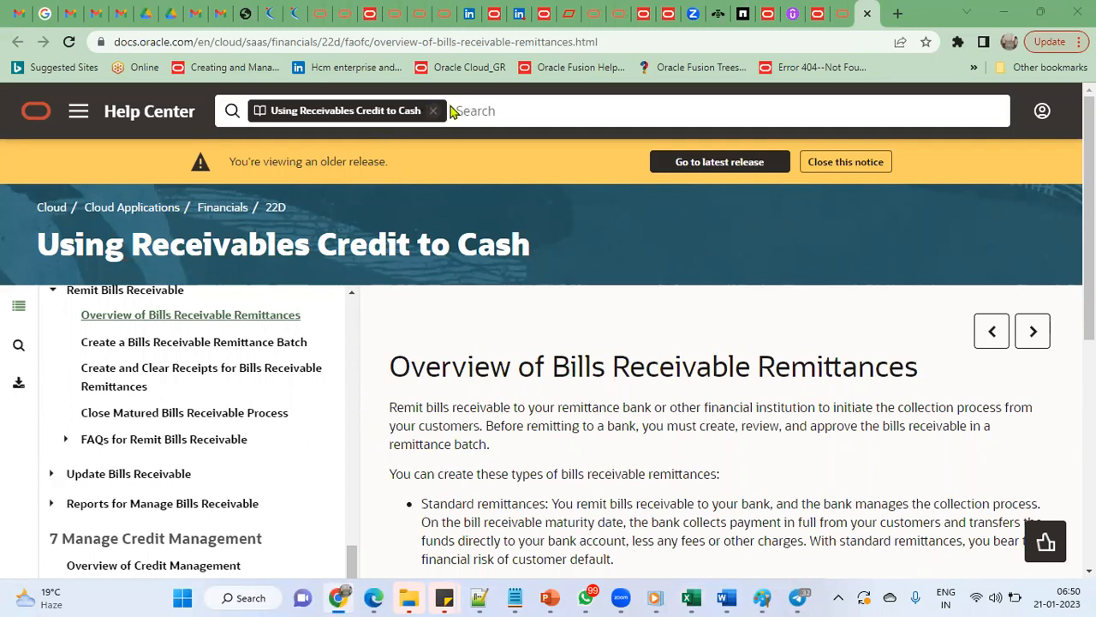
# - Open a new Chrome tab and load YouTube from its shortcut tile
pyautogui.hotkey('ctrl', 't')
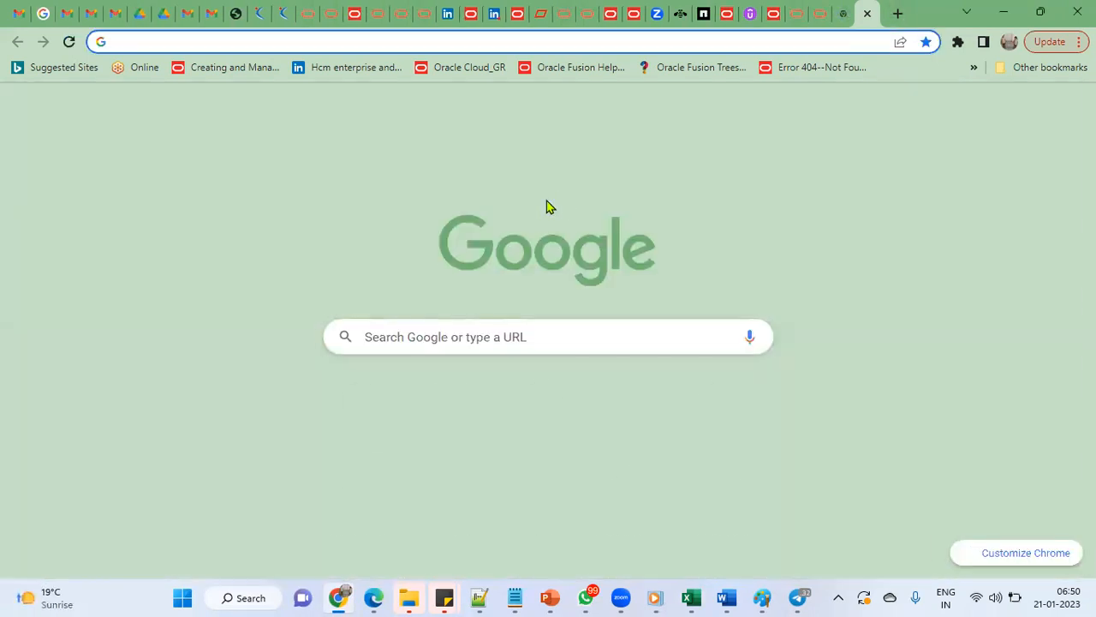
pyautogui.press('Return')
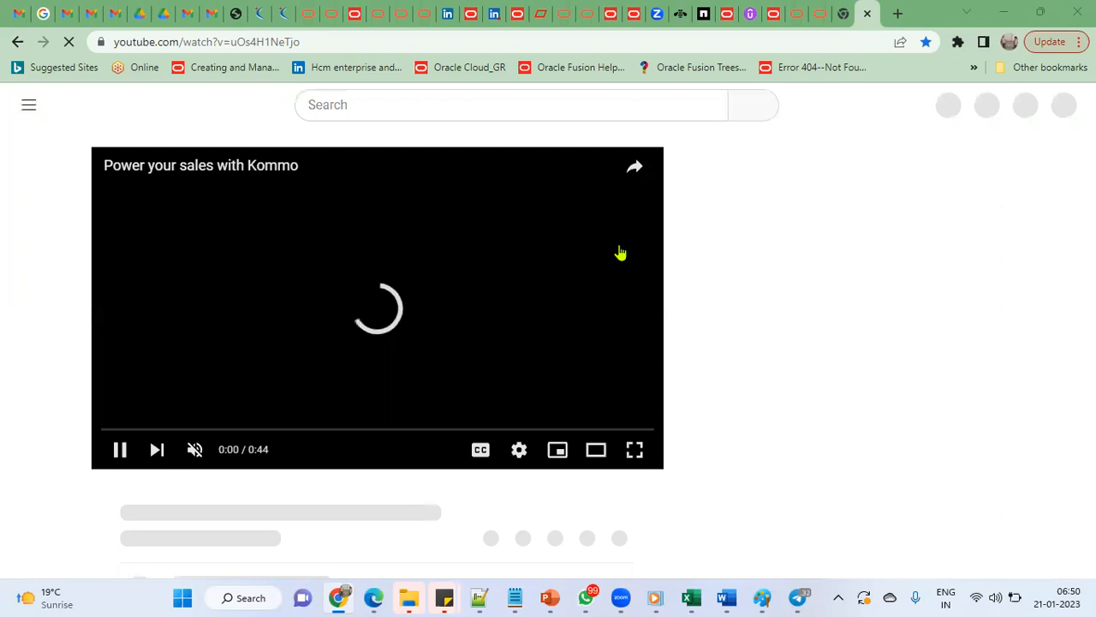
# - Search YouTube for 'rtl online training' and browse the RTL Online Trainings Placements playlists
pyautogui.write('rtl on')
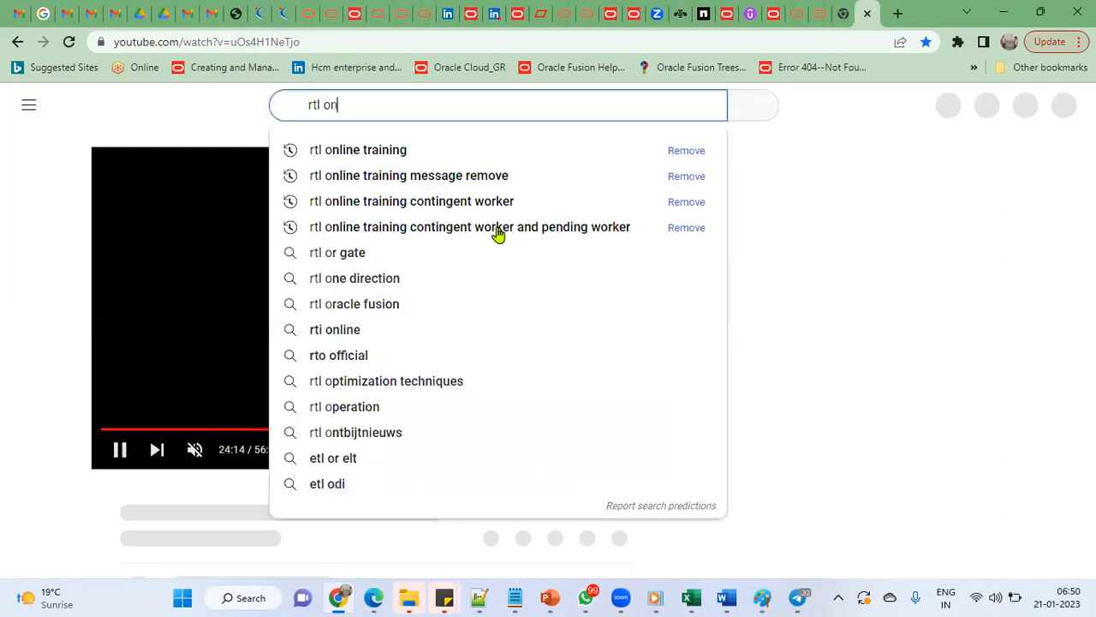
pyautogui.press('Down')
pyautogui.press('Return')
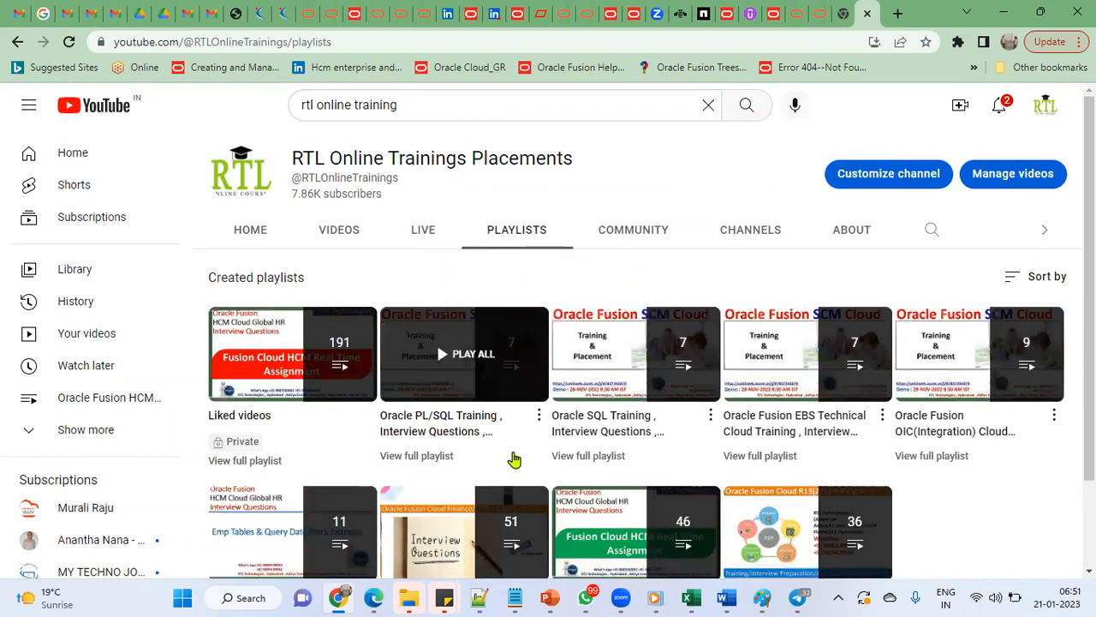
pyautogui.scroll(-1, 514, 460)
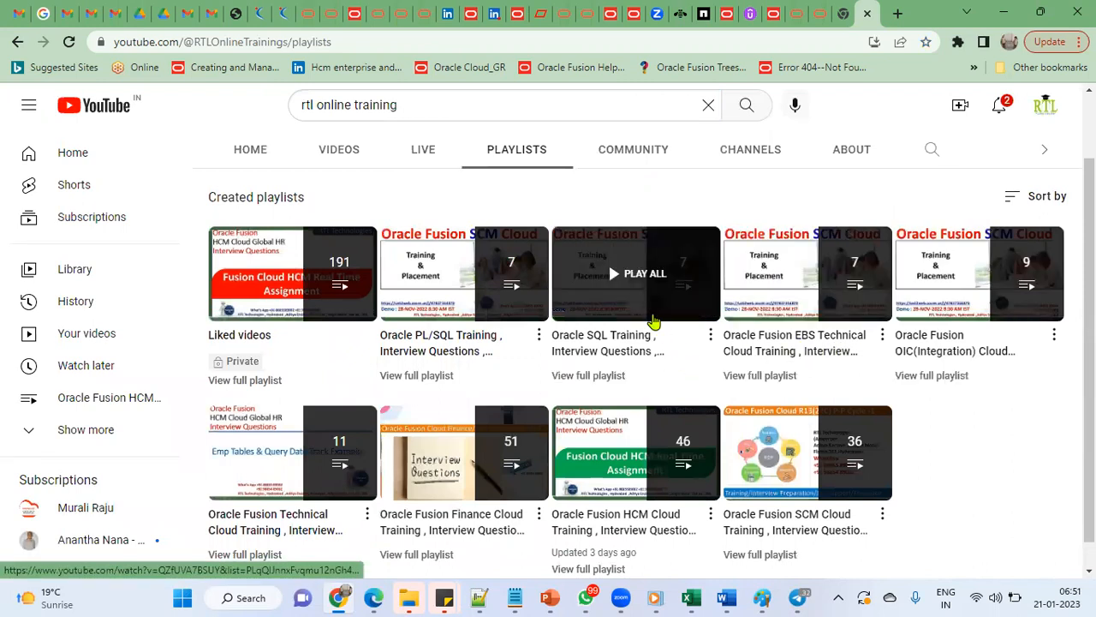
pyautogui.scroll(-1, 446, 432)
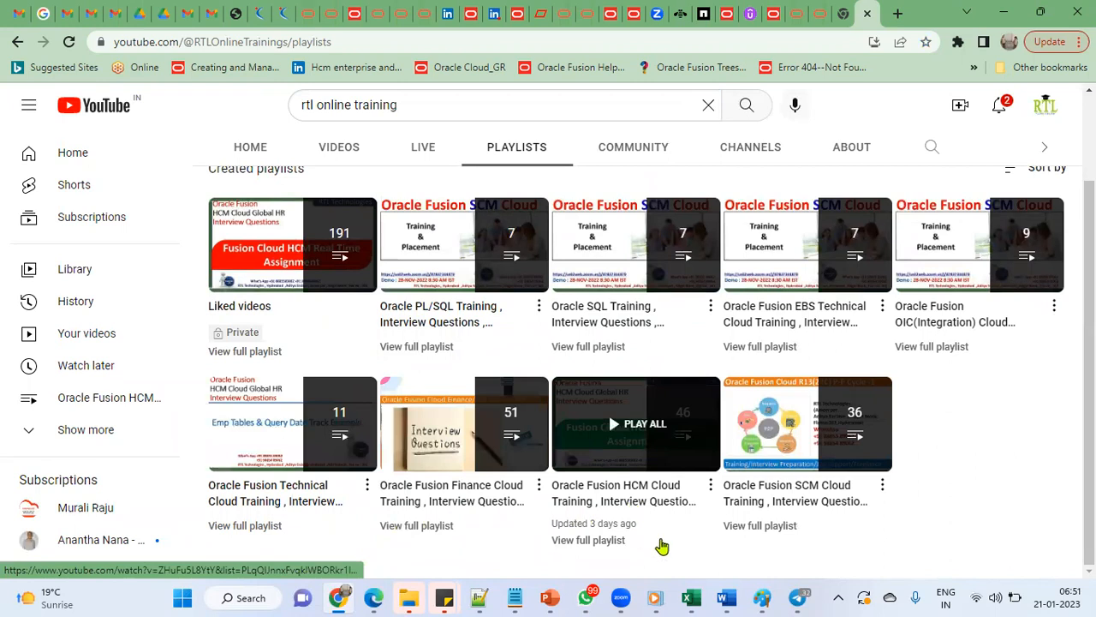
pyautogui.click(694, 597)
# - Select the Define Legal Entities cells A12:B12 and fill them with yellow
pyautogui.click(147, 219)
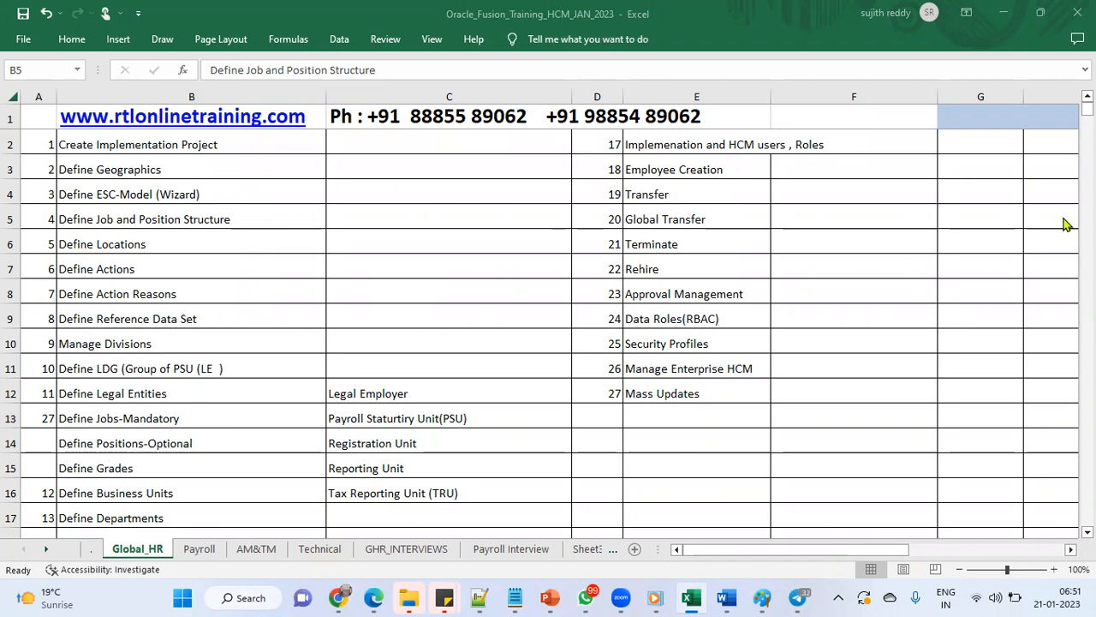
pyautogui.moveTo(478, 597)
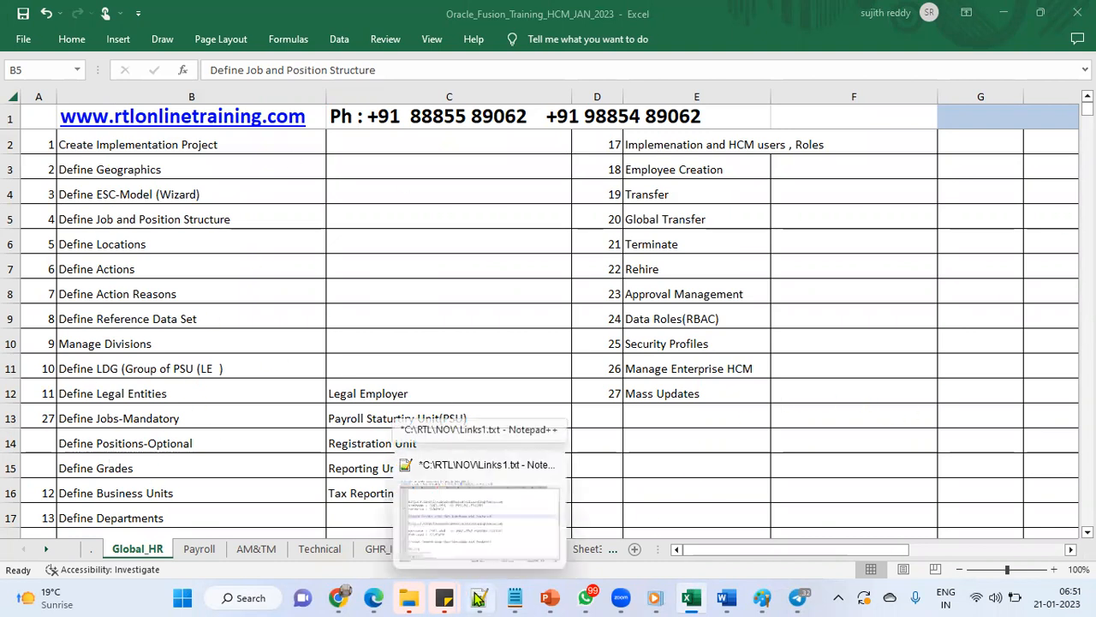
pyautogui.click(197, 243)
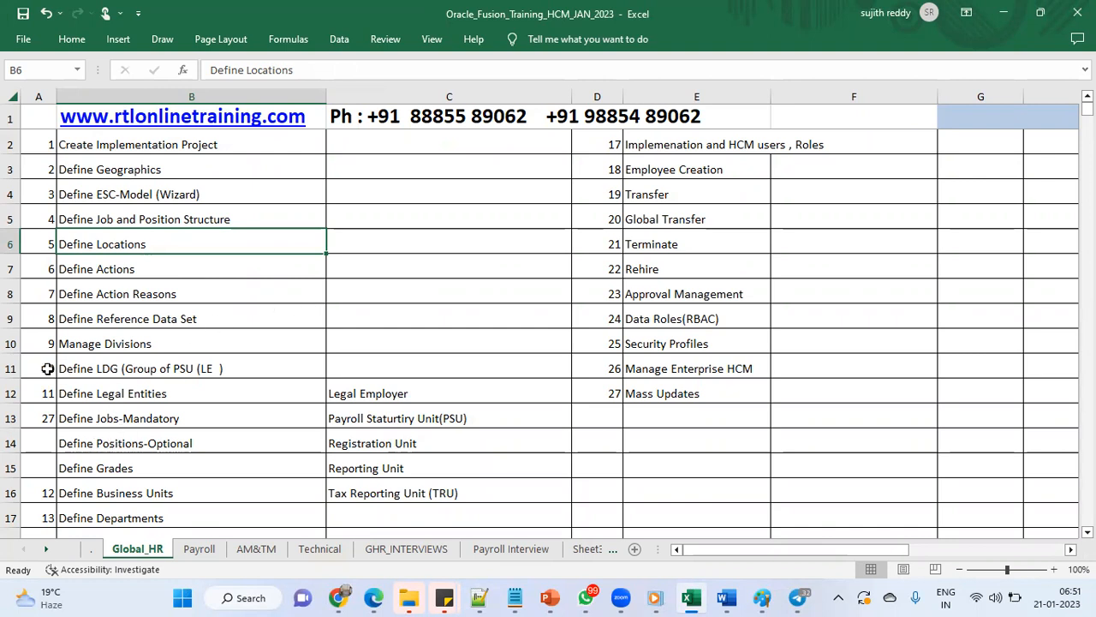
pyautogui.moveTo(45, 386); pyautogui.dragTo(103, 386)
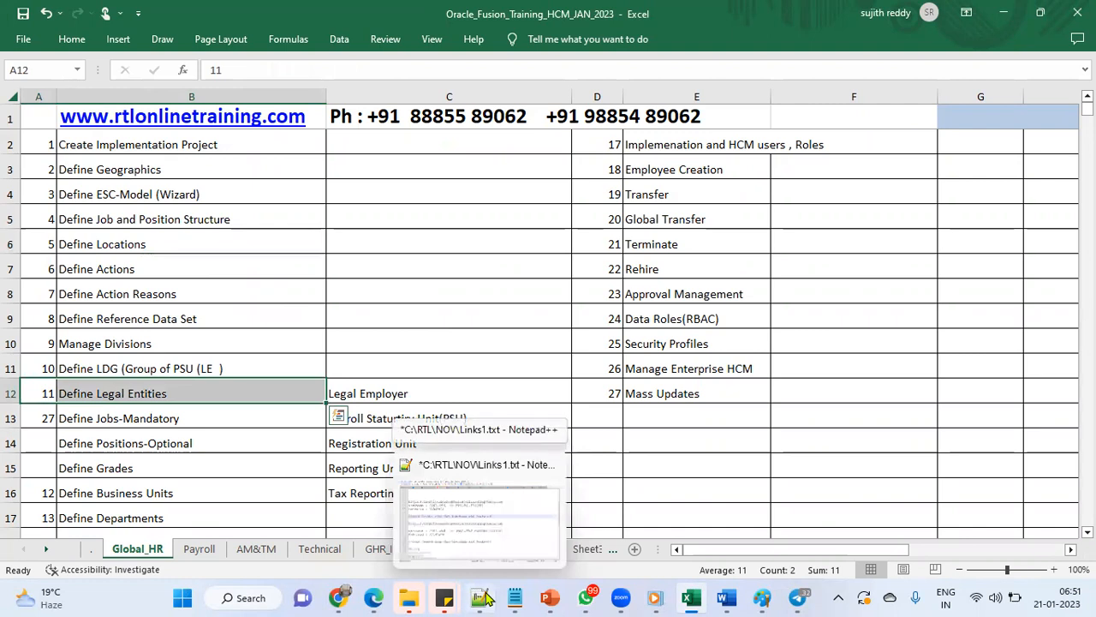
pyautogui.click(79, 39)
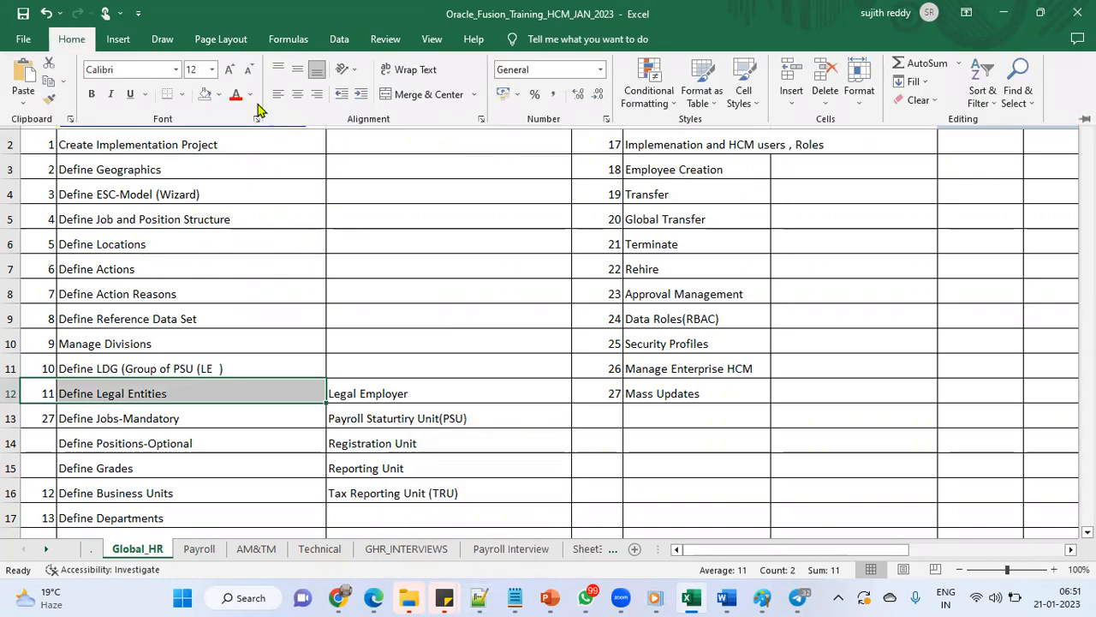
pyautogui.click(220, 95)
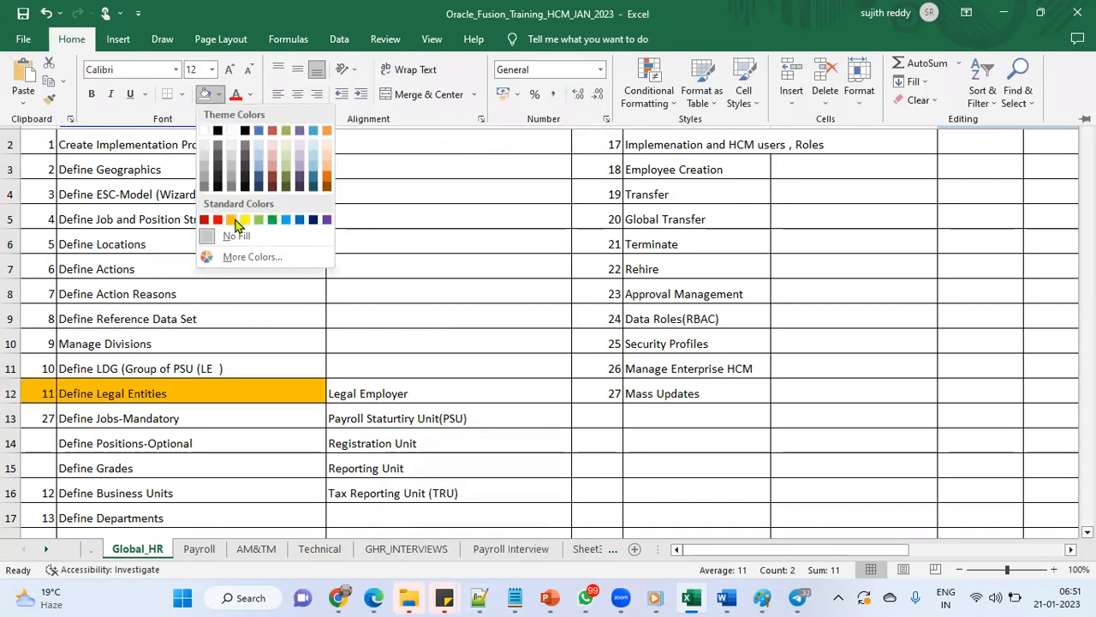
pyautogui.click(245, 220)
pyautogui.click(250, 418)
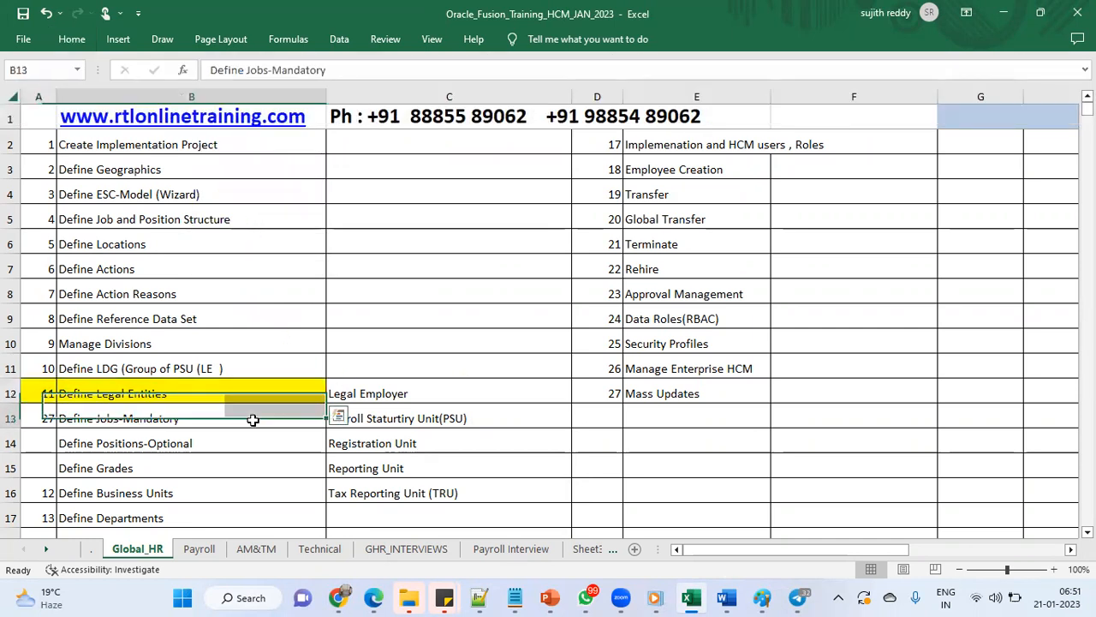
# - Go to Setup and Maintenance in the Edge browser and make the browser full screen
pyautogui.click(240, 393)
pyautogui.click(373, 598)
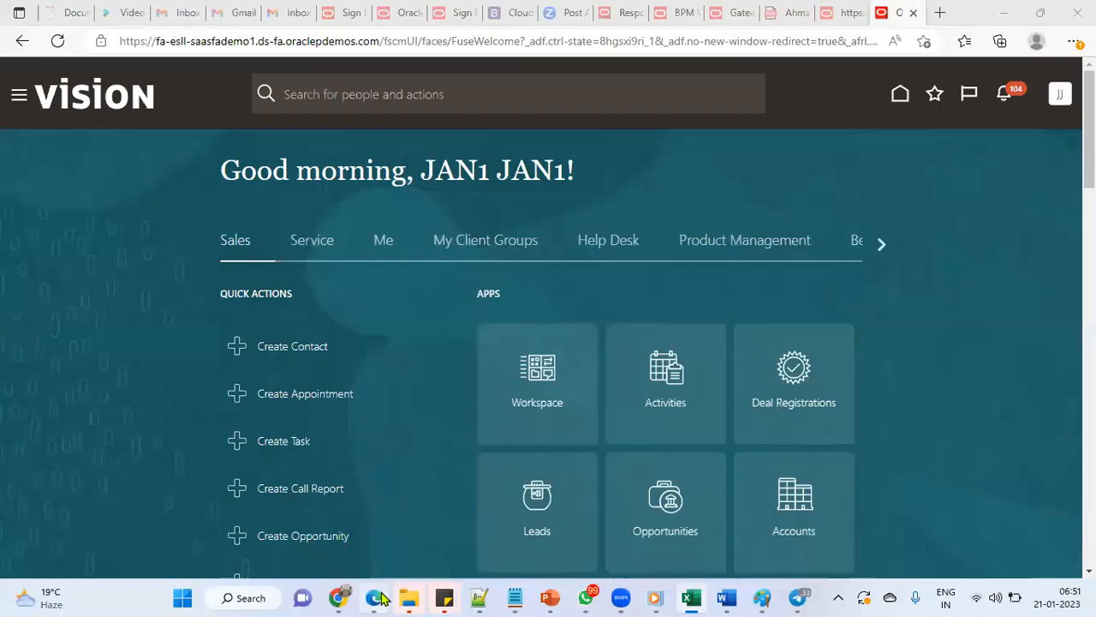
pyautogui.click(1054, 97)
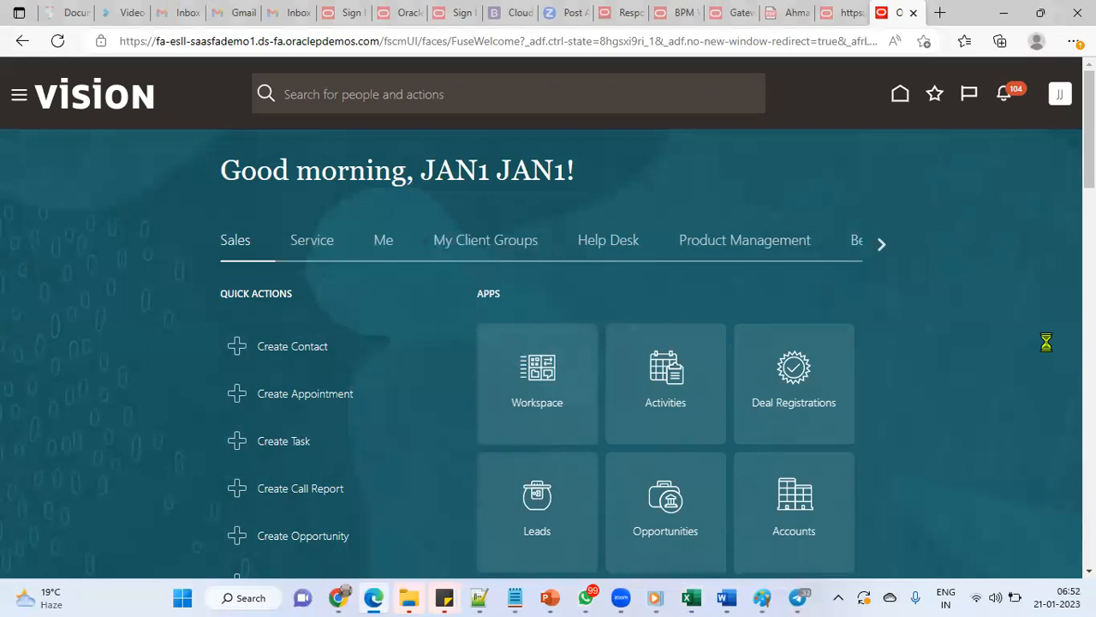
pyautogui.click(792, 338)
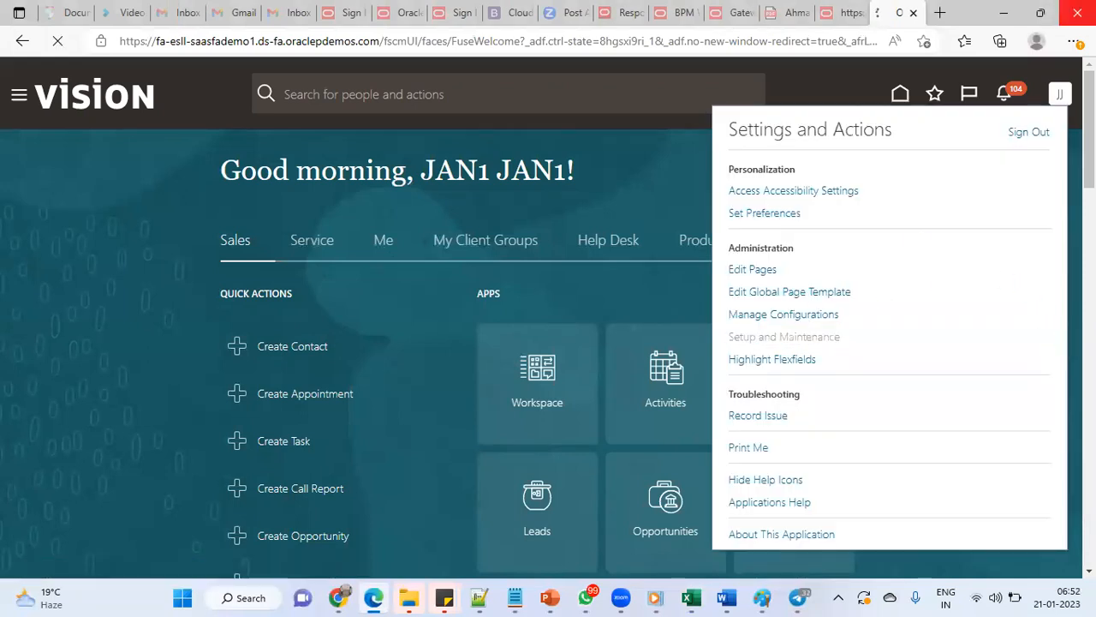
pyautogui.click(1075, 41)
pyautogui.click(1039, 127)
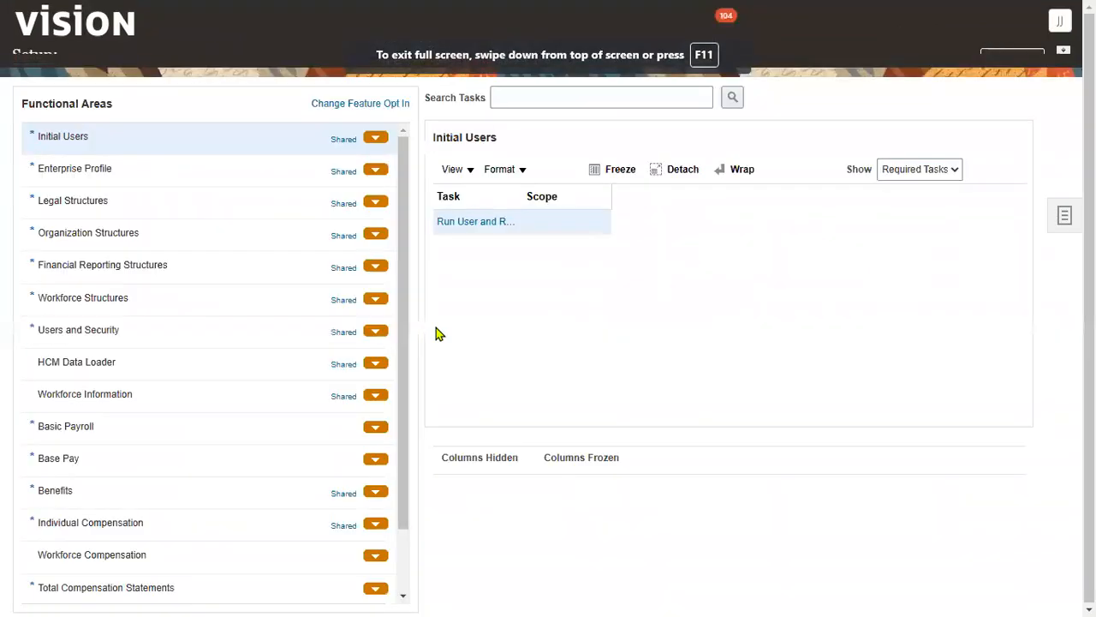
# - Search the setup tasks for 'legal add' and open Manage Legal Addresses
pyautogui.click(519, 120)
pyautogui.write('legal address')
pyautogui.press('Return')
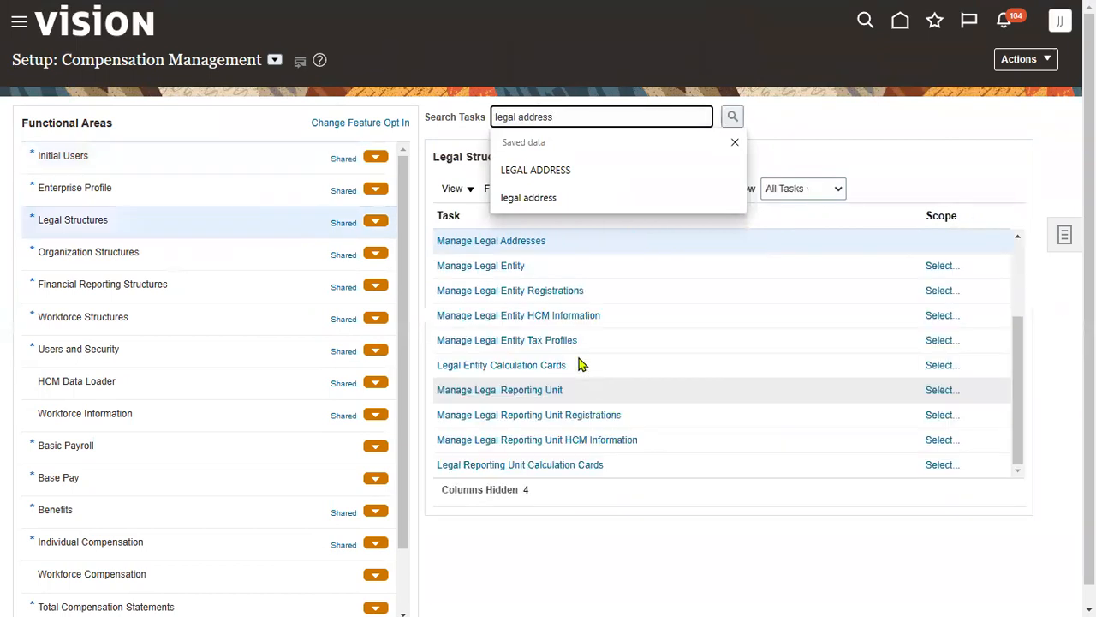
pyautogui.click(519, 242)
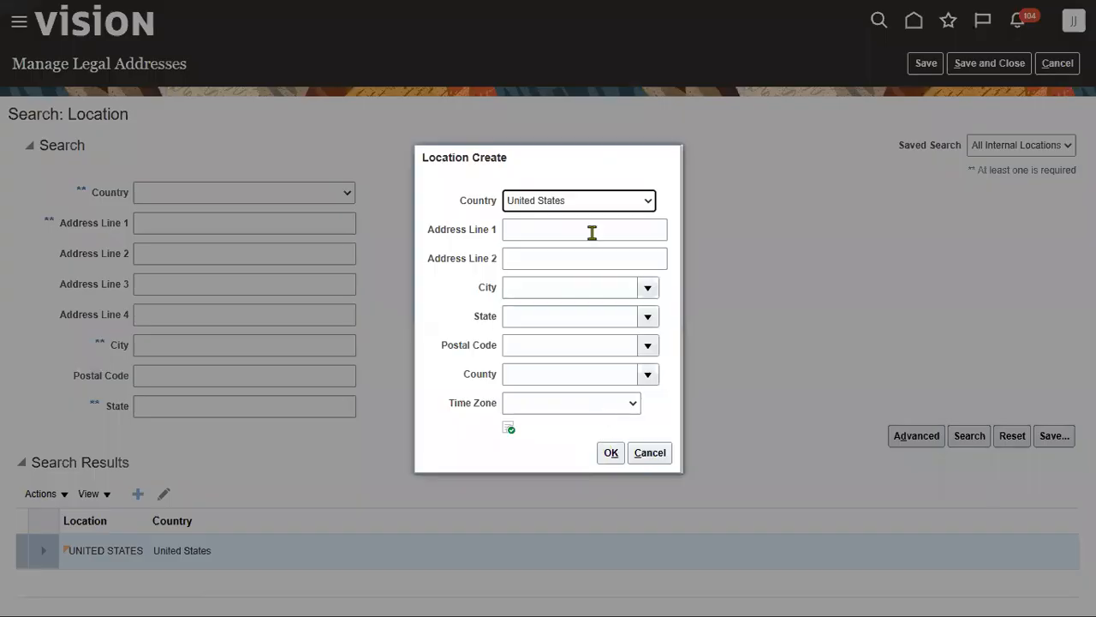
# - Create a new legal address with Address Line 1 'Heritage Foods NY Address' and postal code 12200
pyautogui.click(592, 227)
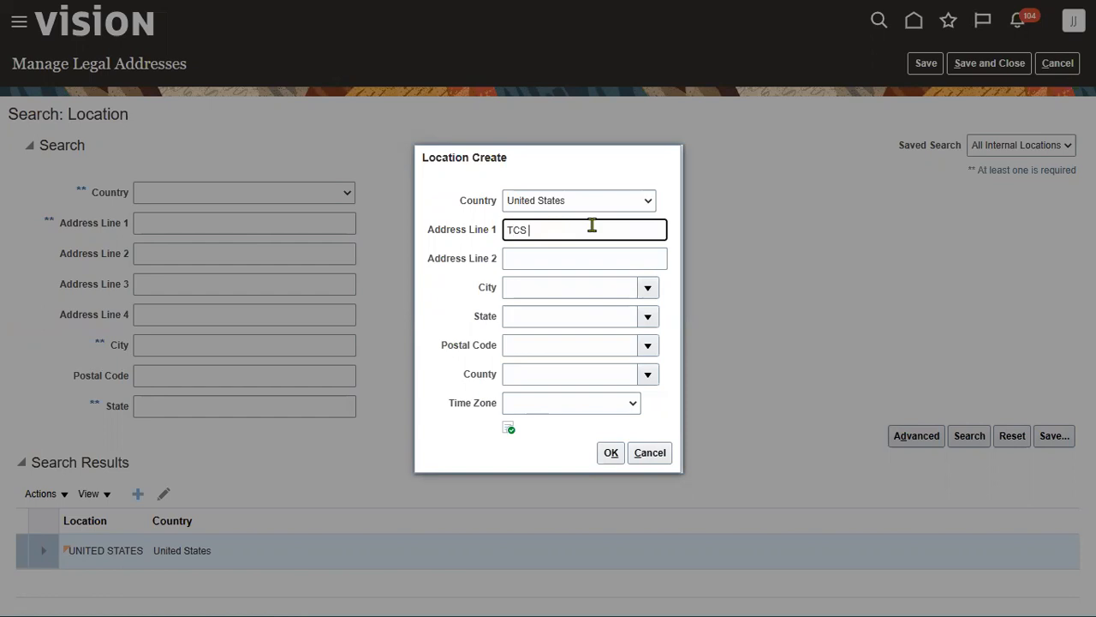
pyautogui.hotkey('ctrl', 'a')
pyautogui.write('He')
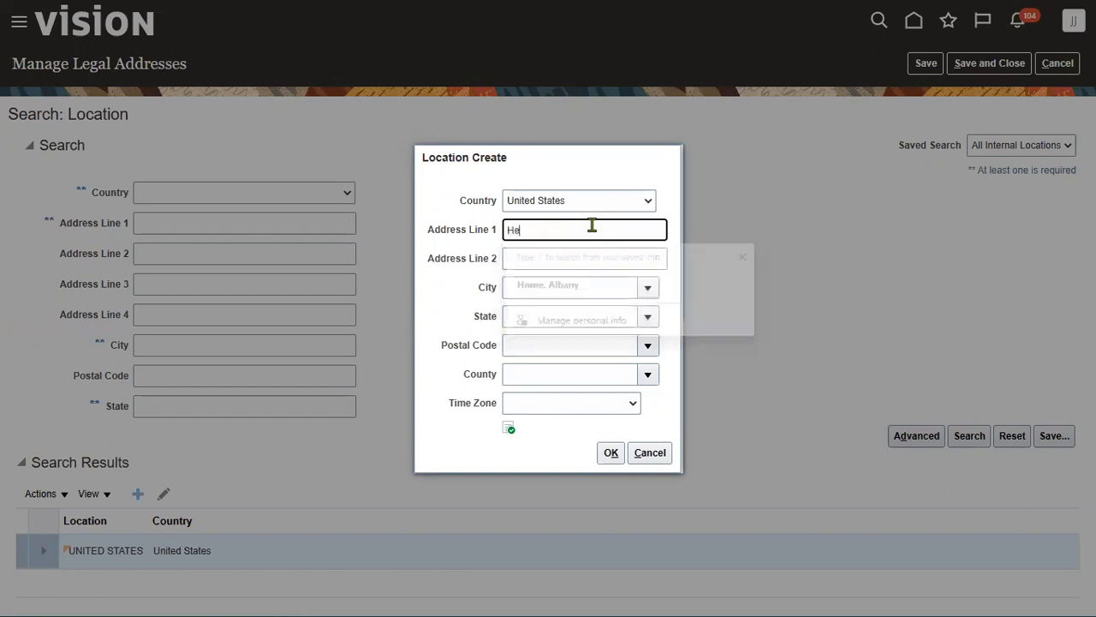
pyautogui.write('ritage Foods NY')
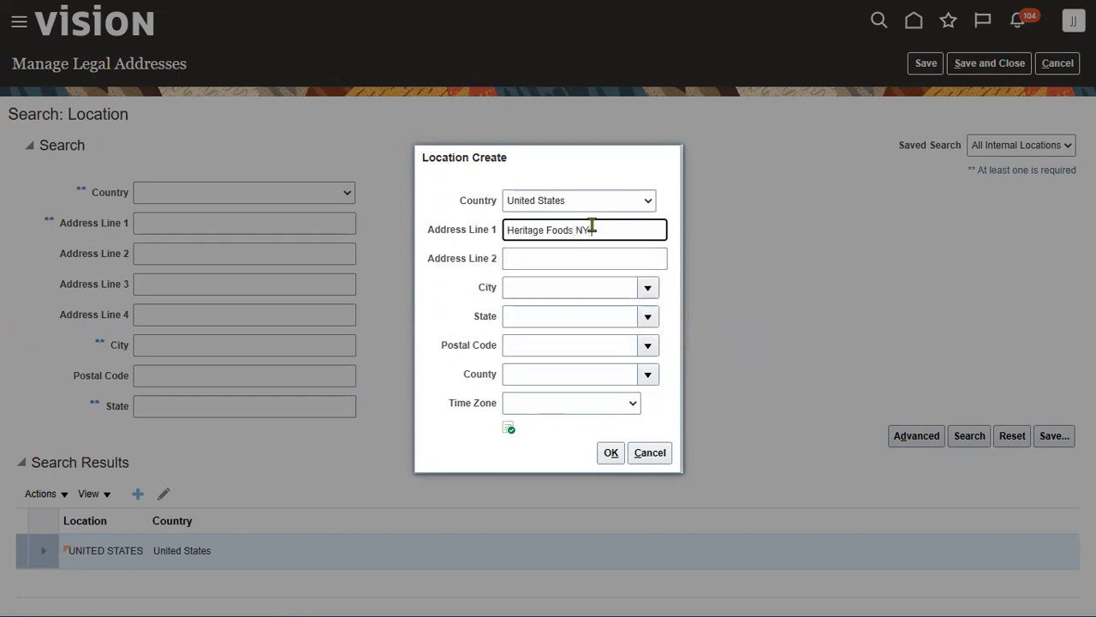
pyautogui.write(' Address')
pyautogui.press('Tab')
pyautogui.press('Tab')
pyautogui.press('Tab')
pyautogui.press('Tab')
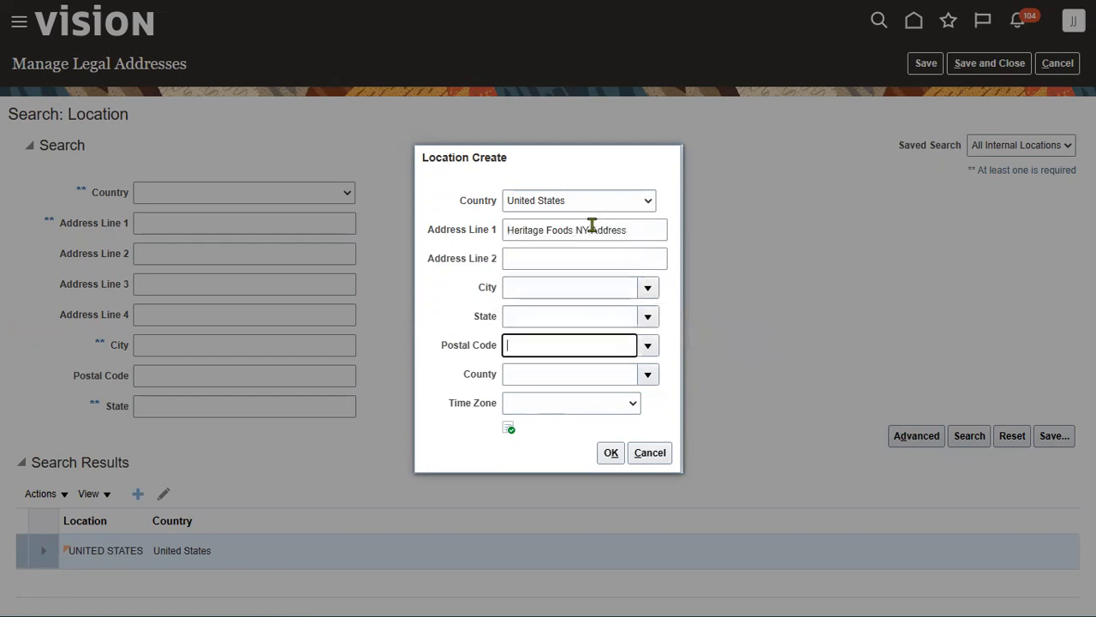
pyautogui.write('12200')
pyautogui.press('Tab')
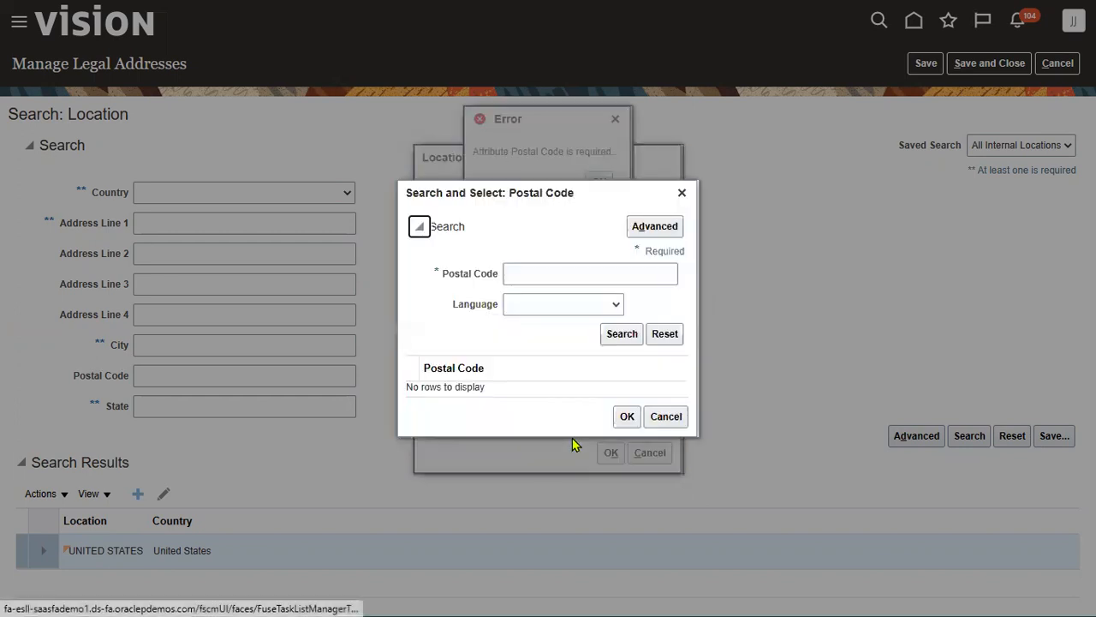
# - Look up postal code 12200, choose Albany, NY, and save the address
pyautogui.click(603, 272)
pyautogui.write('12200')
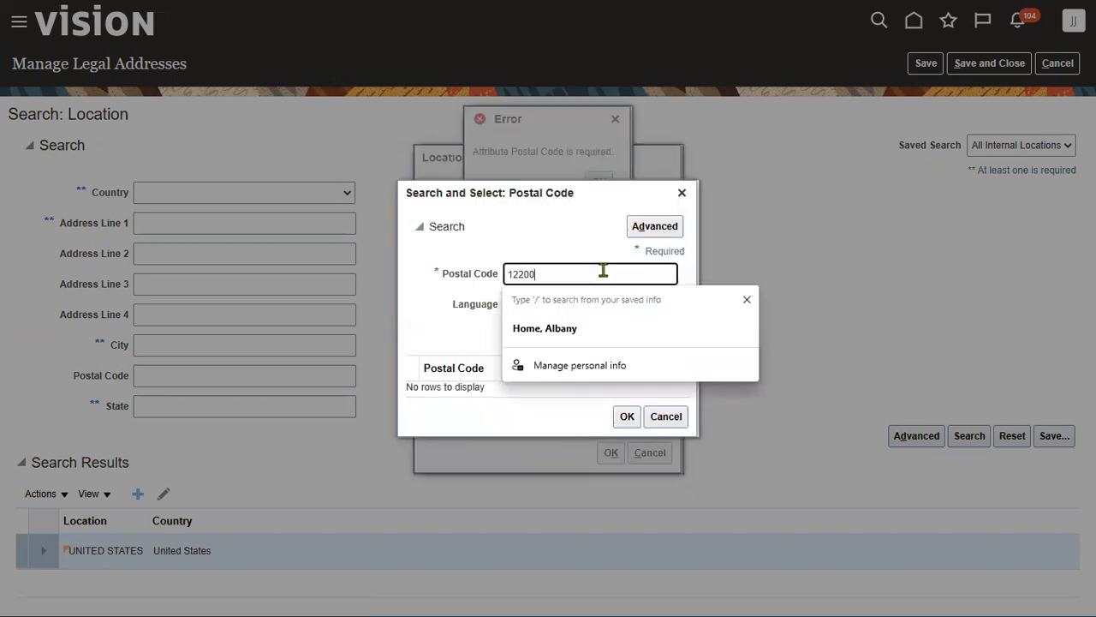
pyautogui.write('0')
pyautogui.press('BackSpace')
pyautogui.click(617, 336)
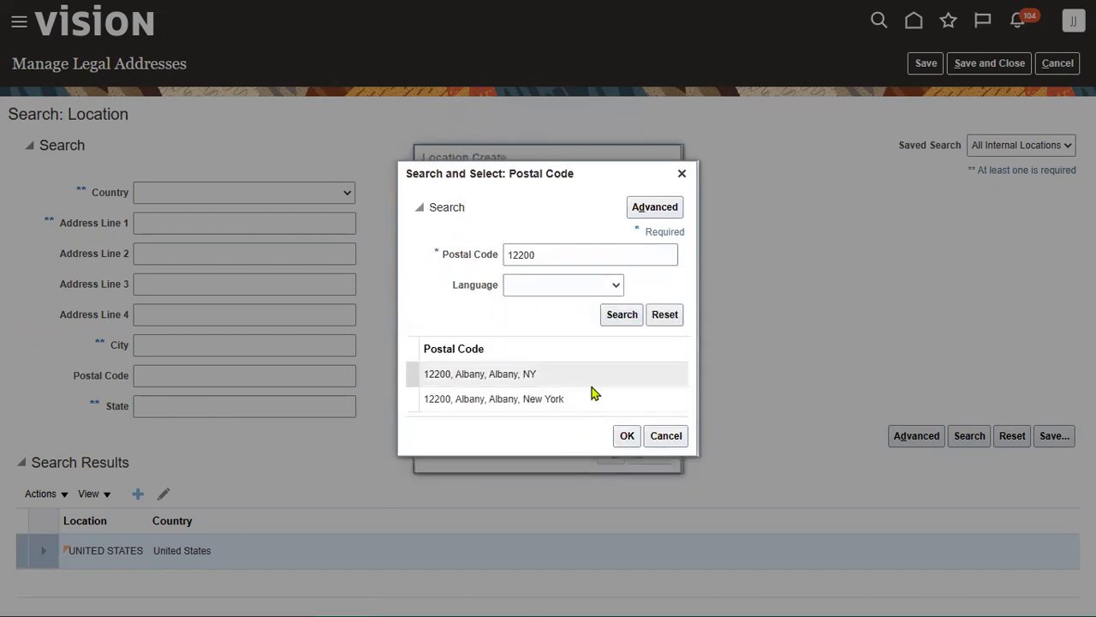
pyautogui.click(625, 436)
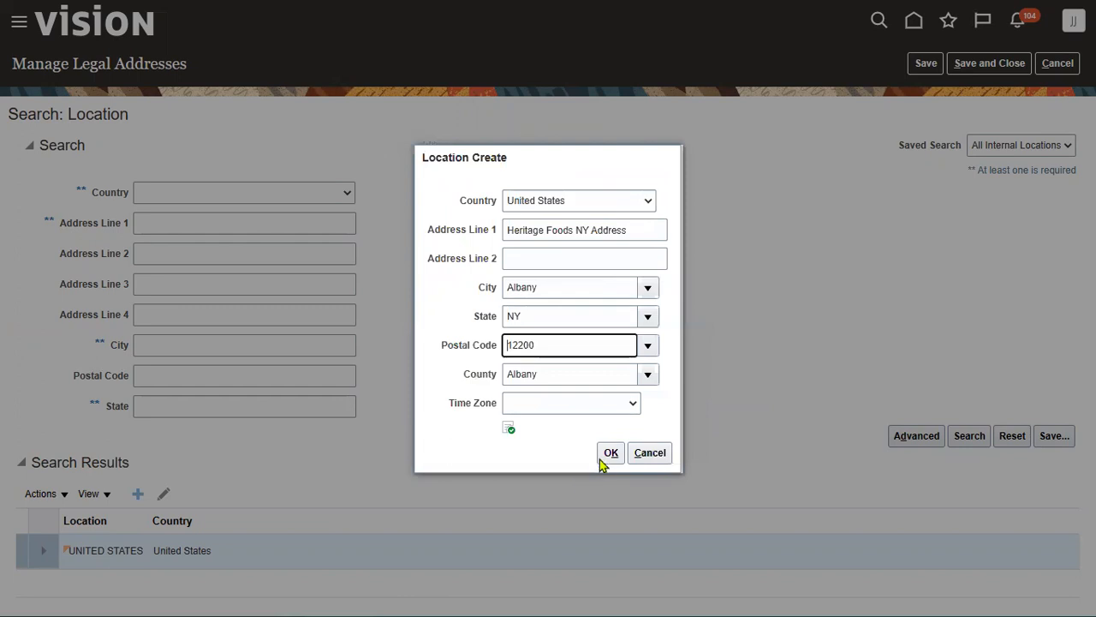
pyautogui.click(605, 454)
pyautogui.click(991, 74)
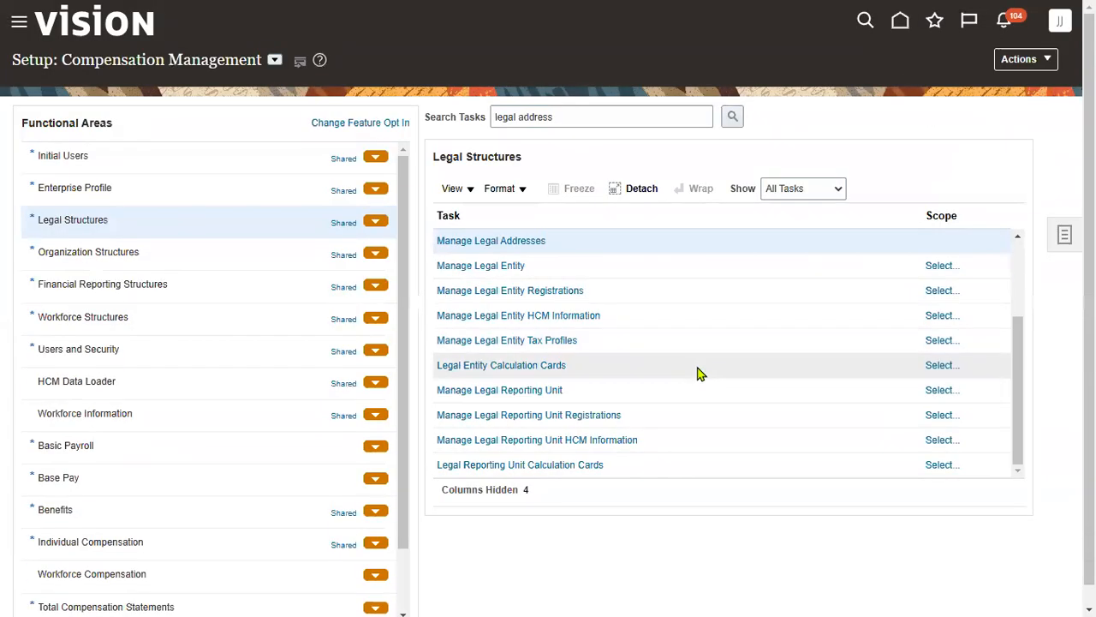
# - Scope the Manage Legal Entity task to Create New legal entity and go to the task
pyautogui.click(593, 265)
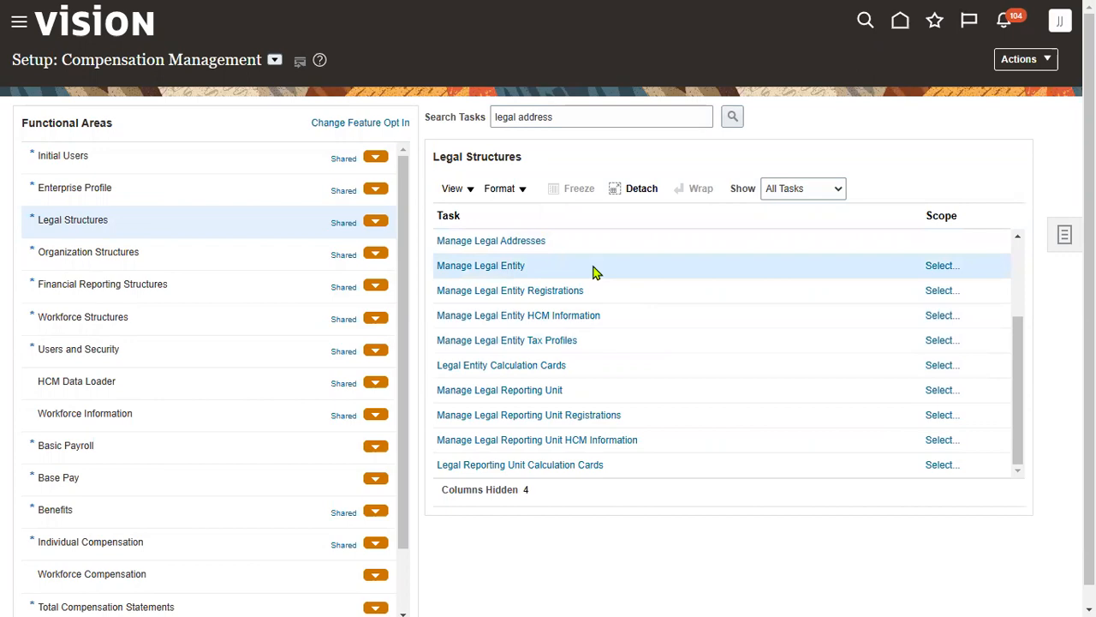
pyautogui.click(942, 266)
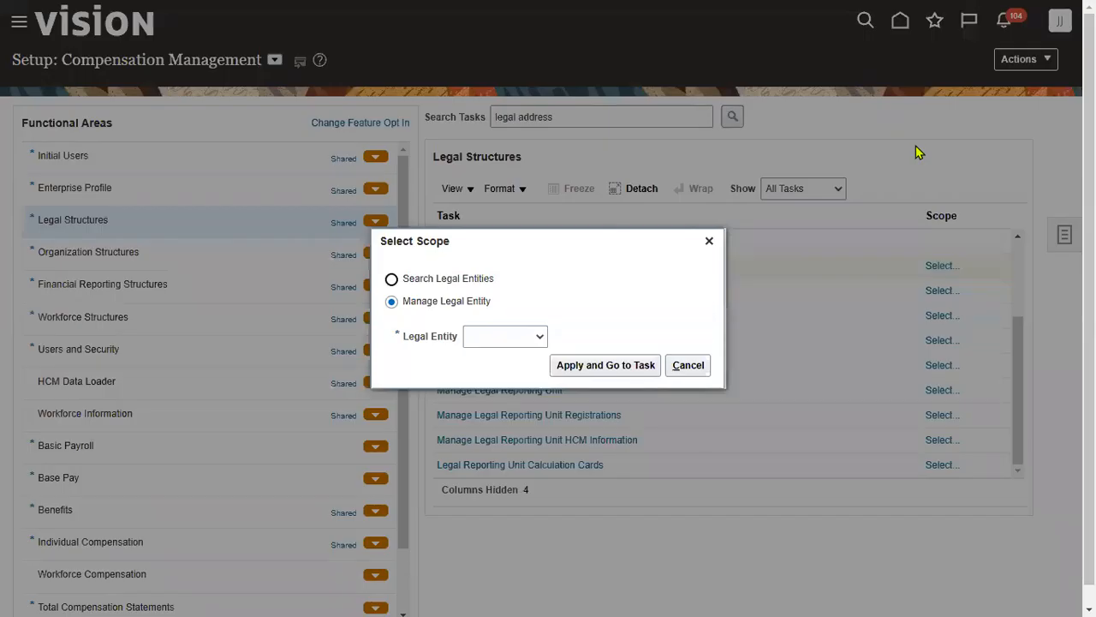
pyautogui.click(522, 337)
pyautogui.click(514, 379)
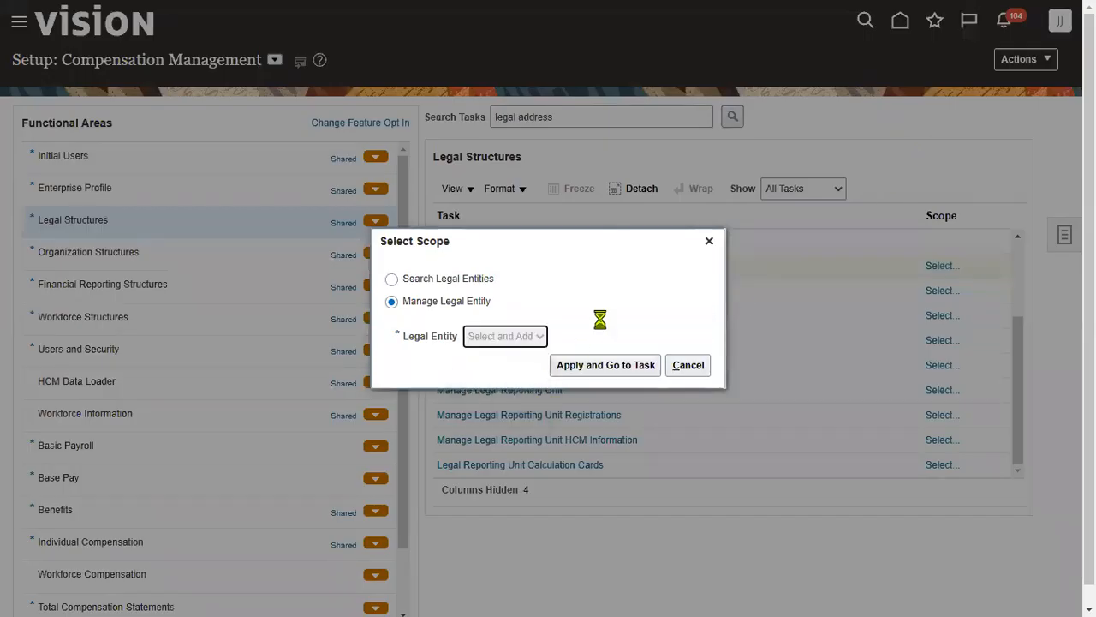
pyautogui.click(582, 368)
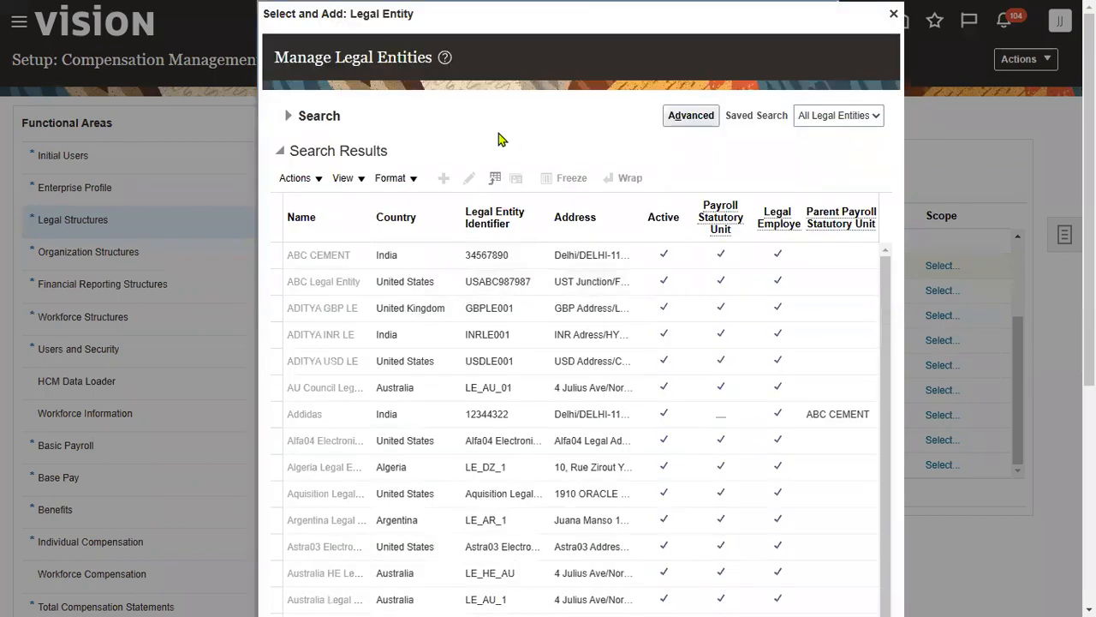
pyautogui.click(894, 14)
pyautogui.click(514, 336)
pyautogui.click(514, 379)
pyautogui.click(624, 366)
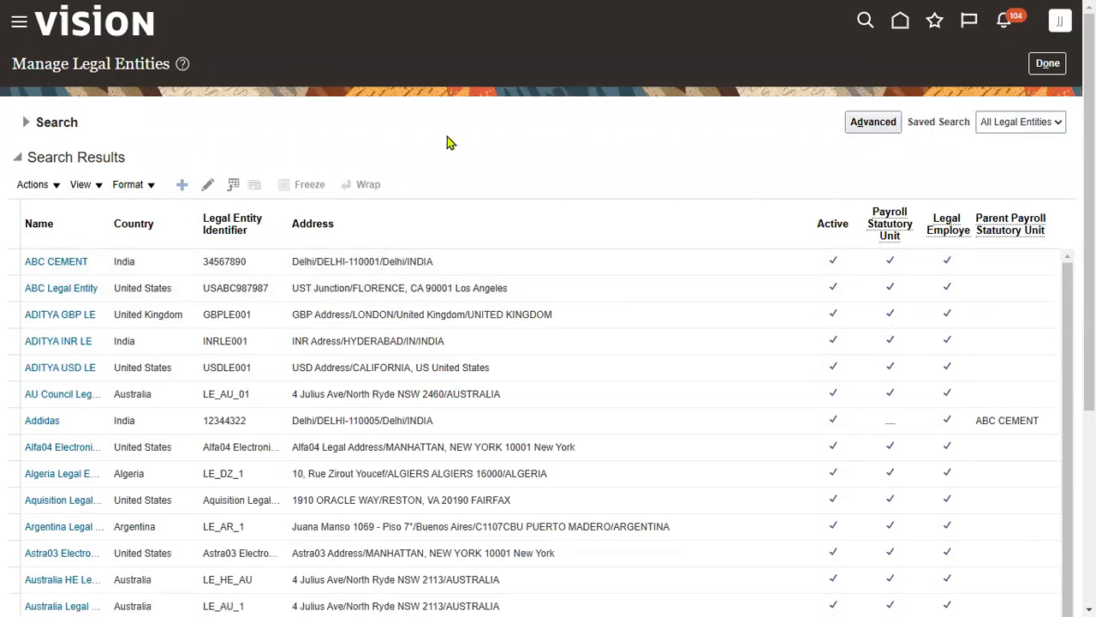
# - Name the legal entity Heritage NY LE, reuse it as the identifier, and pick the Heritage US address
pyautogui.click(377, 153)
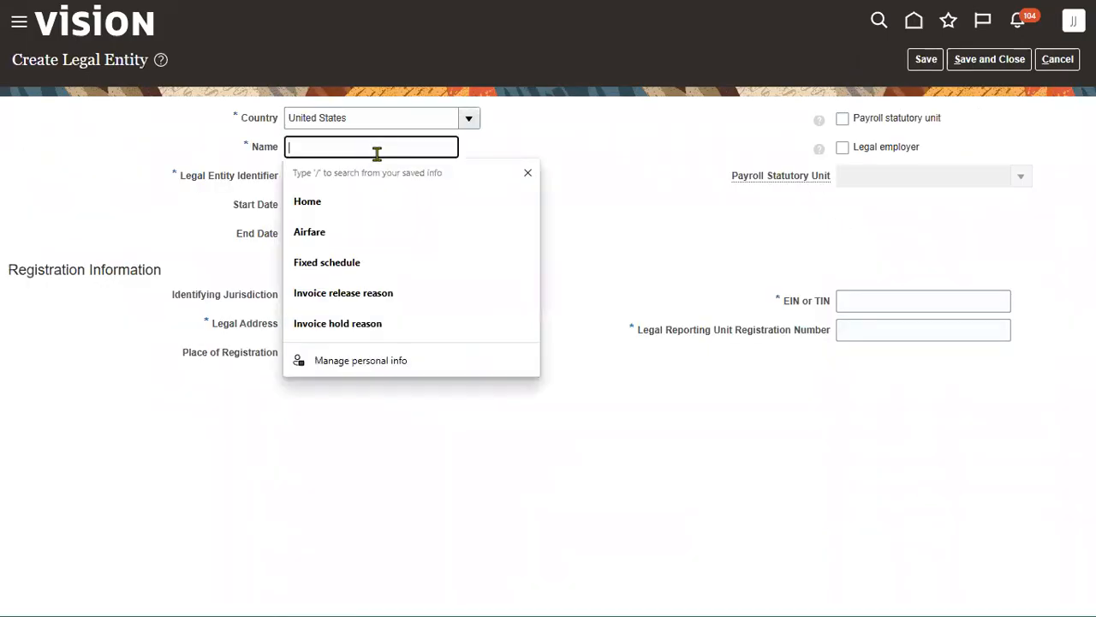
pyautogui.write('TA')
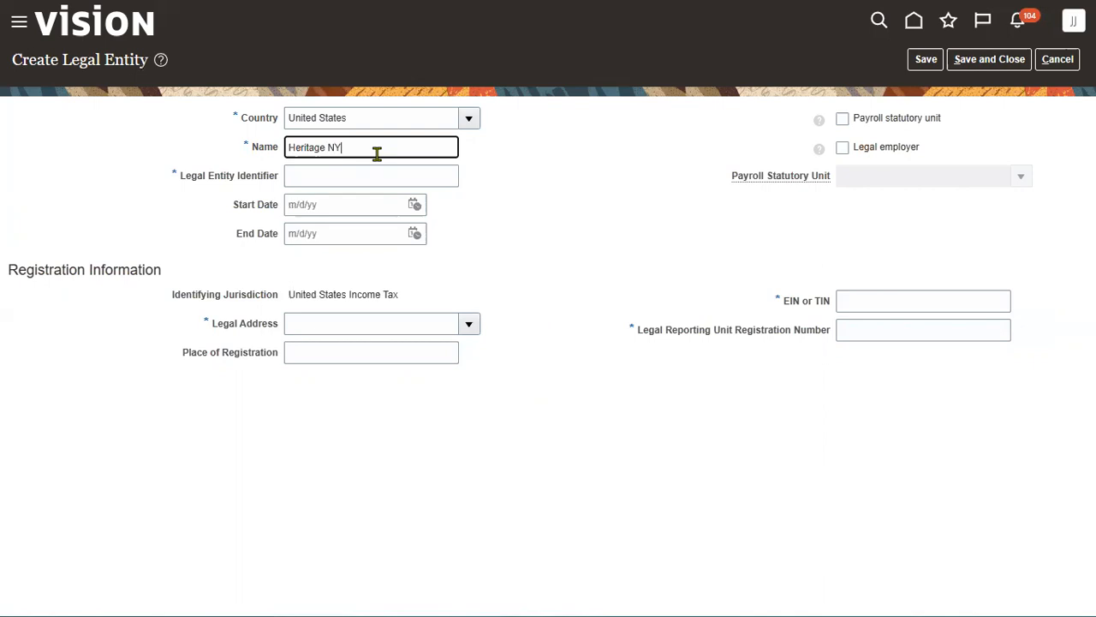
pyautogui.hotkey('ctrl', 'a')
pyautogui.hotkey('ctrl', 'c')
pyautogui.press('Tab')
pyautogui.hotkey('ctrl', 'v')
pyautogui.press('Tab')
pyautogui.click(469, 324)
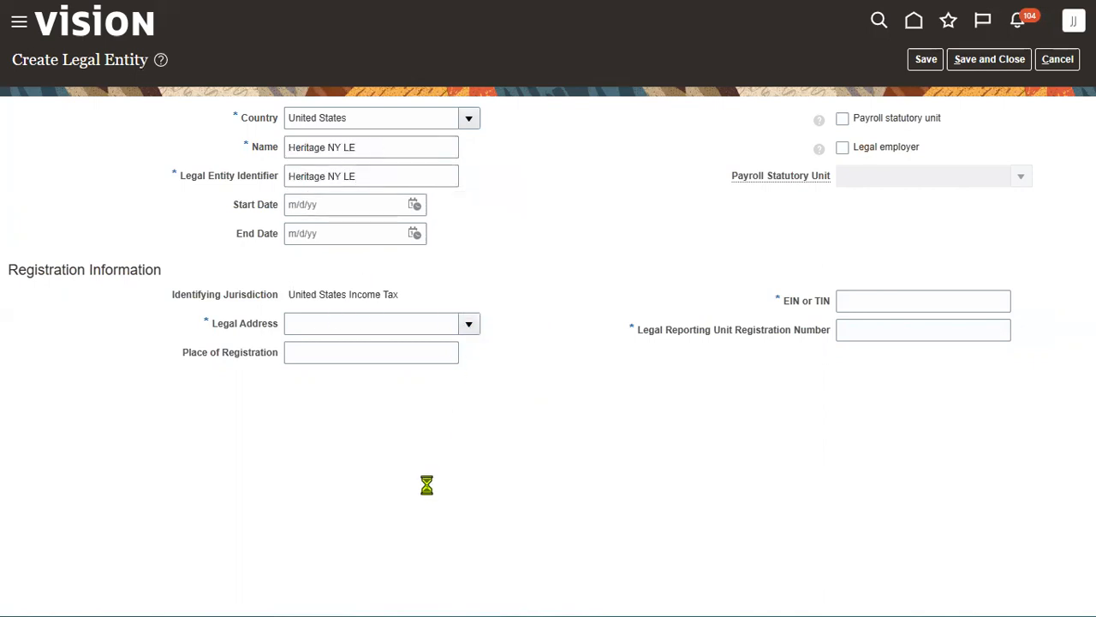
pyautogui.scroll(-2, 356, 519)
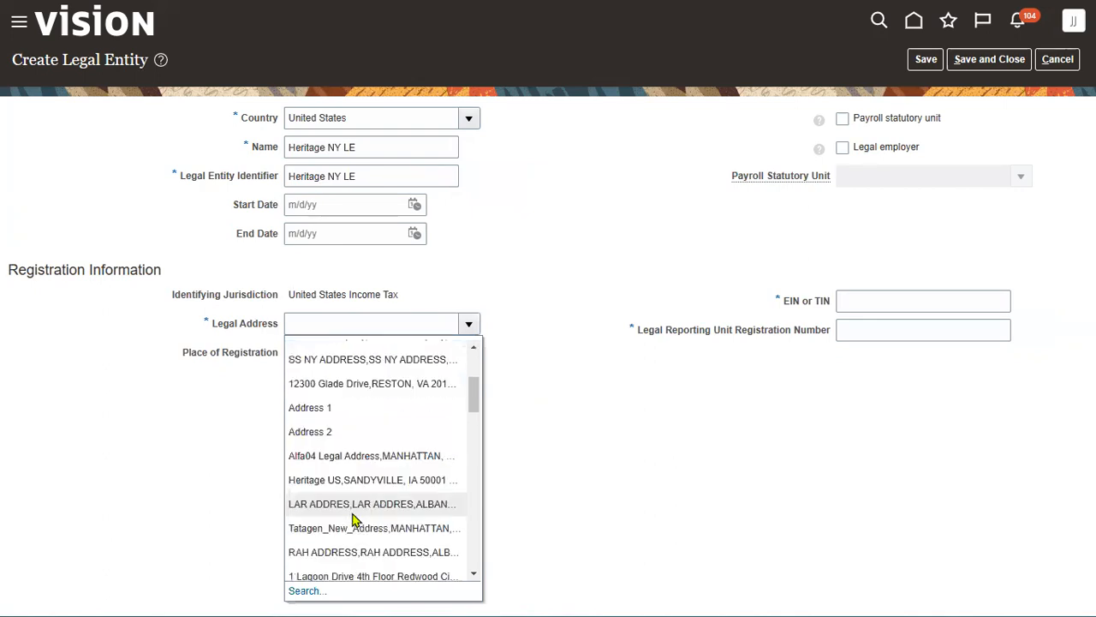
pyautogui.click(366, 480)
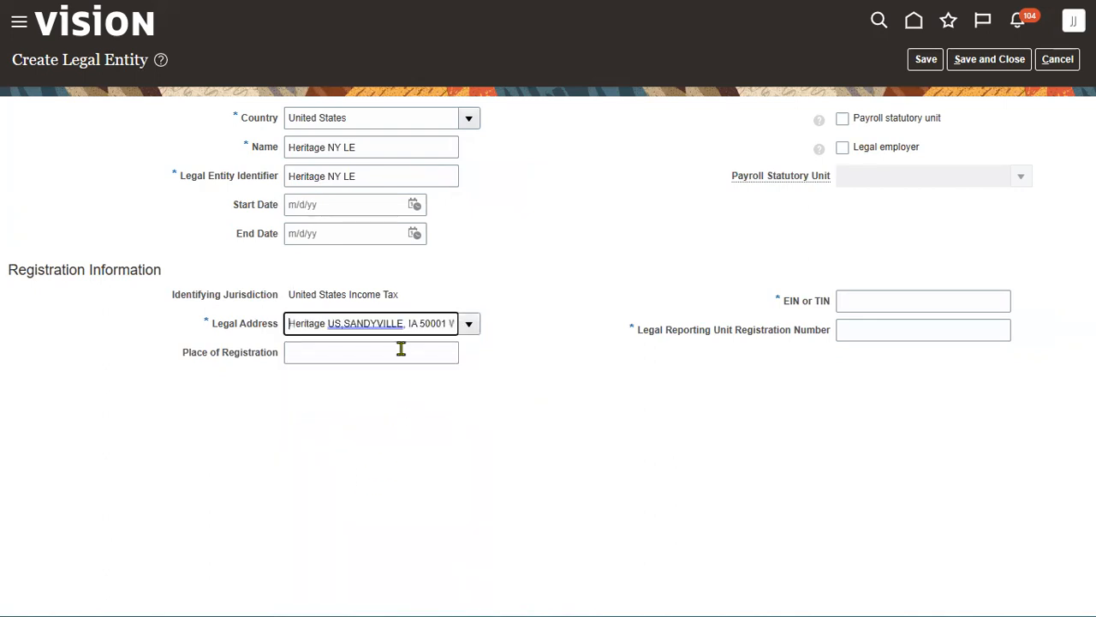
# - Fill registration place NewYork, EIN and registration number, tick legal employer and payroll statutory unit, then save
pyautogui.click(402, 351)
pyautogui.click(402, 406)
pyautogui.click(895, 301)
pyautogui.click(896, 353)
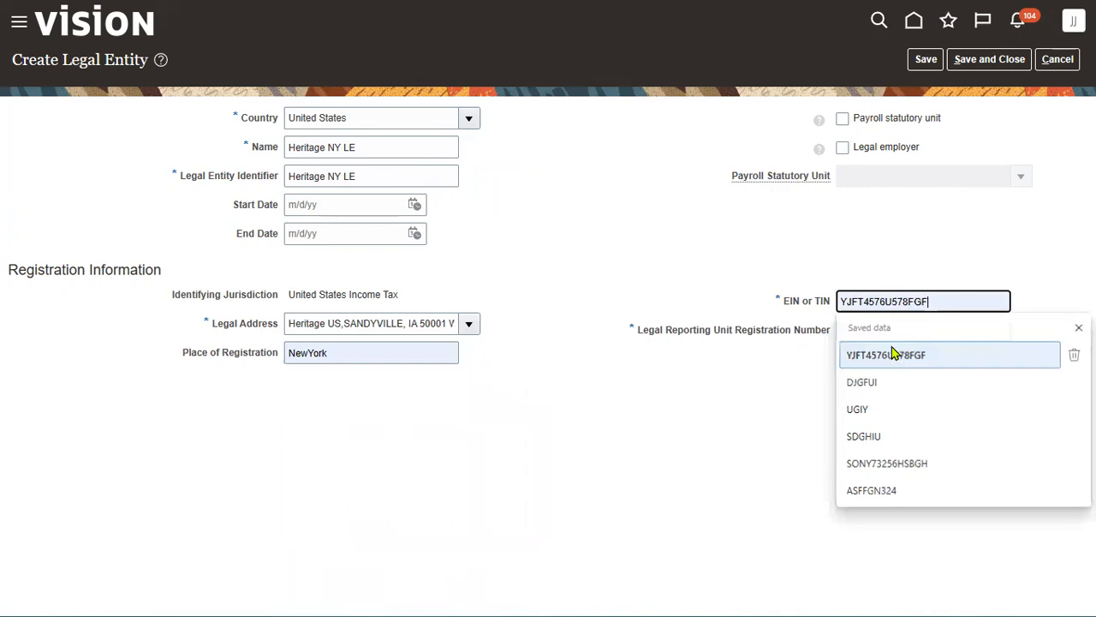
pyautogui.click(896, 330)
pyautogui.click(896, 411)
pyautogui.click(894, 147)
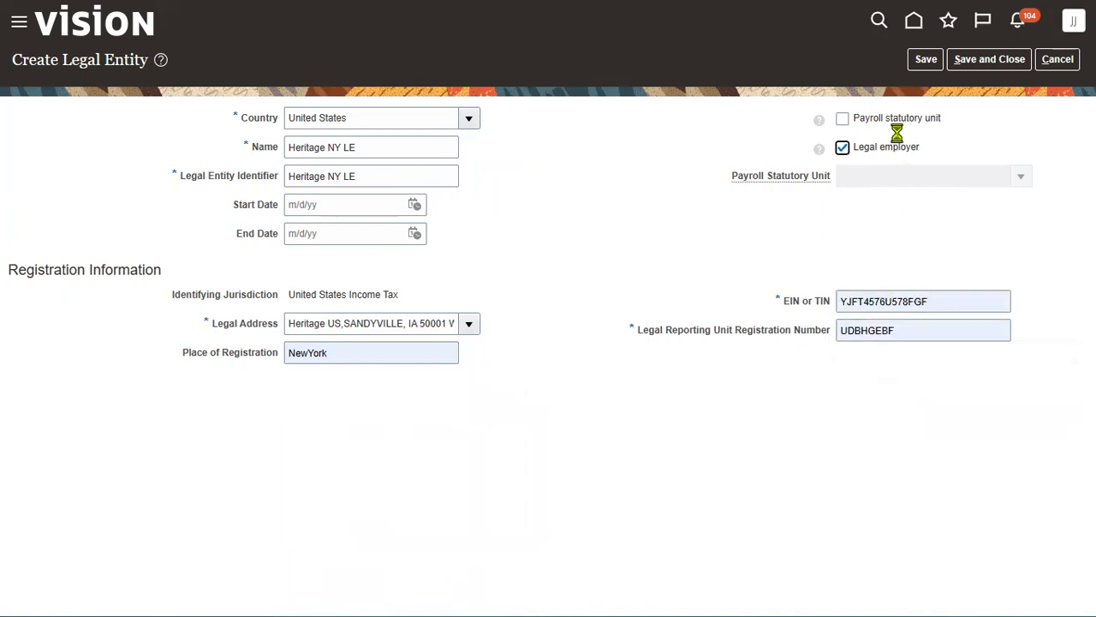
pyautogui.click(897, 118)
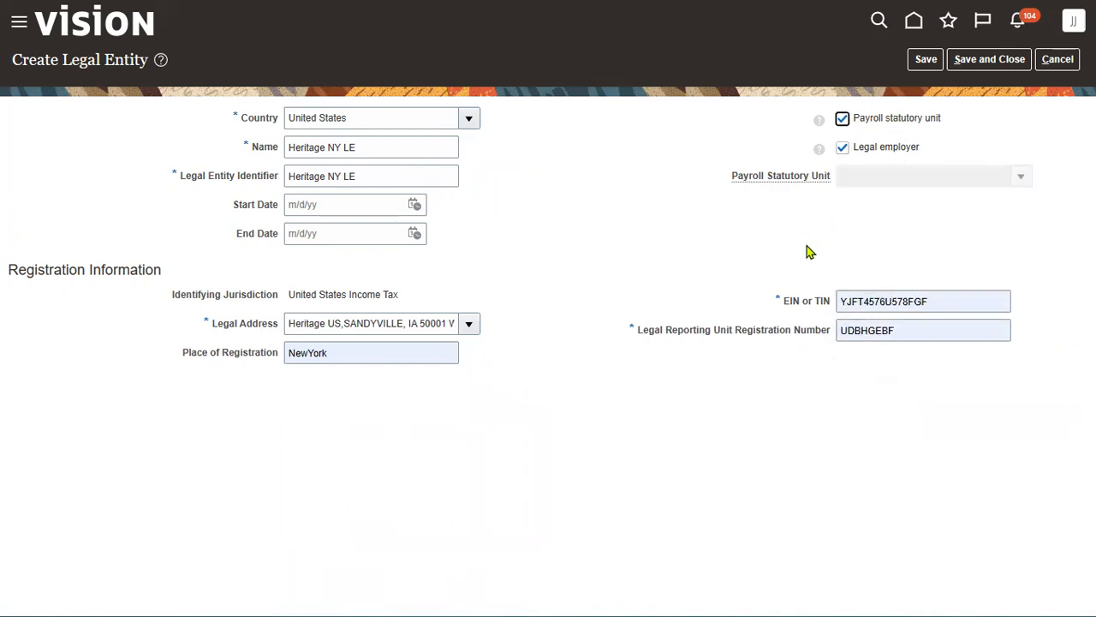
pyautogui.click(972, 61)
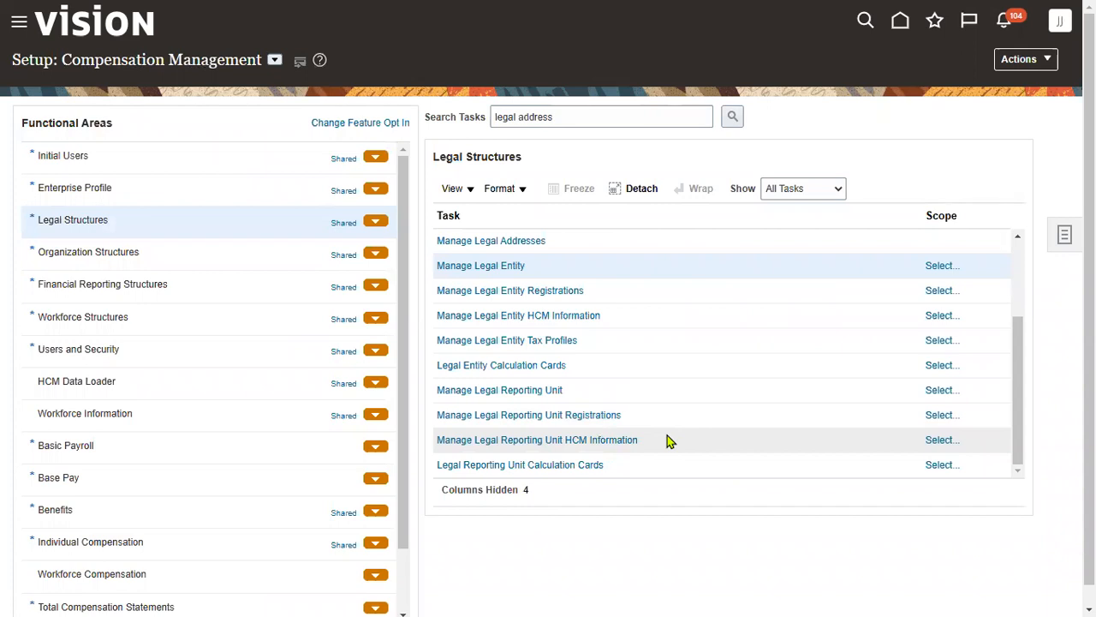
# - Scope Manage Legal Entity HCM Information with Legal Entity set to Select and Add
pyautogui.click(718, 317)
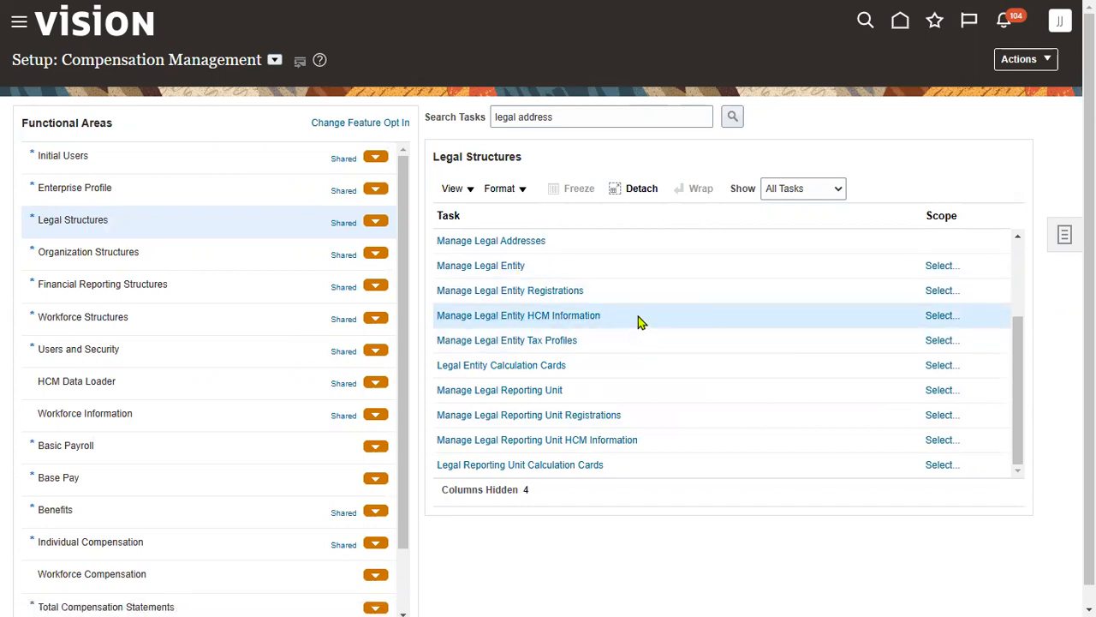
pyautogui.click(941, 316)
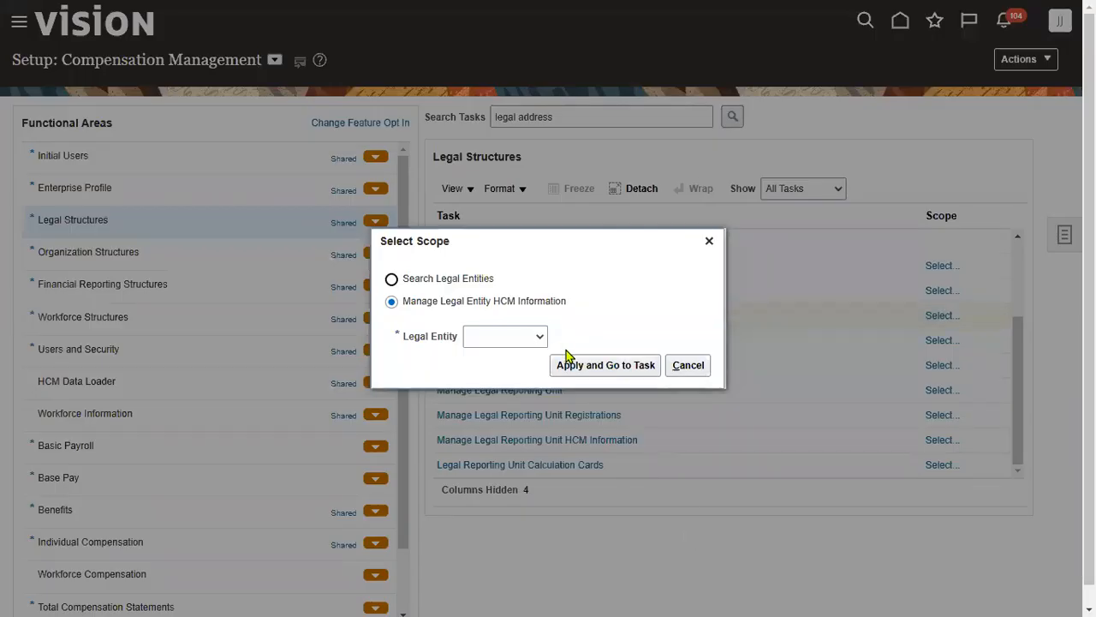
pyautogui.click(529, 338)
pyautogui.click(507, 382)
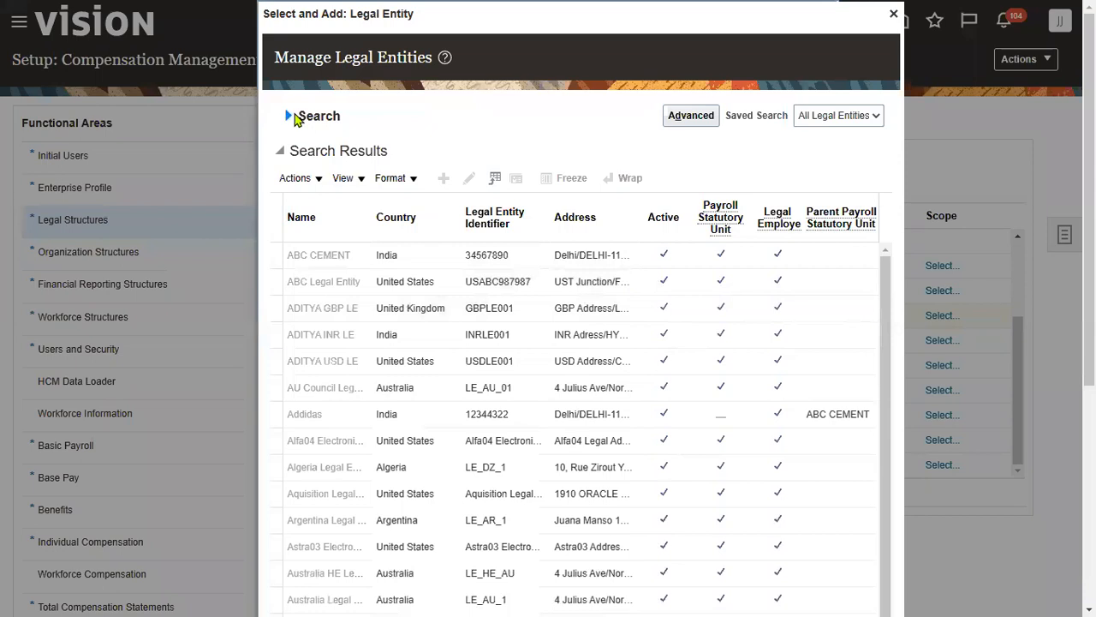
# - Search for legal entity Heritage NY LE, select it, and save it as the task scope
pyautogui.click(291, 115)
pyautogui.click(460, 147)
pyautogui.write('Heritage NY LE')
pyautogui.click(776, 175)
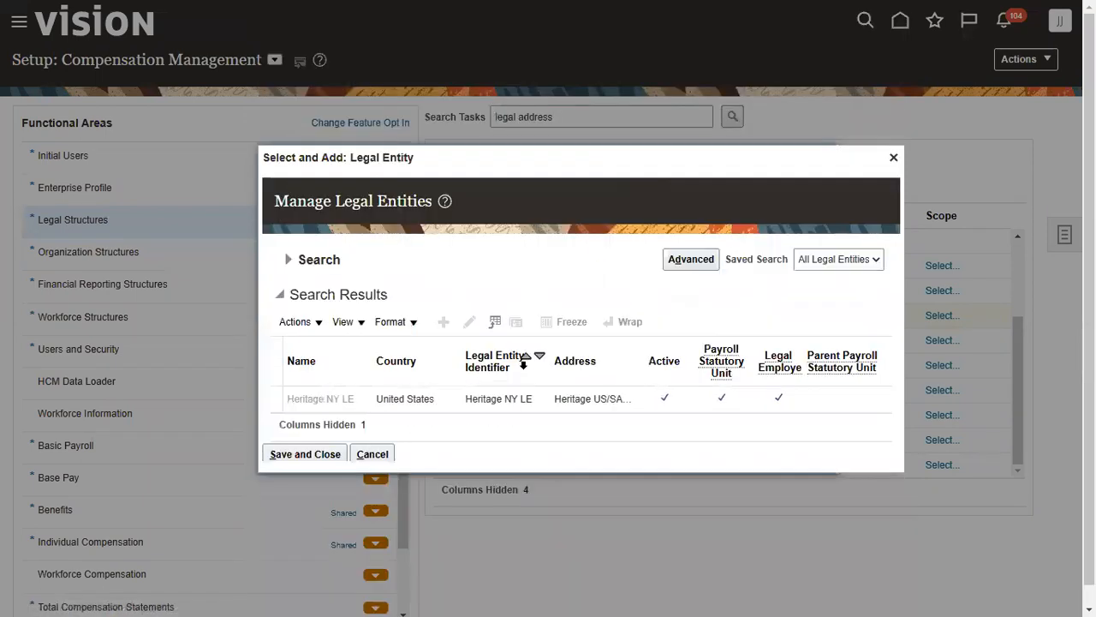
pyautogui.click(514, 398)
pyautogui.click(315, 454)
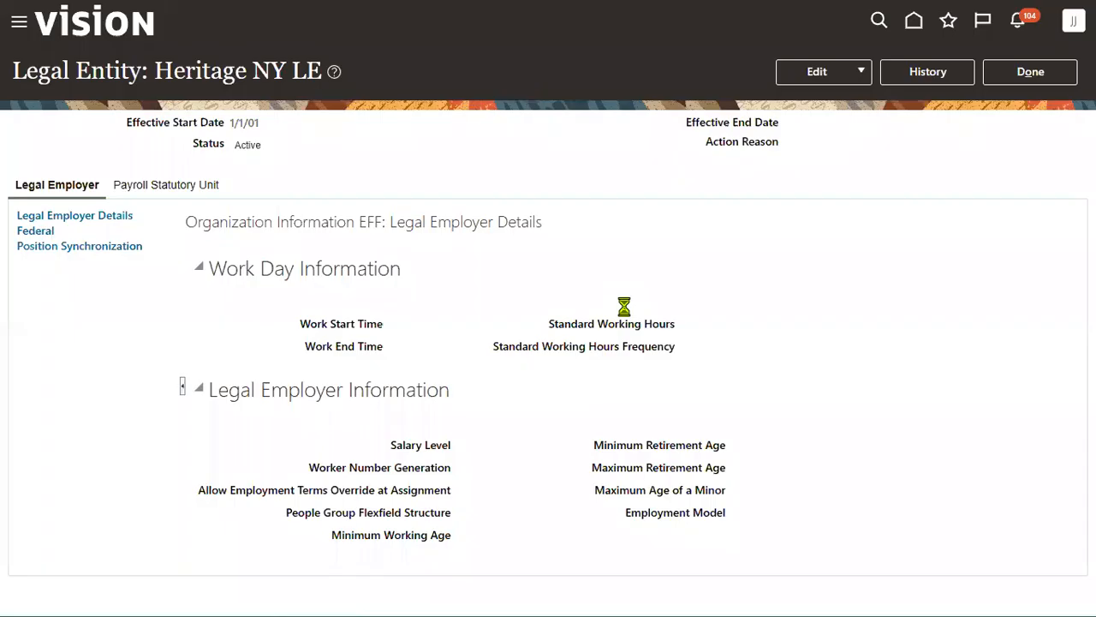
# - Correct the payroll statutory unit record, selecting the US Legislative Data Group
pyautogui.click(177, 185)
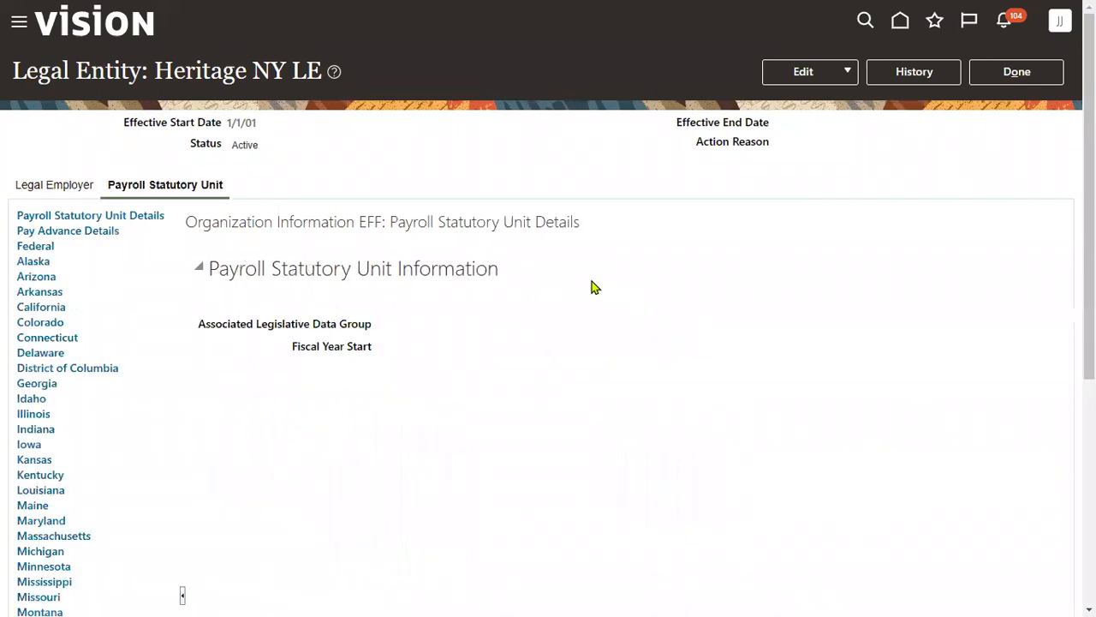
pyautogui.click(852, 73)
pyautogui.click(835, 124)
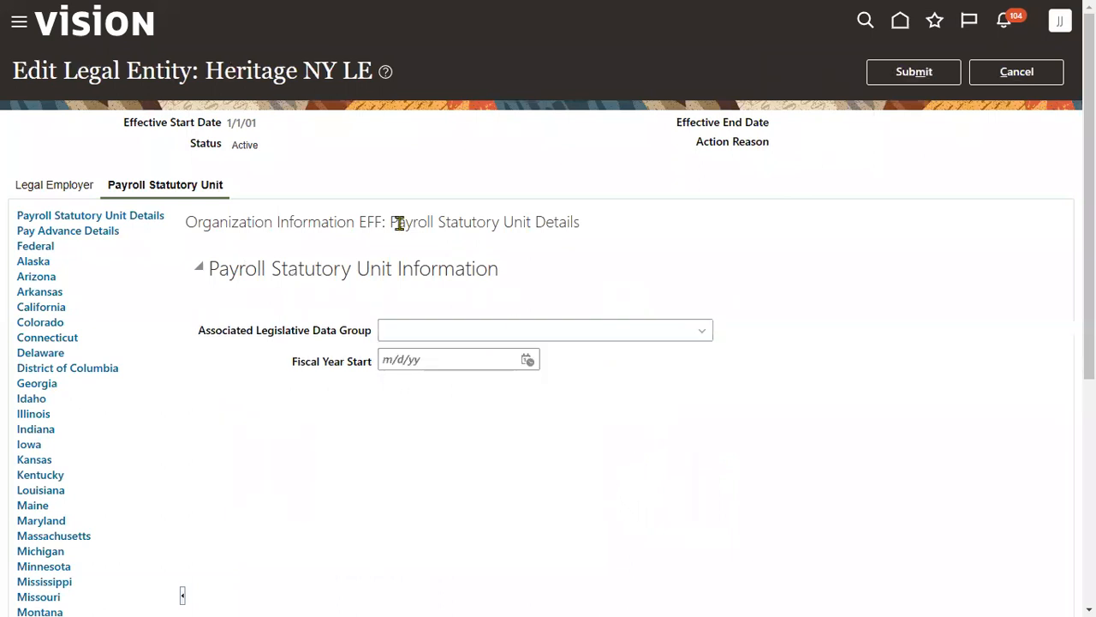
pyautogui.click(705, 331)
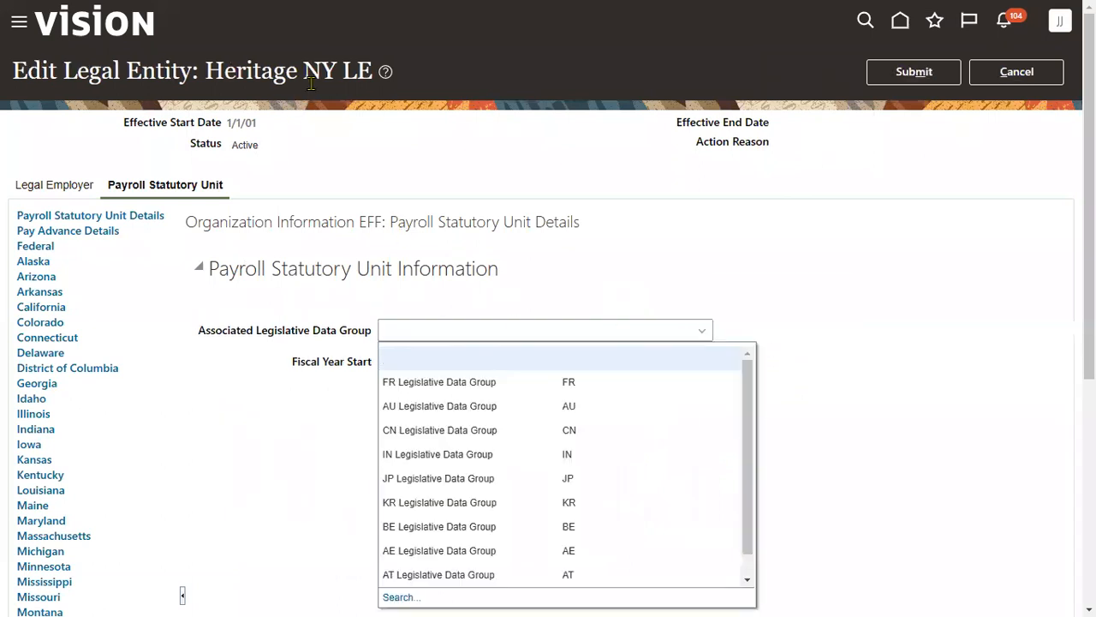
pyautogui.click(408, 597)
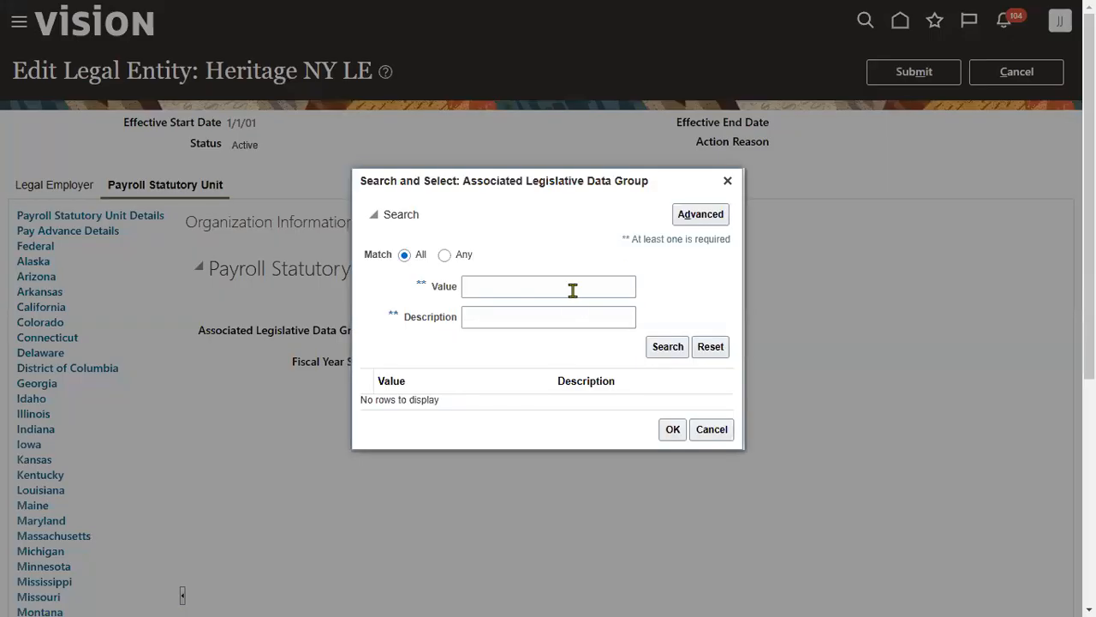
pyautogui.click(573, 289)
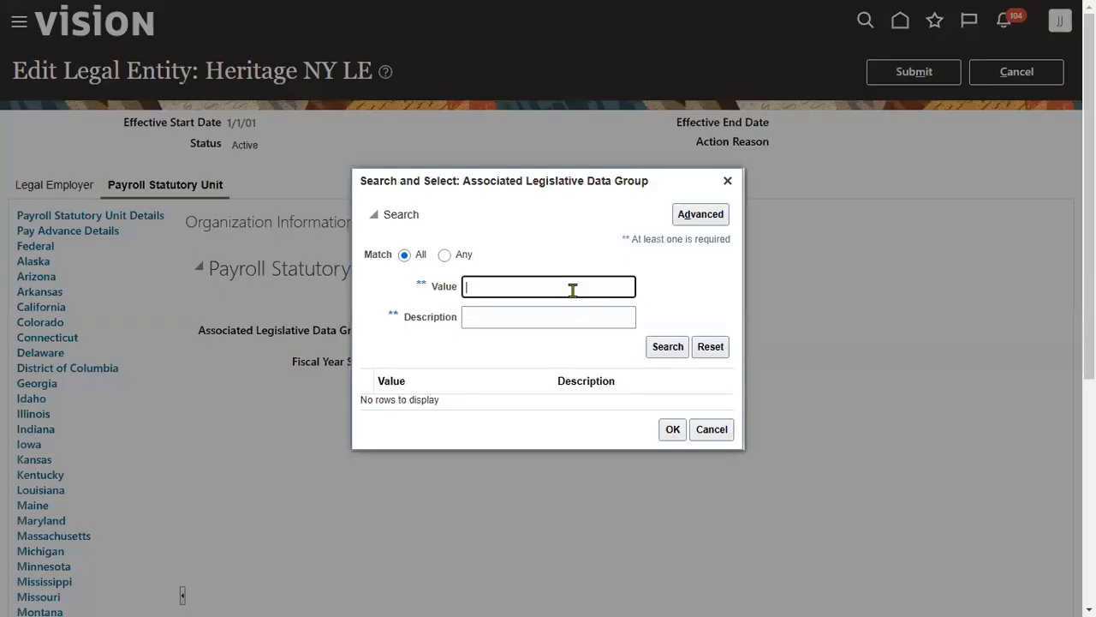
pyautogui.write('US')
pyautogui.press('Return')
pyautogui.click(557, 399)
pyautogui.click(673, 436)
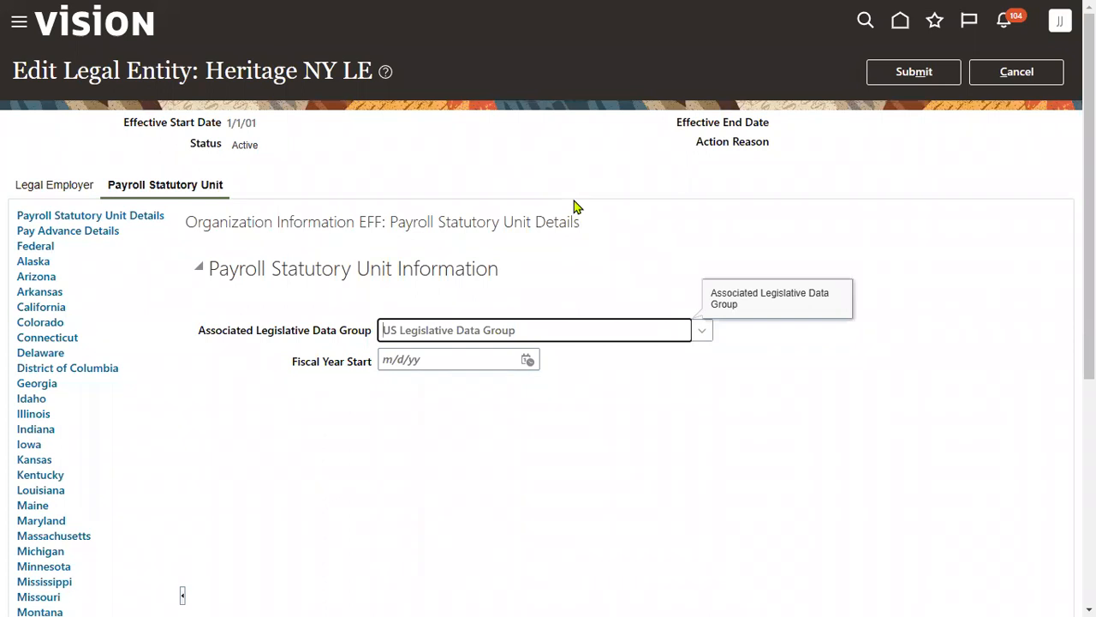
# - Submit the correction, accept the warning and confirmation, and finish with Done
pyautogui.click(908, 77)
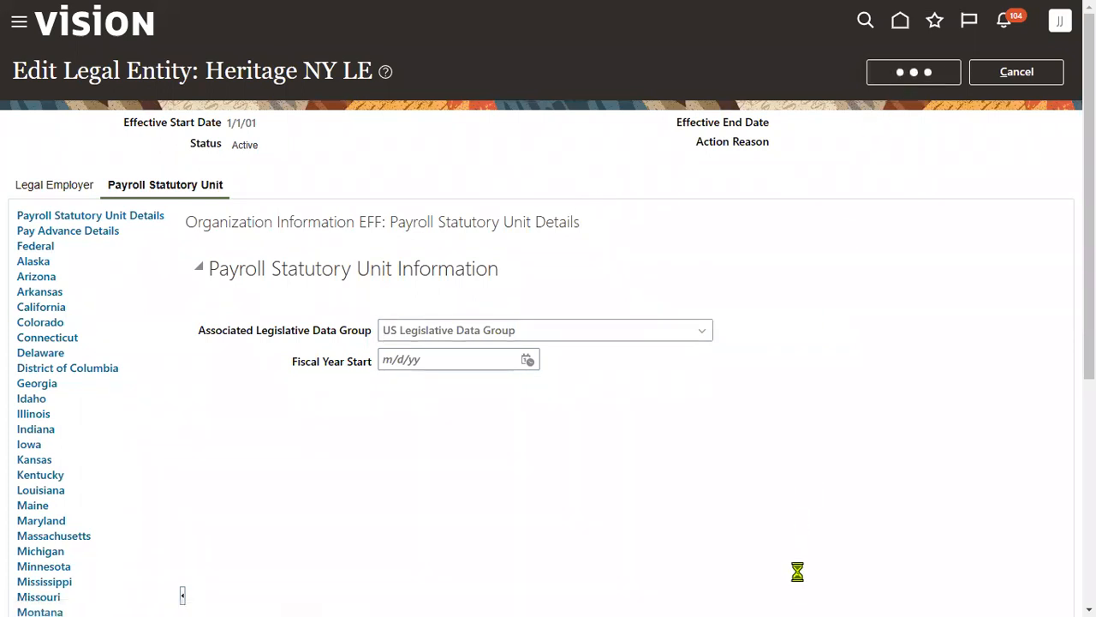
pyautogui.click(658, 330)
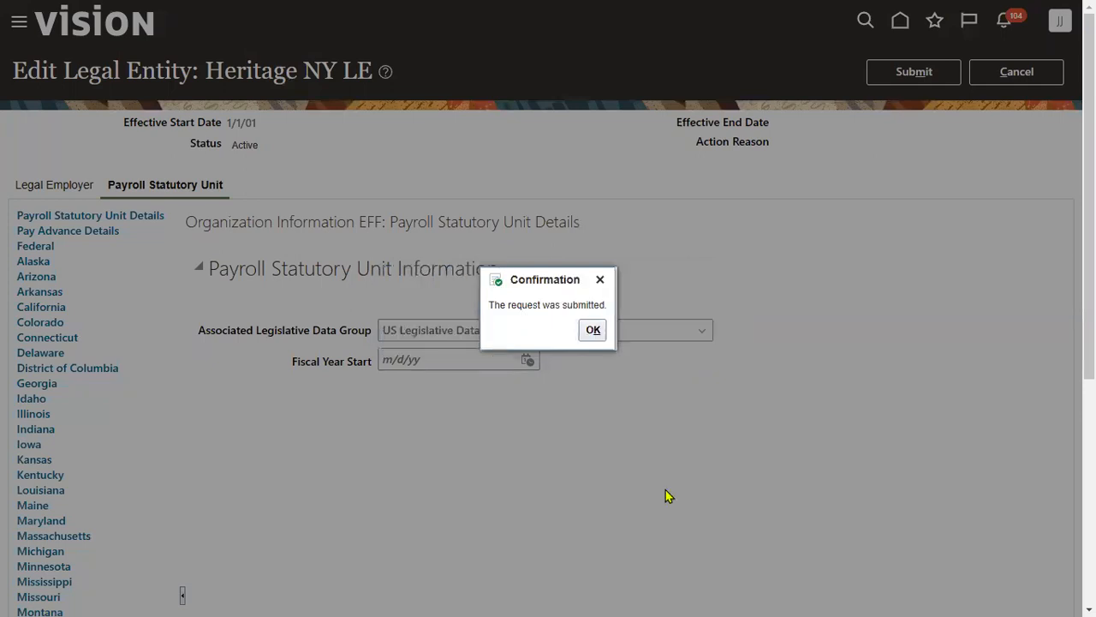
pyautogui.click(593, 330)
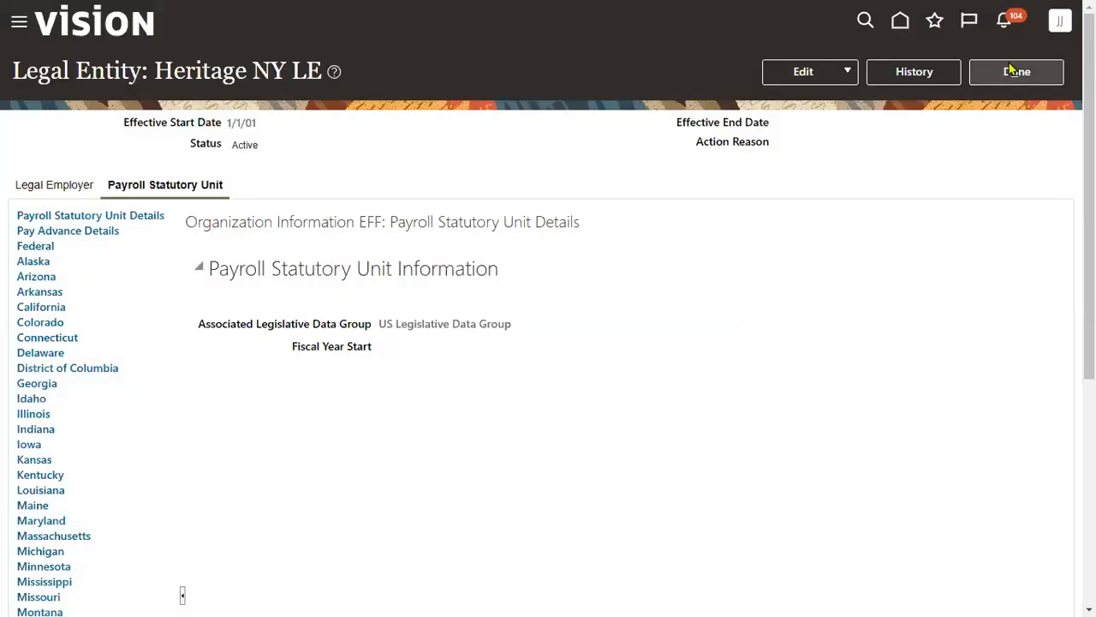
pyautogui.click(1017, 72)
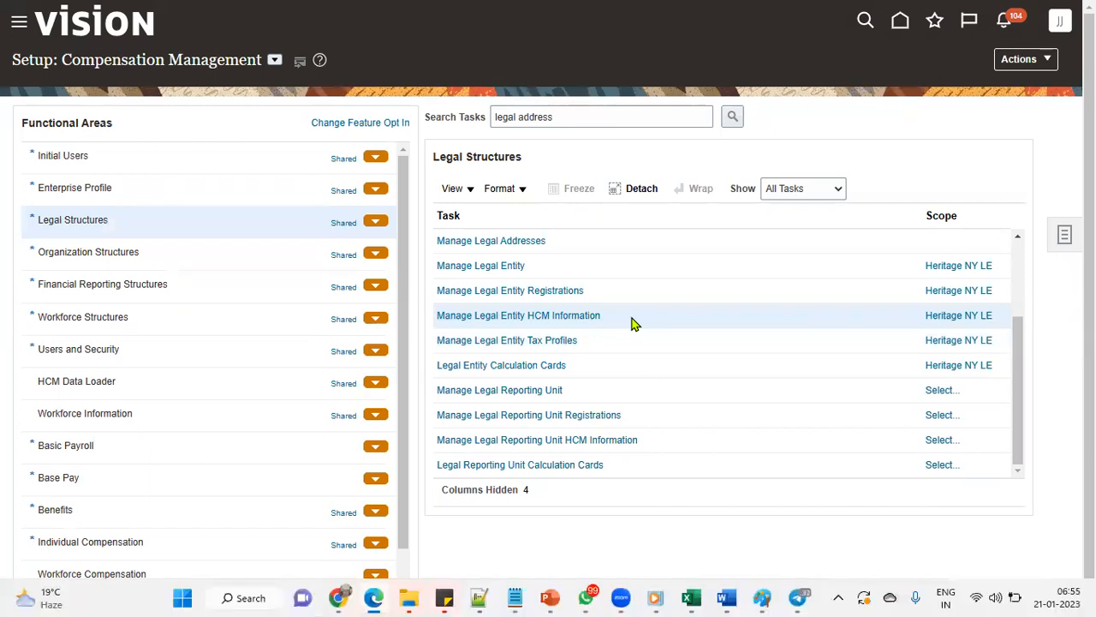
# - Fill the '12 Define Business Units' cells A16:B16 yellow in the Global_HR sheet
pyautogui.hotkey('alt', 'Tab')
pyautogui.press('Tab')
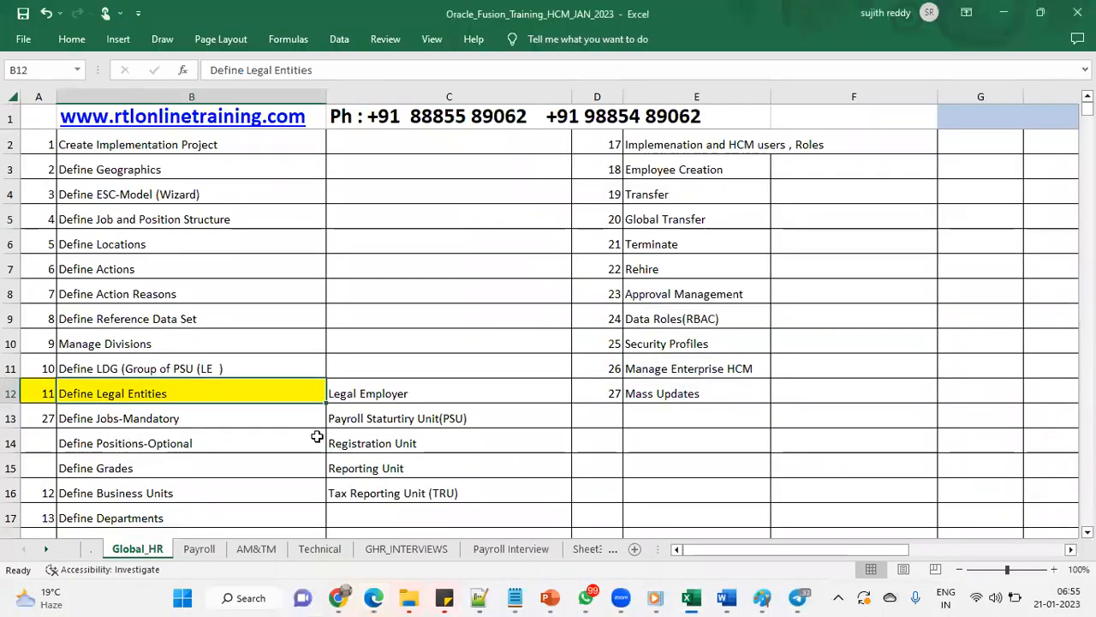
pyautogui.click(378, 389)
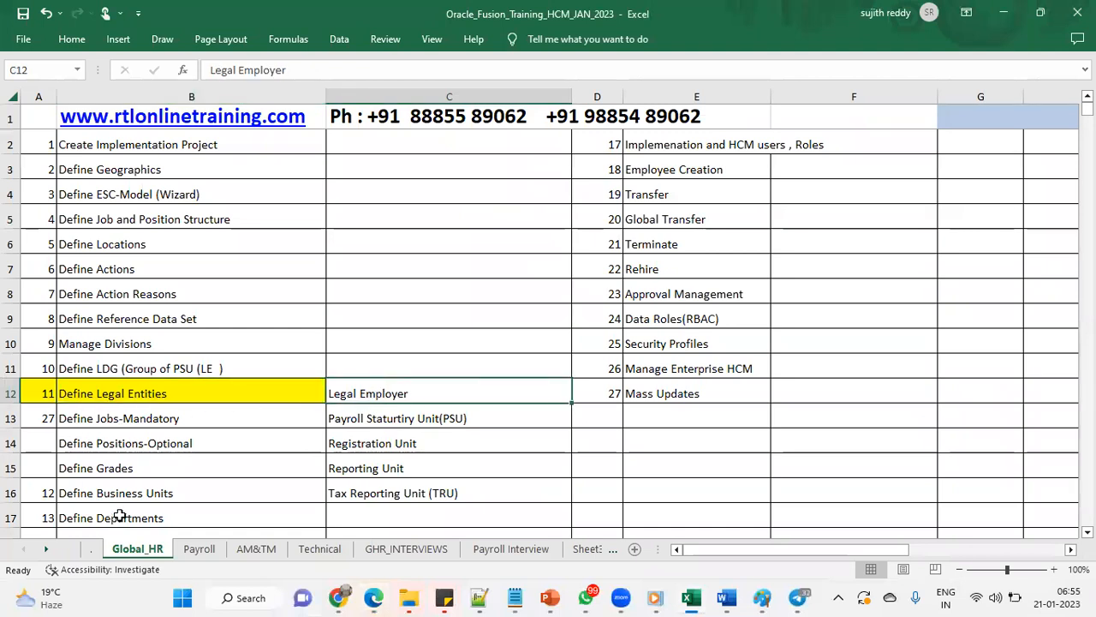
pyautogui.moveTo(36, 487); pyautogui.dragTo(171, 493)
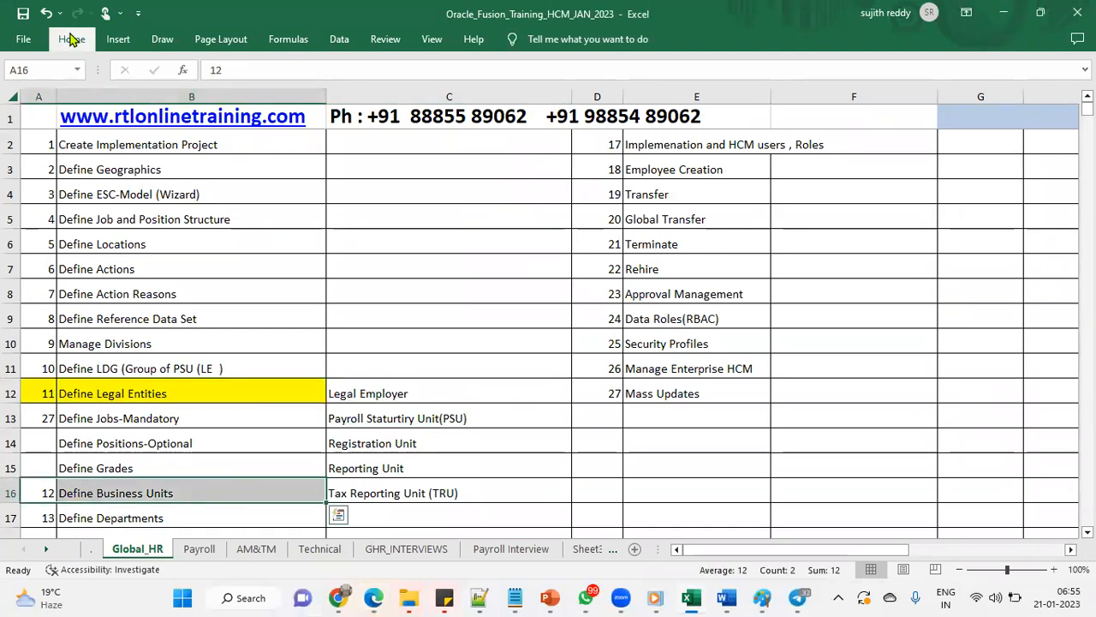
pyautogui.click(72, 38)
pyautogui.click(205, 95)
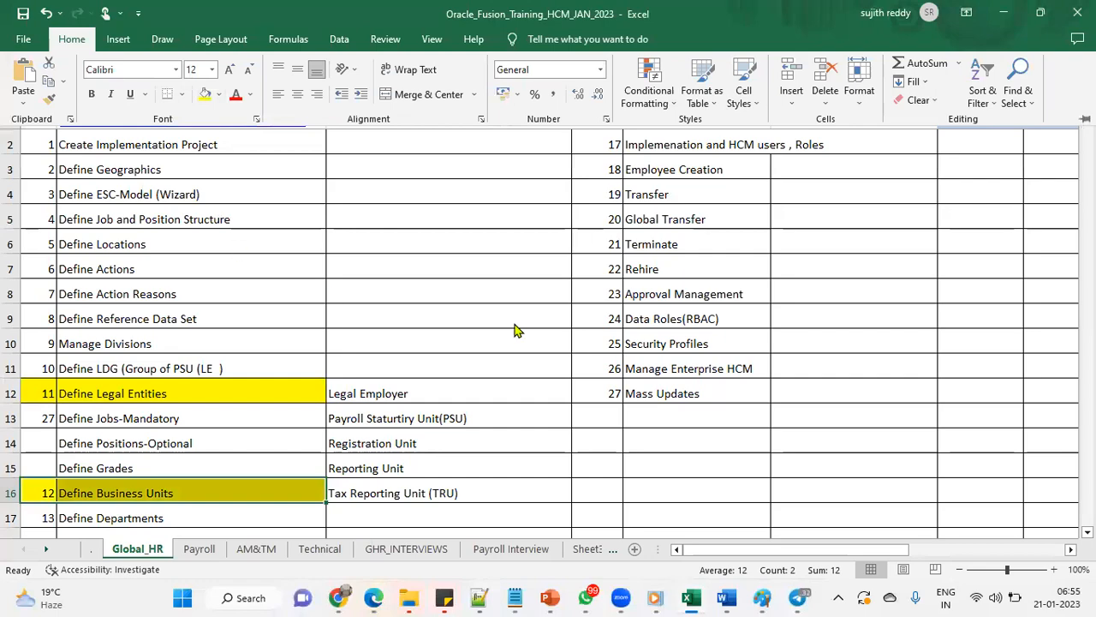
pyautogui.hotkey('alt', 'Tab')
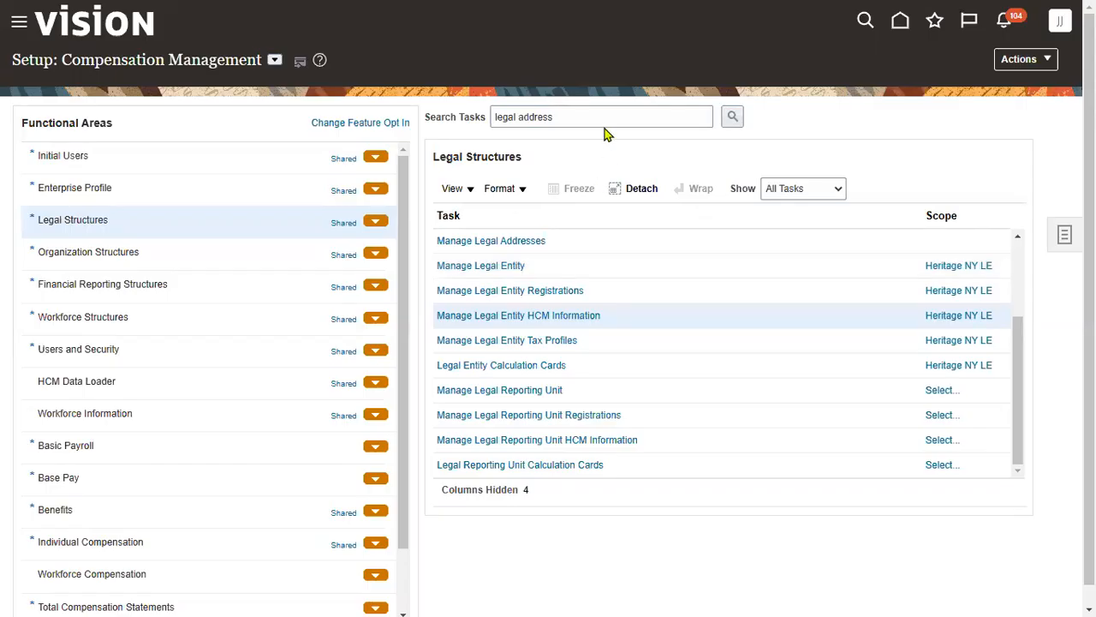
# - Search setup tasks for 'business unit' and start a new business unit from Manage Business Unit
pyautogui.moveTo(593, 112); pyautogui.dragTo(199, 111)
pyautogui.write('Business')
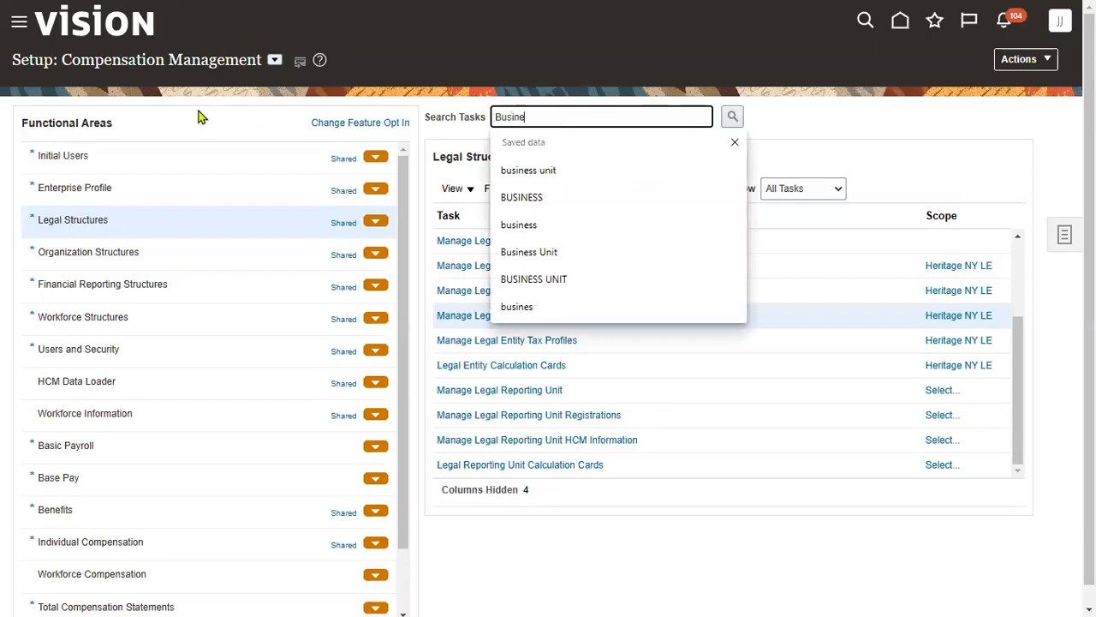
pyautogui.click(631, 171)
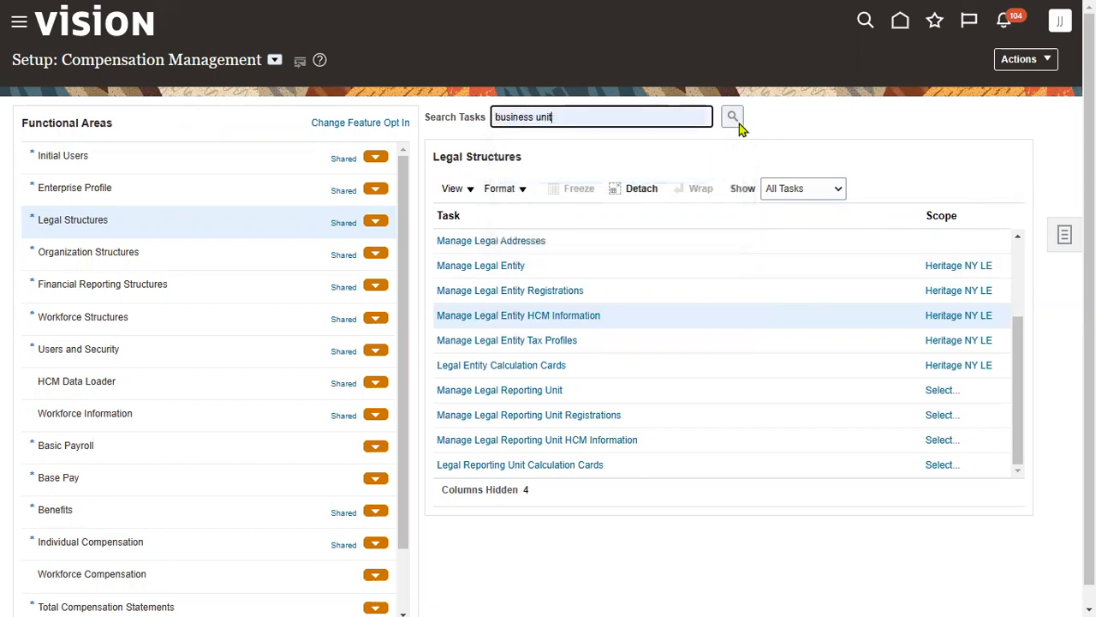
pyautogui.click(734, 119)
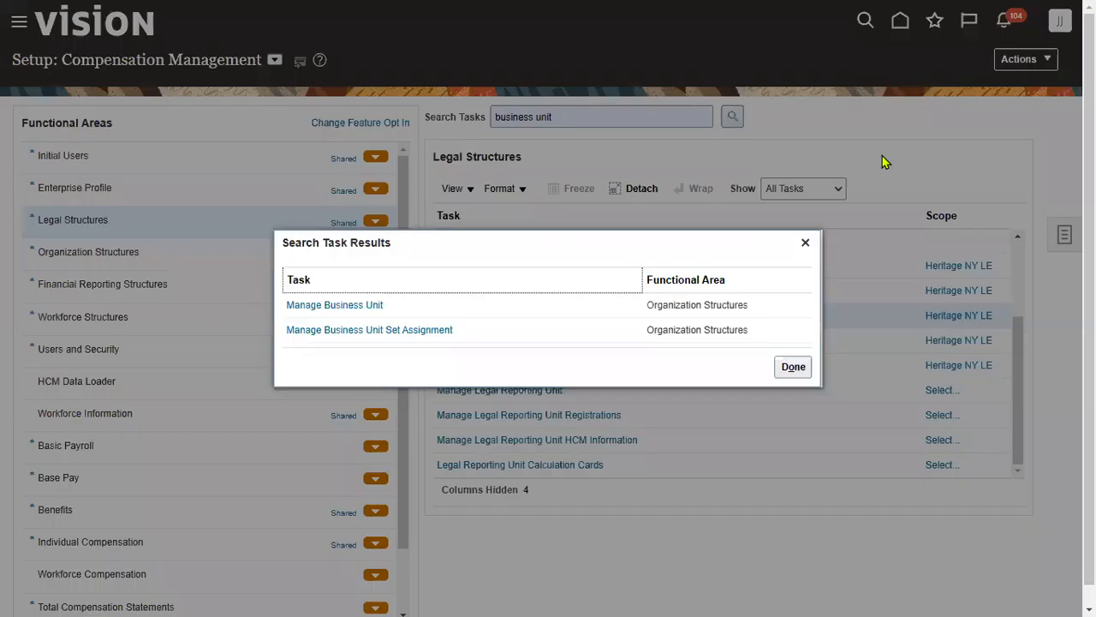
pyautogui.click(380, 306)
pyautogui.click(521, 243)
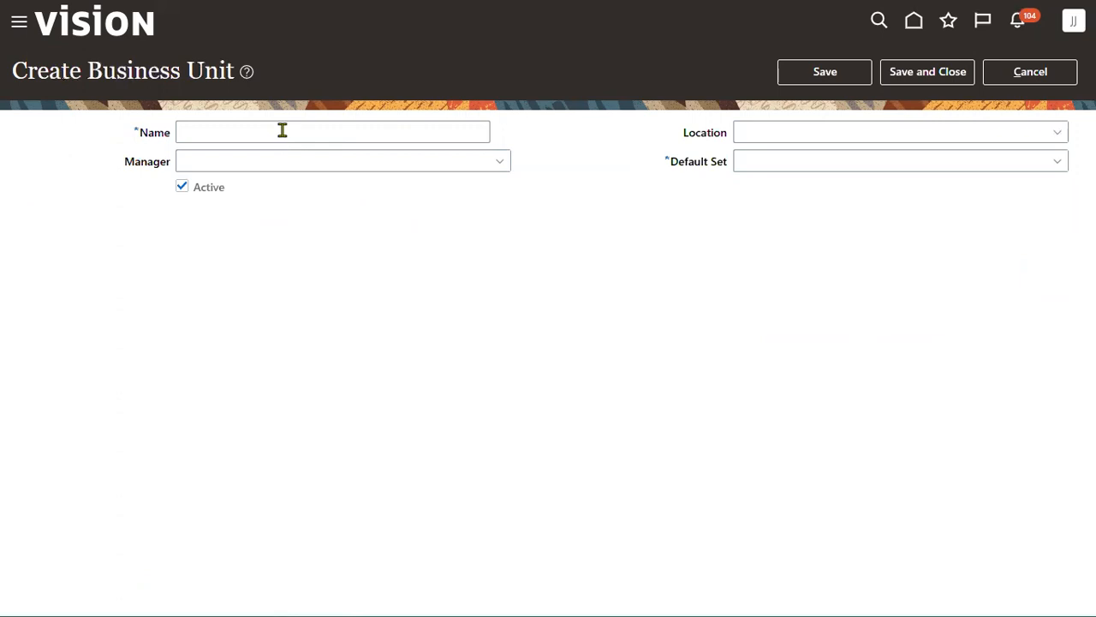
# - Enter HERITAGE_BU as the business unit name and open the advanced Location search
pyautogui.click(282, 129)
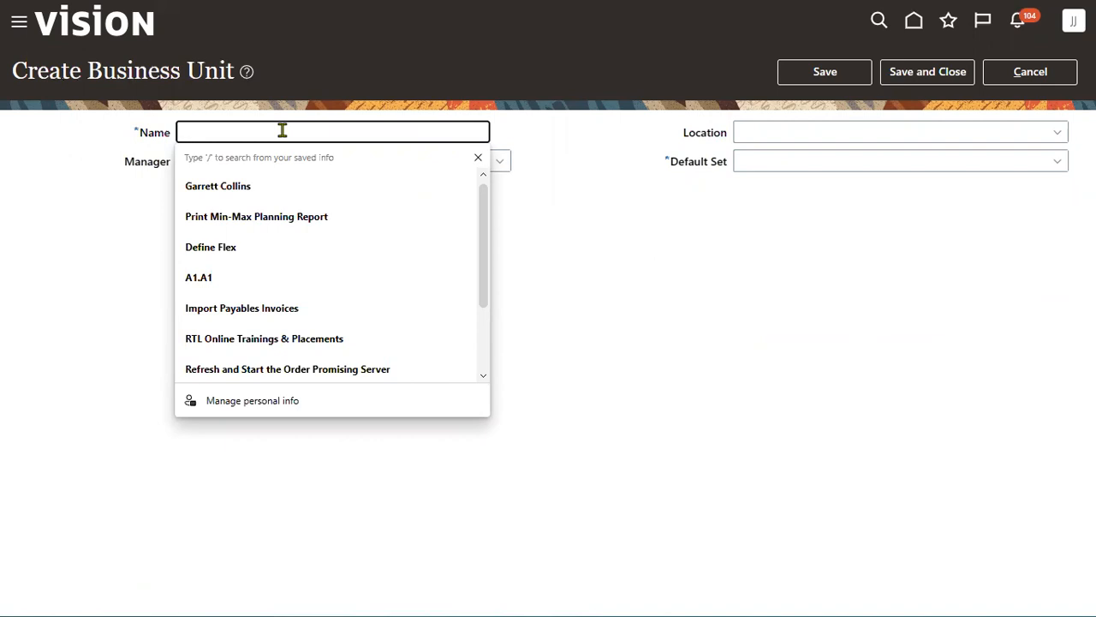
pyautogui.write('HERITAGE_B')
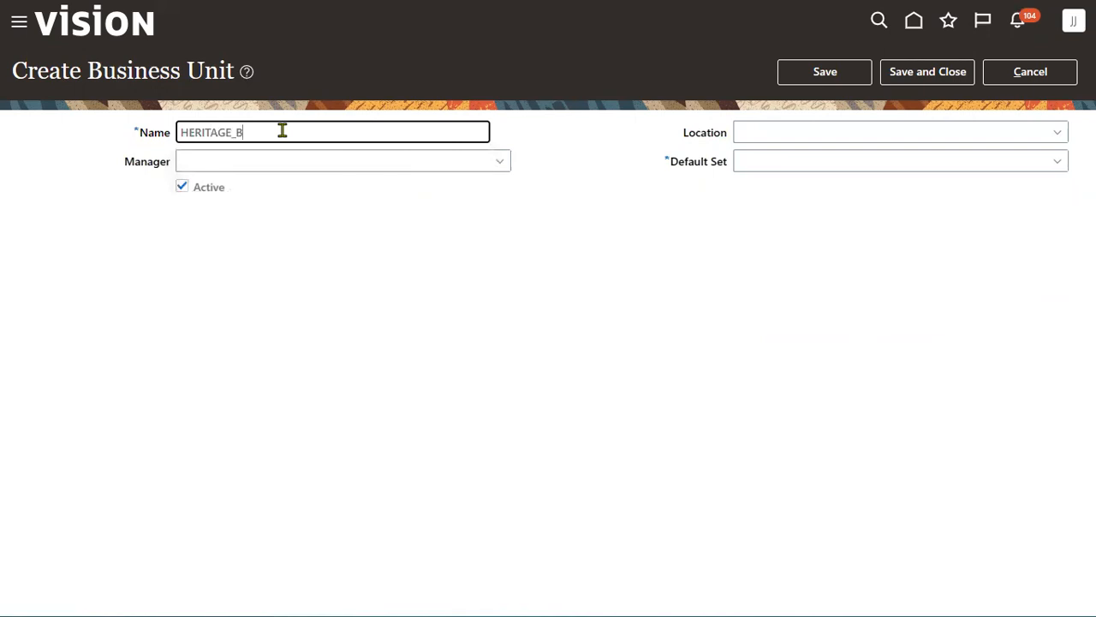
pyautogui.click(1058, 134)
pyautogui.click(761, 400)
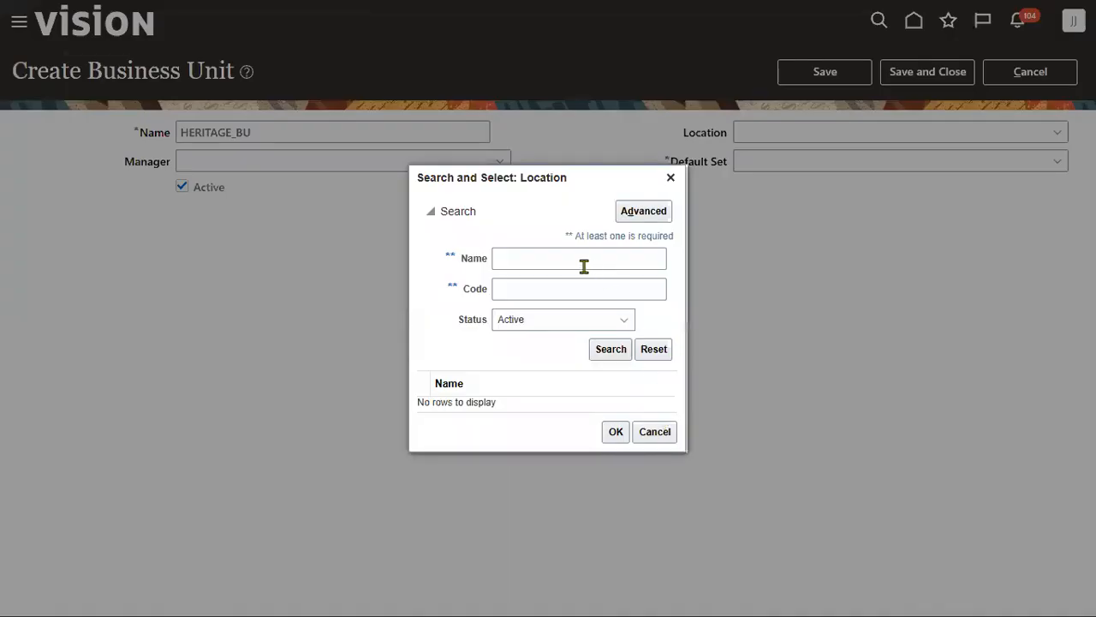
pyautogui.click(584, 267)
pyautogui.write('A')
pyautogui.click(627, 218)
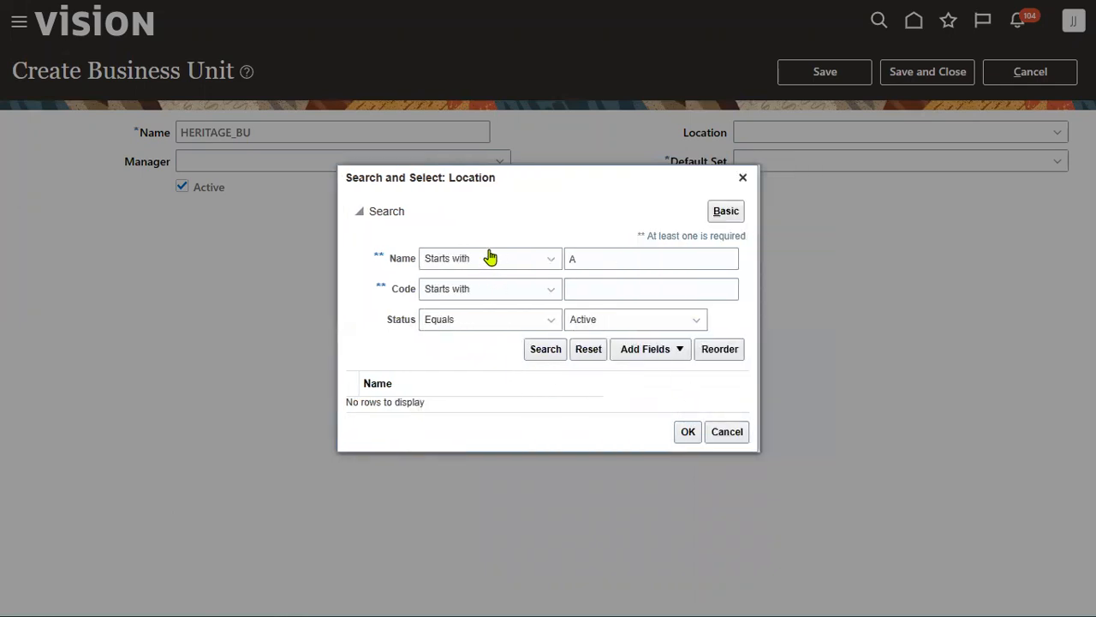
# - Search locations with name and code 'Is not blank' and select Redwood City
pyautogui.click(489, 258)
pyautogui.click(477, 440)
pyautogui.click(489, 291)
pyautogui.click(454, 473)
pyautogui.click(514, 350)
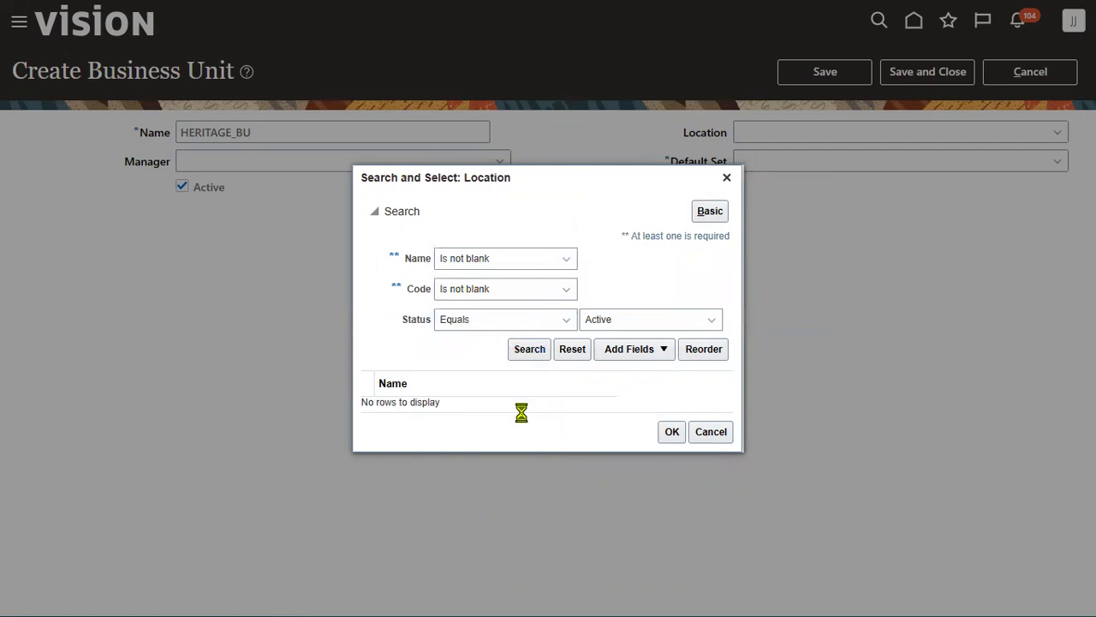
pyautogui.click(527, 414)
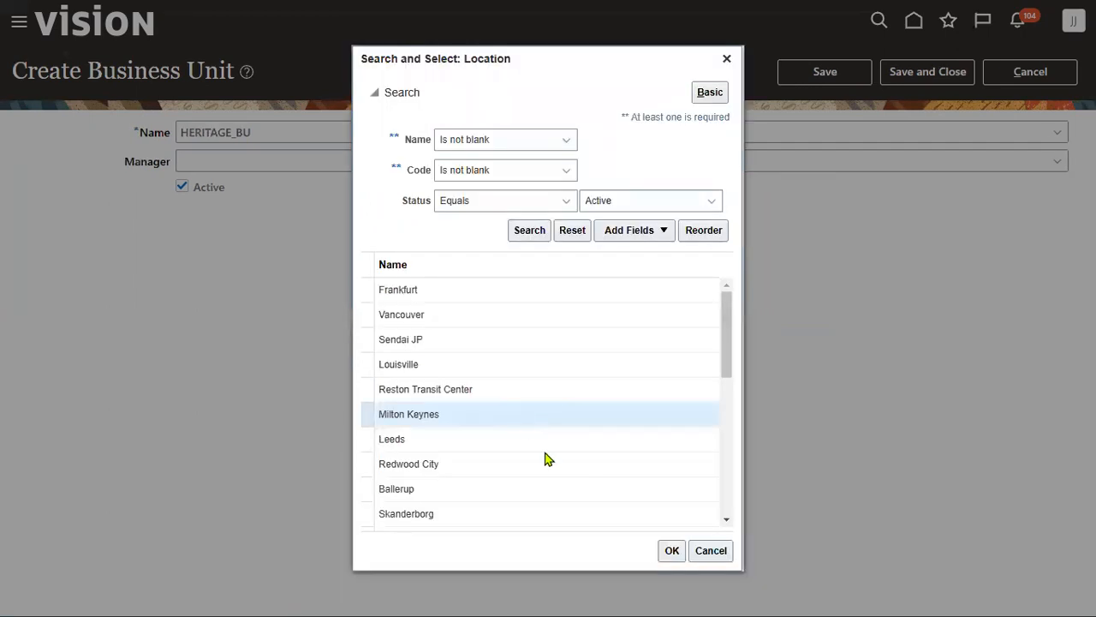
pyautogui.click(597, 464)
pyautogui.click(672, 551)
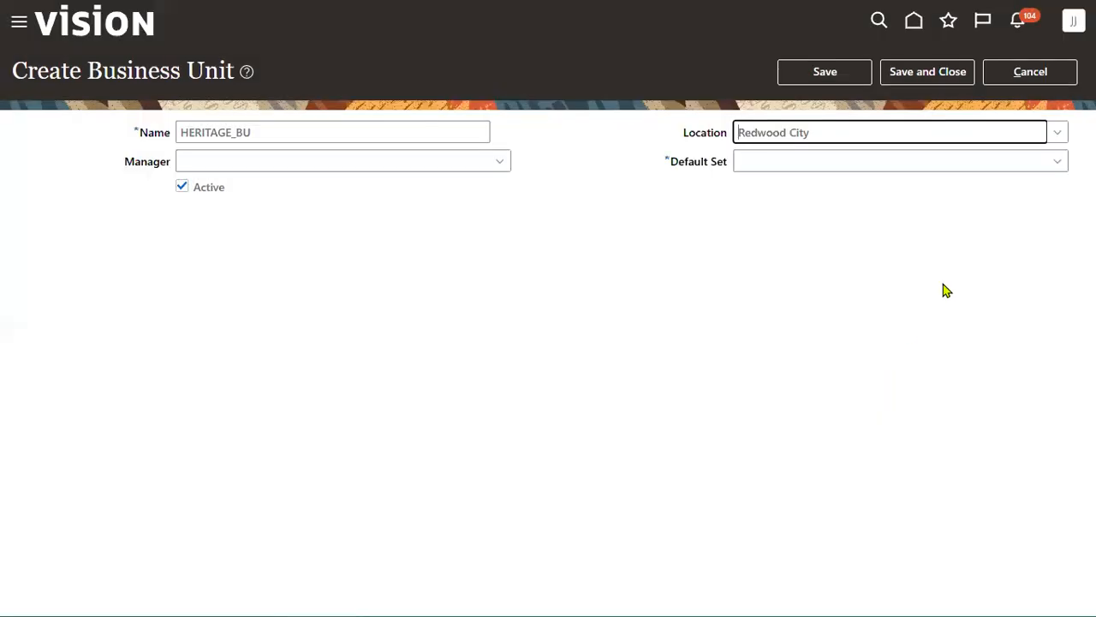
# - Set the default set to COMMON and save the business unit
pyautogui.click(934, 162)
pyautogui.click(903, 222)
pyautogui.click(928, 72)
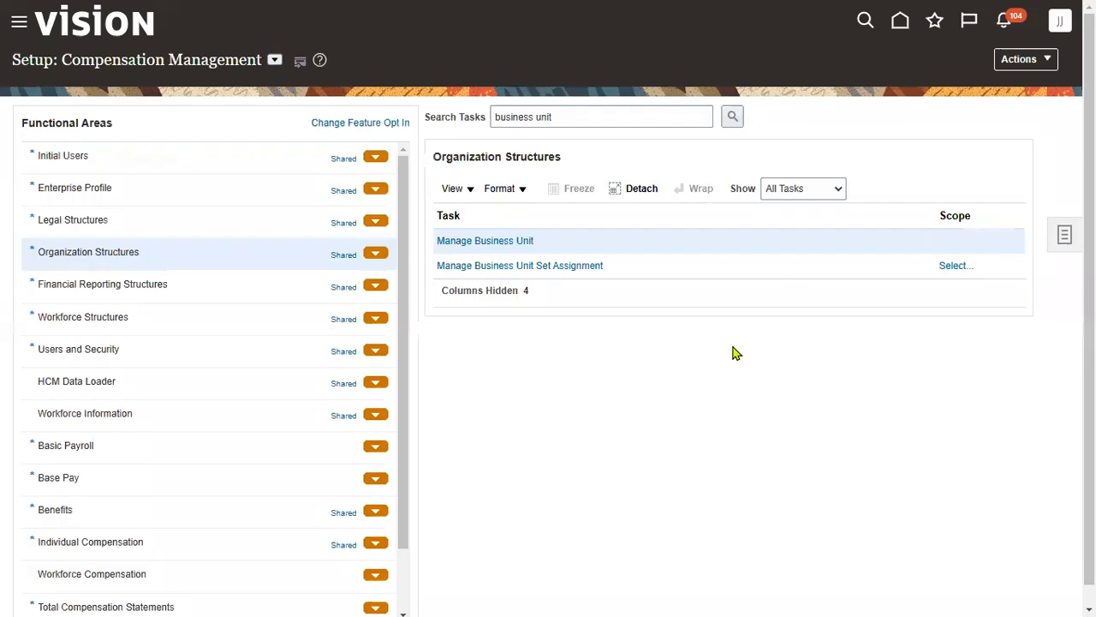
pyautogui.hotkey('alt', 'Tab')
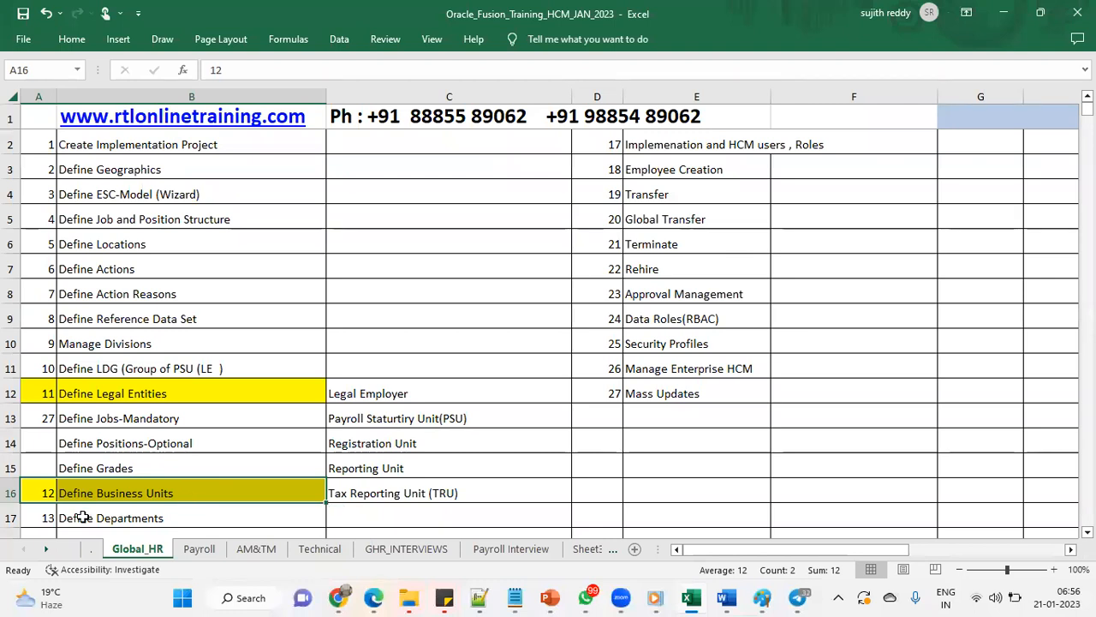
pyautogui.moveTo(39, 519); pyautogui.dragTo(77, 519)
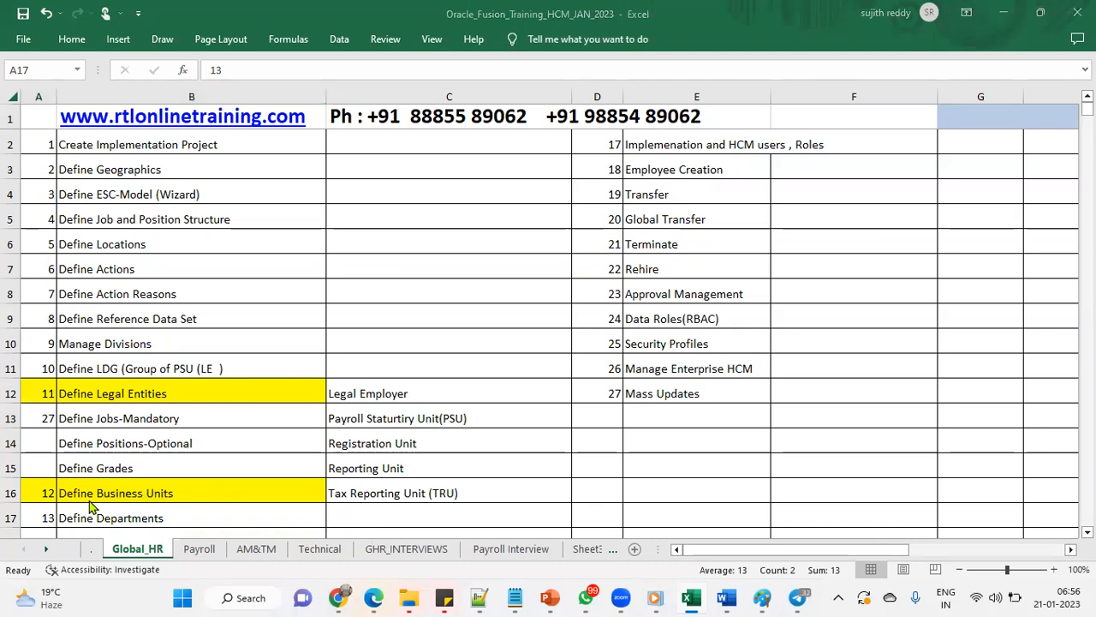
pyautogui.click(72, 39)
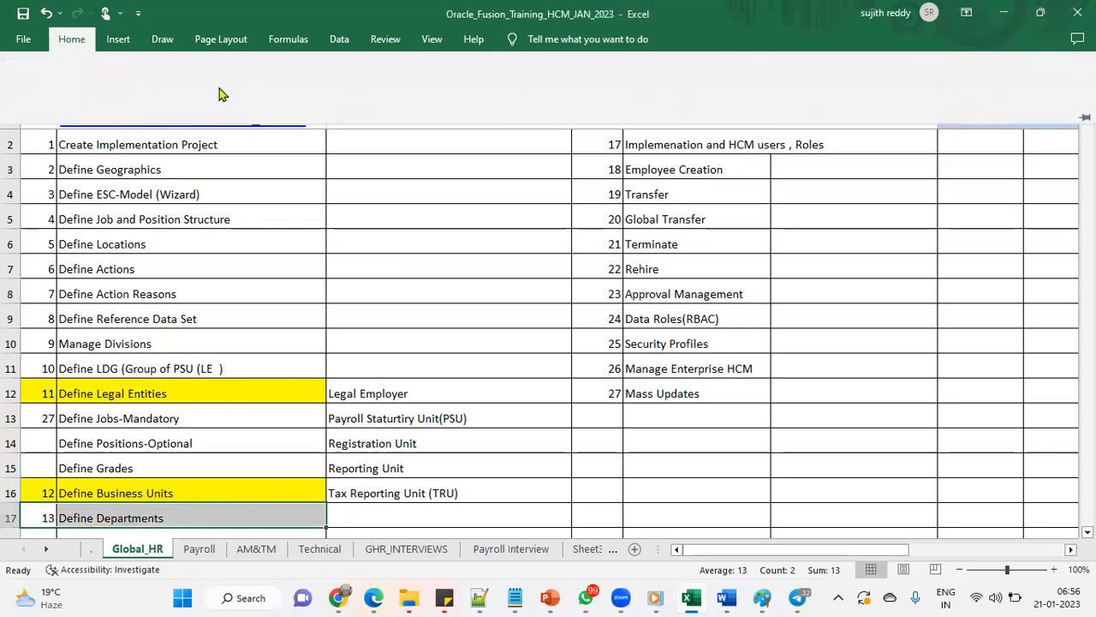
pyautogui.click(205, 101)
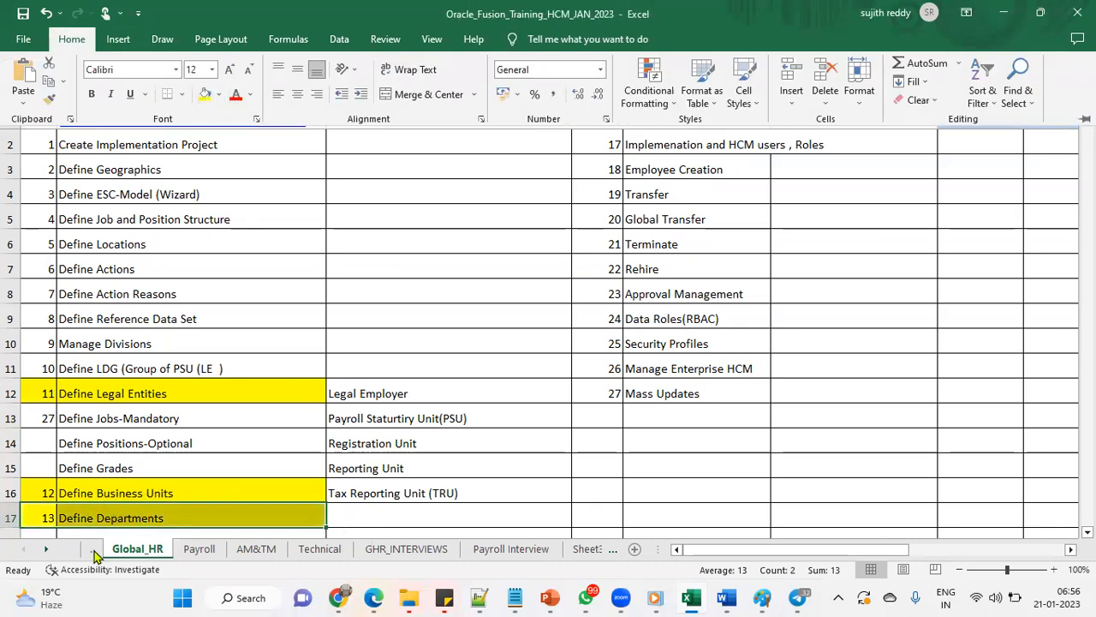
pyautogui.click(94, 552)
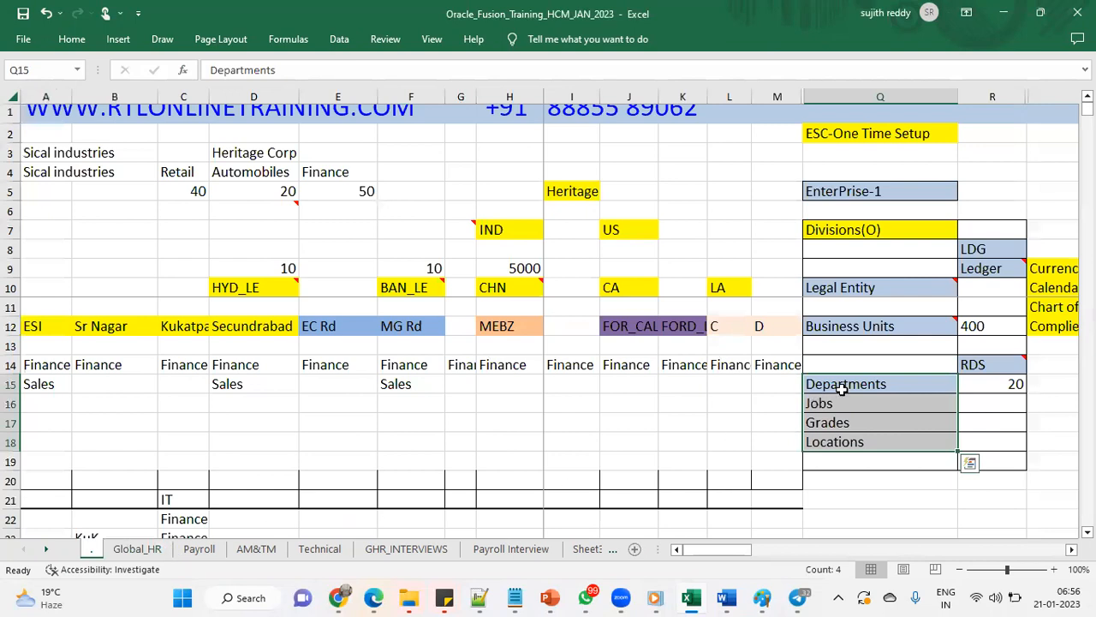
pyautogui.click(843, 388)
pyautogui.click(71, 39)
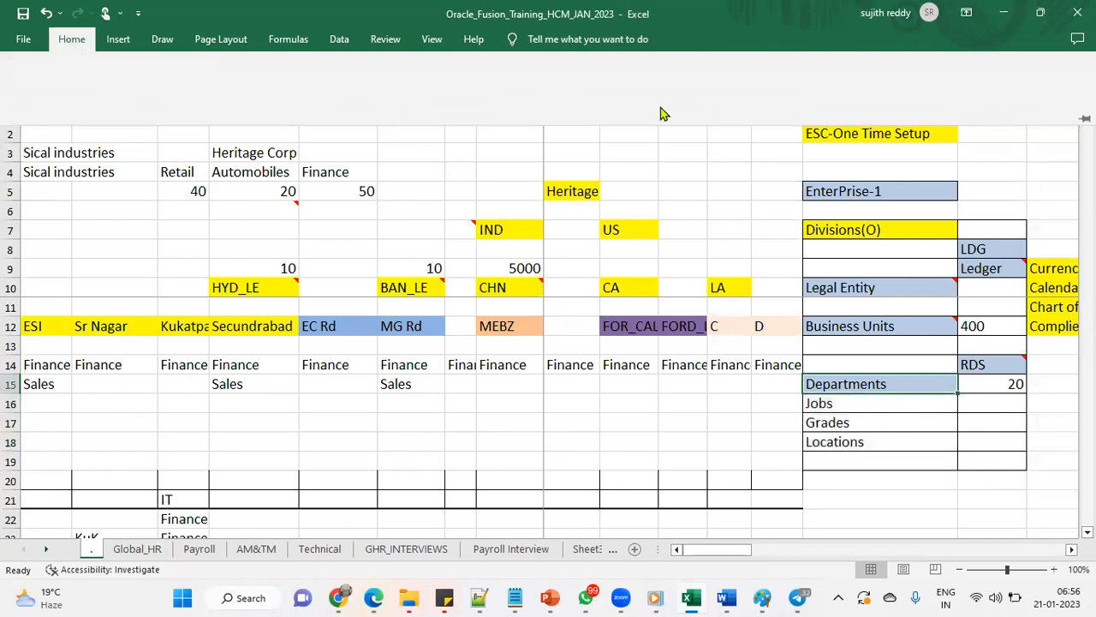
pyautogui.scroll(-4, 548, 411)
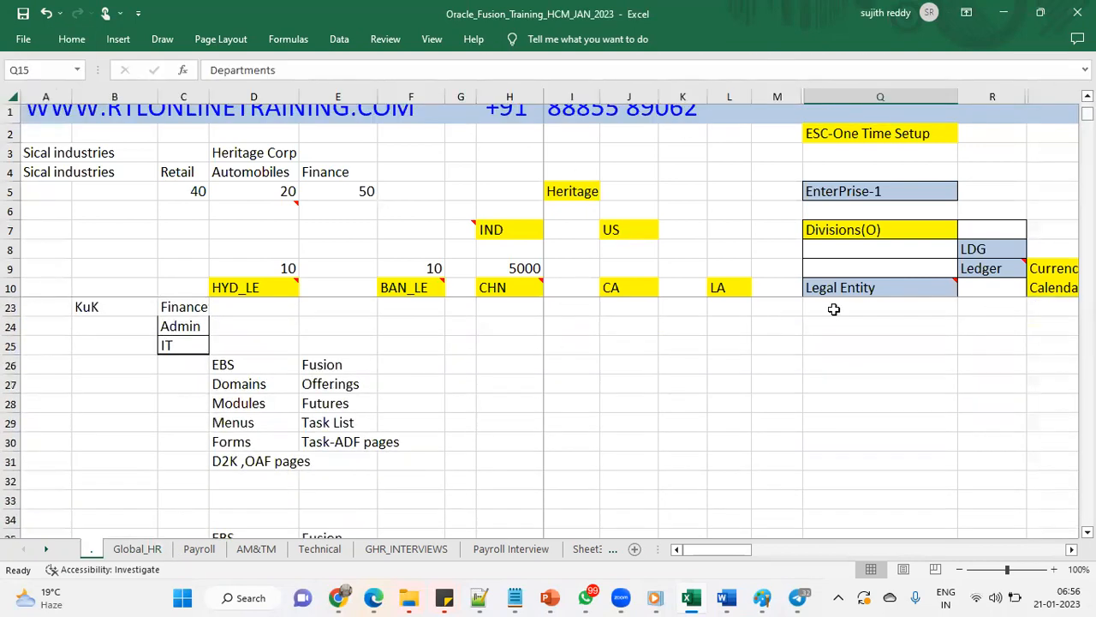
pyautogui.scroll(4, 949, 198)
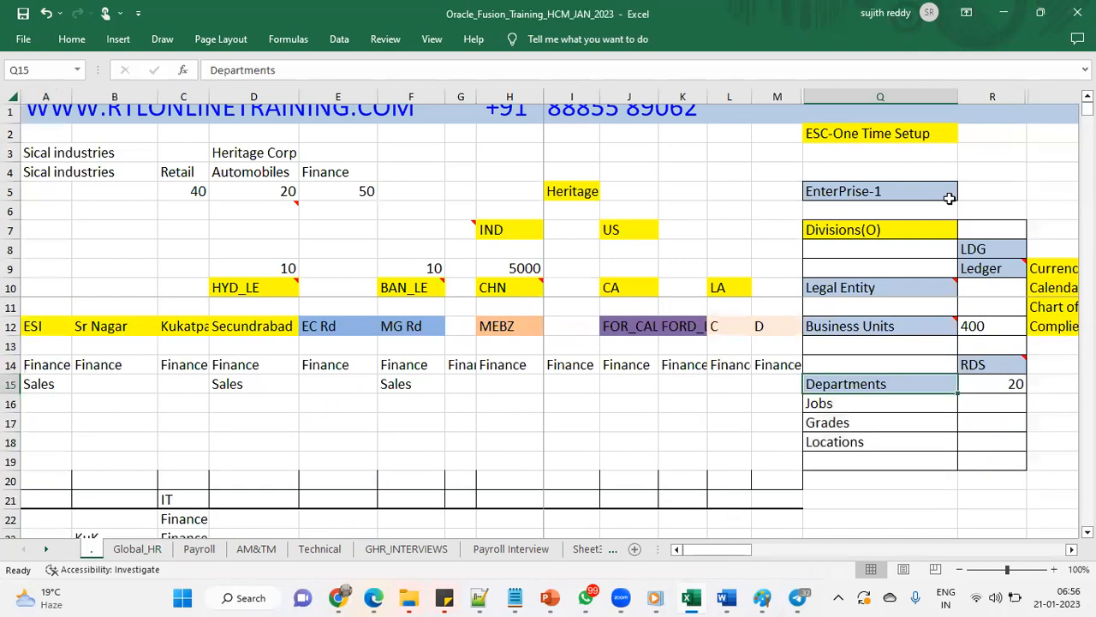
pyautogui.click(72, 38)
pyautogui.click(1085, 117)
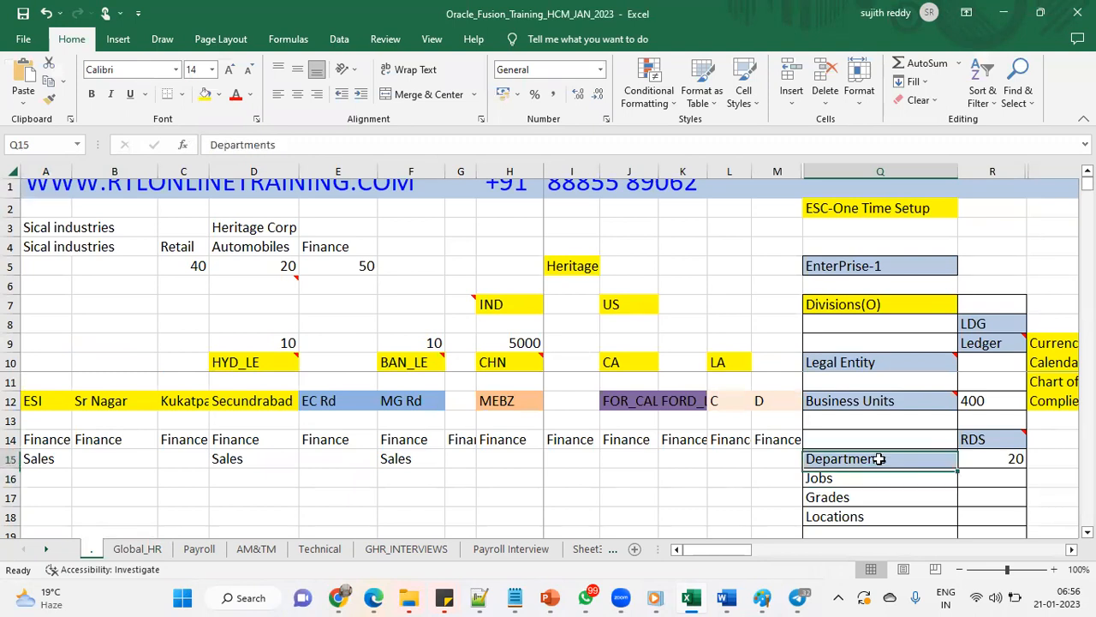
pyautogui.click(204, 94)
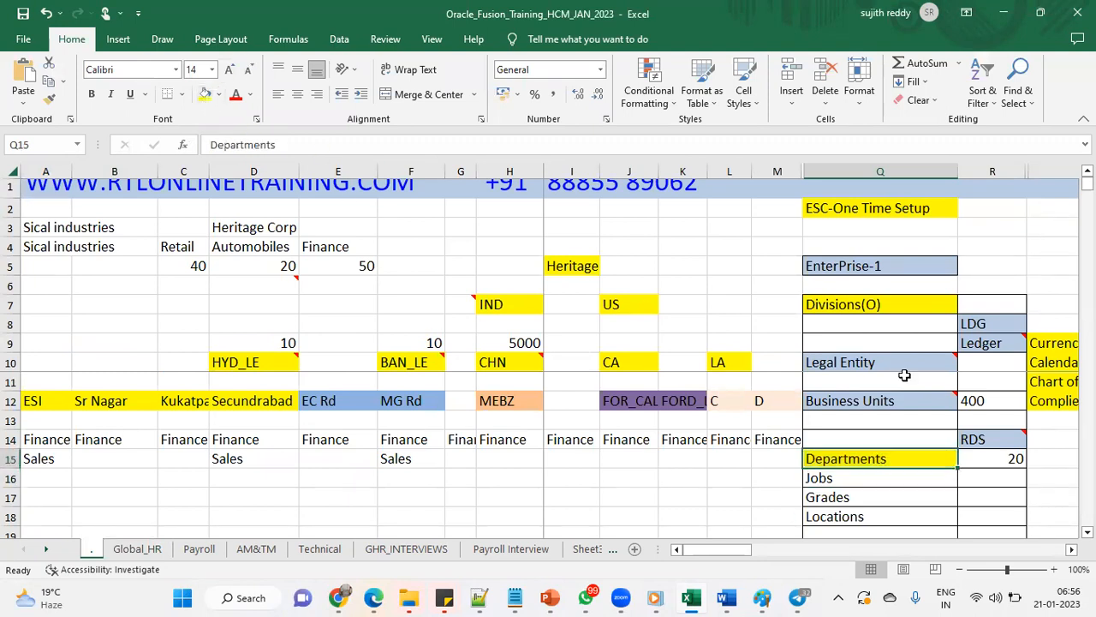
pyautogui.click(972, 441)
pyautogui.click(205, 93)
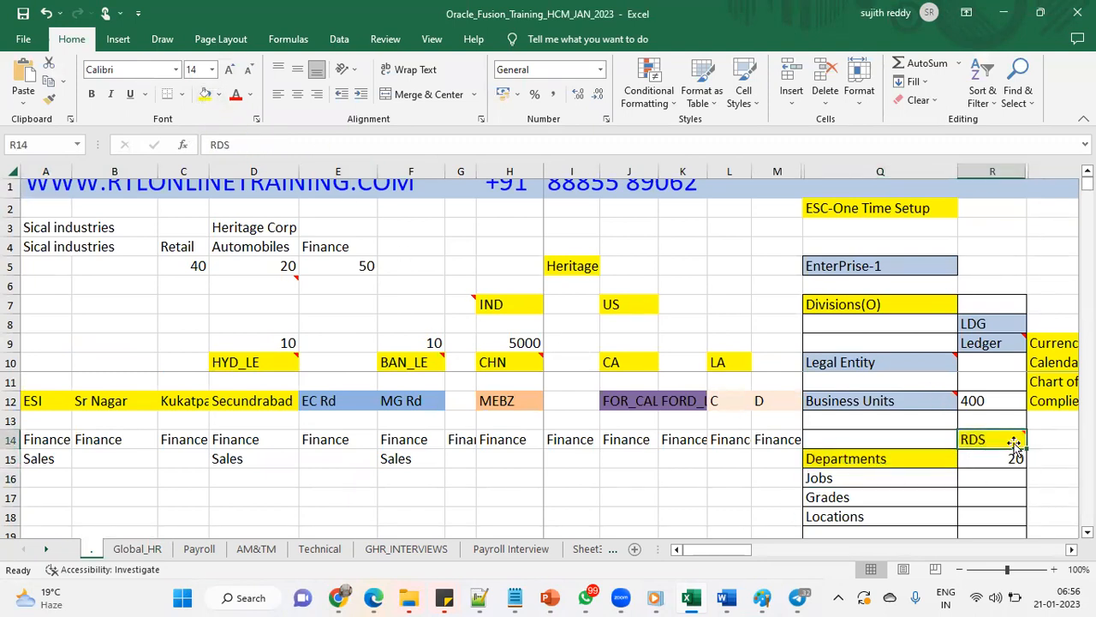
pyautogui.click(927, 403)
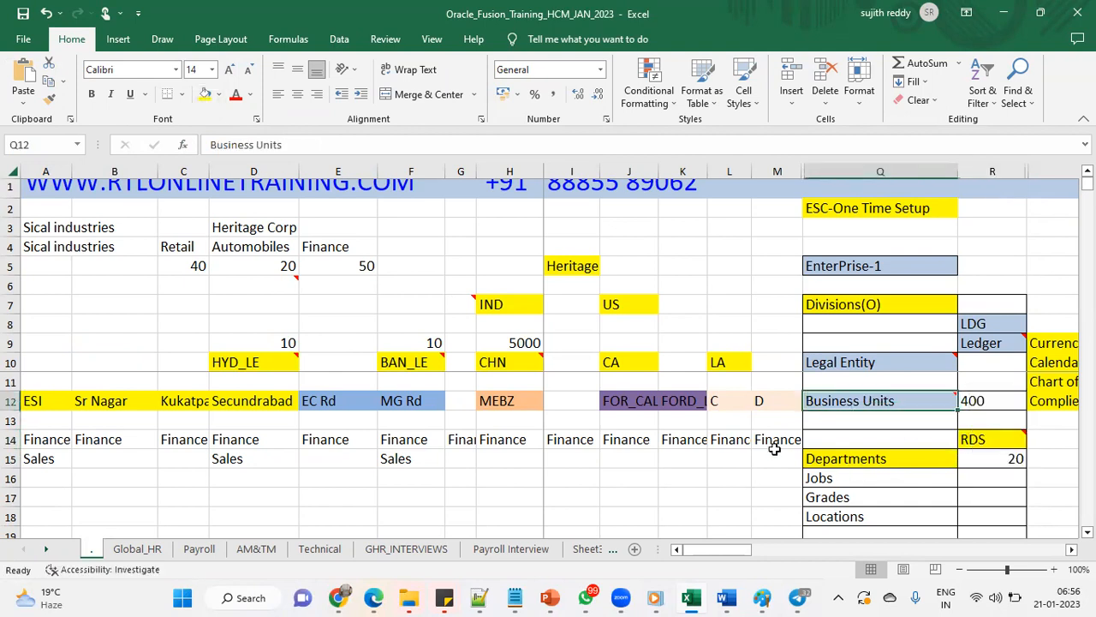
pyautogui.click(204, 93)
pyautogui.click(890, 363)
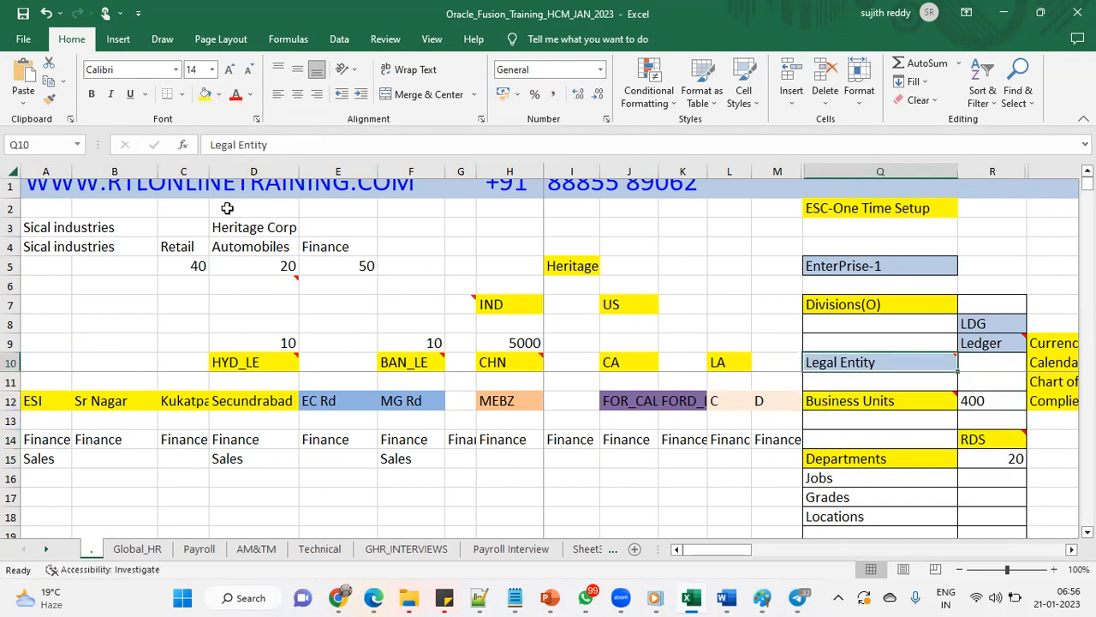
pyautogui.click(205, 93)
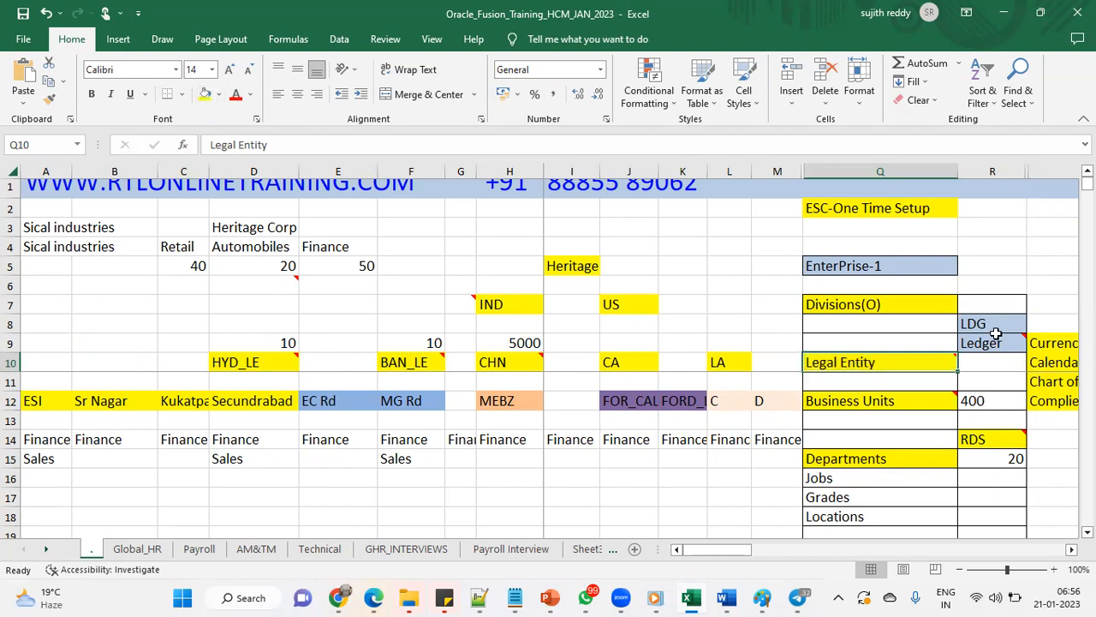
pyautogui.click(994, 327)
pyautogui.click(205, 93)
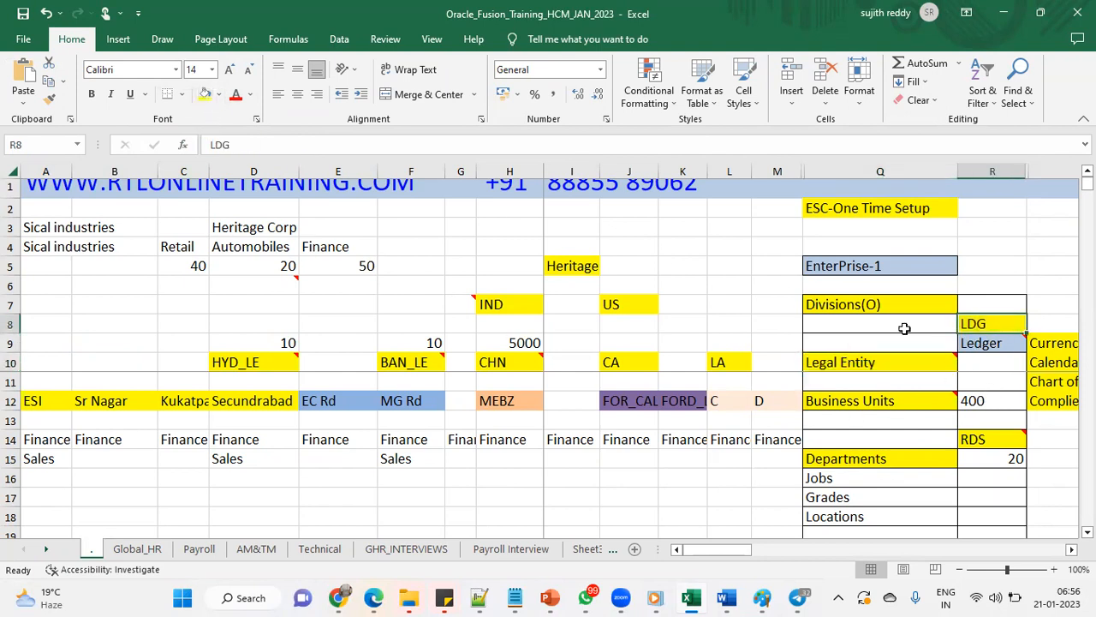
pyautogui.click(993, 344)
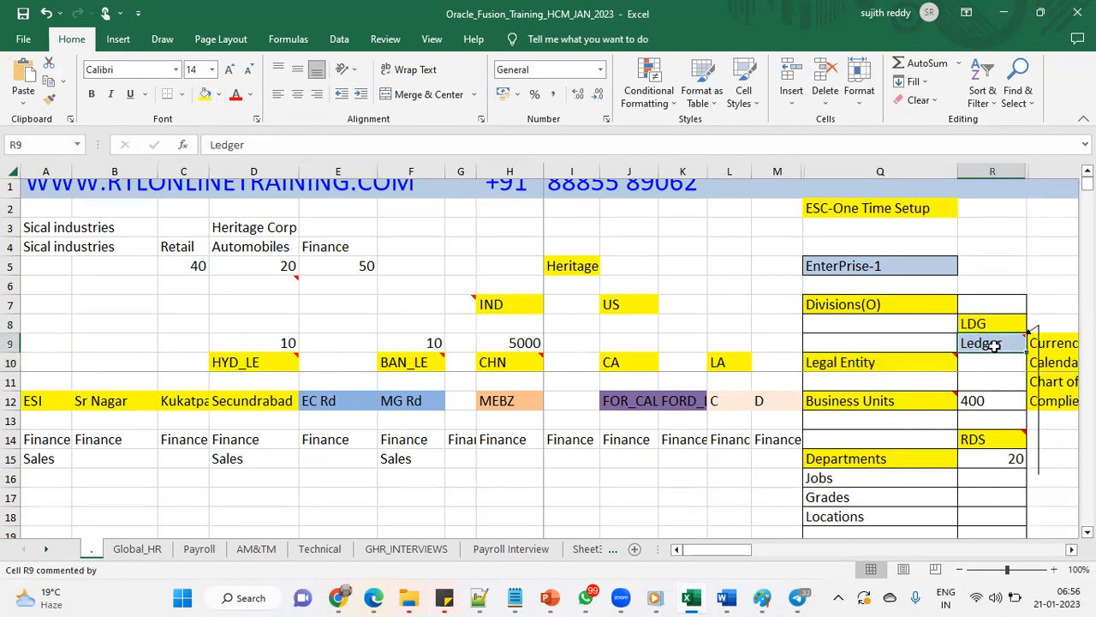
pyautogui.click(901, 360)
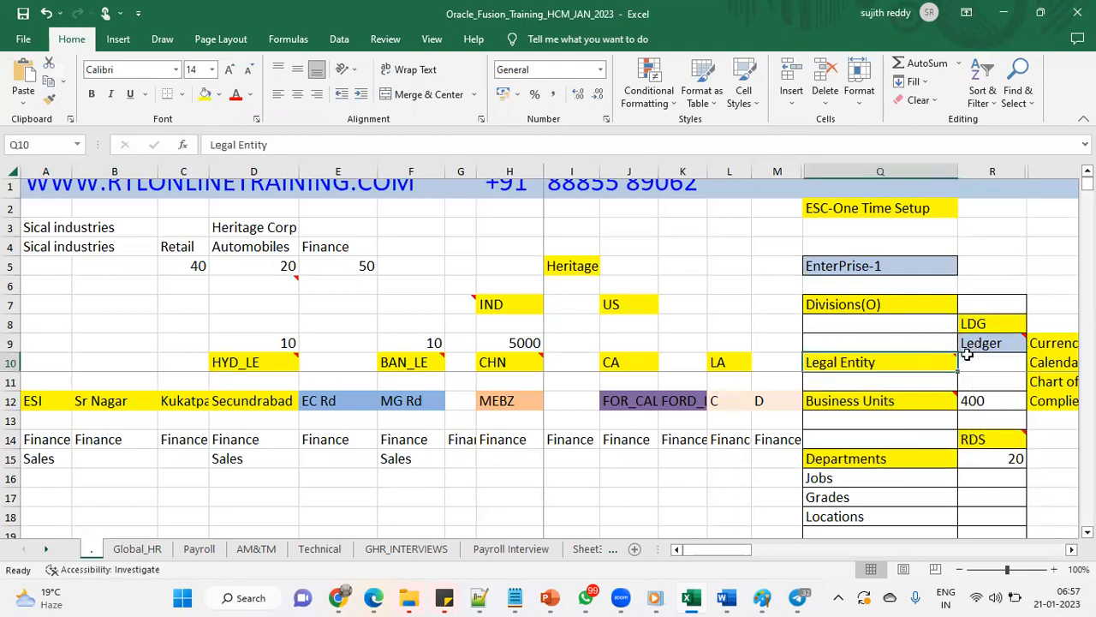
pyautogui.click(997, 337)
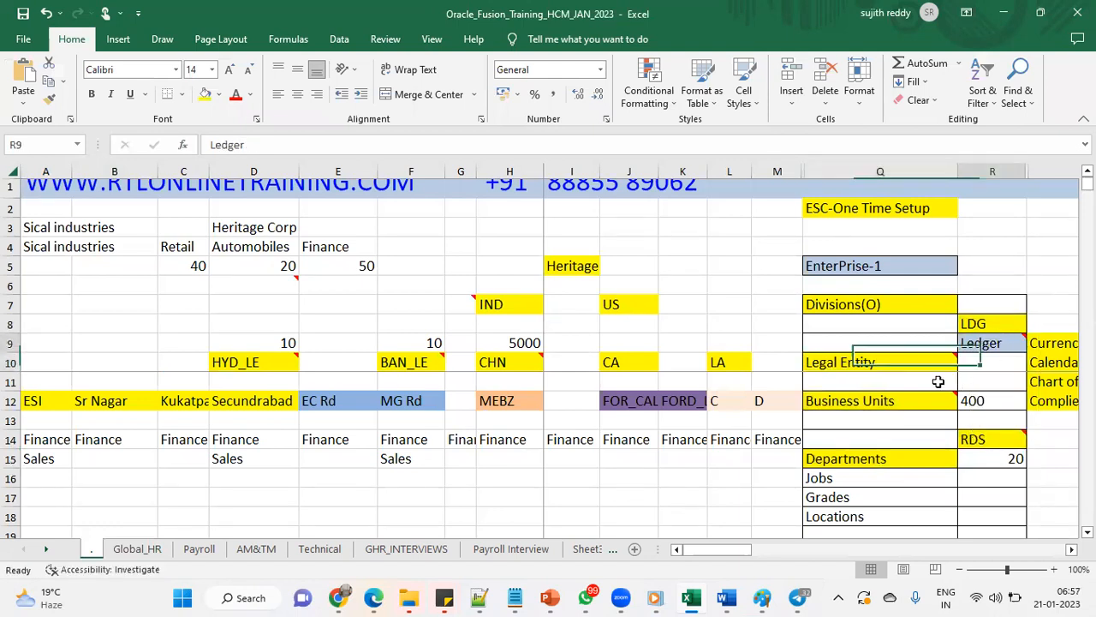
# - Search setup tasks for 'primary ledger' and open Manage Primary Ledgers
pyautogui.click(376, 597)
pyautogui.moveTo(548, 112); pyautogui.dragTo(254, 112)
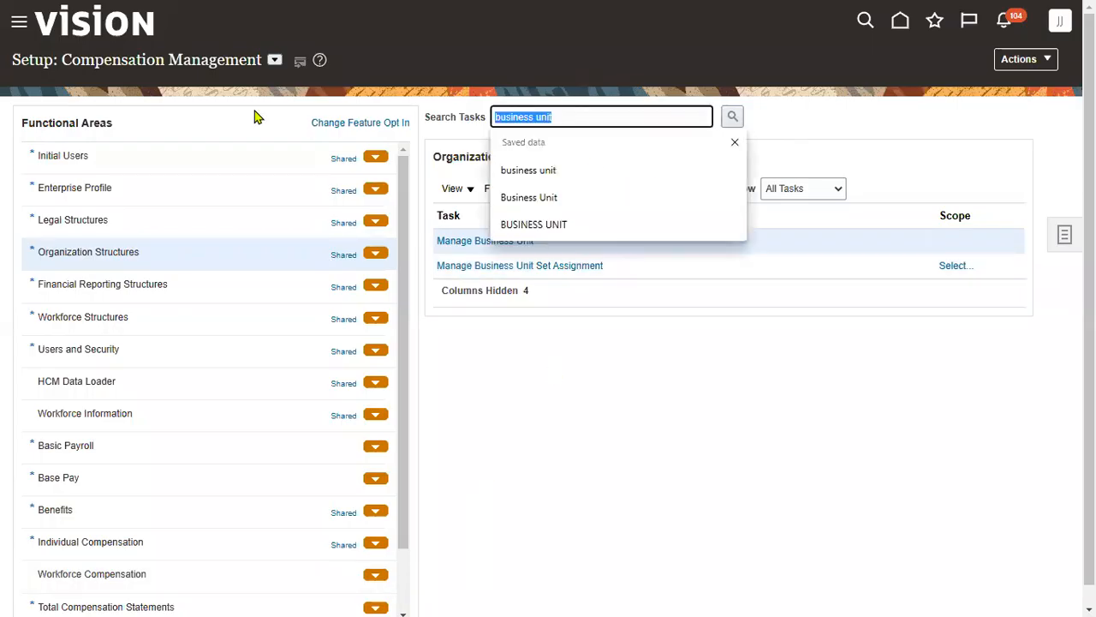
pyautogui.write('primary led')
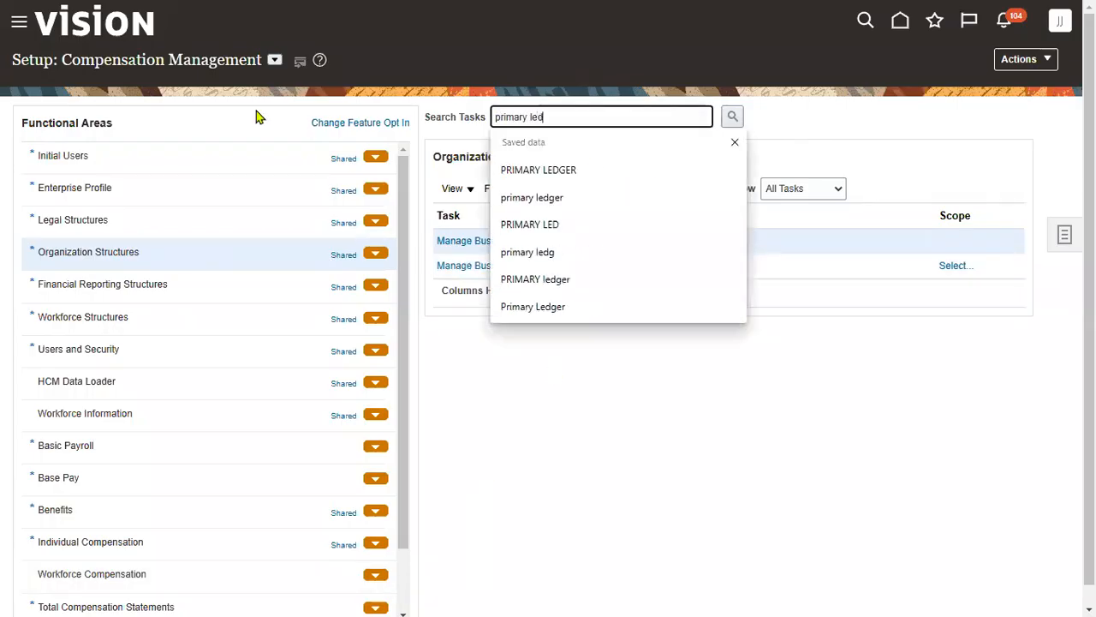
pyautogui.click(574, 178)
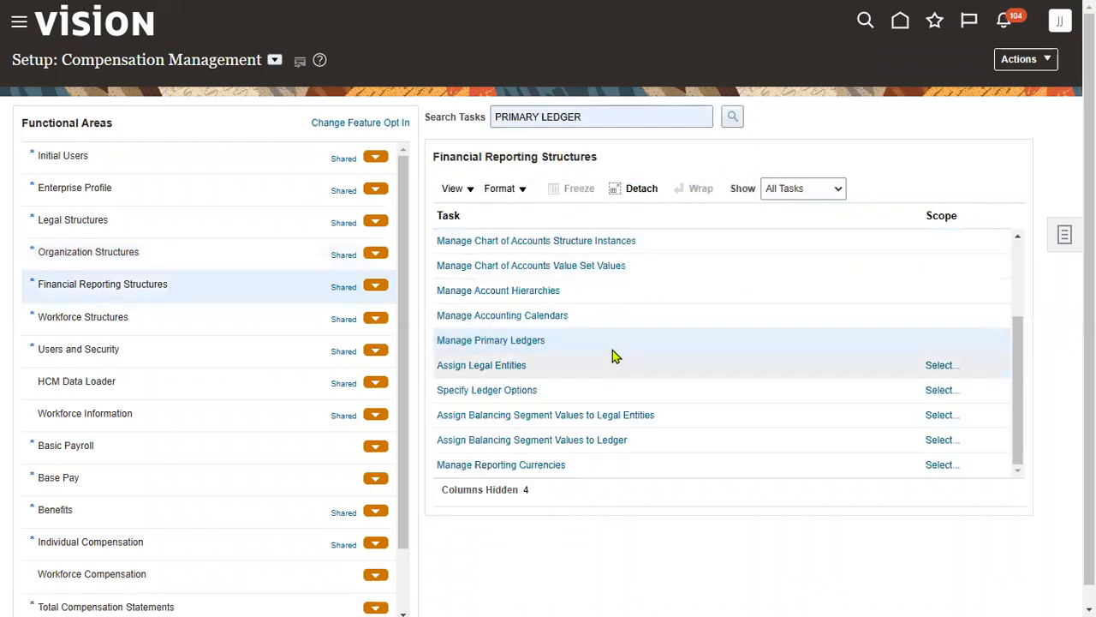
pyautogui.click(526, 341)
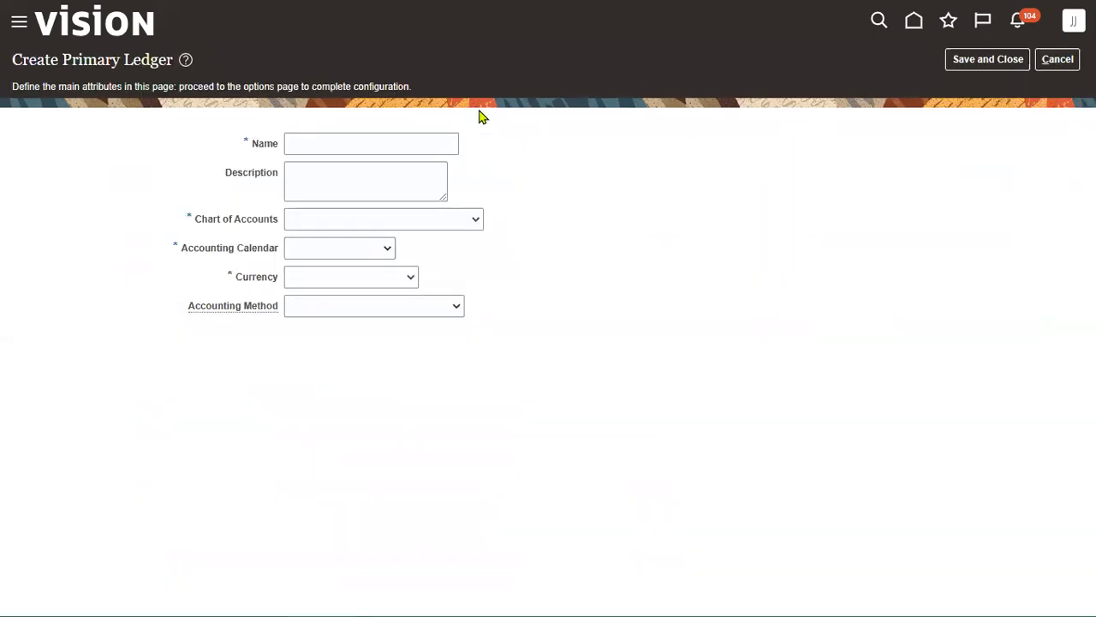
# - Enter Heritage Ledger as name and description, with US Chart of Accounts
pyautogui.click(369, 141)
pyautogui.write('Her')
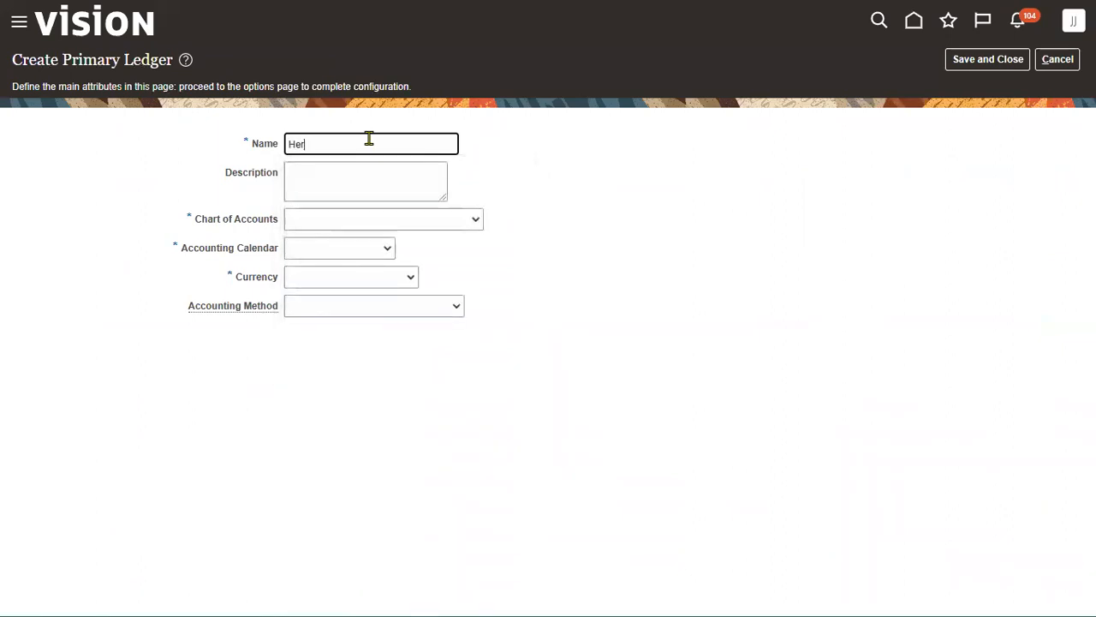
pyautogui.write('itage Ledger')
pyautogui.hotkey('ctrl', 'a')
pyautogui.hotkey('ctrl', 'c')
pyautogui.press('Tab')
pyautogui.hotkey('ctrl', 'v')
pyautogui.press('Tab')
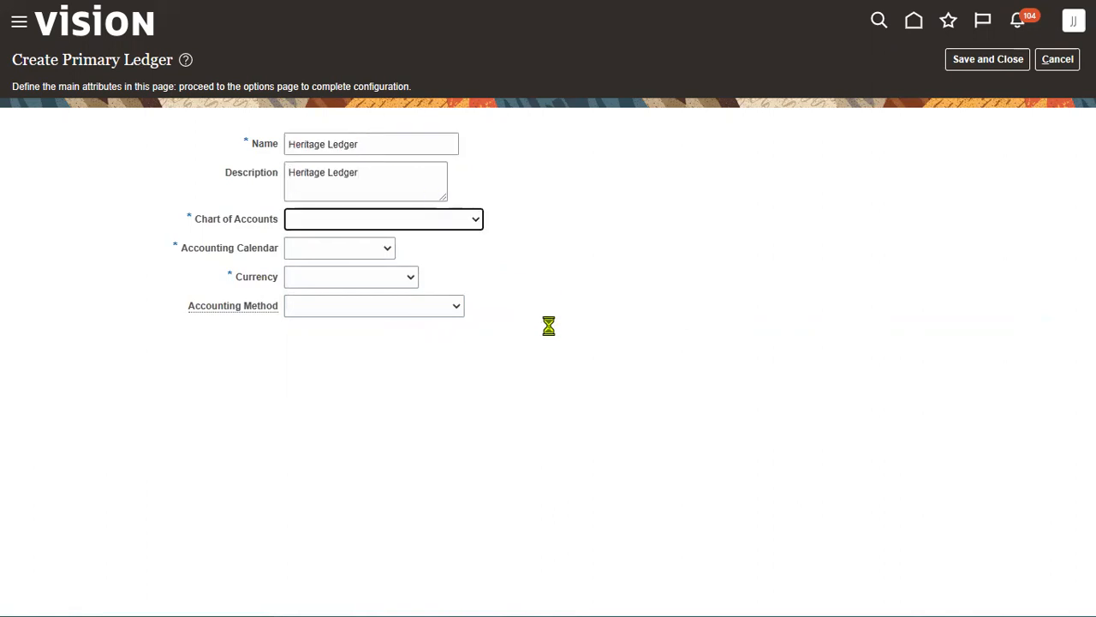
pyautogui.press('u')
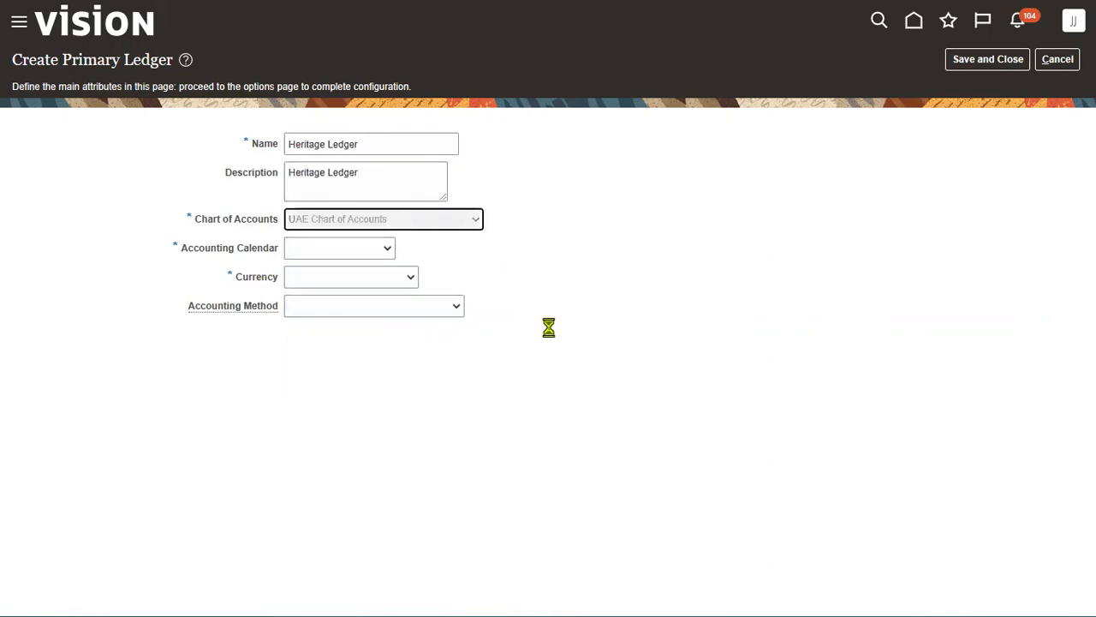
pyautogui.press('Tab')
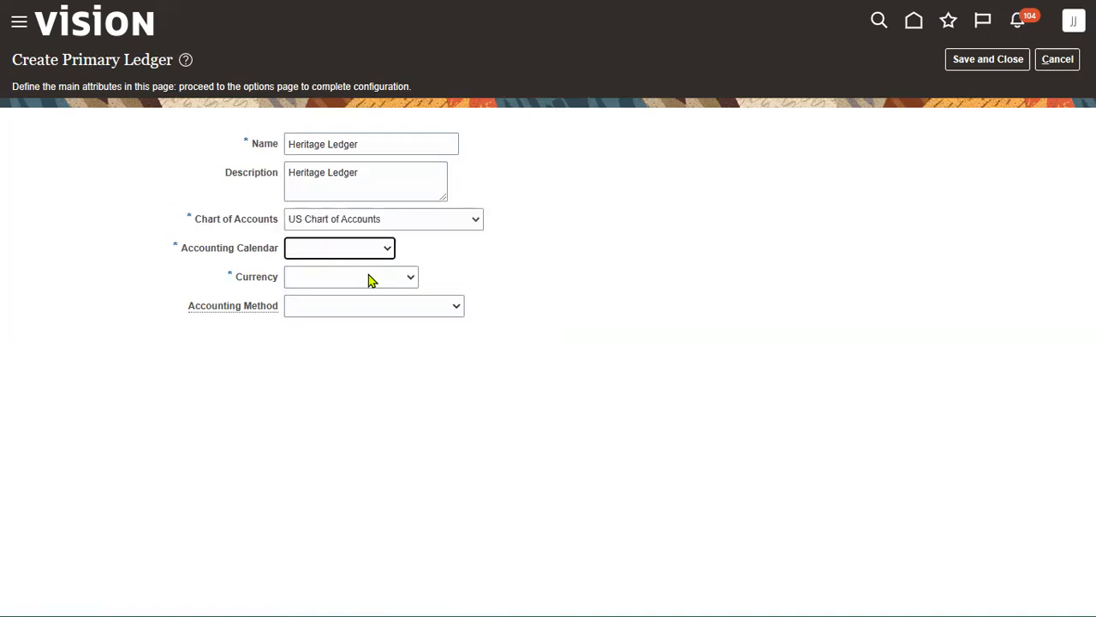
# - Set calendar AccountingMMYY, currency USD and Standard Accrual method, then save the ledger
pyautogui.press('u')
pyautogui.click(357, 250)
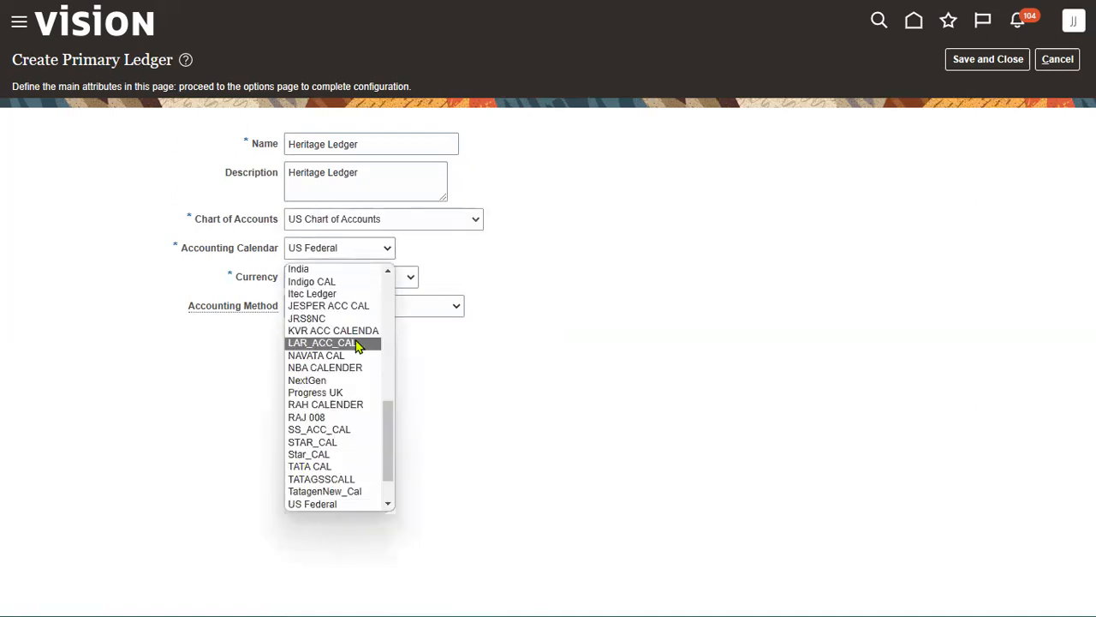
pyautogui.moveTo(383, 414); pyautogui.dragTo(386, 255)
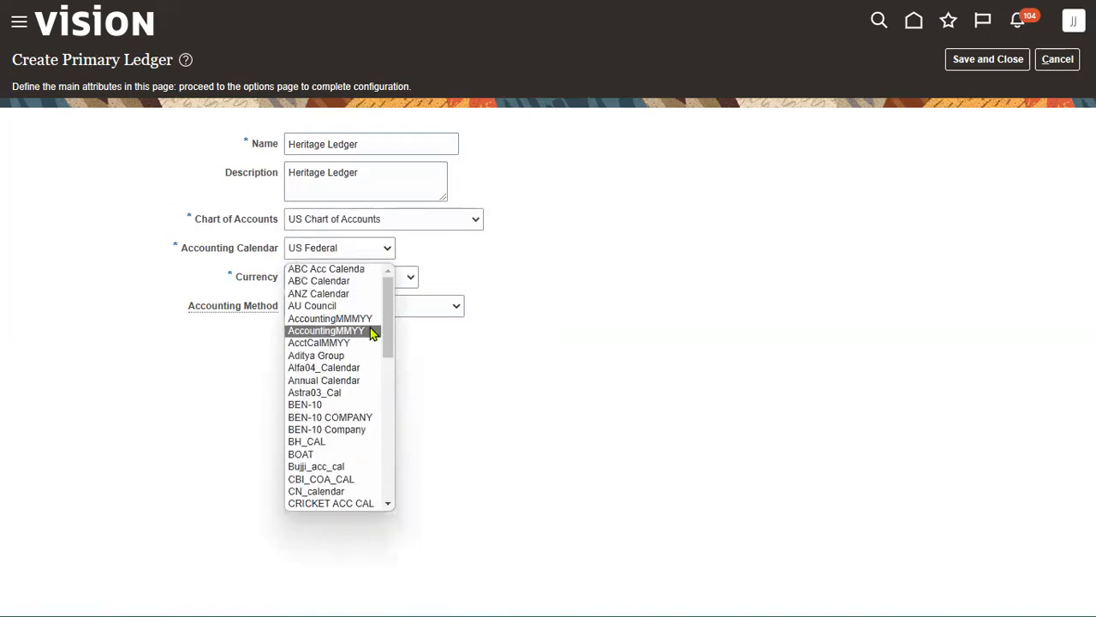
pyautogui.click(371, 328)
pyautogui.click(380, 274)
pyautogui.click(367, 311)
pyautogui.click(409, 308)
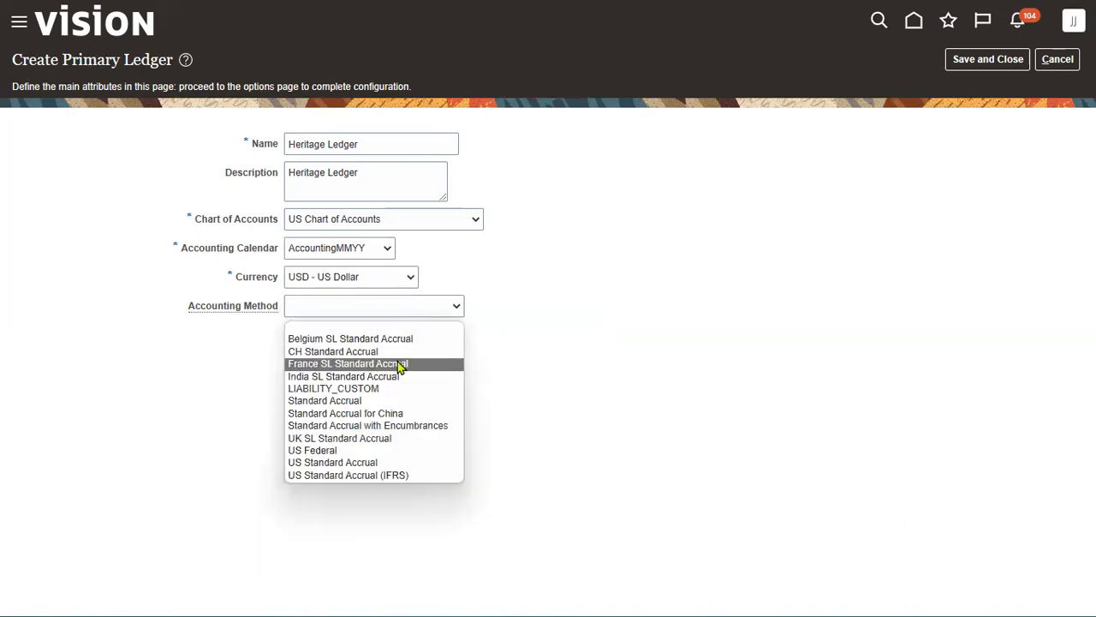
pyautogui.click(397, 402)
pyautogui.click(983, 61)
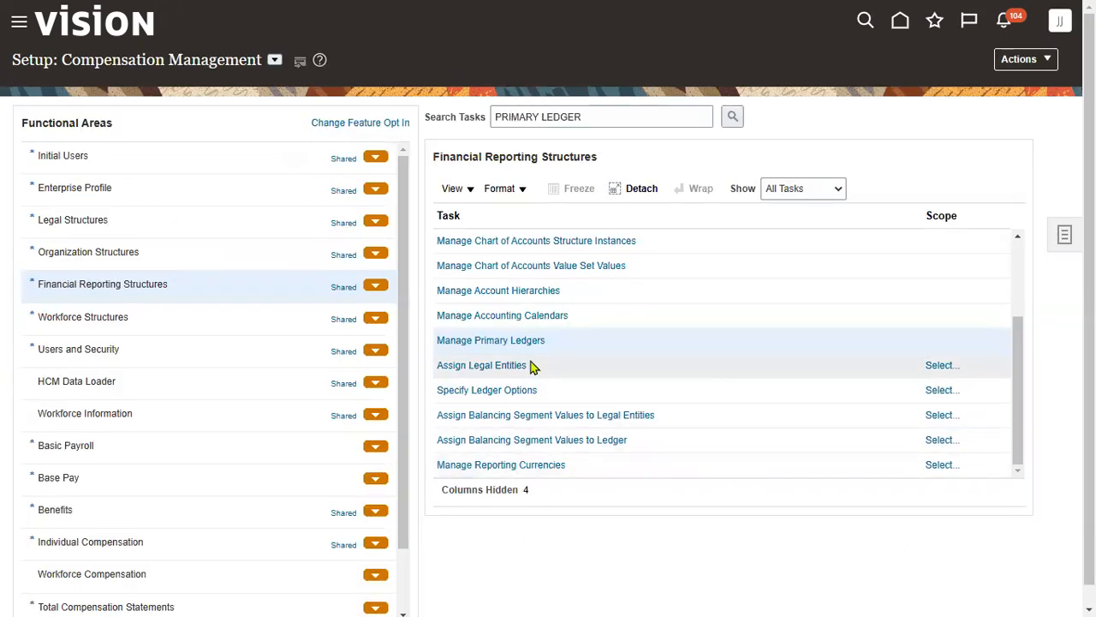
# - Set Heritage Ledger as the scope for the Assign Legal Entities task
pyautogui.click(517, 375)
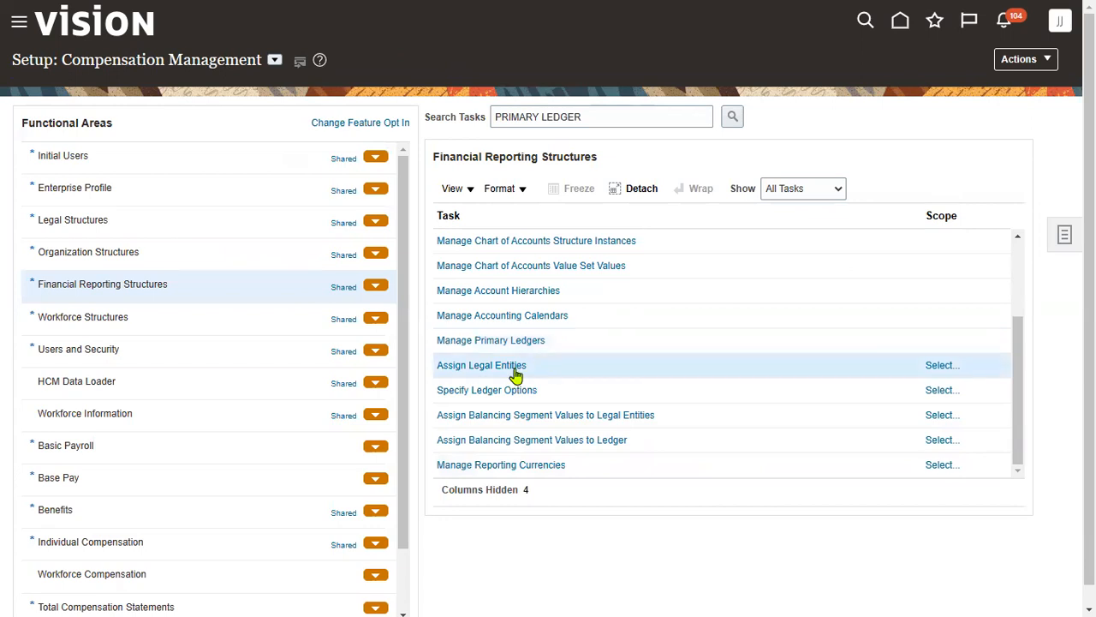
pyautogui.click(942, 368)
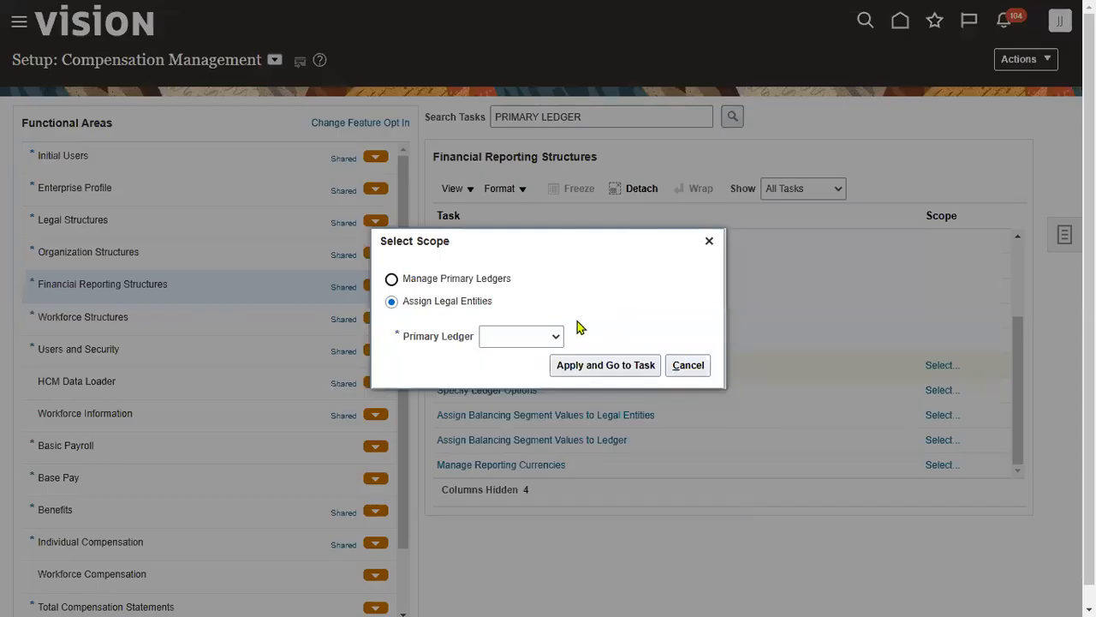
pyautogui.click(552, 336)
pyautogui.click(628, 369)
pyautogui.click(362, 143)
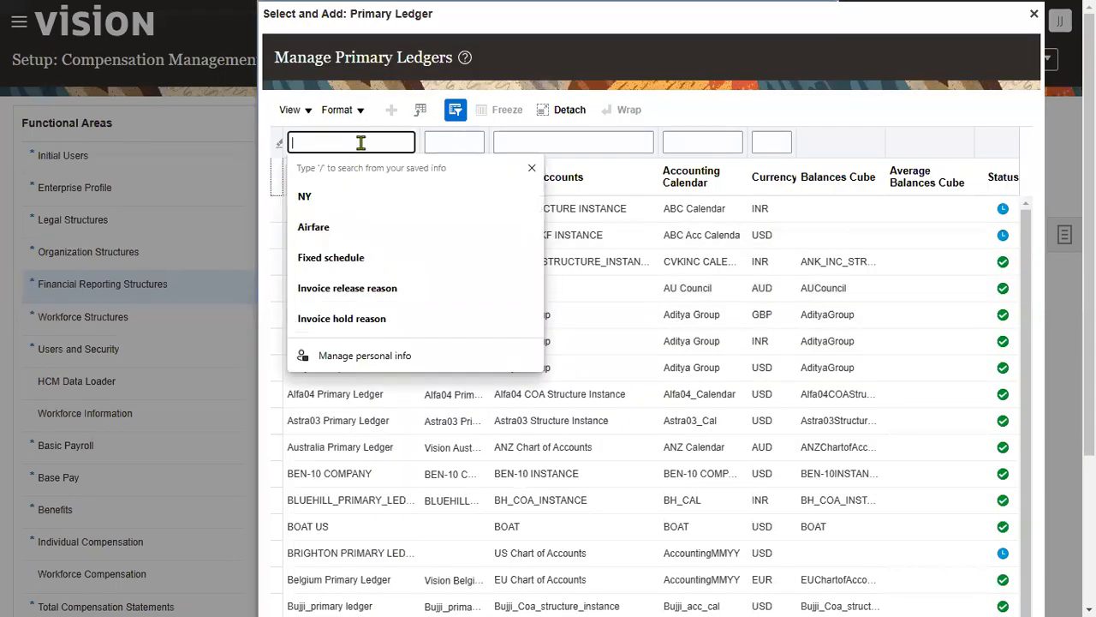
pyautogui.write('HERITAGE')
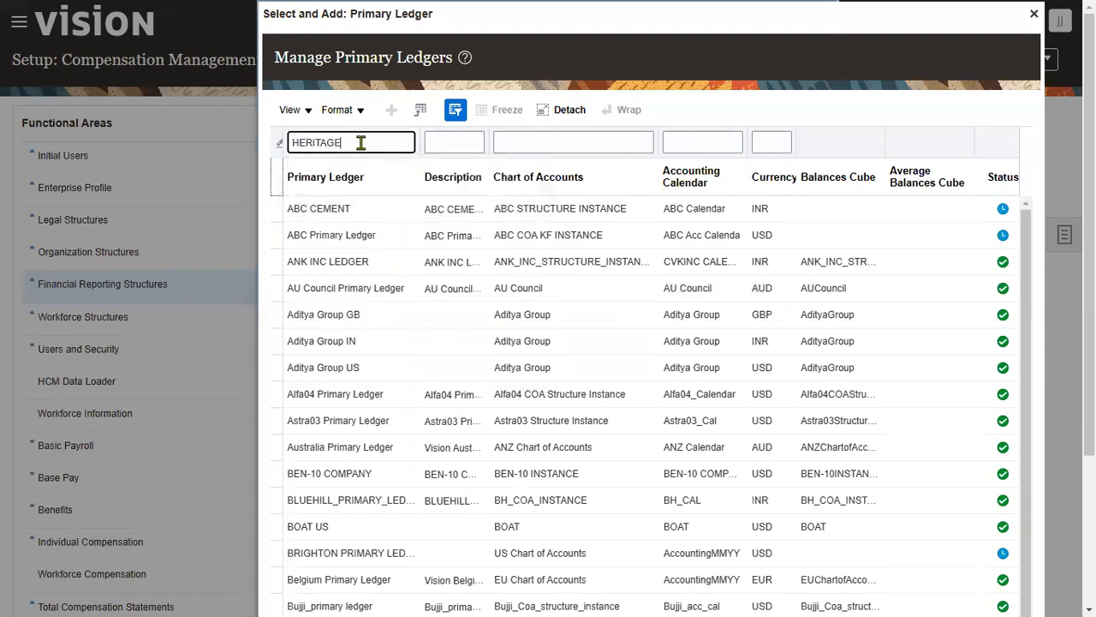
pyautogui.press('Return')
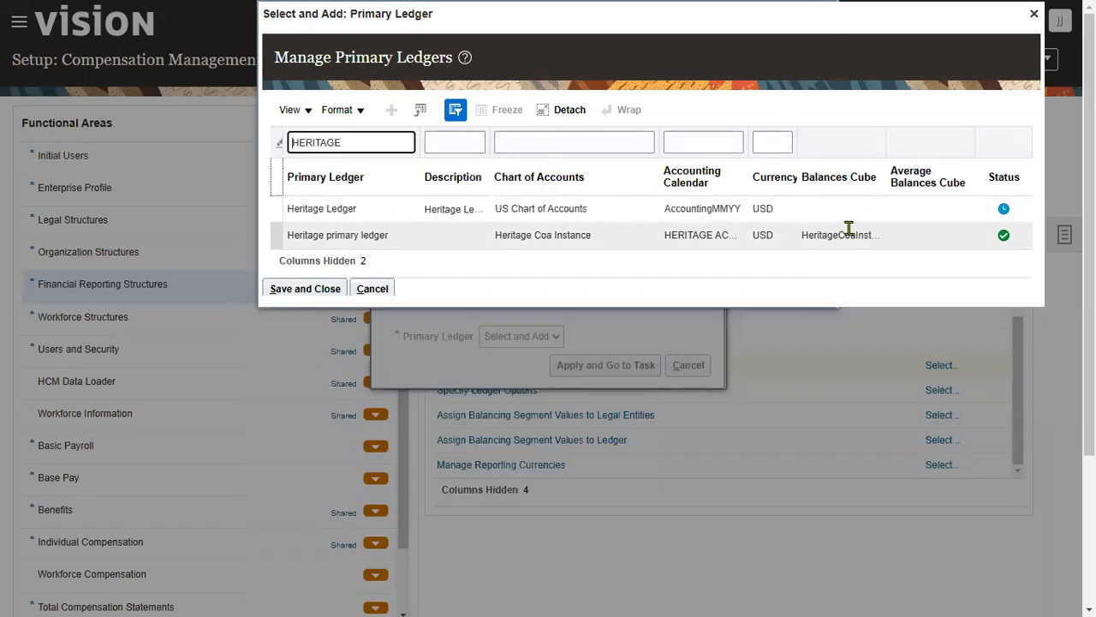
pyautogui.click(490, 364)
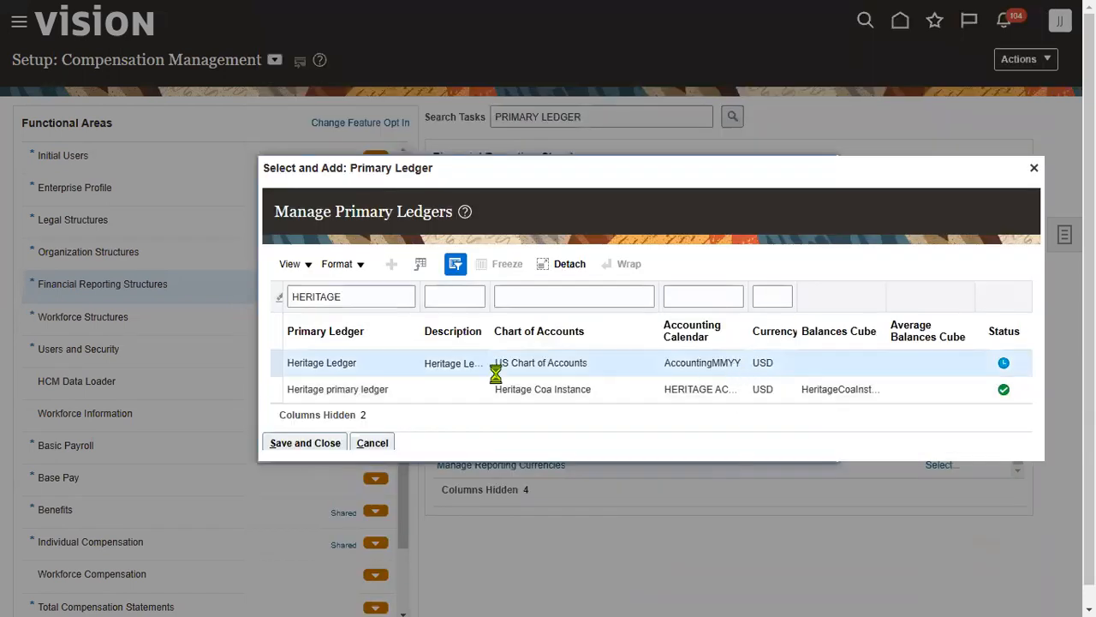
pyautogui.click(305, 443)
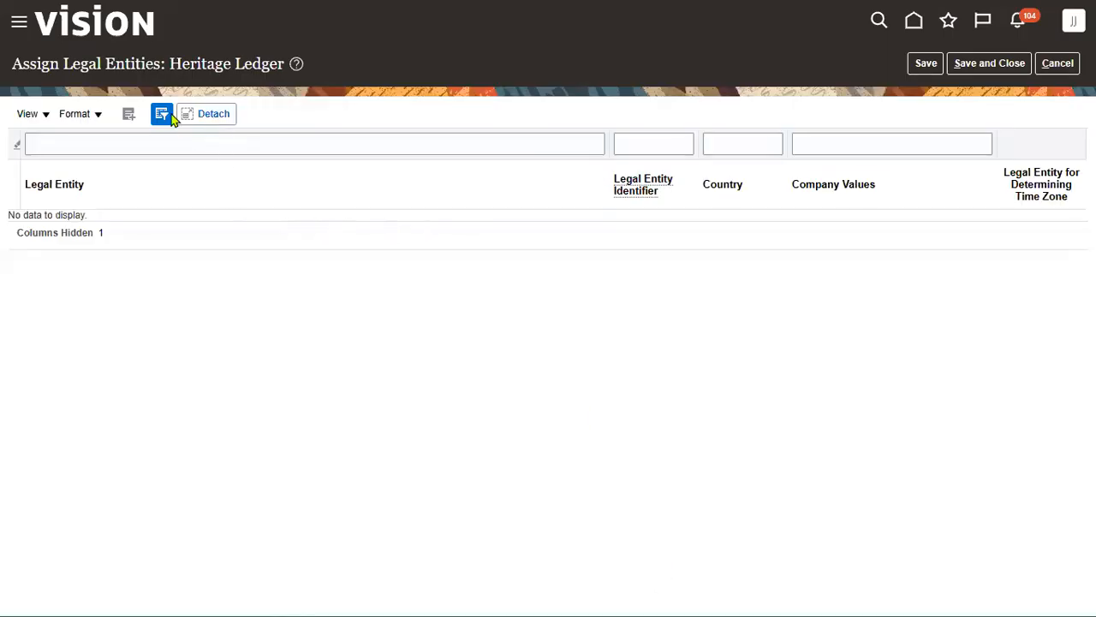
# - Search 'Heritage' legal entities, add Heritage NY LE to the ledger and save
pyautogui.click(130, 113)
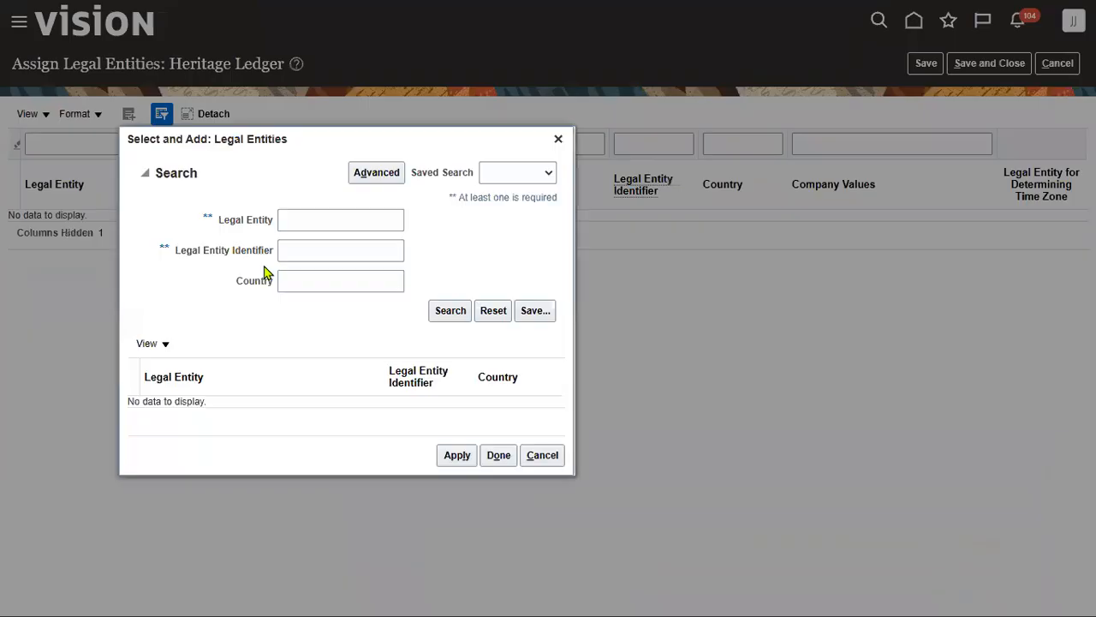
pyautogui.click(358, 221)
pyautogui.write('Heritage Ledger')
pyautogui.press('BackSpace')
pyautogui.press('BackSpace')
pyautogui.press('BackSpace')
pyautogui.press('BackSpace')
pyautogui.press('BackSpace')
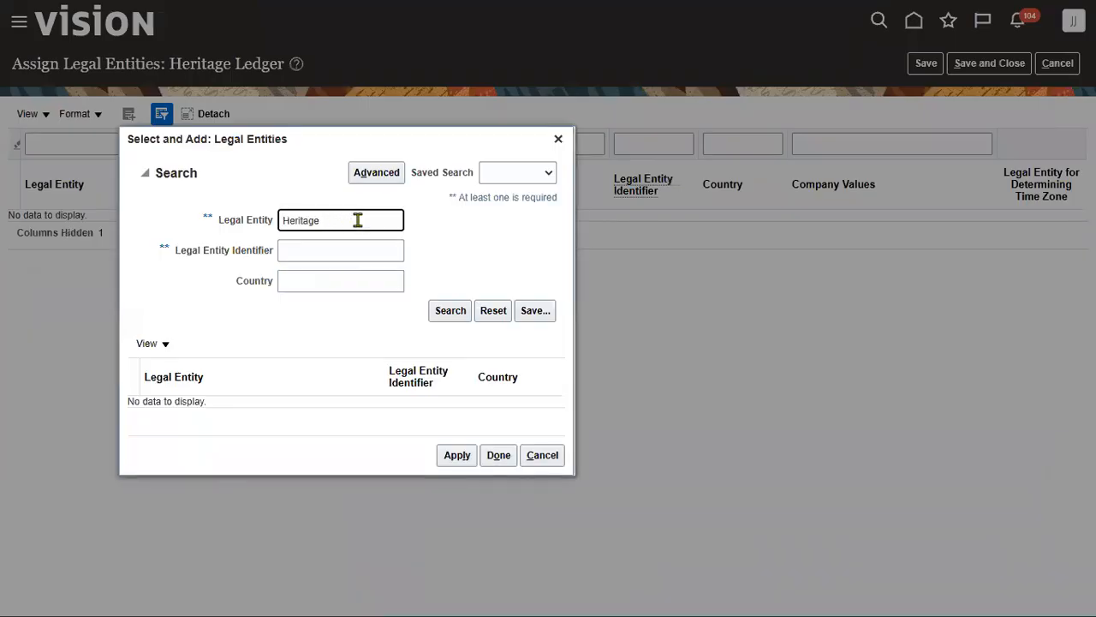
pyautogui.press('Return')
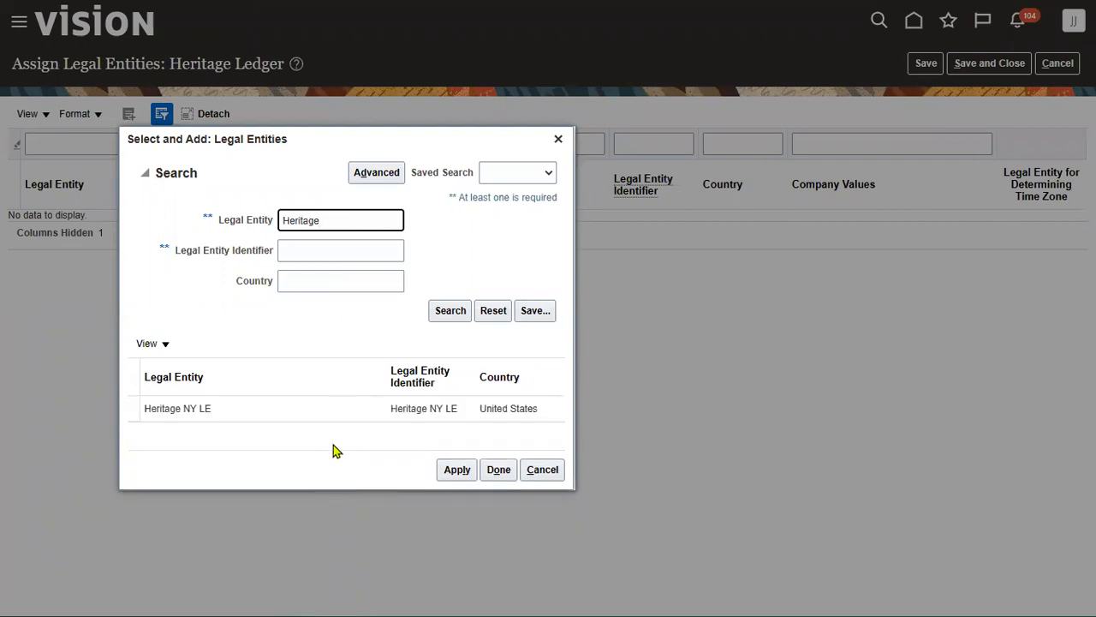
pyautogui.click(497, 471)
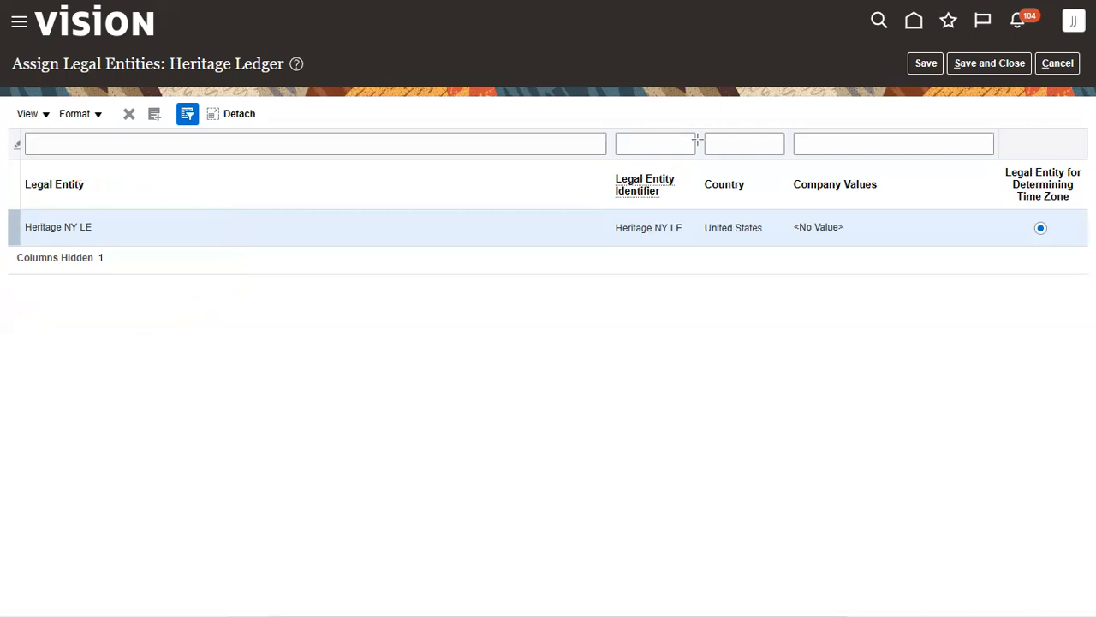
pyautogui.click(989, 63)
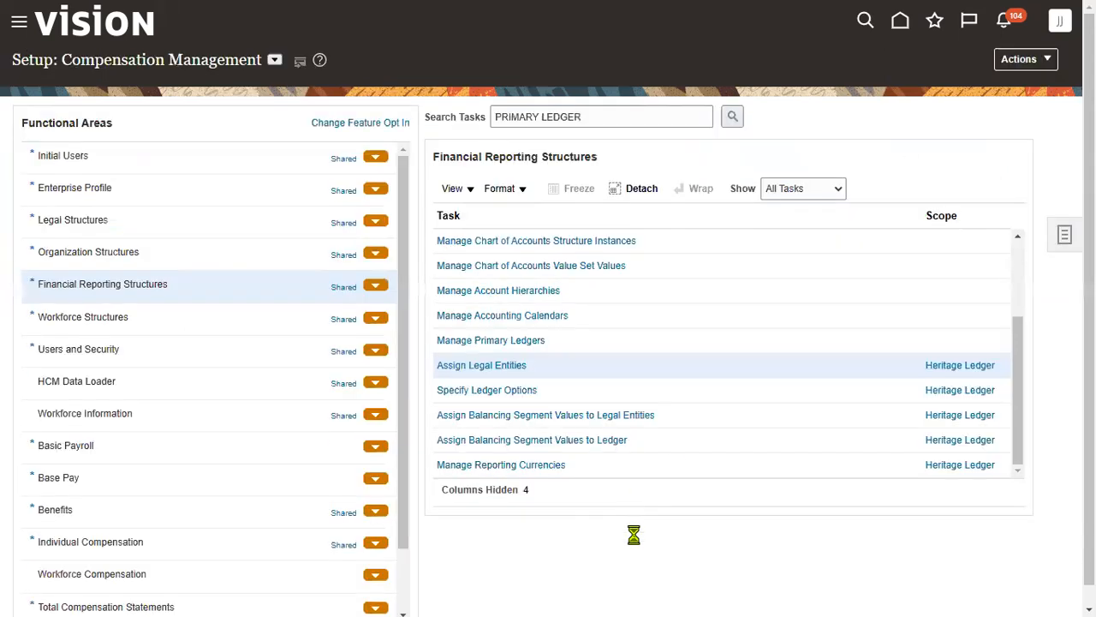
# - Check the ESC-One Time Setup notes: Business Units 400, Departments 20 RDS
pyautogui.hotkey('alt', 'Tab')
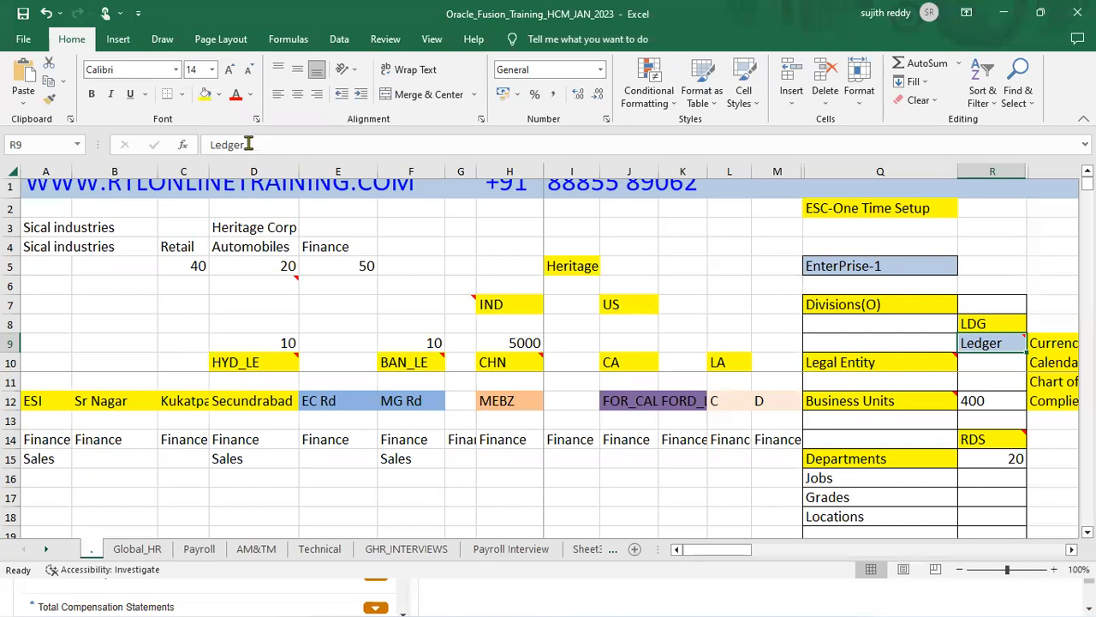
pyautogui.click(205, 97)
pyautogui.moveTo(942, 354)
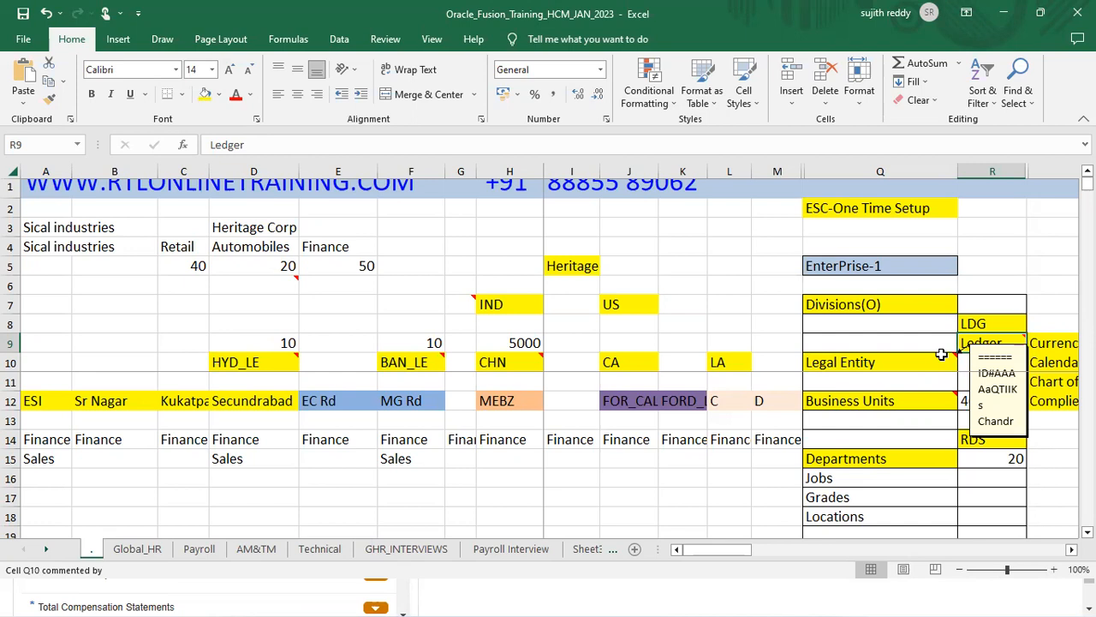
pyautogui.click(861, 478)
pyautogui.click(879, 460)
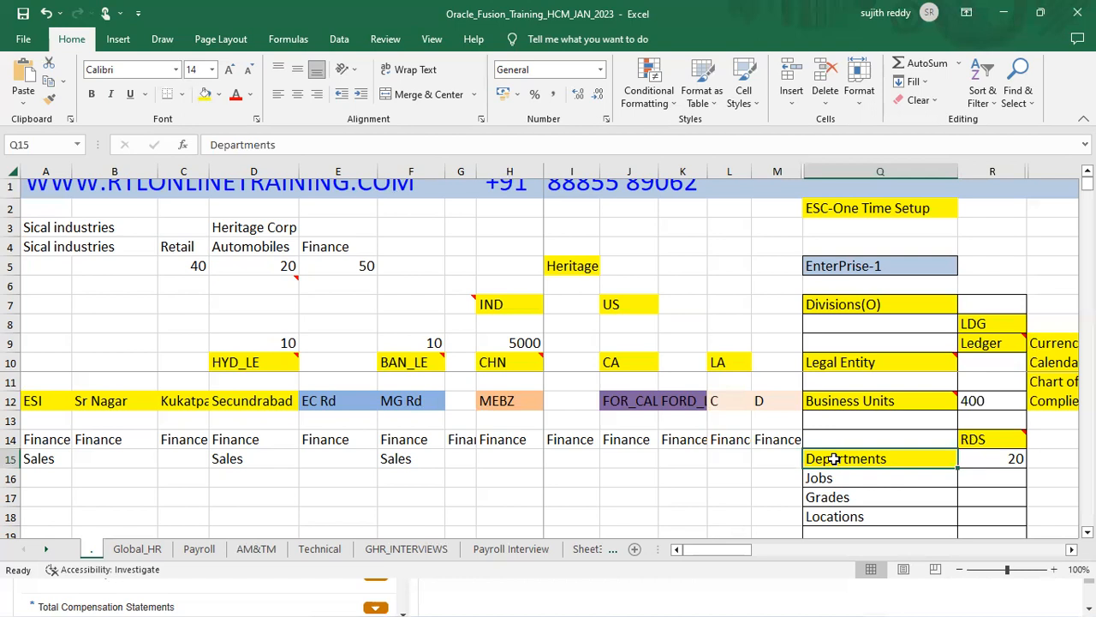
pyautogui.hotkey('alt', 'Tab')
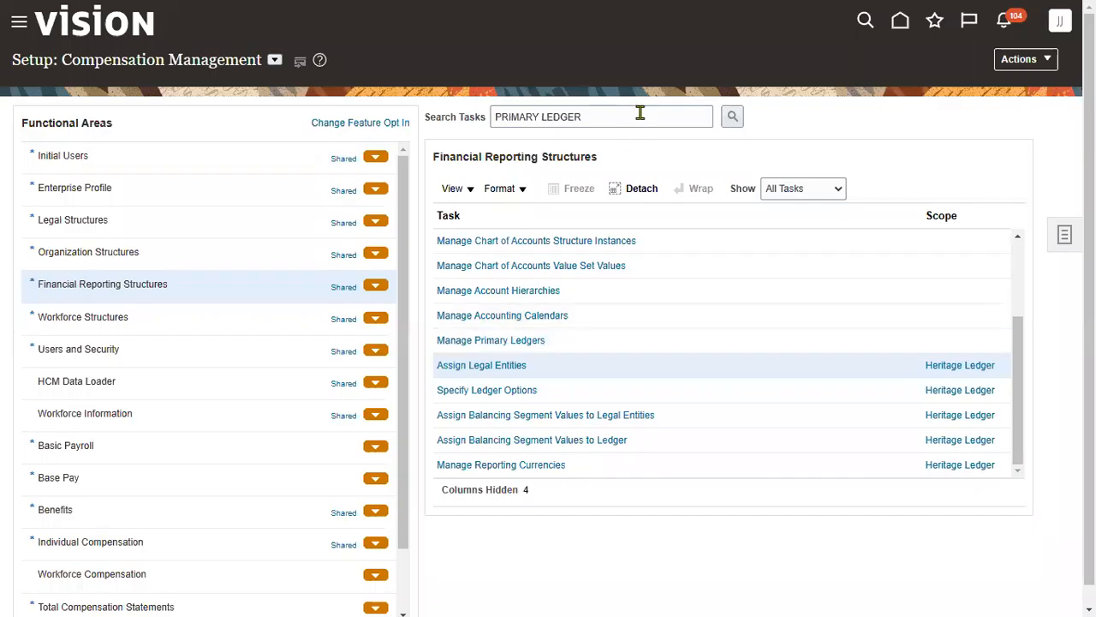
# - Search setup tasks for 'reference data set', then move over to Notepad++
pyautogui.tripleClick(639, 111)
pyautogui.write('refer')
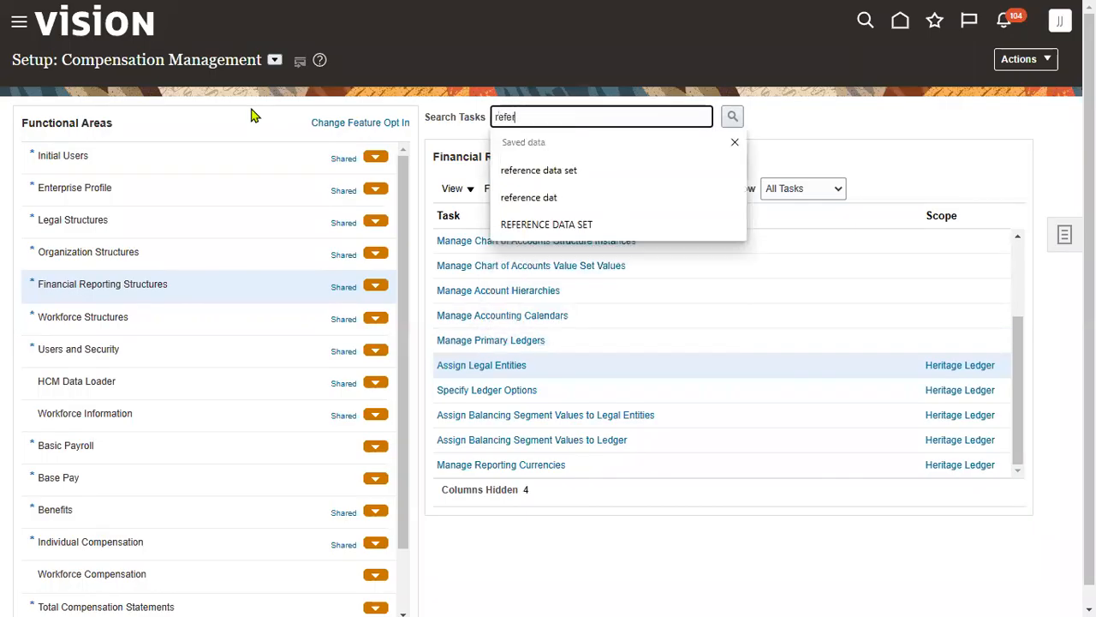
pyautogui.click(556, 169)
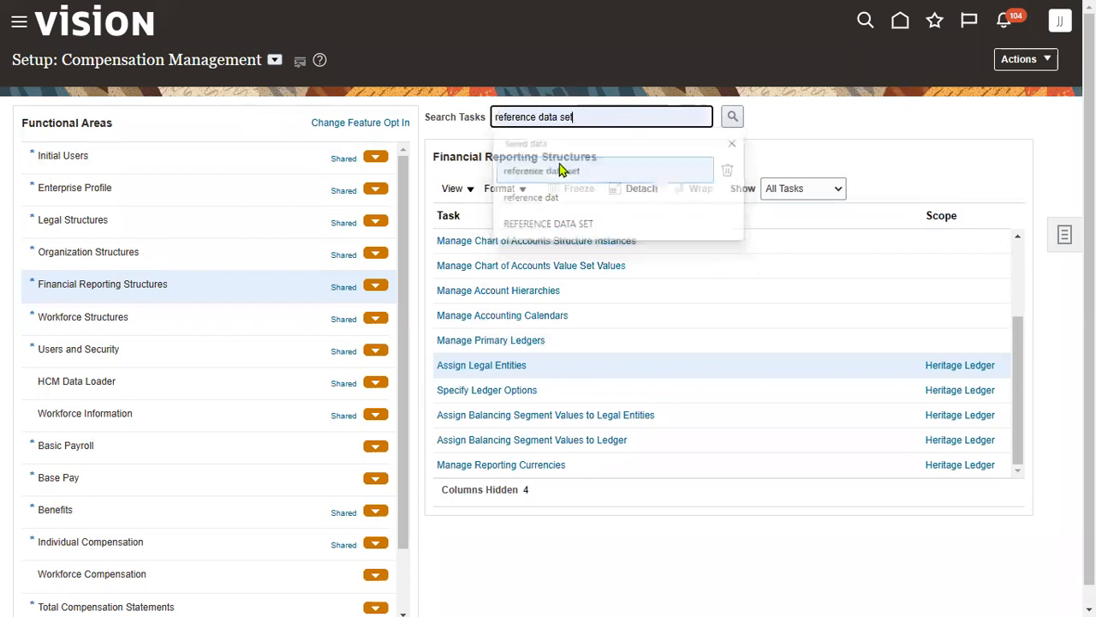
pyautogui.click(733, 120)
pyautogui.hotkey('alt', 'Tab')
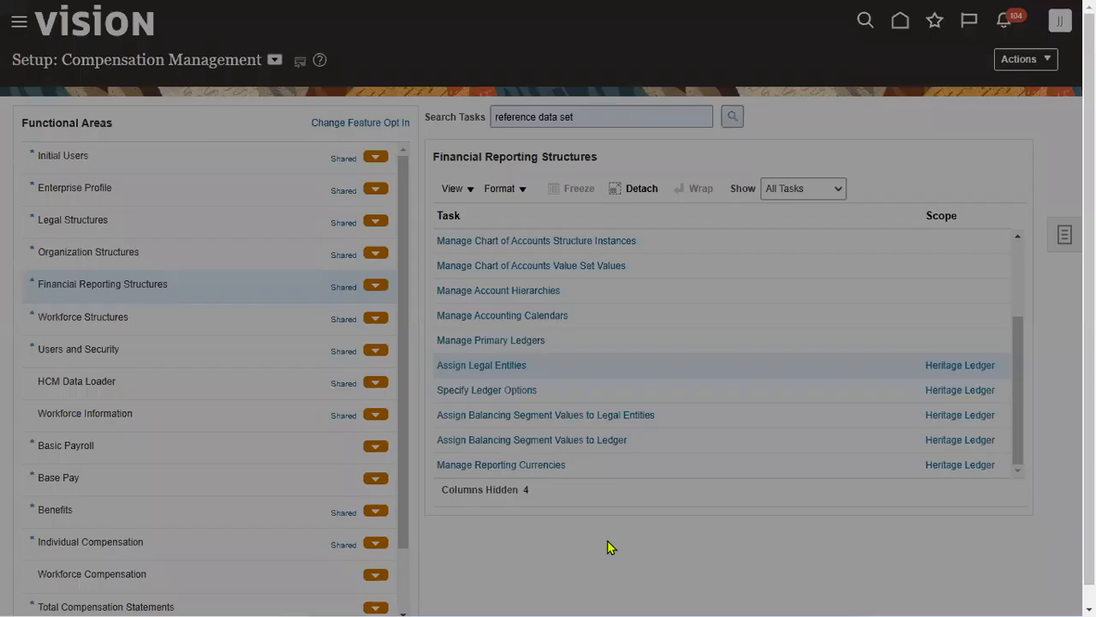
pyautogui.hotkey('alt', 'Tab')
pyautogui.hotkey('alt', 'Tab')
pyautogui.hotkey('alt', 'Tab')
pyautogui.hotkey('alt', 'Tab')
pyautogui.hotkey('alt', 'Tab')
pyautogui.hotkey('alt', 'Tab')
pyautogui.hotkey('alt', 'Tab')
pyautogui.hotkey('alt', 'Tab')
pyautogui.hotkey('alt', 'Tab')
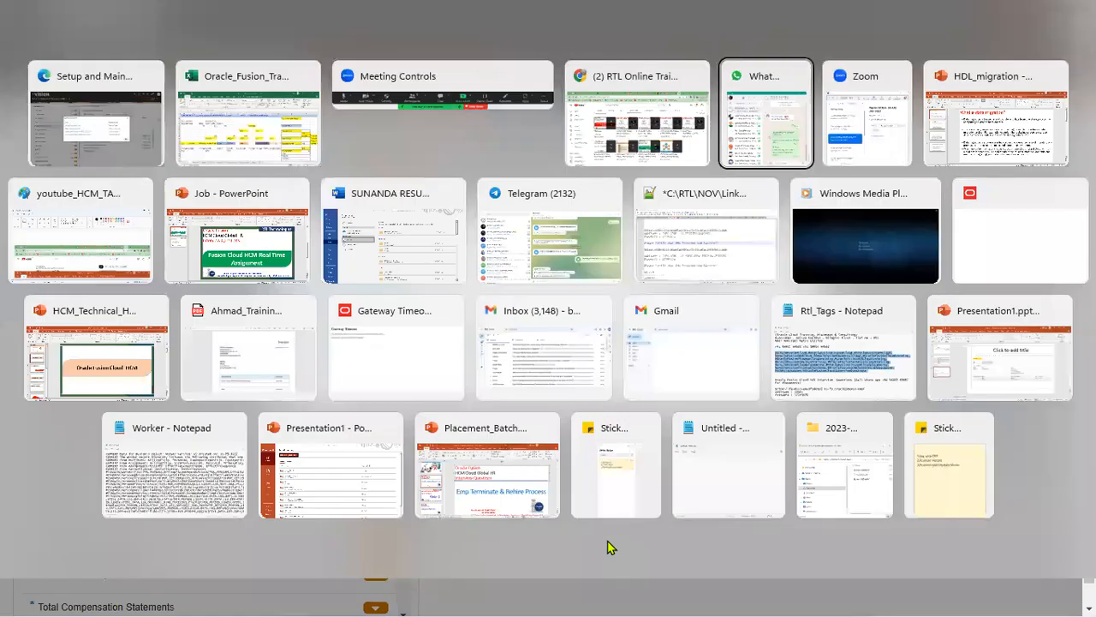
pyautogui.hotkey('alt', 'Tab')
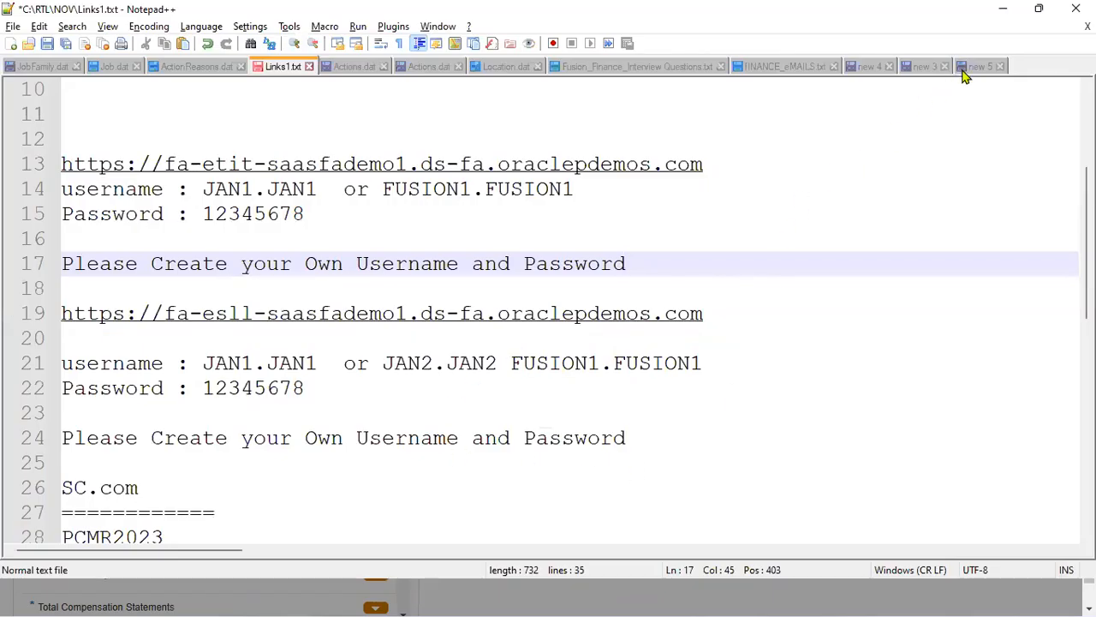
# - Look through the open tabs: invoice notes, job descriptions, interview questions and finance e-mail list
pyautogui.click(972, 67)
pyautogui.click(362, 342)
pyautogui.scroll(2, 548, 339)
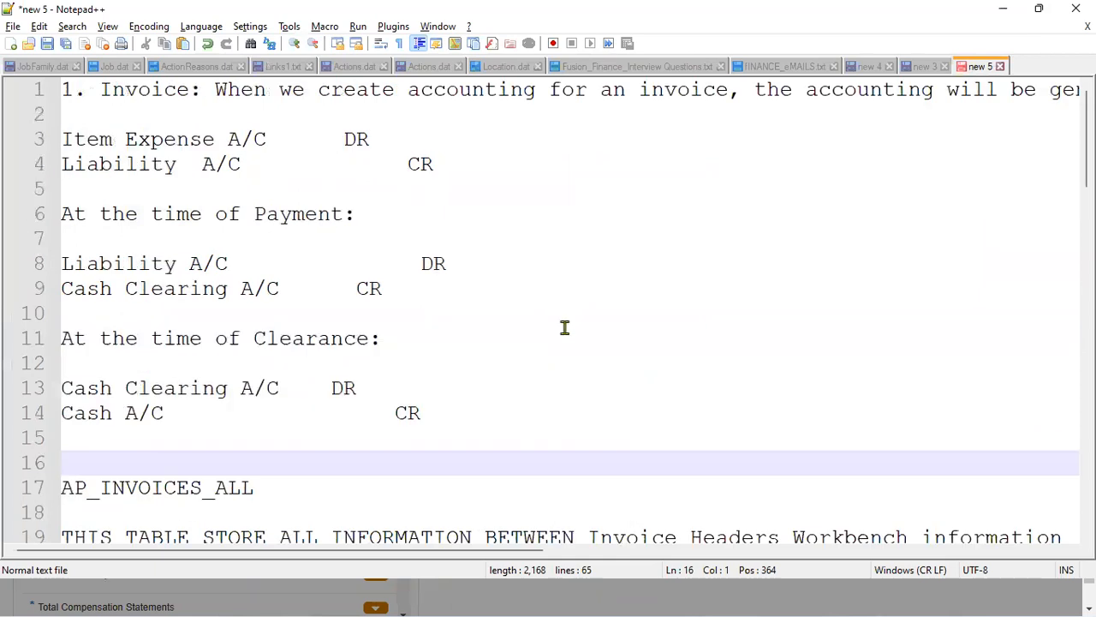
pyautogui.click(933, 71)
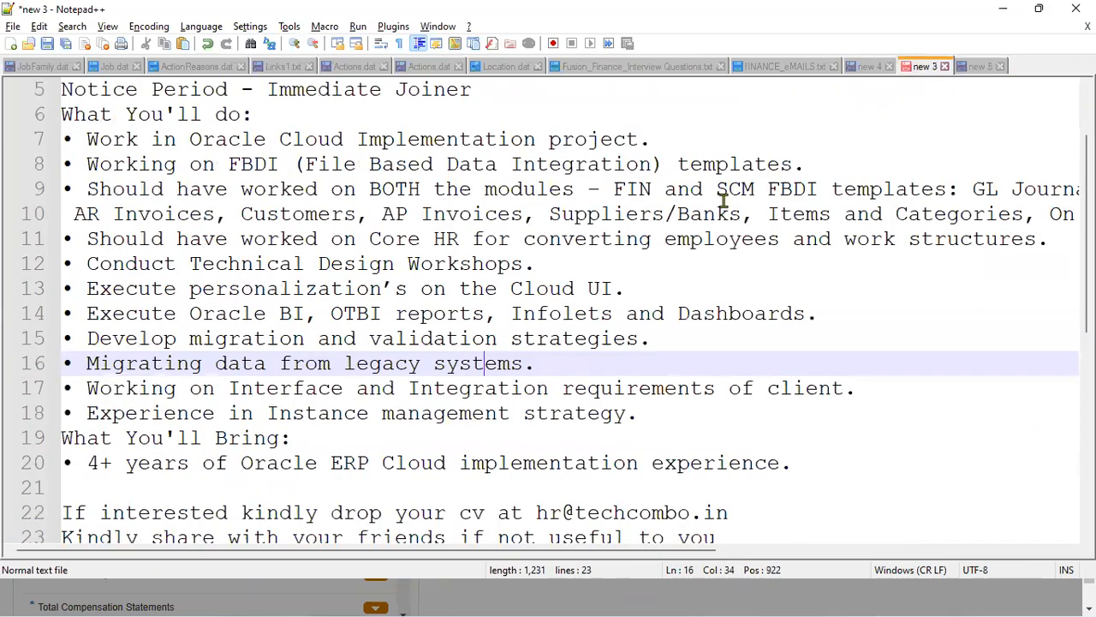
pyautogui.click(891, 73)
pyautogui.moveTo(648, 330); pyautogui.dragTo(648, 311)
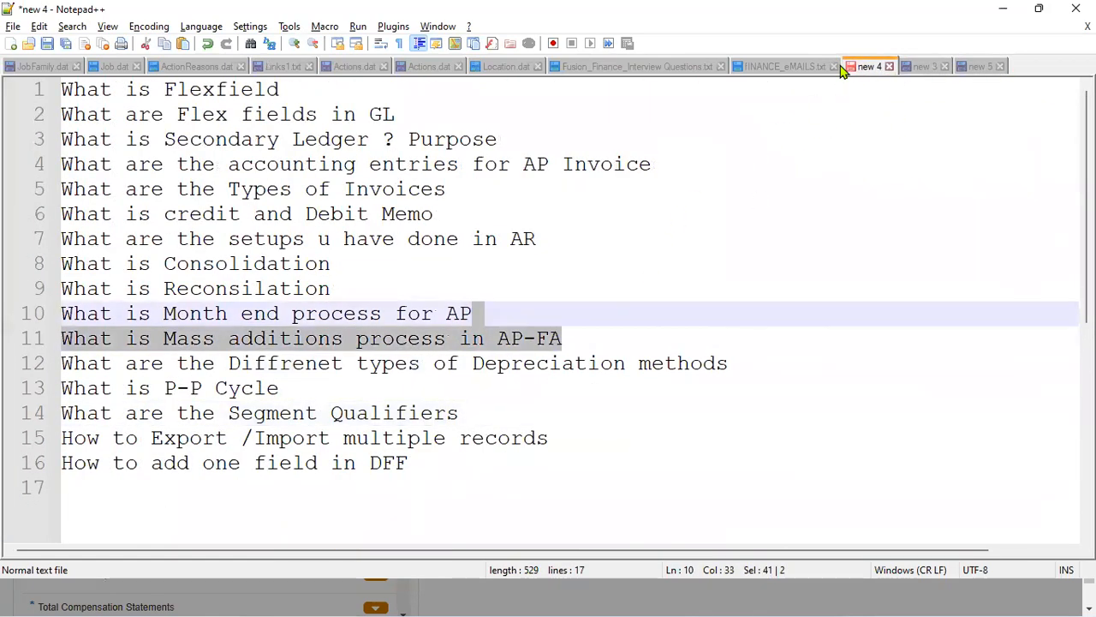
pyautogui.click(809, 69)
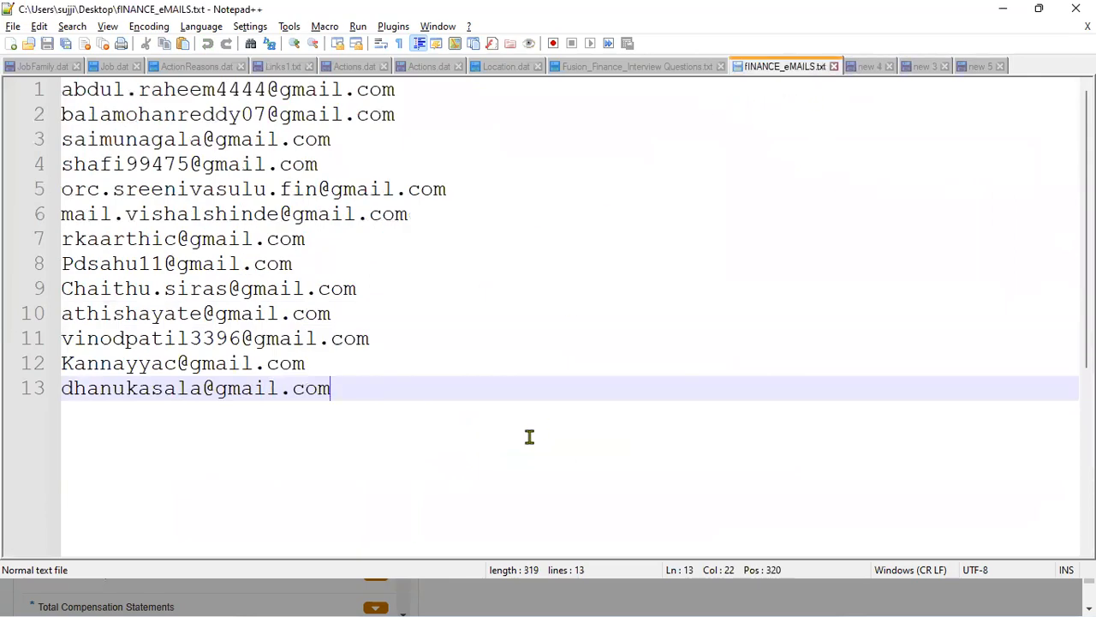
pyautogui.hotkey('ctrl', 'a')
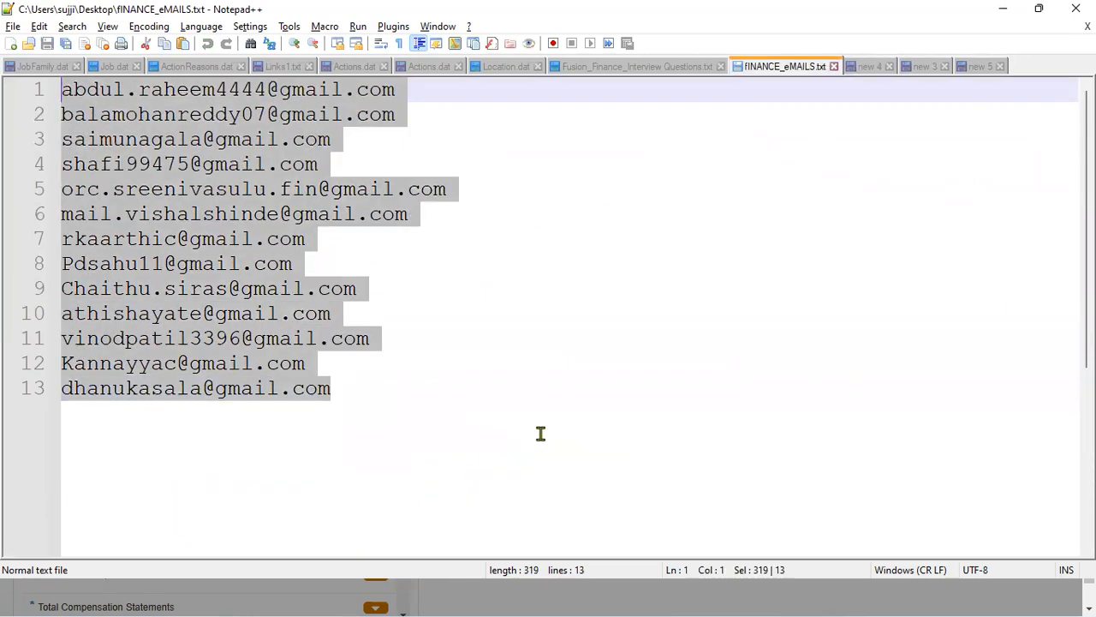
pyautogui.click(979, 67)
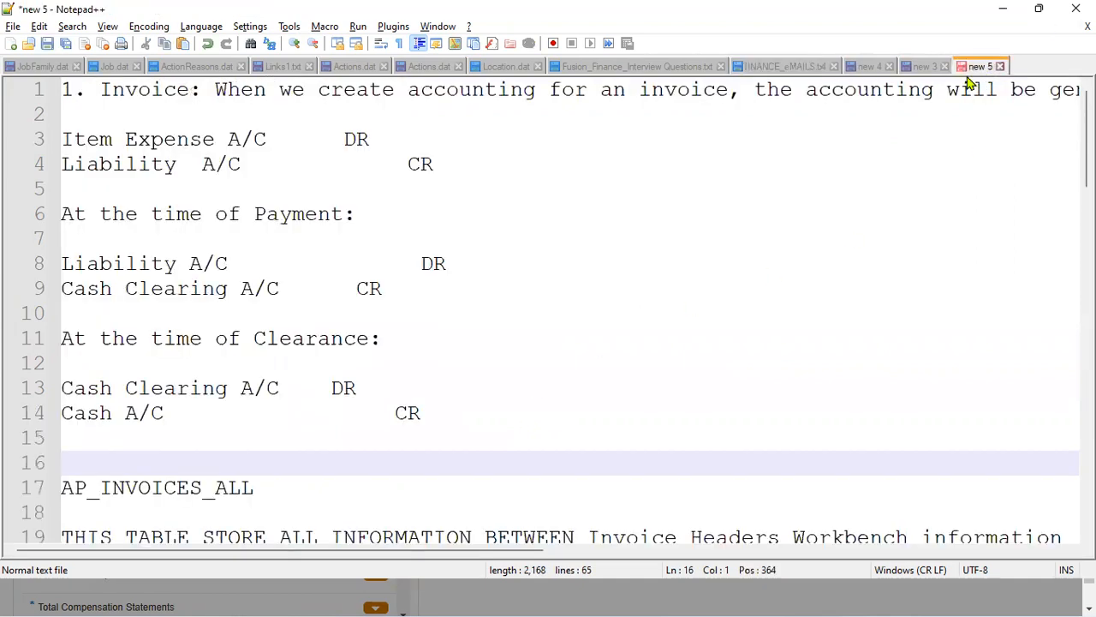
# - In a new document, write the lines 'Create RDS', 'Assign Dept=> RDS', 'Assign RDS => BU'
pyautogui.click(11, 43)
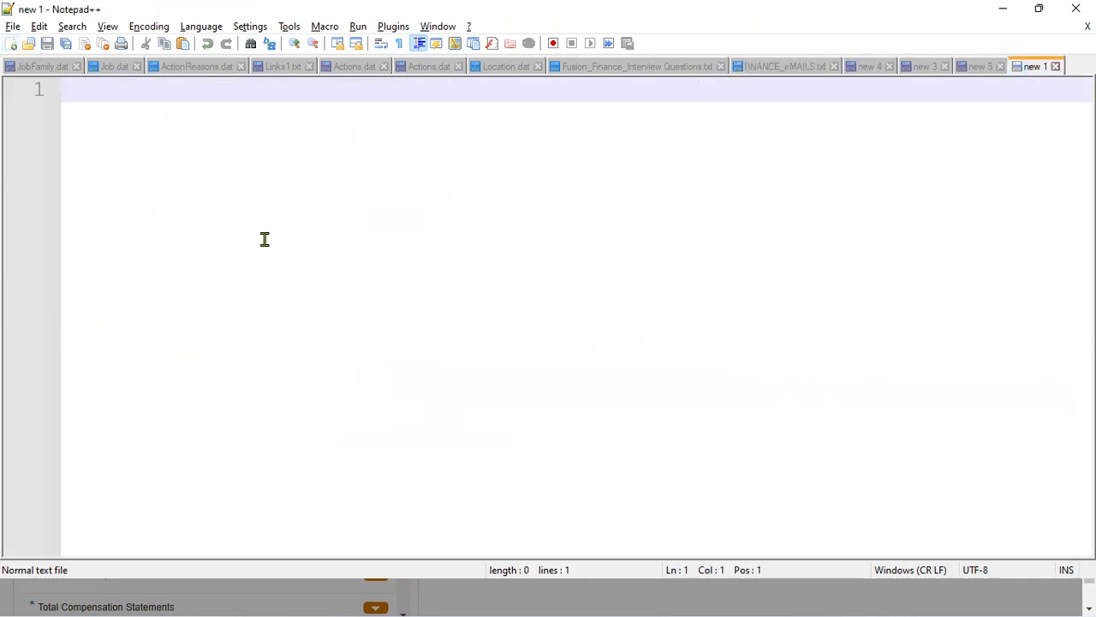
pyautogui.write('1')
pyautogui.press('BackSpace')
pyautogui.write('Create RDS')
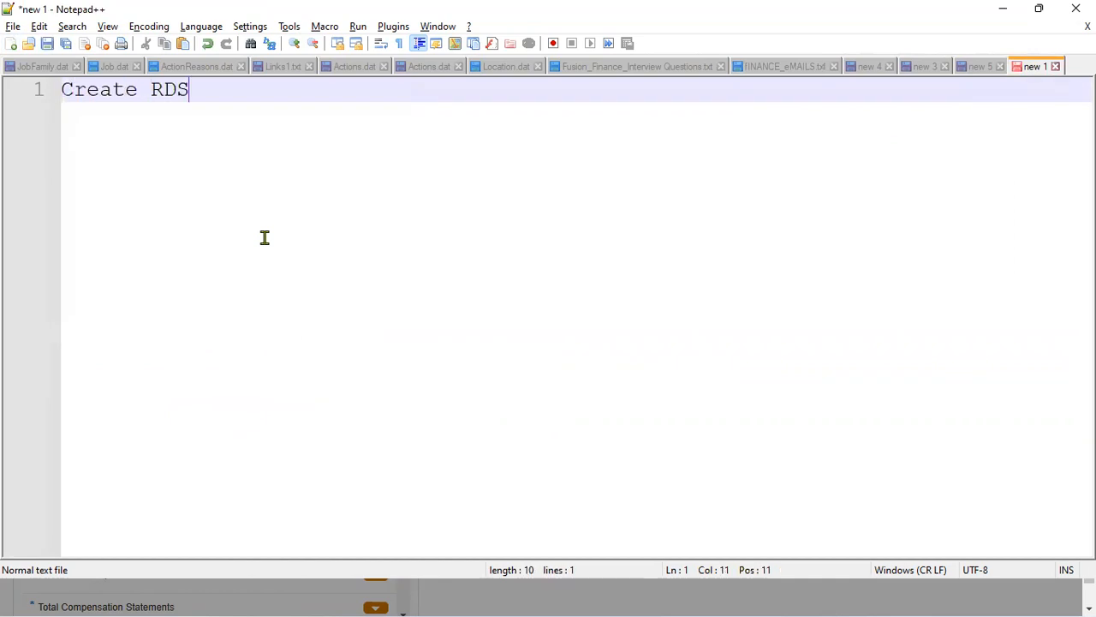
pyautogui.press('Return')
pyautogui.write('Assign De')
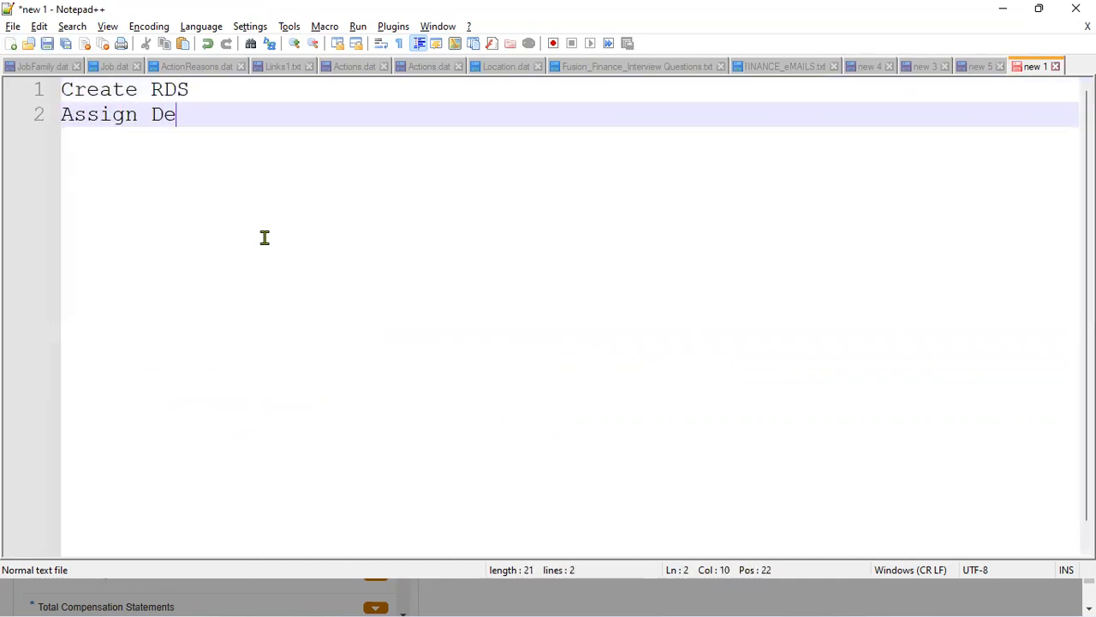
pyautogui.write('pt=> RDS')
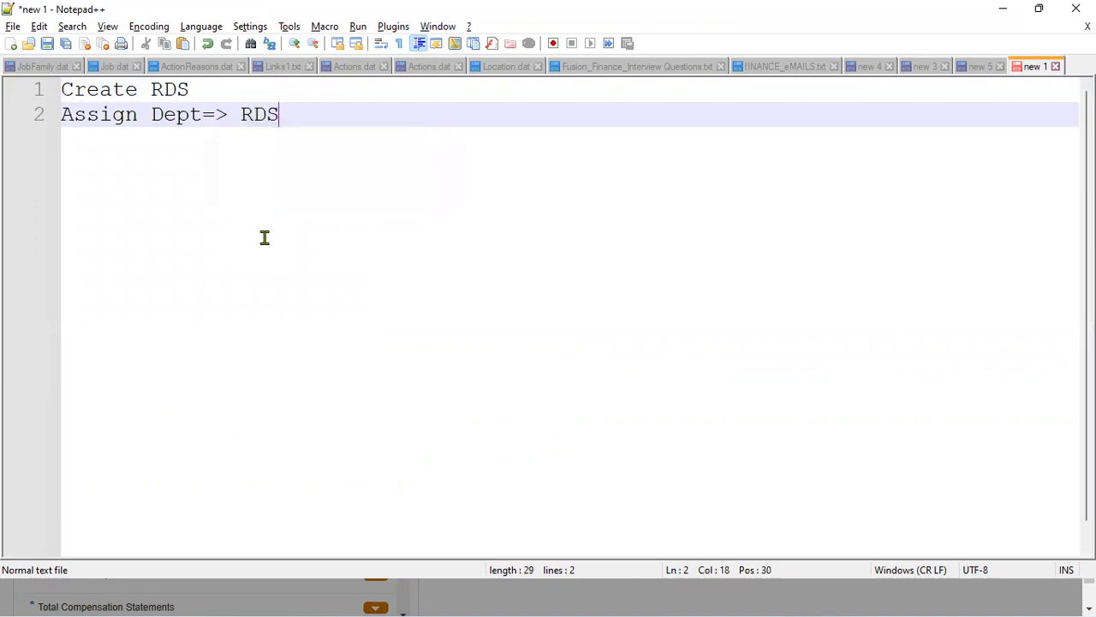
pyautogui.press('Return')
pyautogui.write('Assign RDS')
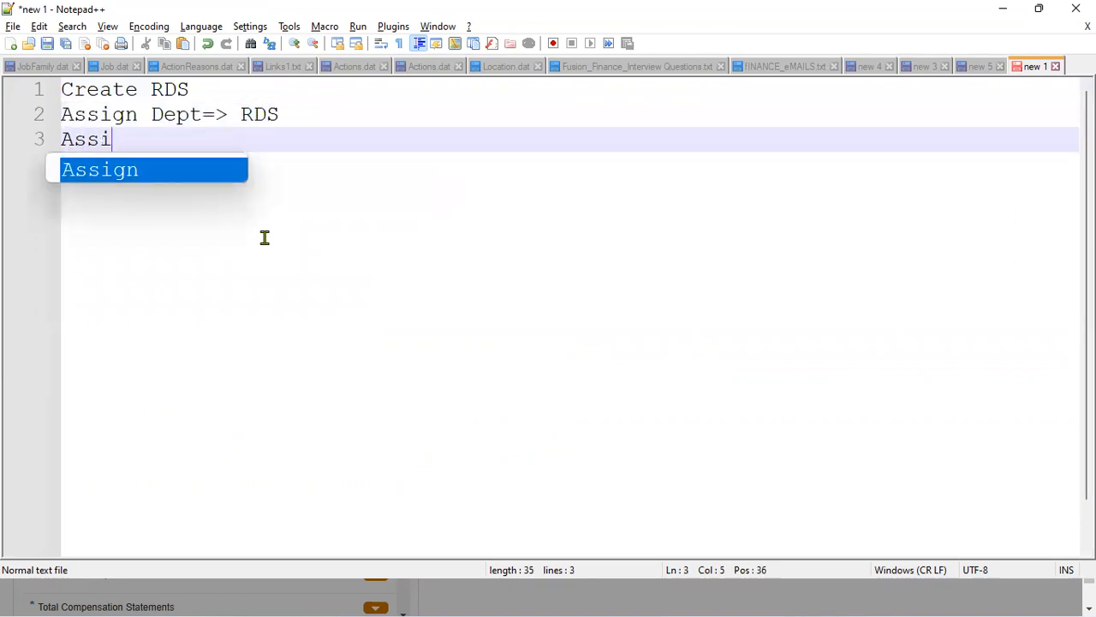
pyautogui.write(' => ')
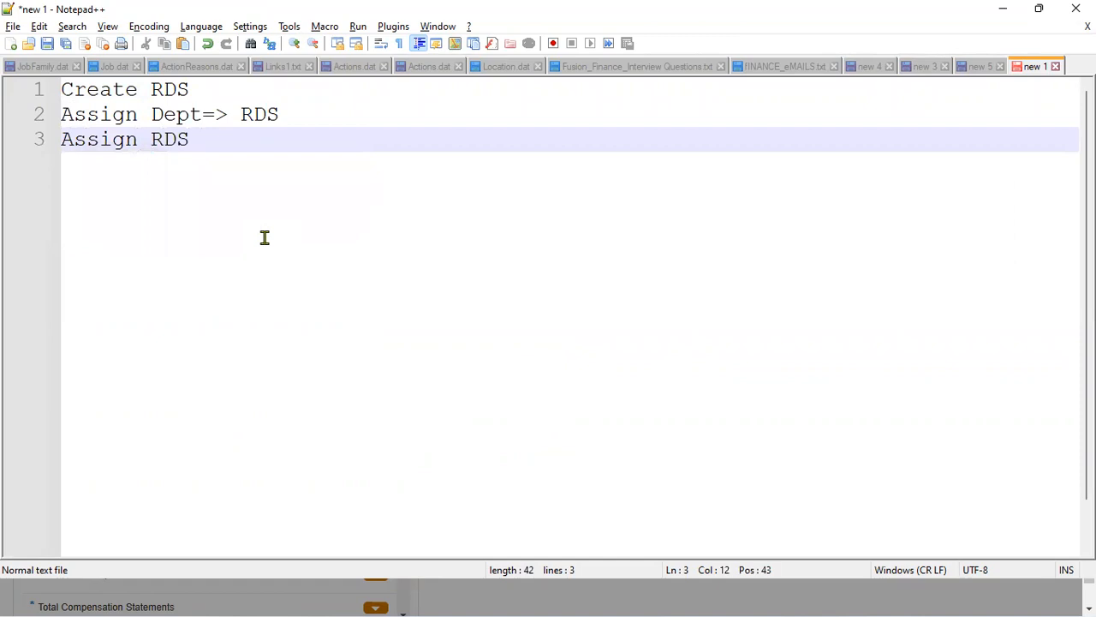
pyautogui.write('BU')
pyautogui.press('Return')
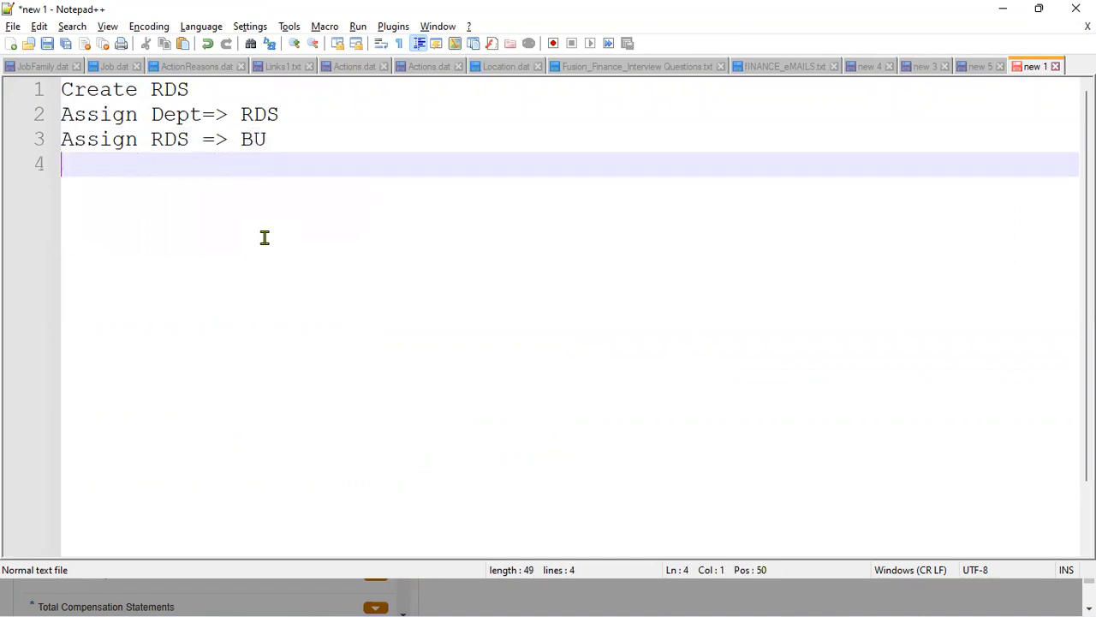
pyautogui.press('Return')
# - Open Manage Reference Data Sets and add a new blank row
pyautogui.hotkey('alt', 'Tab')
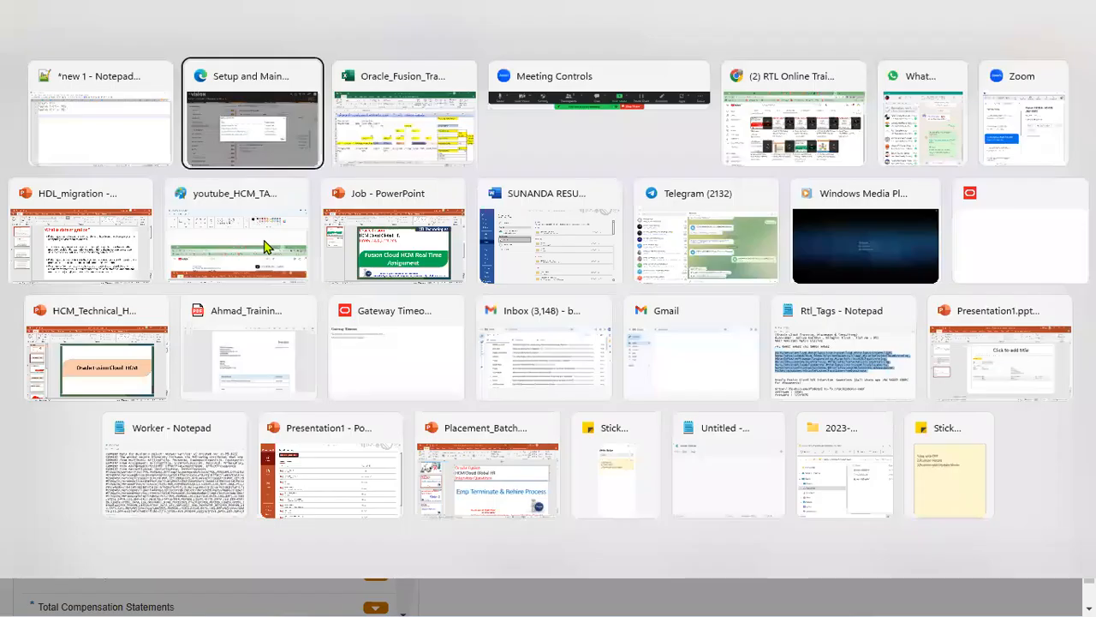
pyautogui.click(386, 284)
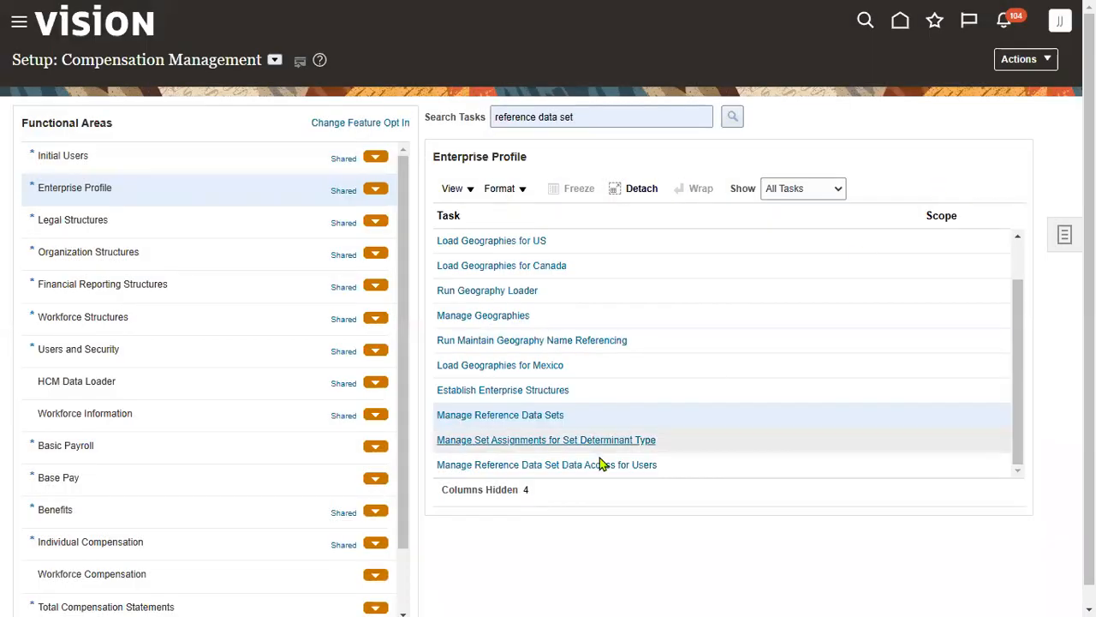
pyautogui.click(543, 416)
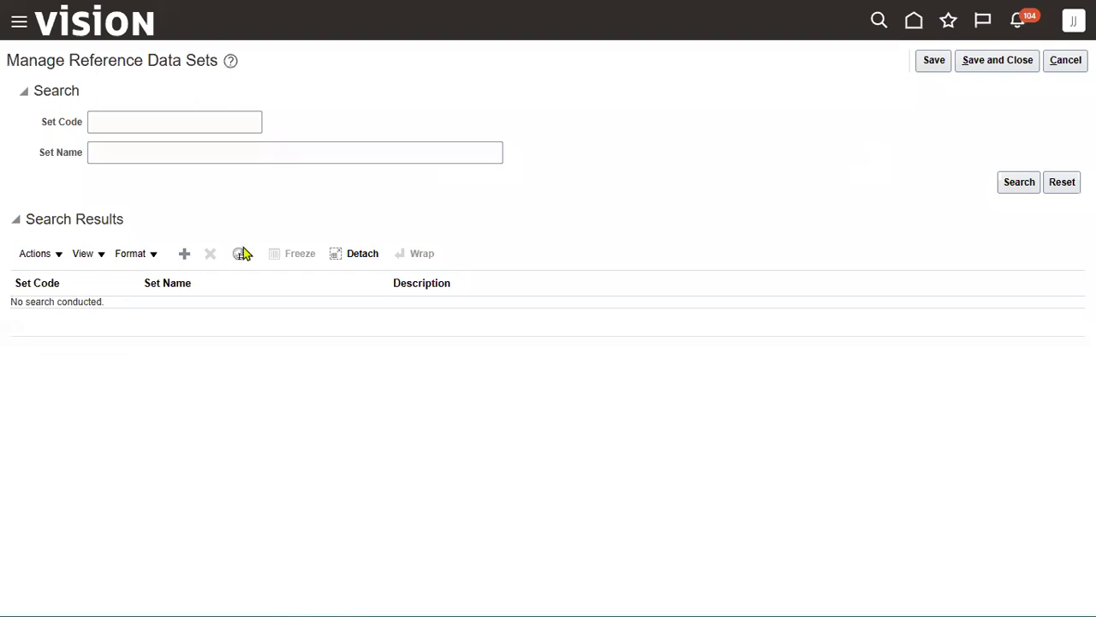
pyautogui.click(184, 253)
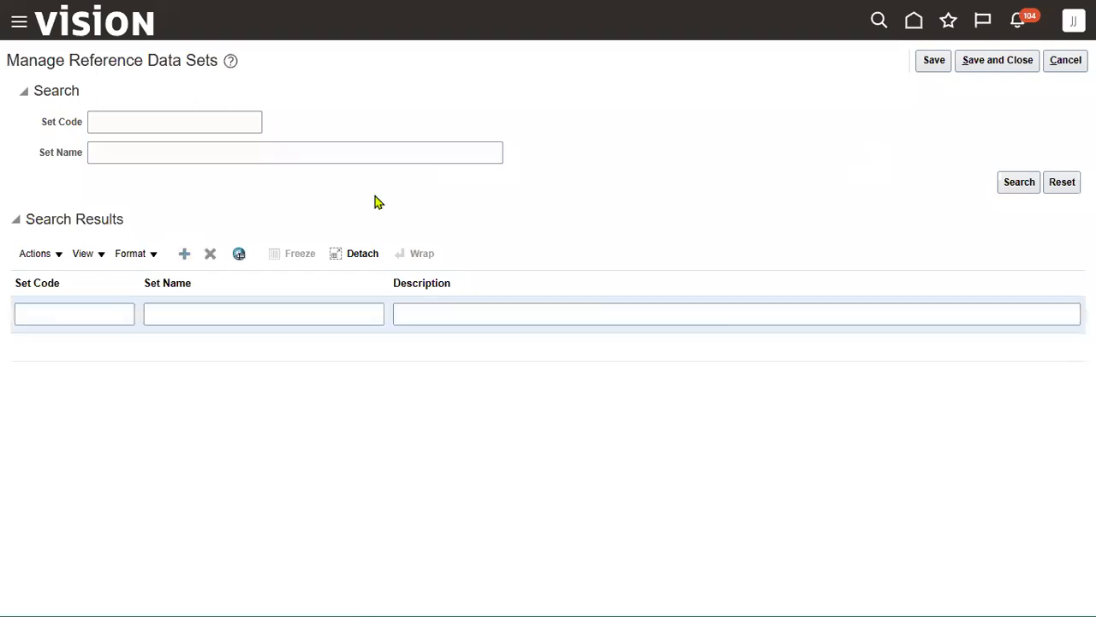
# - Enter HERITAGE_DEPT_RDS as set code, set name and description, then save and close
pyautogui.click(72, 315)
pyautogui.write('HERIT')
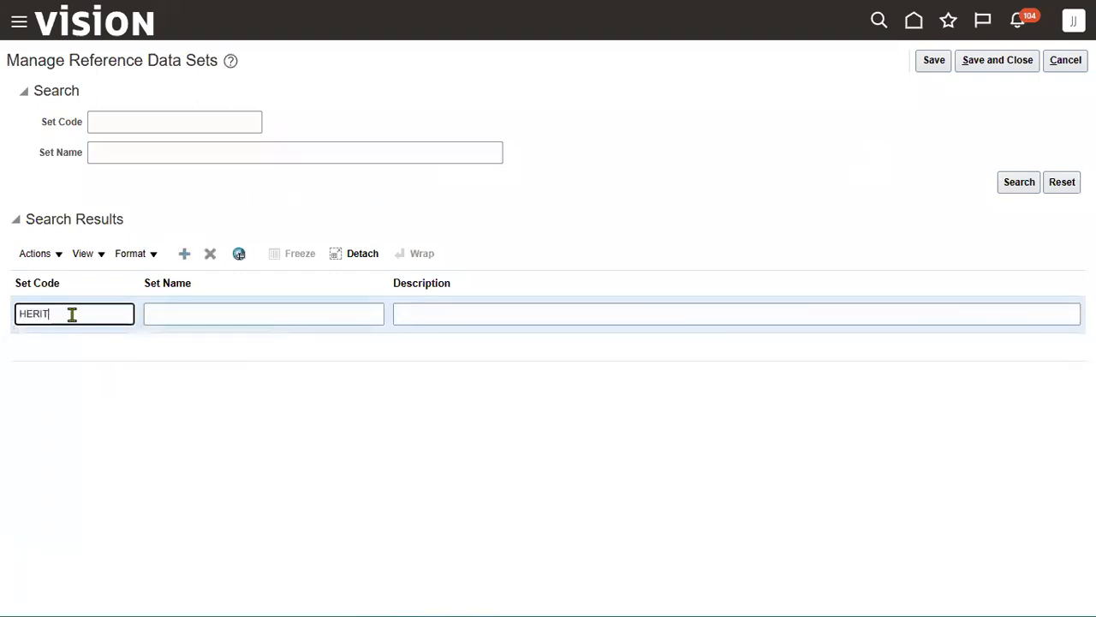
pyautogui.write('AGE_DEPT_RDS')
pyautogui.hotkey('ctrl', 'a')
pyautogui.hotkey('ctrl', 'c')
pyautogui.press('Tab')
pyautogui.hotkey('ctrl', 'v')
pyautogui.press('Tab')
pyautogui.hotkey('ctrl', 'v')
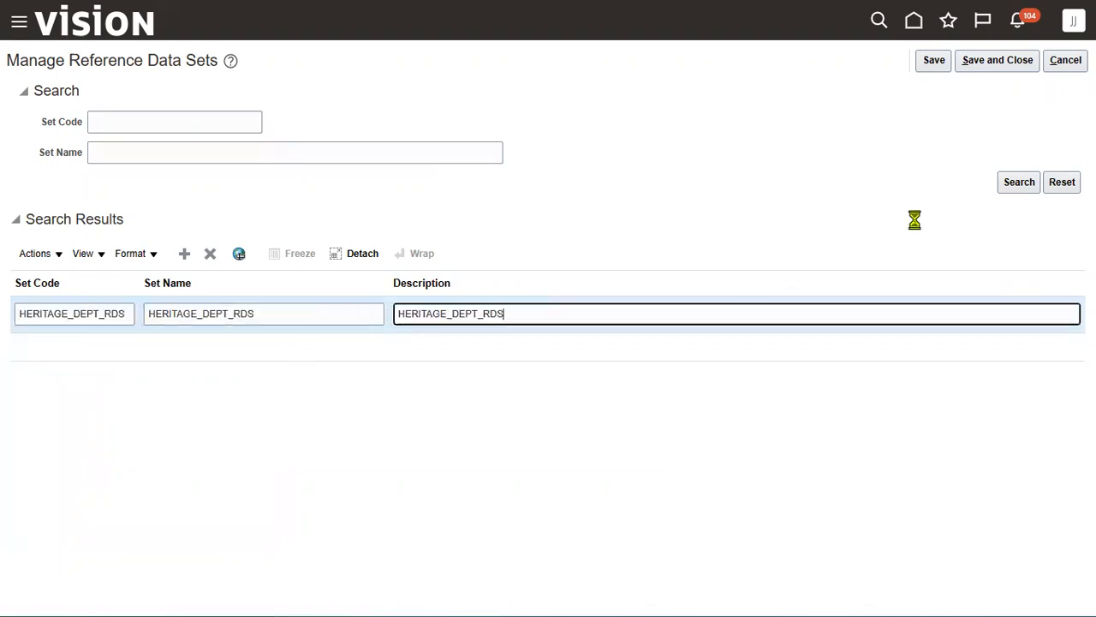
pyautogui.click(1011, 62)
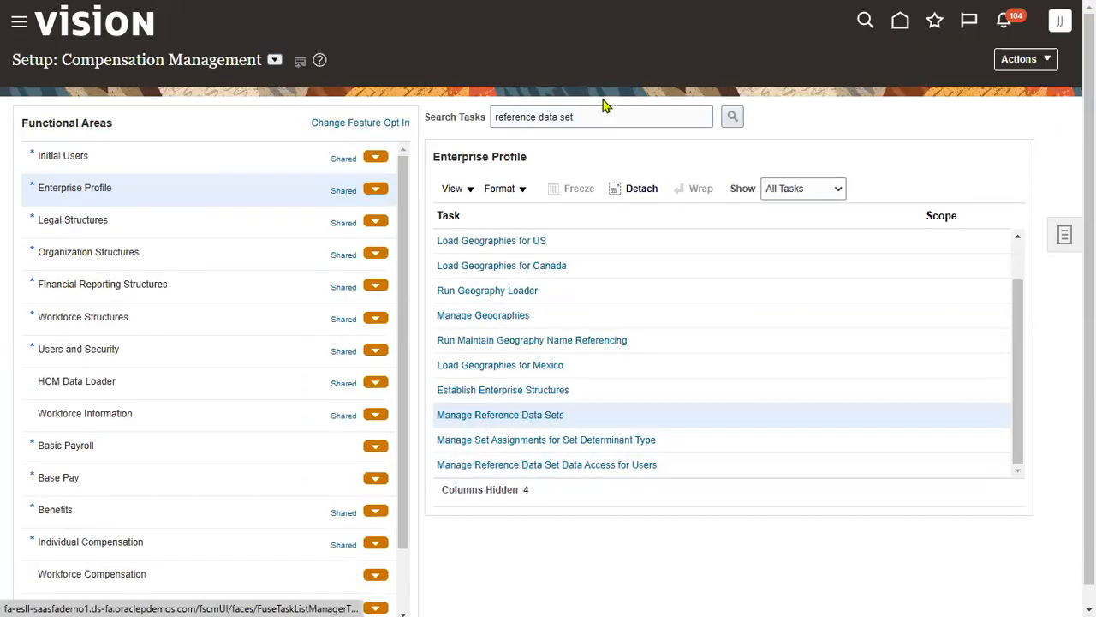
# - Search setup tasks for DEPARTMENT and open Manage Departments
pyautogui.hotkey('ctrl', 'a')
pyautogui.click(616, 119)
pyautogui.hotkey('ctrl', 'a')
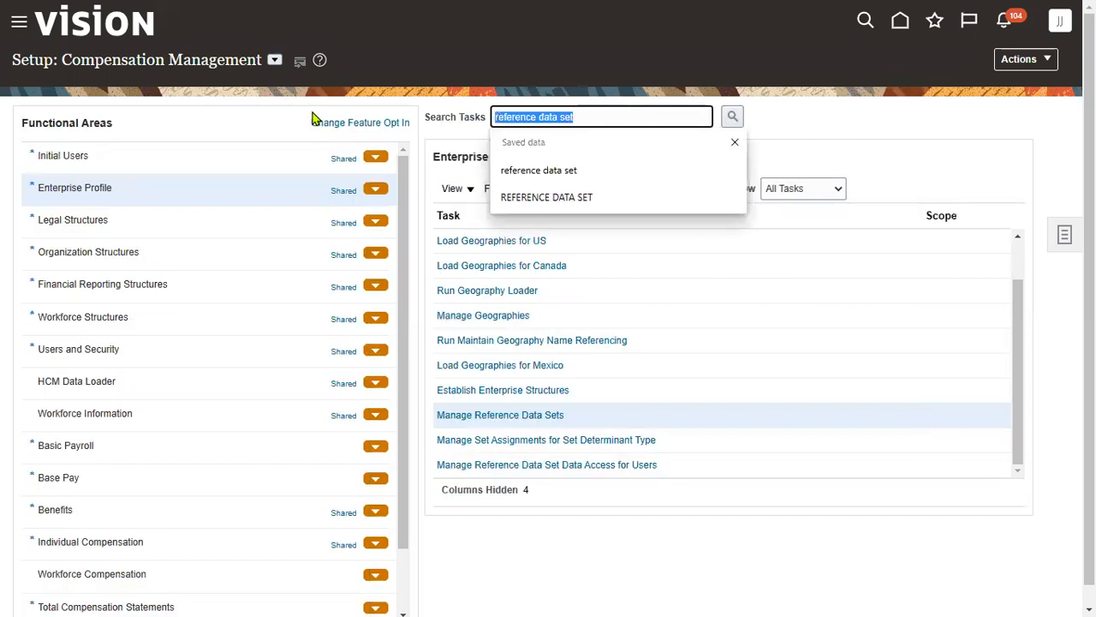
pyautogui.write('DEPARTMENT')
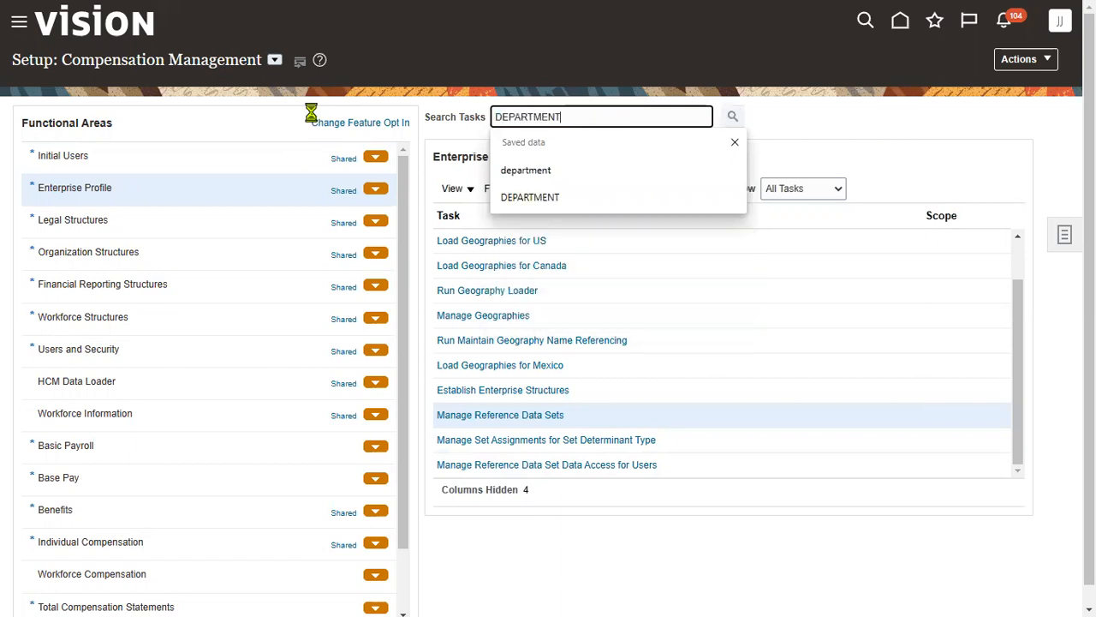
pyautogui.press('Return')
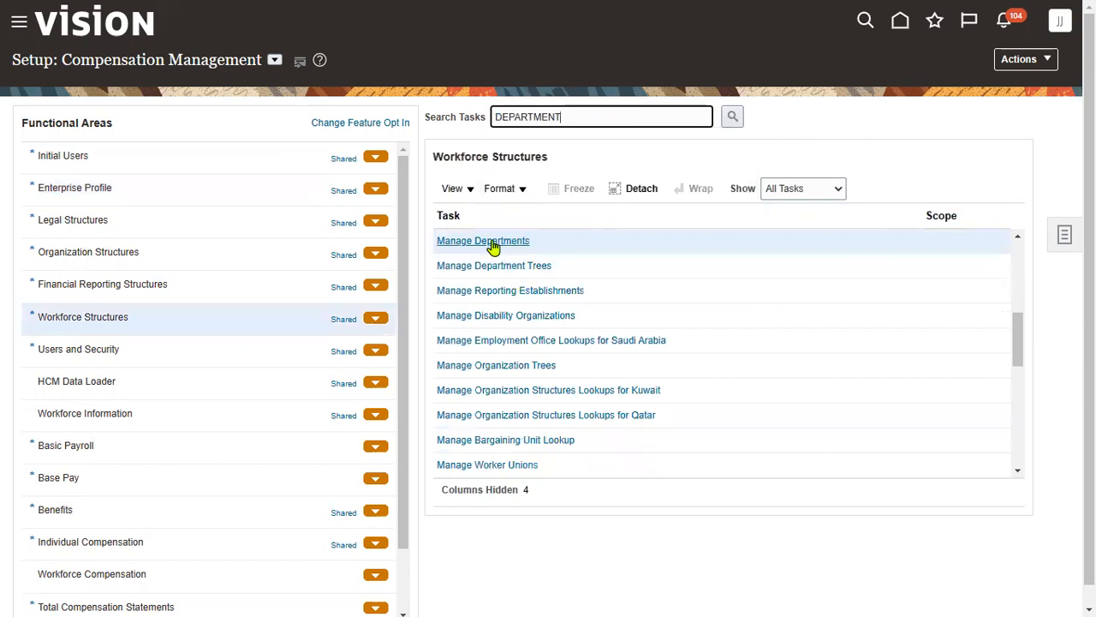
pyautogui.click(492, 247)
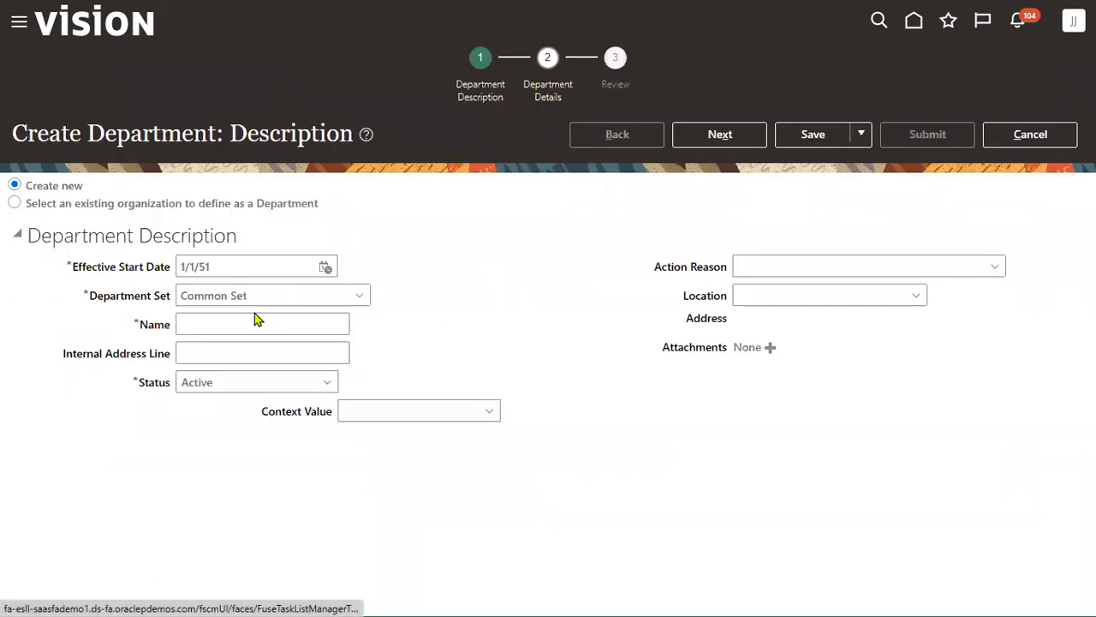
# - Create department HERITAGE Finance in set HERITAGE_DEPT_RDS, submit it and confirm
pyautogui.write('HR')
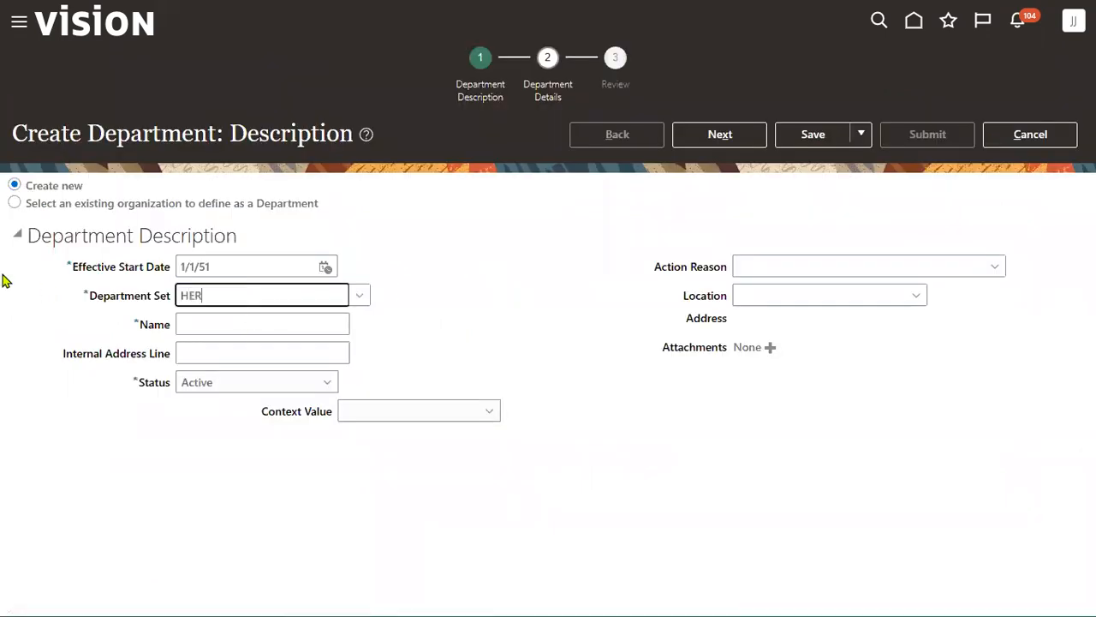
pyautogui.click(227, 321)
pyautogui.click(226, 324)
pyautogui.write('HERITAGE')
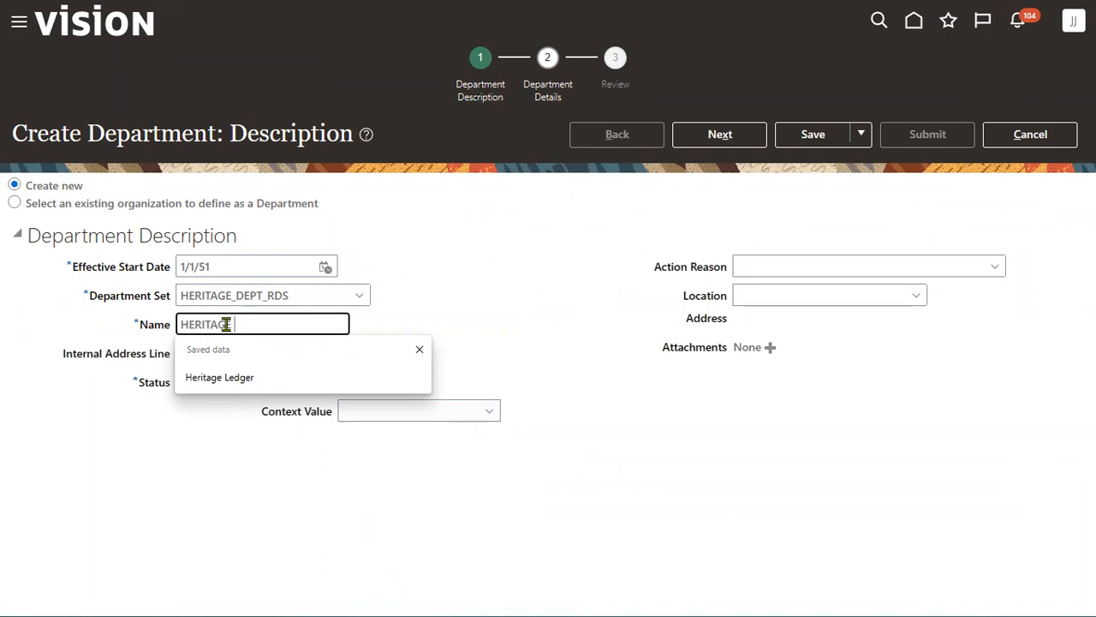
pyautogui.write('Finance')
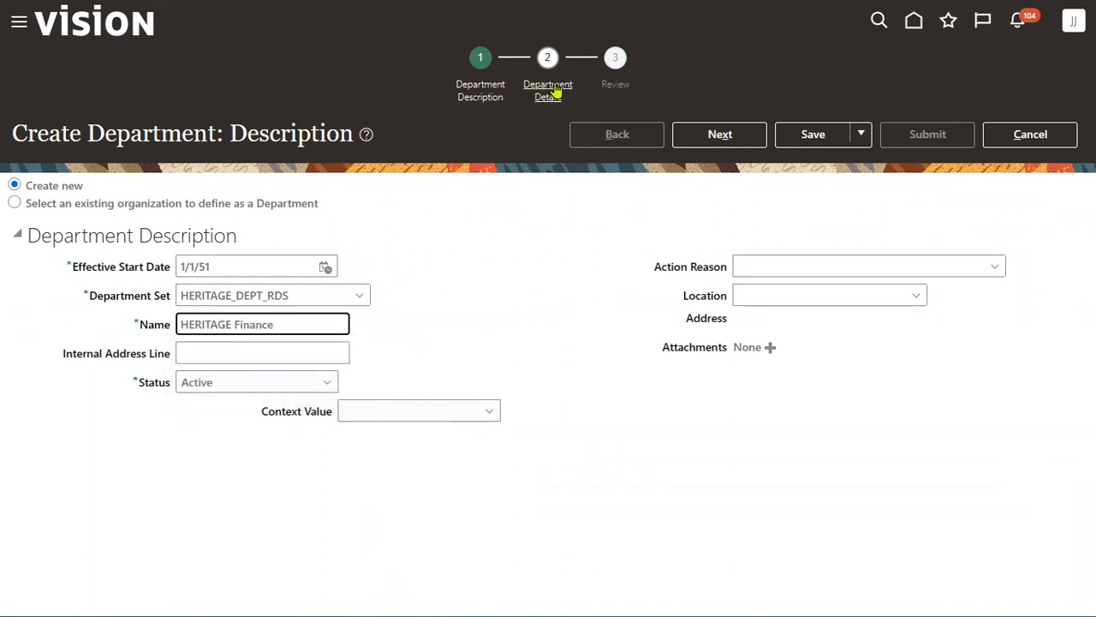
pyautogui.click(724, 137)
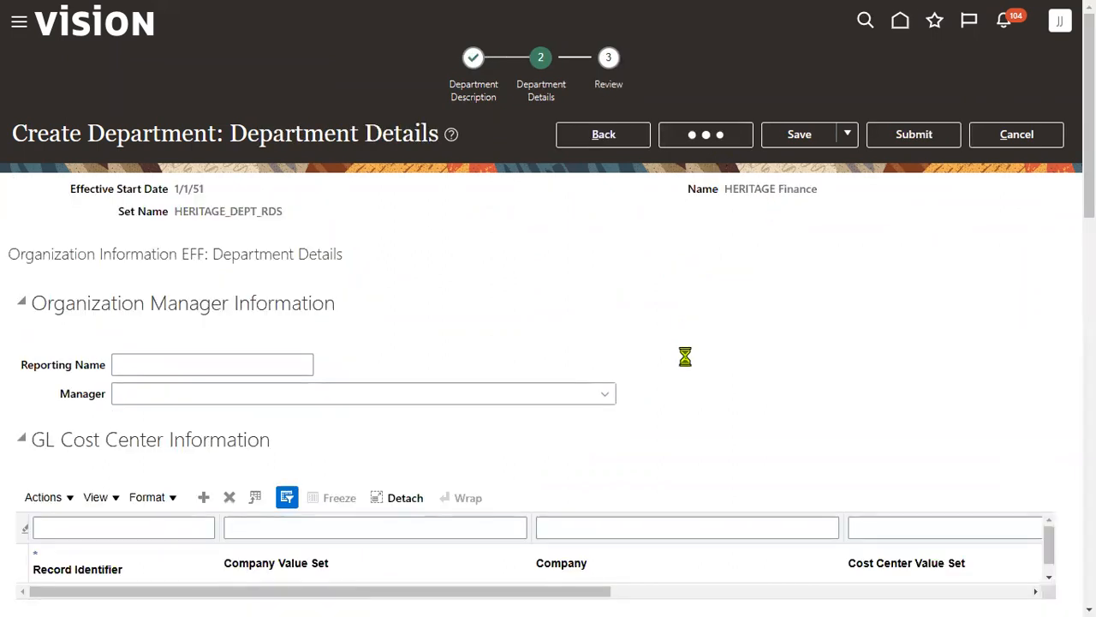
pyautogui.click(913, 134)
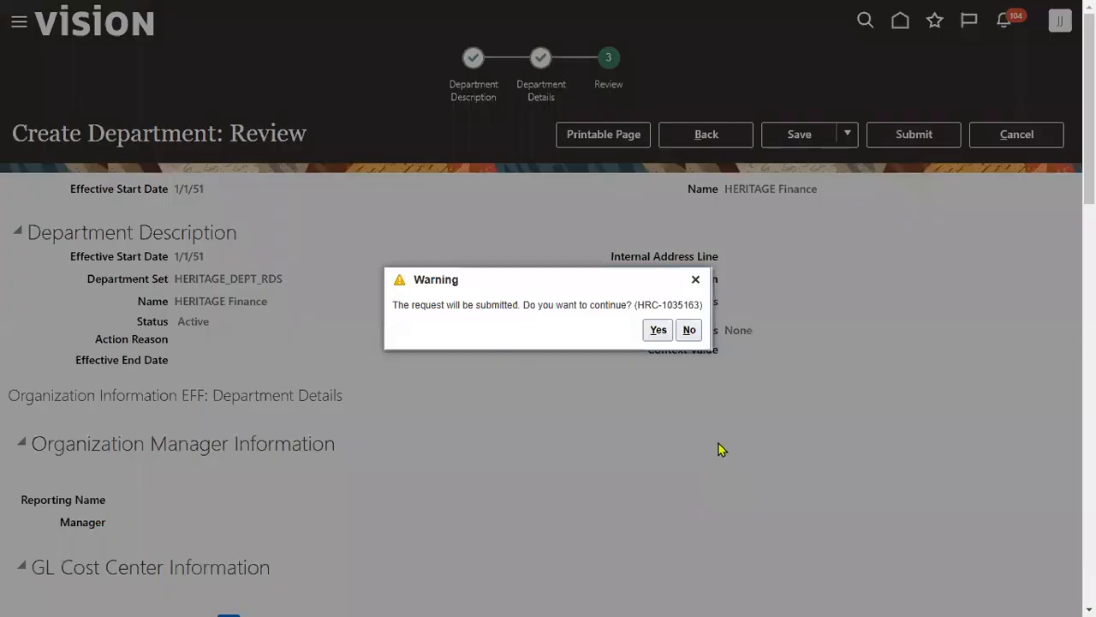
pyautogui.click(658, 330)
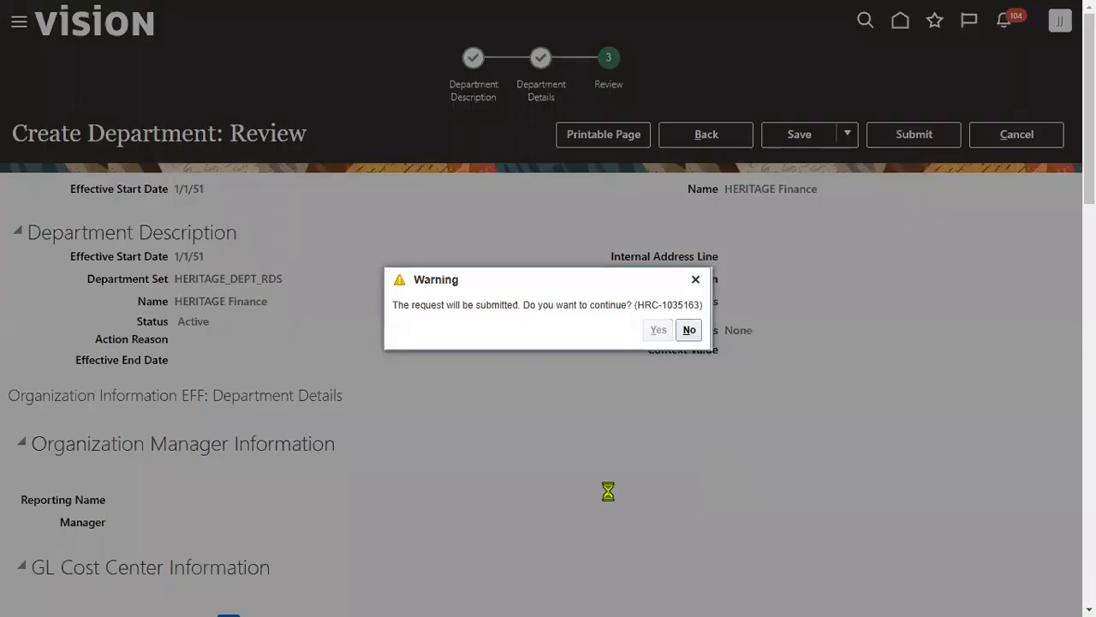
pyautogui.click(592, 330)
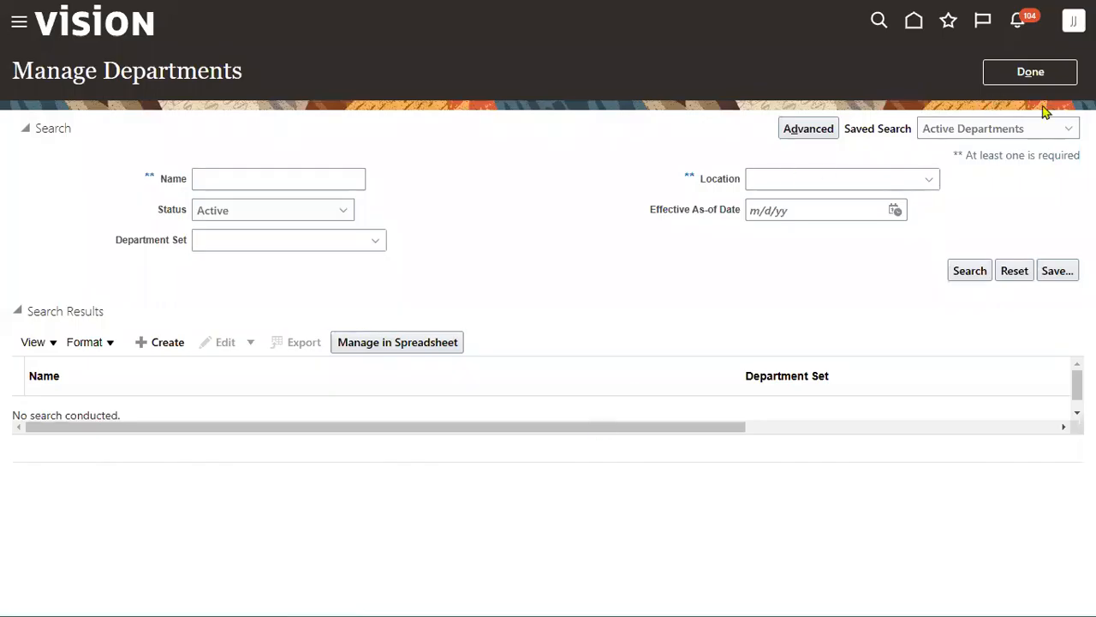
# - Start a new department in set HERITAGE_DEPT_RDS named HERITAGE Sales
pyautogui.click(159, 343)
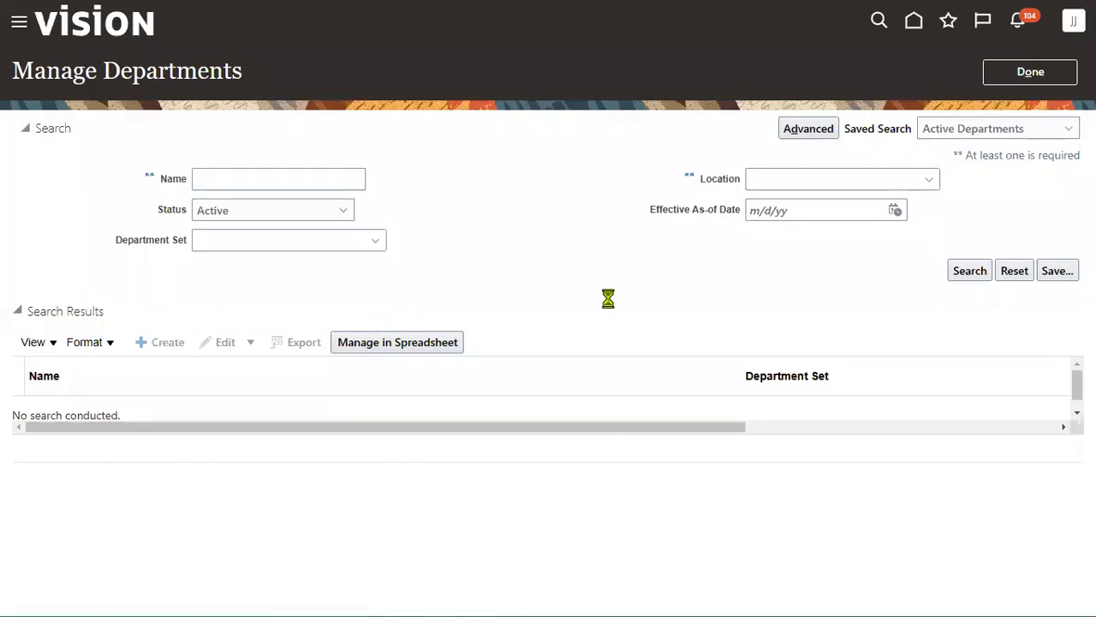
pyautogui.click(215, 328)
pyautogui.click(269, 299)
pyautogui.write('HER')
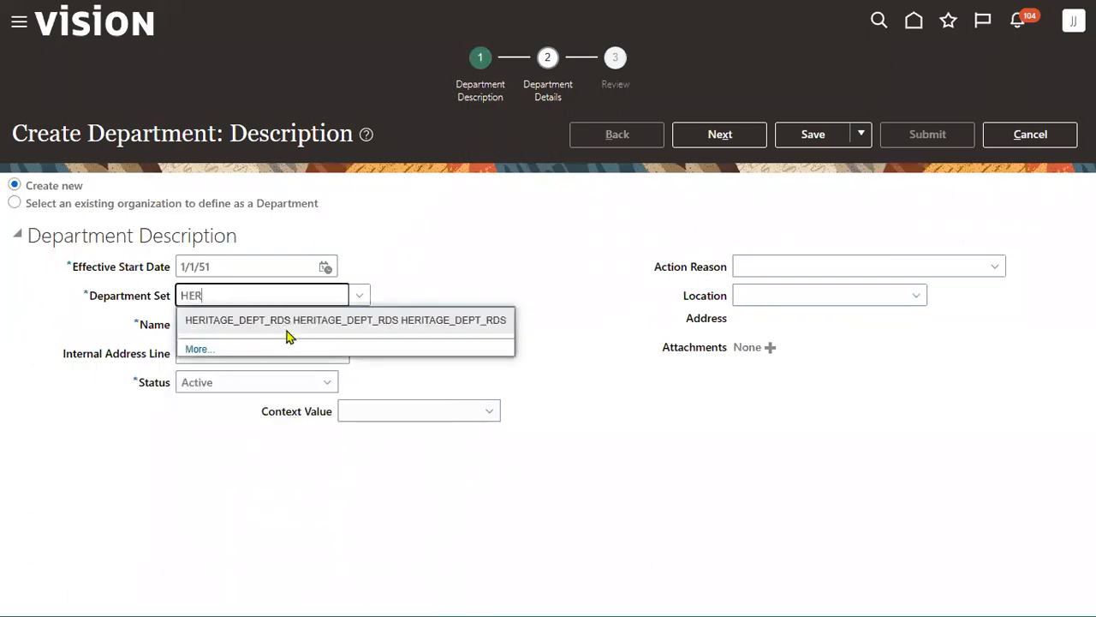
pyautogui.click(282, 328)
pyautogui.click(259, 324)
pyautogui.write('HERITAGE Sales')
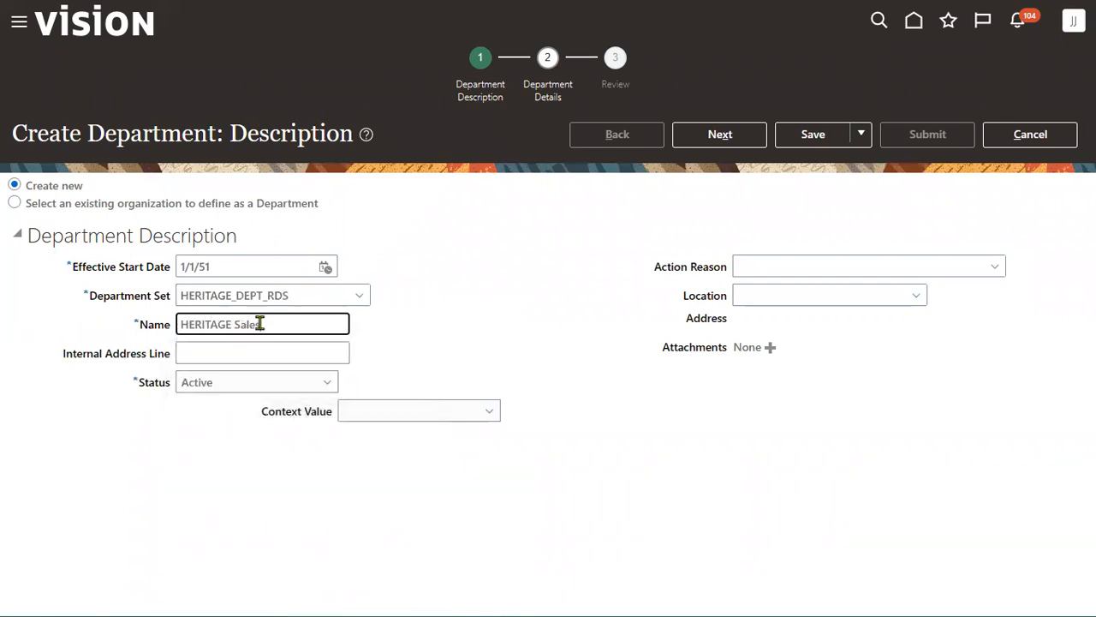
# - Submit the HERITAGE Sales department, then search Manage Departments for HERITAGE
pyautogui.click(726, 137)
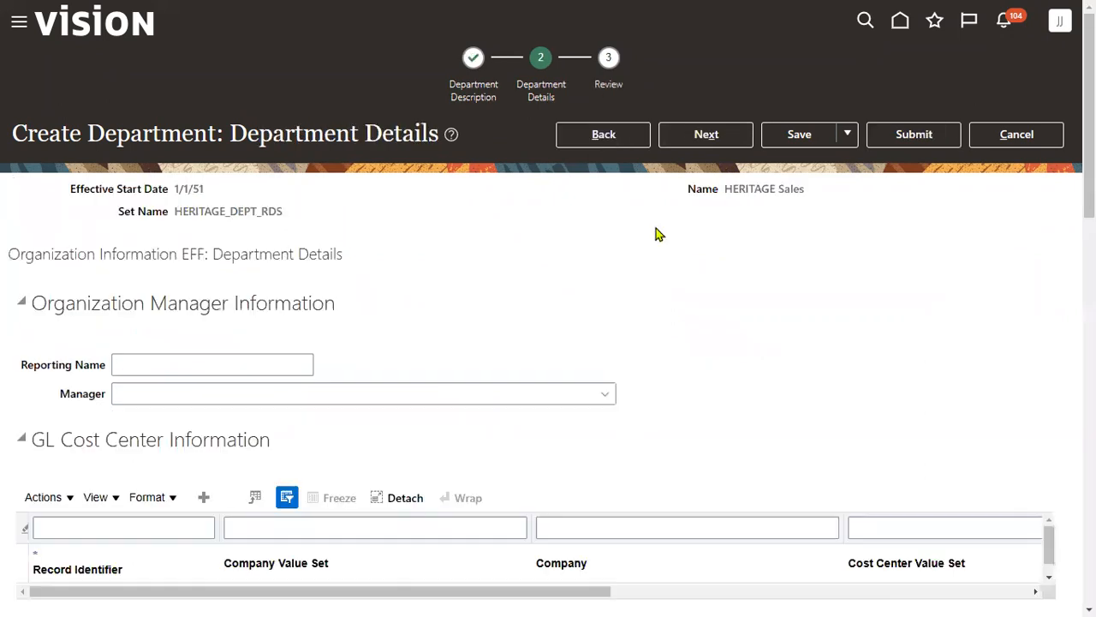
pyautogui.click(724, 140)
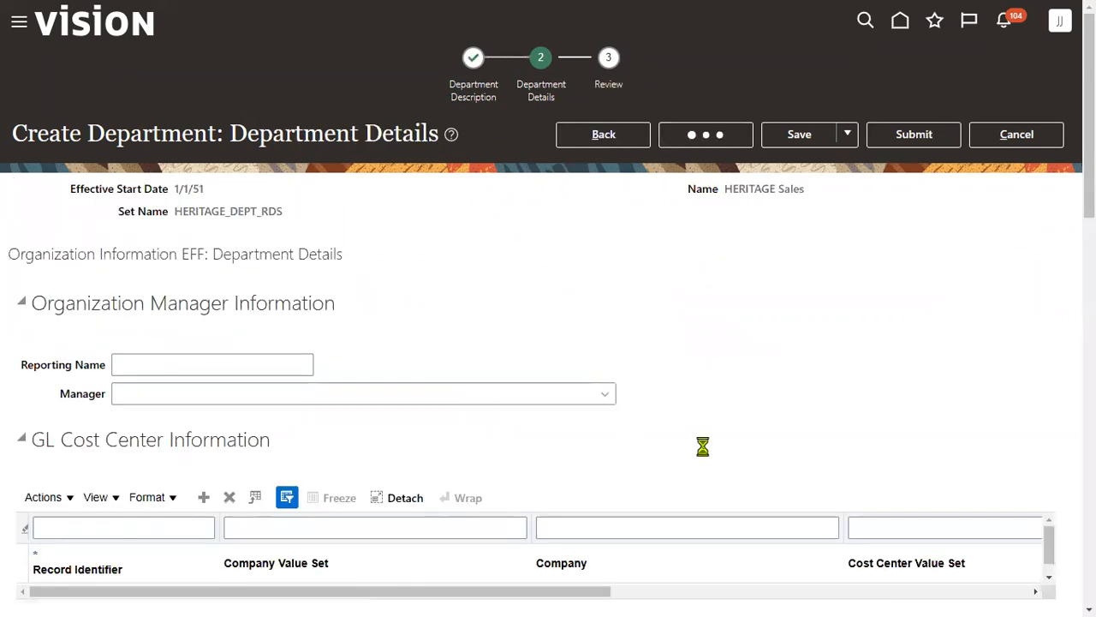
pyautogui.click(915, 135)
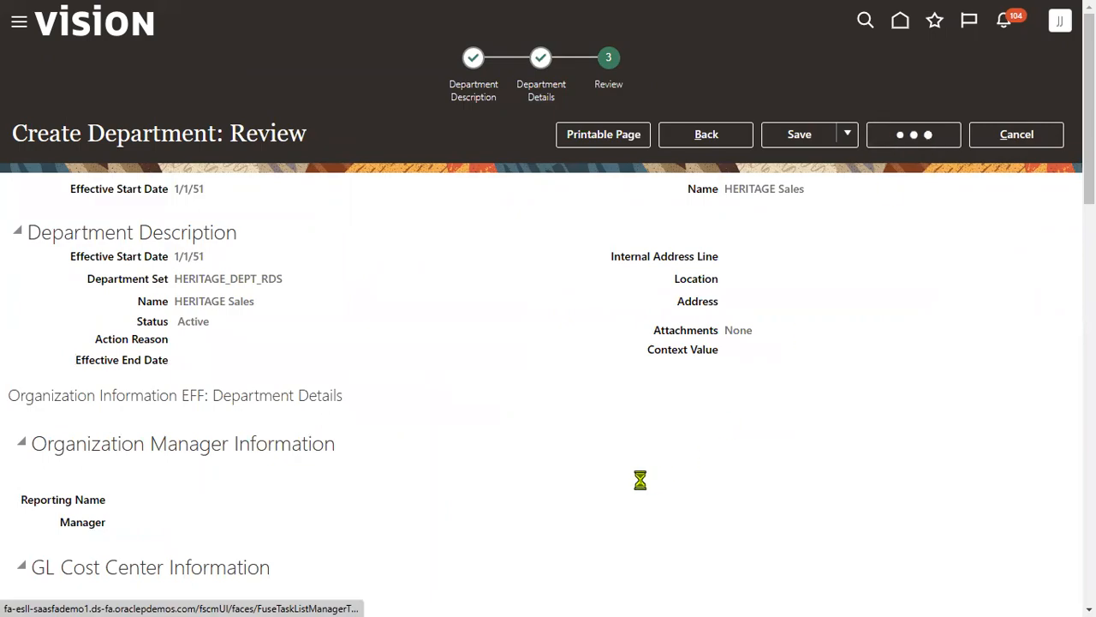
pyautogui.click(656, 332)
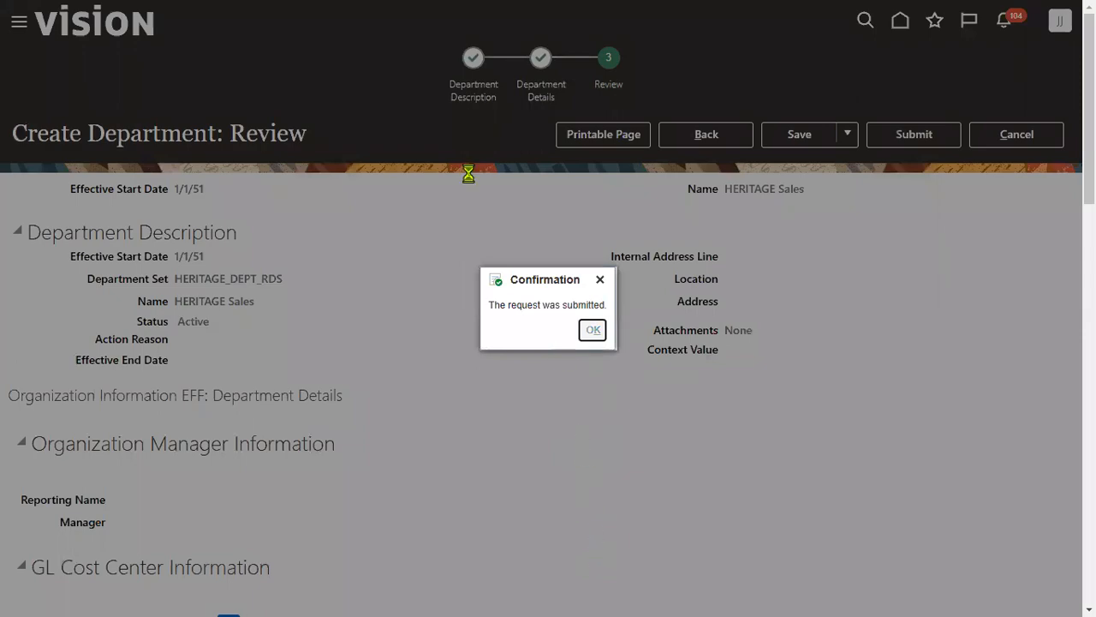
pyautogui.press('Return')
pyautogui.click(301, 186)
pyautogui.write('HERITAGE')
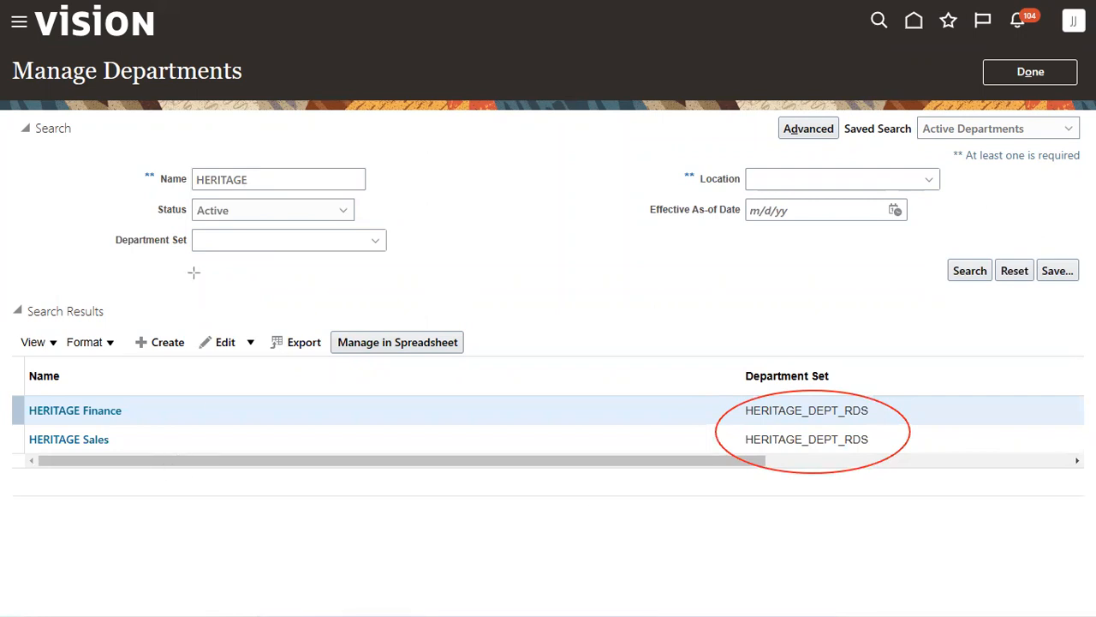
# - Check the HERITAGE Finance row's HERITAGE_DEPT_RDS set, then switch to the Oracle_Fusion_Training_HCM_JAN_2023 workbook
pyautogui.moveTo(94, 34); pyautogui.dragTo(265, 171)
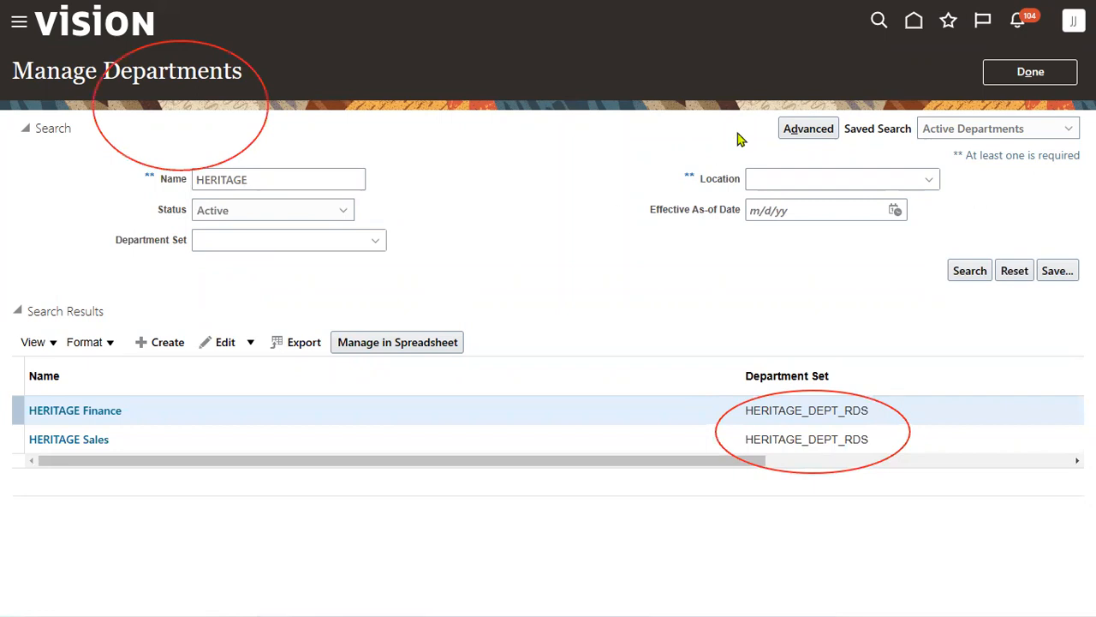
pyautogui.press('Escape')
pyautogui.doubleClick(782, 411)
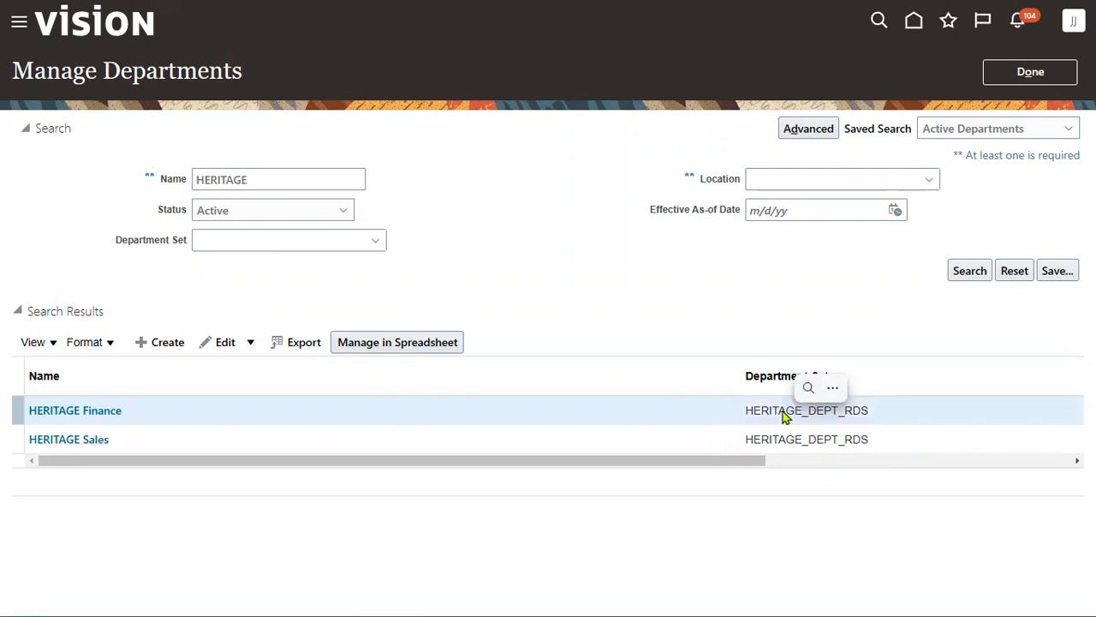
pyautogui.doubleClick(782, 412)
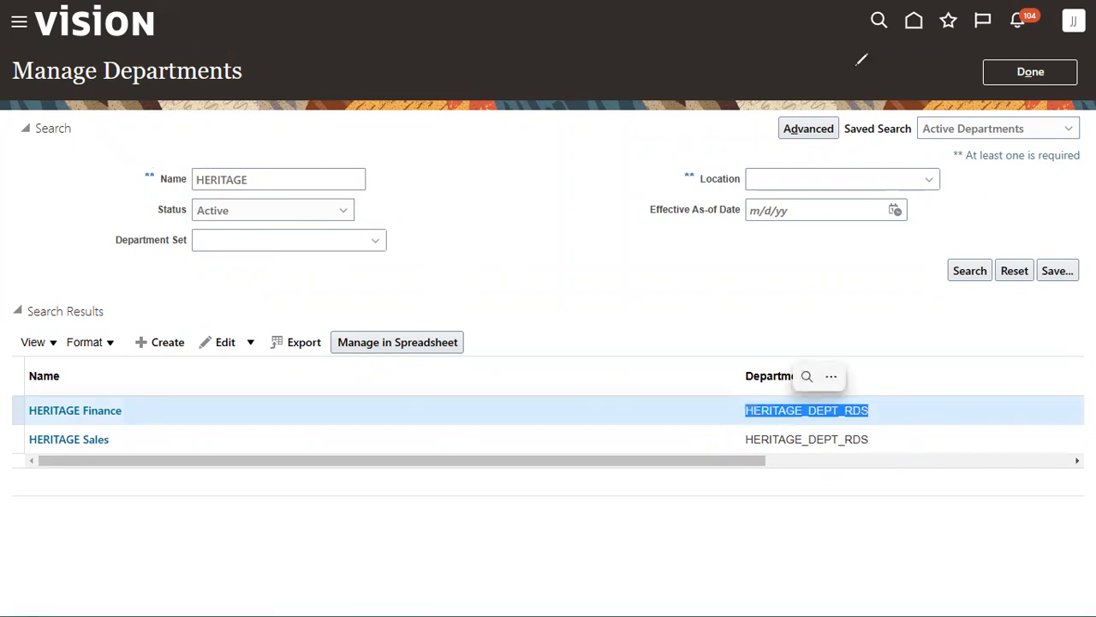
pyautogui.moveTo(786, 281); pyautogui.dragTo(775, 280)
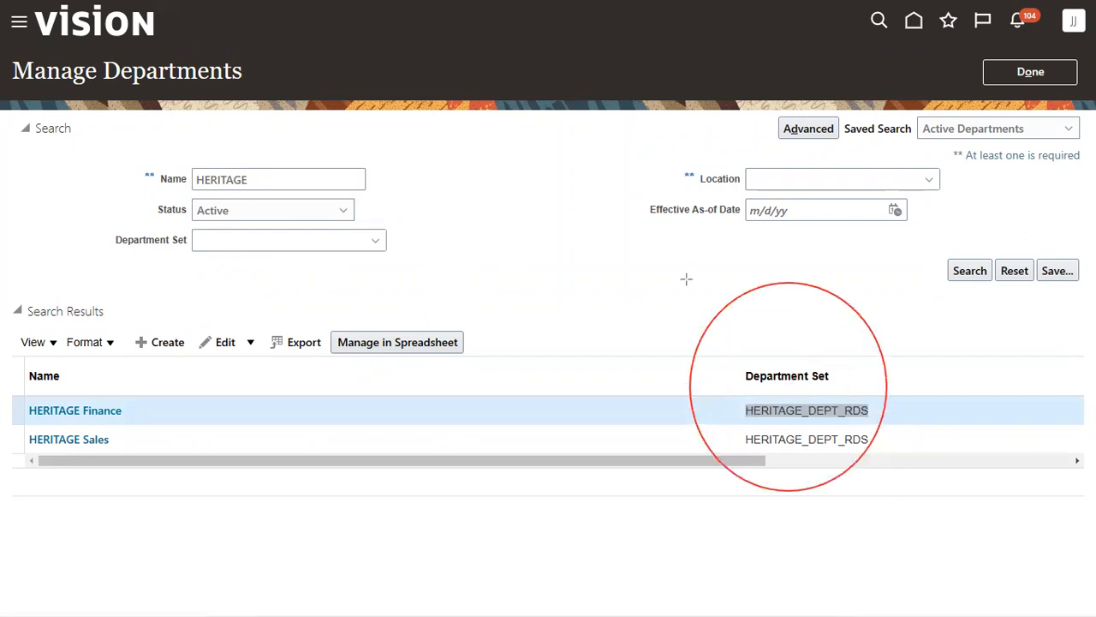
pyautogui.moveTo(114, 473); pyautogui.dragTo(12, 358)
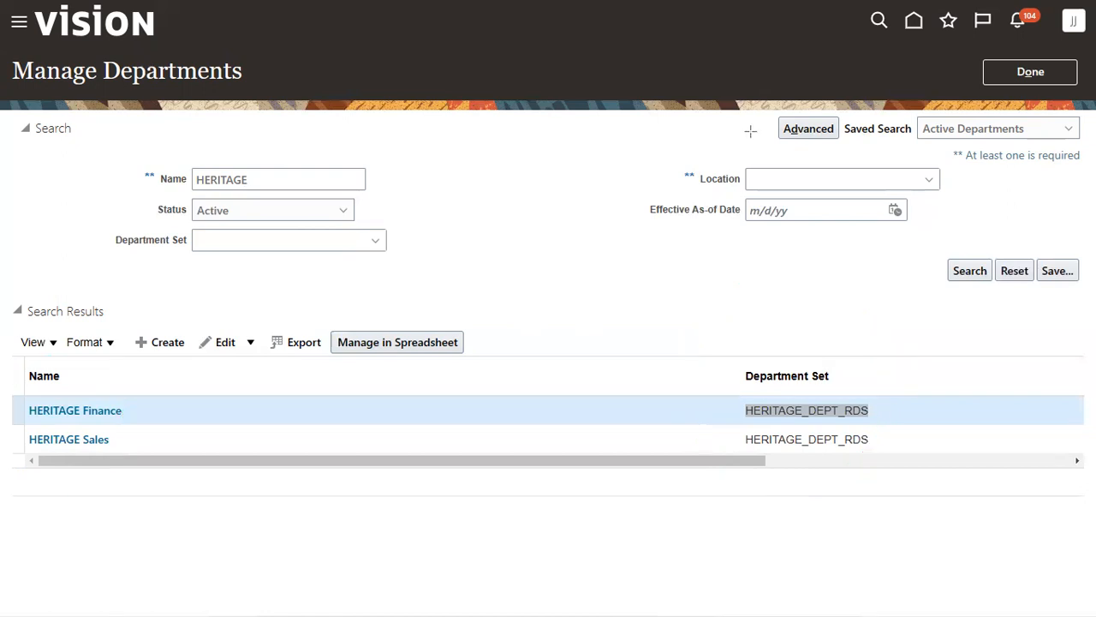
pyautogui.hotkey('alt', 'Tab')
pyautogui.press('Tab')
pyautogui.press('Tab')
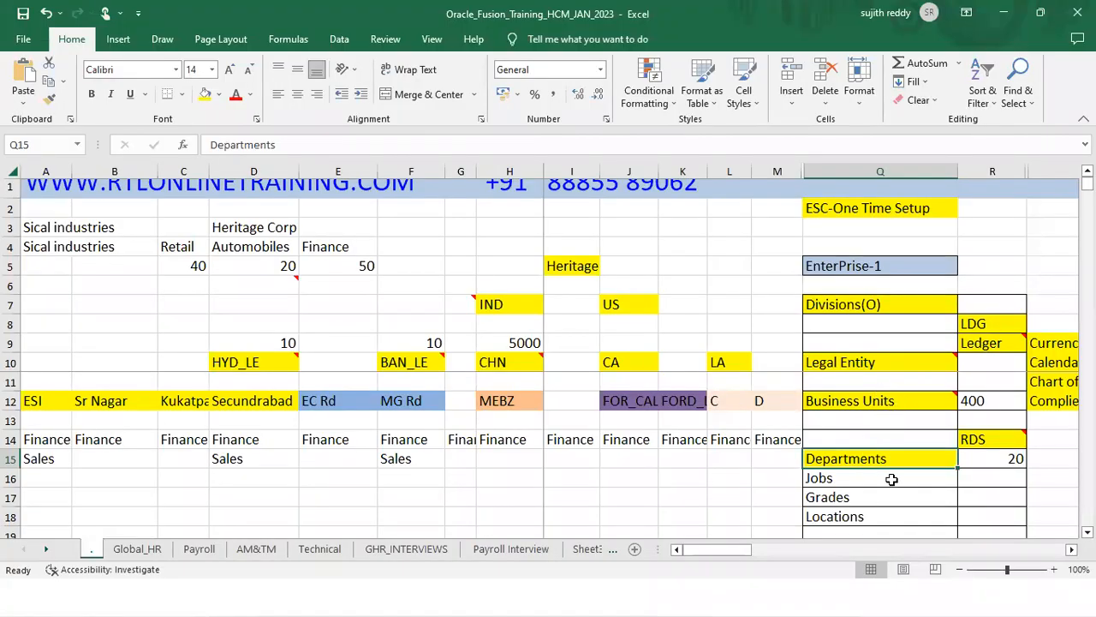
# - Review the RDS notes in R14, Q12, R12 and Q15:Q18 (Departments, Jobs, Grades, Locations)
pyautogui.click(977, 439)
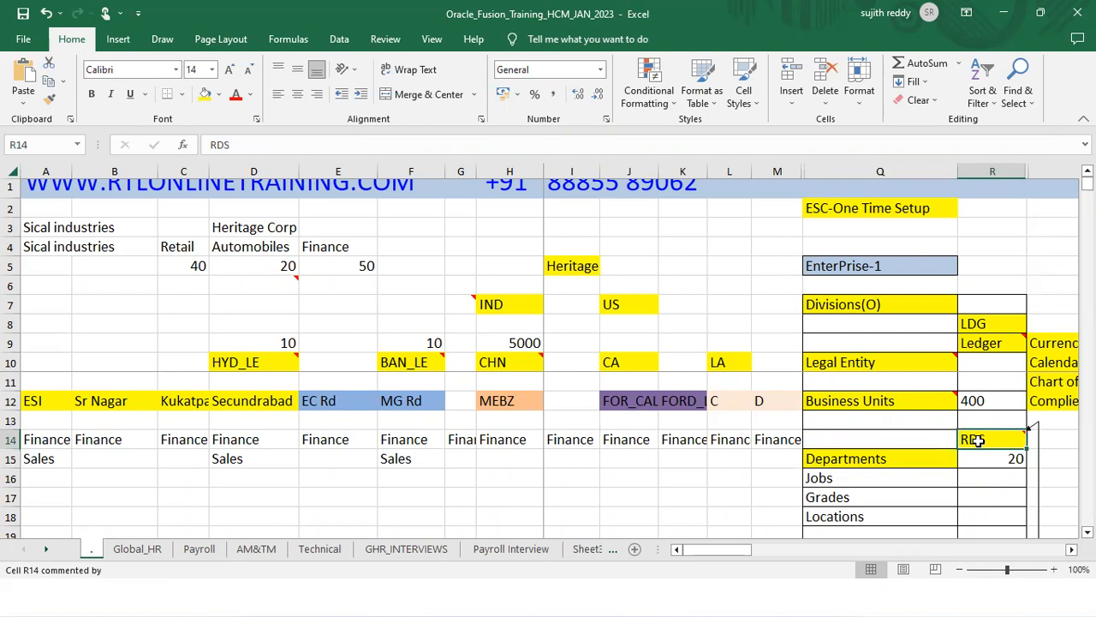
pyautogui.click(918, 403)
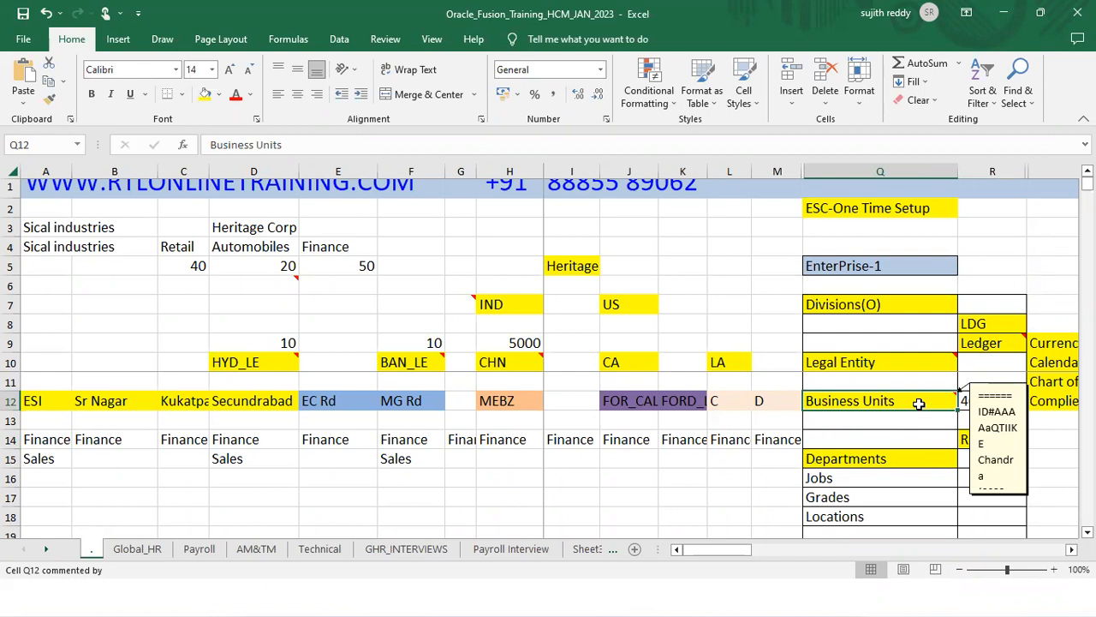
pyautogui.click(1006, 395)
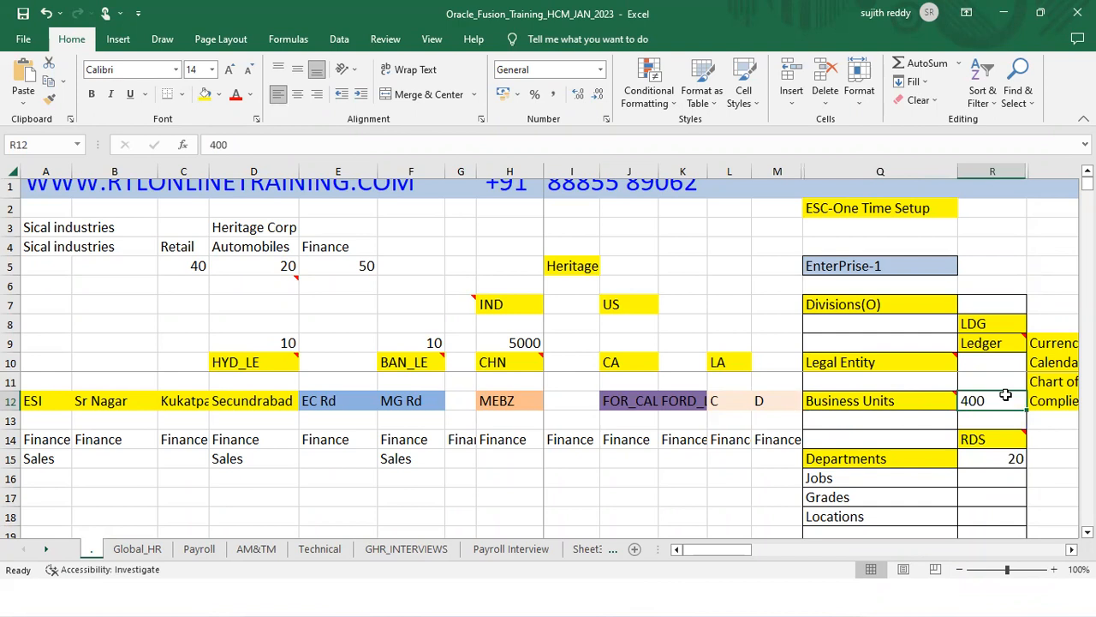
pyautogui.click(942, 459)
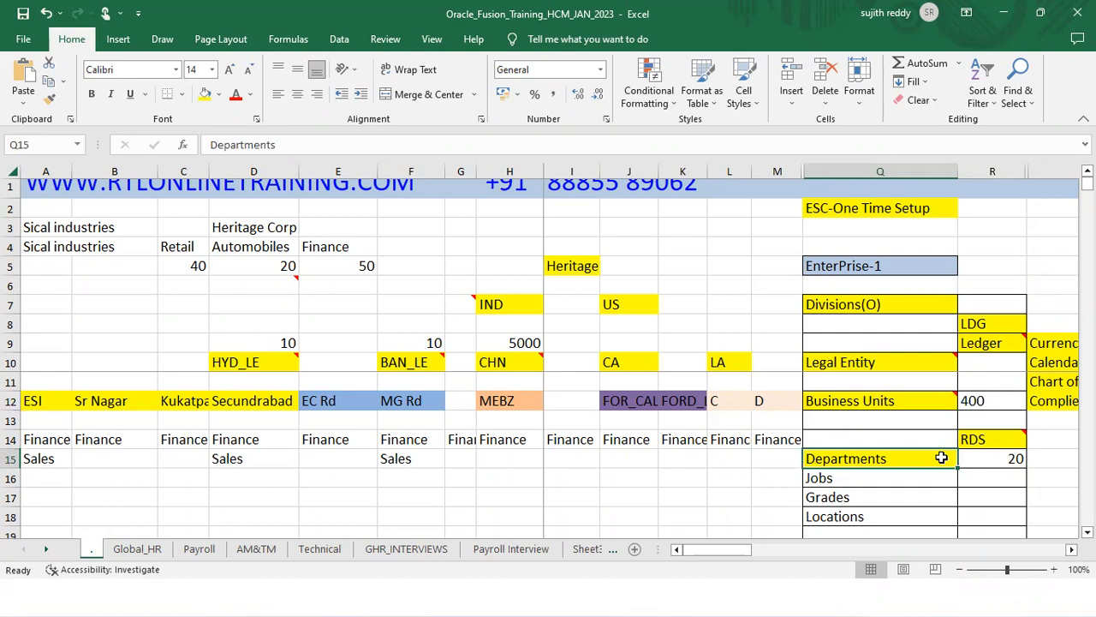
pyautogui.click(989, 400)
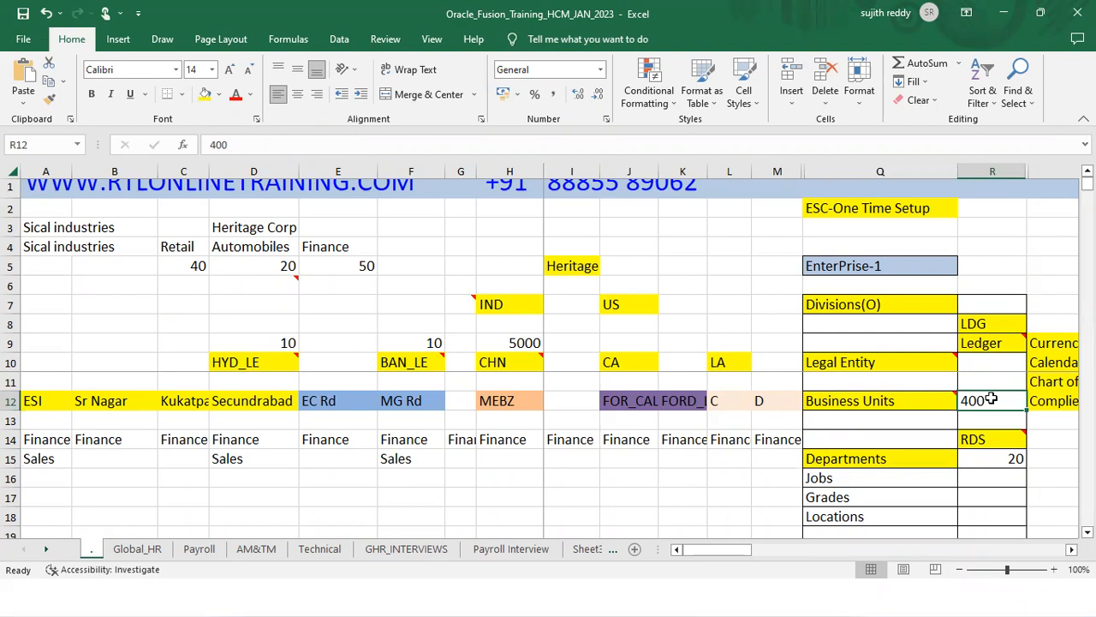
pyautogui.click(975, 440)
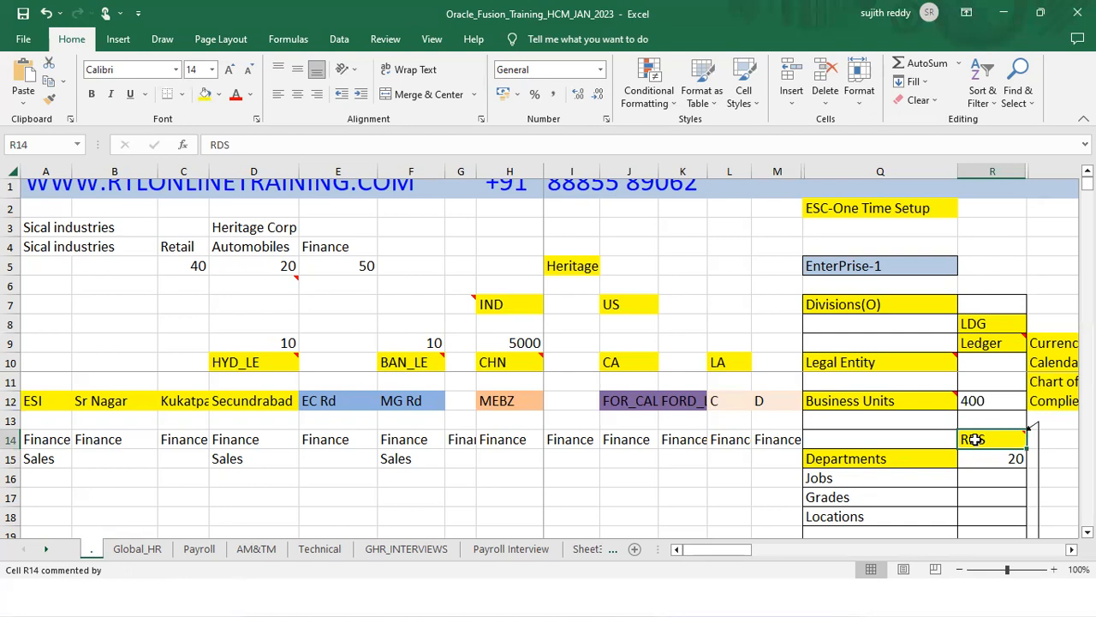
pyautogui.moveTo(893, 459); pyautogui.dragTo(888, 511)
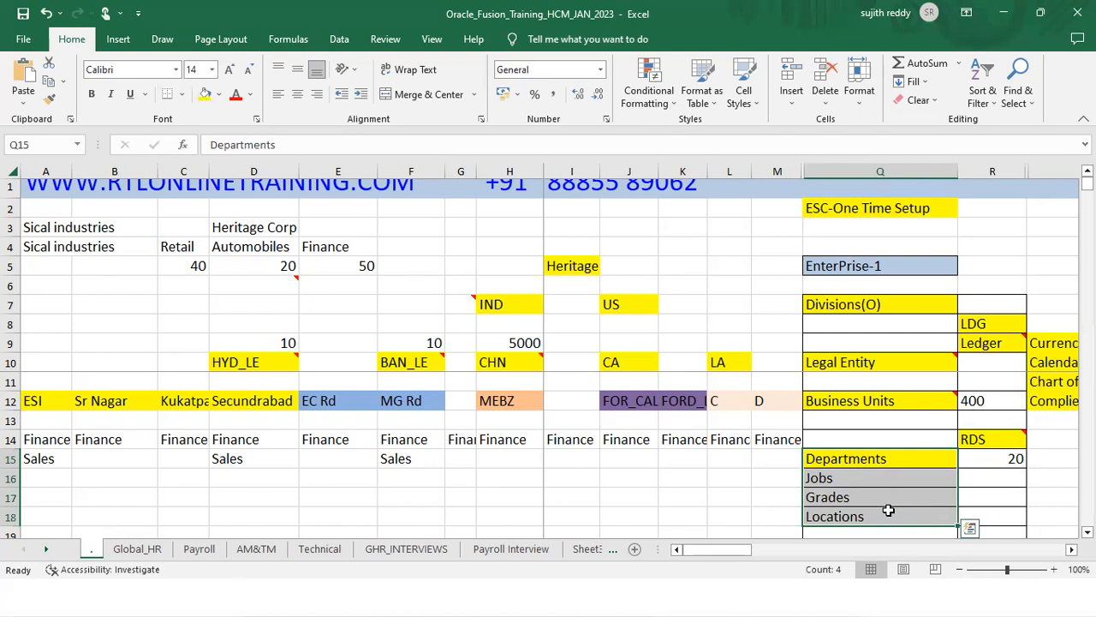
pyautogui.click(999, 444)
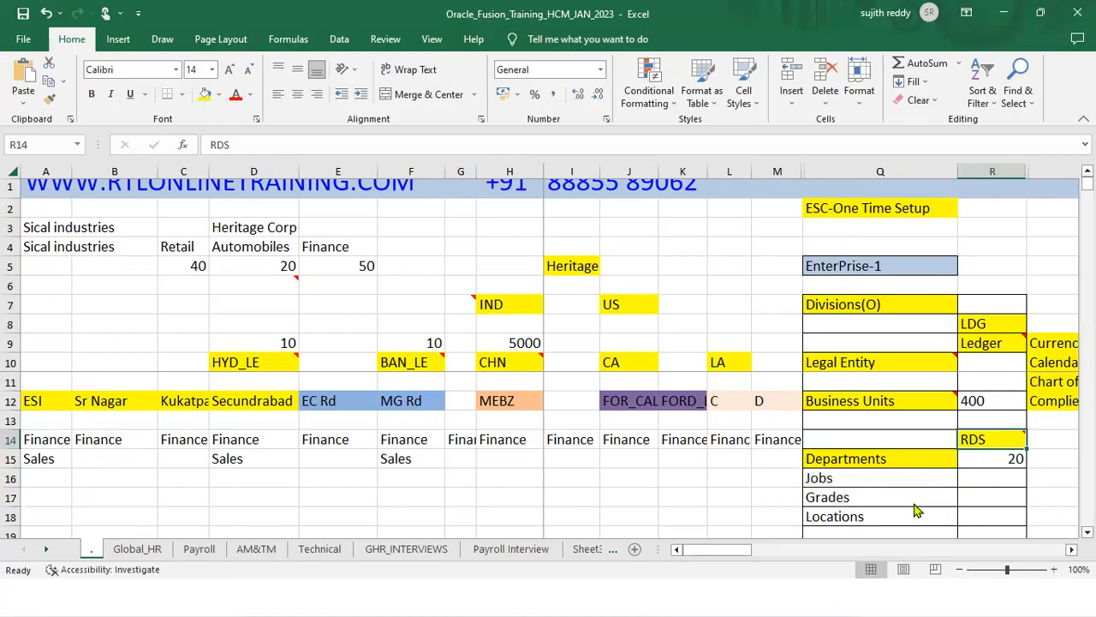
pyautogui.hotkey('alt', 'Tab')
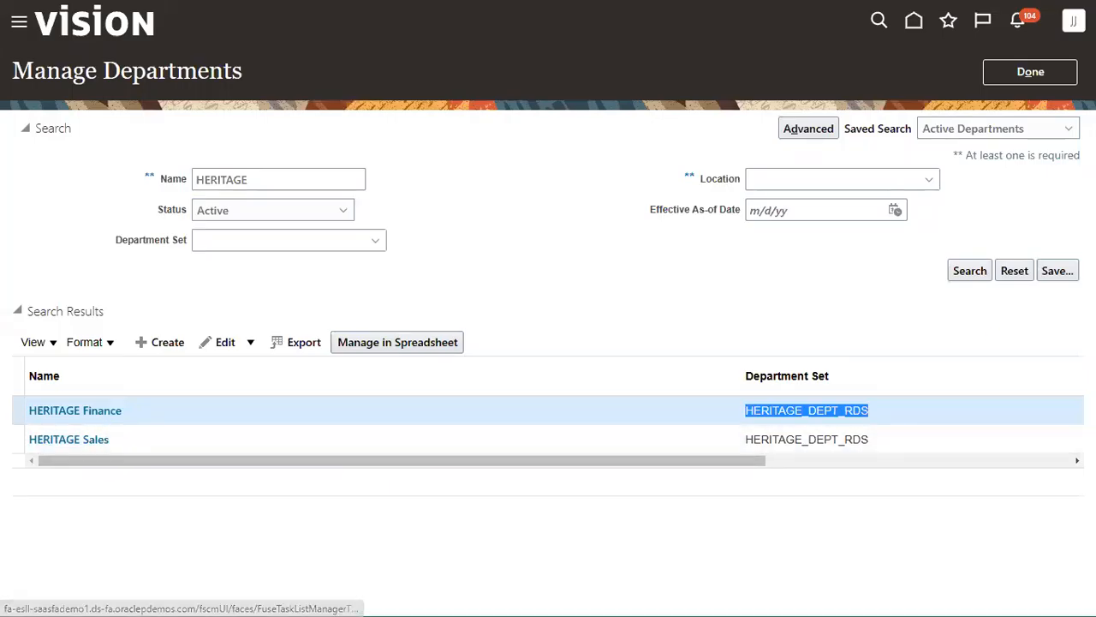
# - Search setup tasks for business unit and select Manage Business Unit Set Assignment
pyautogui.click(1052, 77)
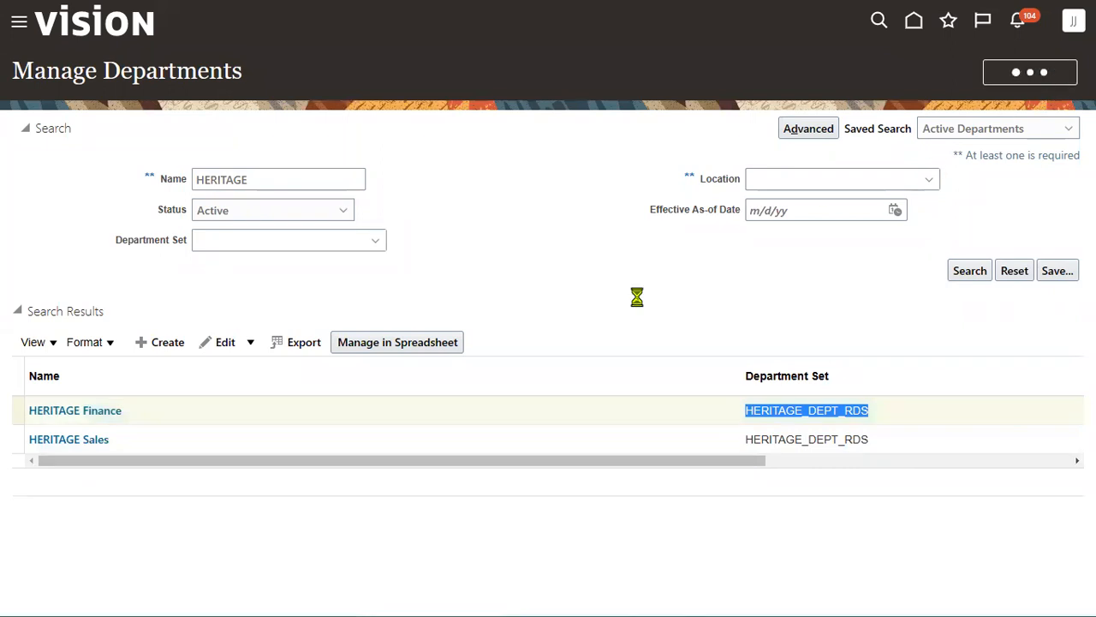
pyautogui.click(611, 119)
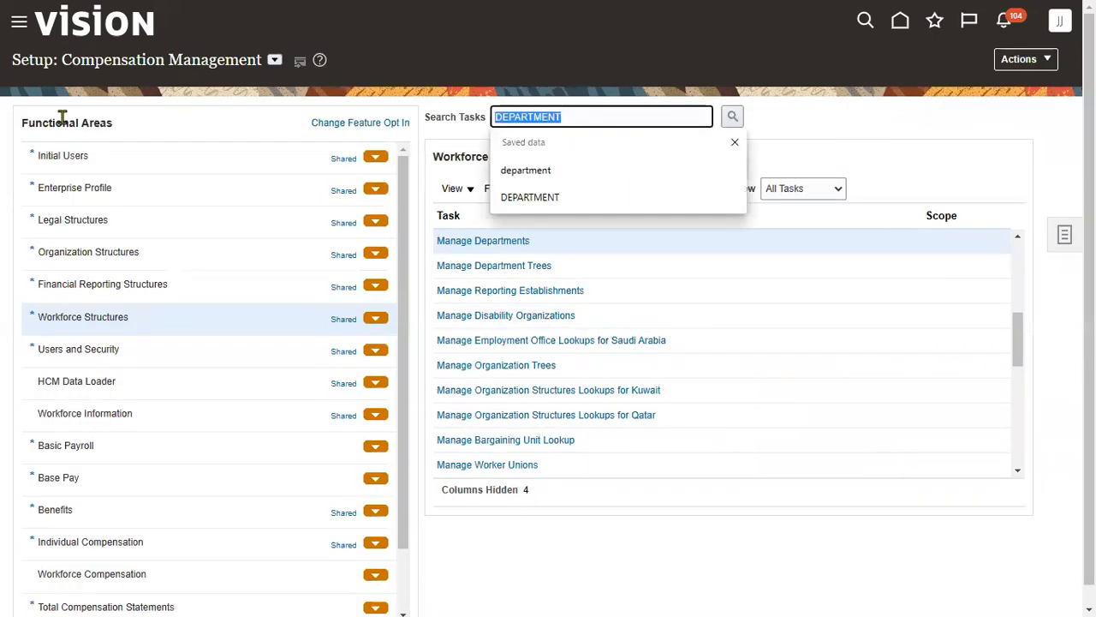
pyautogui.write('business unit')
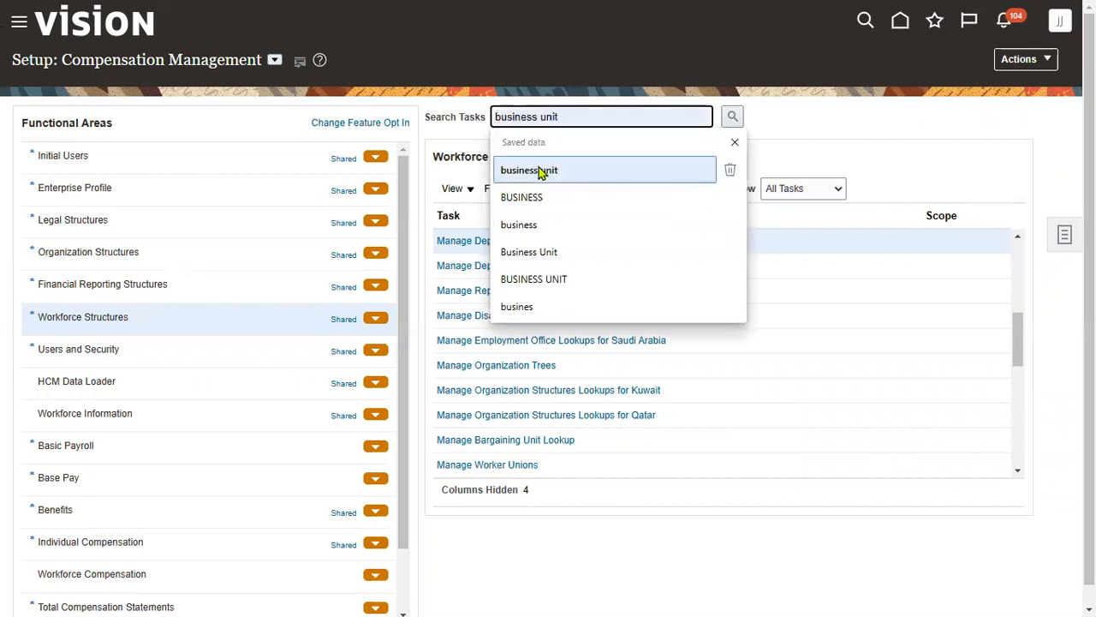
pyautogui.click(545, 172)
pyautogui.click(730, 120)
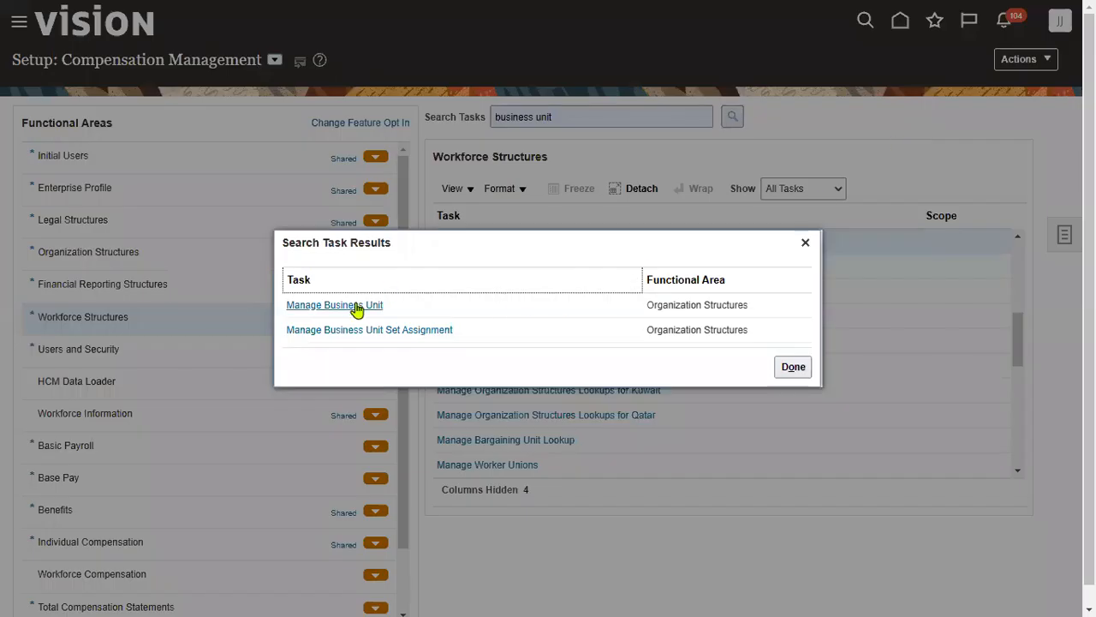
pyautogui.click(355, 306)
pyautogui.click(545, 266)
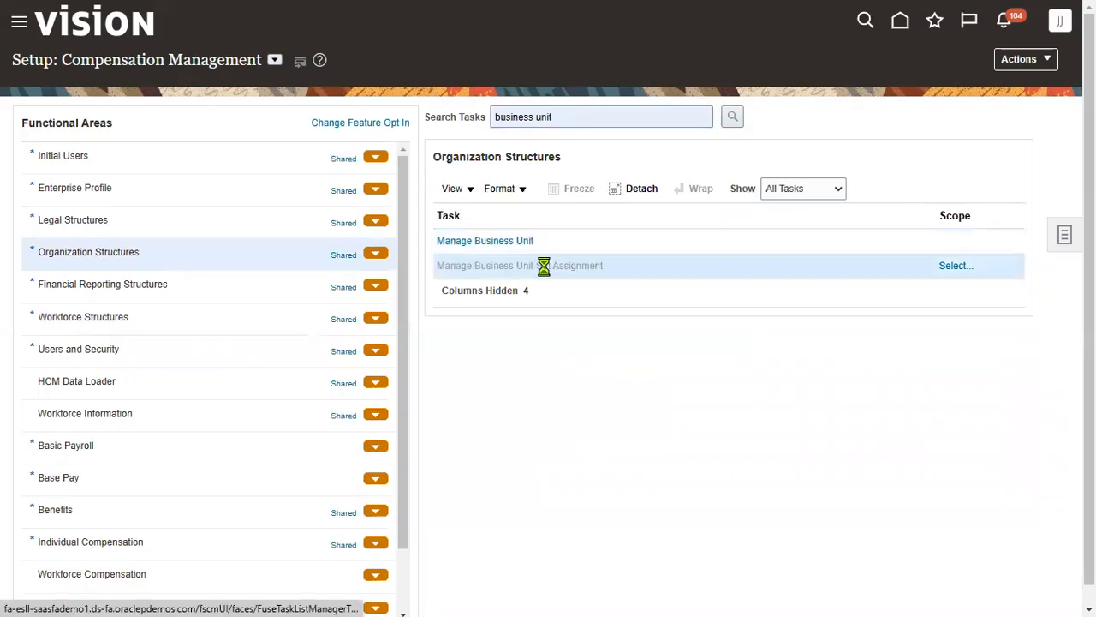
# - Set the task's Business Unit scope to Select and Add, reloading the page first
pyautogui.click(955, 266)
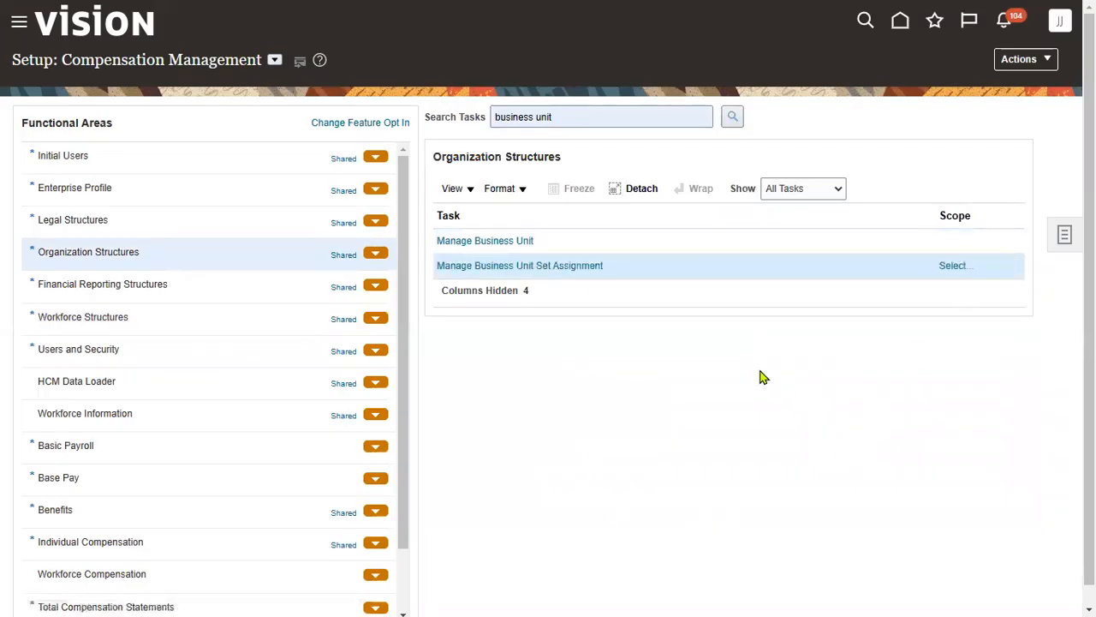
pyautogui.click(954, 267)
pyautogui.click(1049, 13)
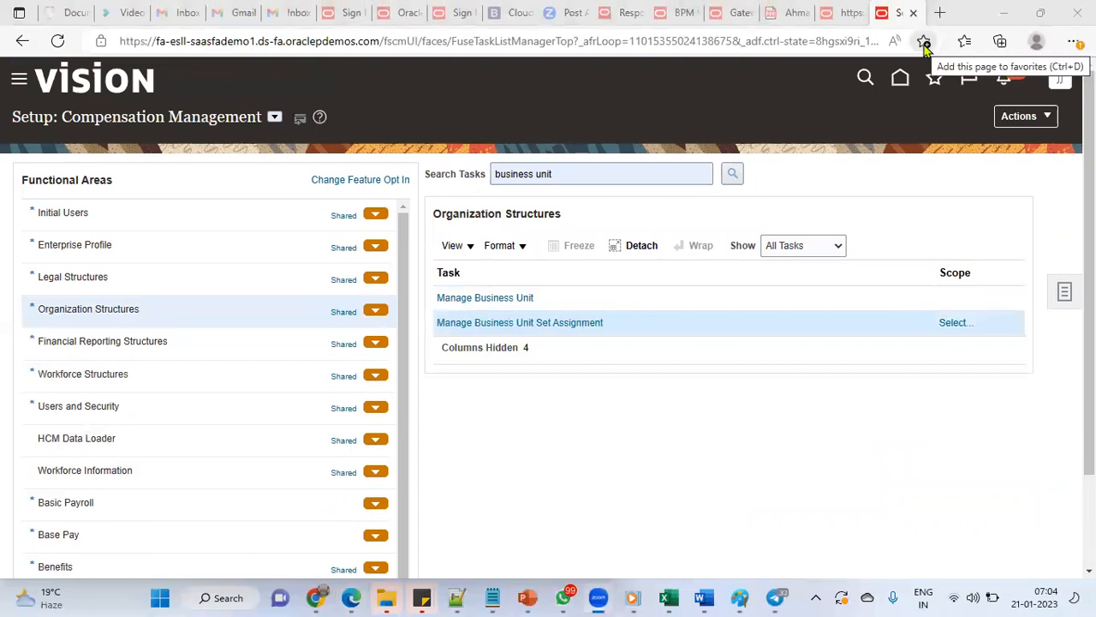
pyautogui.click(58, 41)
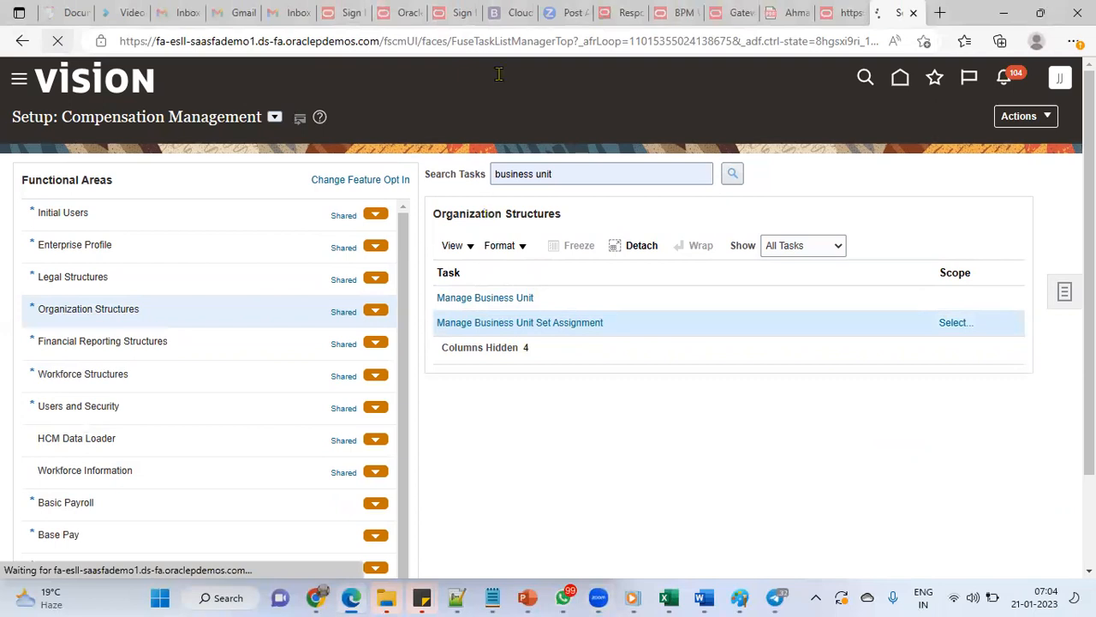
pyautogui.click(957, 324)
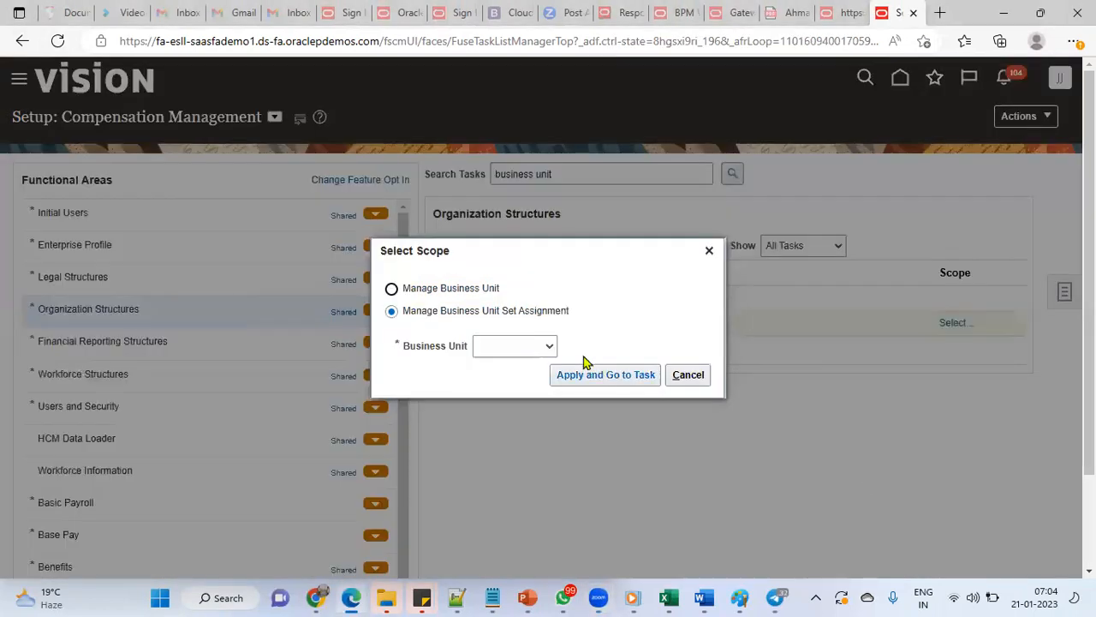
pyautogui.click(527, 347)
pyautogui.click(484, 388)
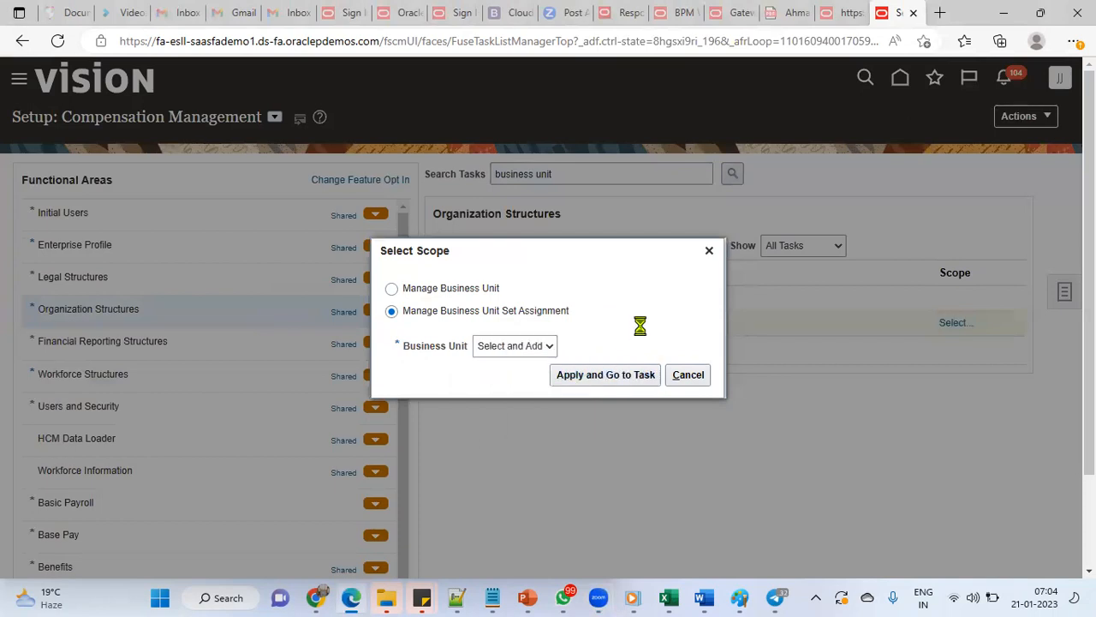
# - Search business units for HERITAGE and save HERITAGE_BU as the scope
pyautogui.click(1074, 41)
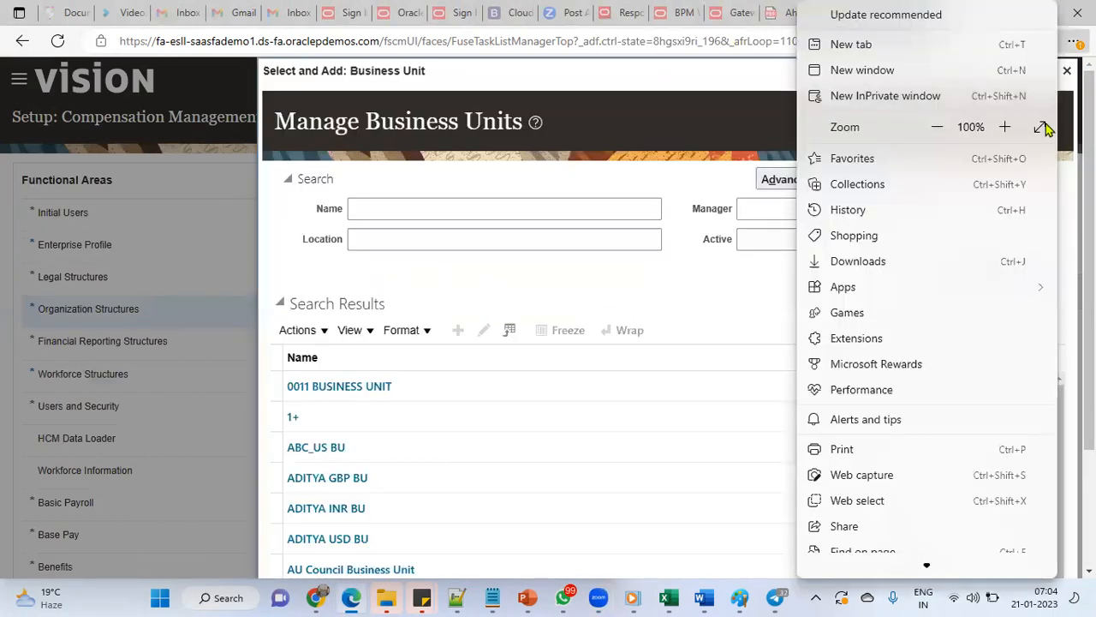
pyautogui.click(1042, 127)
pyautogui.click(502, 153)
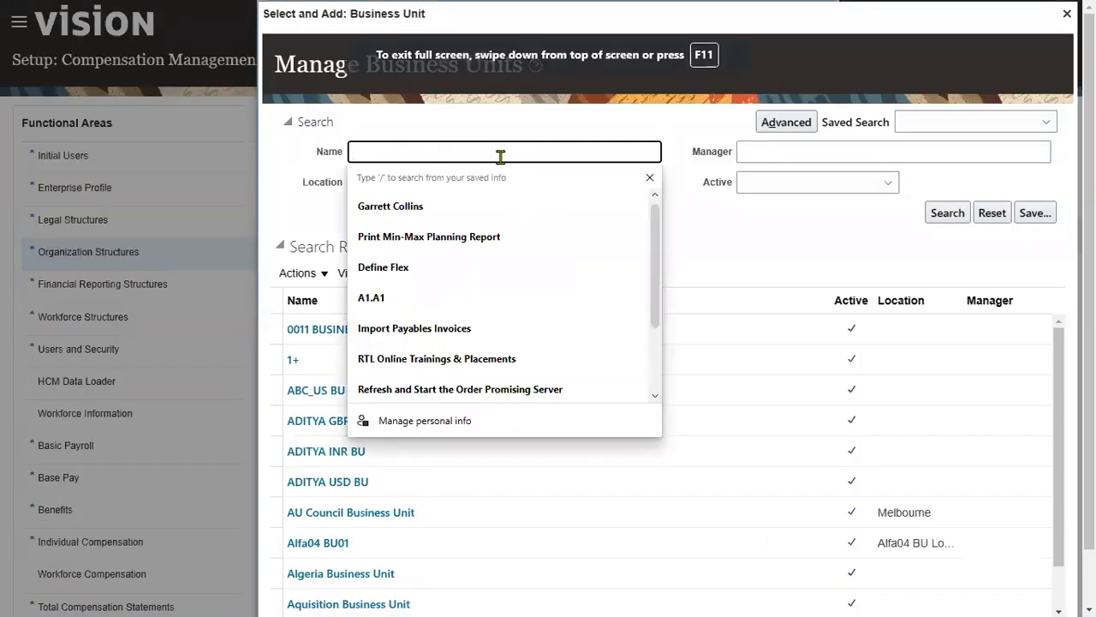
pyautogui.write('HERITAGE')
pyautogui.press('Return')
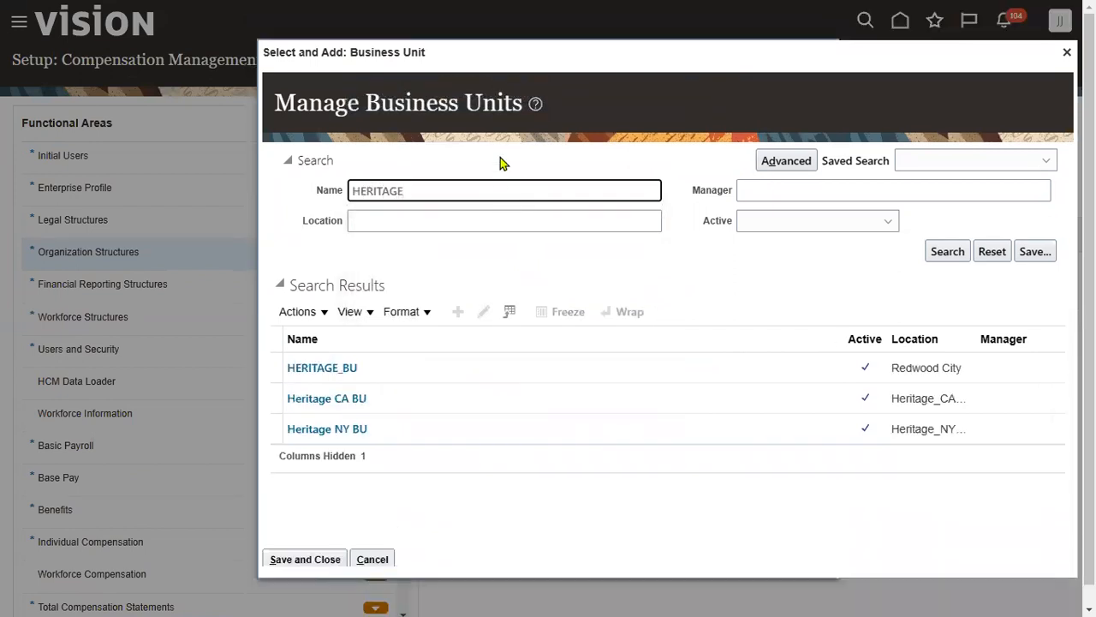
pyautogui.click(686, 369)
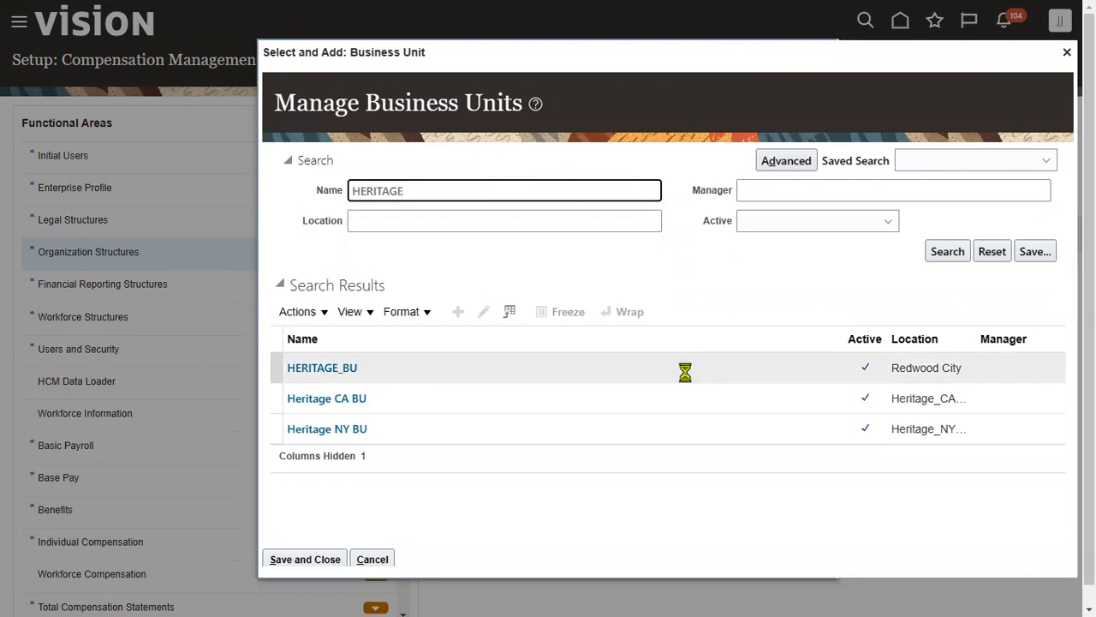
pyautogui.click(306, 559)
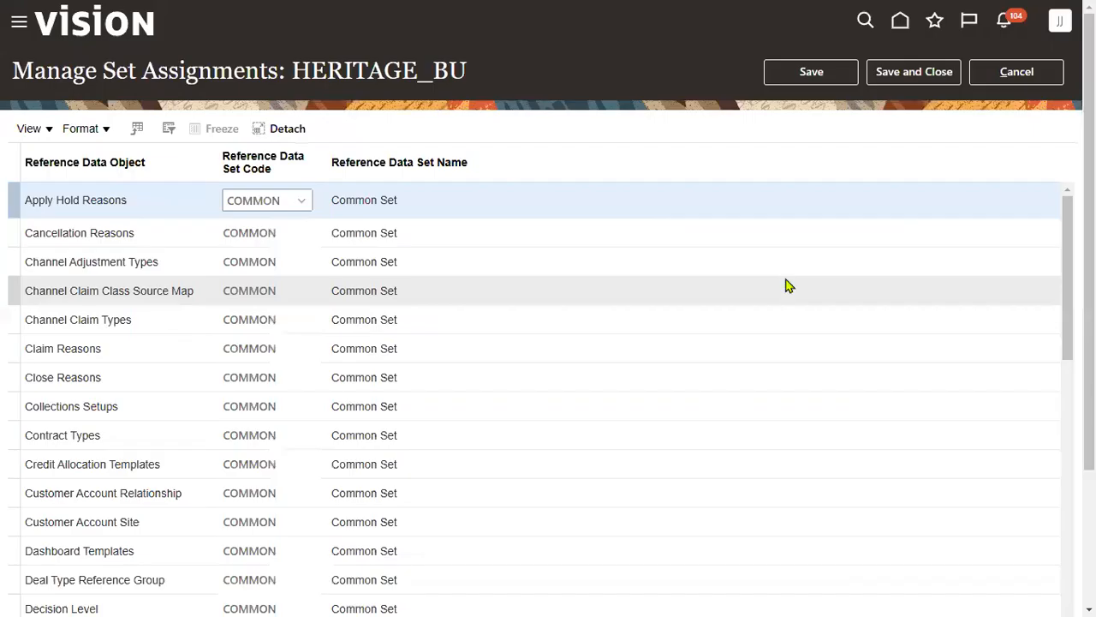
pyautogui.moveTo(291, 74); pyautogui.dragTo(478, 82)
pyautogui.moveTo(1088, 274); pyautogui.dragTo(1089, 339)
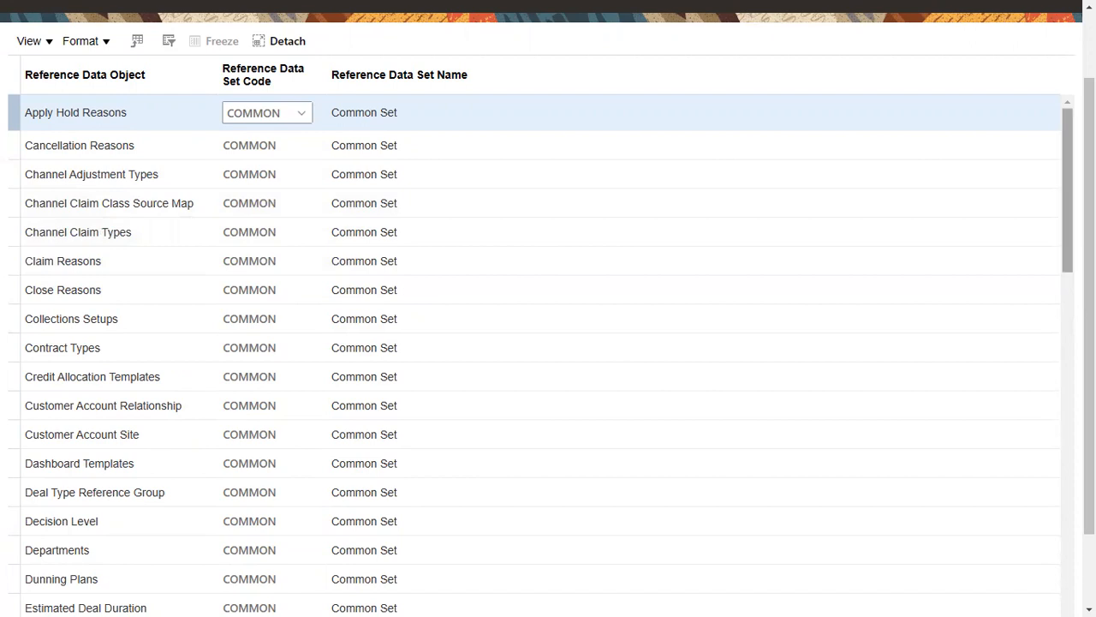
# - Assign HERITAGE_DEPT_RDS to the Departments row for HERITAGE_BU and save the assignments
pyautogui.moveTo(1067, 271); pyautogui.dragTo(1067, 294)
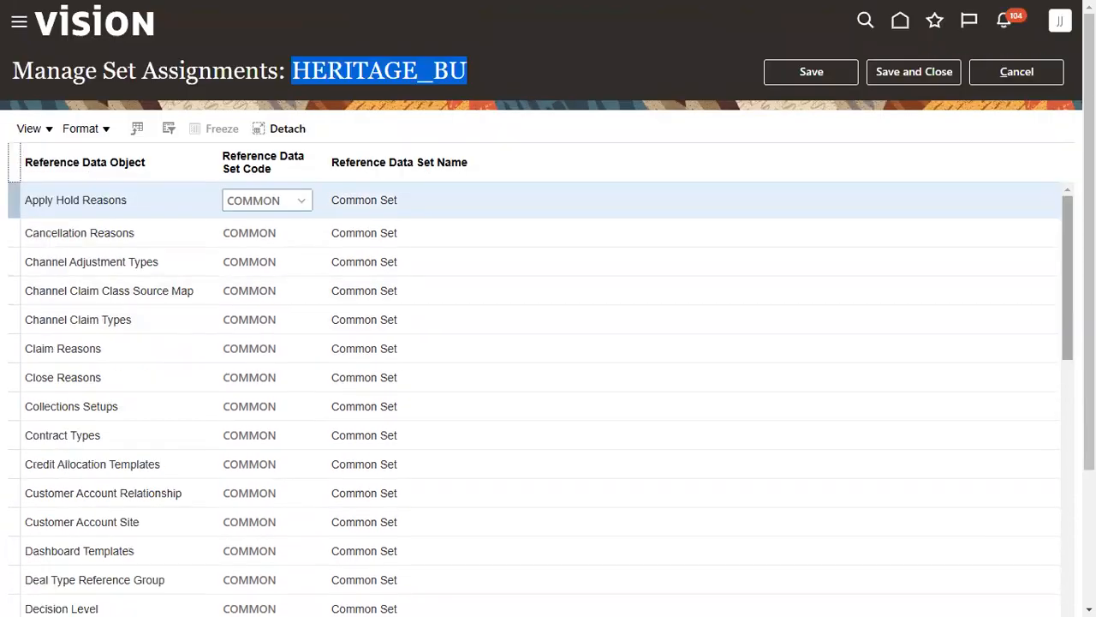
pyautogui.moveTo(1067, 276); pyautogui.dragTo(1067, 348)
pyautogui.click(214, 377)
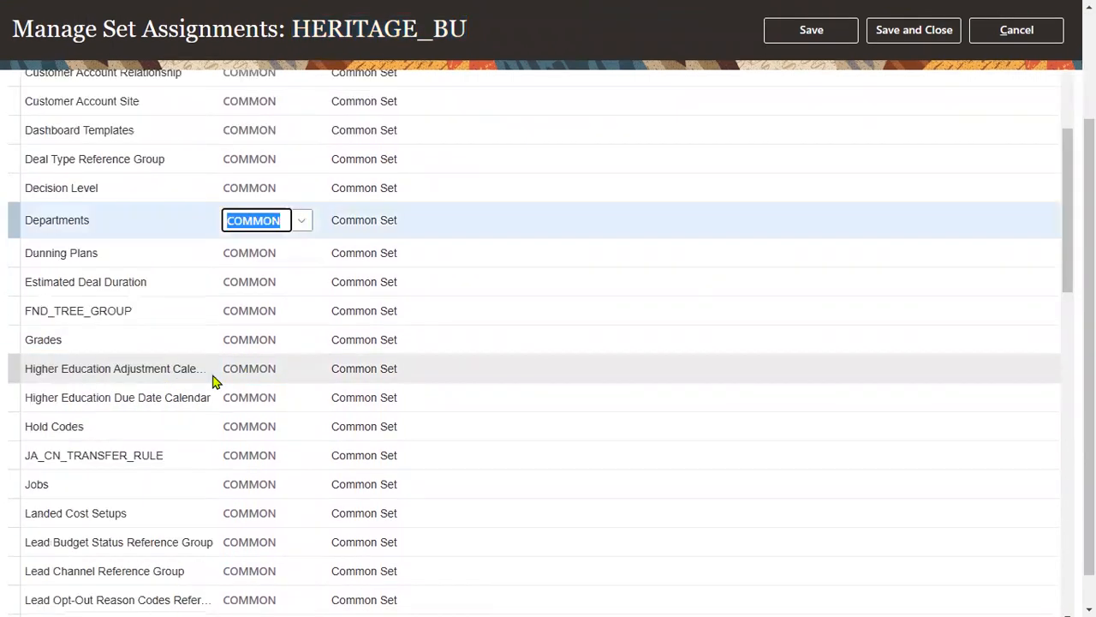
pyautogui.write('H')
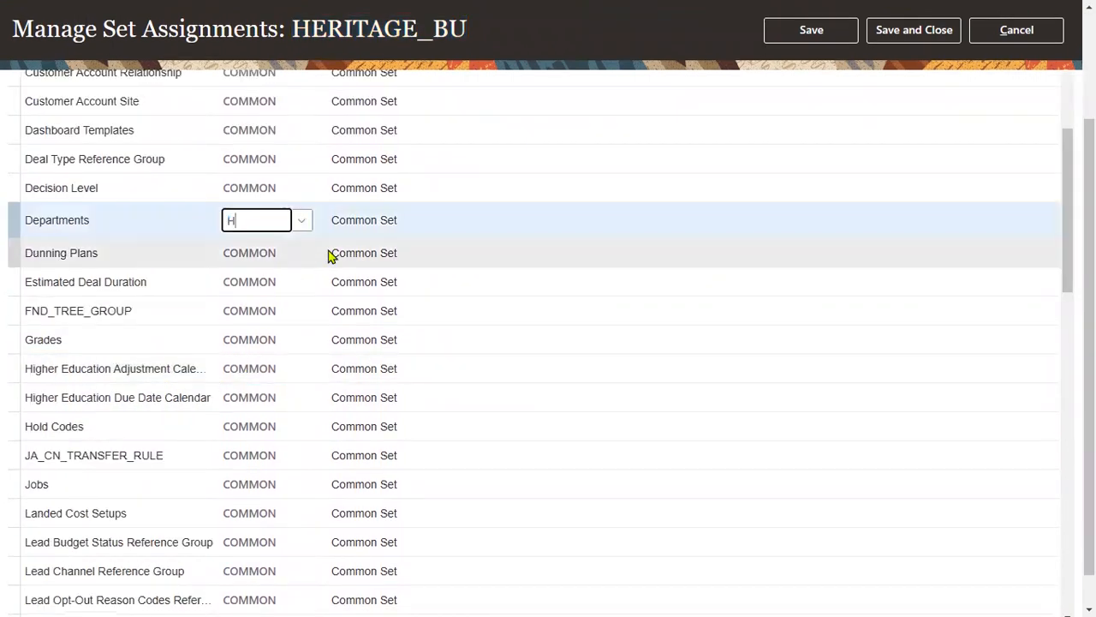
pyautogui.write('ERI')
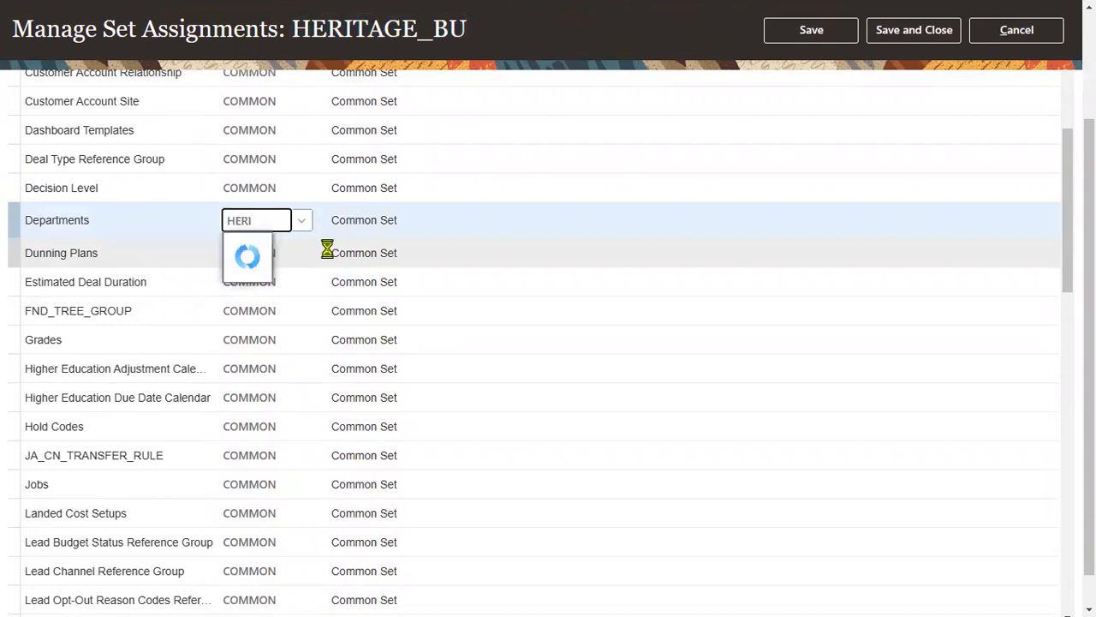
pyautogui.click(331, 248)
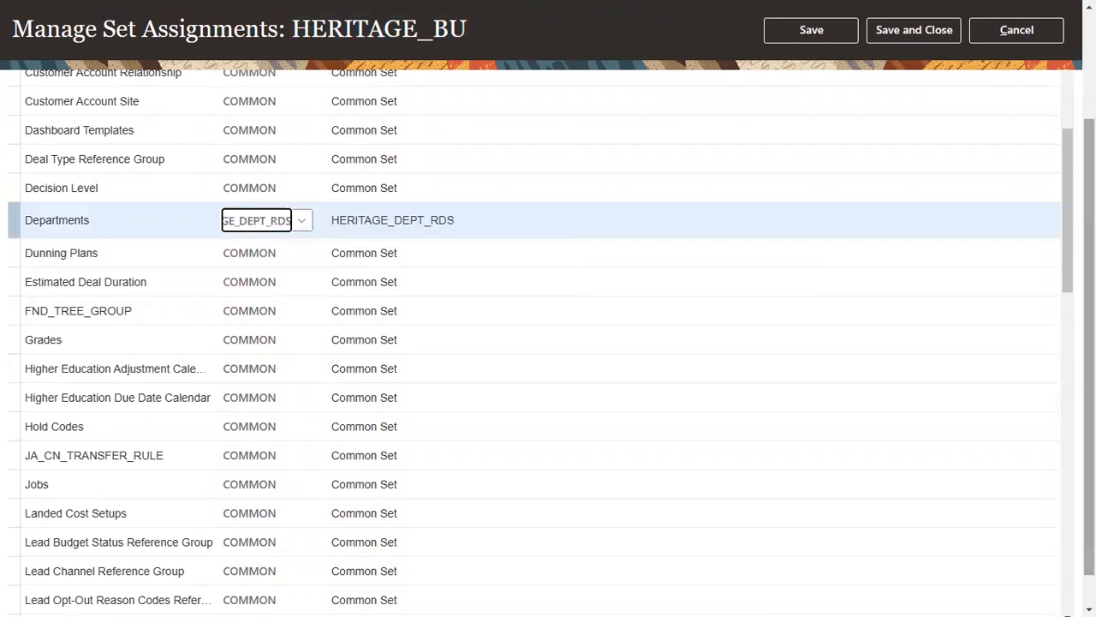
pyautogui.moveTo(1090, 291); pyautogui.dragTo(1090, 180)
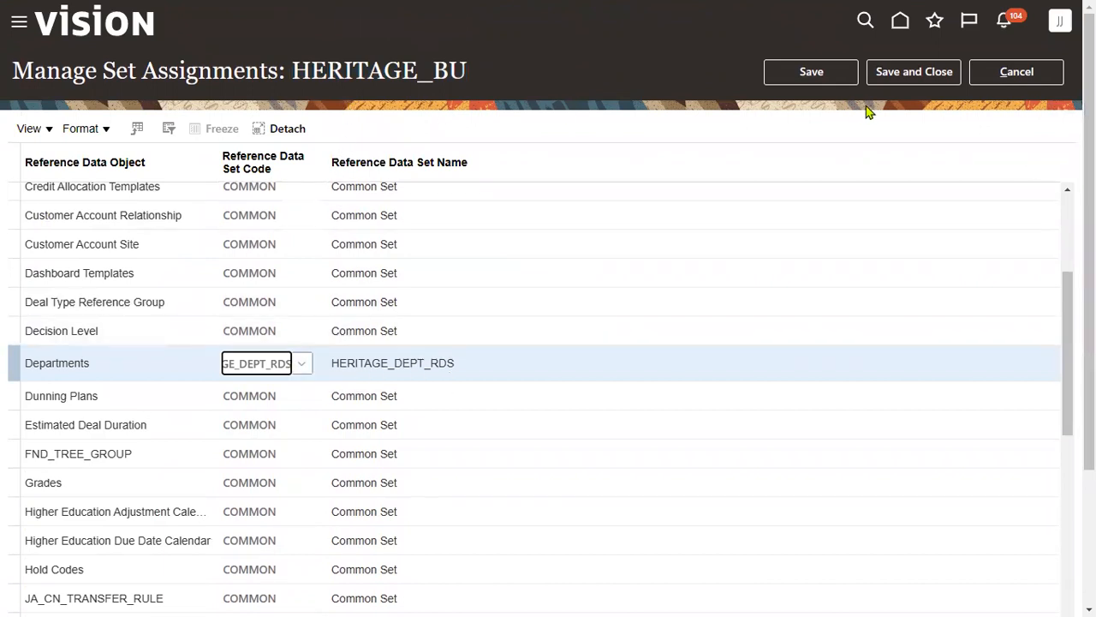
pyautogui.click(886, 76)
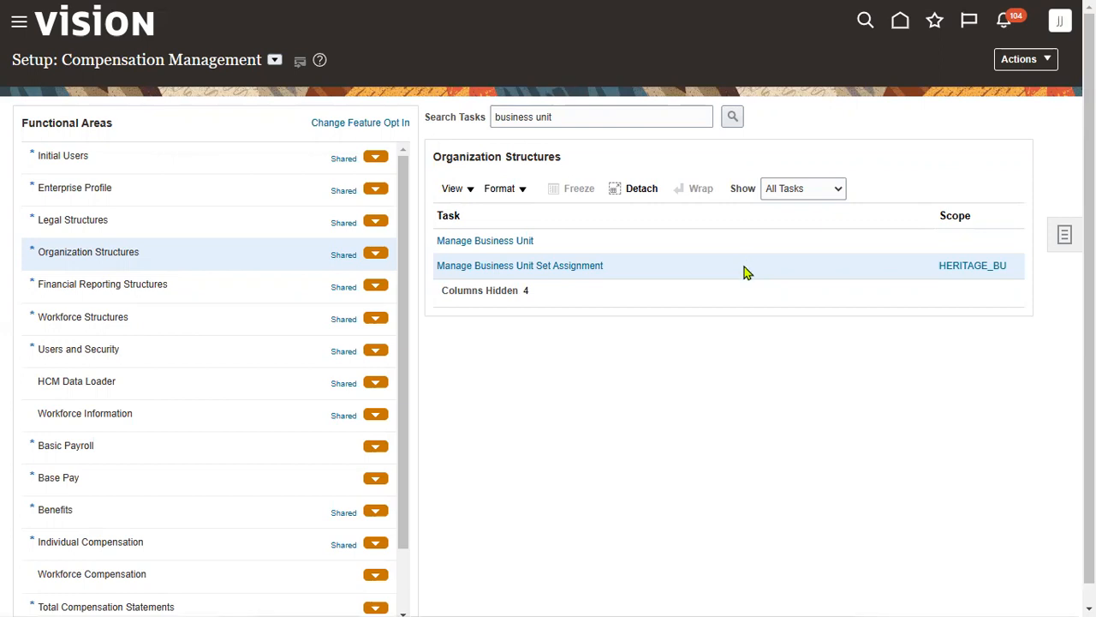
pyautogui.hotkey('alt', 'Tab')
# - Highlight the Define Jobs-Mandatory row yellow on the Global_HR sheet
pyautogui.click(137, 548)
pyautogui.scroll(-3, 261, 453)
pyautogui.moveTo(53, 268); pyautogui.dragTo(89, 269)
pyautogui.click(205, 94)
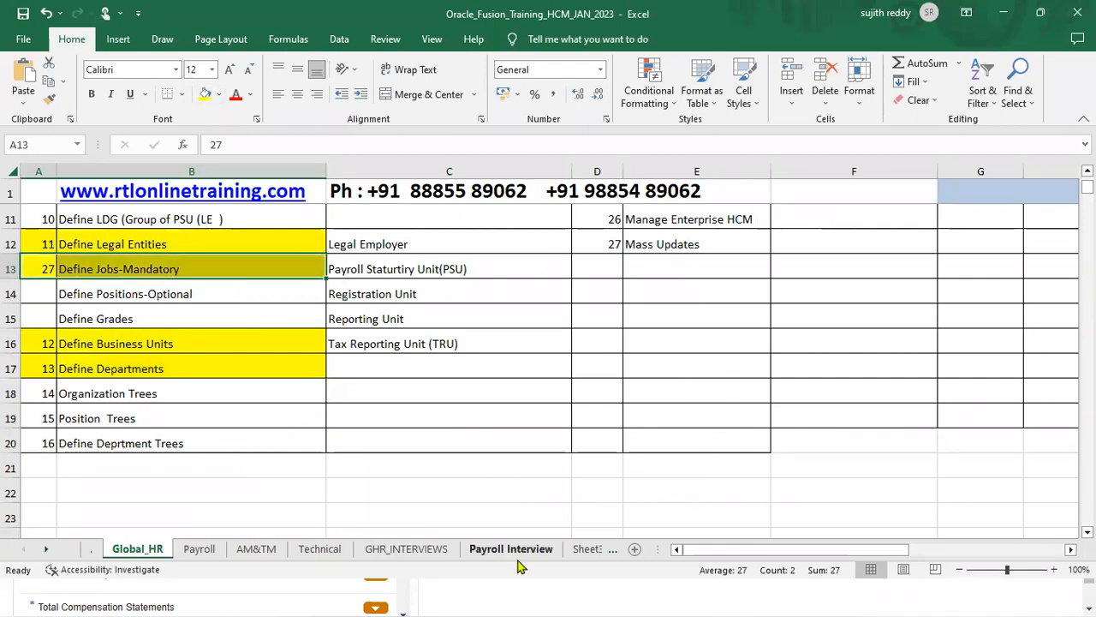
# - Search setup tasks for job and go to the Manage Job task
pyautogui.click(518, 591)
pyautogui.click(578, 118)
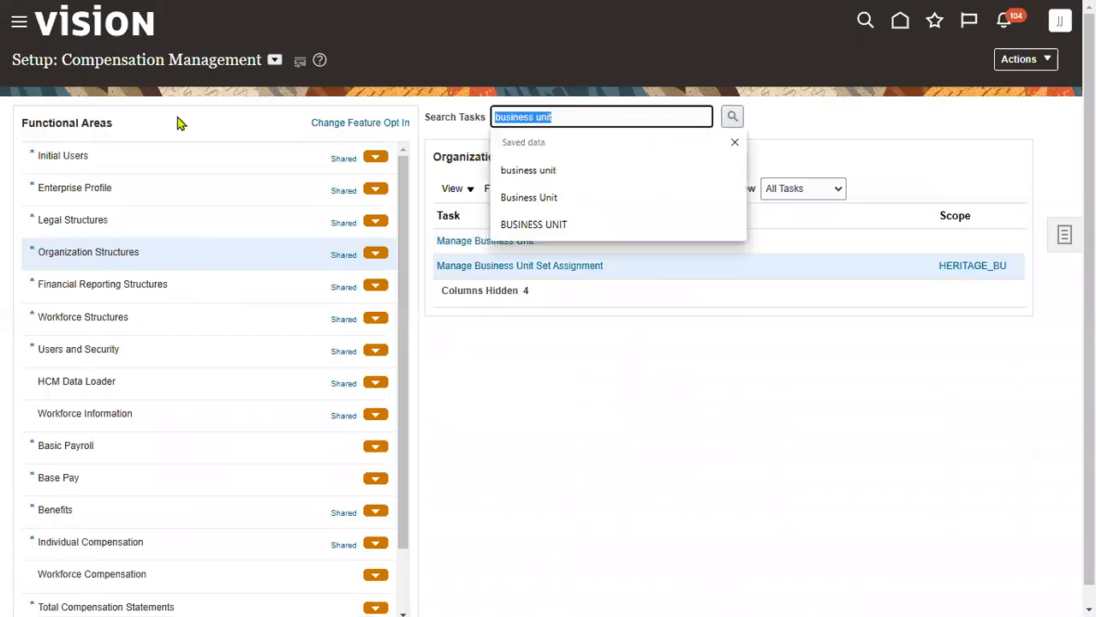
pyautogui.write('job')
pyautogui.press('Return')
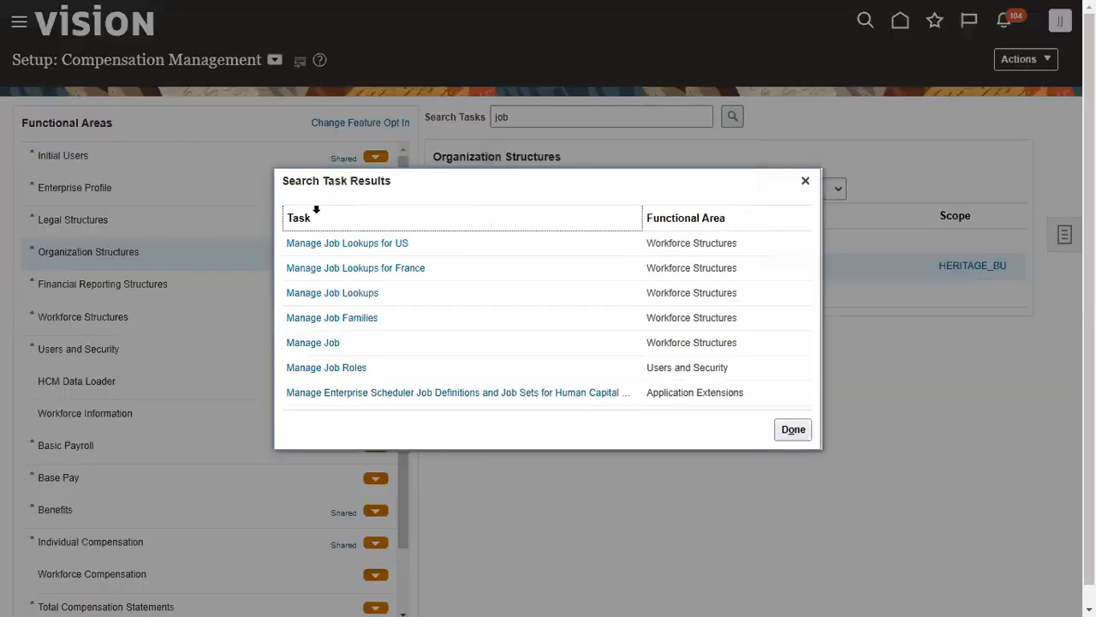
pyautogui.click(324, 344)
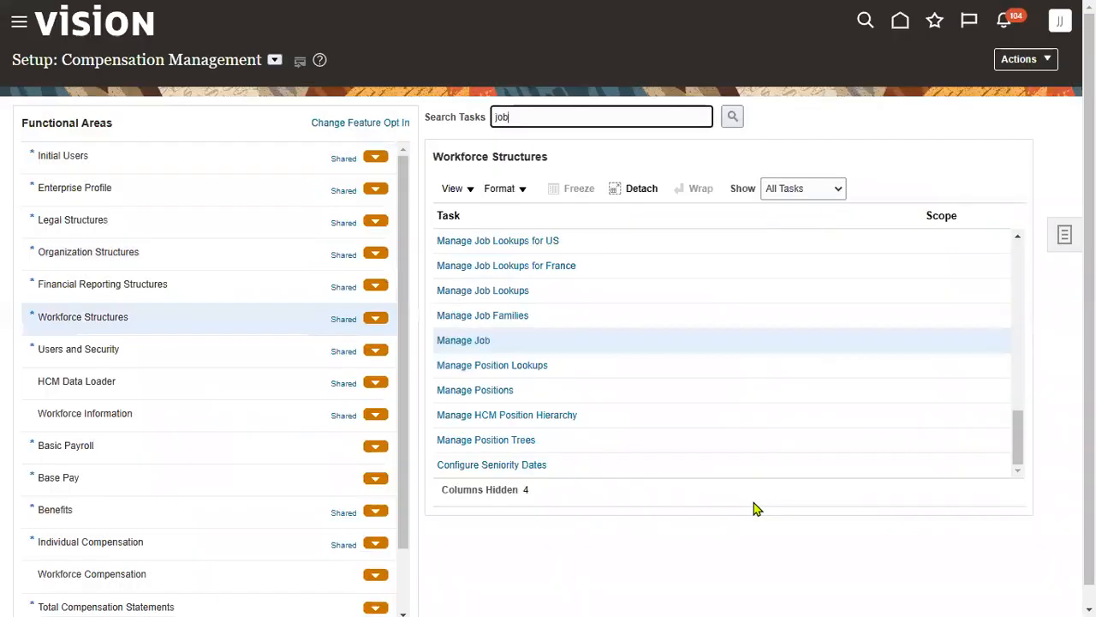
# - Search tasks for reference data and open Manage Reference Data Sets
pyautogui.click(607, 114)
pyautogui.write('reference data')
pyautogui.press('Return')
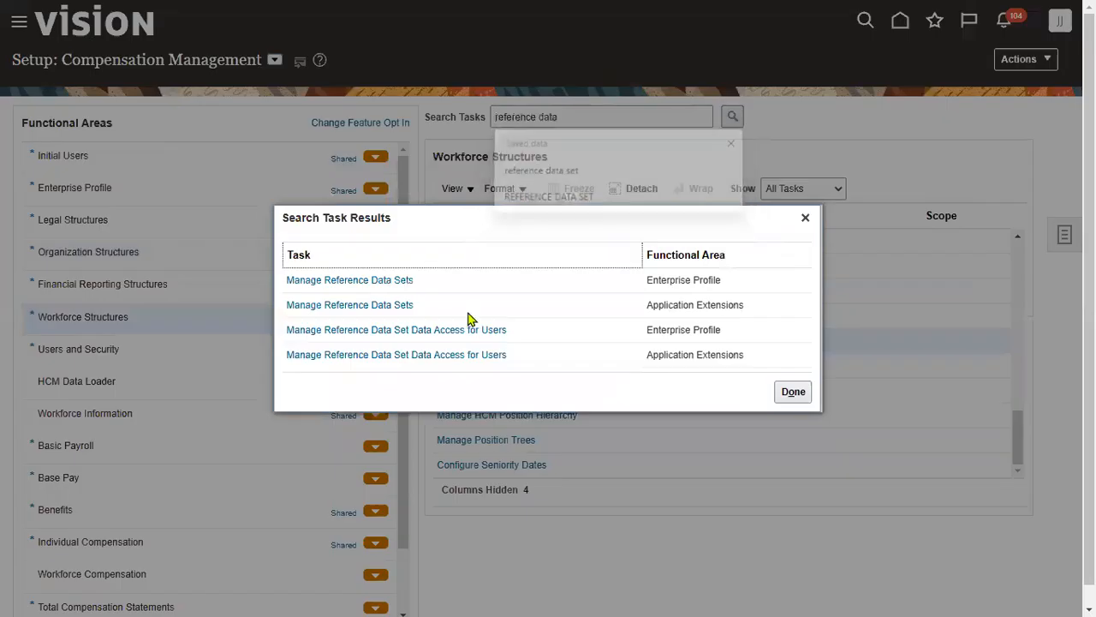
pyautogui.click(367, 281)
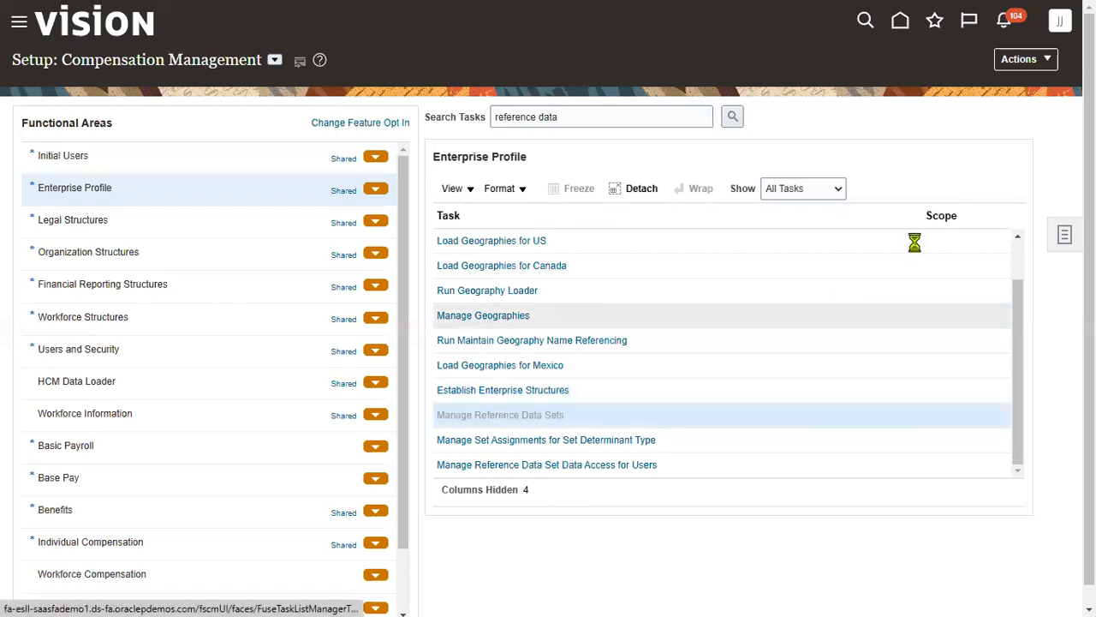
pyautogui.click(206, 122)
# - Search set codes for HERIT, then add a row with set code HERITAGE_JOB_RDS
pyautogui.write('HERIT')
pyautogui.press('Return')
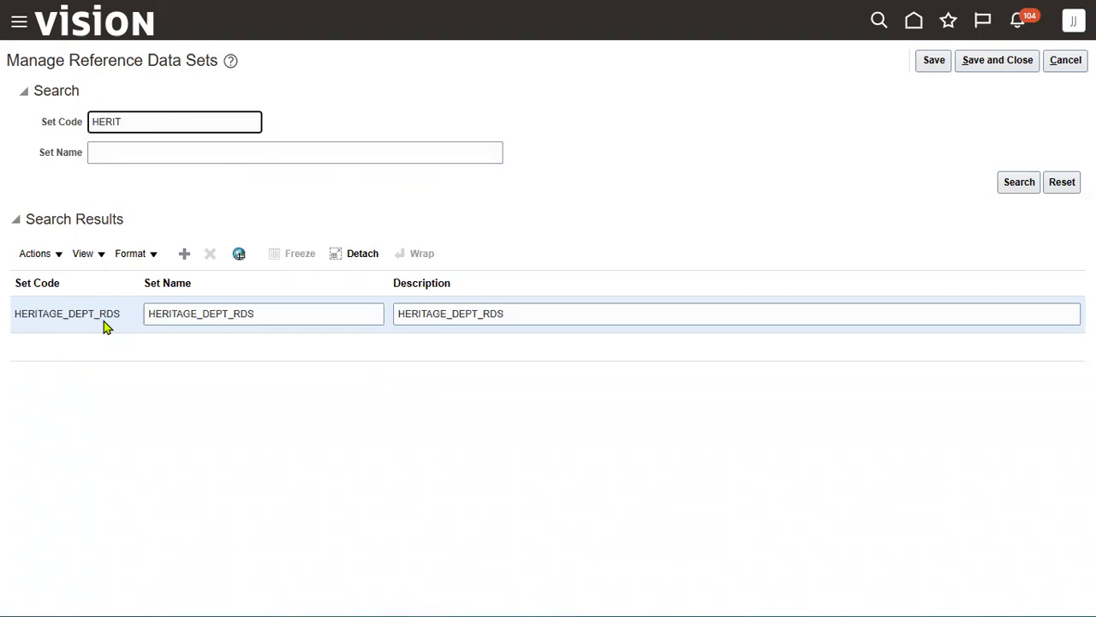
pyautogui.click(186, 256)
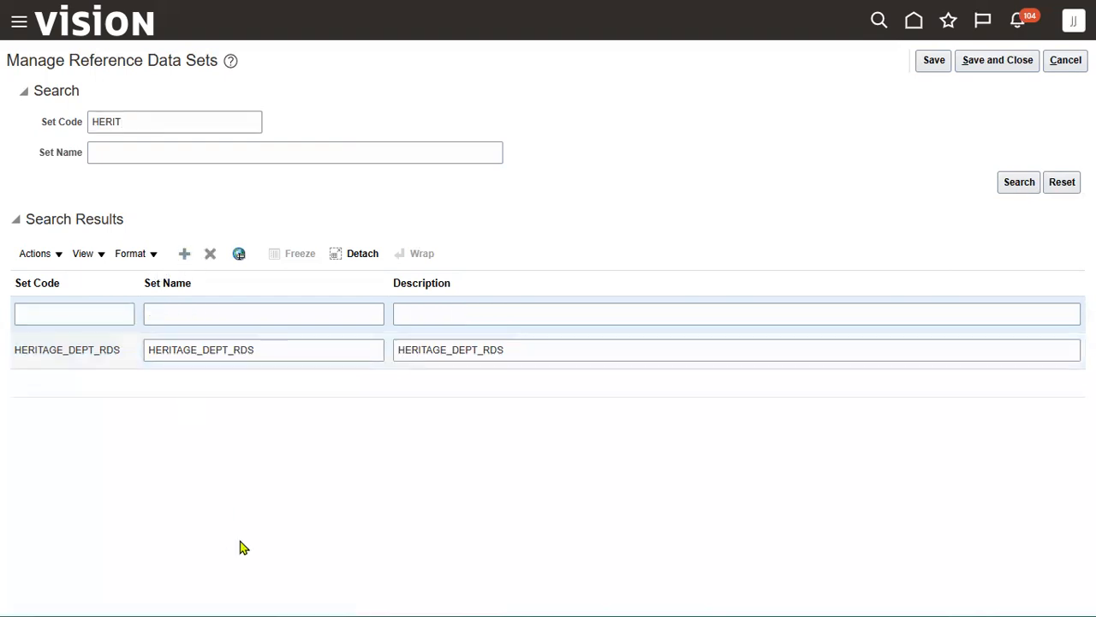
pyautogui.click(94, 316)
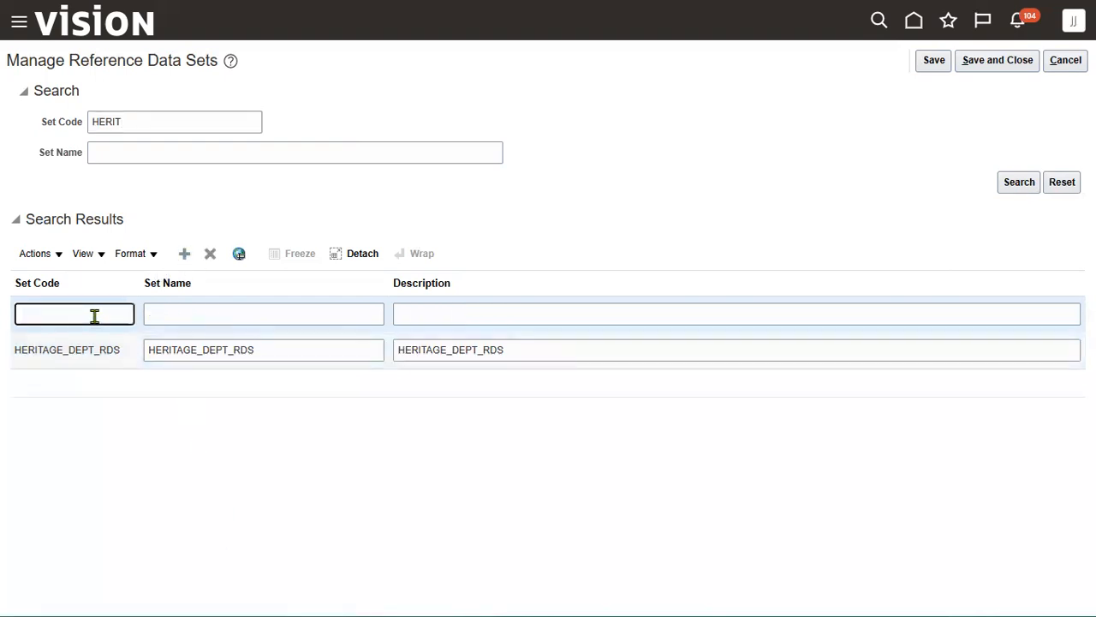
pyautogui.write('HERITAGE_JOB_RDS')
# - Copy HERITAGE_JOB_RDS into Set Name and Description, then save and close
pyautogui.hotkey('ctrl', 'a')
pyautogui.hotkey('ctrl', 'c')
pyautogui.press('Tab')
pyautogui.hotkey('ctrl', 'v')
pyautogui.press('Tab')
pyautogui.hotkey('ctrl', 'v')
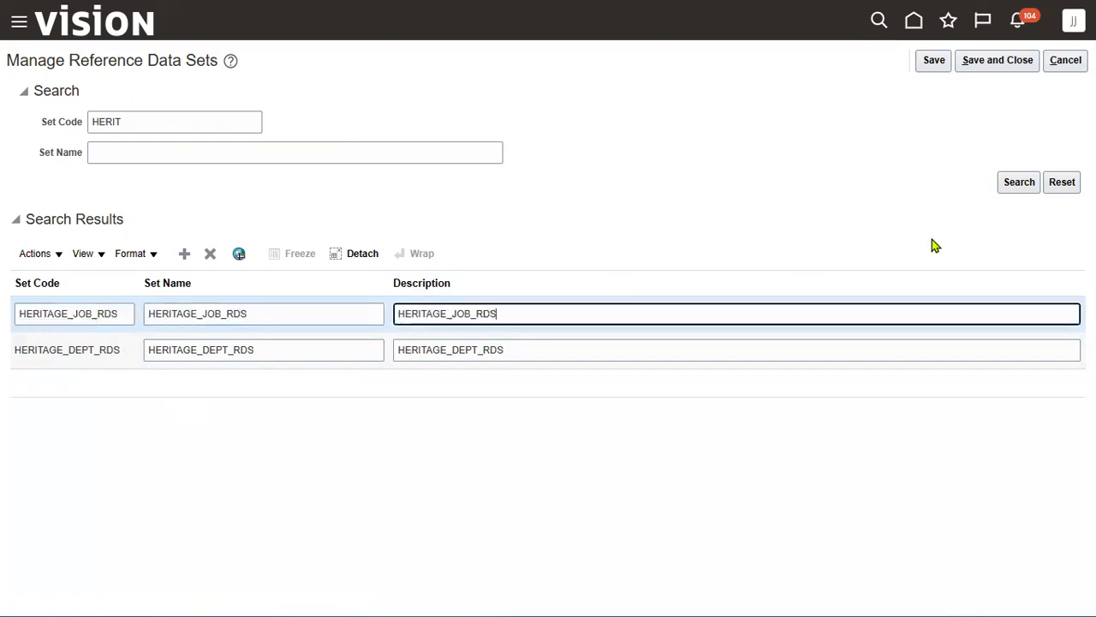
pyautogui.click(1020, 62)
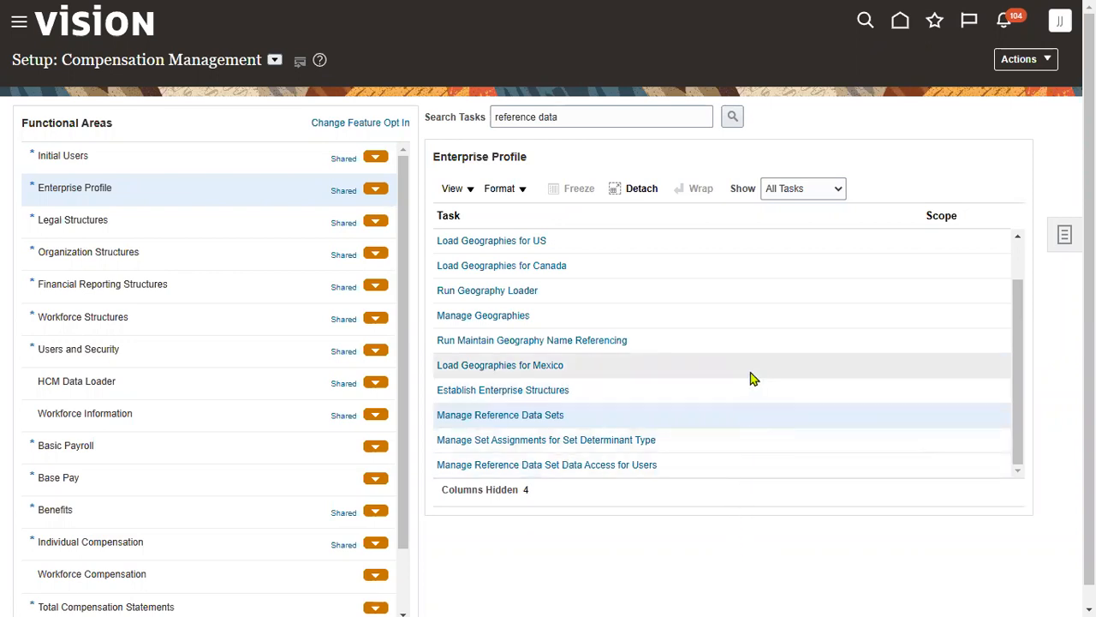
# - Search tasks for JOB, open Manage Job and begin creating a new job
pyautogui.tripleClick(571, 115)
pyautogui.write('JOB')
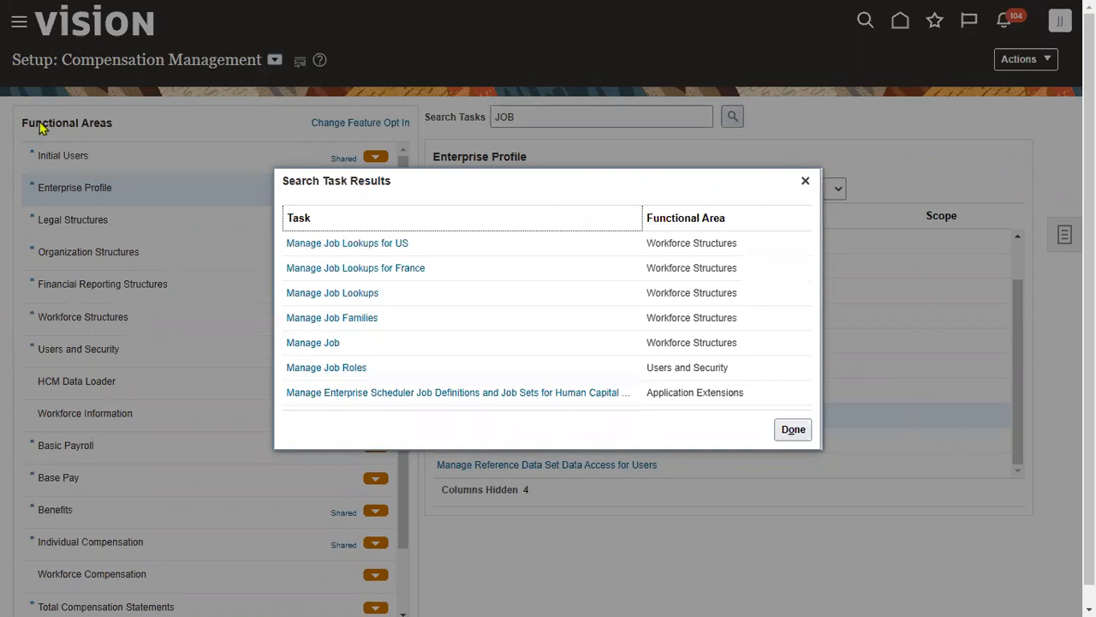
pyautogui.click(315, 345)
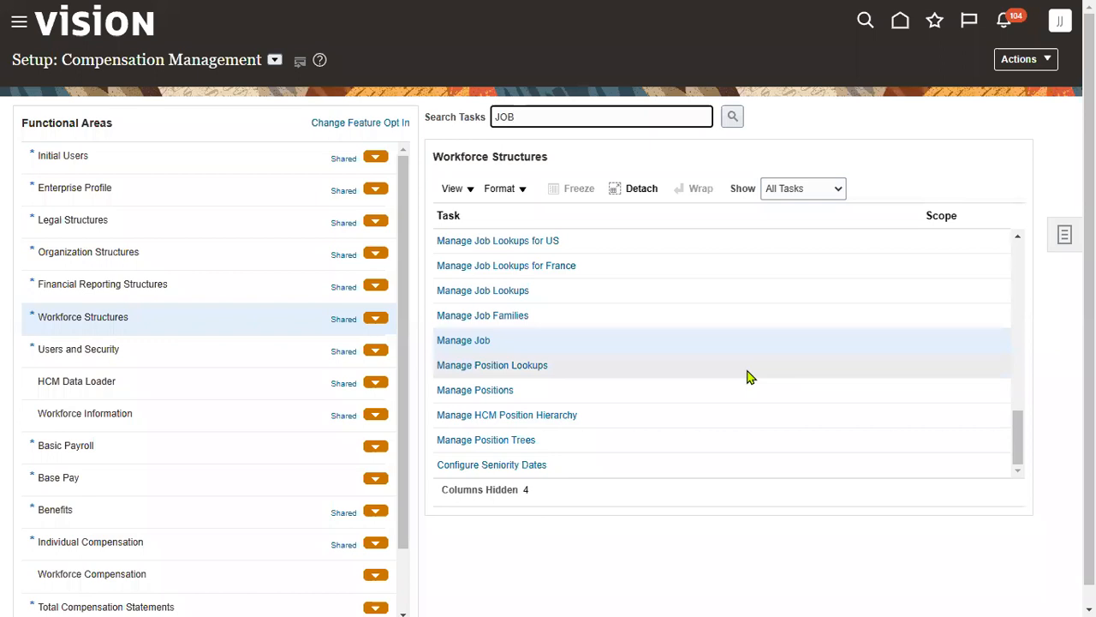
pyautogui.click(480, 341)
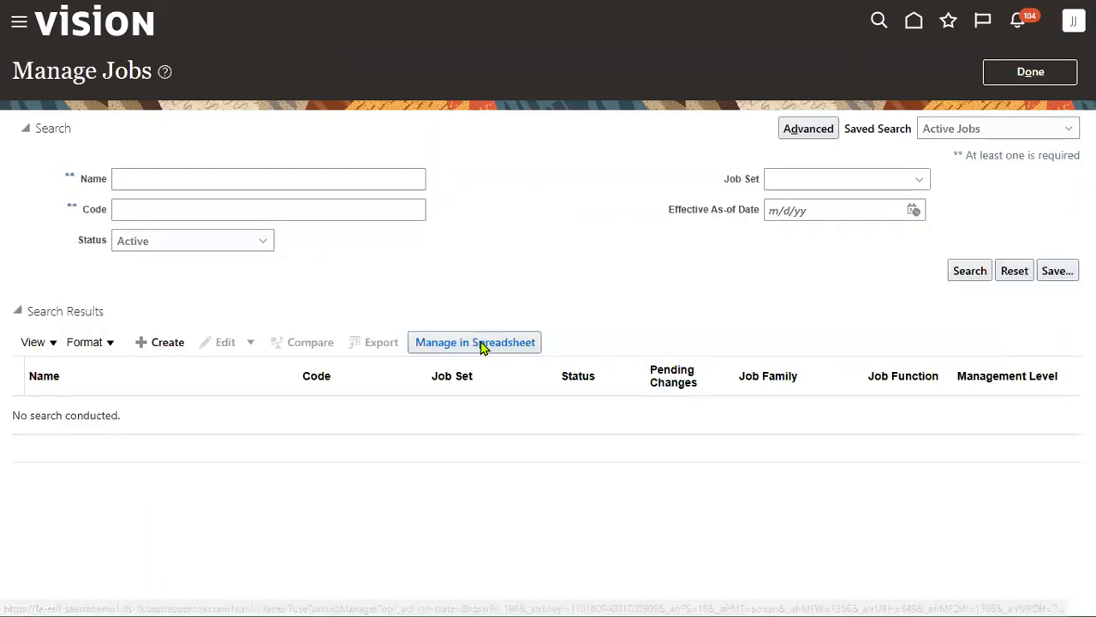
pyautogui.click(171, 343)
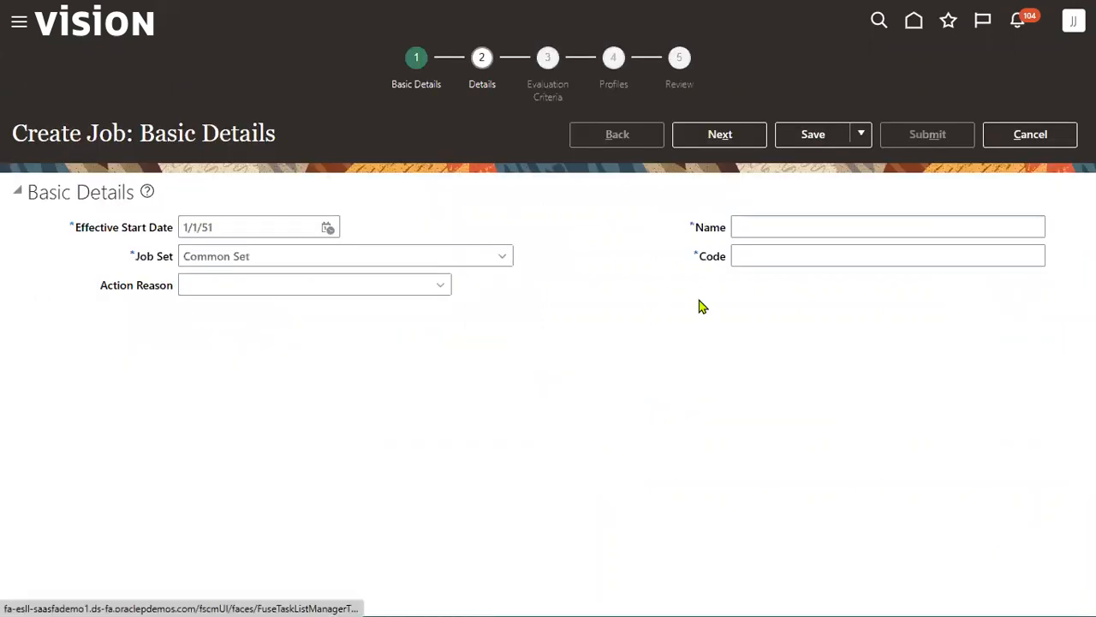
# - Set Job Set HERITAGE_JOB_RDS and enter HERITAGE Manager as both name and code
pyautogui.click(487, 249)
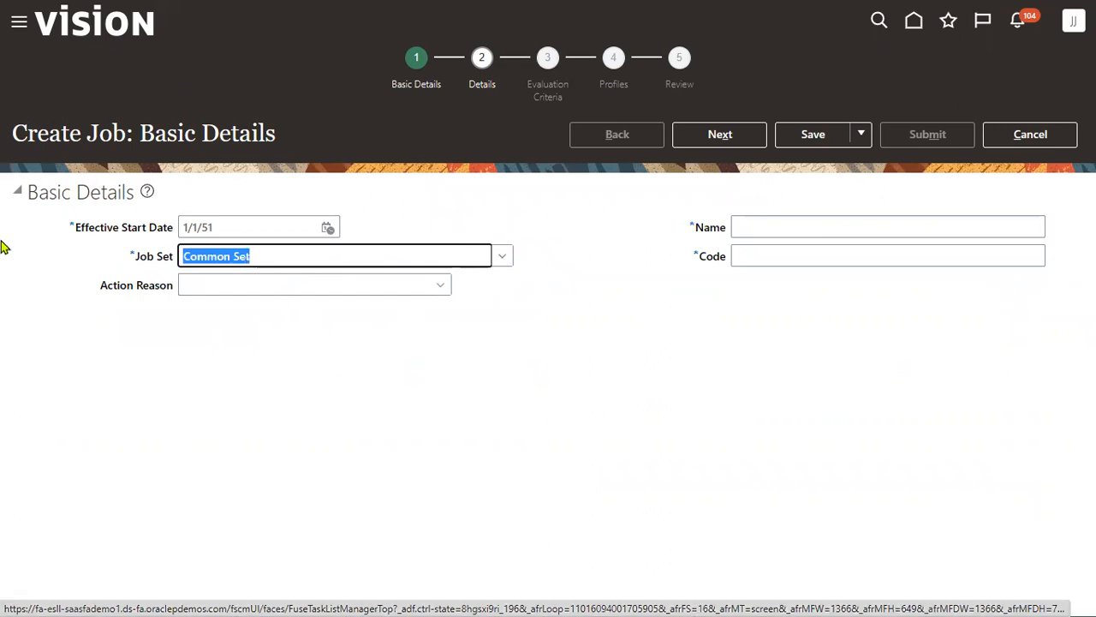
pyautogui.write('HER')
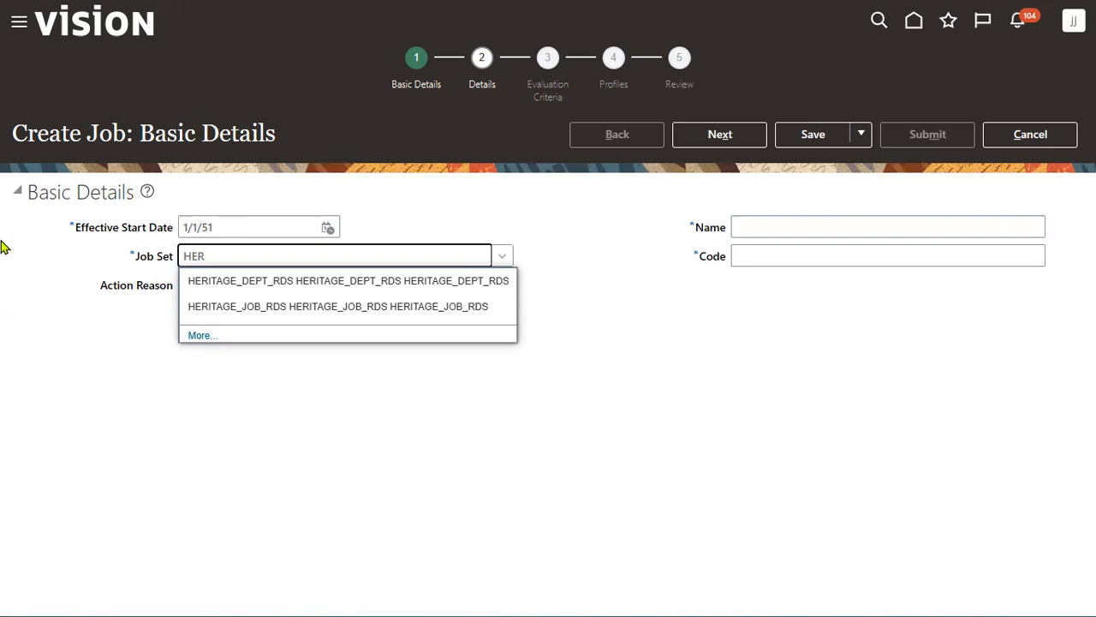
pyautogui.click(437, 308)
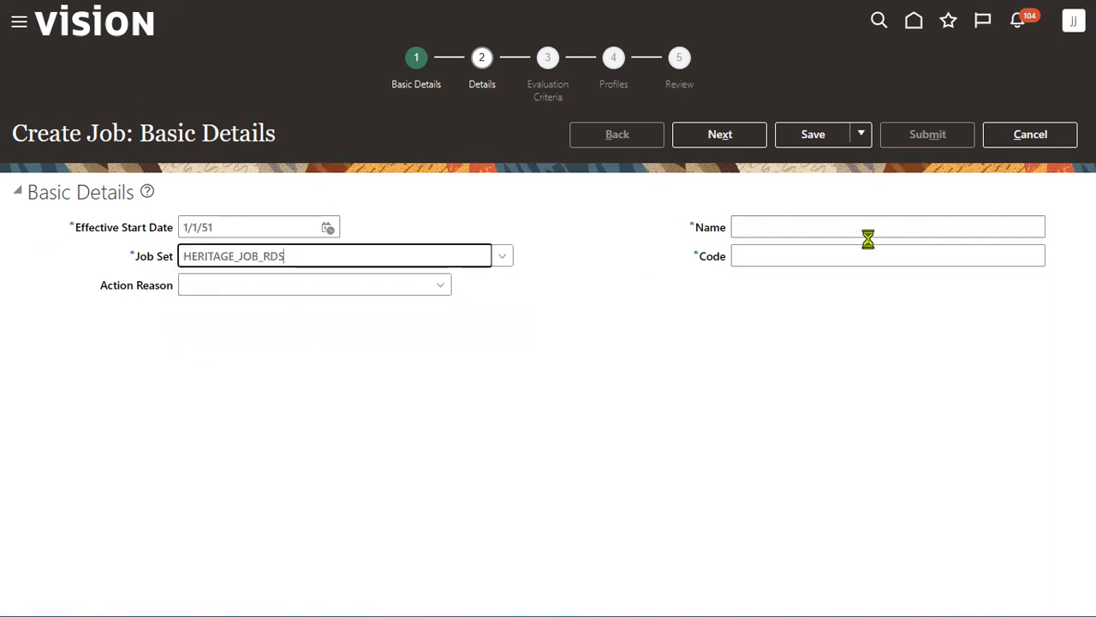
pyautogui.click(871, 227)
pyautogui.write('HERITAG')
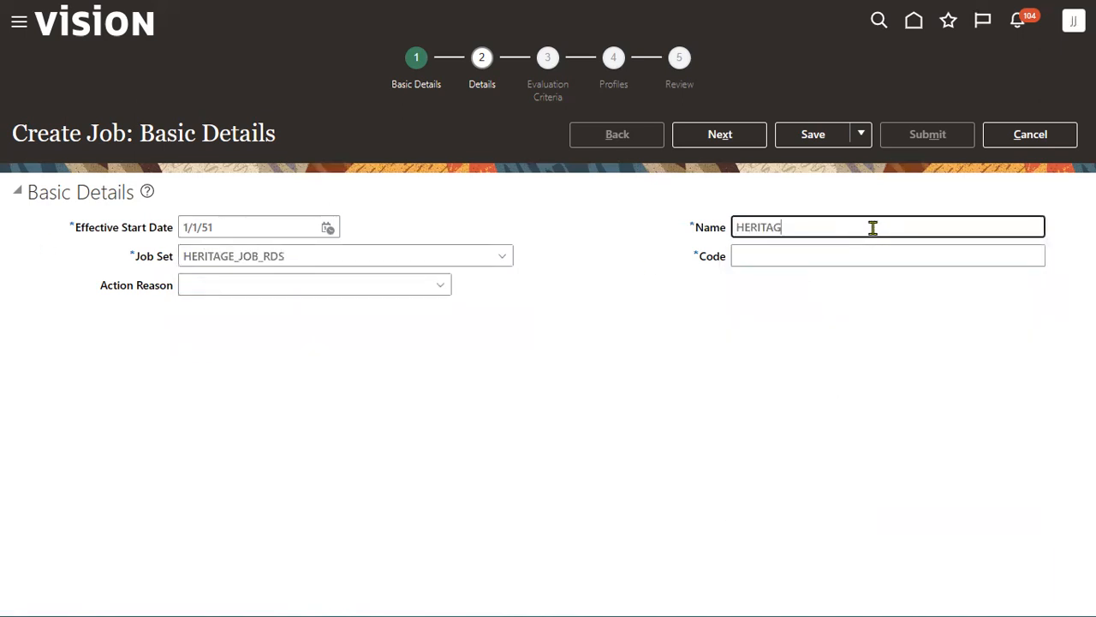
pyautogui.press('BackSpace')
pyautogui.write('GE Manager')
pyautogui.hotkey('ctrl', 'a')
pyautogui.hotkey('ctrl', 'c')
pyautogui.press('Tab')
pyautogui.hotkey('ctrl', 'v')
# - On the Job Details step, mark the job Full time and Regular
pyautogui.click(733, 139)
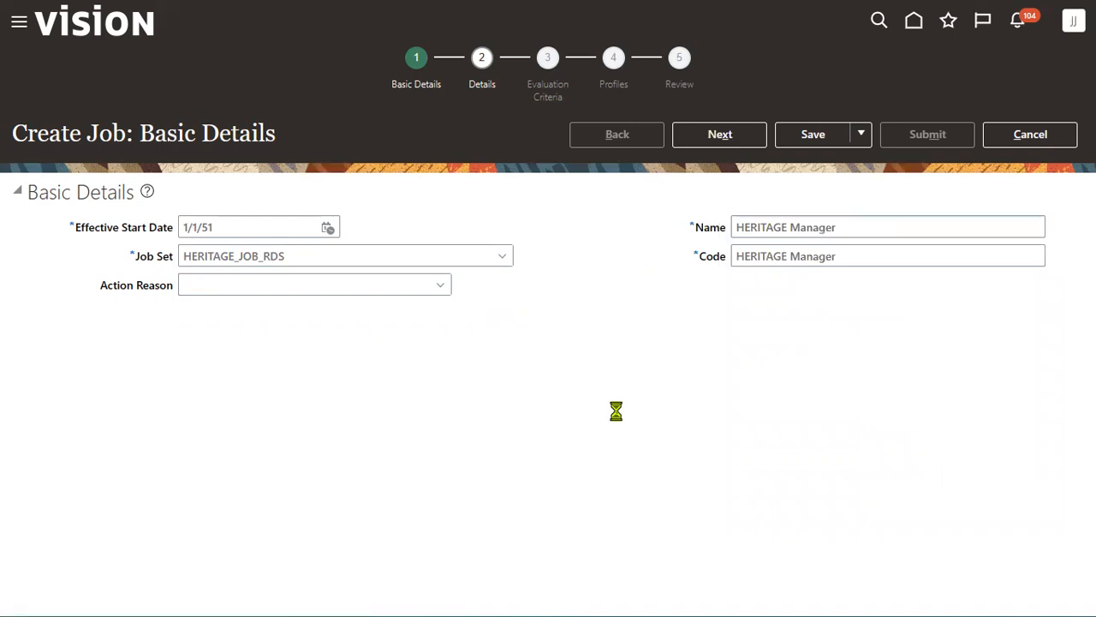
pyautogui.click(214, 312)
pyautogui.click(223, 358)
pyautogui.click(247, 343)
pyautogui.click(230, 385)
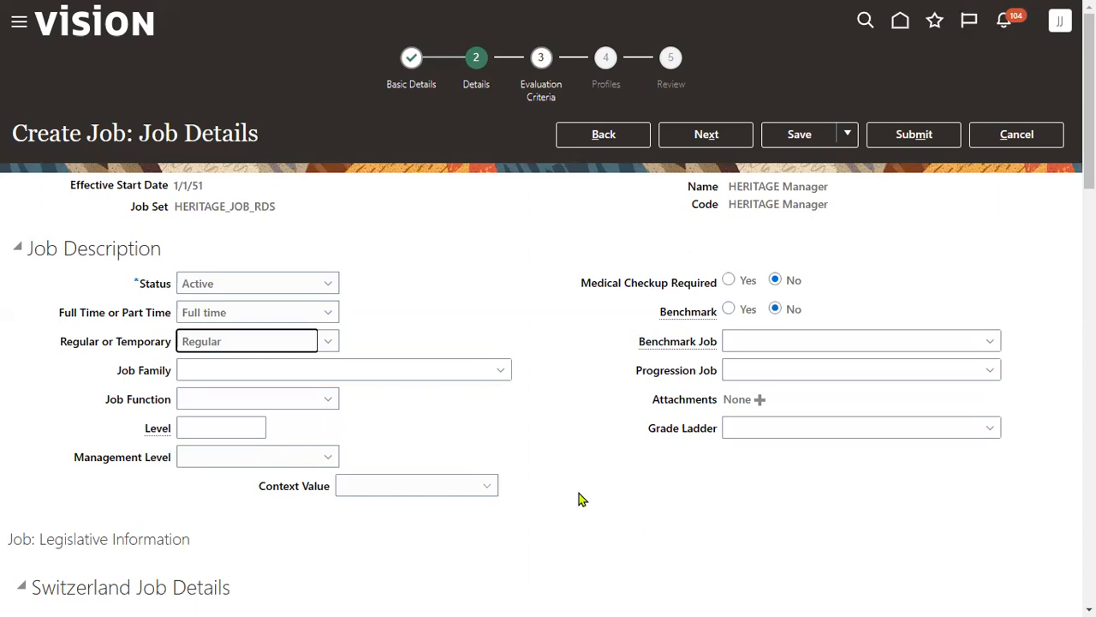
# - Advance the HERITAGE Manager job through Evaluation Criteria and Profiles to Review, then submit and confirm it
pyautogui.click(708, 133)
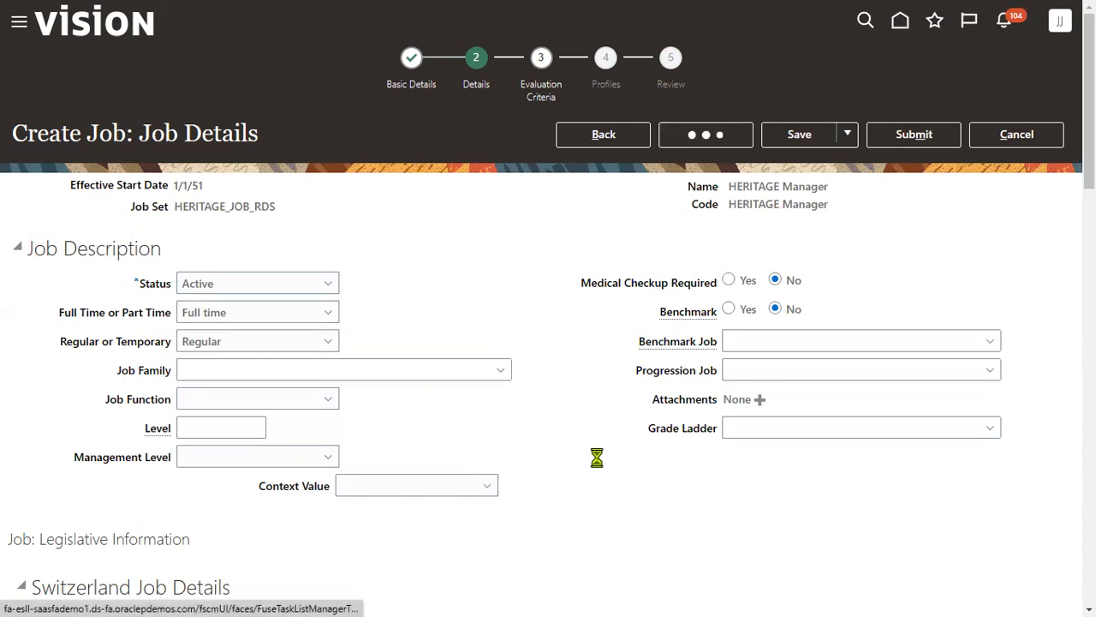
pyautogui.click(714, 134)
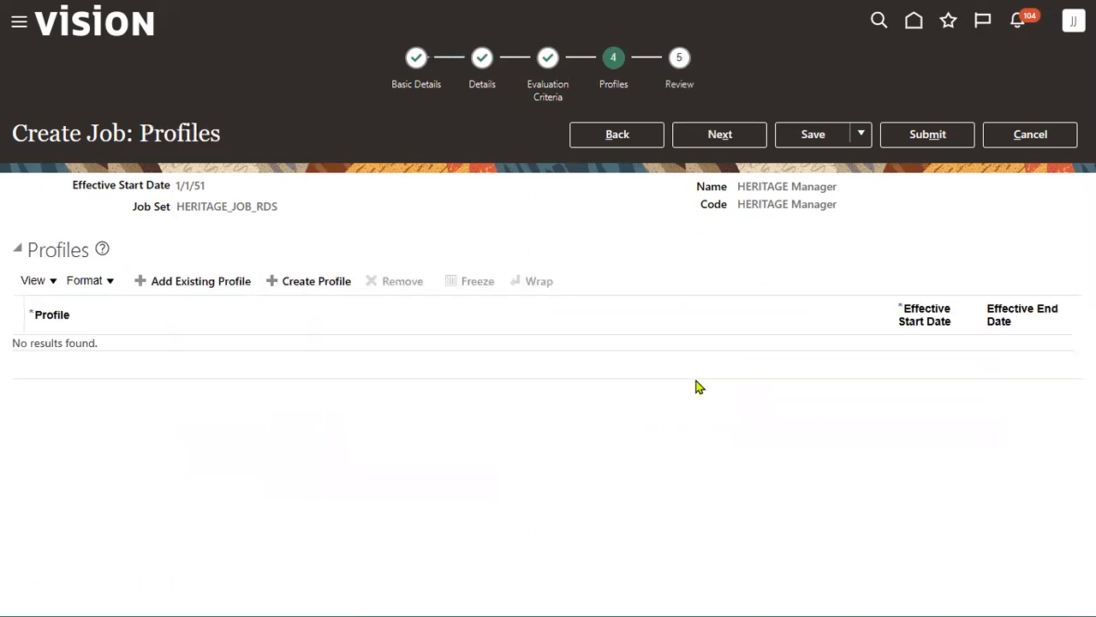
pyautogui.click(732, 142)
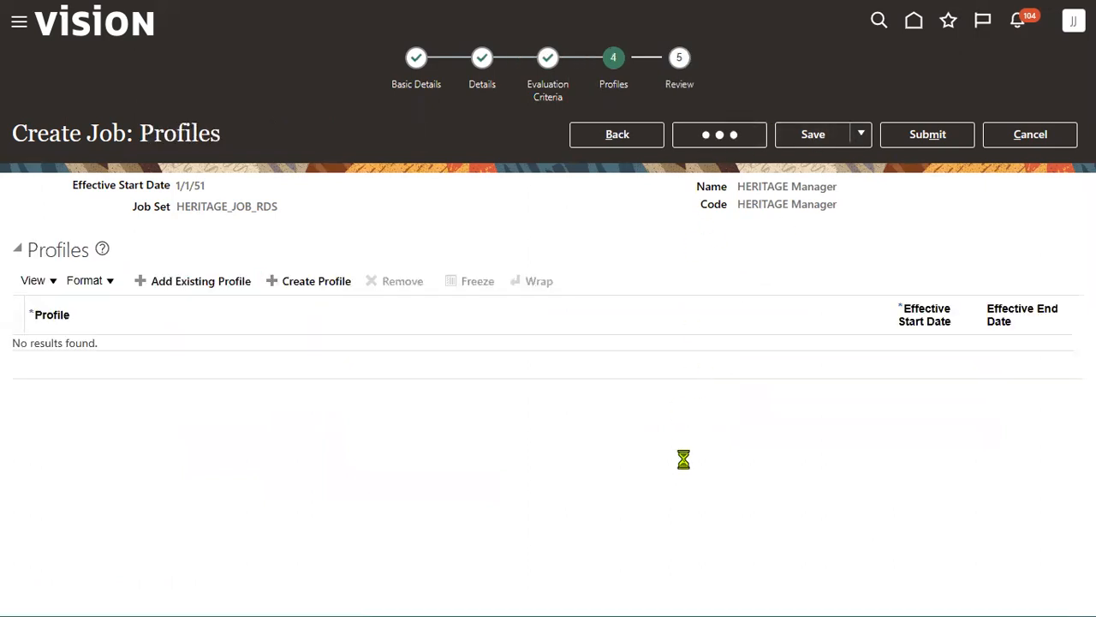
pyautogui.click(906, 142)
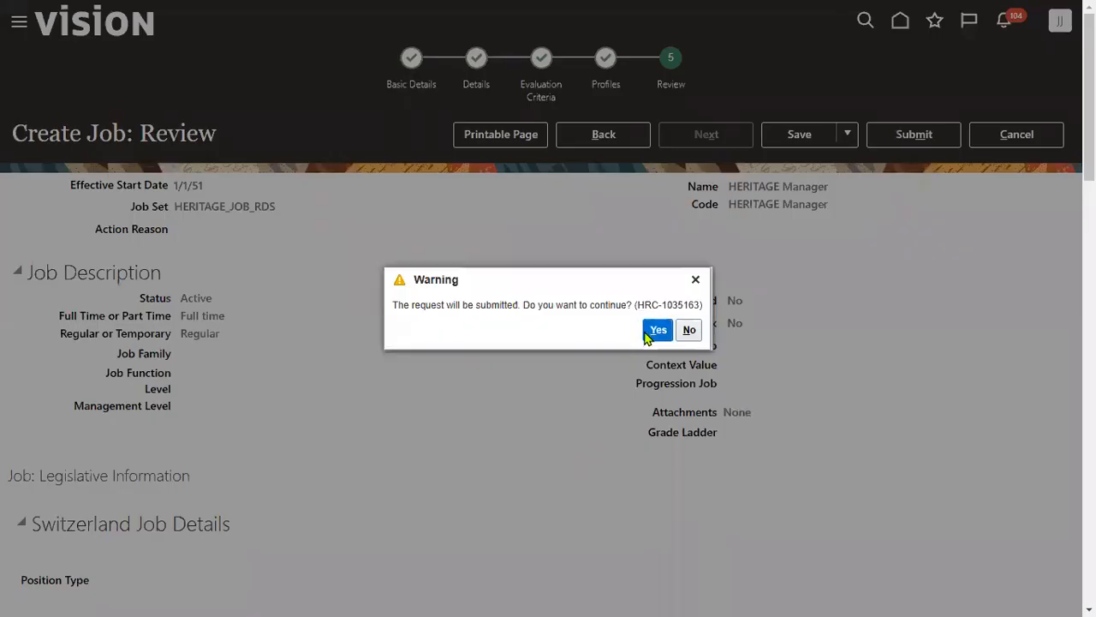
pyautogui.click(652, 332)
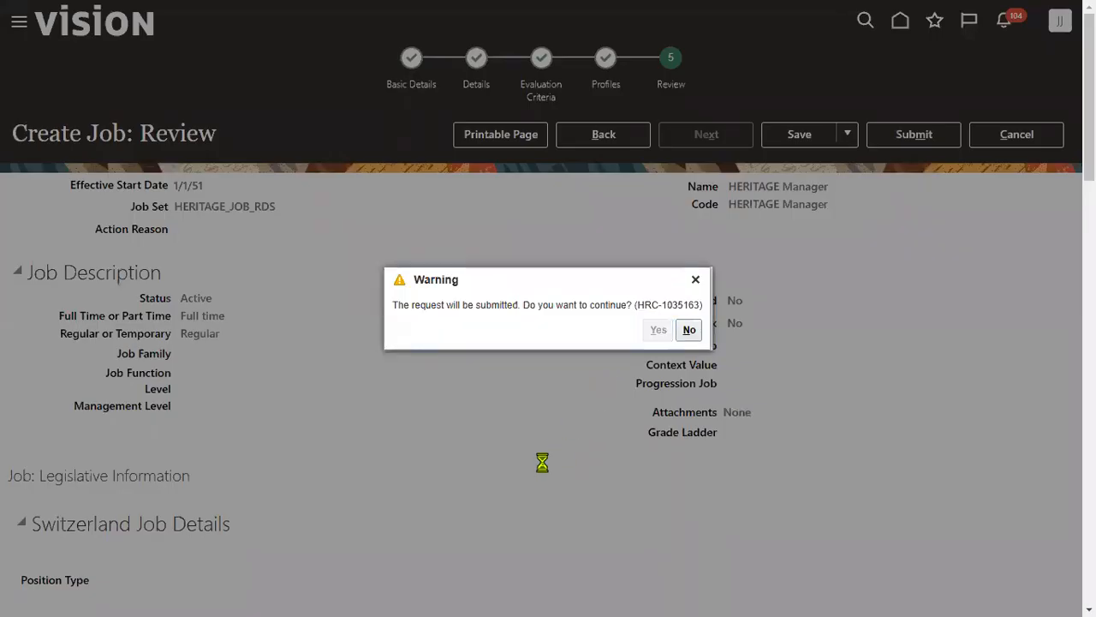
pyautogui.click(593, 330)
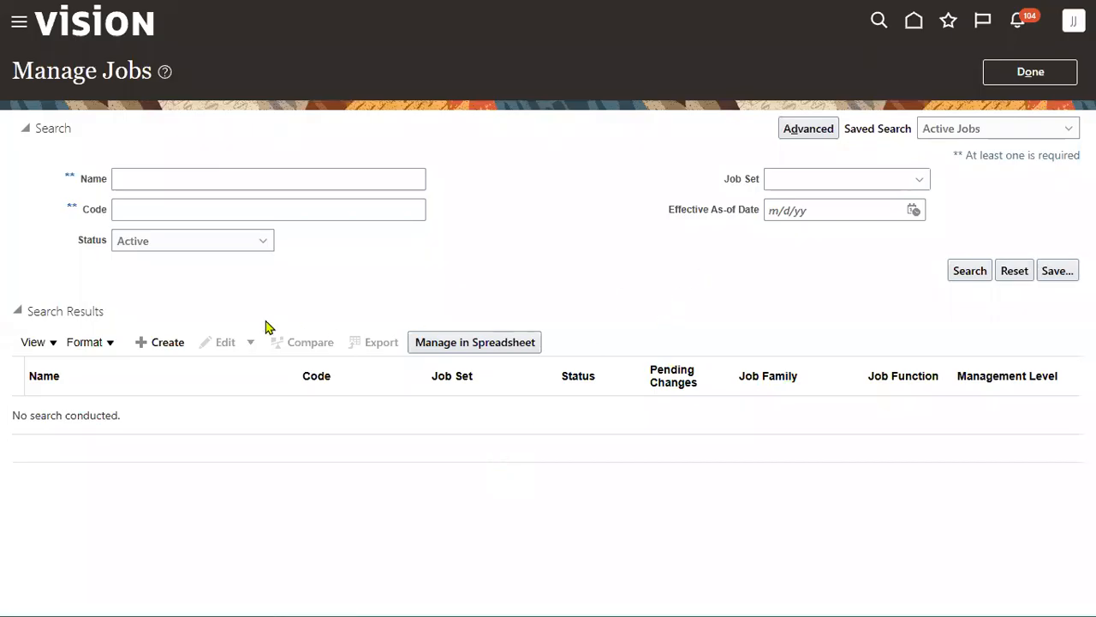
# - Create a new job in set HERITAGE_JOB_RDS with name and code 'Heritage Developer'
pyautogui.click(183, 344)
pyautogui.click(338, 255)
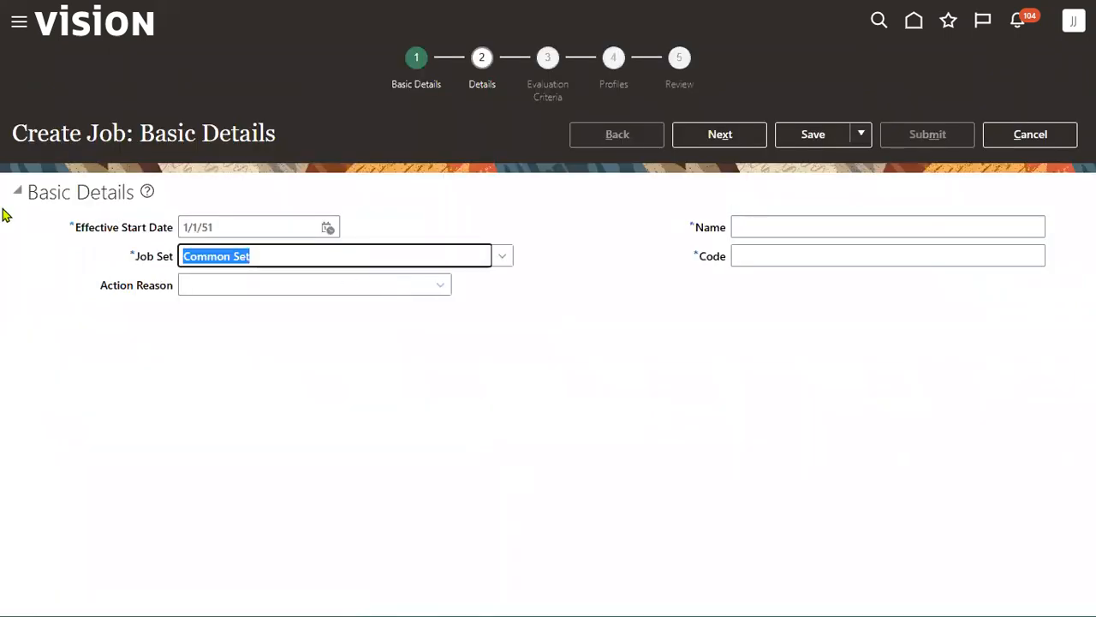
pyautogui.write('HERI')
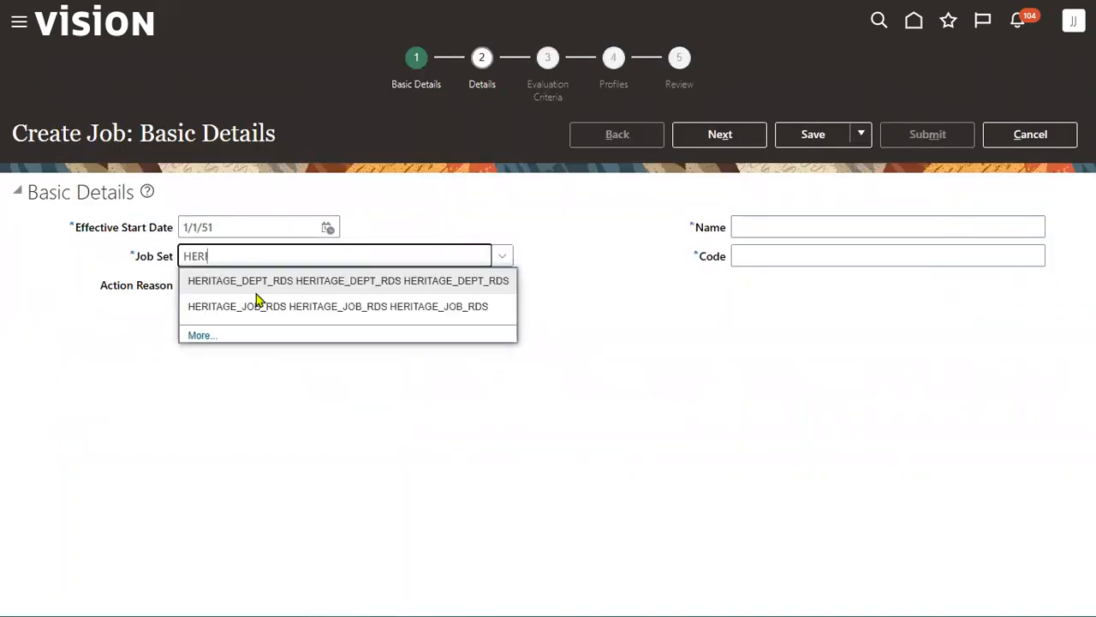
pyautogui.click(270, 306)
pyautogui.click(793, 229)
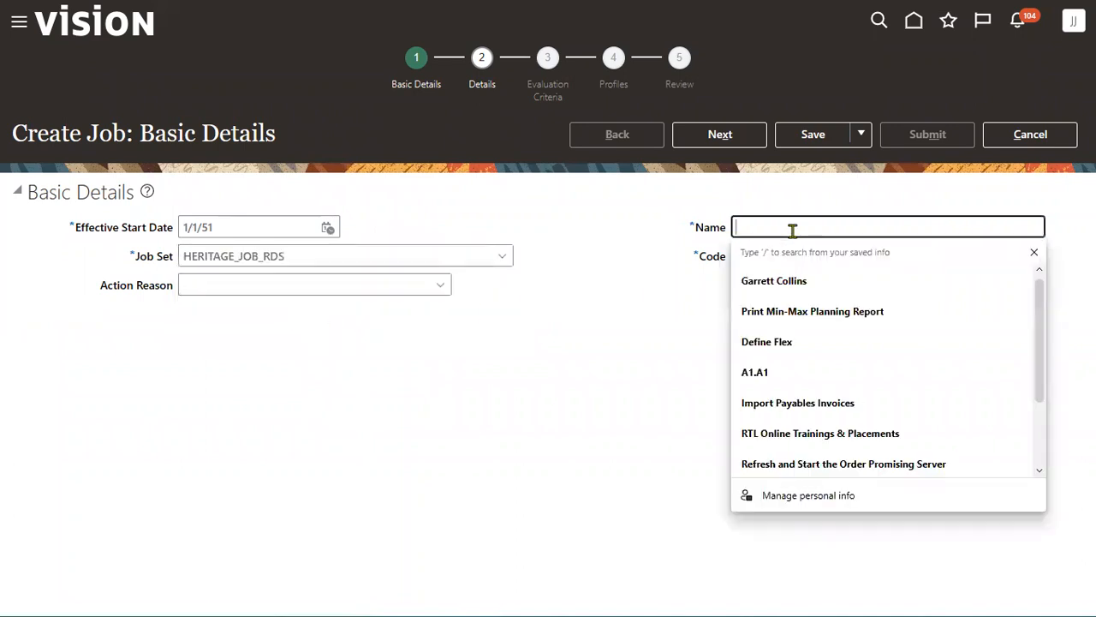
pyautogui.write('Heritage')
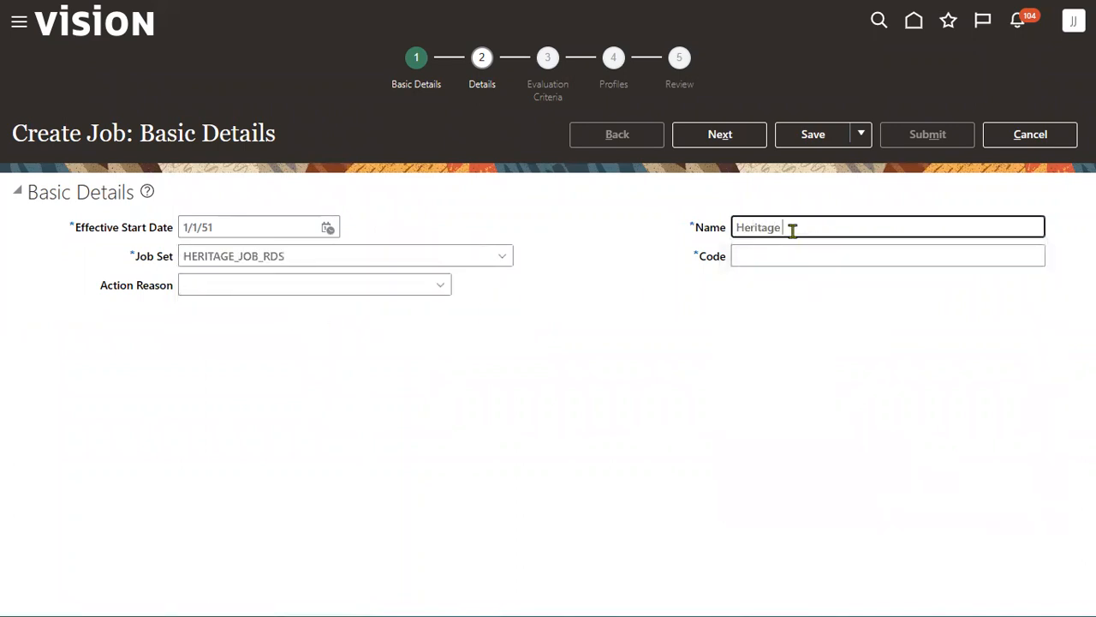
pyautogui.write(' Developer')
pyautogui.hotkey('ctrl', 'a')
pyautogui.press('Tab')
pyautogui.hotkey('ctrl', 'v')
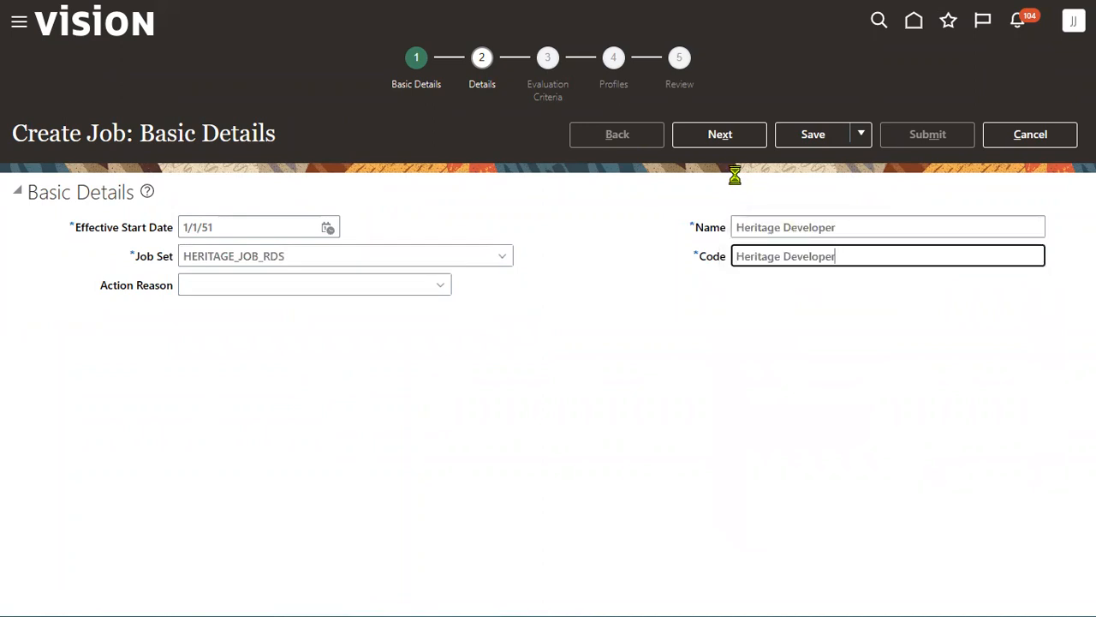
# - Advance the Heritage Developer job through the remaining steps to Review, then submit and confirm it
pyautogui.click(728, 135)
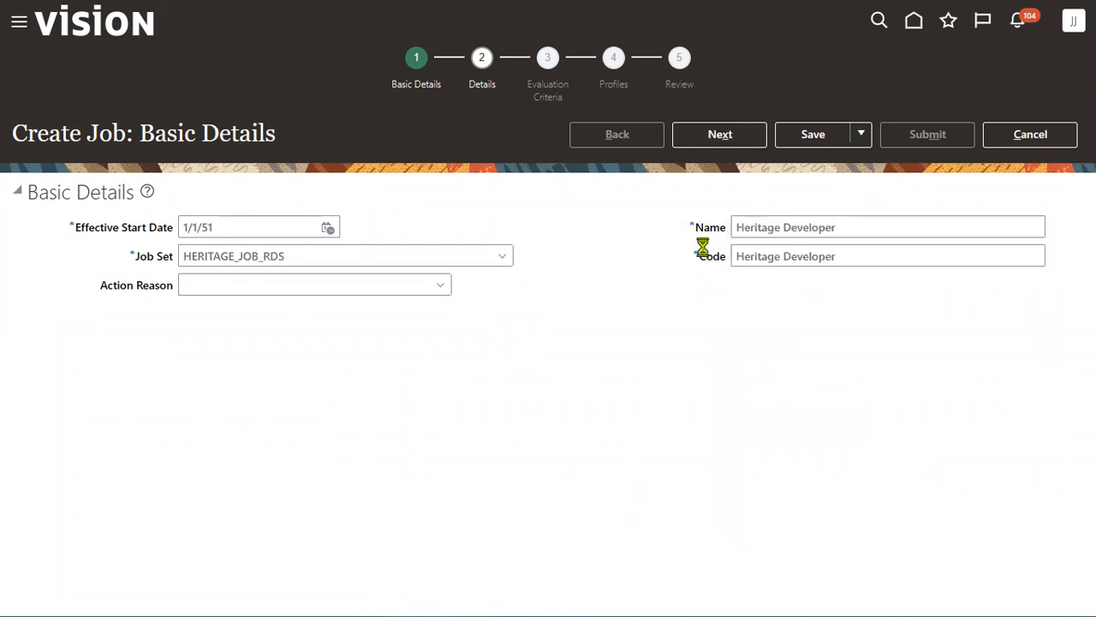
pyautogui.click(724, 144)
pyautogui.click(728, 144)
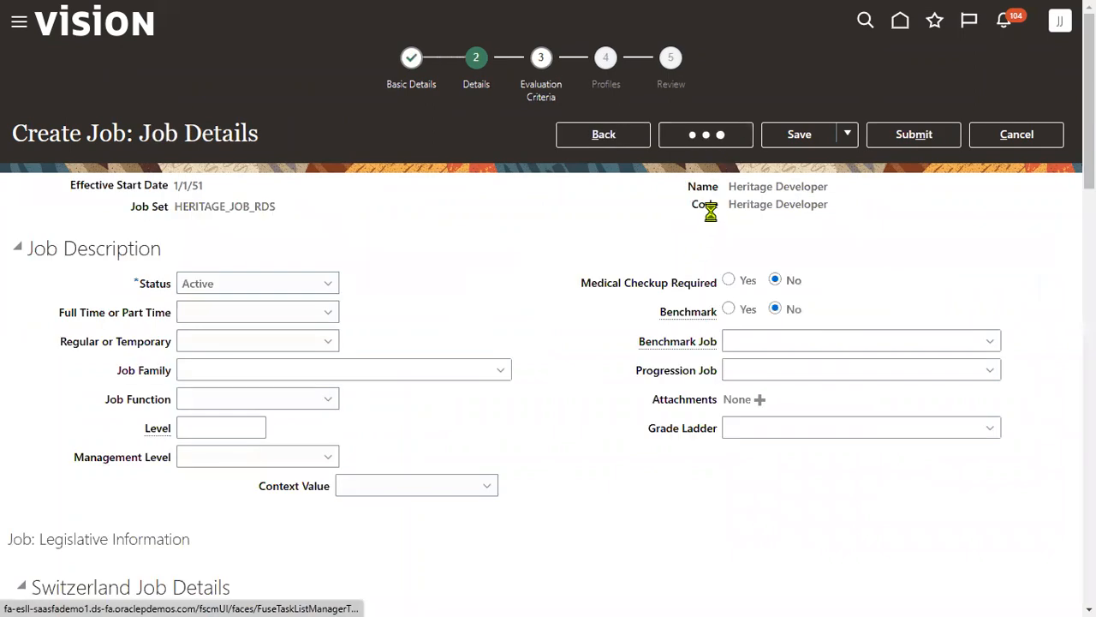
pyautogui.click(722, 140)
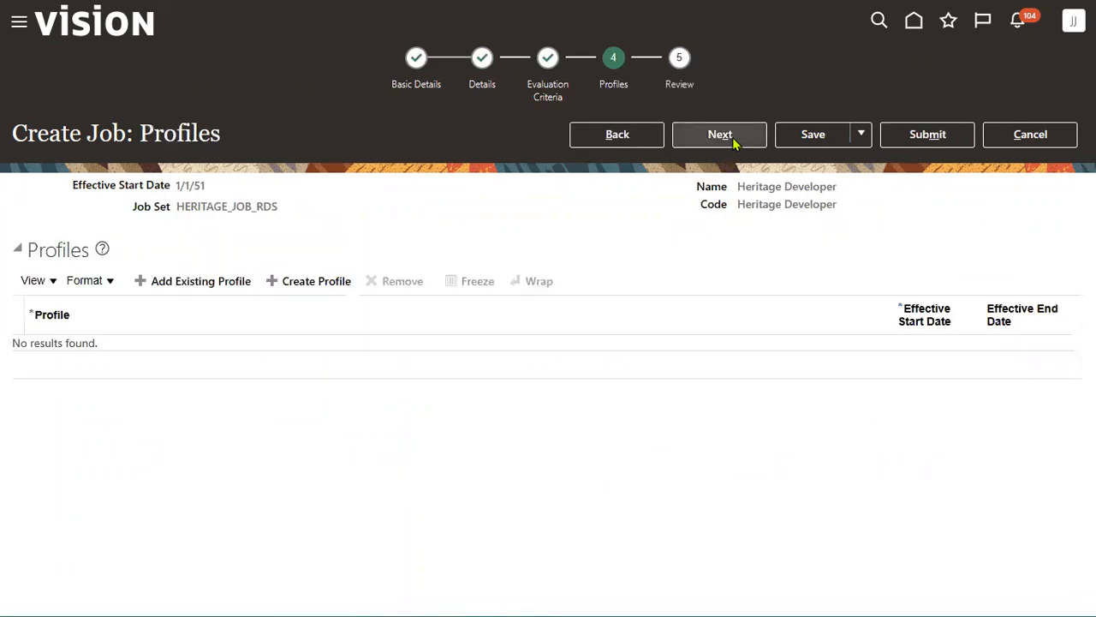
pyautogui.click(734, 140)
pyautogui.click(937, 137)
pyautogui.click(658, 329)
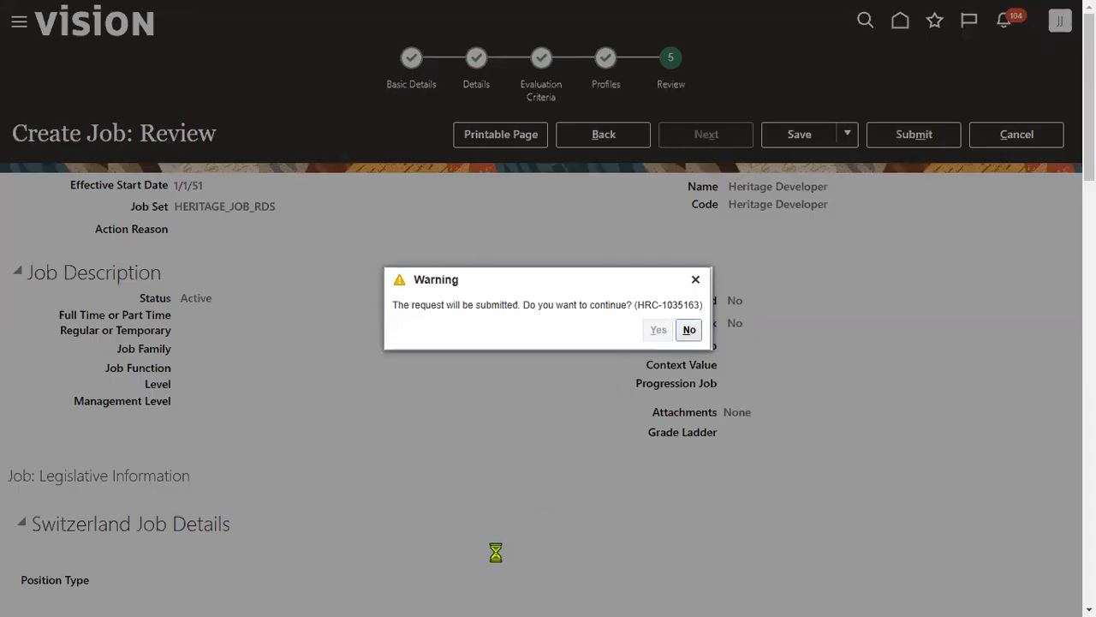
pyautogui.click(592, 330)
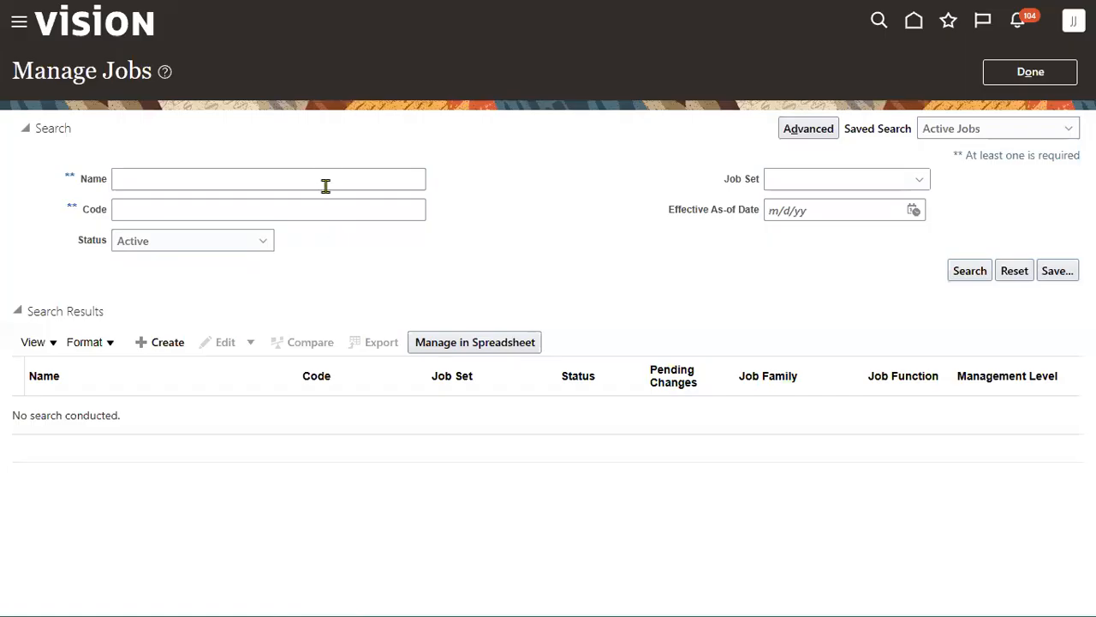
pyautogui.click(326, 179)
# - Search Manage Jobs by name 'HERITAGE' to list HERITAGE Manager and Heritage Developer
pyautogui.write('H')
pyautogui.press('BackSpace')
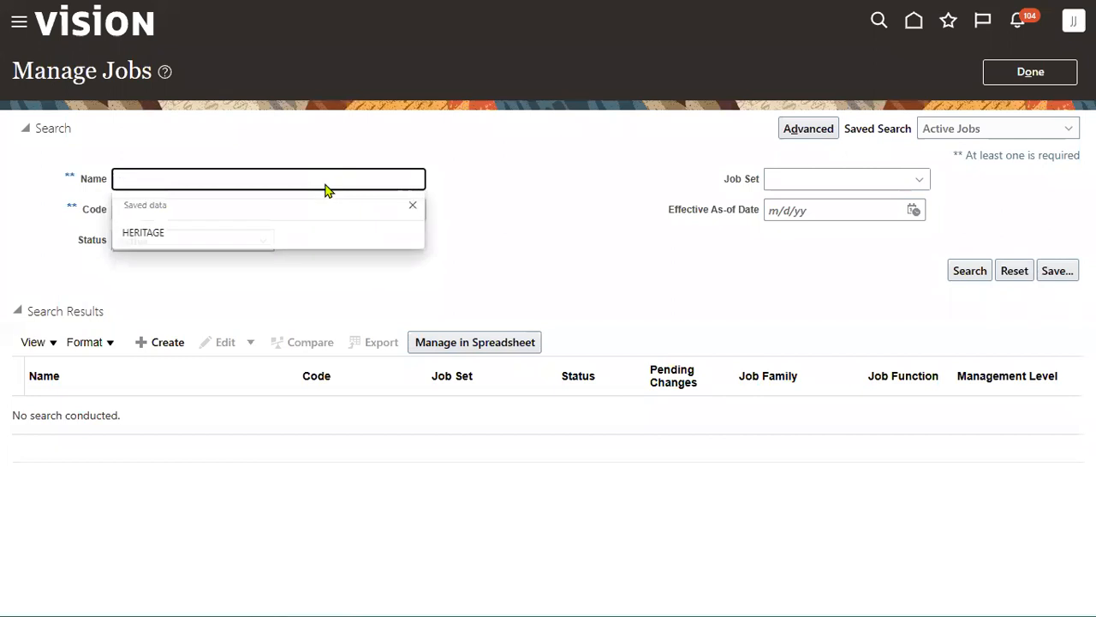
pyautogui.write('HRT')
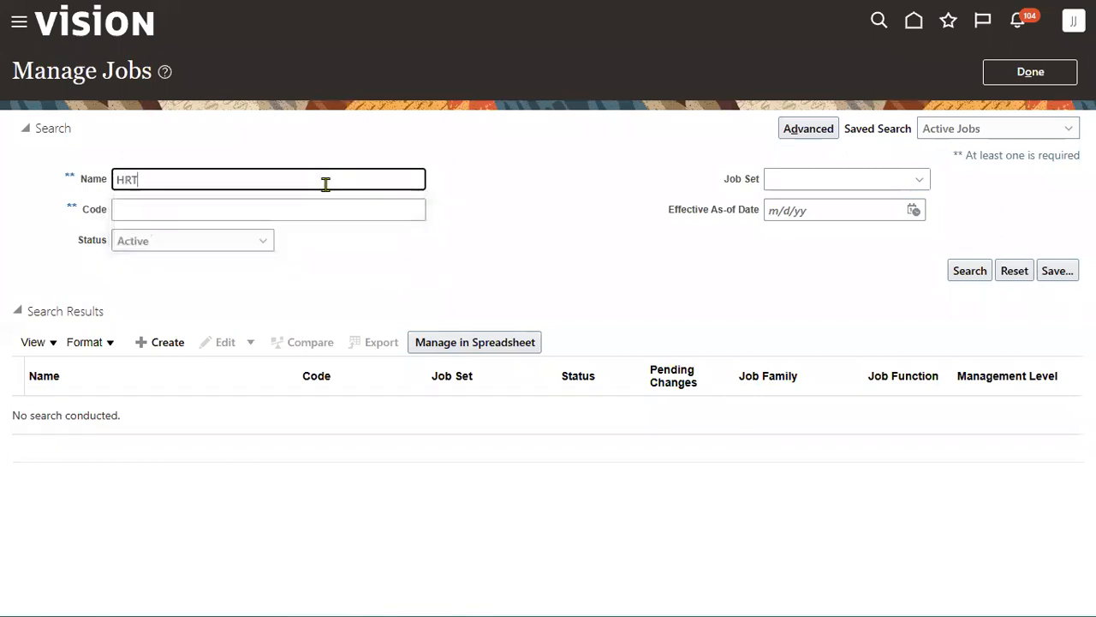
pyautogui.write('ITAG')
pyautogui.press('BackSpace')
pyautogui.press('BackSpace')
pyautogui.press('BackSpace')
pyautogui.press('BackSpace')
pyautogui.press('BackSpace')
pyautogui.press('BackSpace')
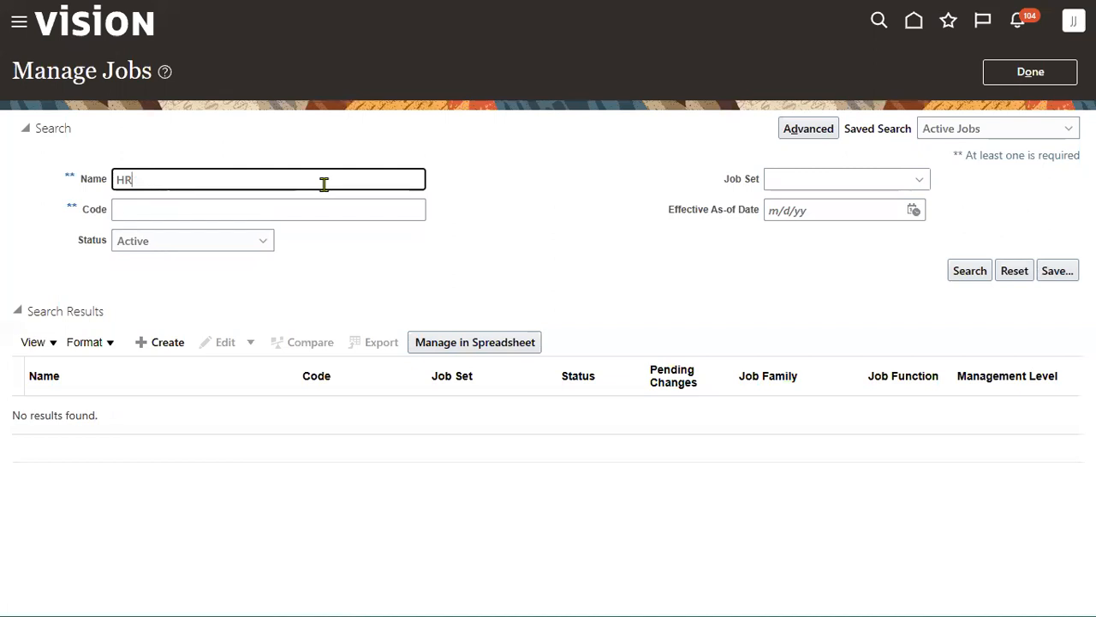
pyautogui.press('BackSpace')
pyautogui.write('ERITAGE')
pyautogui.press('Return')
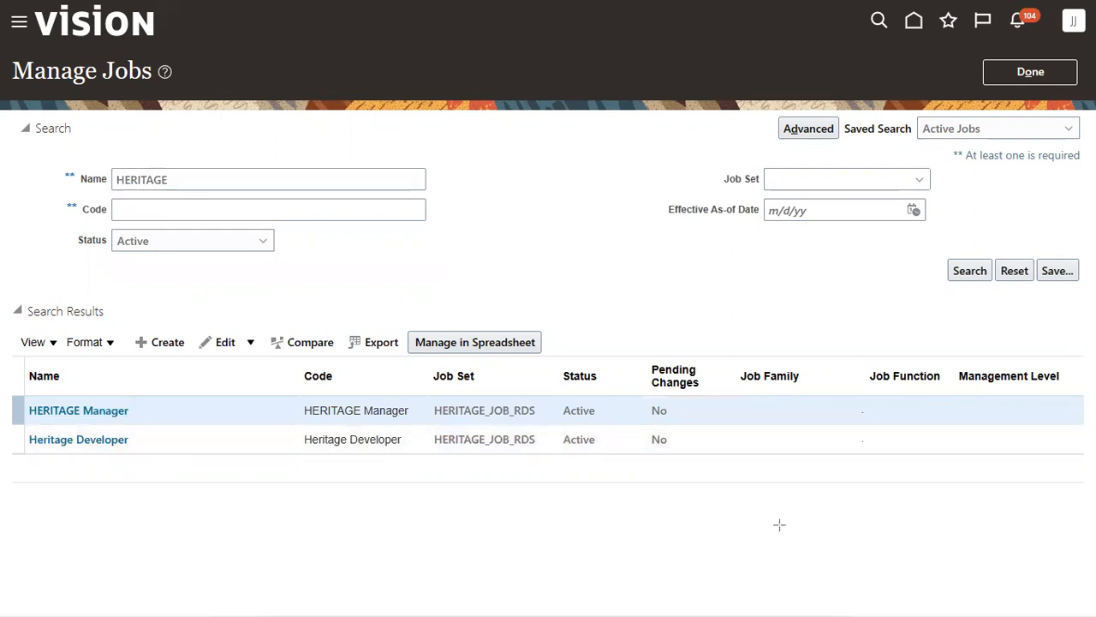
pyautogui.moveTo(639, 534)
pyautogui.mouseDown()
pyautogui.moveTo(325, 377)
pyautogui.moveTo(385, 285)
pyautogui.moveTo(403, 157)
pyautogui.moveTo(377, 140)
pyautogui.moveTo(425, 163)
pyautogui.mouseUp()
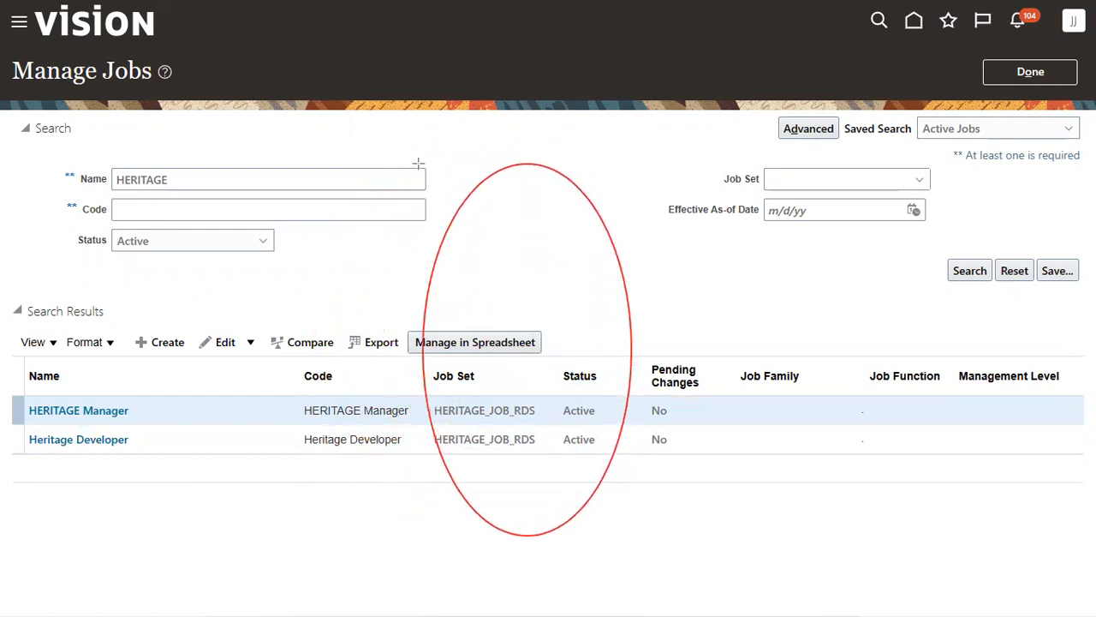
pyautogui.moveTo(489, 385); pyautogui.dragTo(537, 468)
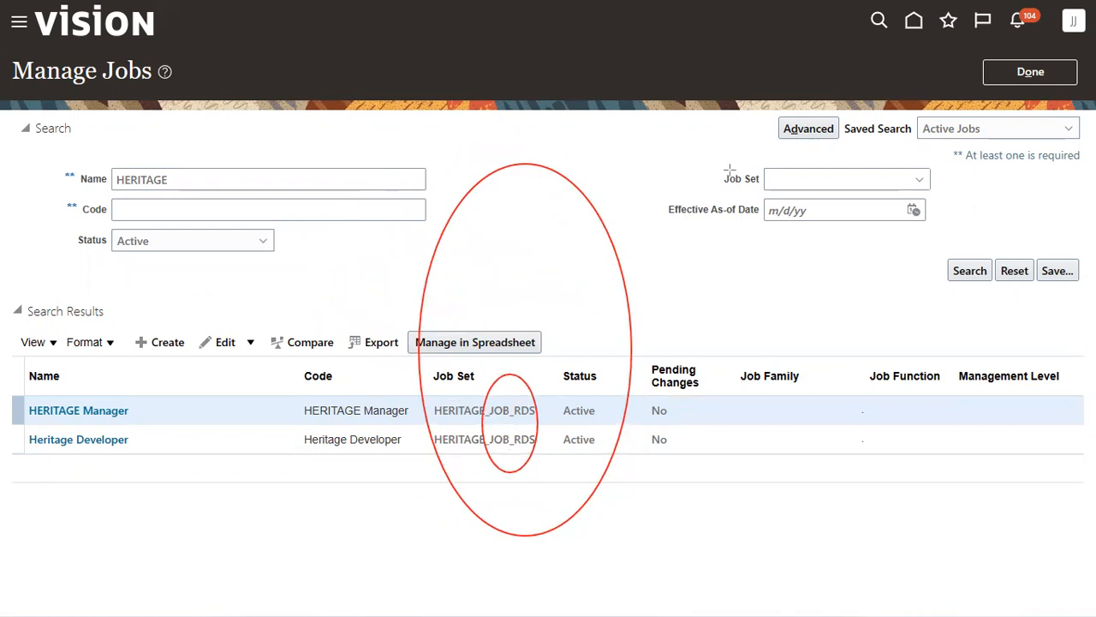
# - Leave Manage Jobs and search the setup tasks for 'business unit'
pyautogui.click(1030, 72)
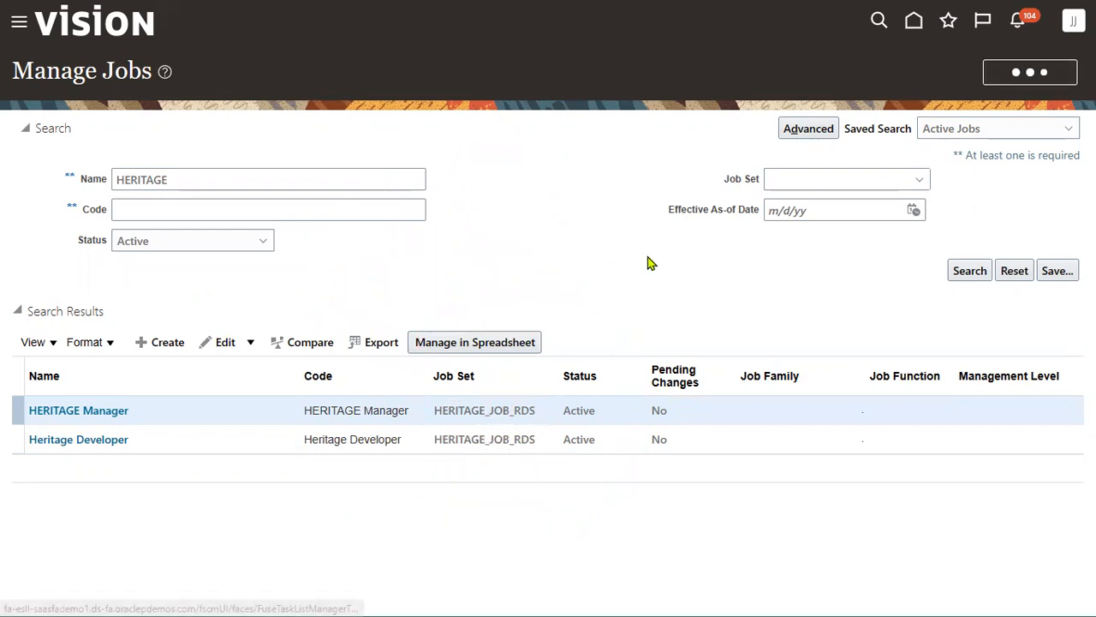
pyautogui.doubleClick(573, 114)
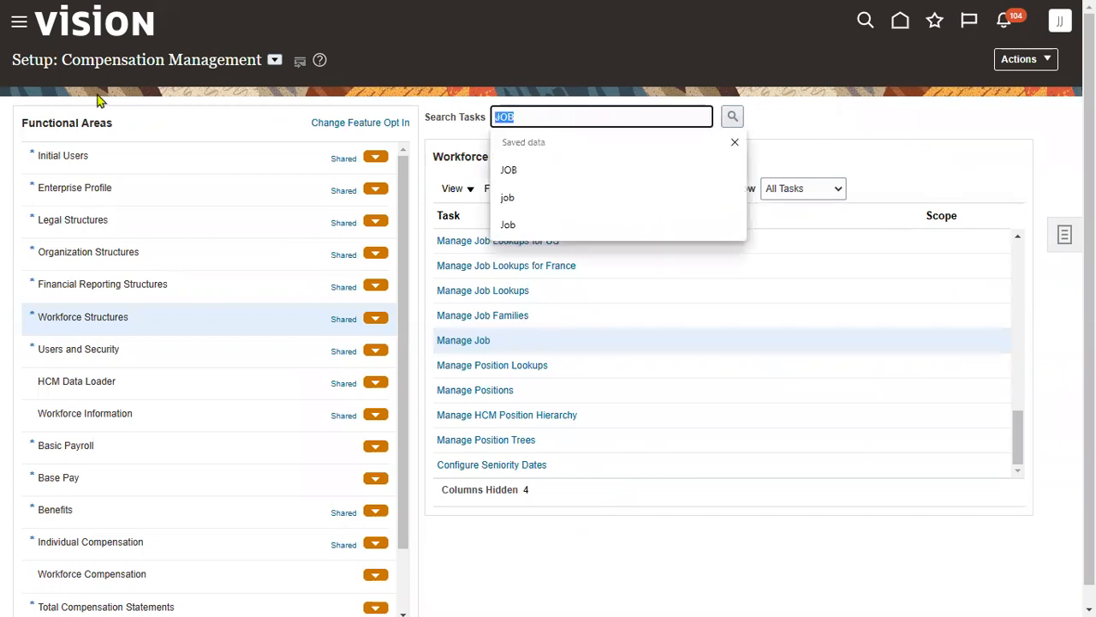
pyautogui.write('business unit')
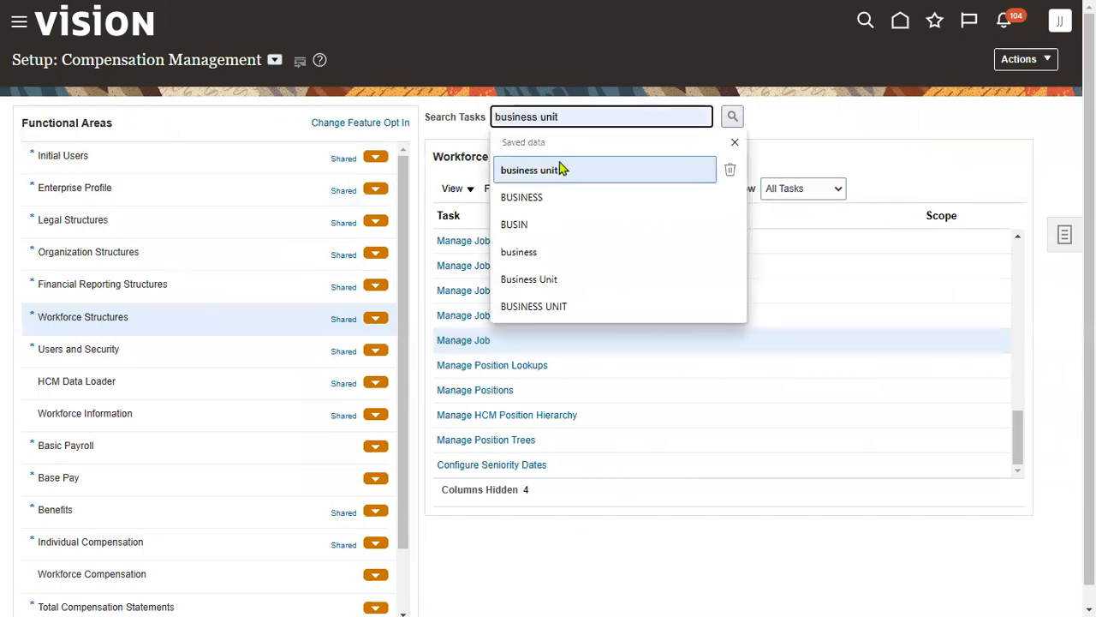
pyautogui.click(557, 169)
pyautogui.click(738, 116)
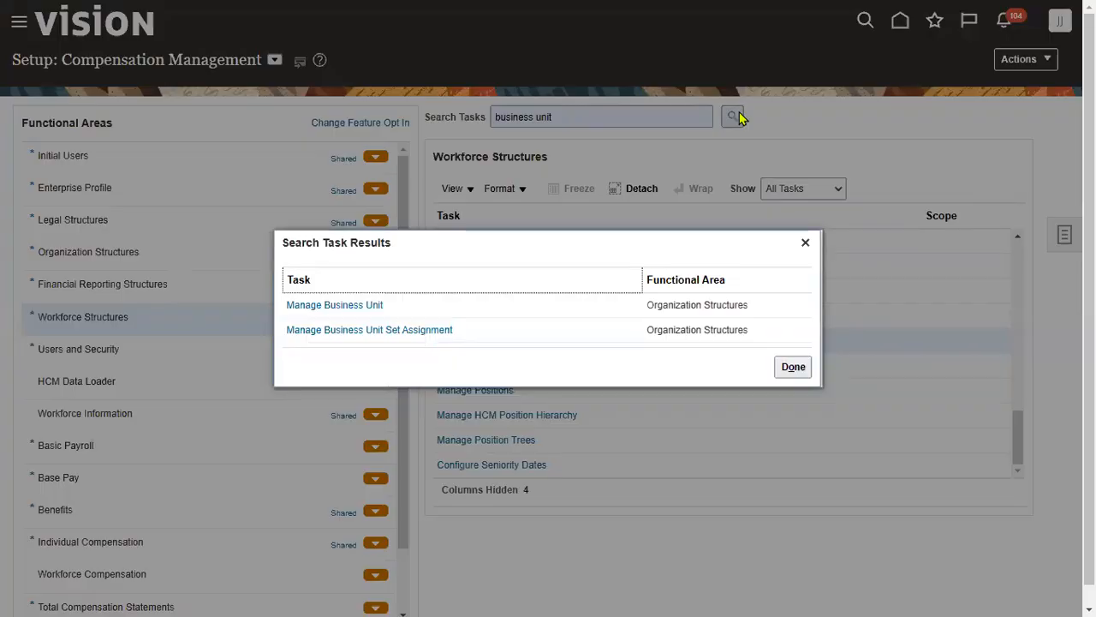
# - Open Manage Business Unit Set Assignment scoped to HERITAGE_BU, reloading the page once
pyautogui.click(393, 338)
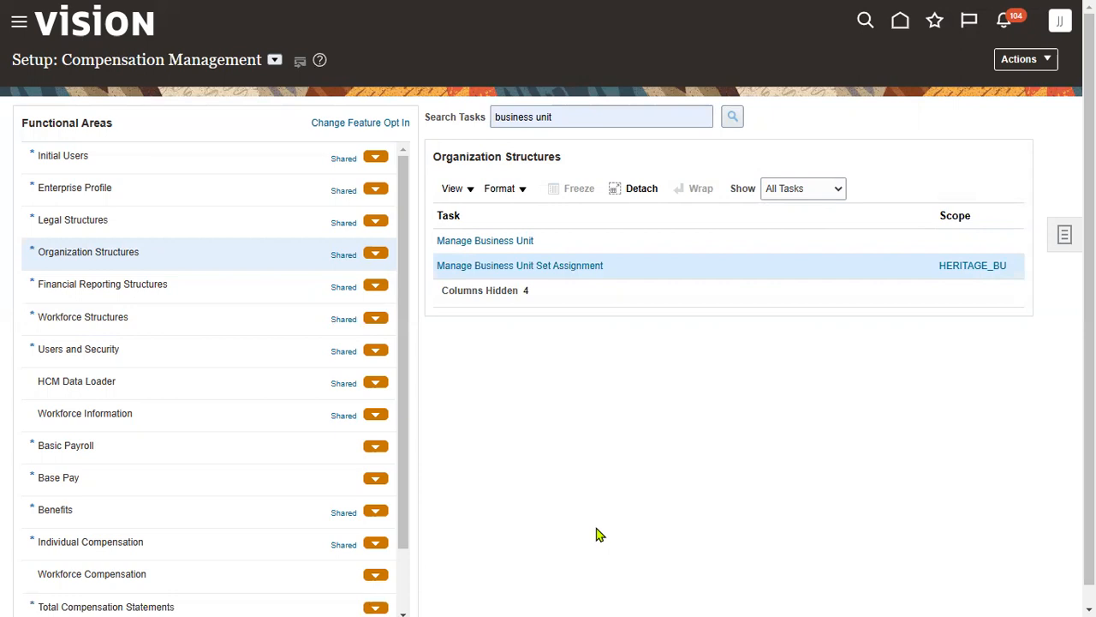
pyautogui.click(576, 268)
pyautogui.moveTo(991, 3)
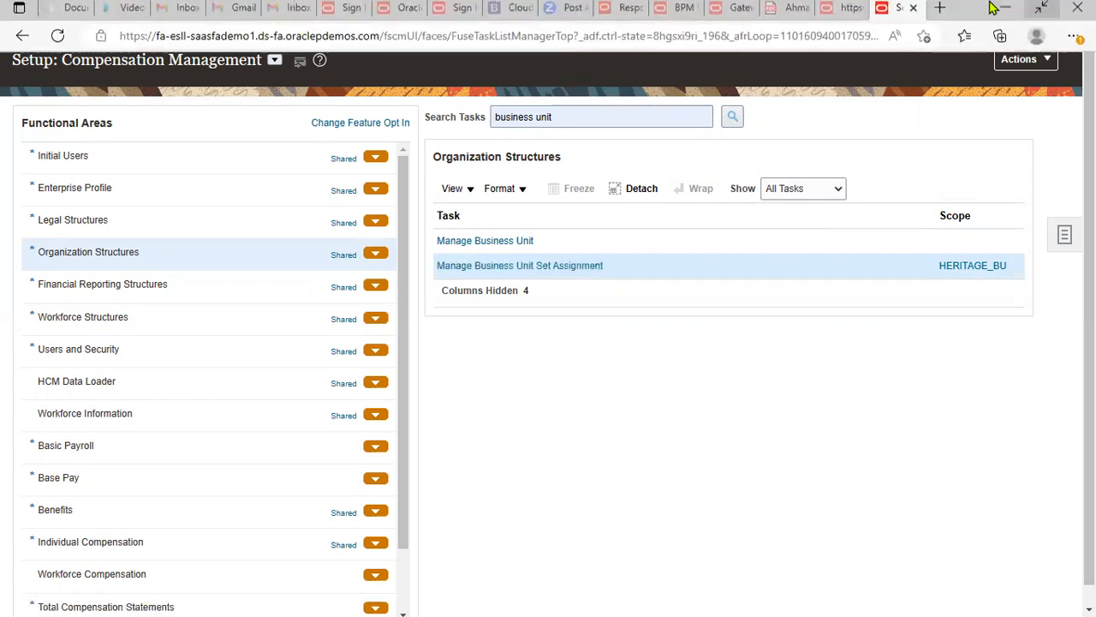
pyautogui.click(56, 40)
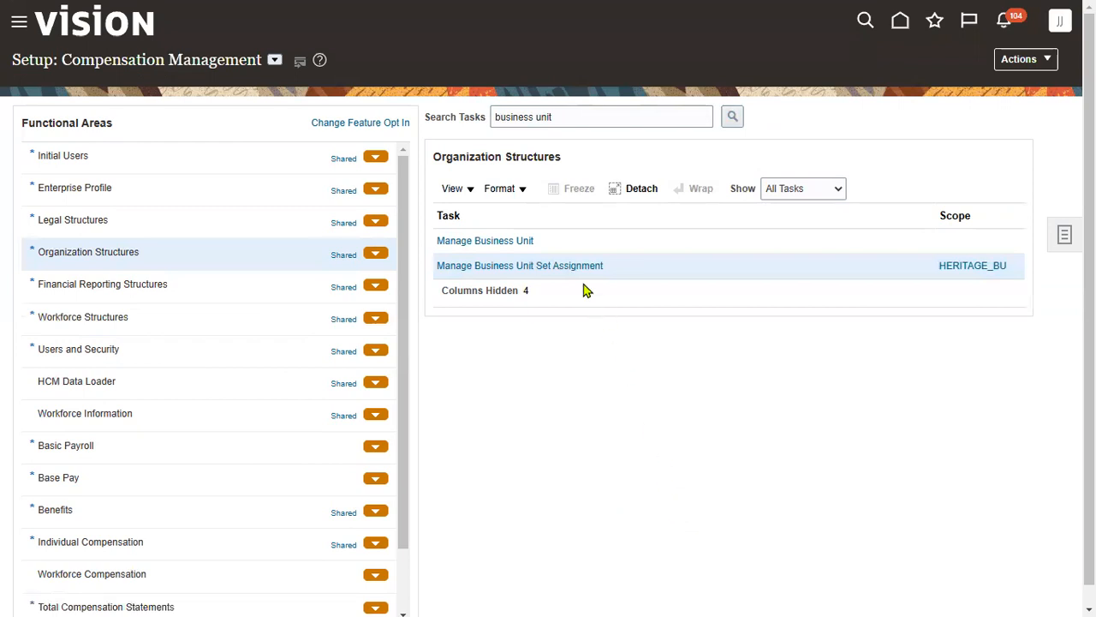
pyautogui.click(575, 266)
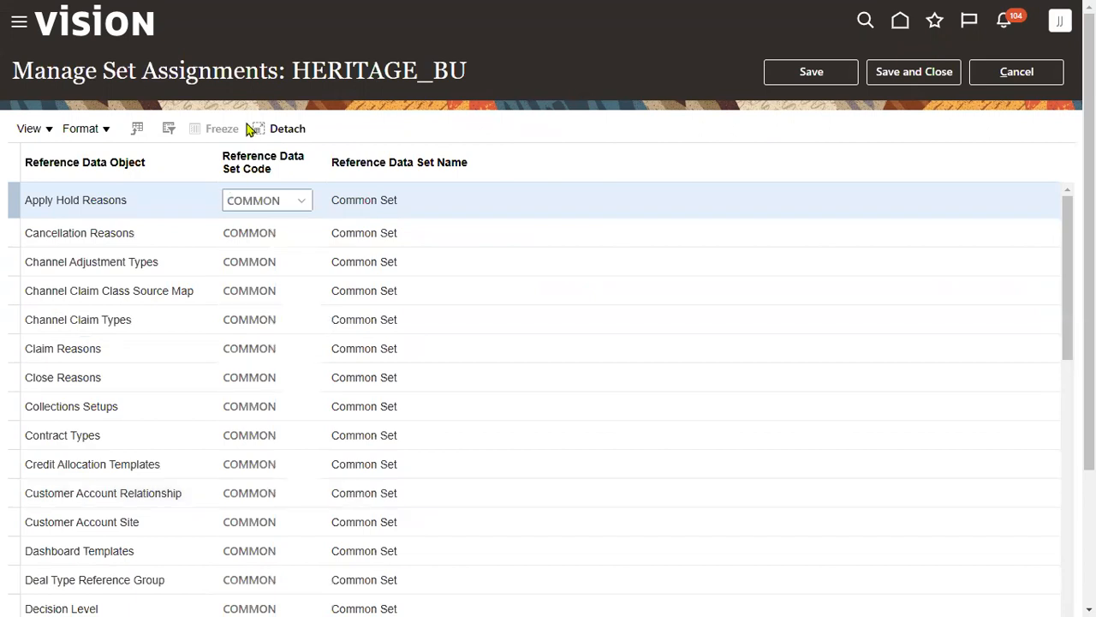
# - Set the Jobs row's reference data set code to HERITAGE_JOB_RDS, then save and close
pyautogui.doubleClick(397, 70)
pyautogui.tripleClick(396, 70)
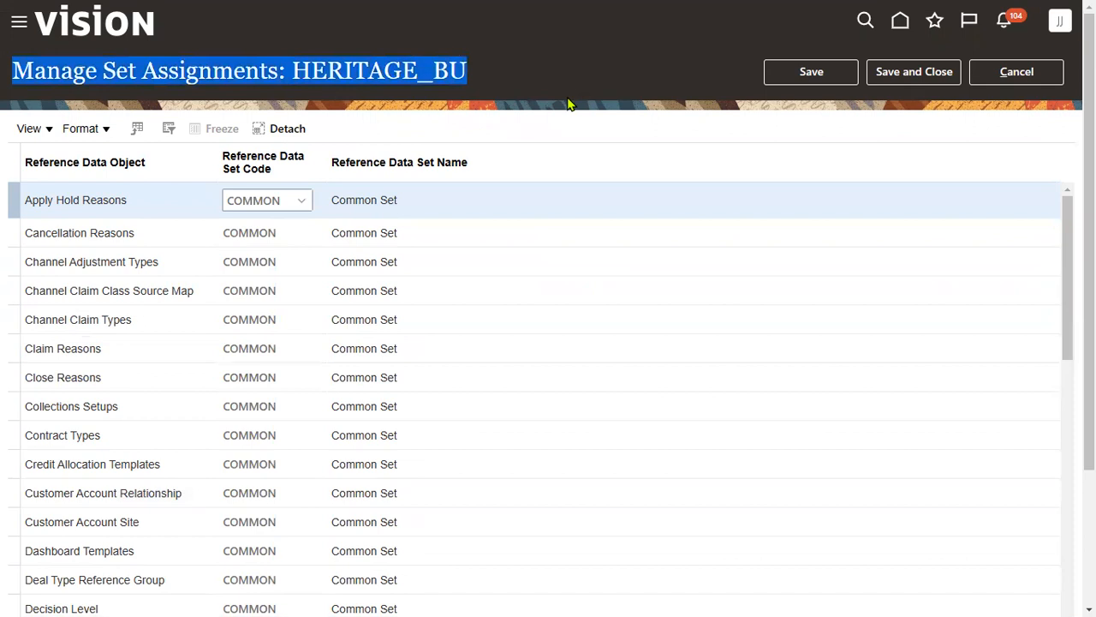
pyautogui.hotkey('alt', 'Tab')
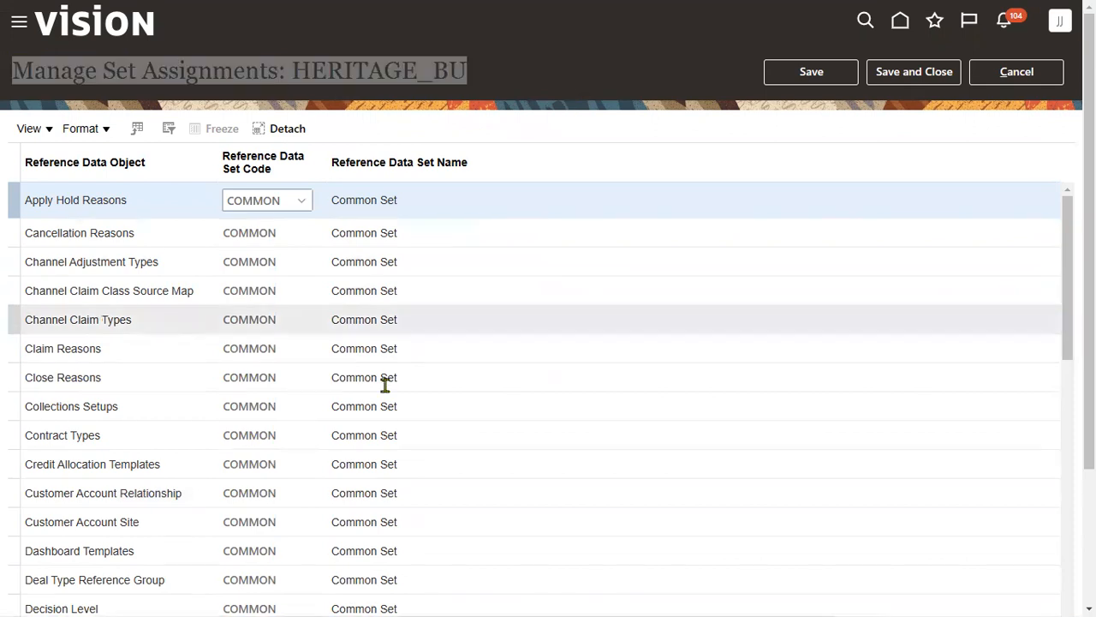
pyautogui.scroll(-5, 165, 452)
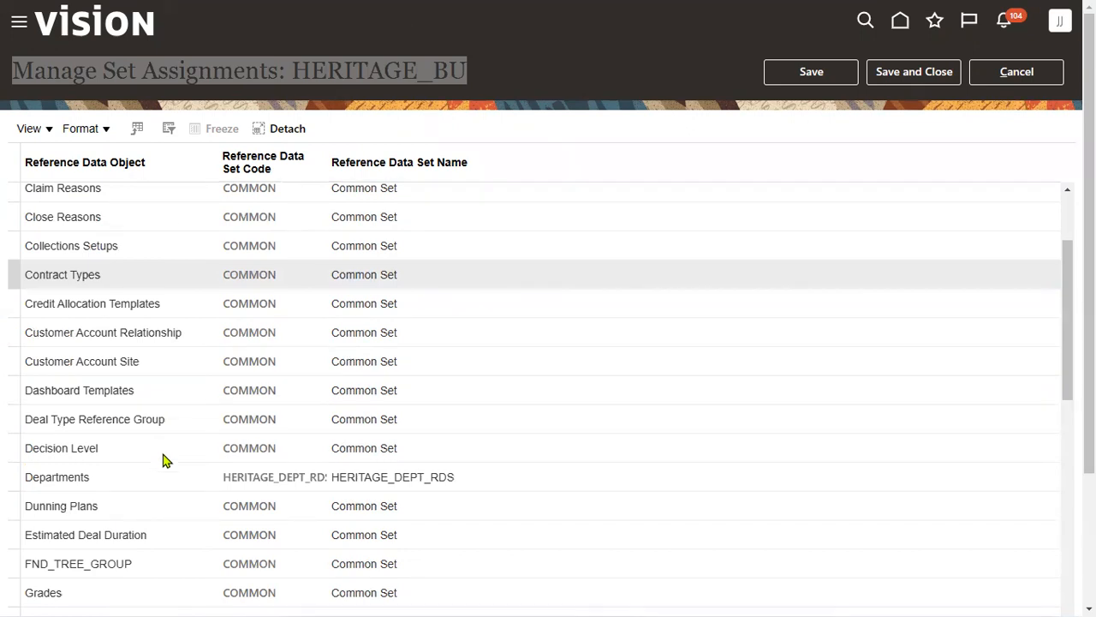
pyautogui.scroll(-3, 163, 482)
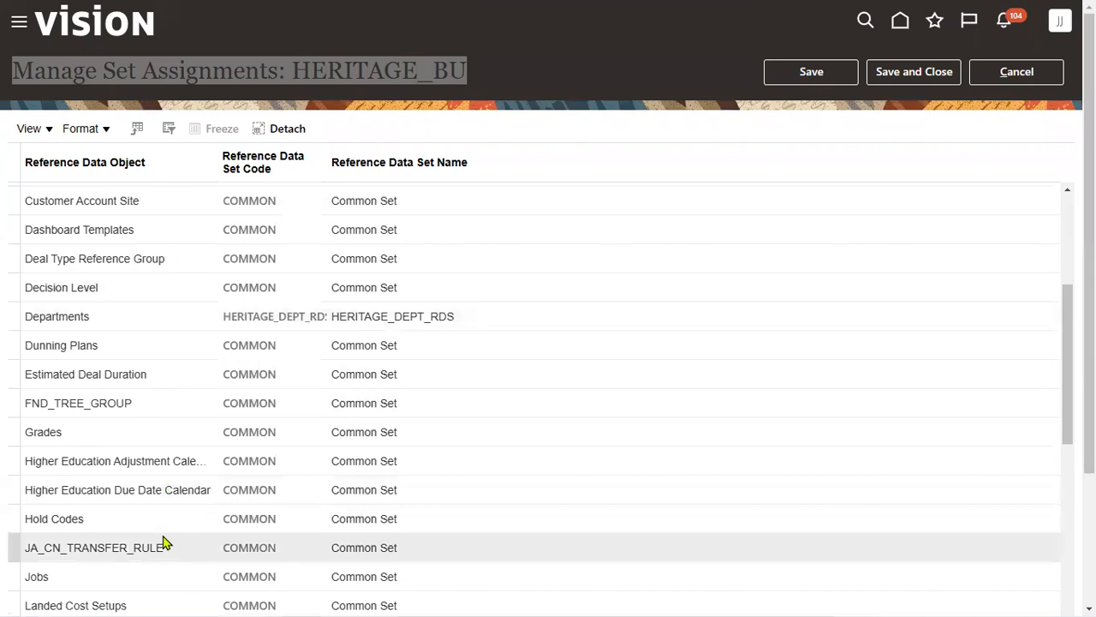
pyautogui.click(162, 576)
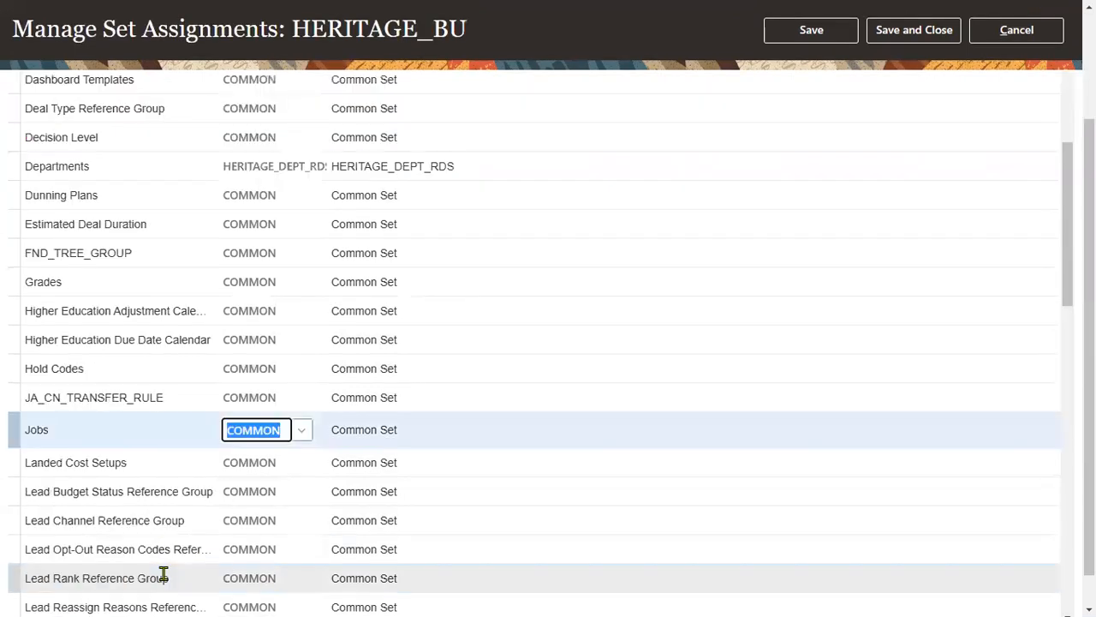
pyautogui.write('her')
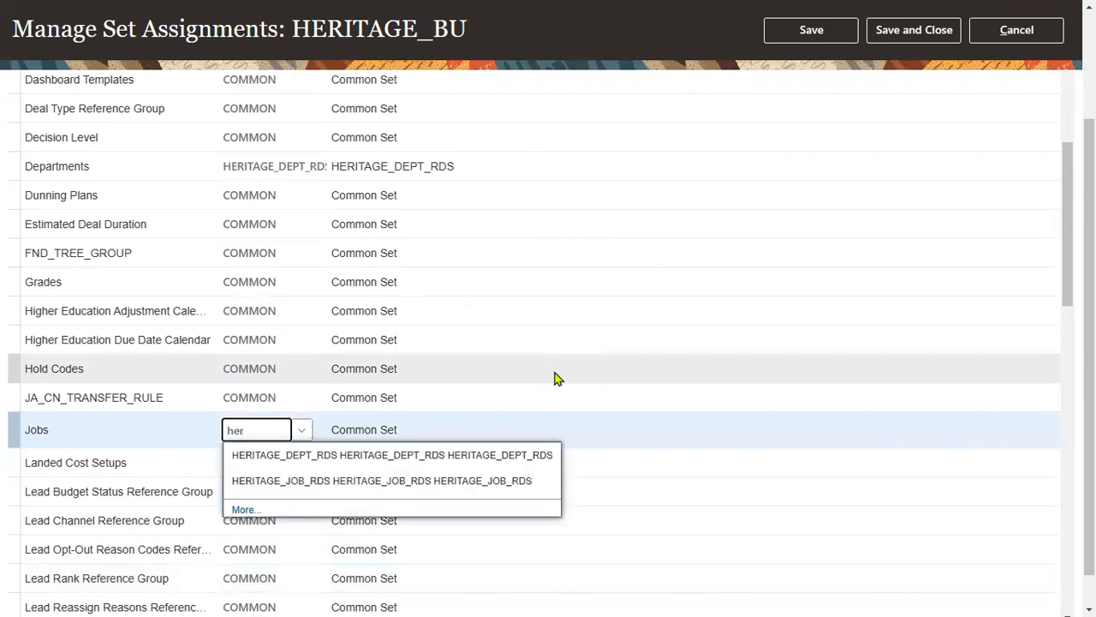
pyautogui.click(437, 480)
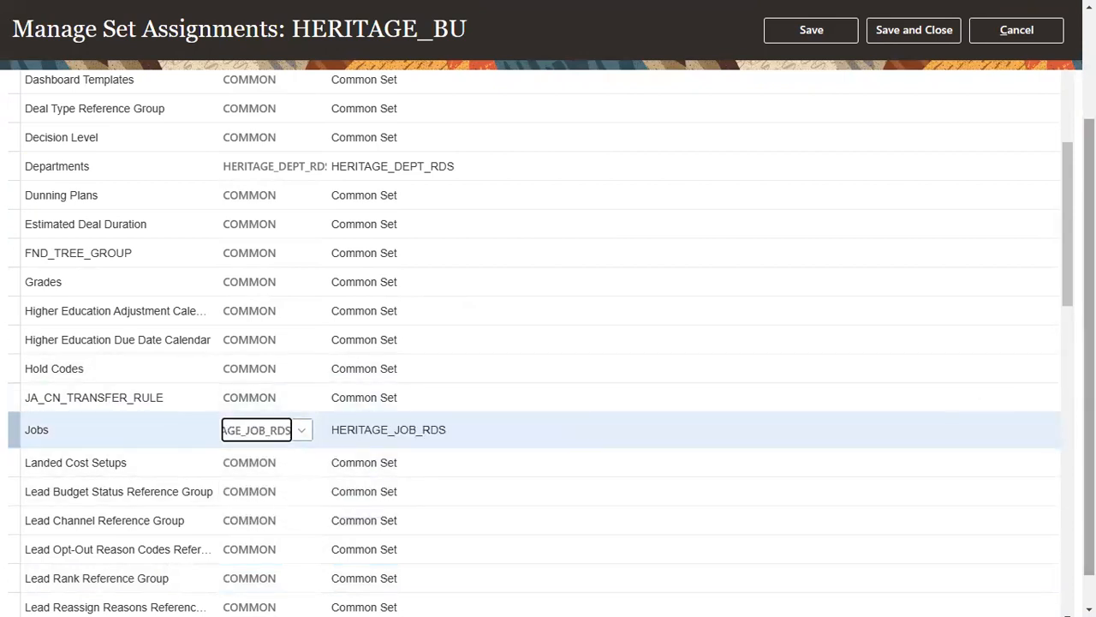
pyautogui.scroll(2, 548, 342)
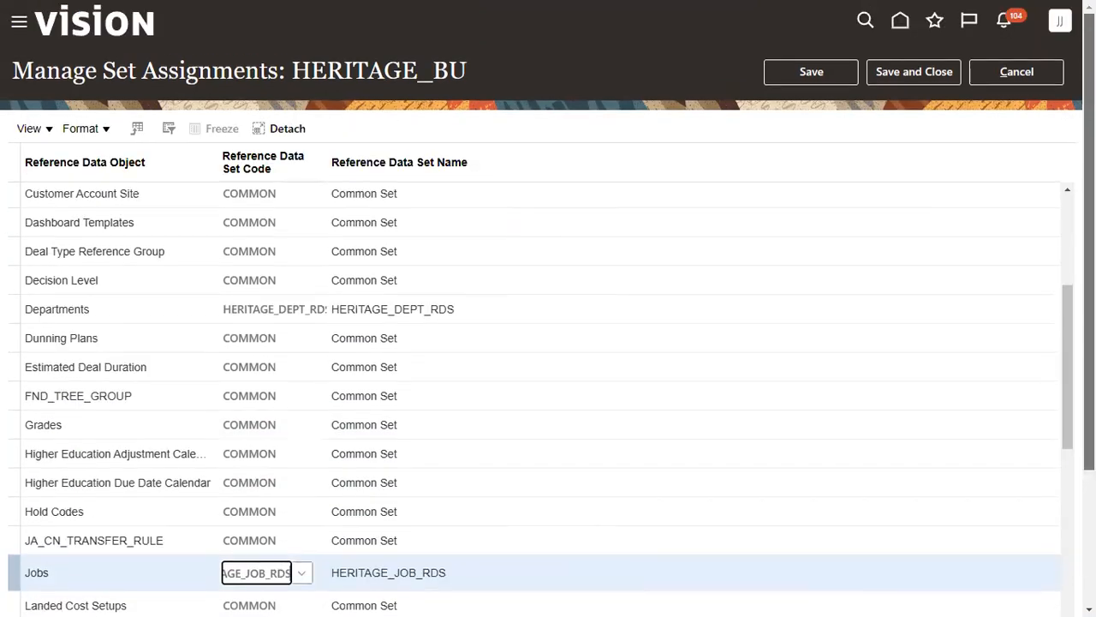
pyautogui.click(941, 71)
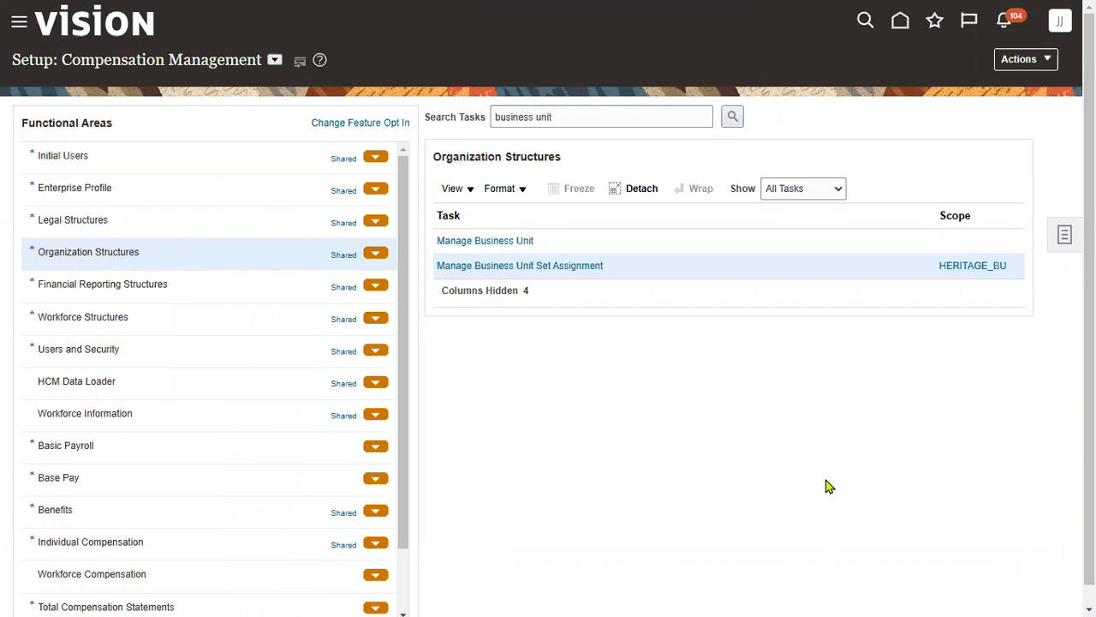
# - Fill the Define Positions-Optional cells (A14:B14) yellow in the checklist, then return to the browser
pyautogui.hotkey('alt', 'Tab')
pyautogui.hotkey('alt', 'Tab')
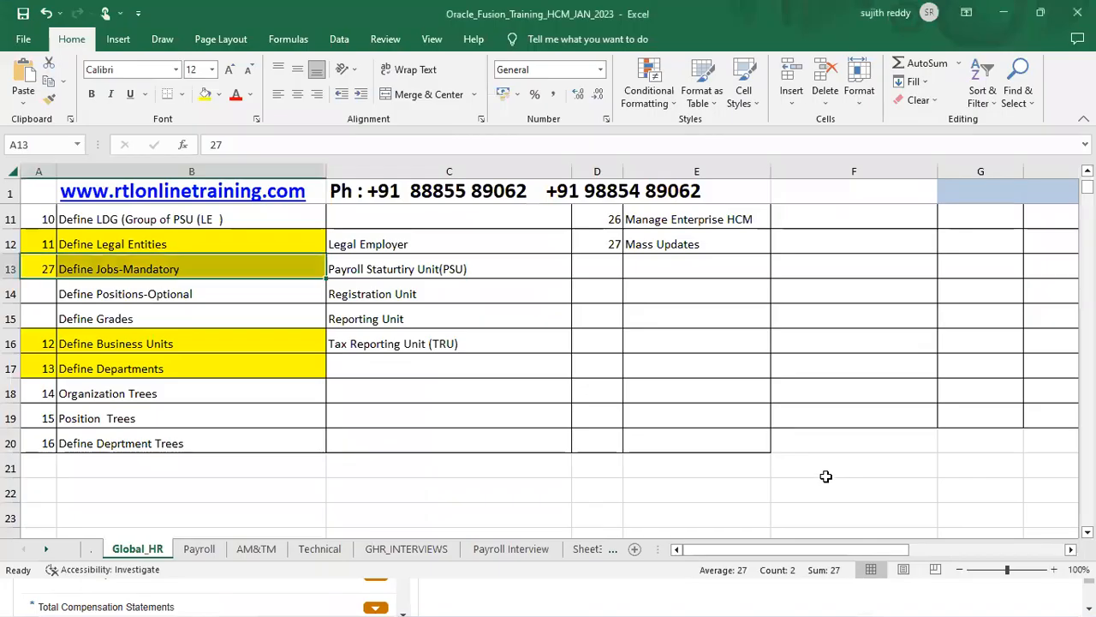
pyautogui.moveTo(51, 294); pyautogui.dragTo(94, 294)
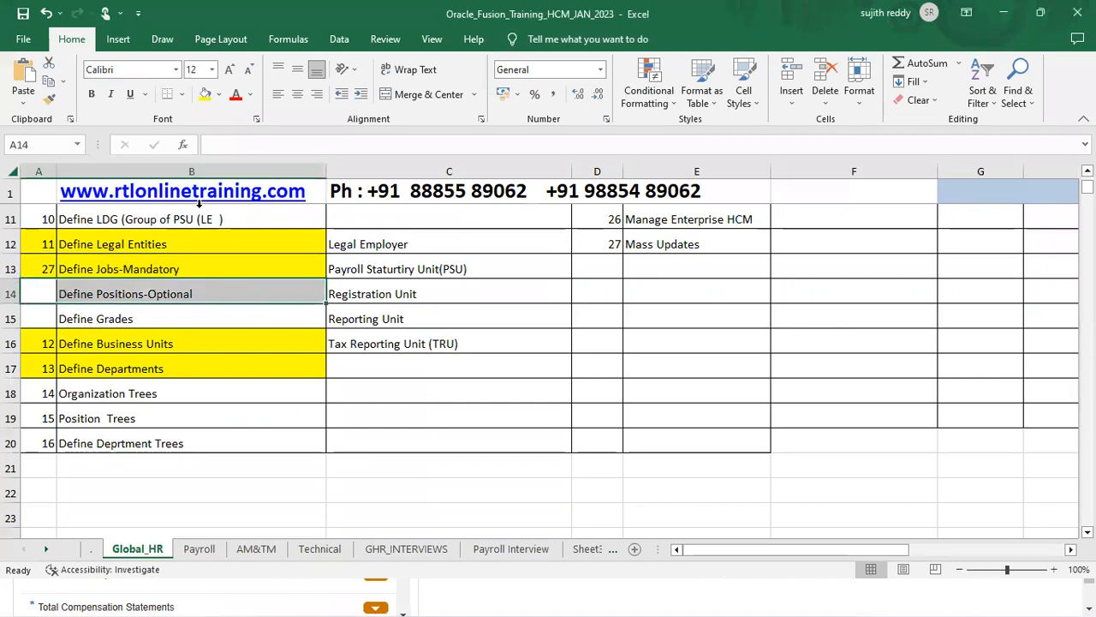
pyautogui.click(204, 96)
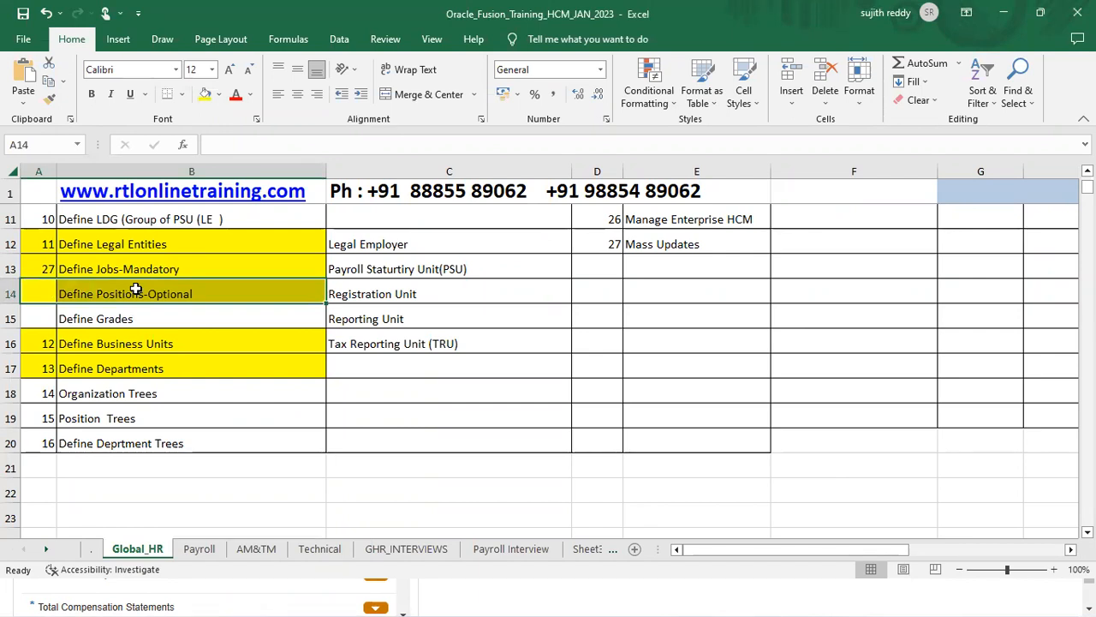
pyautogui.click(526, 596)
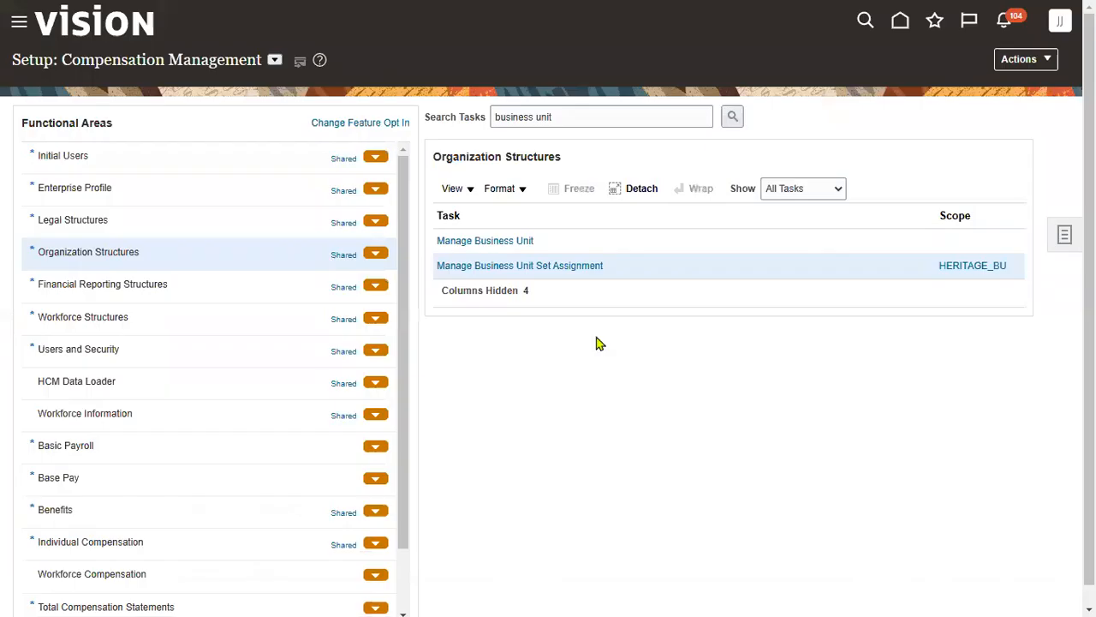
# - Search the setup tasks for 'location' and open Manage Locations
pyautogui.tripleClick(576, 108)
pyautogui.write('location')
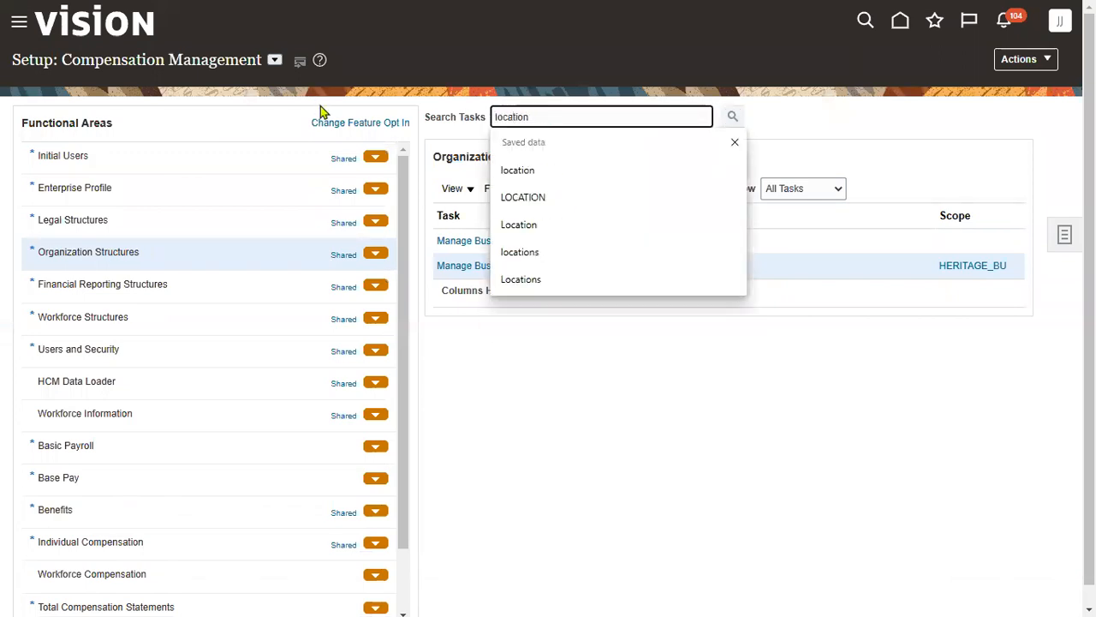
pyautogui.press('Return')
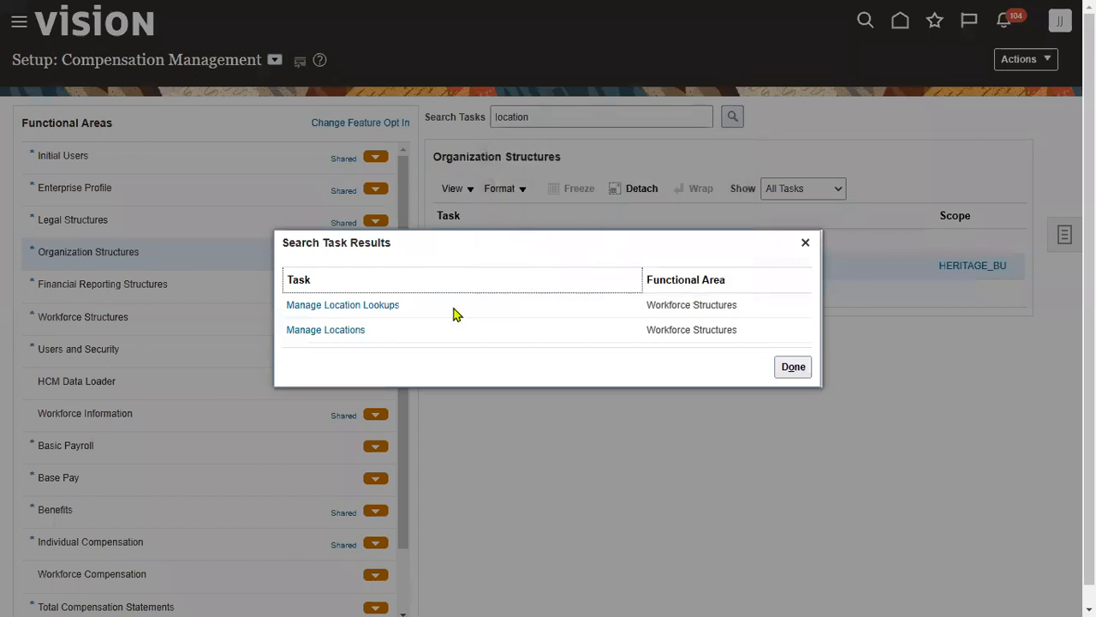
pyautogui.click(353, 333)
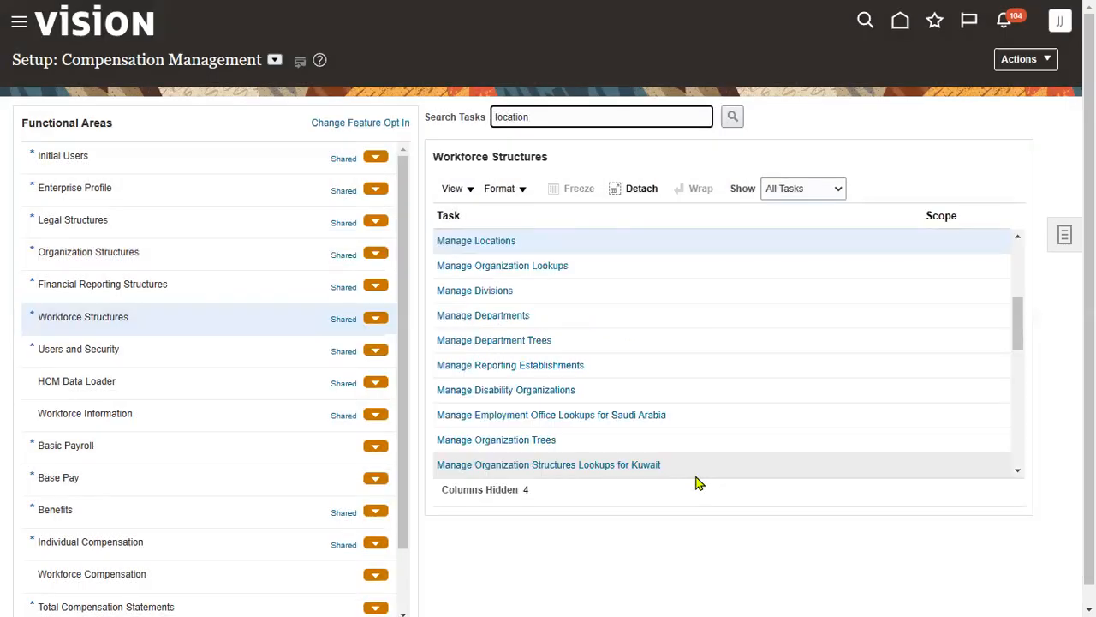
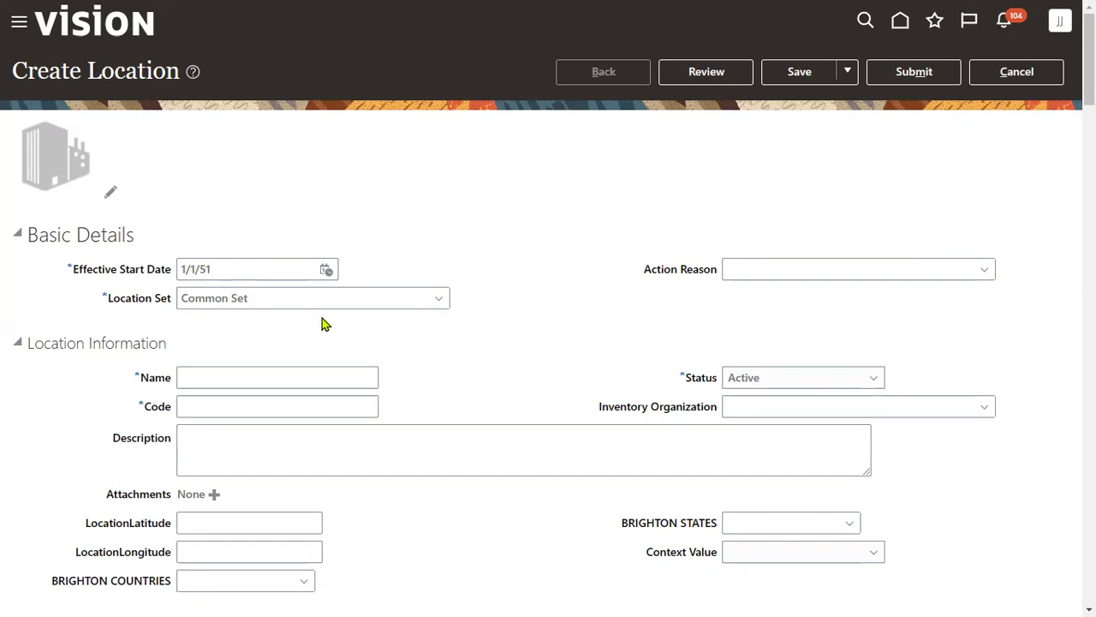
# - Fill the Jobs (Q16) and Locations (Q18) checklist cells yellow in Excel
pyautogui.moveTo(108, 301); pyautogui.dragTo(149, 302)
pyautogui.click(579, 242)
pyautogui.hotkey('alt', 'Tab')
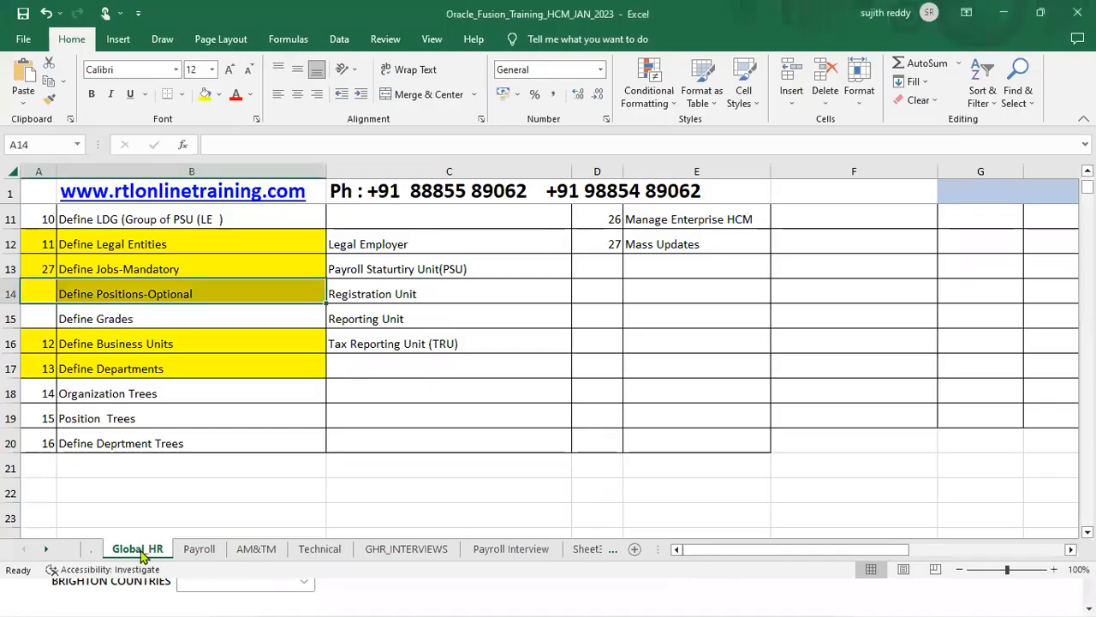
pyautogui.click(97, 547)
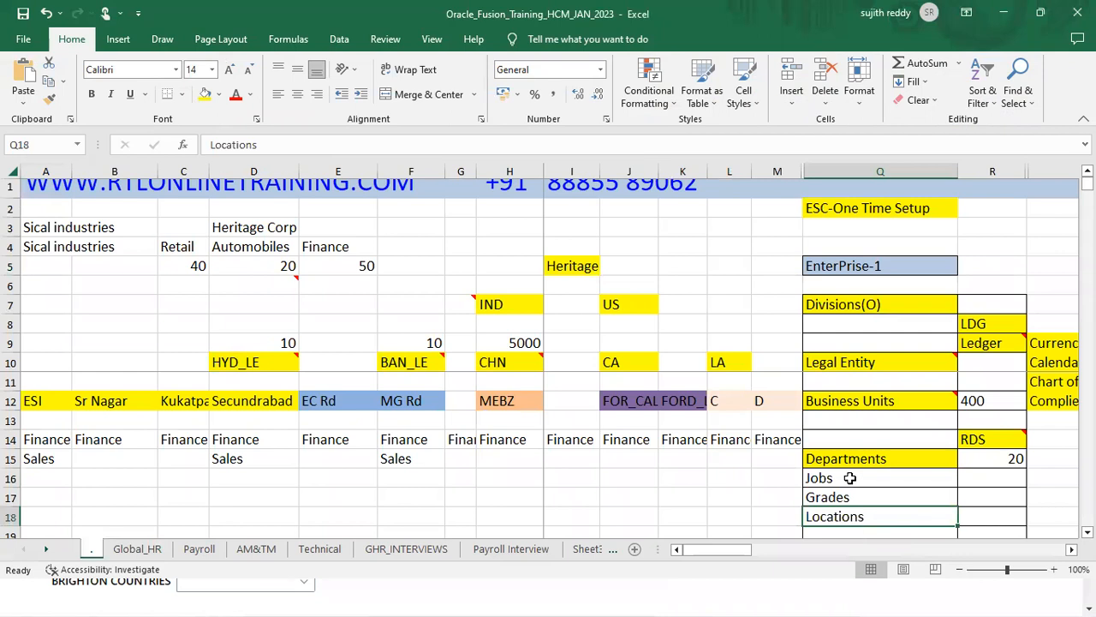
pyautogui.click(206, 94)
pyautogui.click(896, 517)
pyautogui.click(204, 96)
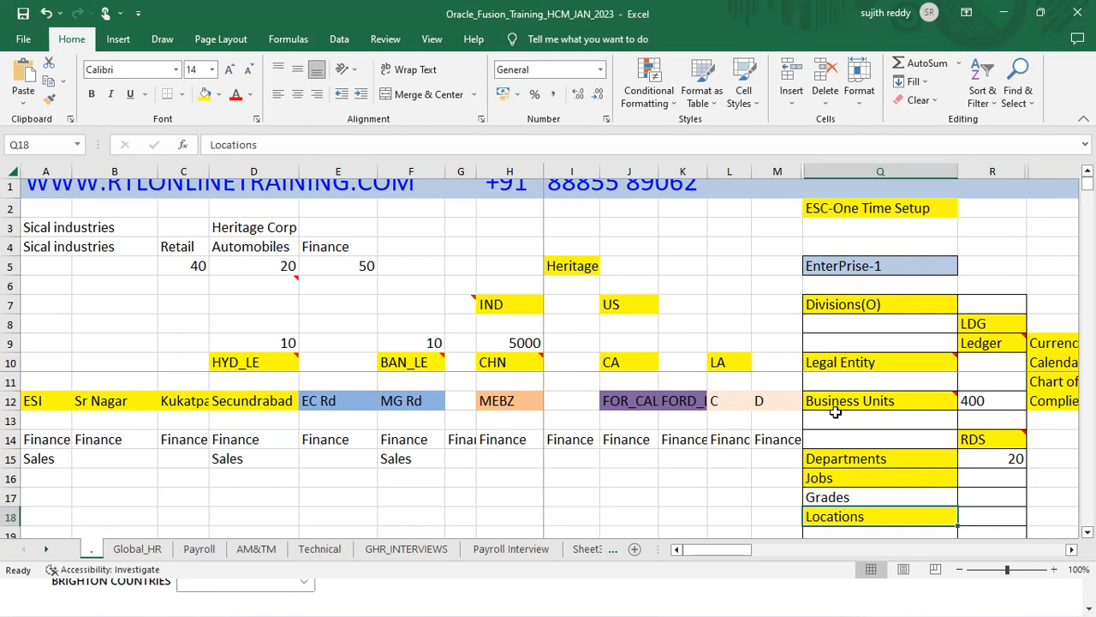
# - Review the RDS, Locations and Business Units cells, then return to the browser
pyautogui.moveTo(845, 408)
pyautogui.click(979, 438)
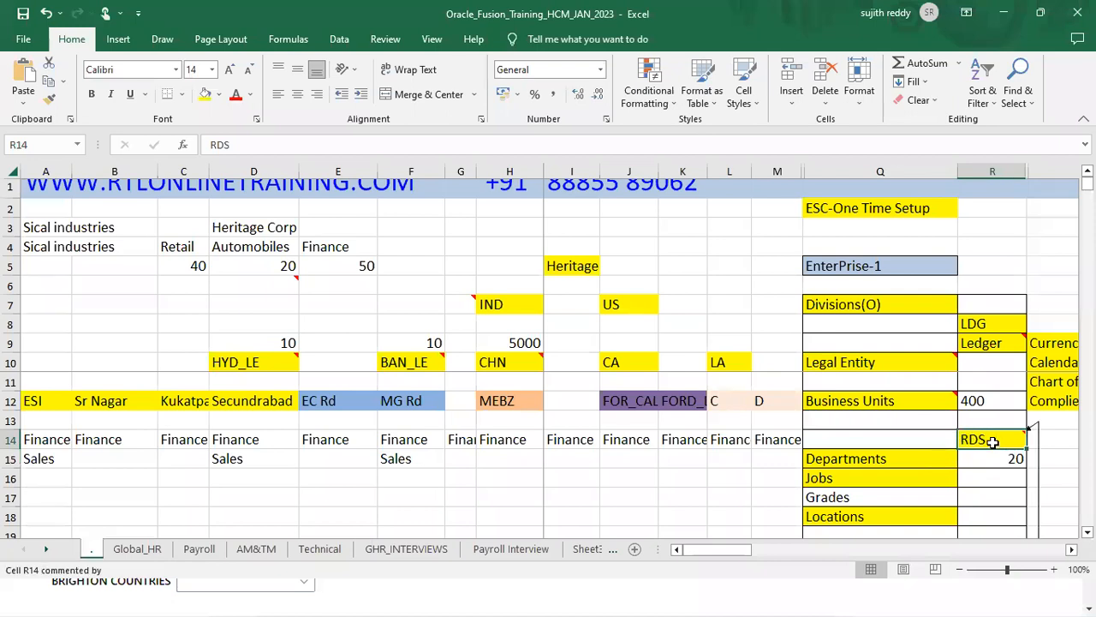
pyautogui.click(920, 517)
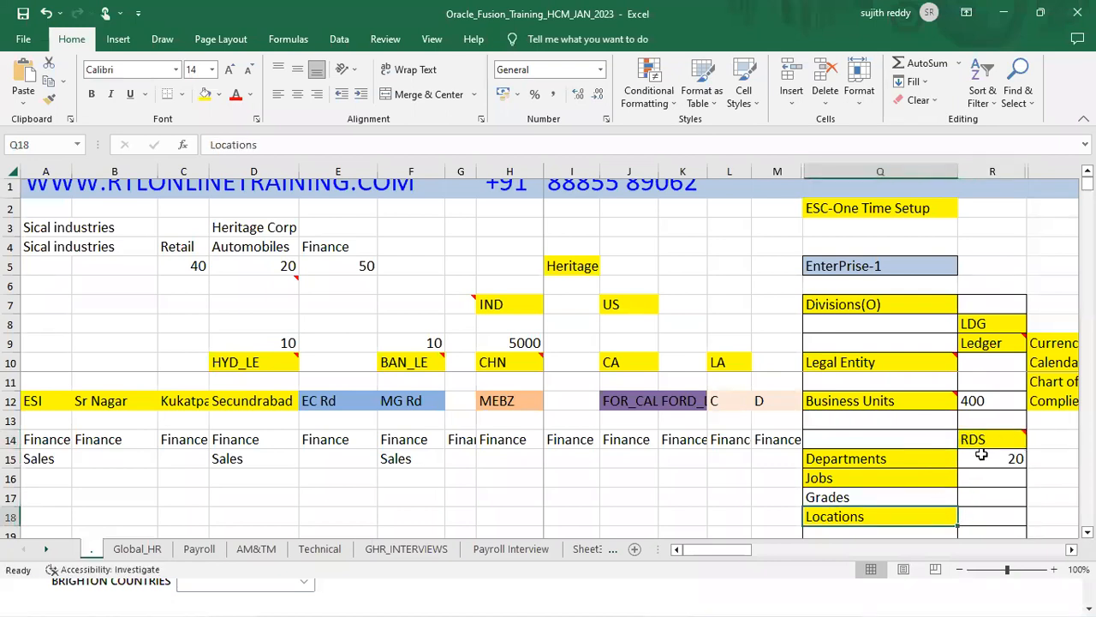
pyautogui.click(904, 400)
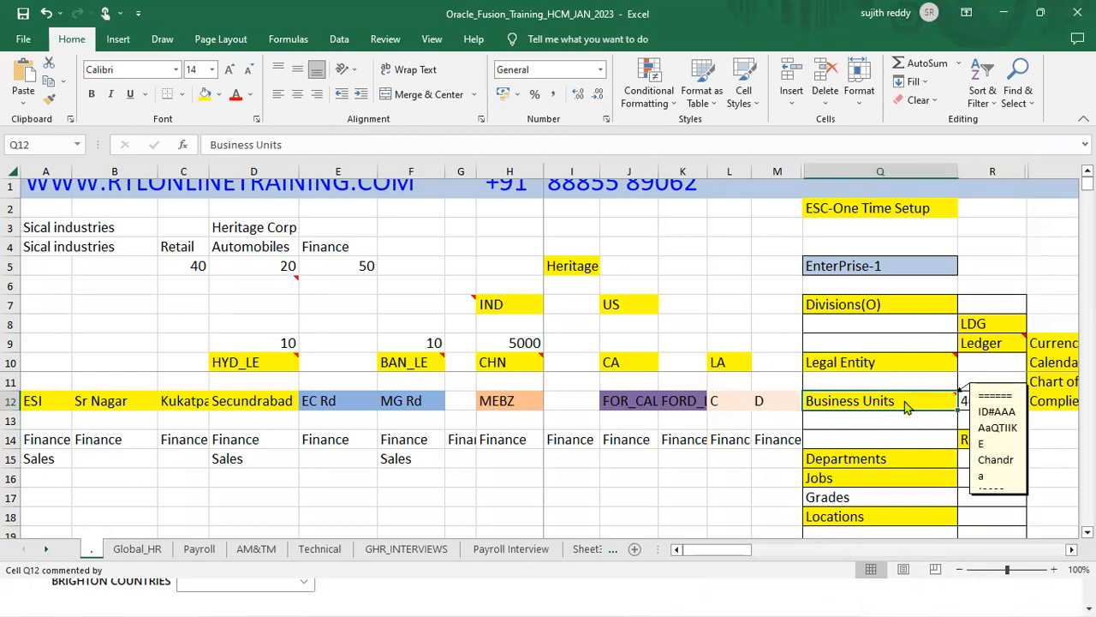
pyautogui.hotkey('alt', 'Tab')
# - Discard the unsaved location and find and open Manage Reference Data Sets
pyautogui.click(1015, 76)
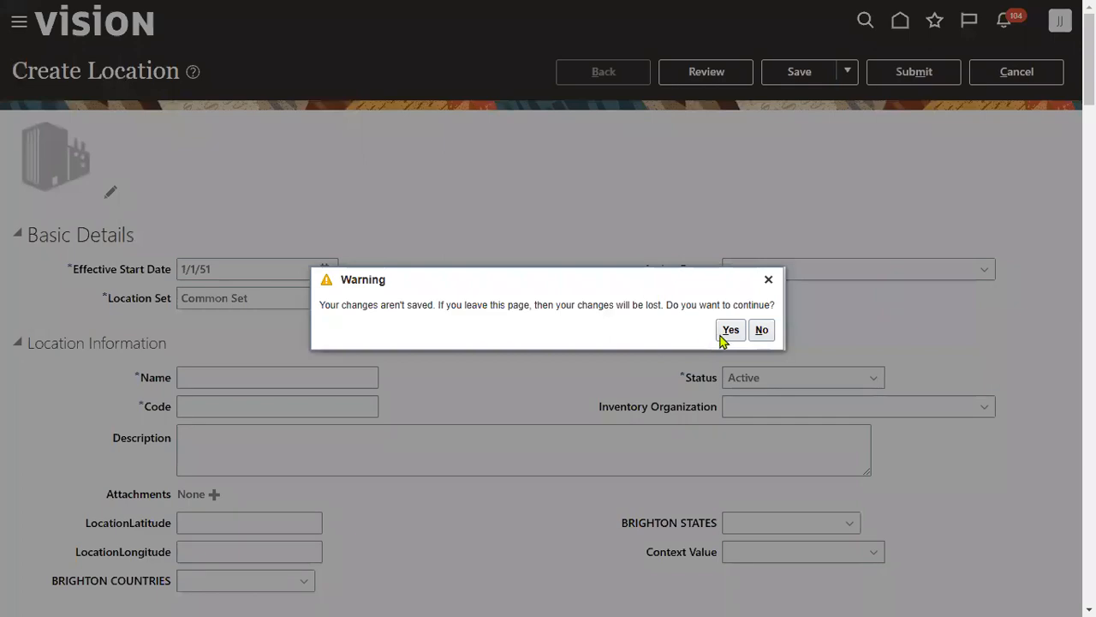
pyautogui.click(725, 332)
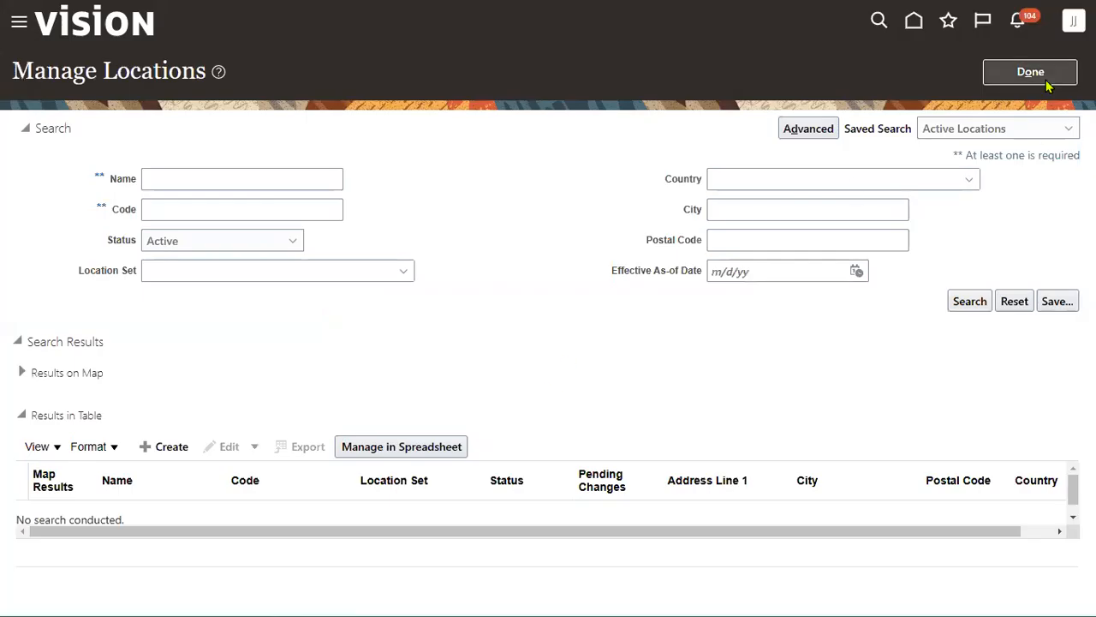
pyautogui.click(1044, 78)
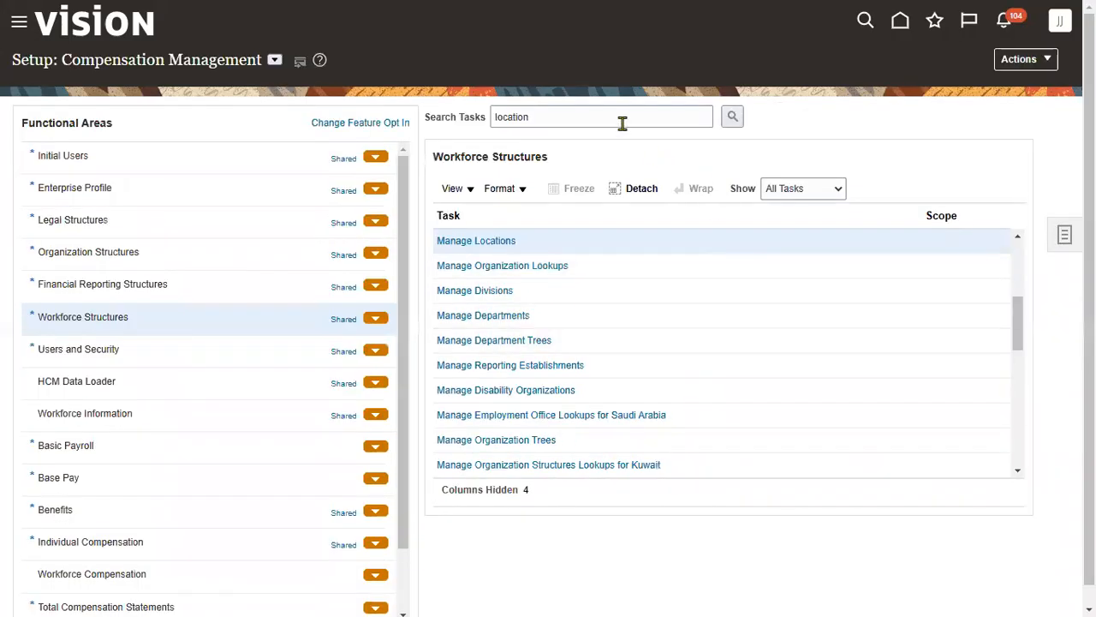
pyautogui.doubleClick(622, 123)
pyautogui.write('reference data set')
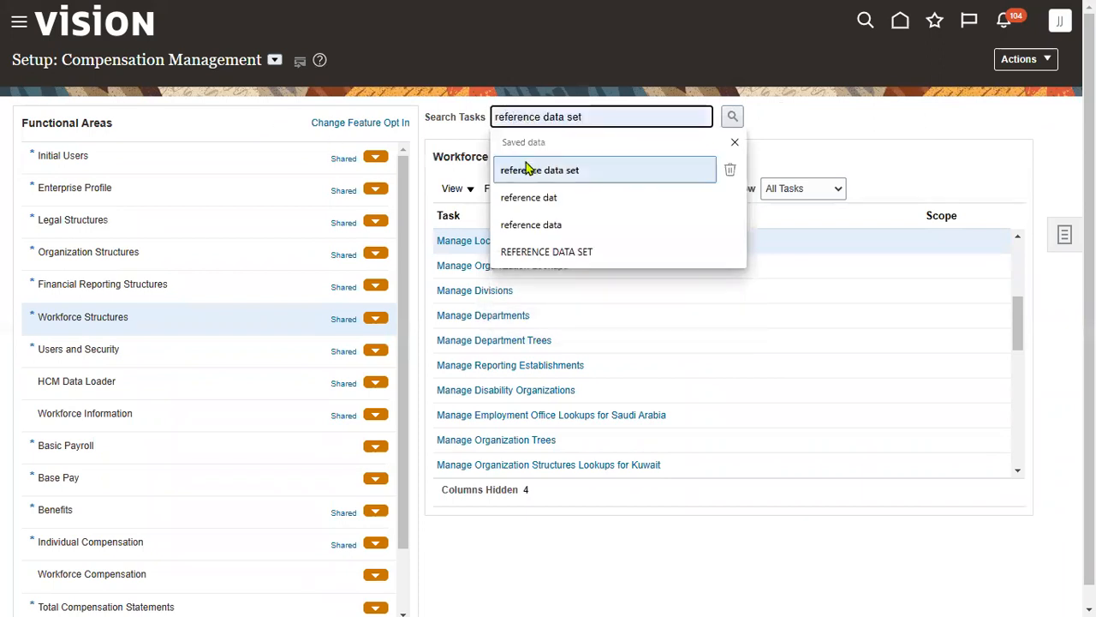
pyautogui.click(526, 170)
pyautogui.click(732, 117)
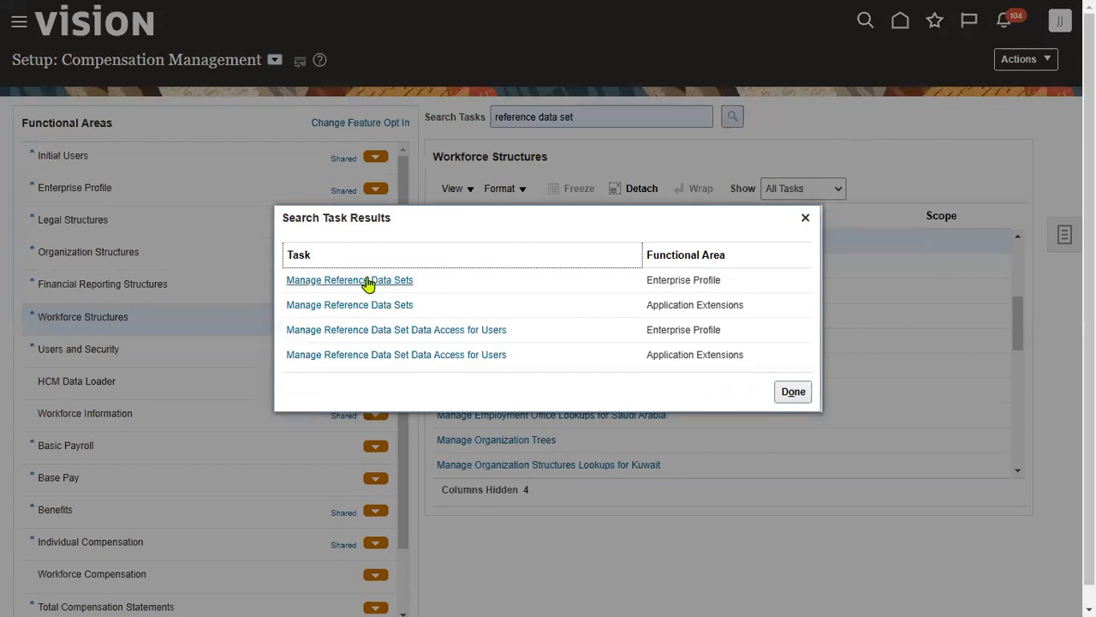
pyautogui.click(368, 285)
pyautogui.click(465, 416)
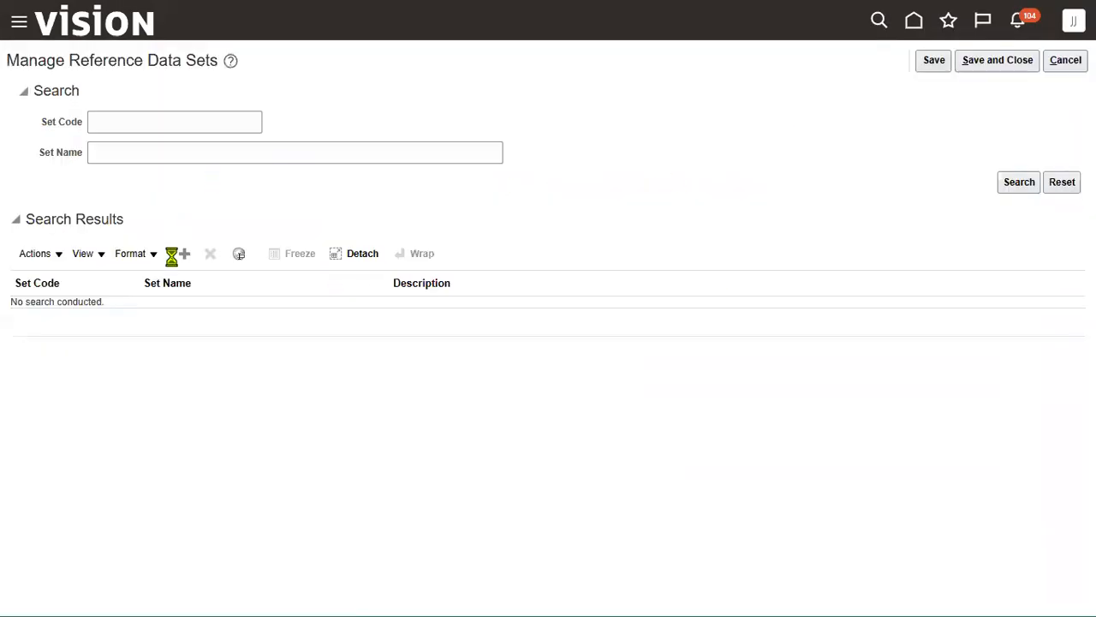
# - Add reference data set HERITAGE_LOC_RDS, reusing the code as name and description, and save
pyautogui.click(169, 122)
pyautogui.write('HERI')
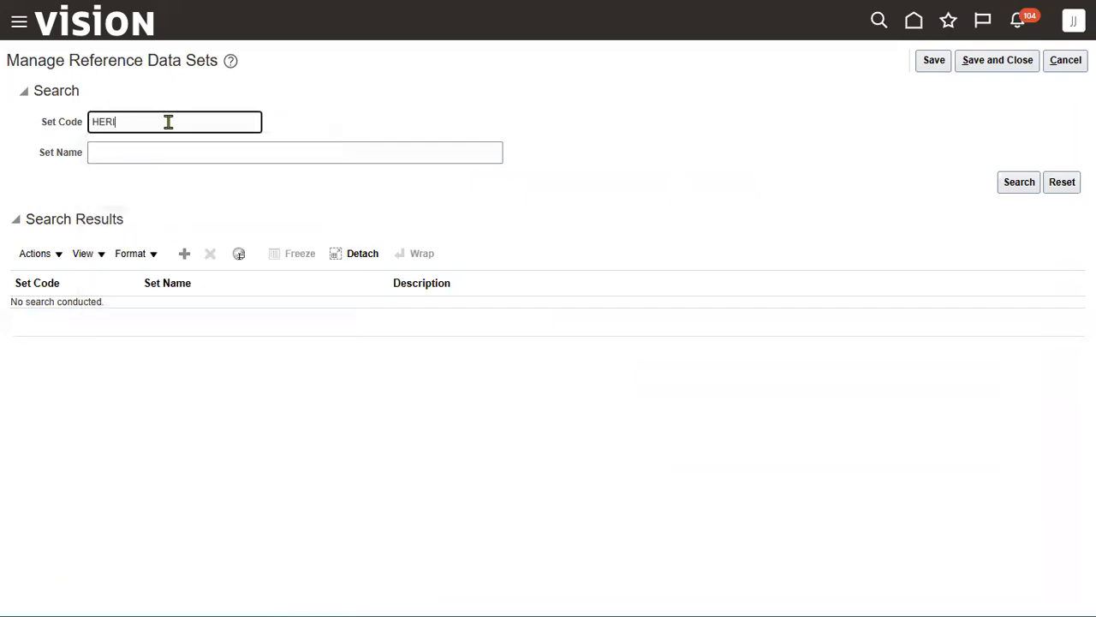
pyautogui.press('Return')
pyautogui.click(184, 253)
pyautogui.click(95, 315)
pyautogui.write('H')
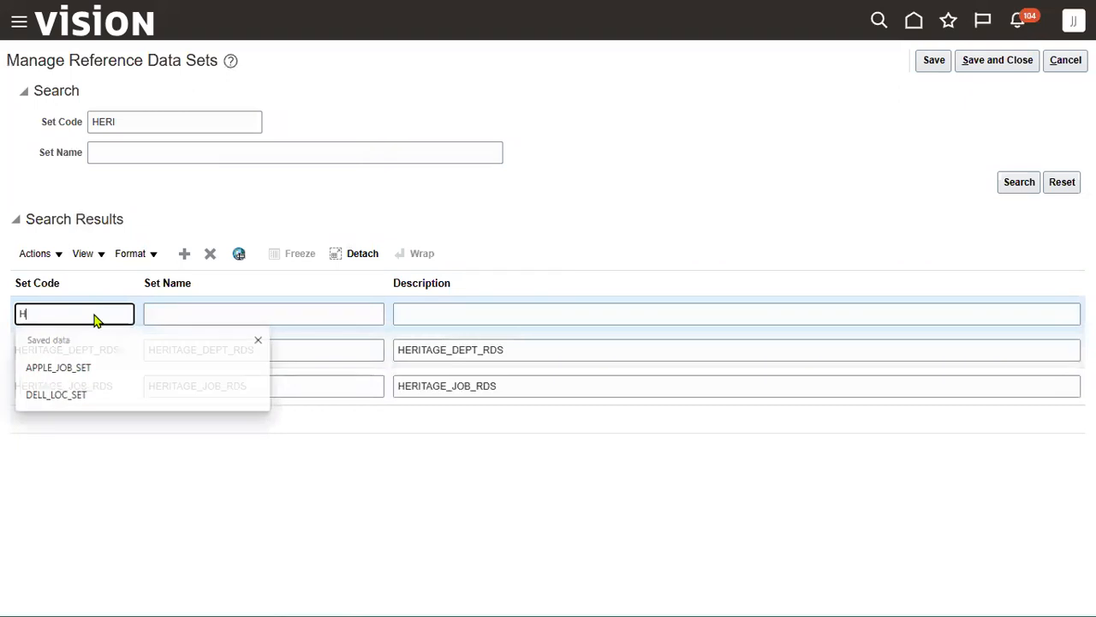
pyautogui.write('ERITAGE_LOC_RDS')
pyautogui.moveTo(122, 314); pyautogui.dragTo(7, 315)
pyautogui.hotkey('ctrl', 'c')
pyautogui.press('Tab')
pyautogui.hotkey('ctrl', 'v')
pyautogui.press('Tab')
pyautogui.hotkey('ctrl', 'v')
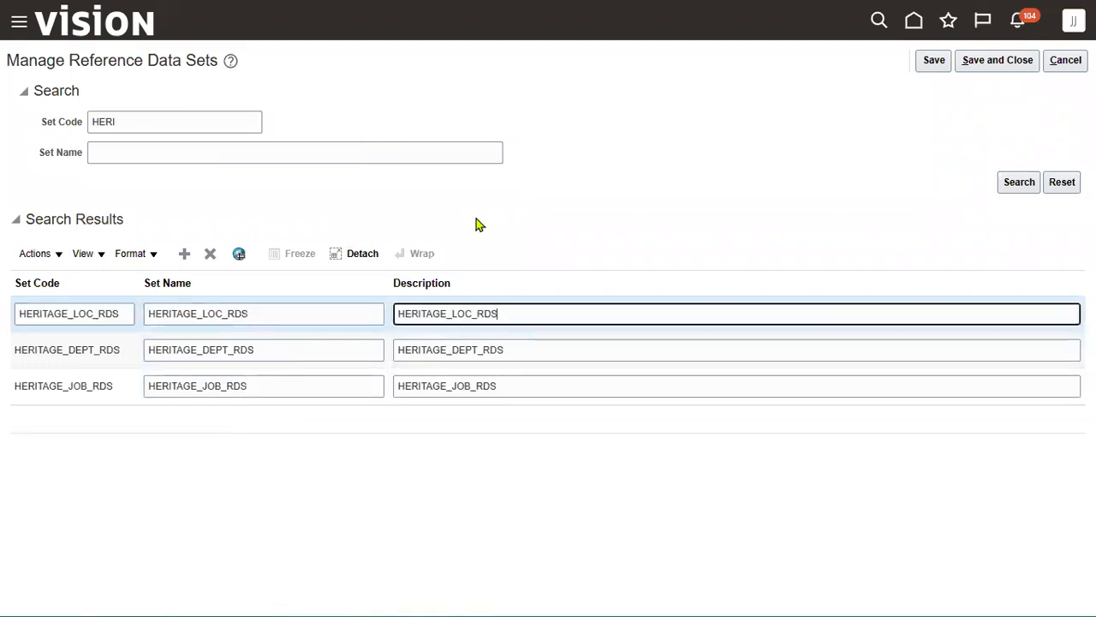
pyautogui.click(997, 62)
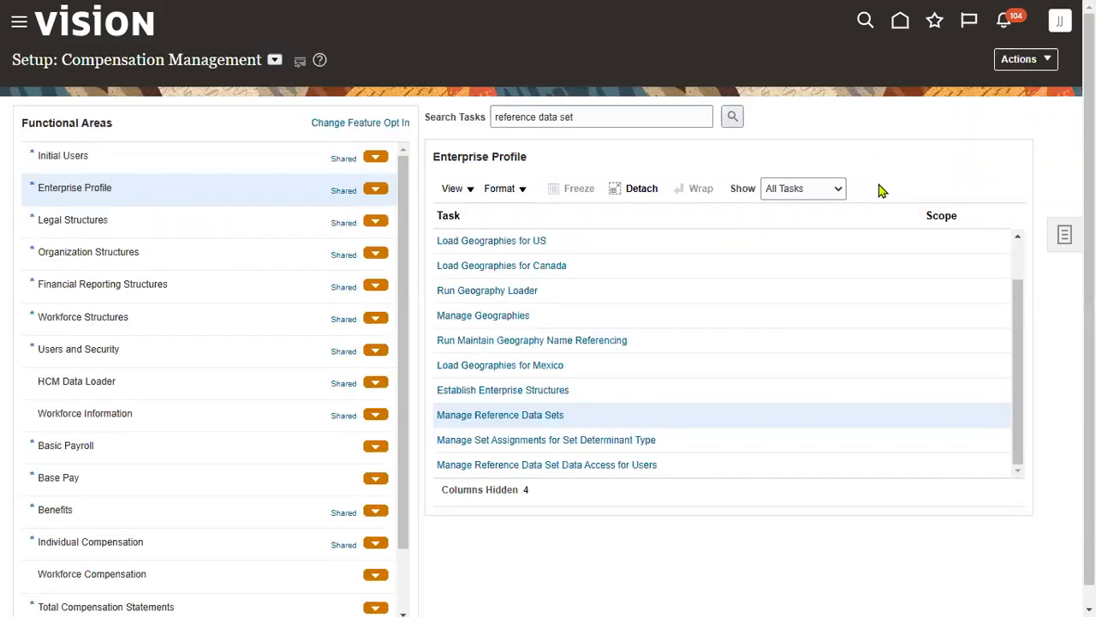
# - Search tasks for 'LOCATION' and start a new location from Manage Locations
pyautogui.tripleClick(651, 117)
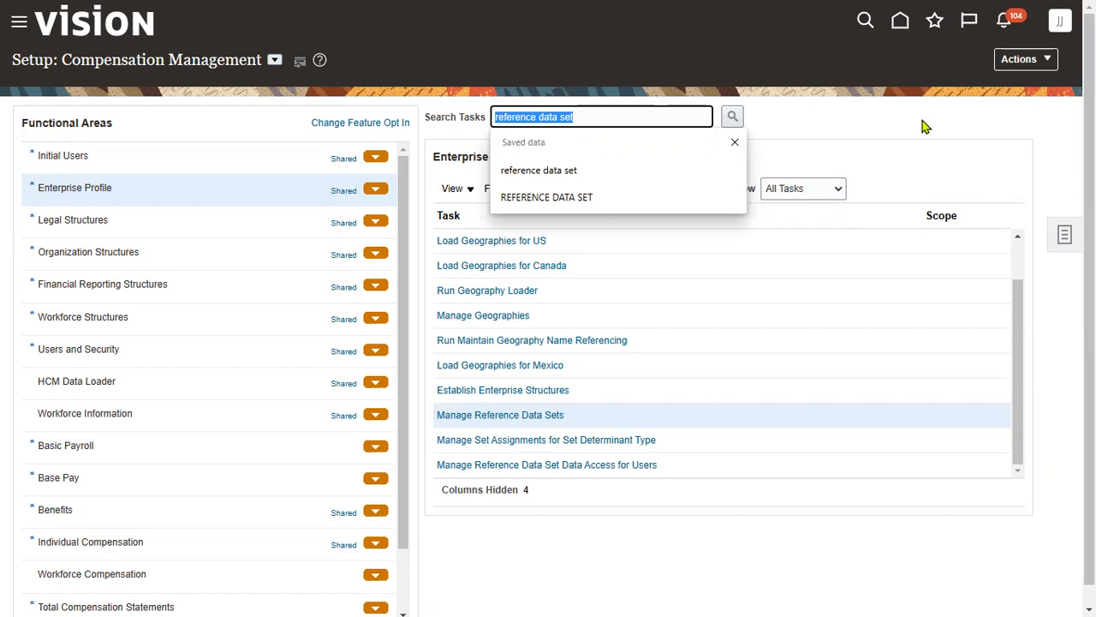
pyautogui.write('LOCATION')
pyautogui.press('Return')
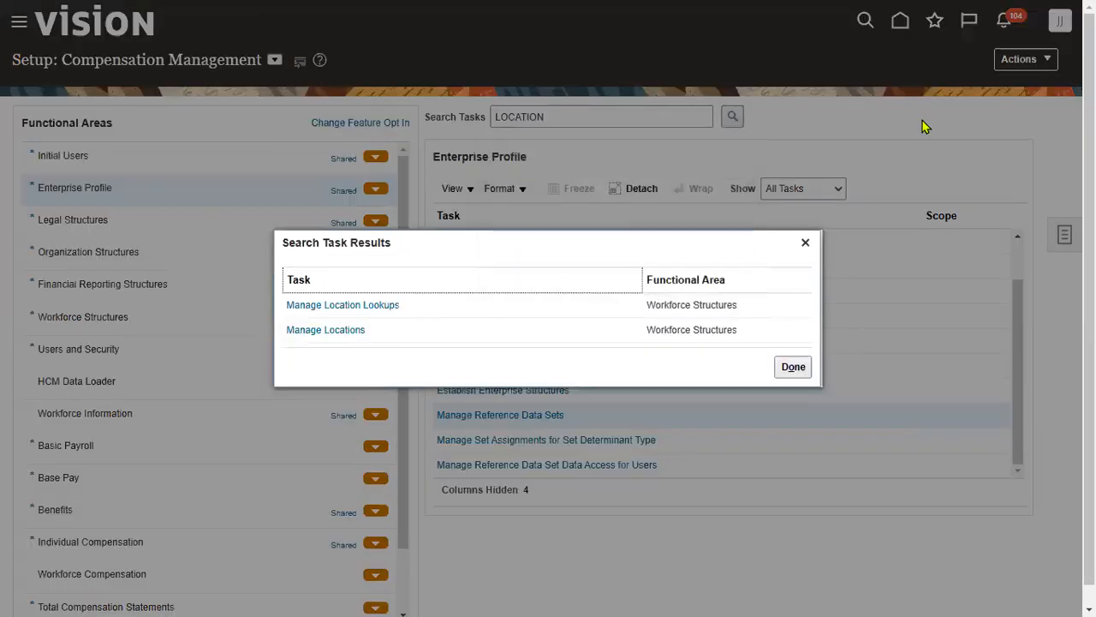
pyautogui.click(323, 331)
pyautogui.click(485, 242)
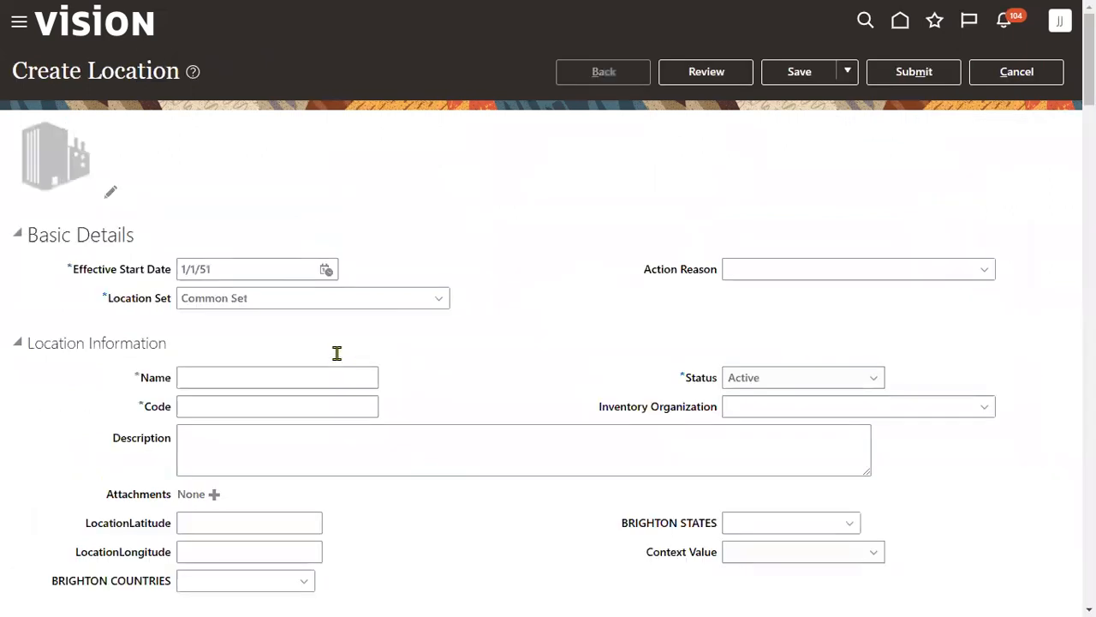
# - Set the new location's Location Set to HERITAGE_LOC_RDS
pyautogui.moveTo(259, 299); pyautogui.dragTo(3, 288)
pyautogui.write('HR')
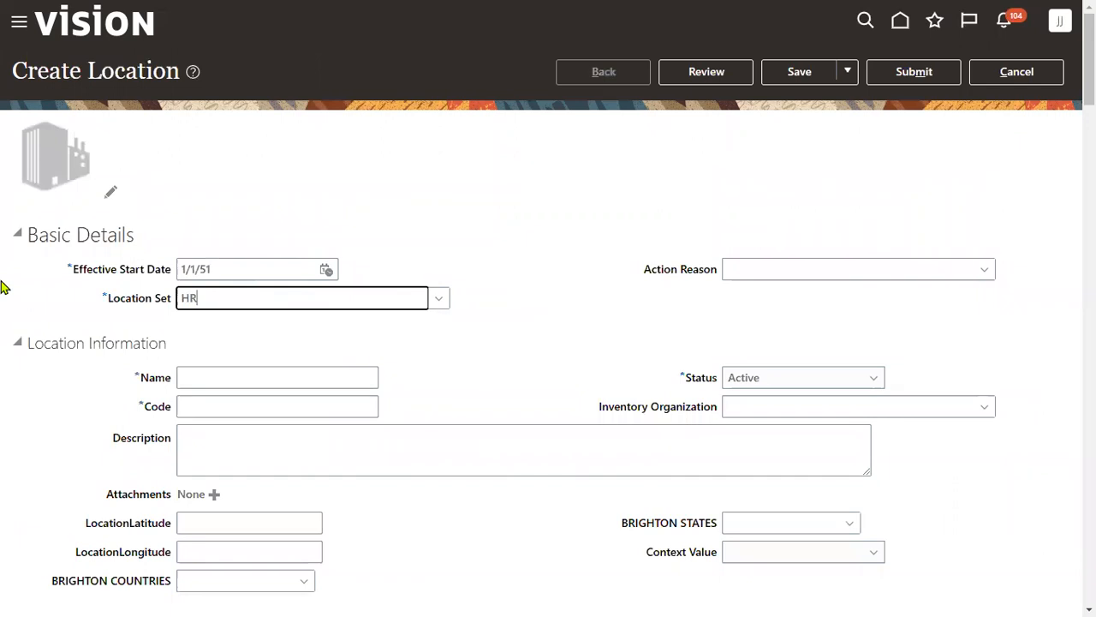
pyautogui.moveTo(206, 301); pyautogui.dragTo(9, 293)
pyautogui.write('HER')
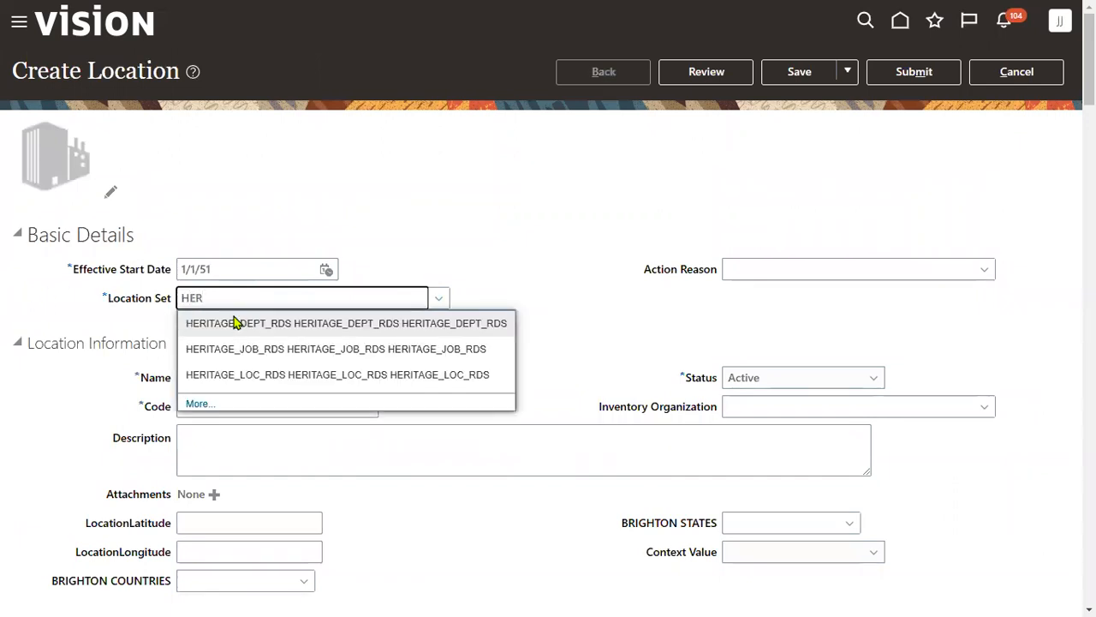
pyautogui.click(249, 374)
# - Enter 'HERITAGE NY Customer Info' as name, code and address line 1, with ZIP 12200
pyautogui.click(300, 379)
pyautogui.write('HERITAGE NY')
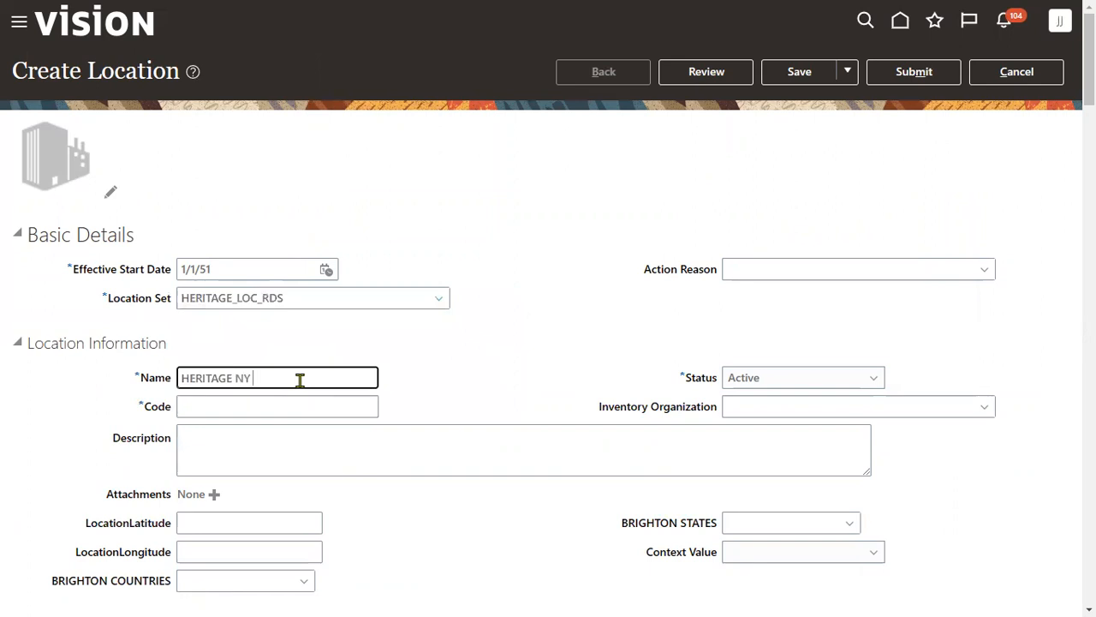
pyautogui.write(' Customer Info')
pyautogui.hotkey('ctrl', 'a')
pyautogui.hotkey('ctrl', 'c')
pyautogui.click(331, 399)
pyautogui.hotkey('ctrl', 'v')
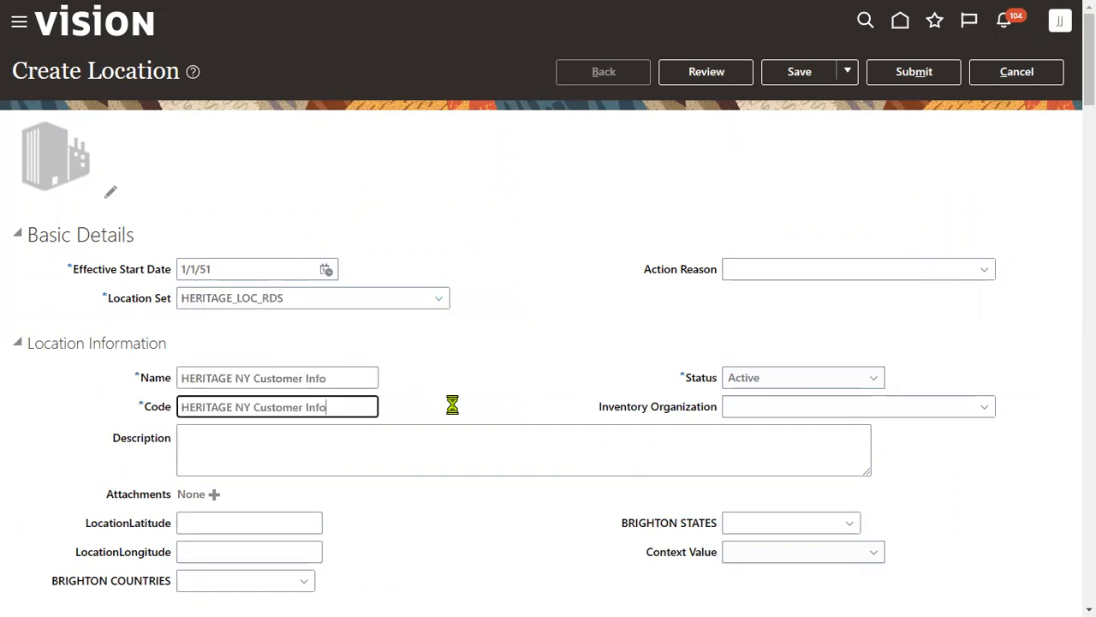
pyautogui.scroll(-5, 452, 404)
pyautogui.click(282, 360)
pyautogui.hotkey('ctrl', 'v')
pyautogui.press('Tab')
pyautogui.press('Tab')
pyautogui.press('Tab')
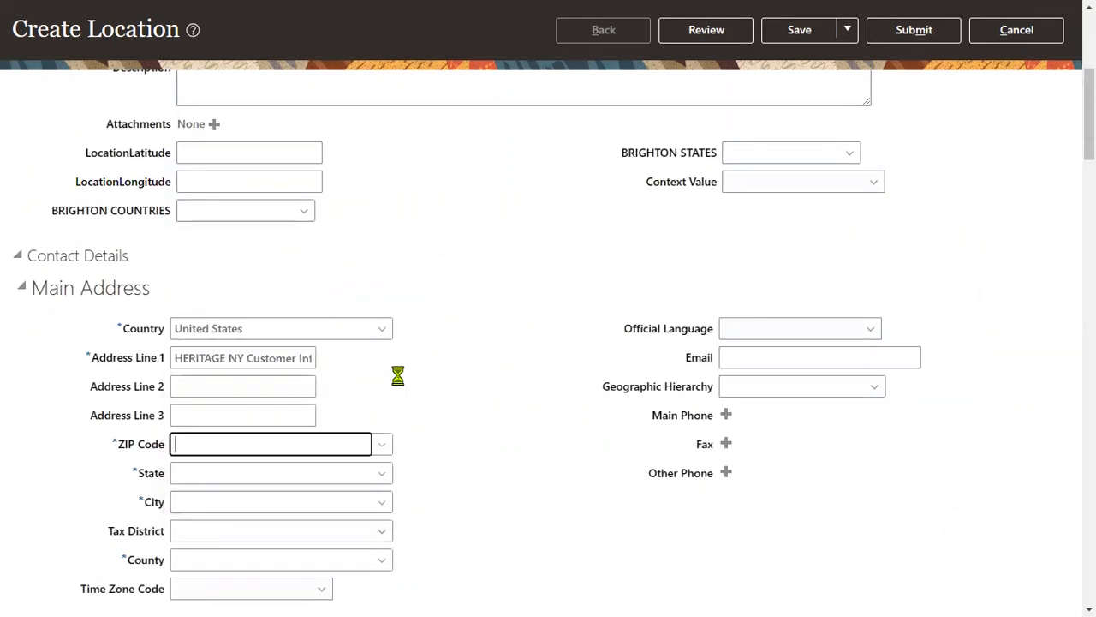
pyautogui.write('12200')
pyautogui.press('Tab')
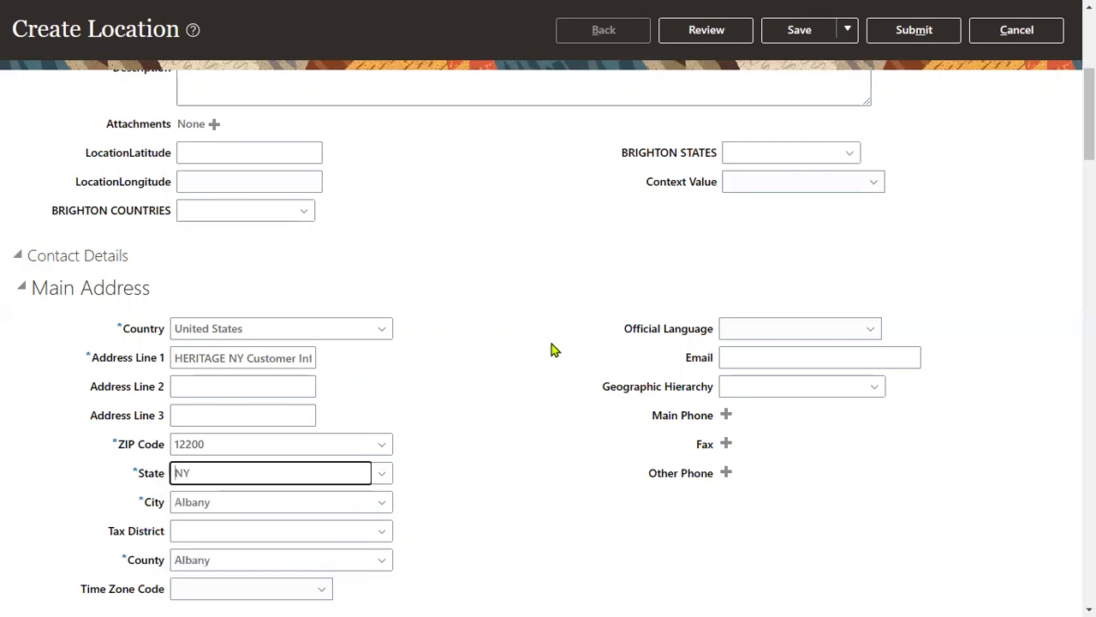
# - Review and submit the HERITAGE NY Customer Info location, confirming the submission
pyautogui.scroll(5, 728, 441)
pyautogui.click(744, 74)
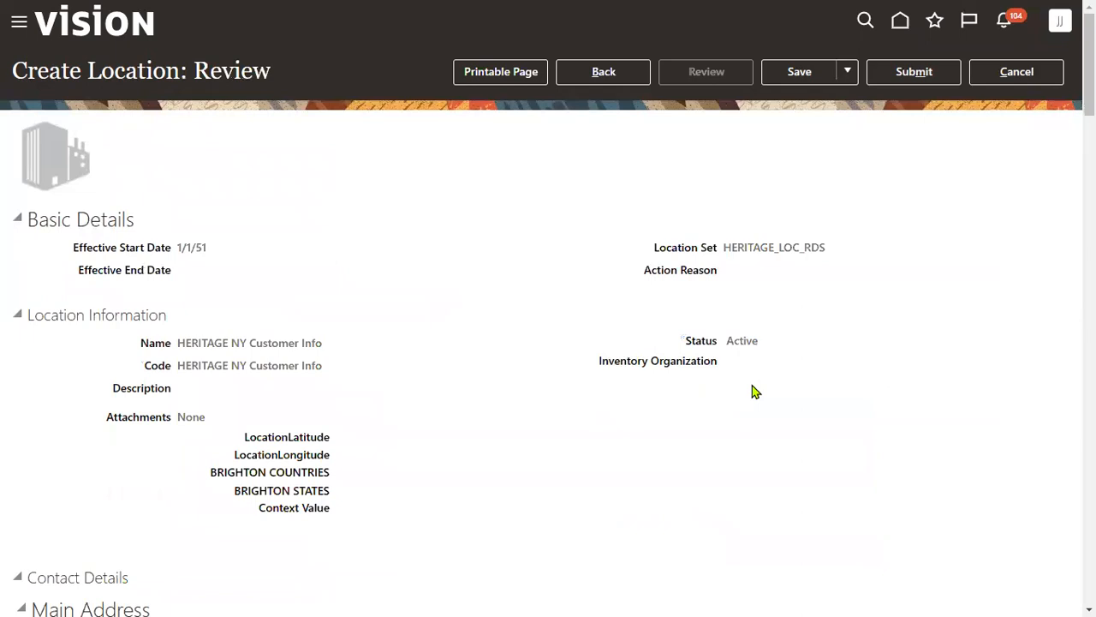
pyautogui.click(923, 79)
pyautogui.click(658, 332)
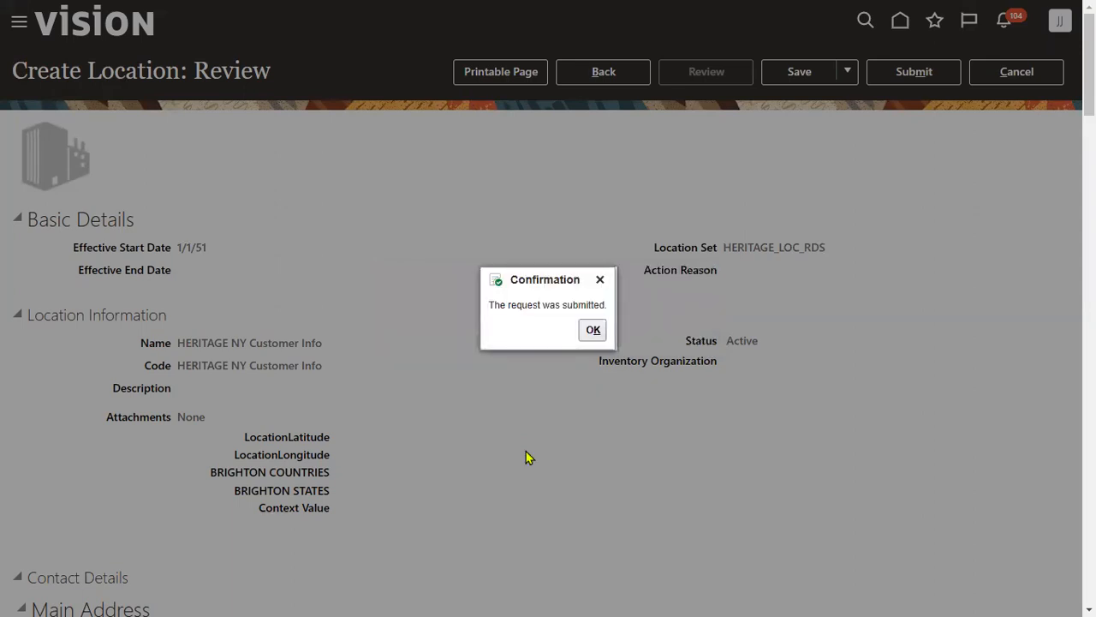
pyautogui.click(593, 331)
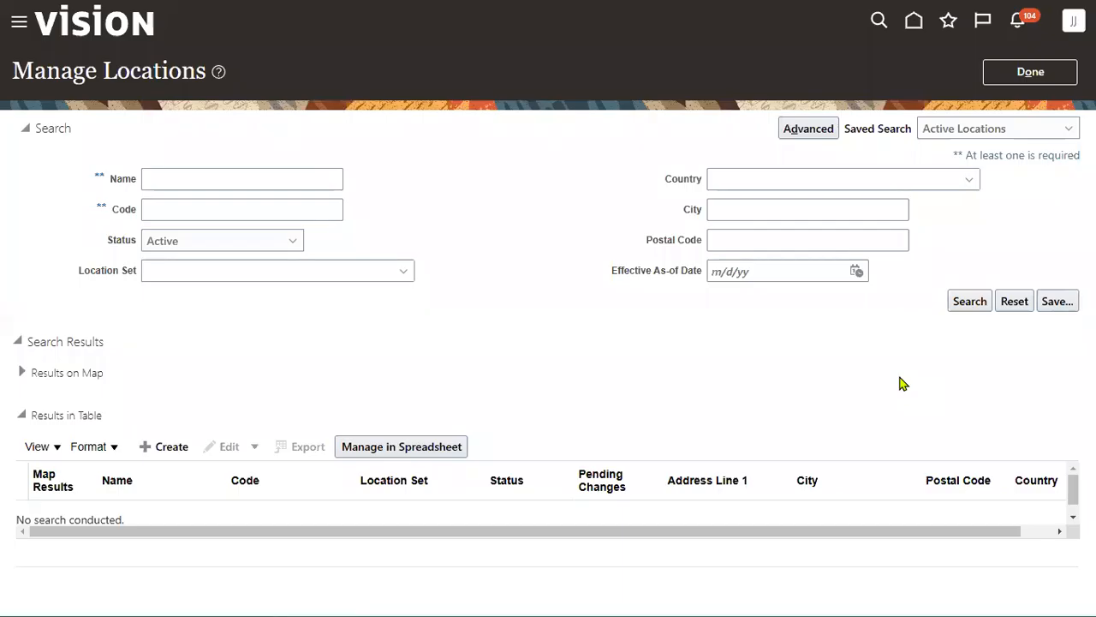
# - Start another location and set its Location Set to HERITAGE_LOC_RDS
pyautogui.click(159, 447)
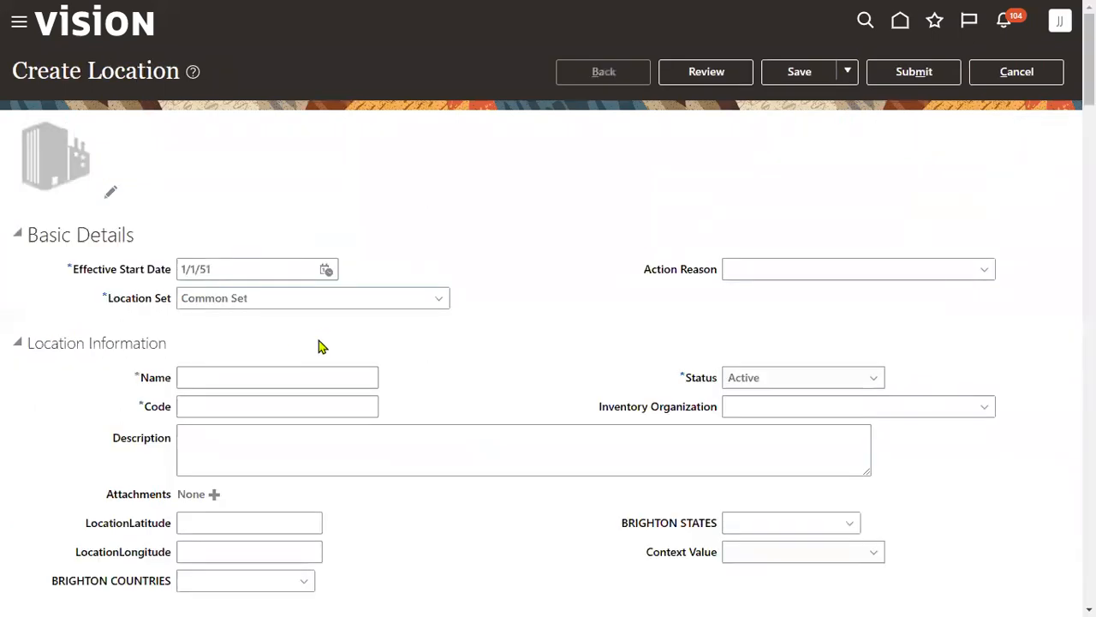
pyautogui.click(253, 299)
pyautogui.hotkey('ctrl', 'a')
pyautogui.write('HE')
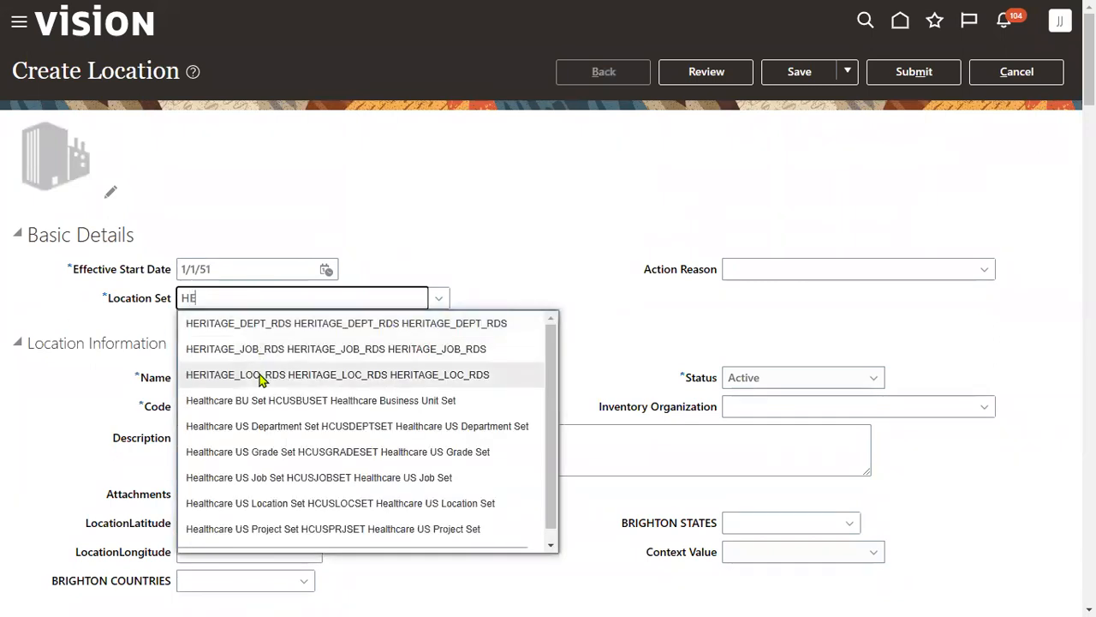
pyautogui.click(260, 375)
# - Enter 'HERITAGE ATM Center' as name, code and address line 1, with ZIP 12200
pyautogui.click(260, 378)
pyautogui.write('HERI')
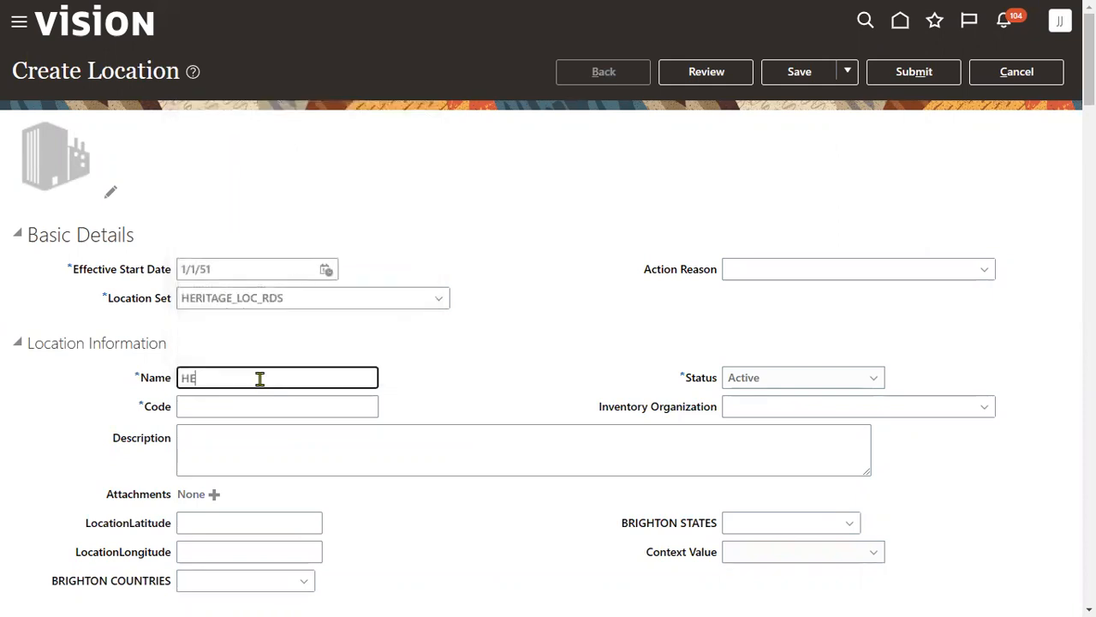
pyautogui.write('TAGE ATM Center')
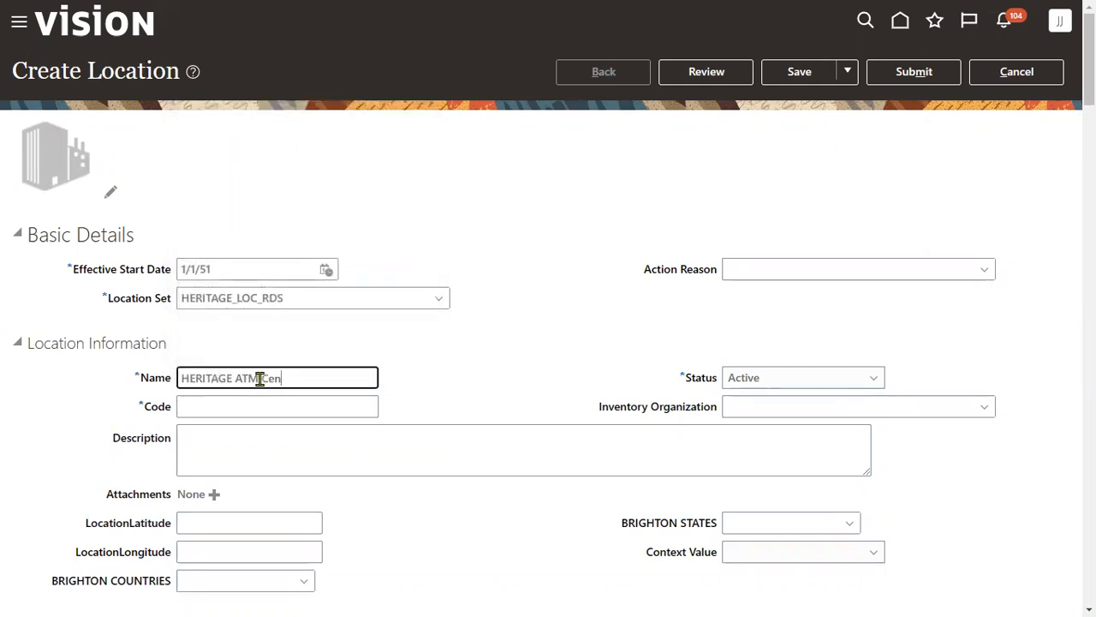
pyautogui.hotkey('ctrl', 'a')
pyautogui.hotkey('ctrl', 'c')
pyautogui.press('Tab')
pyautogui.hotkey('ctrl', 'v')
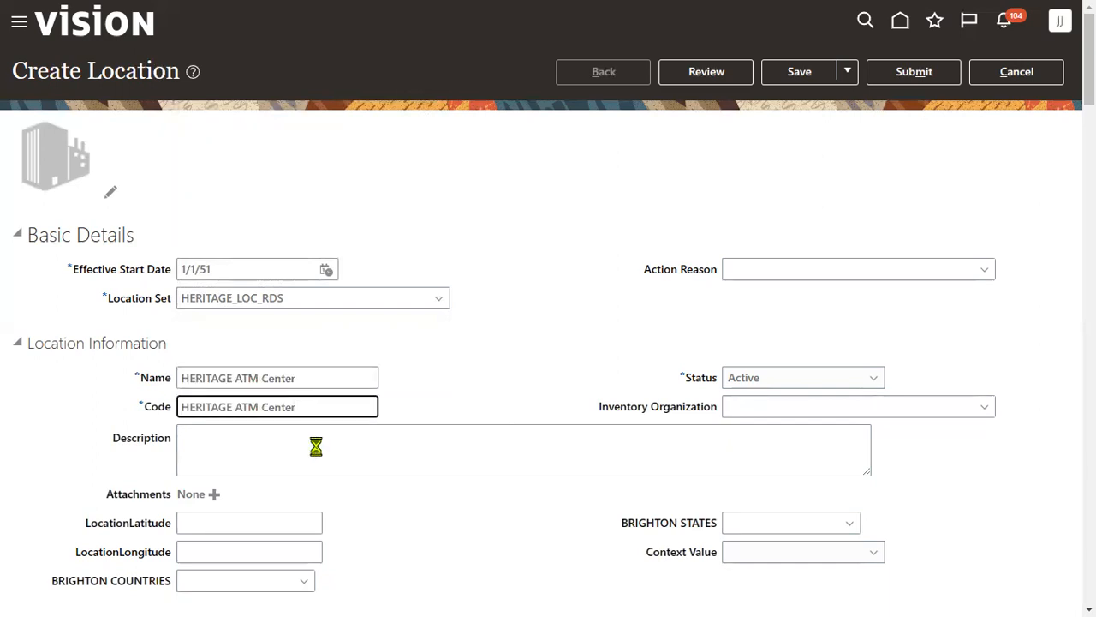
pyautogui.scroll(-4, 274, 377)
pyautogui.click(267, 359)
pyautogui.hotkey('ctrl', 'v')
pyautogui.press('Tab')
pyautogui.press('Tab')
pyautogui.press('Tab')
pyautogui.write('12200')
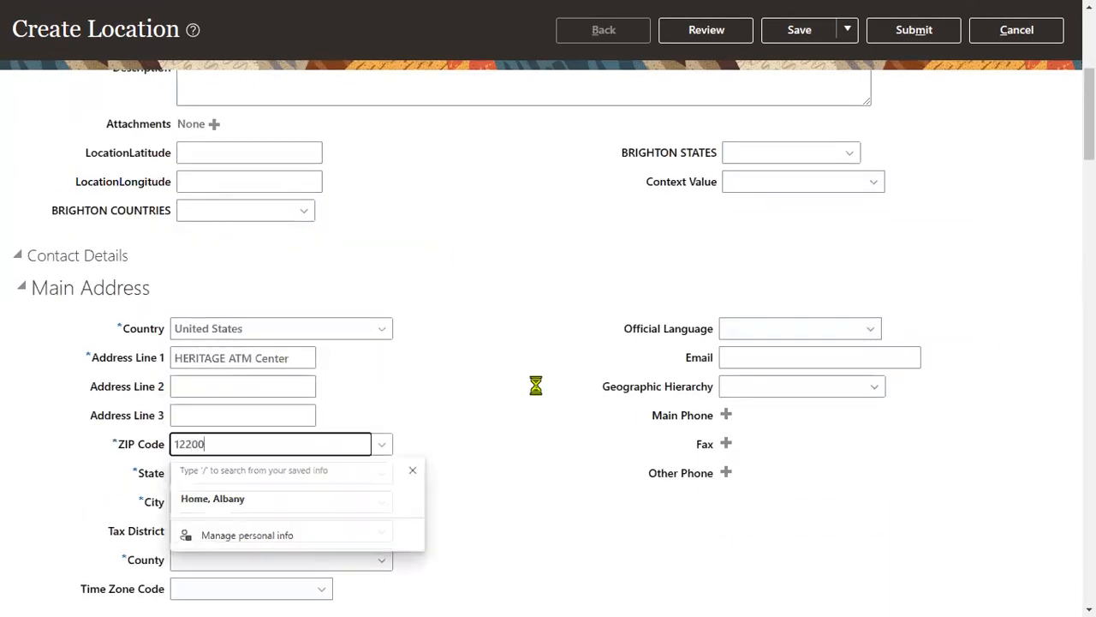
pyautogui.press('Tab')
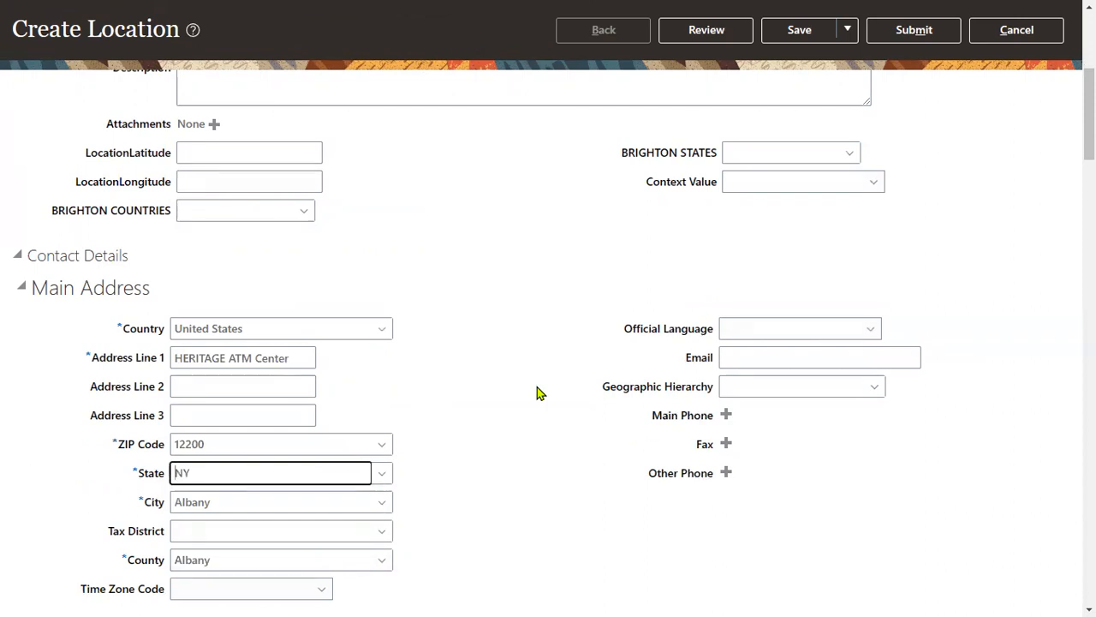
# - Submit the HERITAGE ATM Center location and confirm the submission
pyautogui.scroll(5, 759, 369)
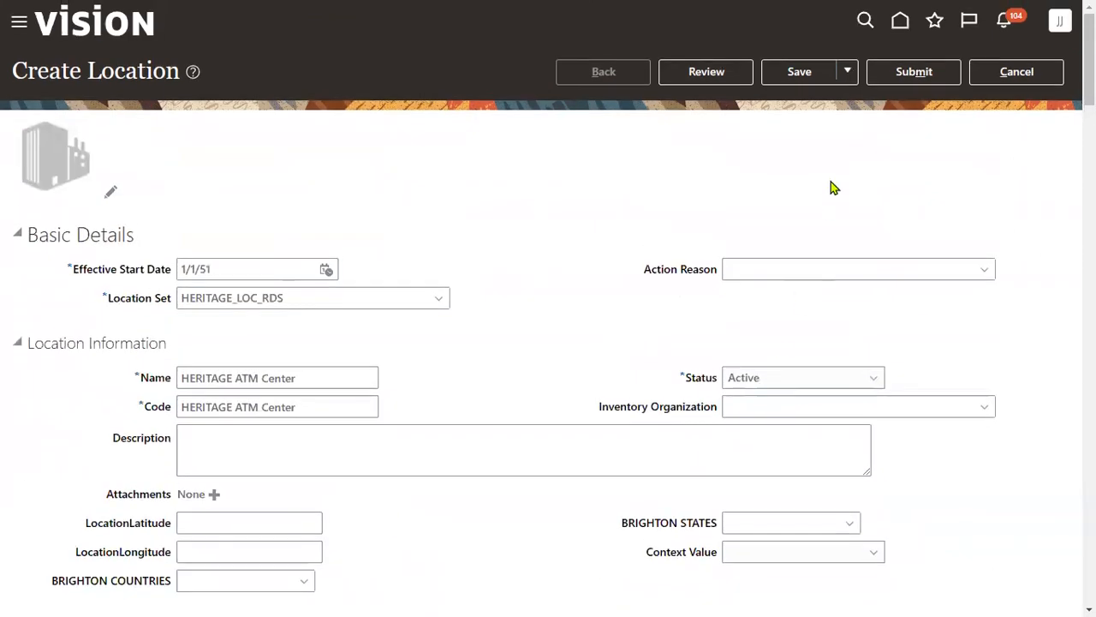
pyautogui.click(923, 72)
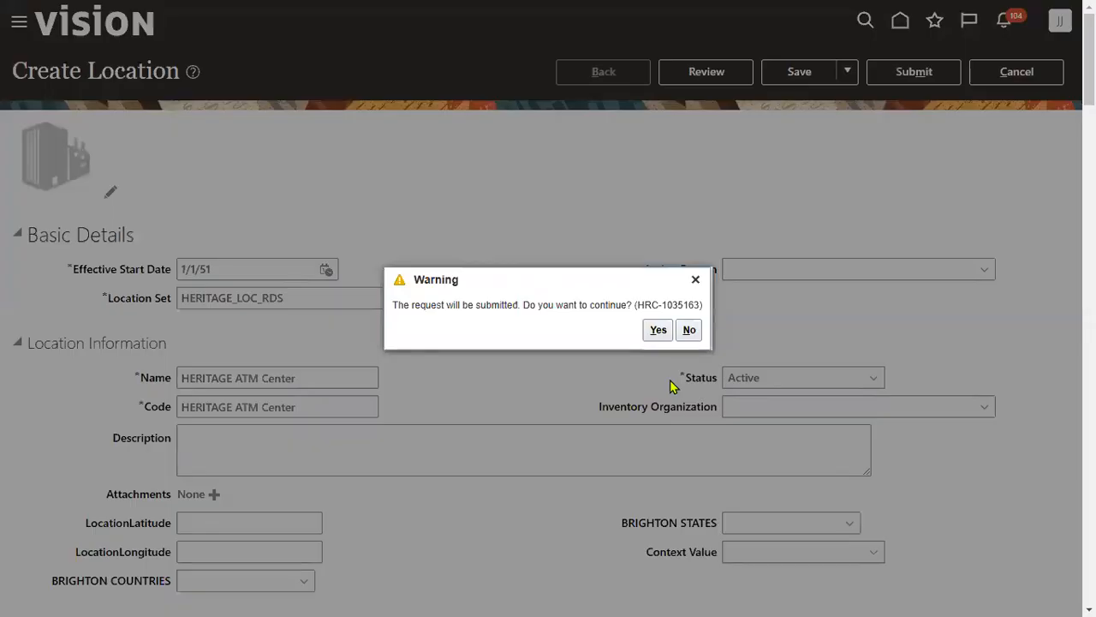
pyautogui.click(658, 331)
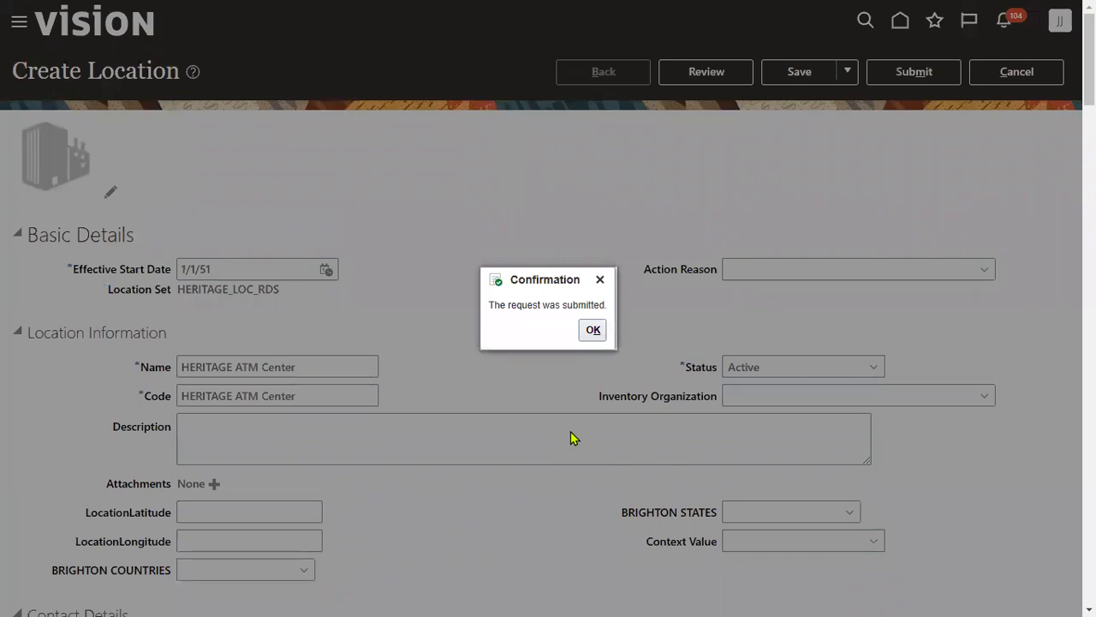
pyautogui.click(589, 334)
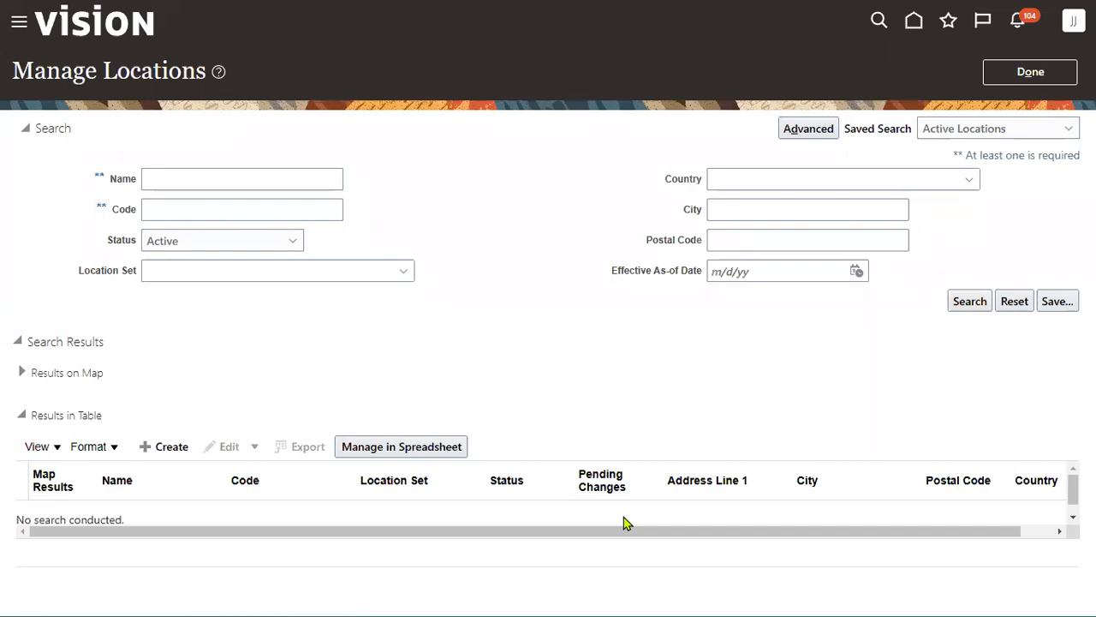
# - Search locations by name 'HER', check both are in HERITAGE_LOC_RDS, and exit Manage Locations
pyautogui.click(324, 184)
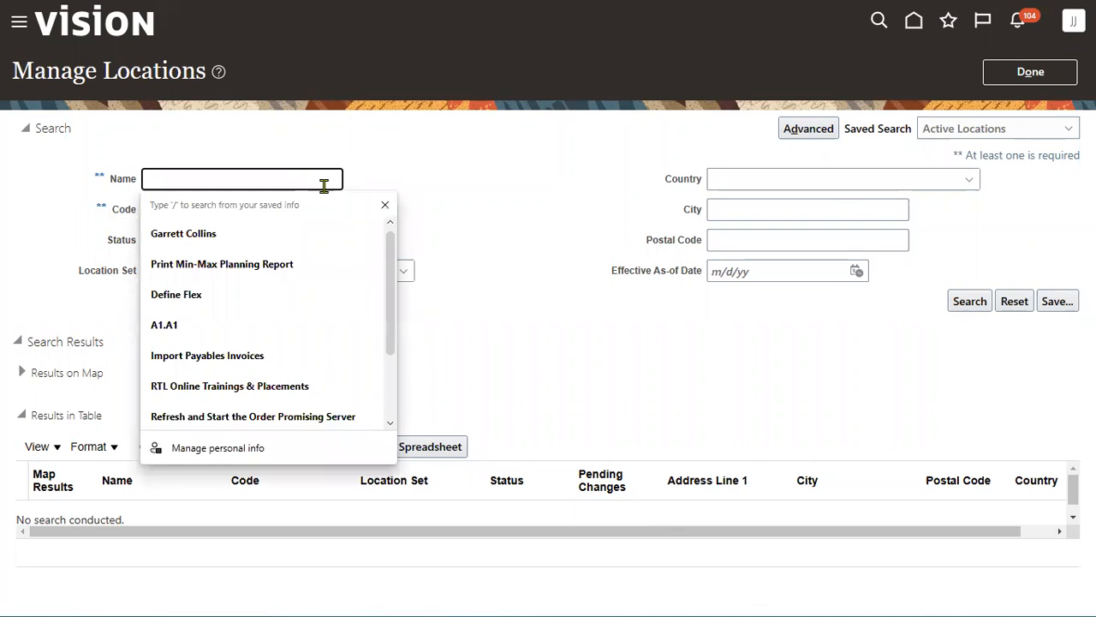
pyautogui.write('HER')
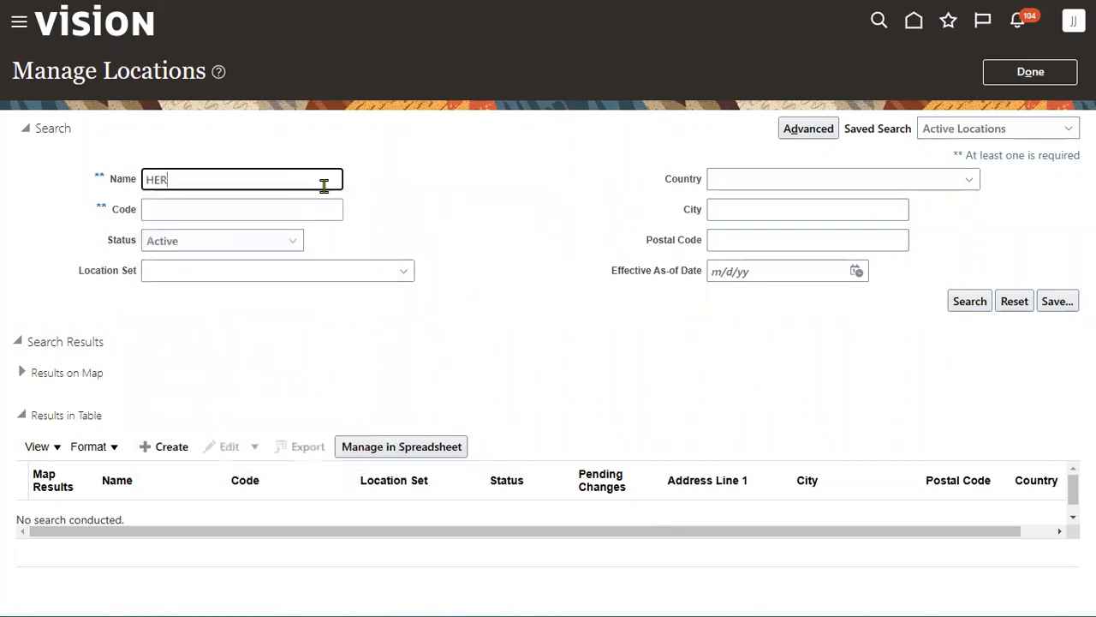
pyautogui.press('Return')
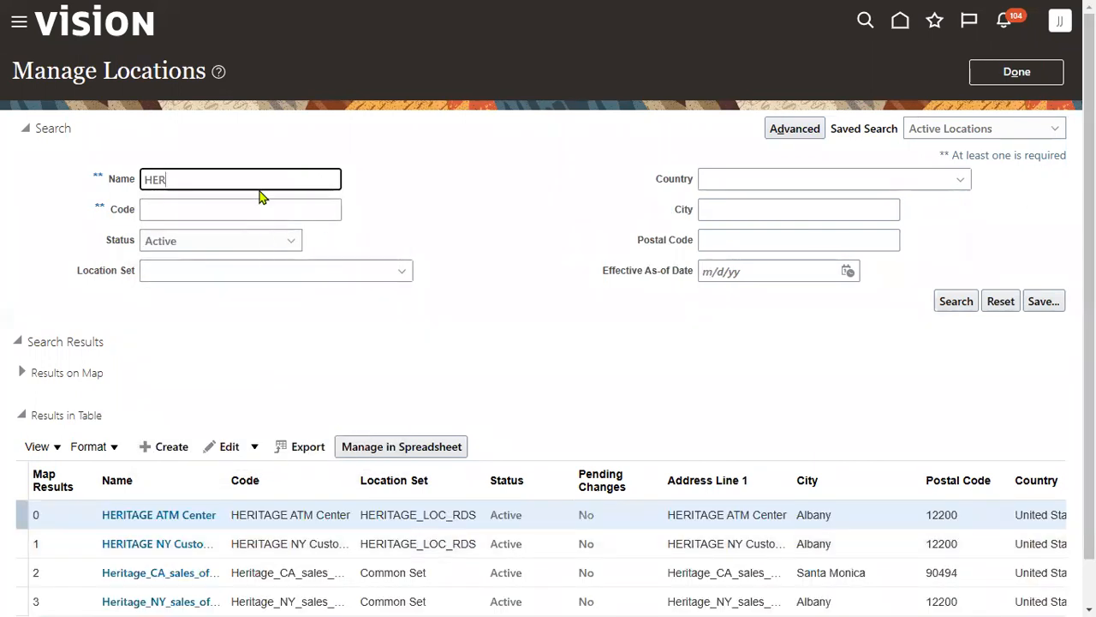
pyautogui.write('i')
pyautogui.moveTo(350, 497)
pyautogui.mouseDown()
pyautogui.moveTo(360, 524)
pyautogui.moveTo(481, 557)
pyautogui.mouseUp()
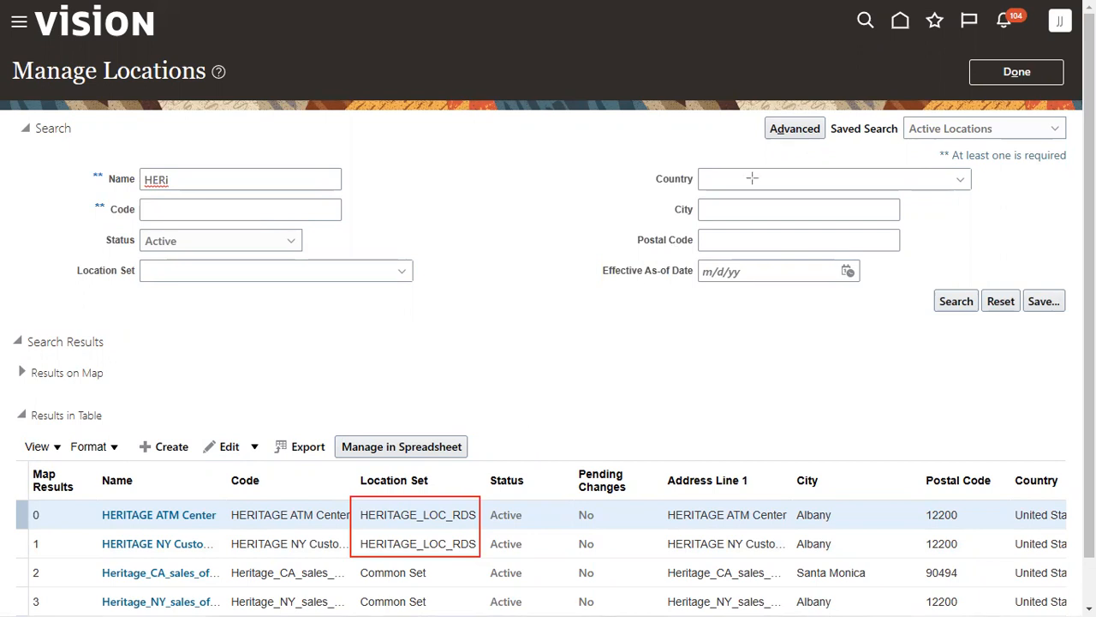
pyautogui.click(988, 75)
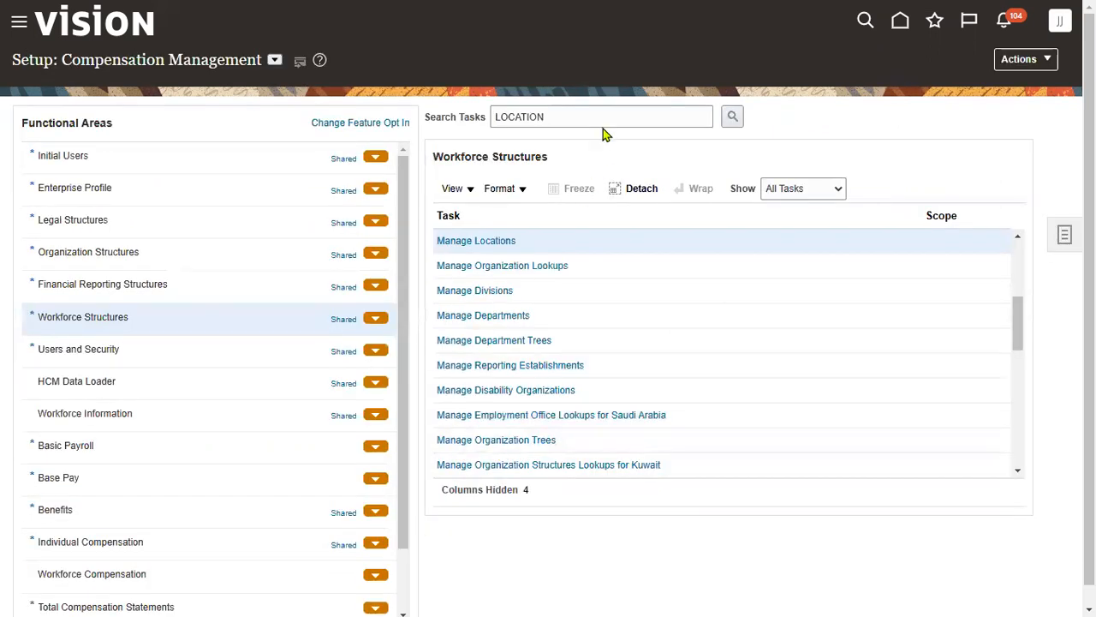
# - Search tasks for 'business unit' and open HERITAGE_BU set assignment, reloading the stalled page
pyautogui.doubleClick(597, 116)
pyautogui.write('busin')
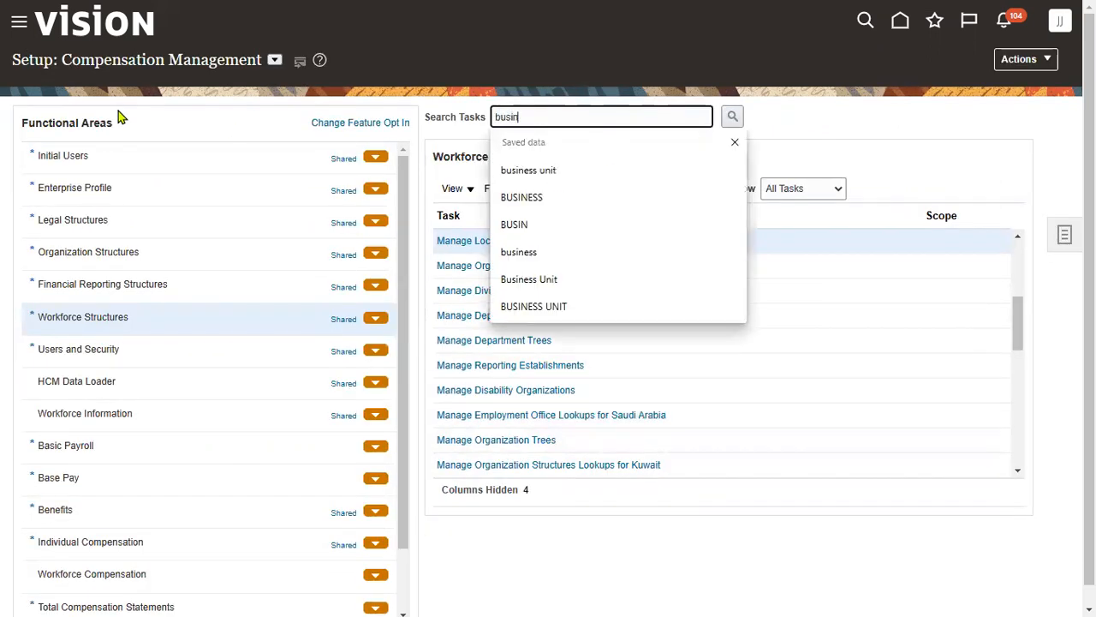
pyautogui.click(707, 168)
pyautogui.click(732, 116)
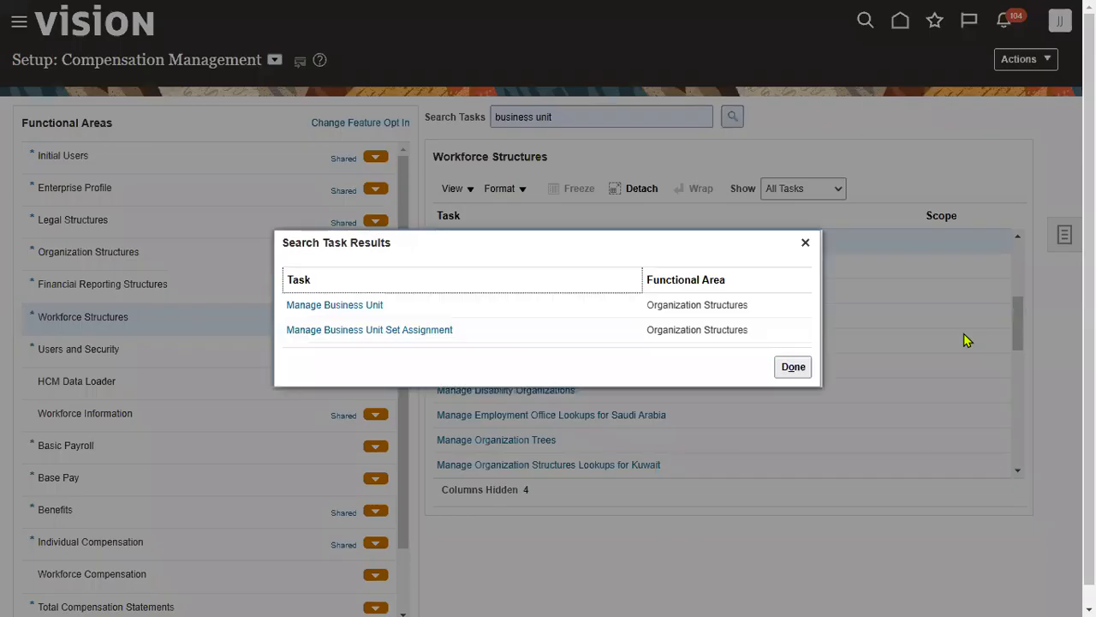
pyautogui.click(407, 332)
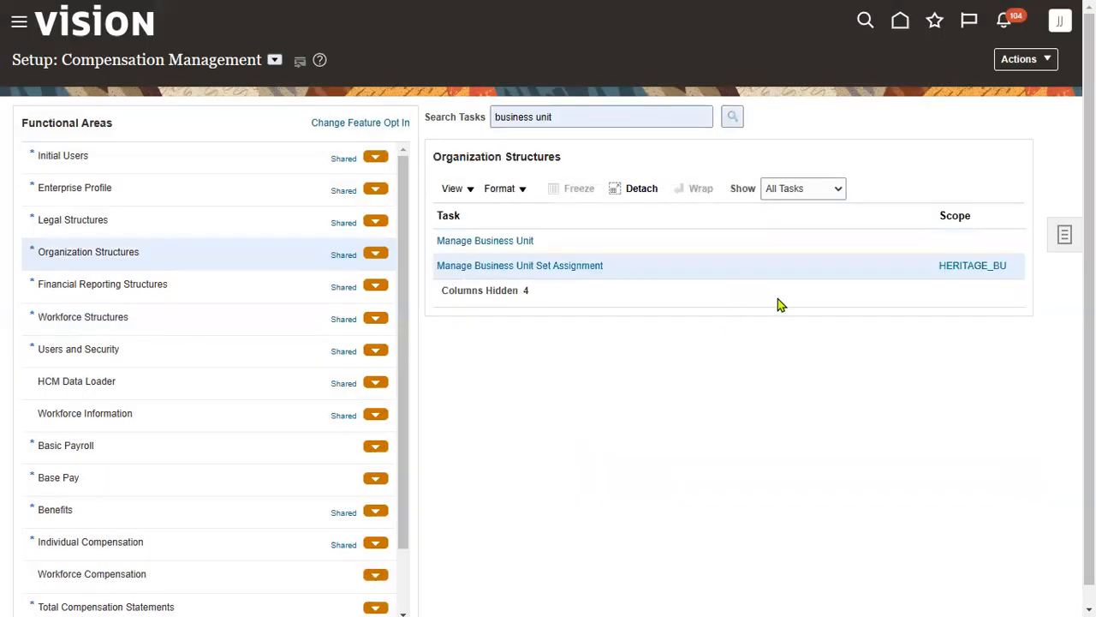
pyautogui.click(496, 265)
pyautogui.click(580, 266)
pyautogui.click(58, 42)
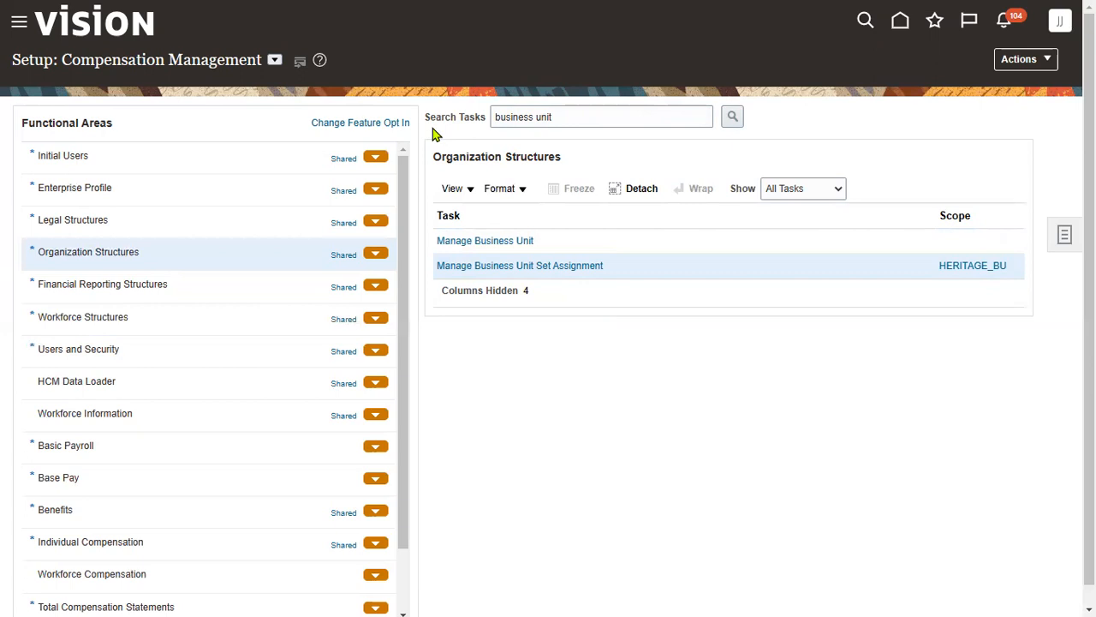
# - Set the Locations set code to HERITAGE_LOC_RDS for HERITAGE_BU and save the assignments
pyautogui.click(576, 267)
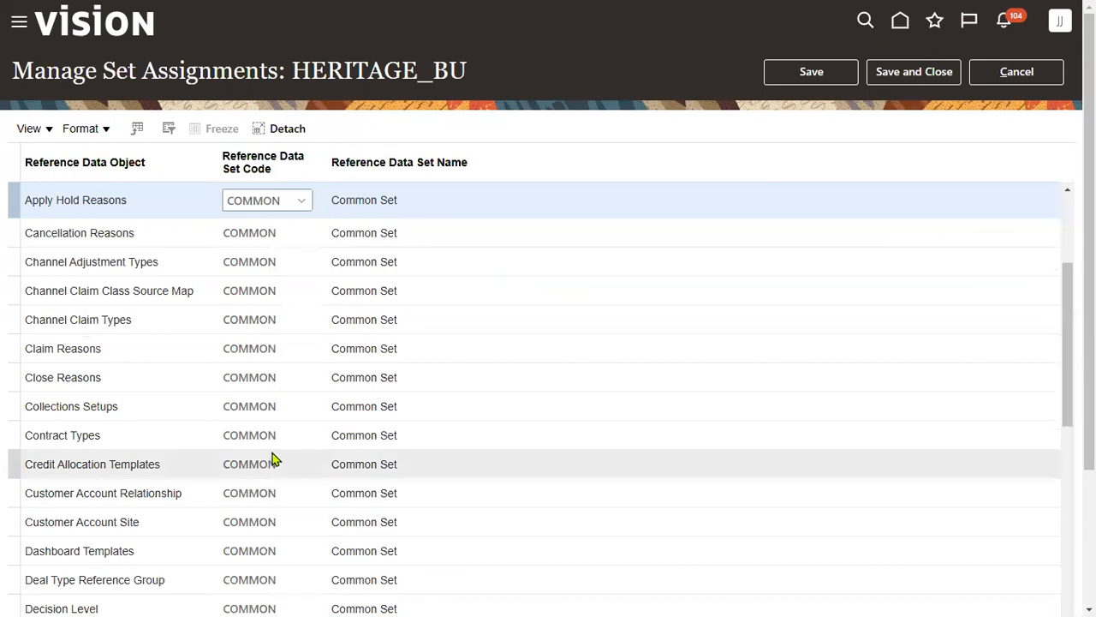
pyautogui.scroll(-3, 272, 459)
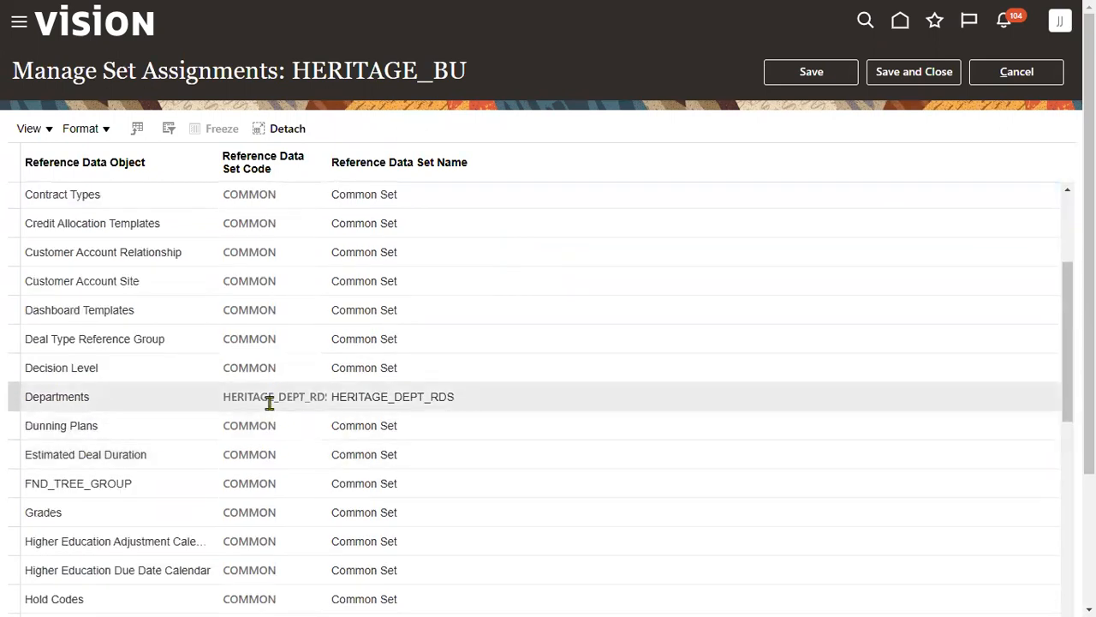
pyautogui.scroll(-1, 266, 449)
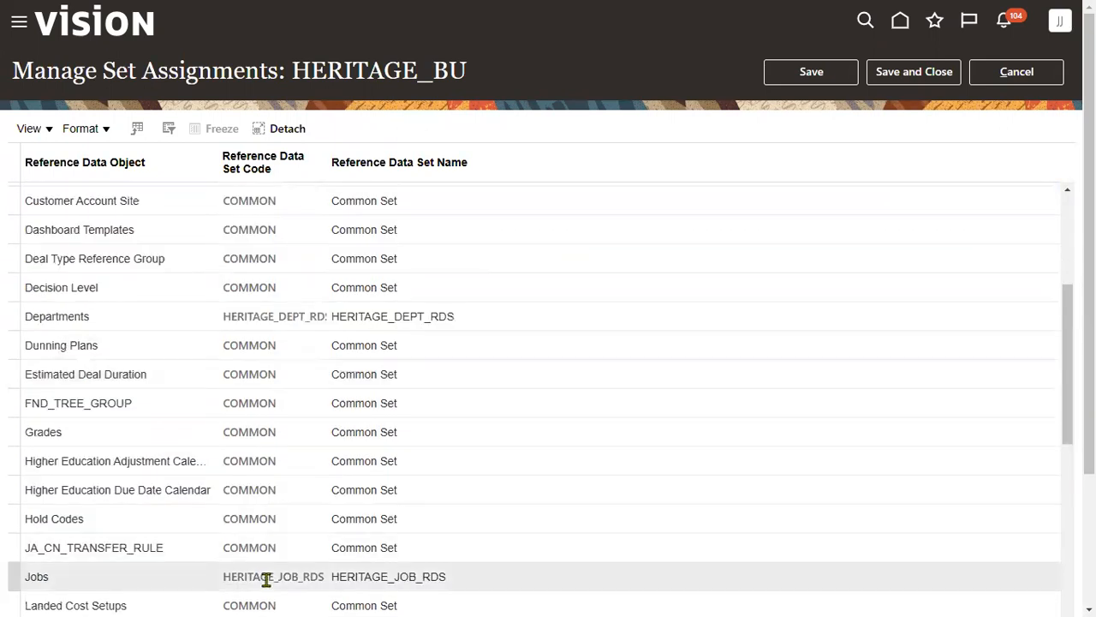
pyautogui.scroll(-3, 267, 517)
pyautogui.scroll(-3, 267, 516)
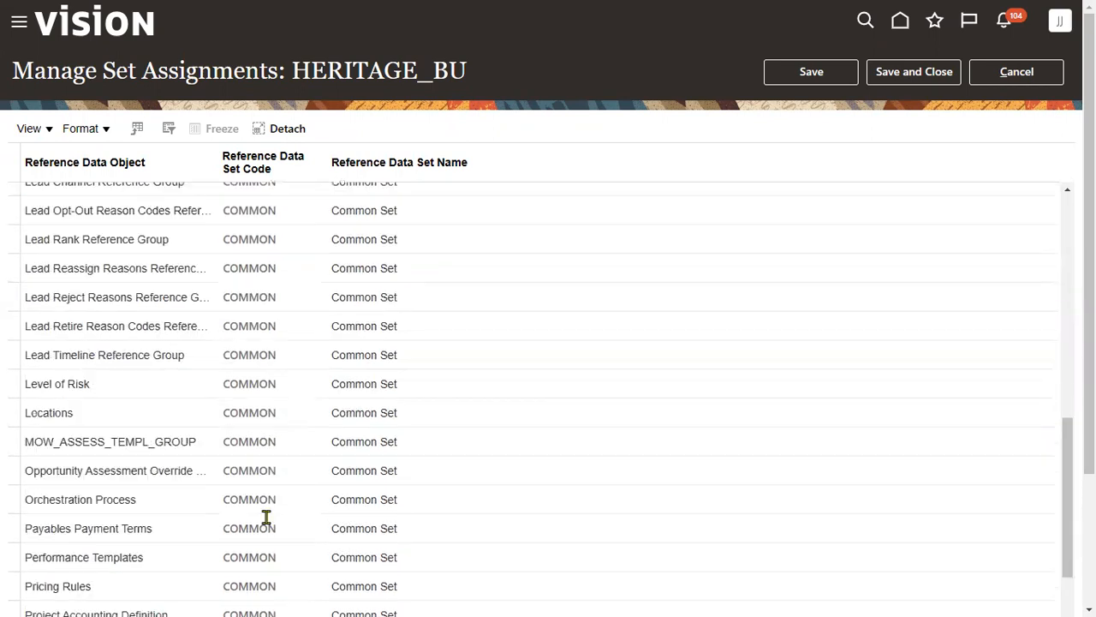
pyautogui.click(254, 413)
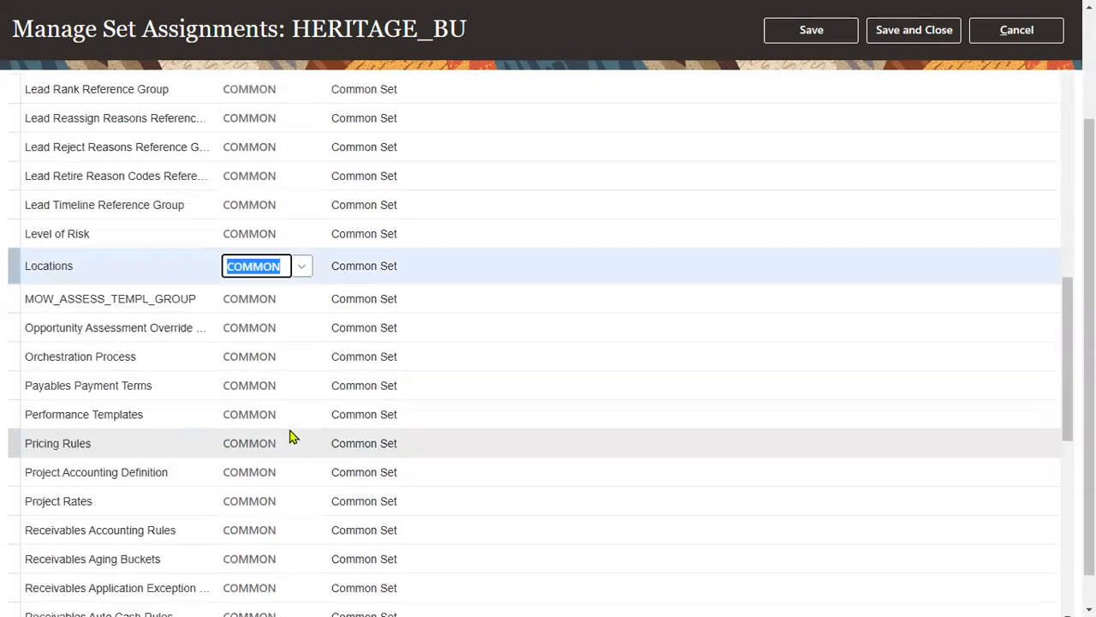
pyautogui.write('HER')
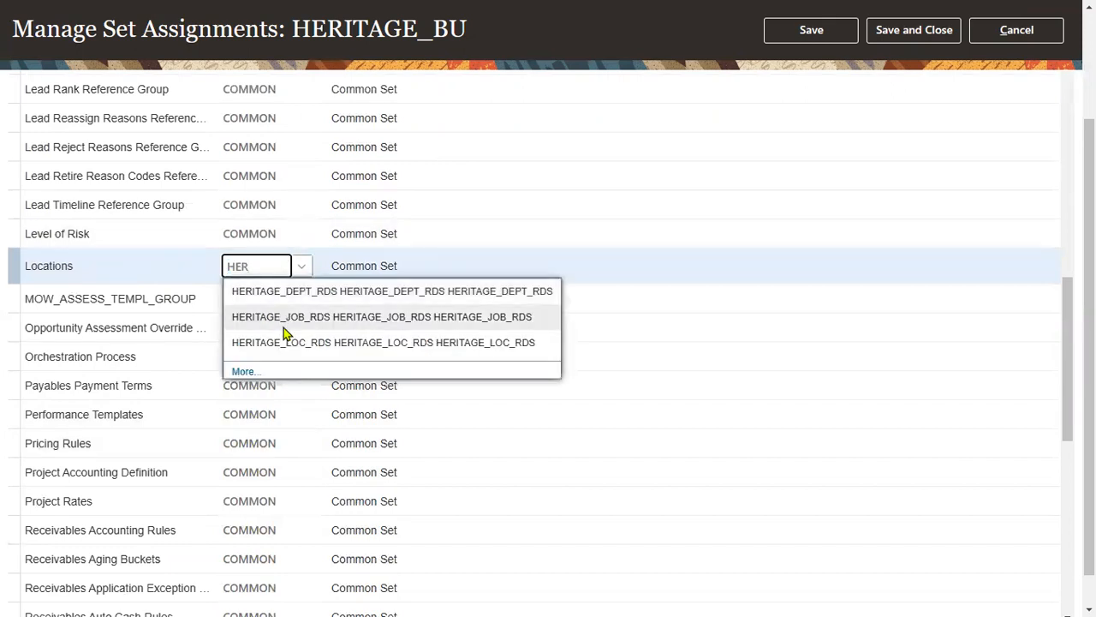
pyautogui.click(291, 344)
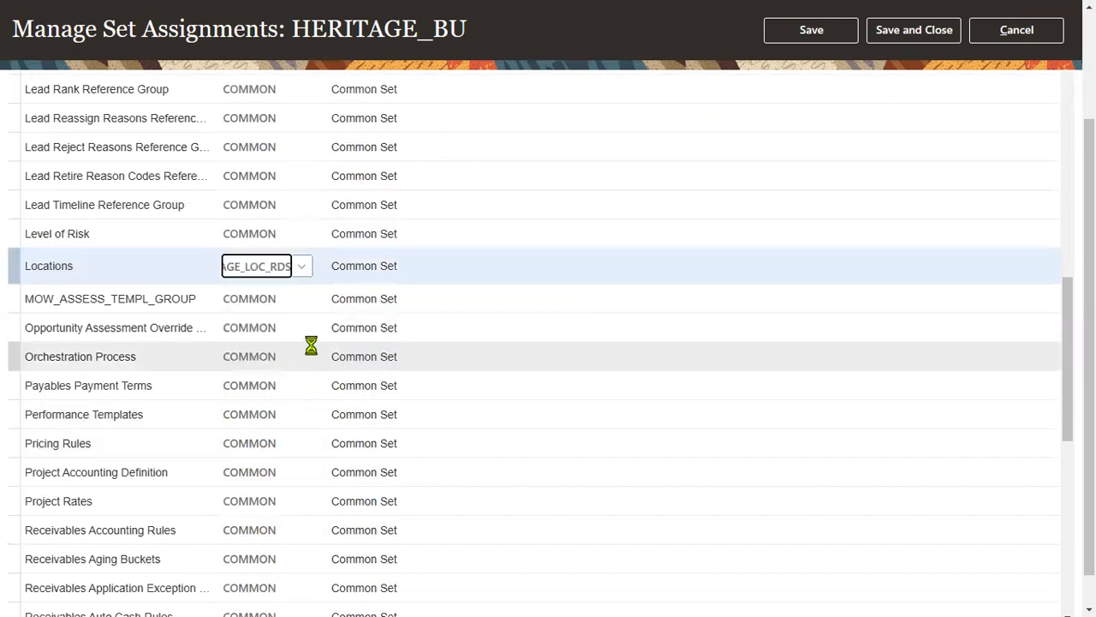
pyautogui.click(948, 31)
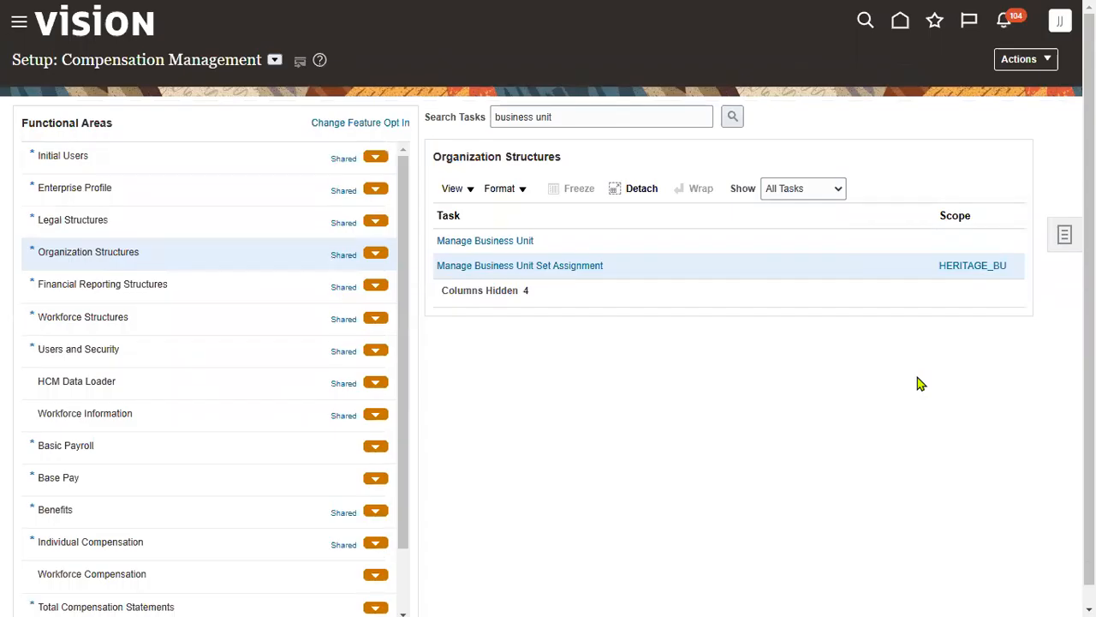
pyautogui.hotkey('alt', 'Tab')
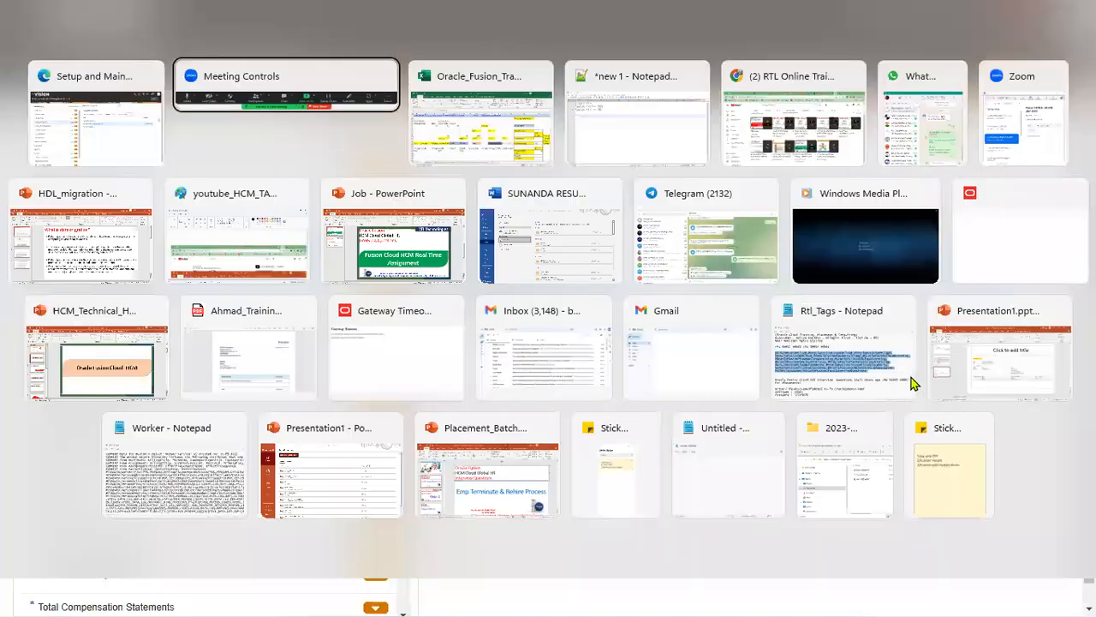
# - Check the Grades, RDS, Business Units and Jobs cells in the setup checklist
pyautogui.click(891, 495)
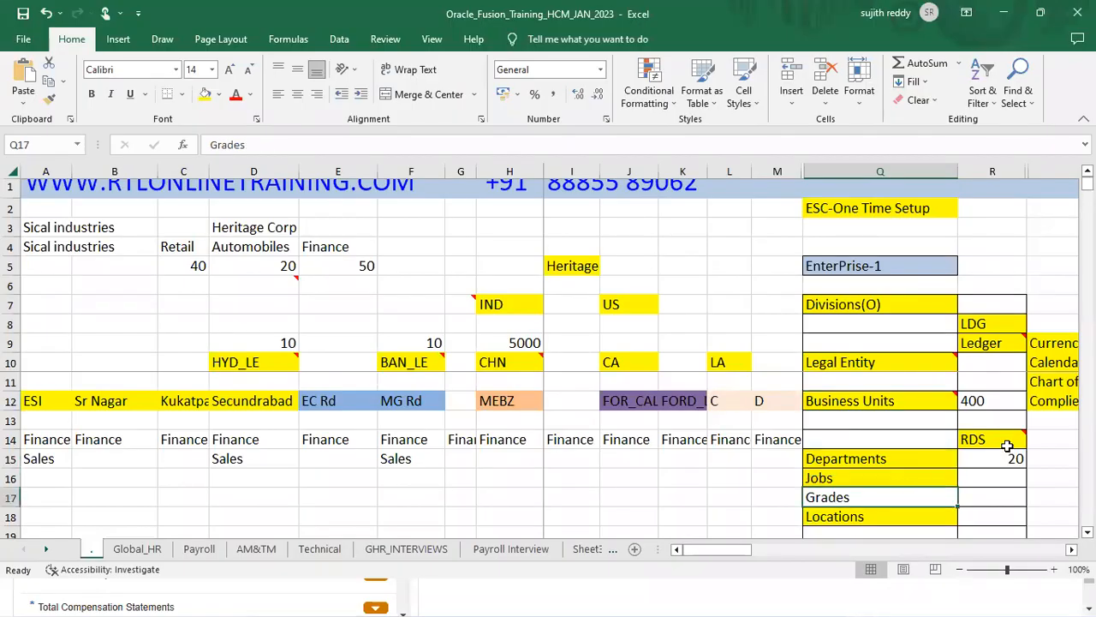
pyautogui.click(1007, 443)
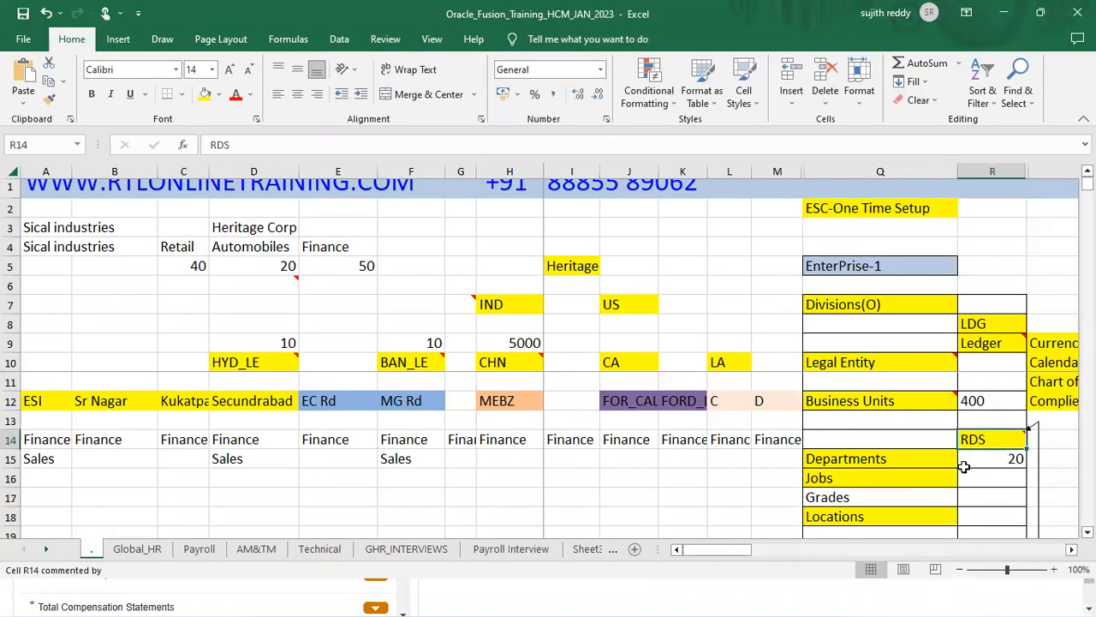
pyautogui.click(913, 406)
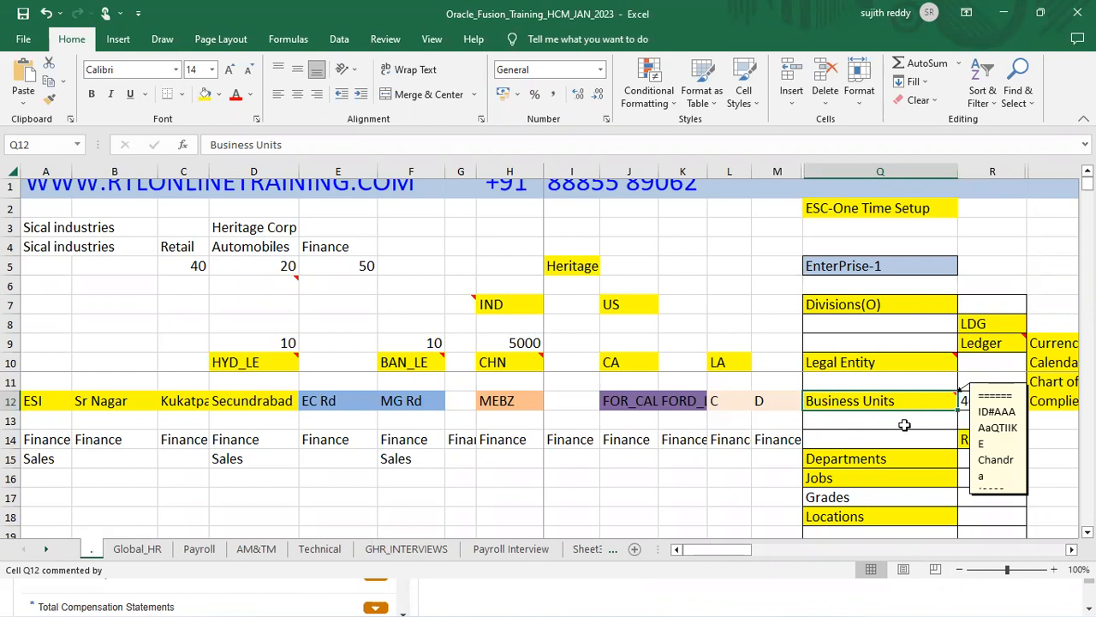
pyautogui.click(898, 481)
pyautogui.moveTo(911, 405)
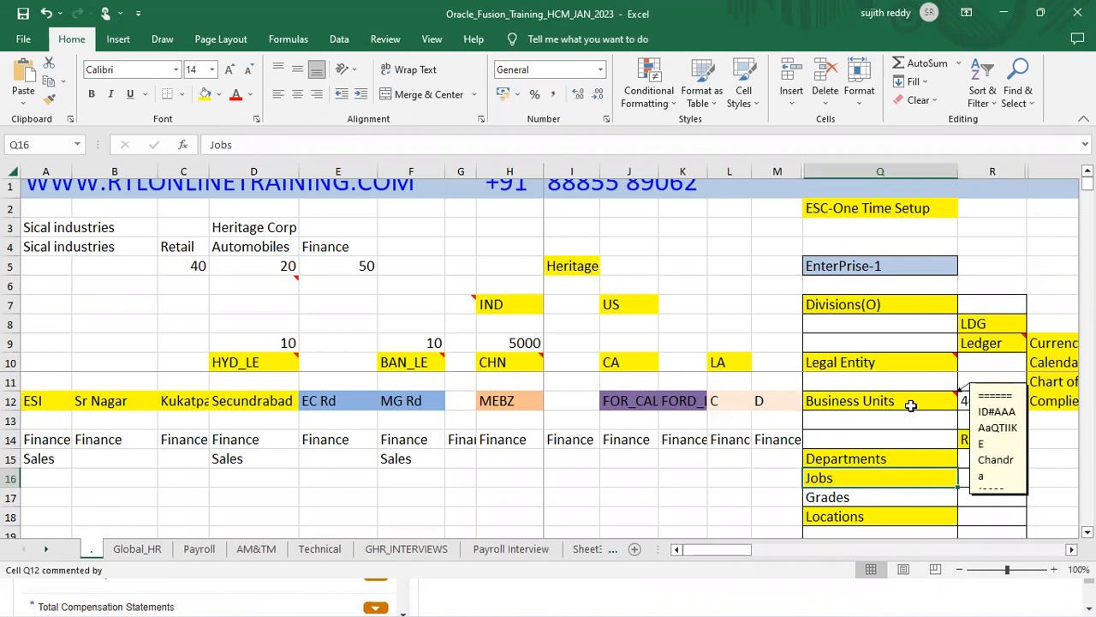
pyautogui.click(983, 438)
pyautogui.click(929, 479)
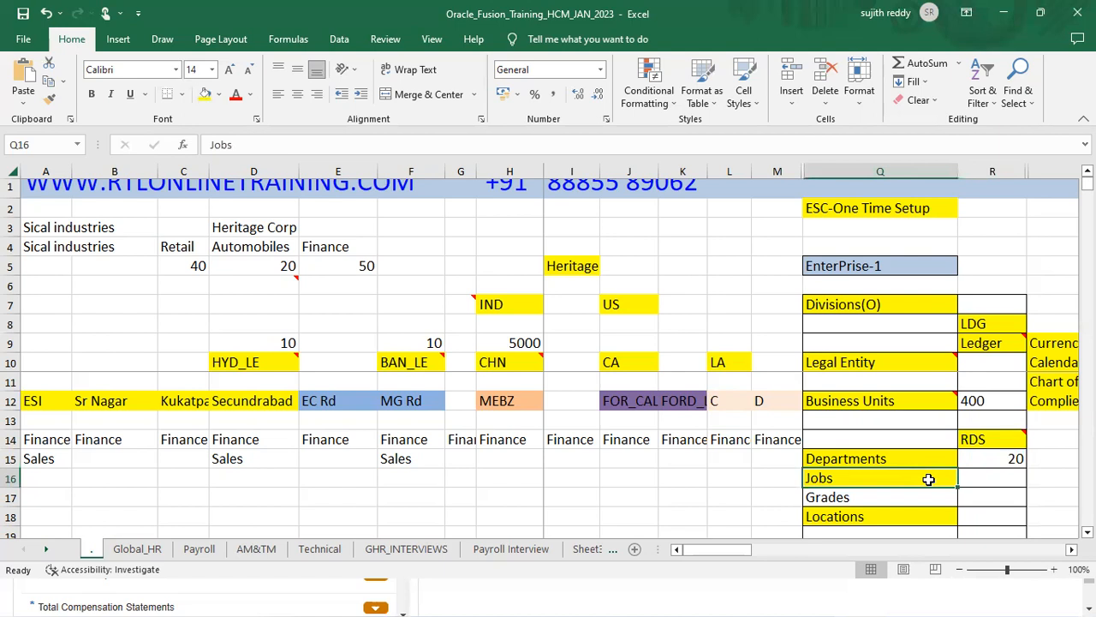
# - Read the note on Business Units (Q12, value 400 in R12), then return to Oracle
pyautogui.click(925, 402)
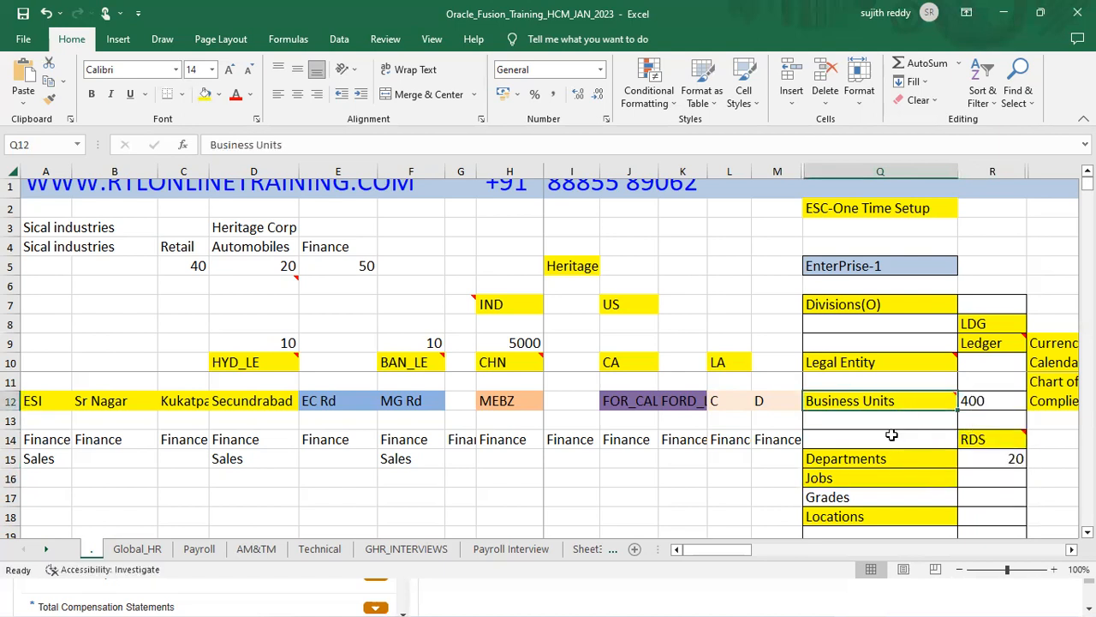
pyautogui.click(978, 402)
pyautogui.click(902, 401)
pyautogui.click(889, 478)
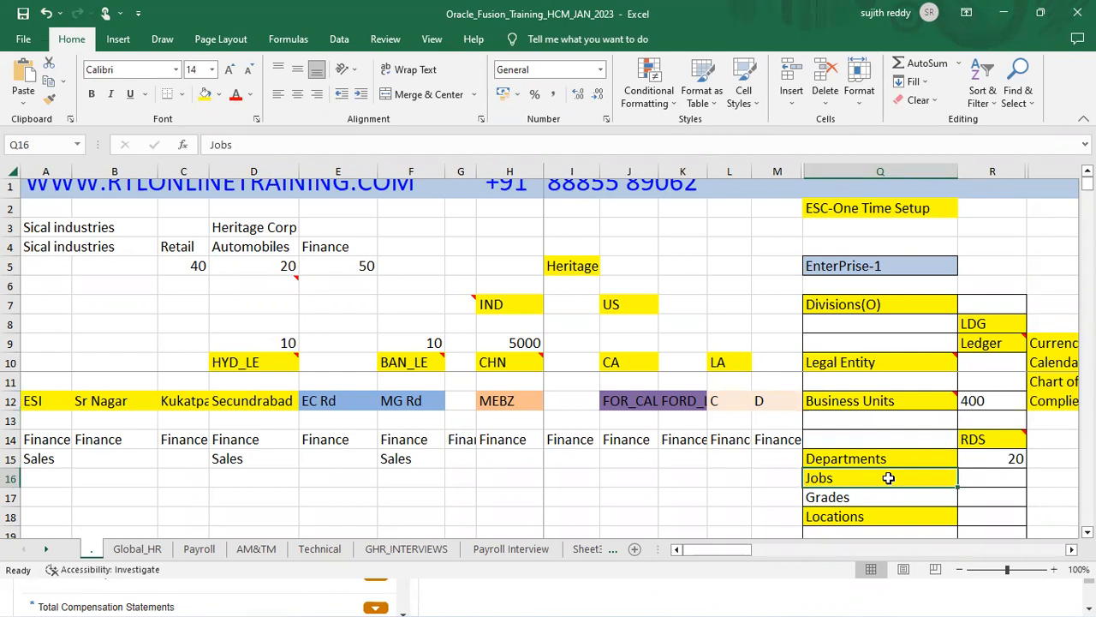
pyautogui.click(959, 438)
pyautogui.click(899, 402)
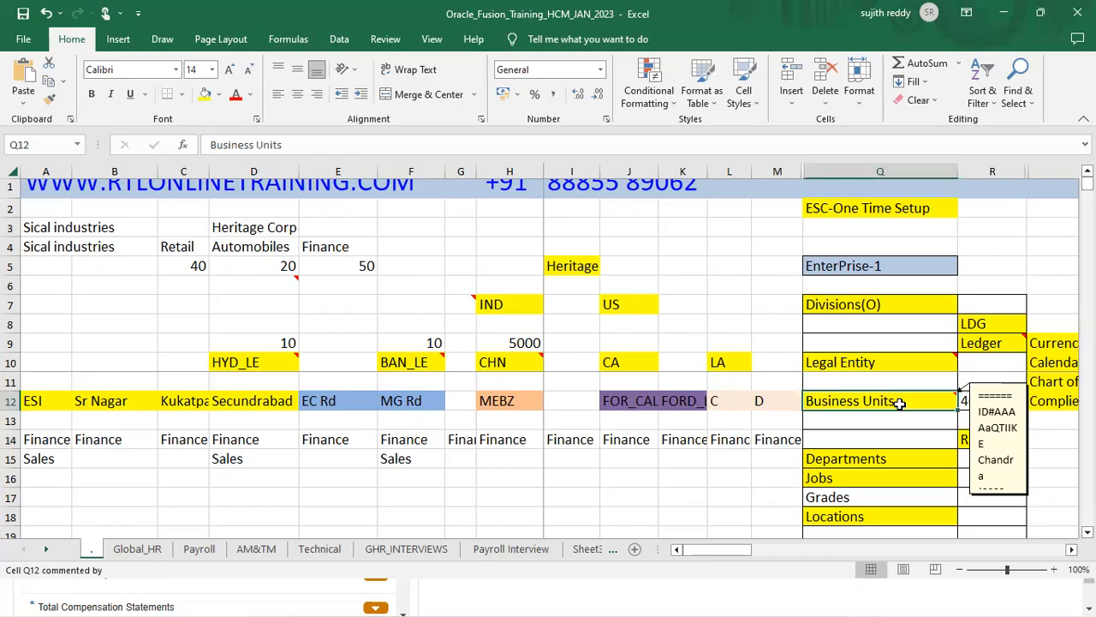
pyautogui.hotkey('alt', 'Tab')
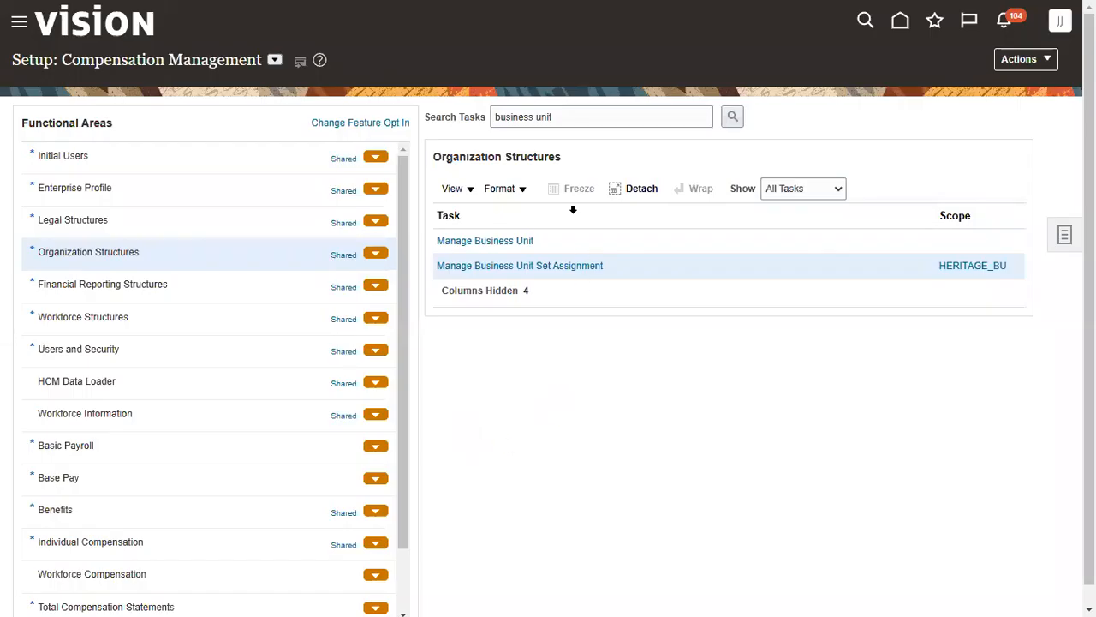
# - Search tasks for 'position' and open Manage Positions
pyautogui.tripleClick(577, 120)
pyautogui.write('position')
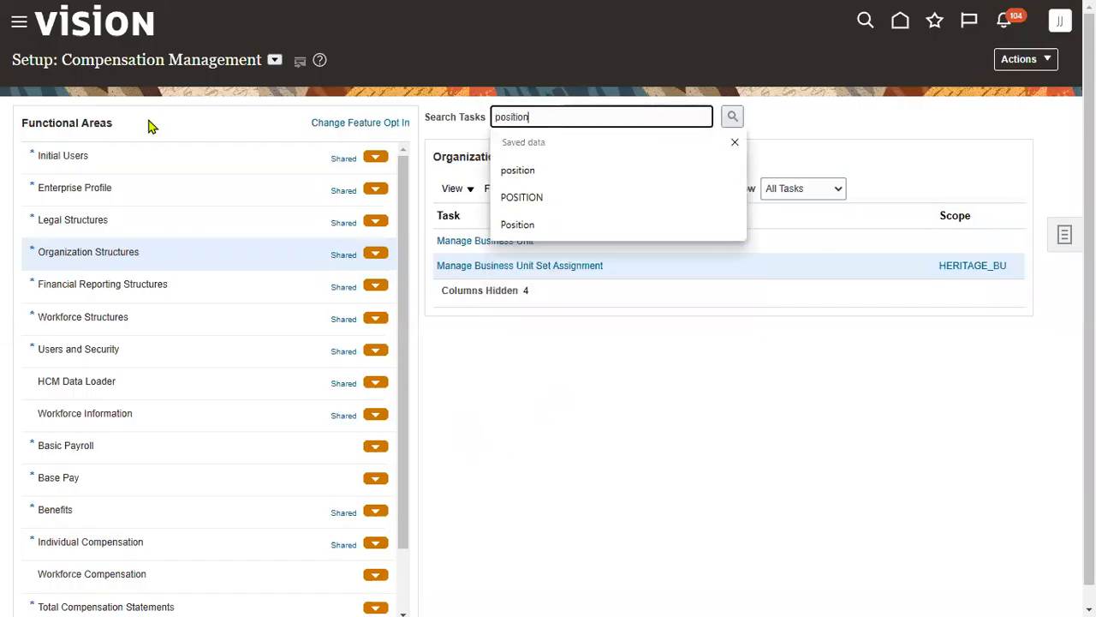
pyautogui.press('Return')
pyautogui.click(319, 293)
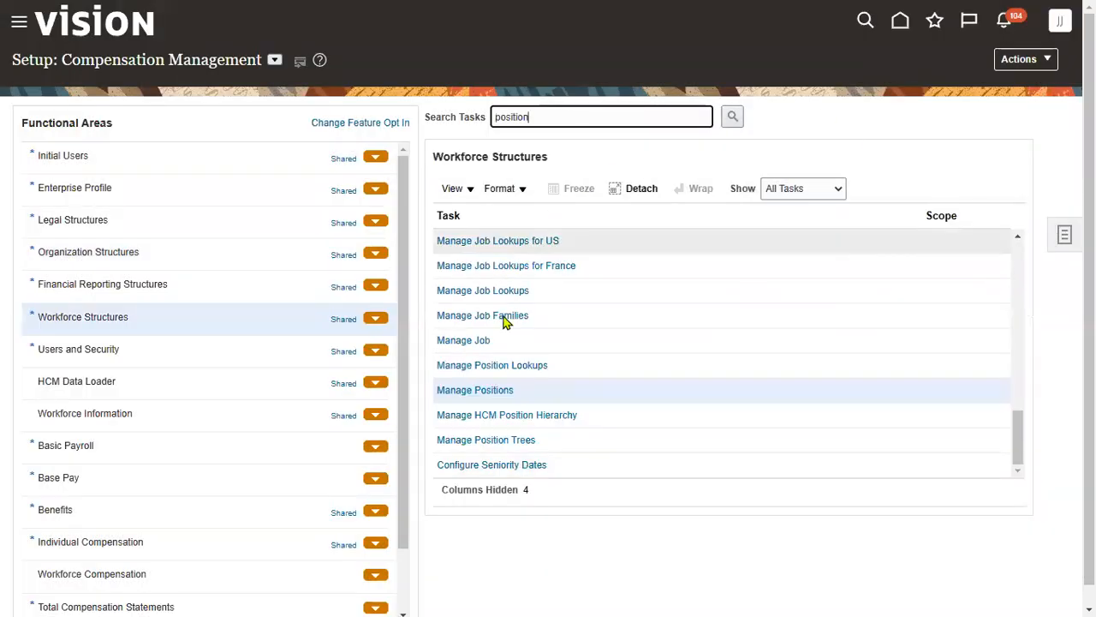
pyautogui.click(487, 391)
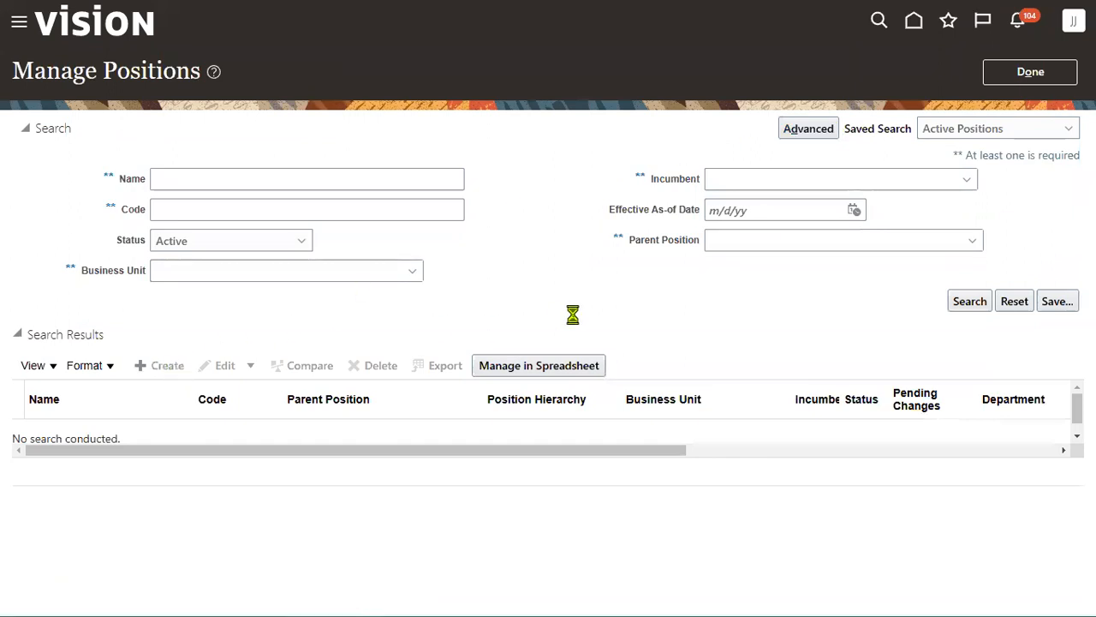
# - Create position 'HERITAGE Sales Manager' in business unit HERITAGE_BU and continue to details
pyautogui.click(215, 286)
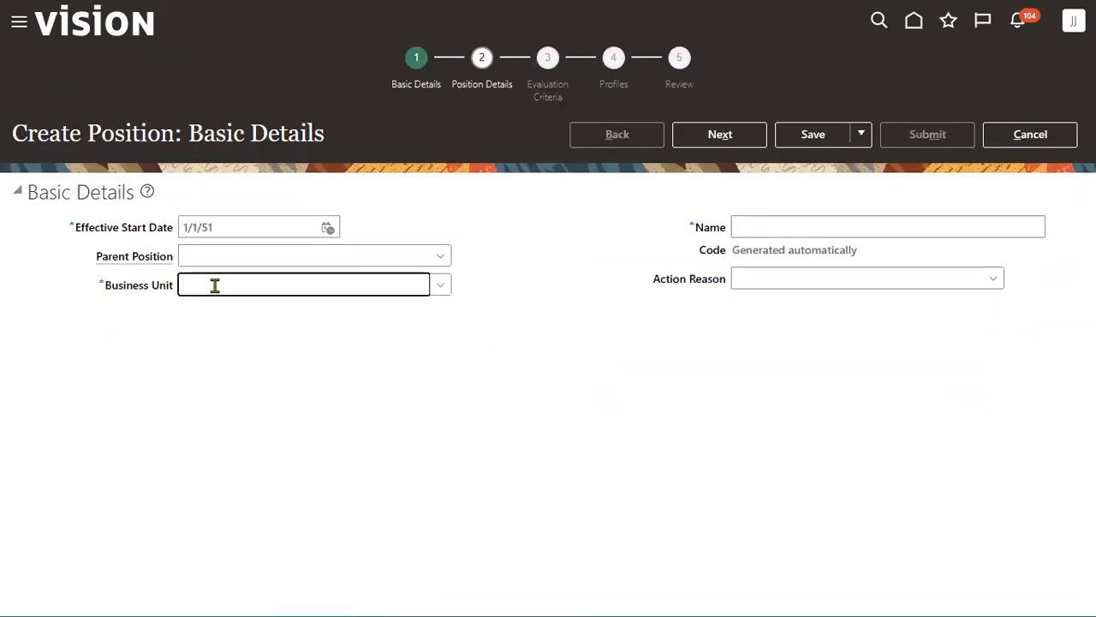
pyautogui.write('HERI')
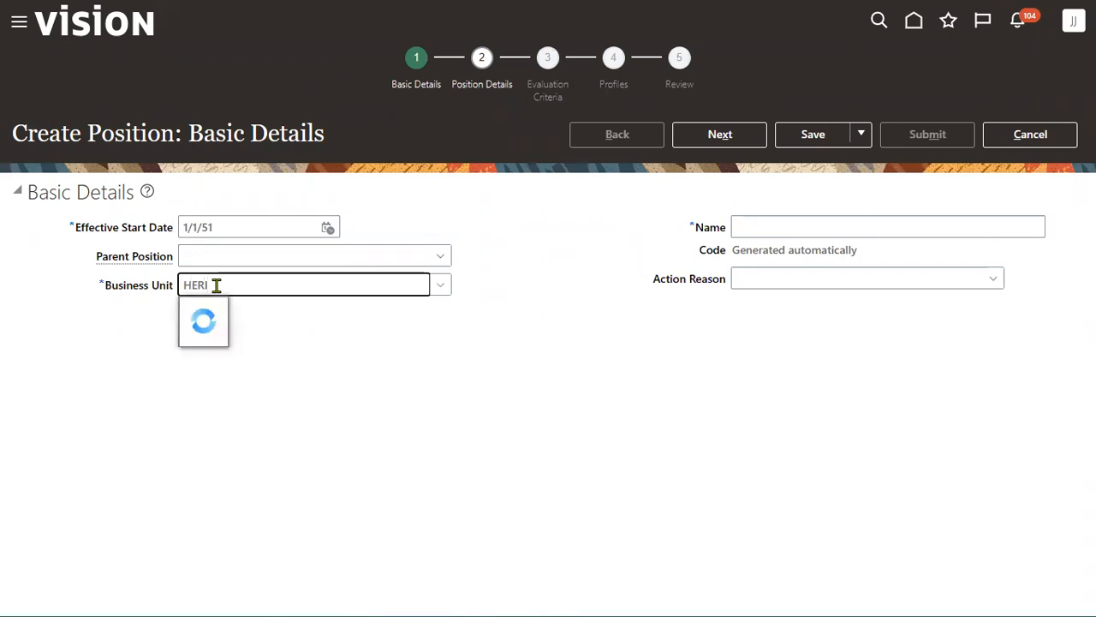
pyautogui.click(194, 312)
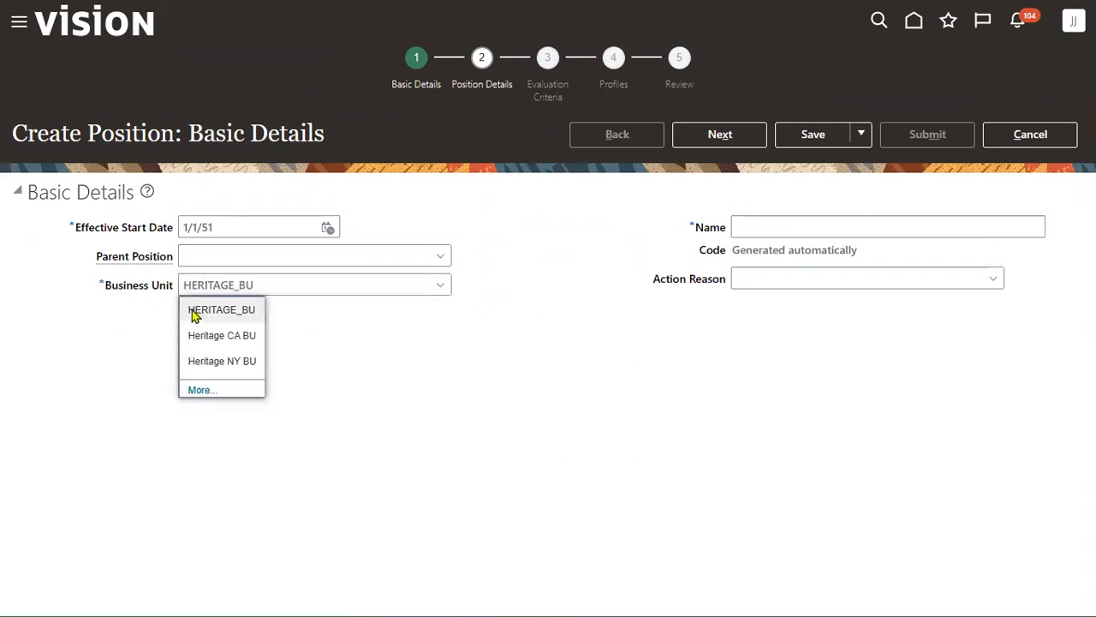
pyautogui.moveTo(108, 297); pyautogui.dragTo(175, 295)
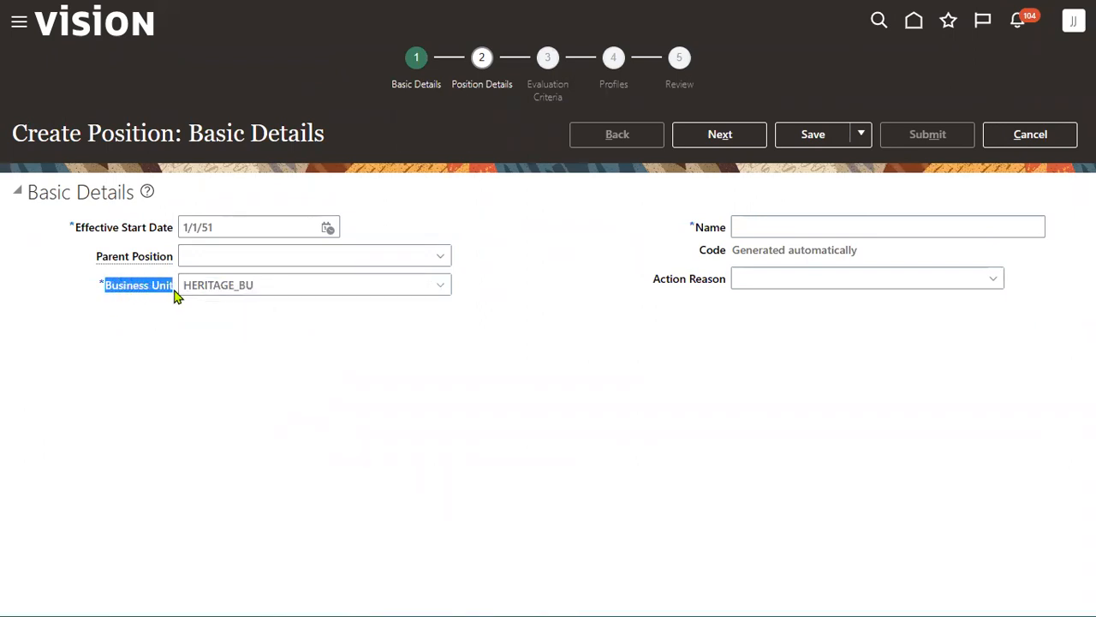
pyautogui.click(780, 223)
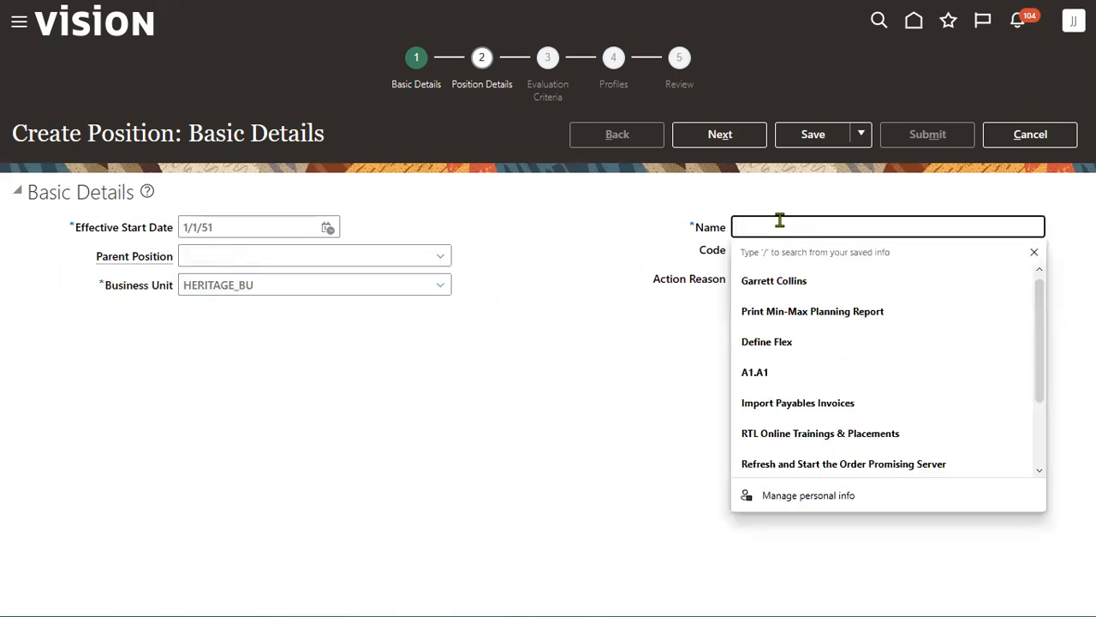
pyautogui.write('HERITAGE')
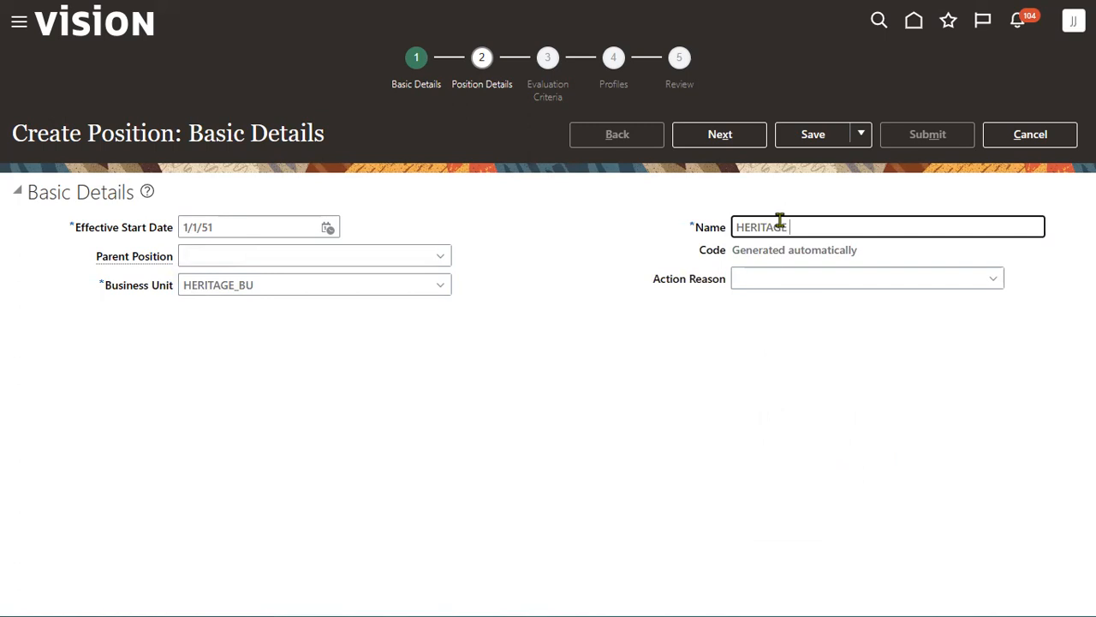
pyautogui.write(' Sales Manager')
pyautogui.click(727, 135)
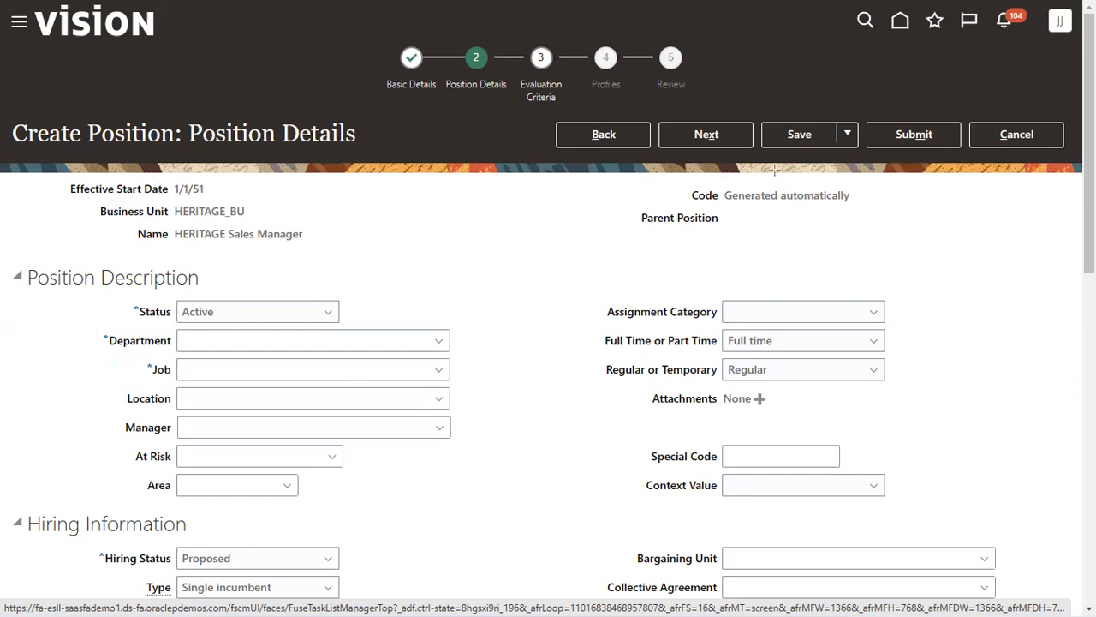
# - Set department HERITAGE Finance, job HERITAGE Manager and location HERITAGE NY Customer Info
pyautogui.click(217, 342)
pyautogui.write('HER')
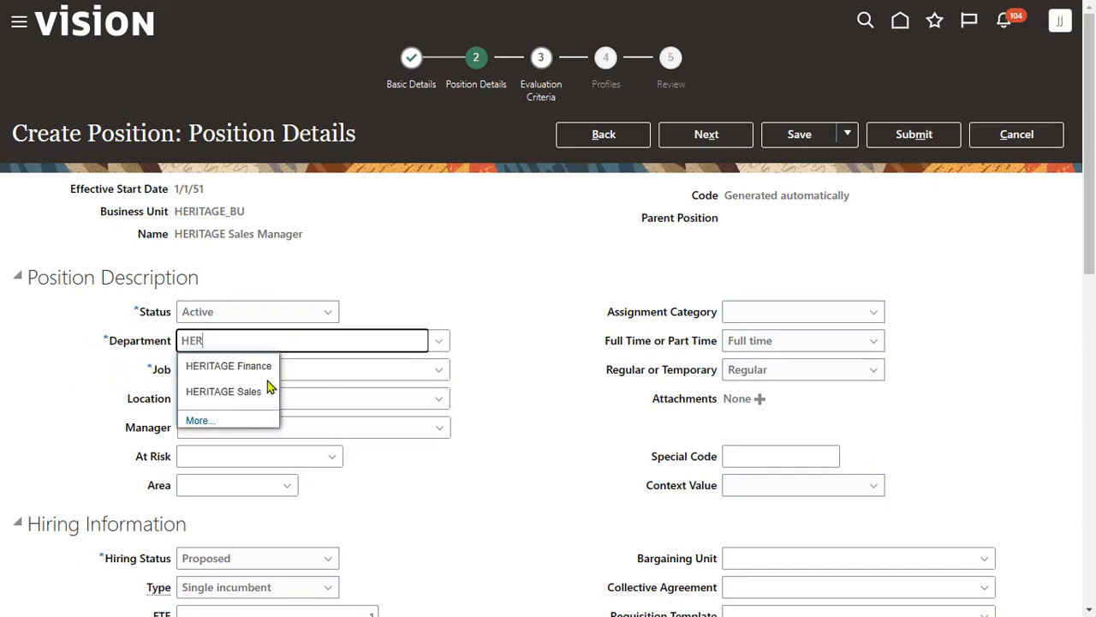
pyautogui.press('Down')
pyautogui.press('Tab')
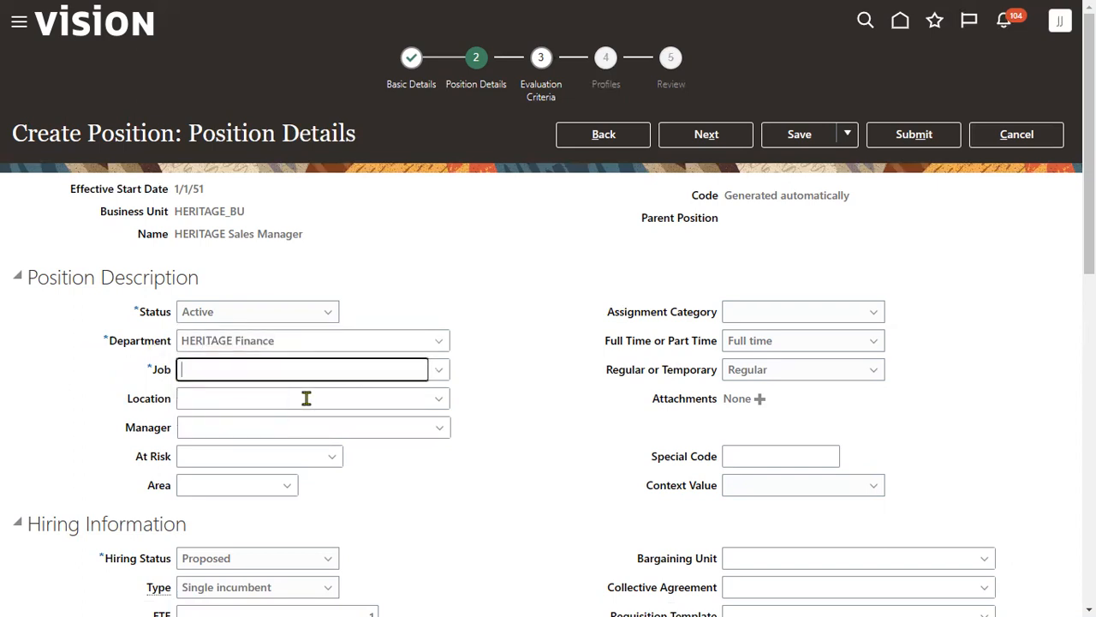
pyautogui.write('HER')
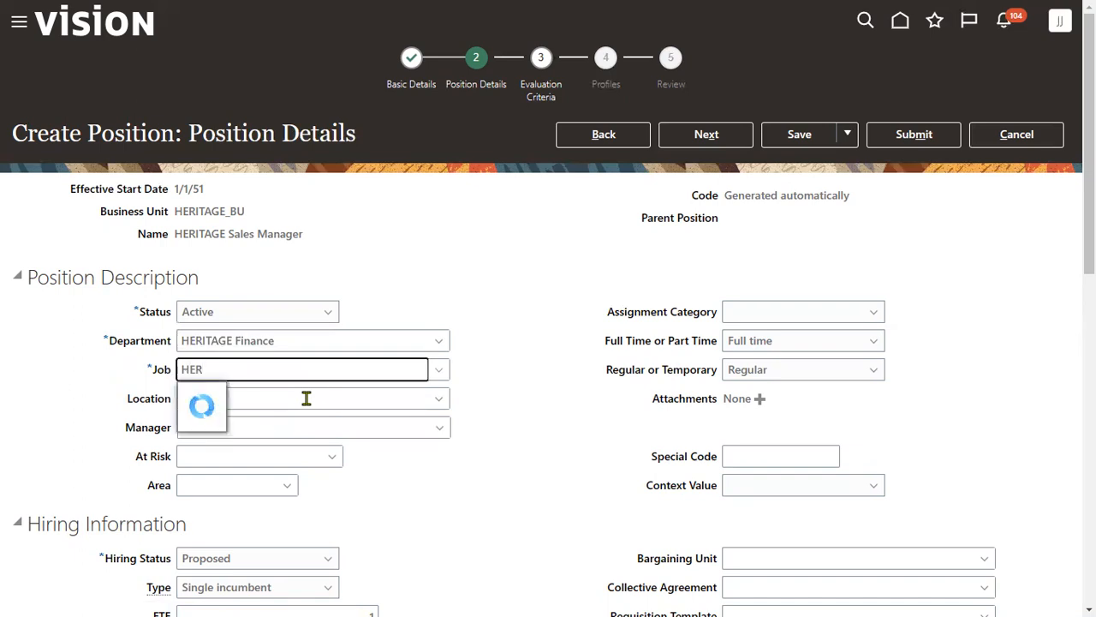
pyautogui.press('Down')
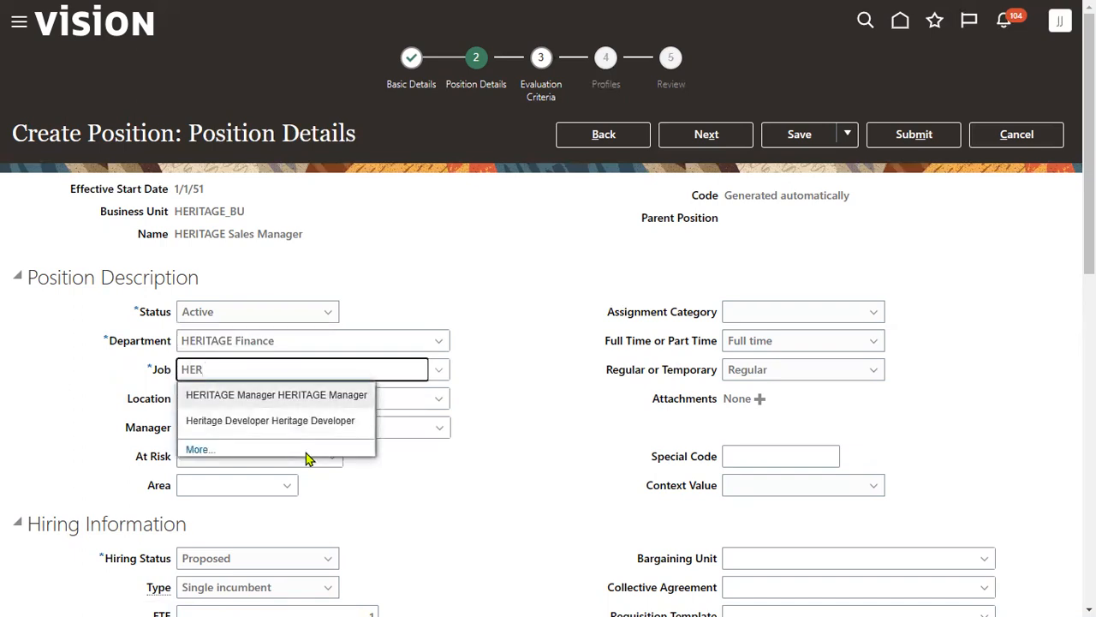
pyautogui.press('Tab')
pyautogui.write('HER')
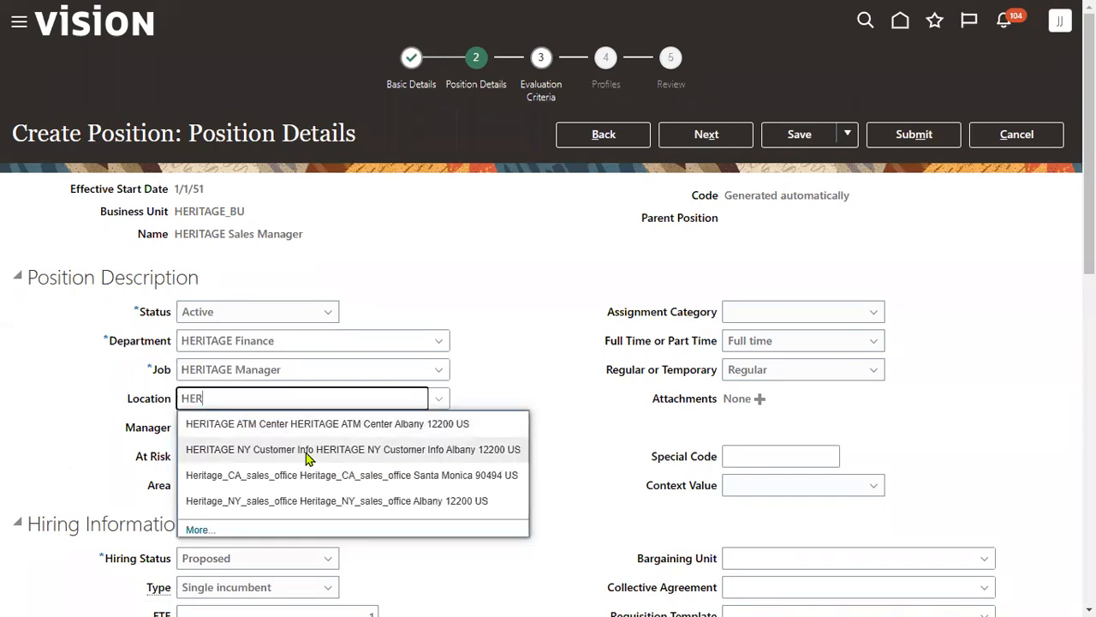
pyautogui.click(306, 458)
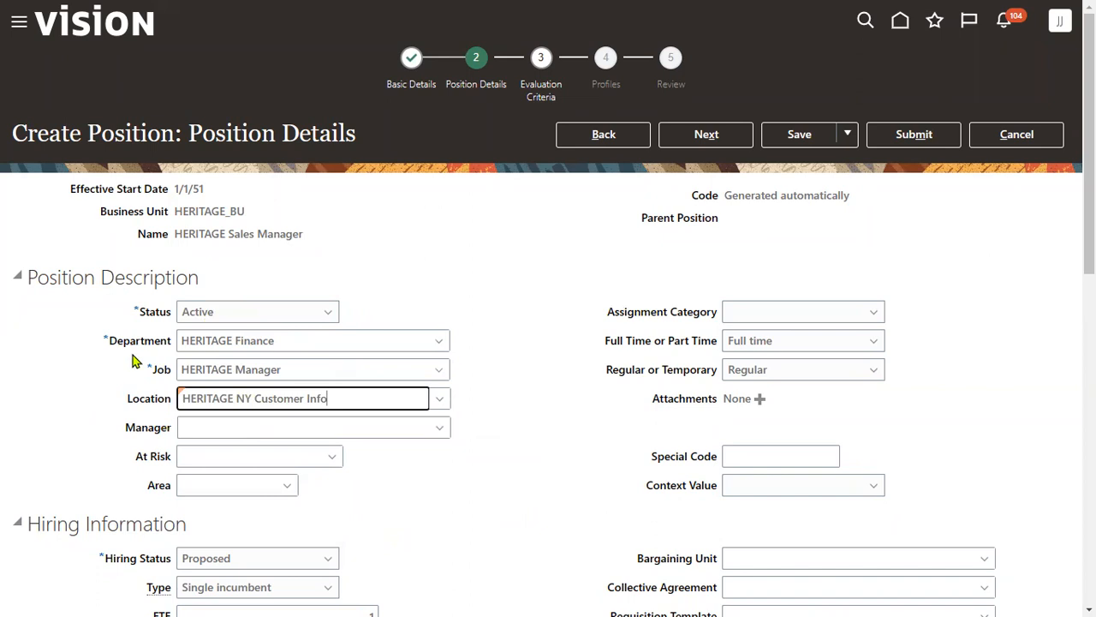
# - Set hiring status to Approved, position type to Pooled, and FTE to 1
pyautogui.scroll(-2, 223, 480)
pyautogui.click(242, 375)
pyautogui.click(225, 399)
pyautogui.click(316, 428)
pyautogui.click(294, 402)
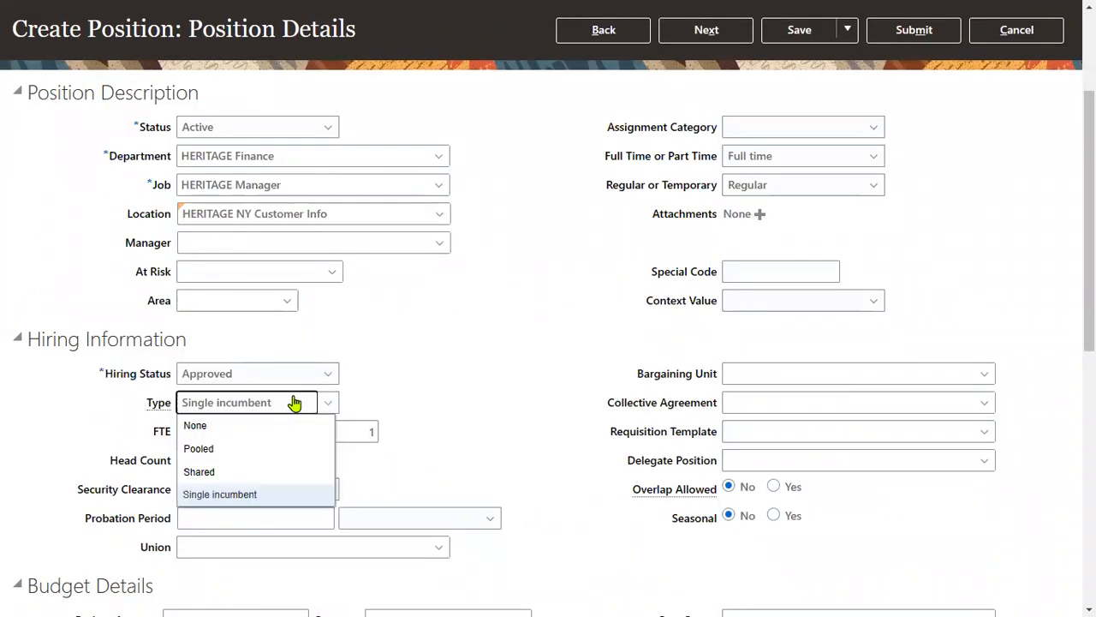
pyautogui.click(215, 454)
pyautogui.click(314, 424)
pyautogui.write('1')
pyautogui.press('Tab')
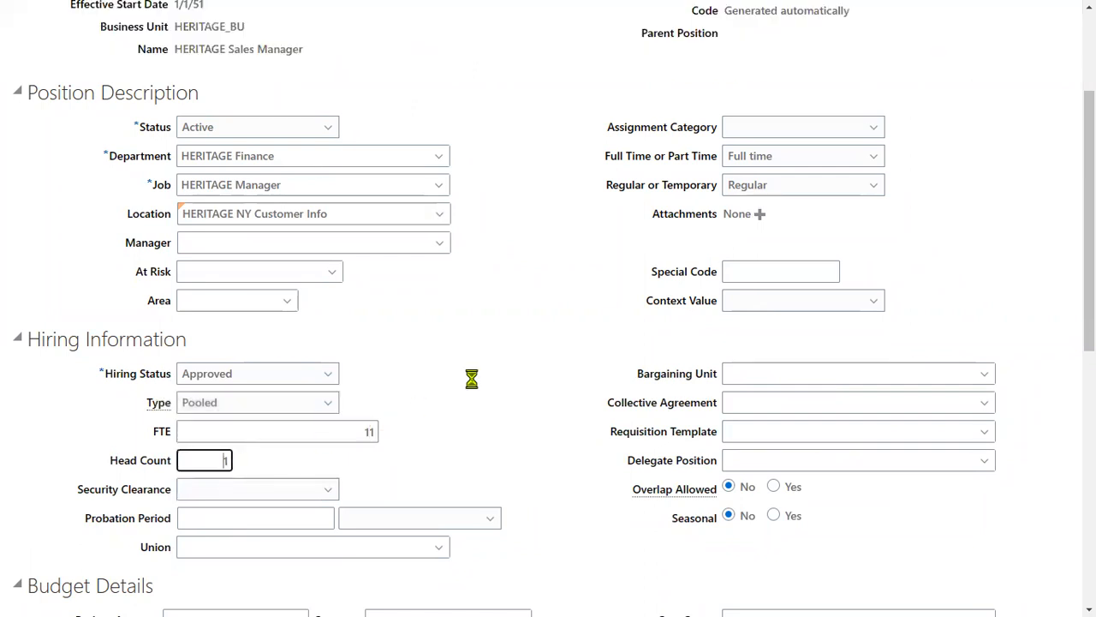
pyautogui.scroll(2, 506, 365)
# - Submit the HERITAGE Sales Manager position, confirm it, and begin creating another position
pyautogui.click(704, 140)
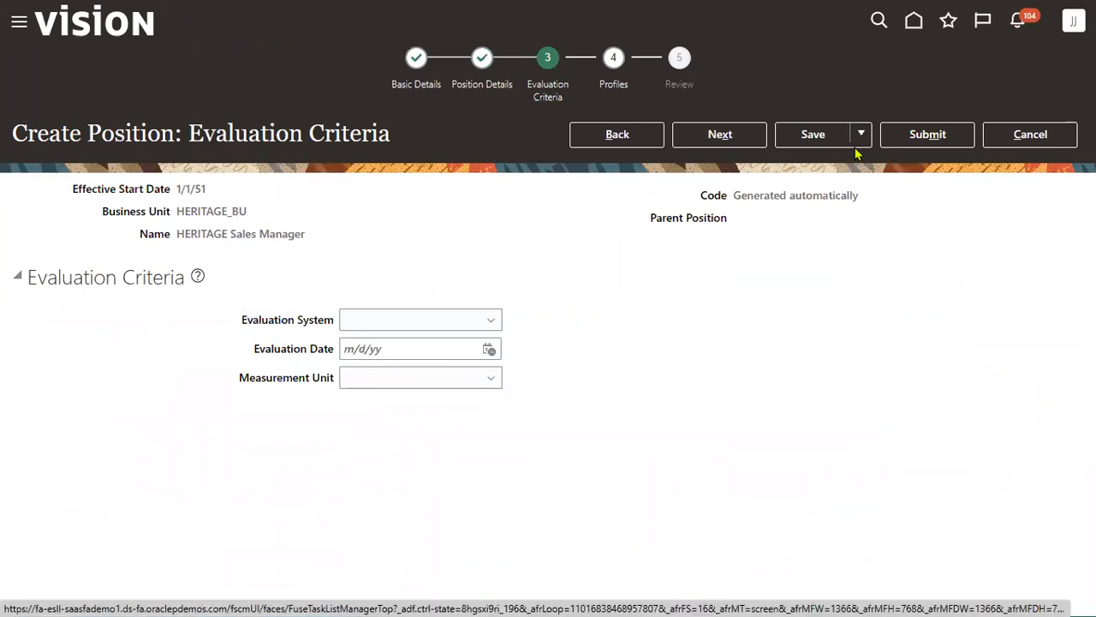
pyautogui.click(930, 134)
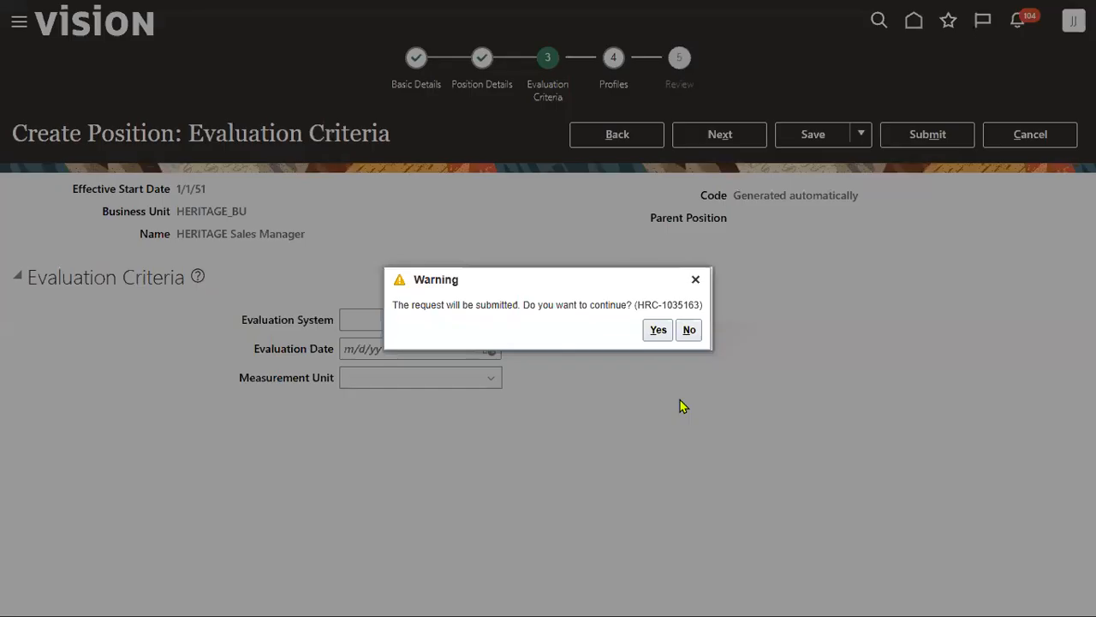
pyautogui.click(654, 330)
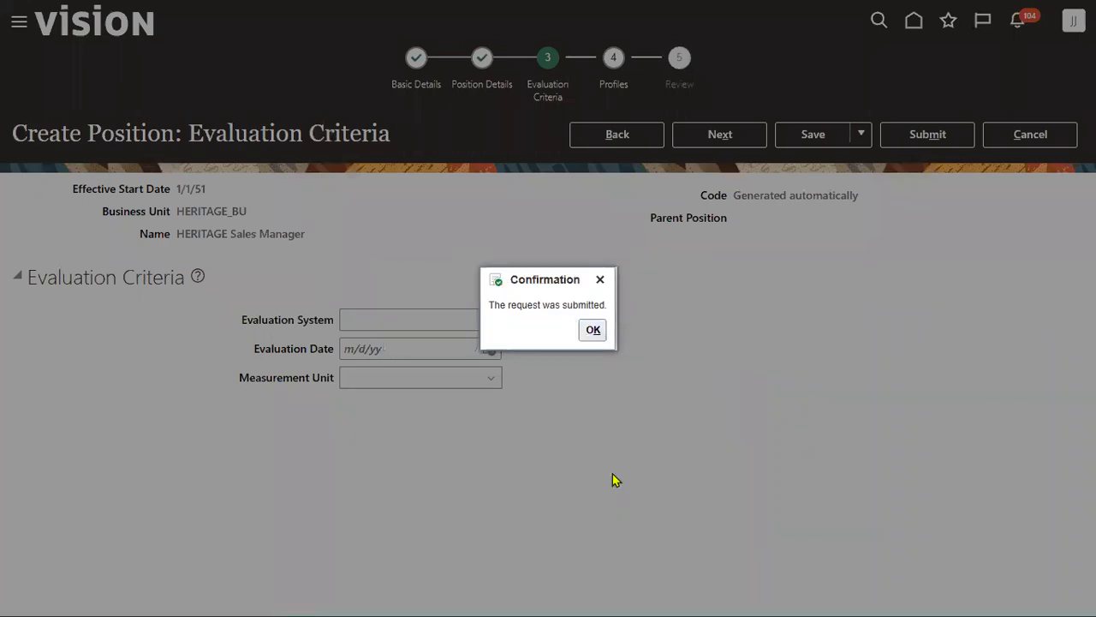
pyautogui.click(594, 331)
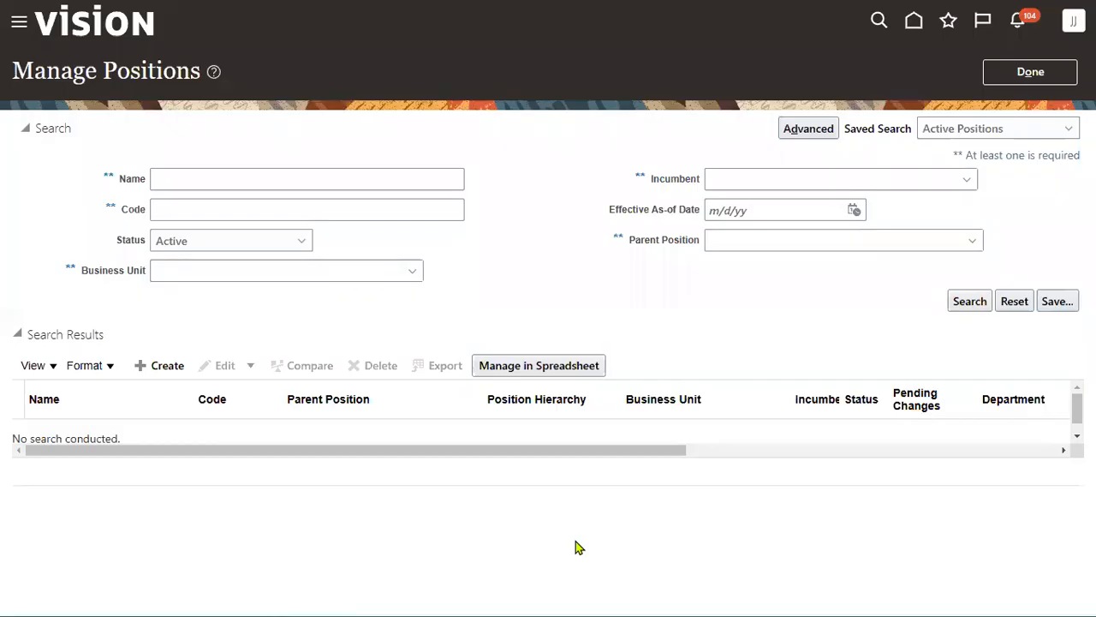
pyautogui.click(178, 366)
pyautogui.click(333, 281)
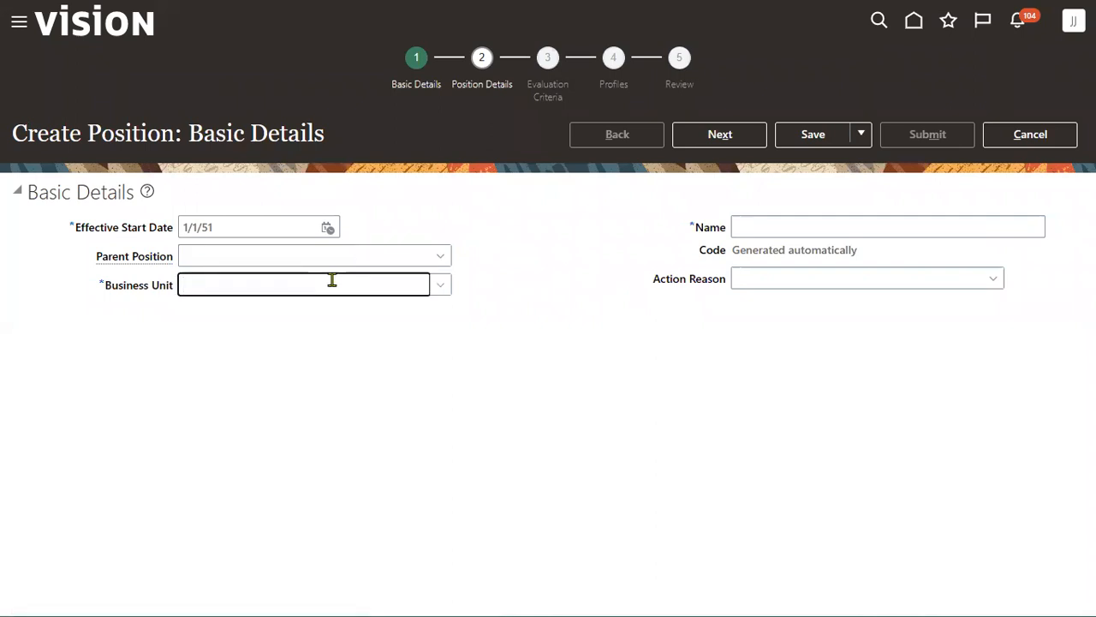
# - Choose business unit HERITAGE_BU and name the position HERITAGE SAP Developer
pyautogui.write('HER')
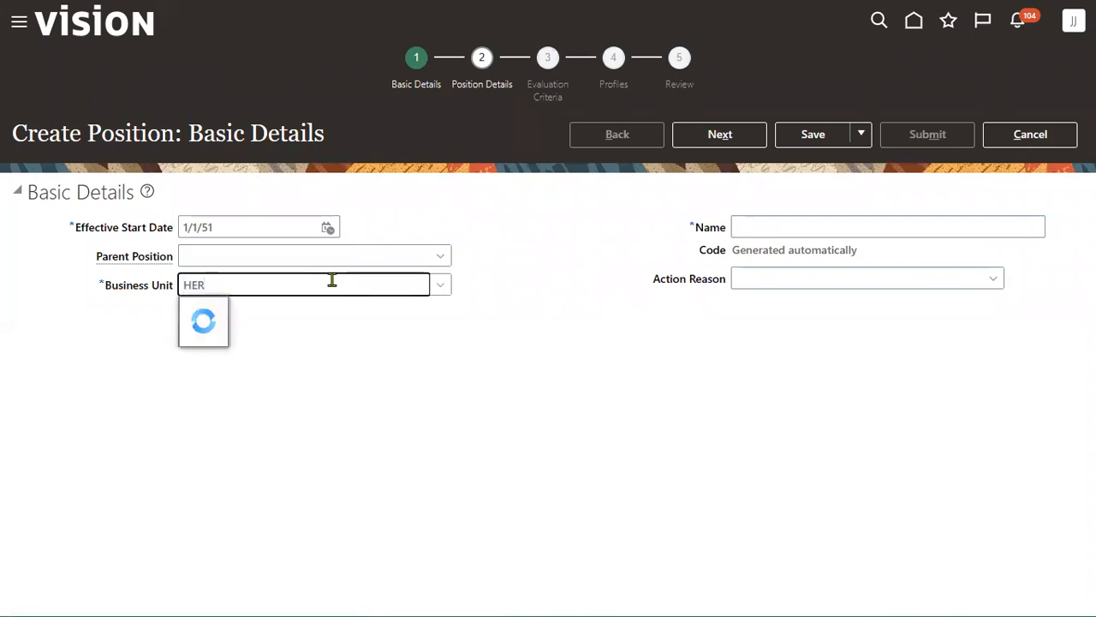
pyautogui.click(219, 313)
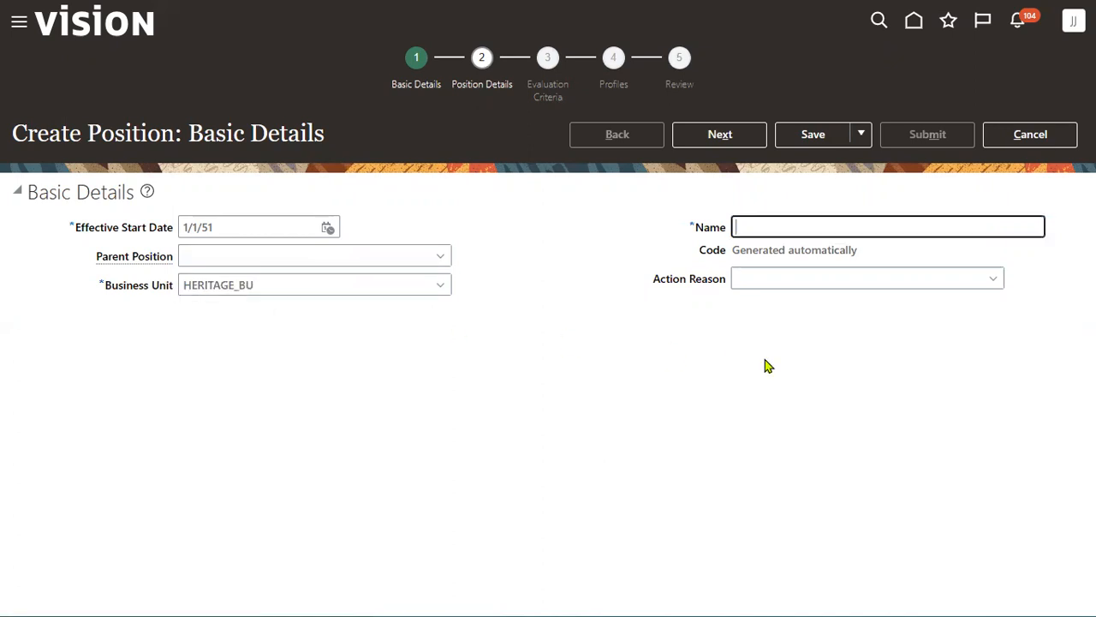
pyautogui.write('AGE SAP Developer')
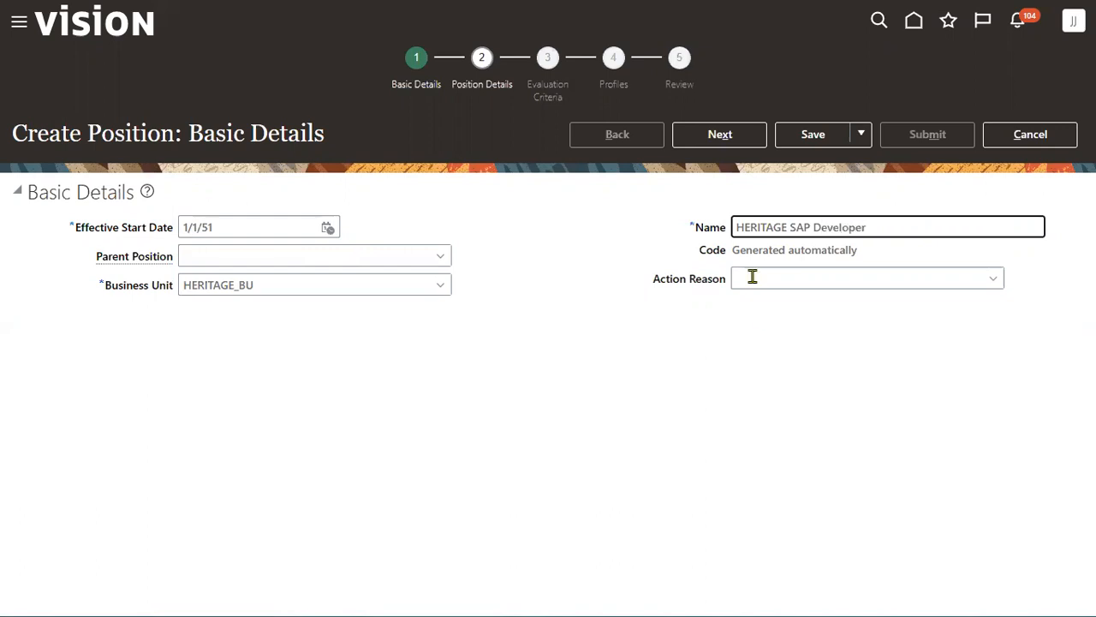
pyautogui.click(711, 140)
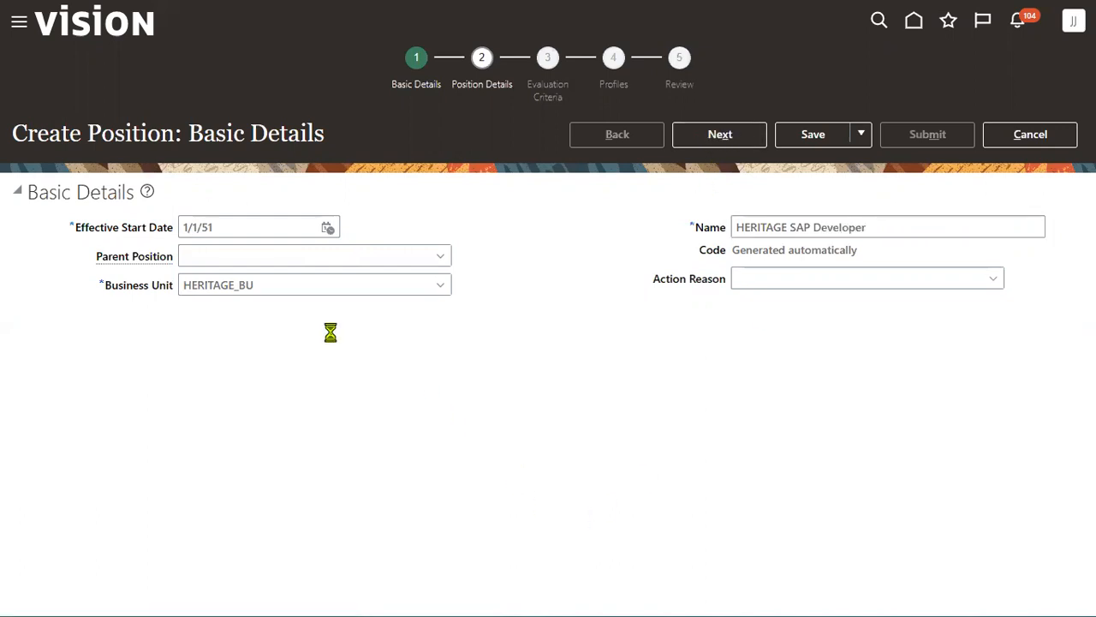
# - Set department HERITAGE Finance, job Heritage Developer, location HERITAGE NY Customer Info, then advance
pyautogui.click(303, 337)
pyautogui.write('H')
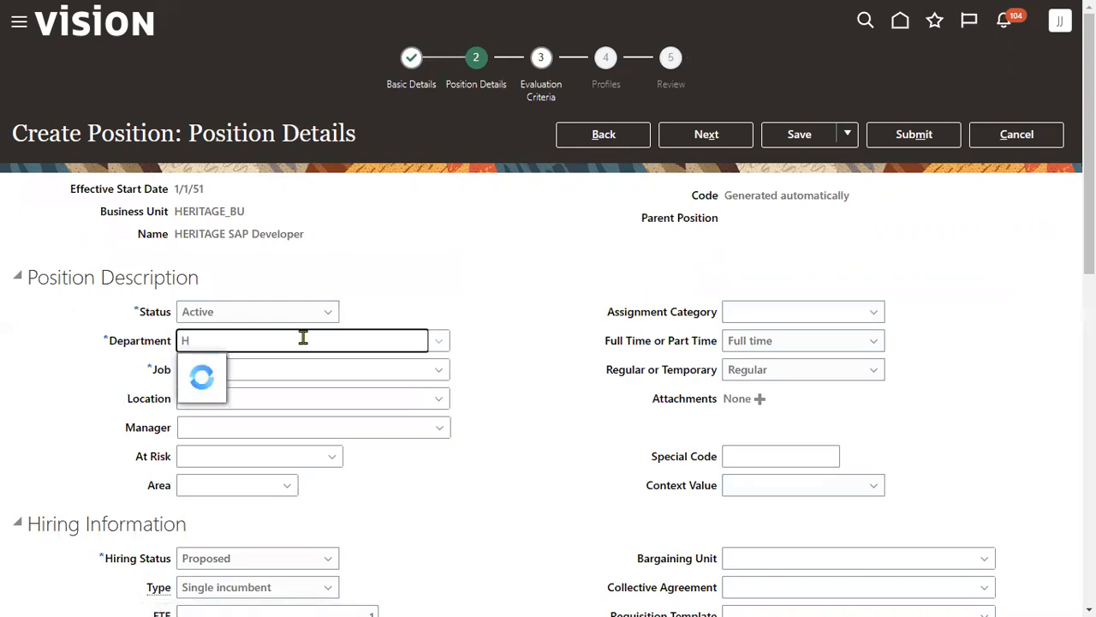
pyautogui.click(264, 367)
pyautogui.click(305, 368)
pyautogui.write('H')
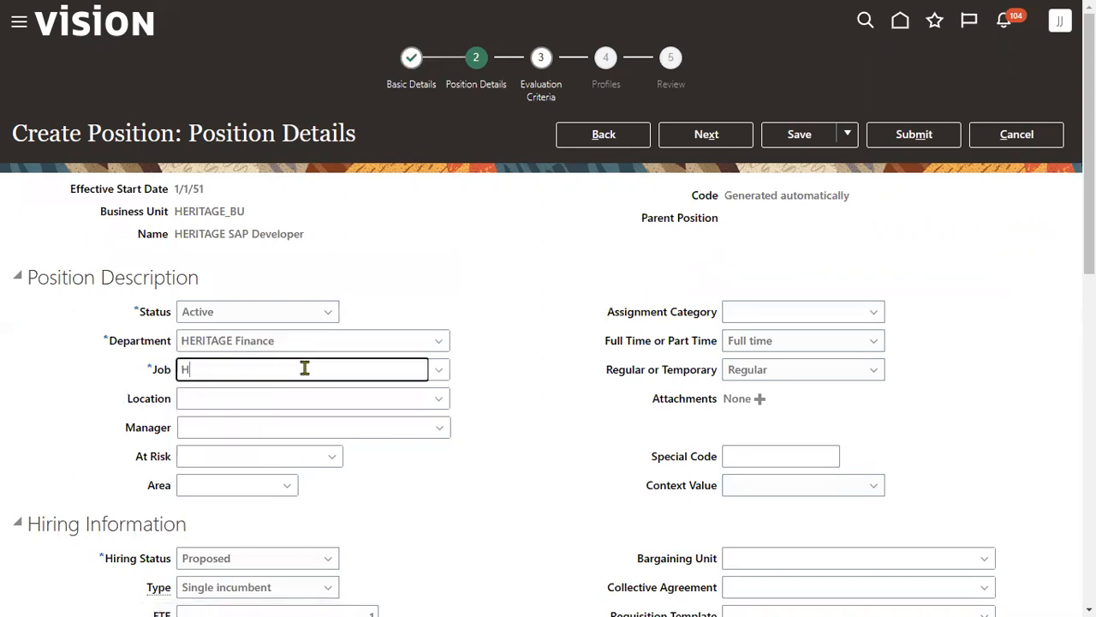
pyautogui.write('E')
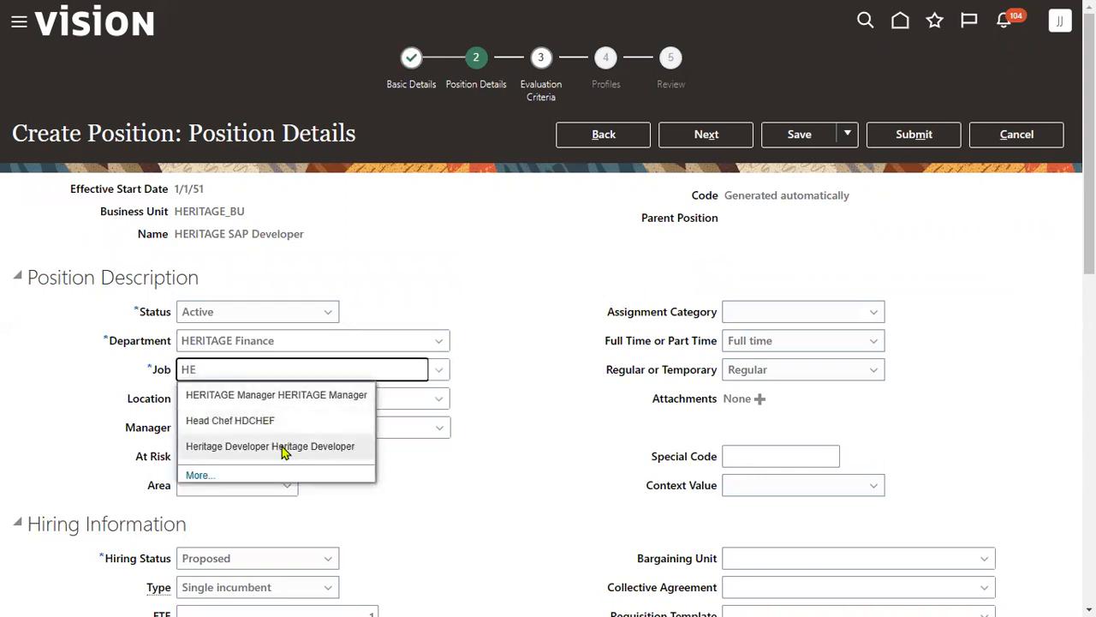
pyautogui.click(283, 446)
pyautogui.click(290, 397)
pyautogui.write('HER')
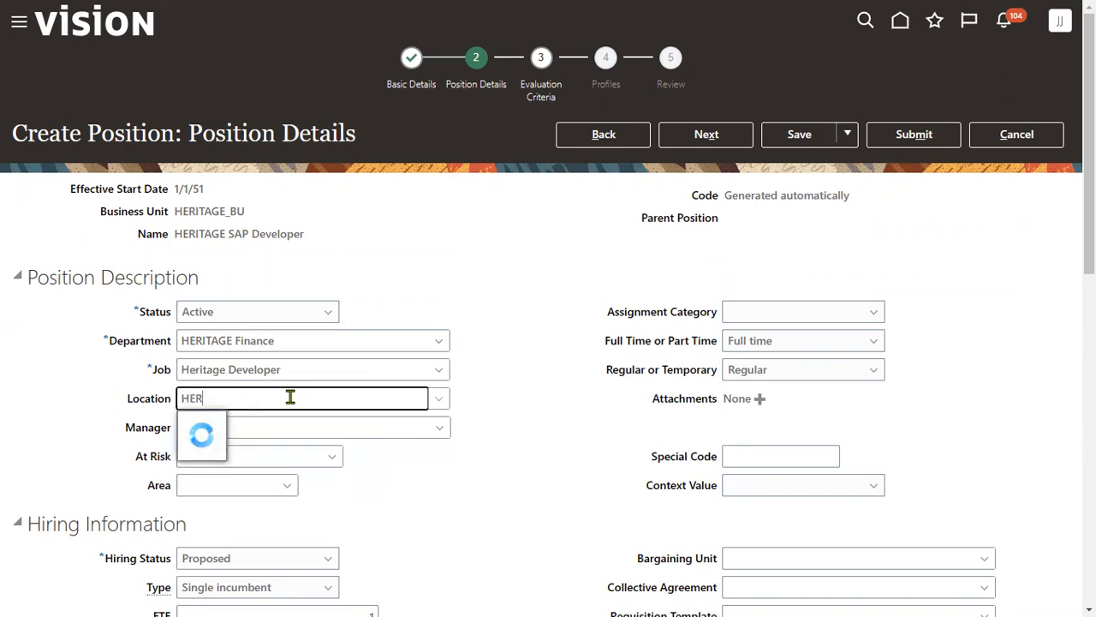
pyautogui.click(291, 448)
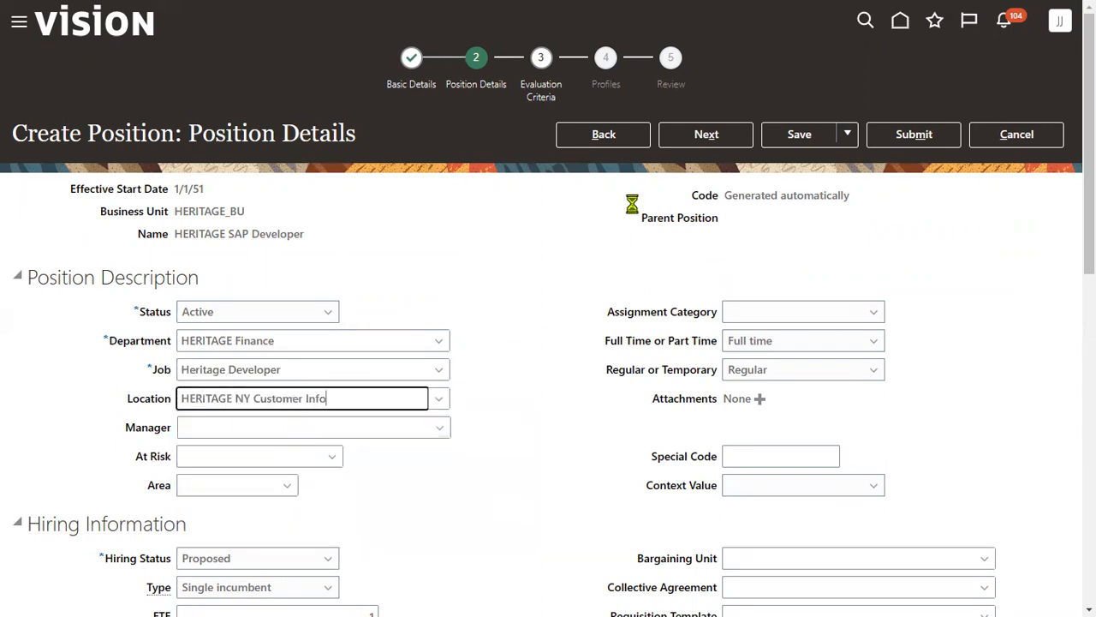
pyautogui.click(706, 135)
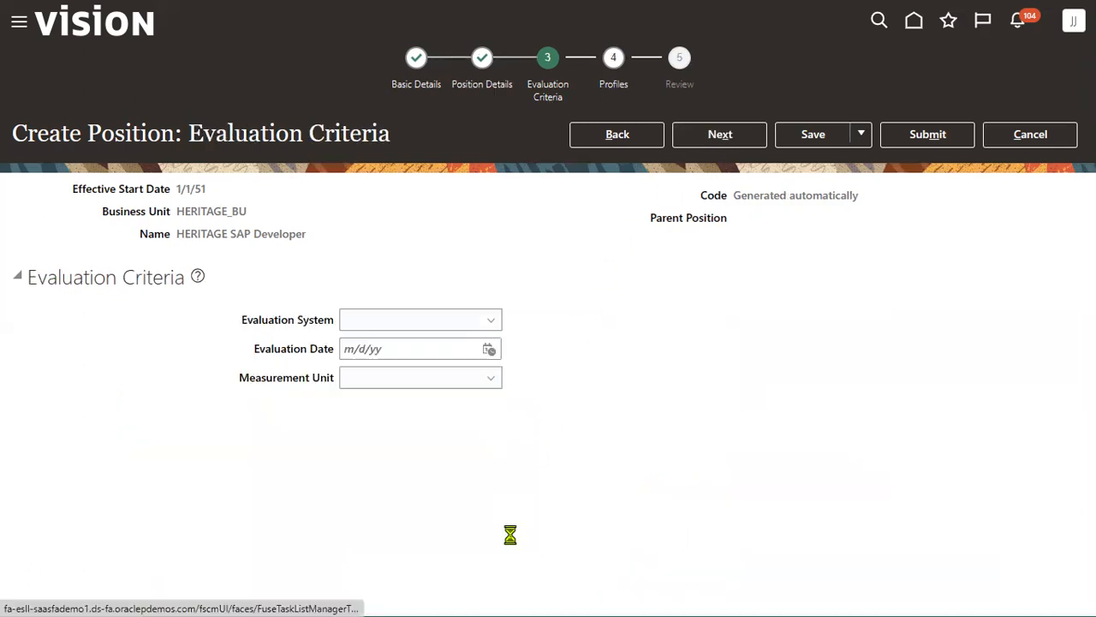
# - Back on position details, set hiring status Approved, type Pooled, and adjust FTE and head count
pyautogui.click(619, 136)
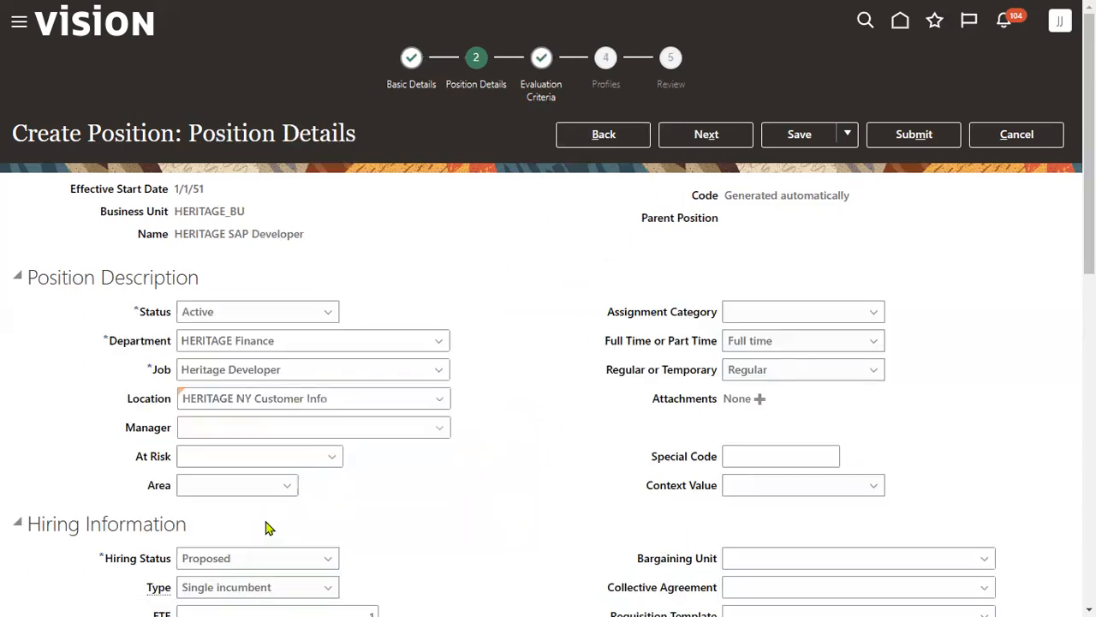
pyautogui.scroll(-2, 266, 527)
pyautogui.click(281, 374)
pyautogui.click(248, 398)
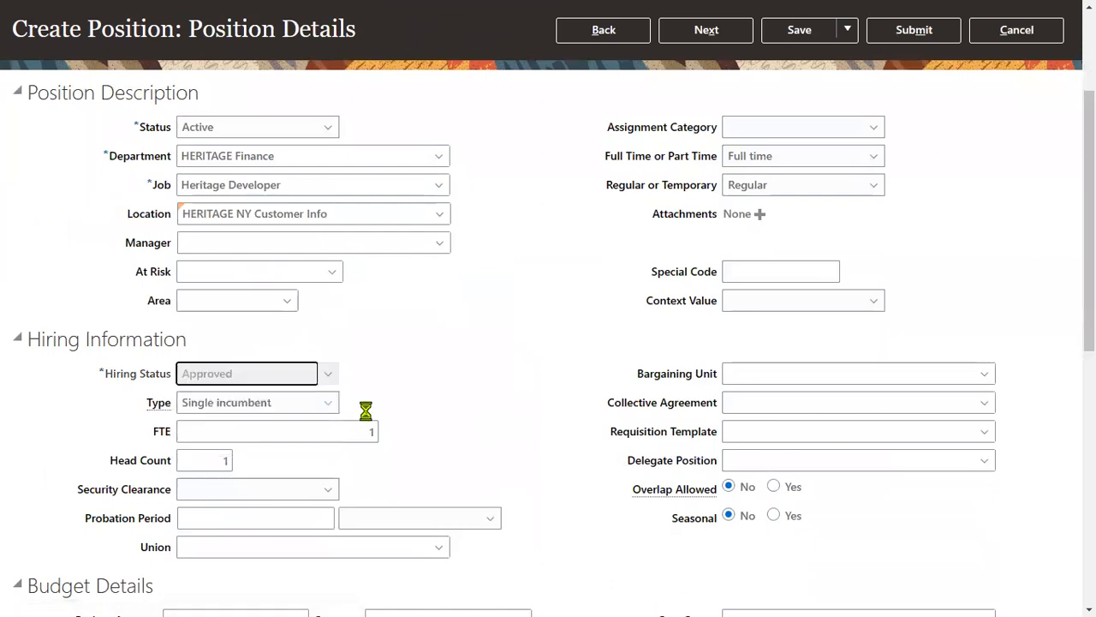
pyautogui.click(319, 404)
pyautogui.click(237, 449)
pyautogui.click(298, 429)
pyautogui.write('1')
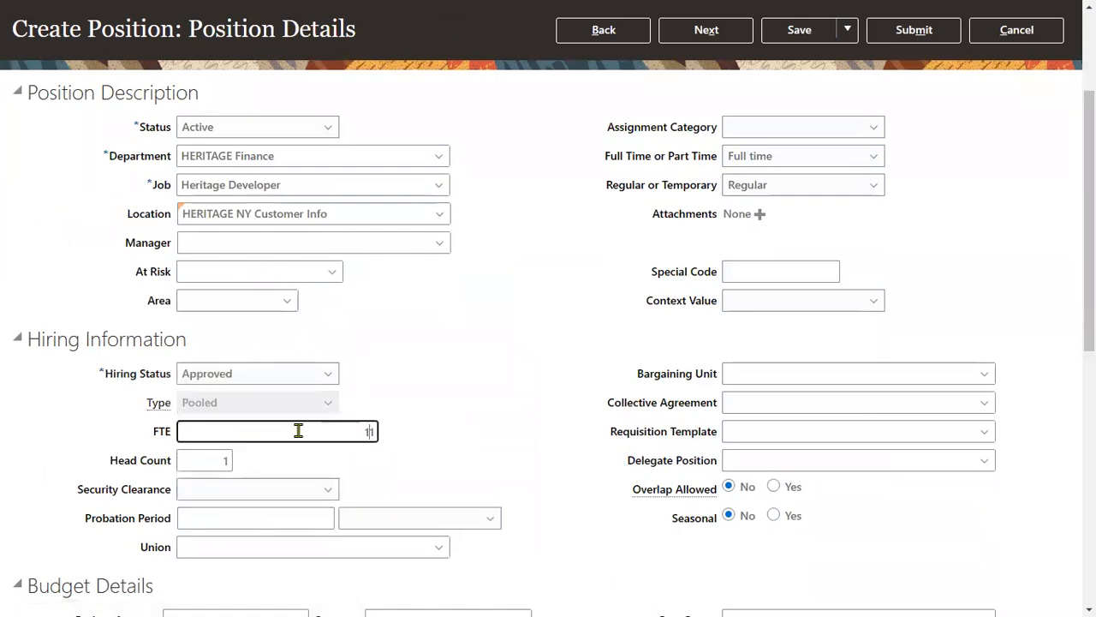
pyautogui.write('1')
pyautogui.click(228, 463)
pyautogui.write('1')
pyautogui.scroll(2, 633, 244)
# - Submit the HERITAGE SAP Developer position and acknowledge the confirmation
pyautogui.click(722, 140)
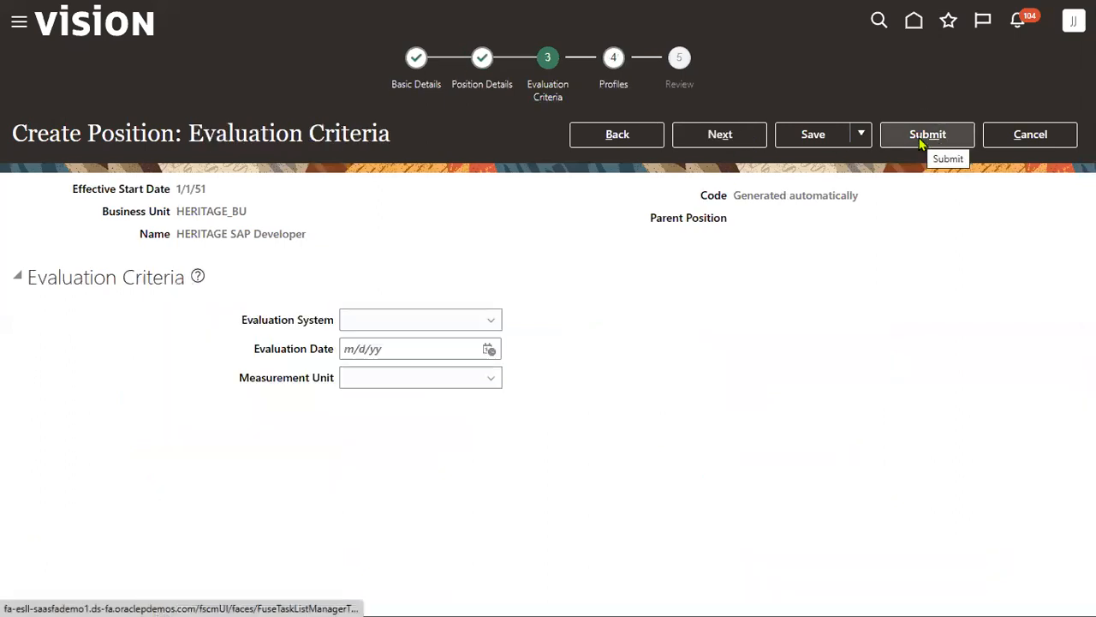
pyautogui.click(922, 144)
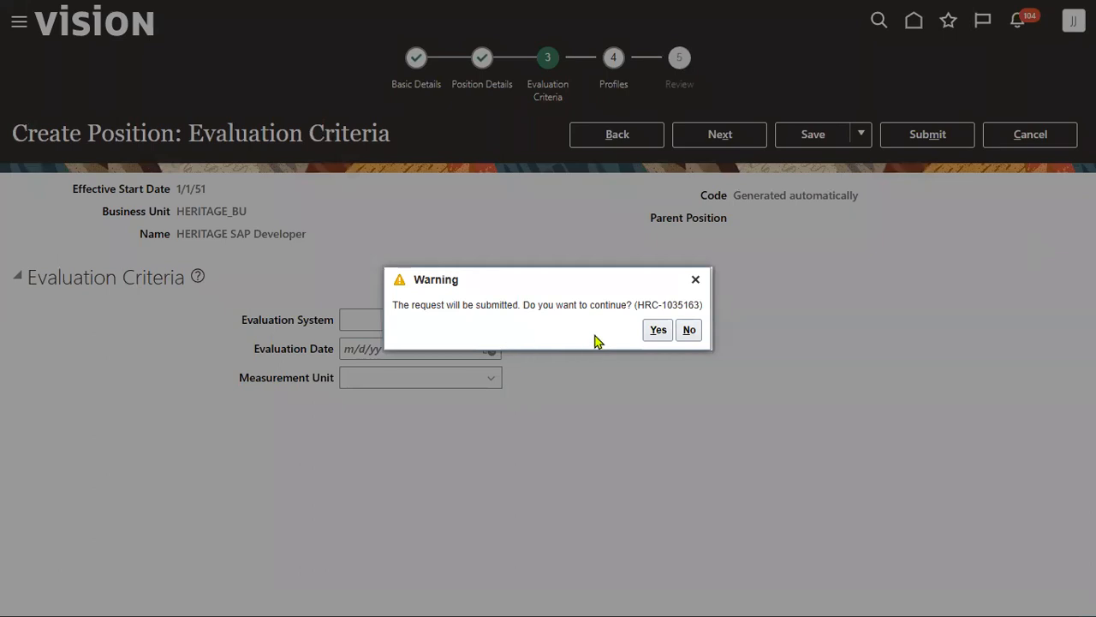
pyautogui.click(657, 331)
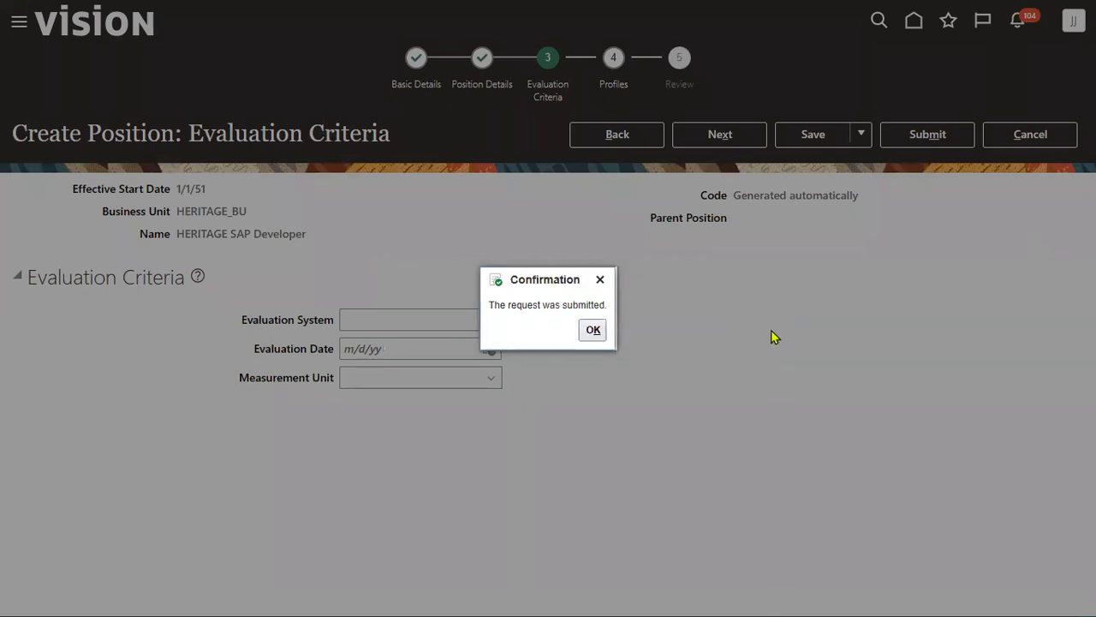
pyautogui.click(596, 334)
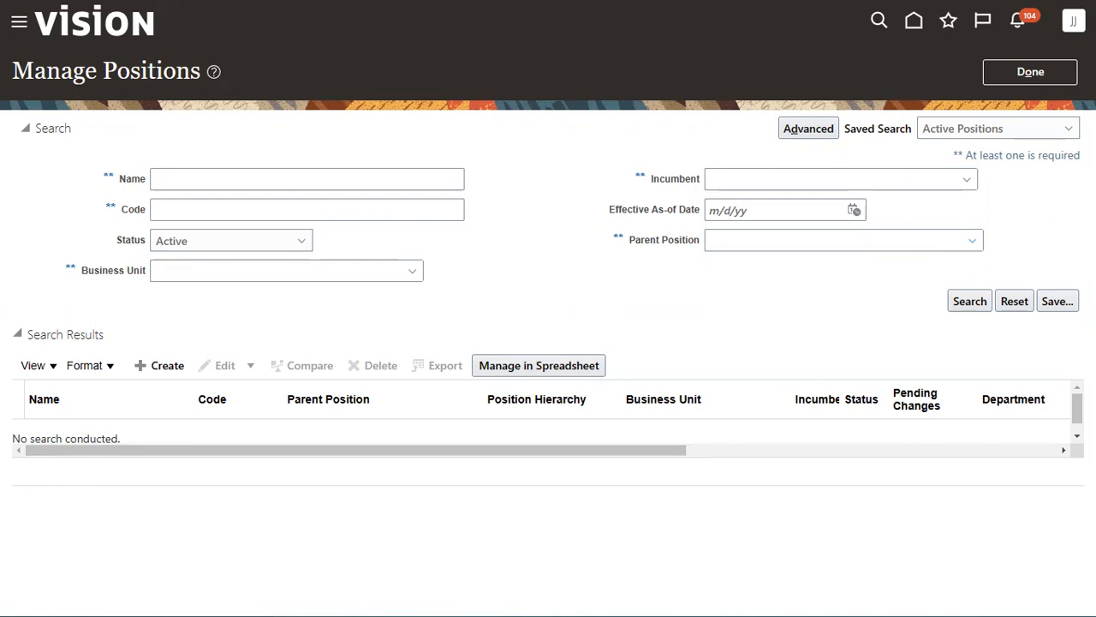
# - Search positions named 'HER', review their HERITAGE_BU business unit, then close and switch to Excel
pyautogui.click(347, 179)
pyautogui.write('HERI')
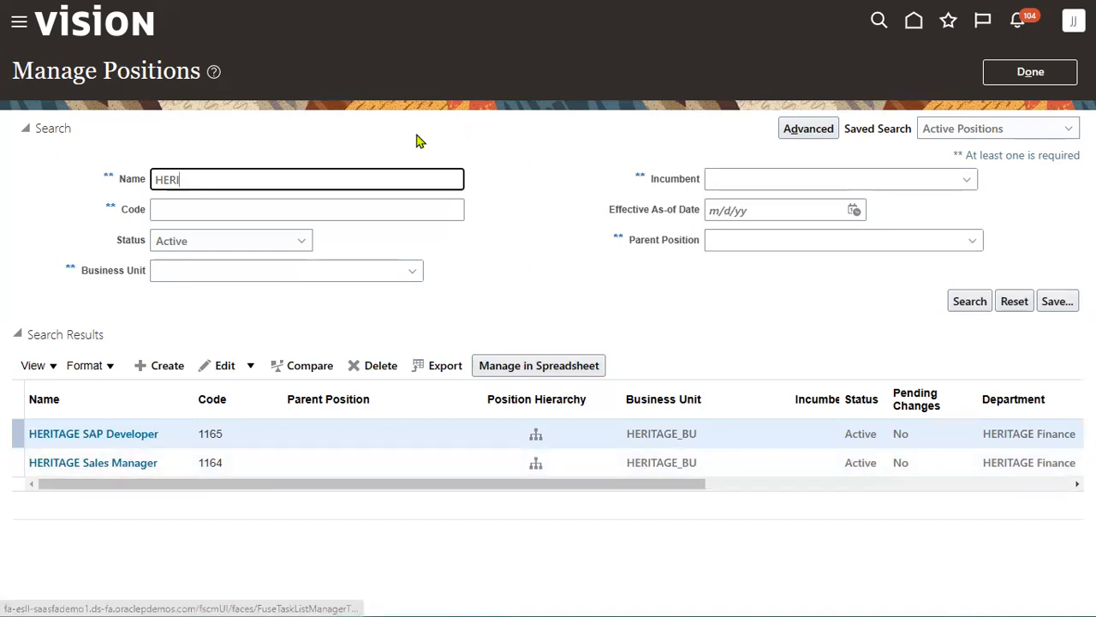
pyautogui.hotkey('ctrl', '2')
pyautogui.moveTo(619, 373)
pyautogui.mouseDown()
pyautogui.moveTo(639, 452)
pyautogui.moveTo(755, 538)
pyautogui.mouseUp()
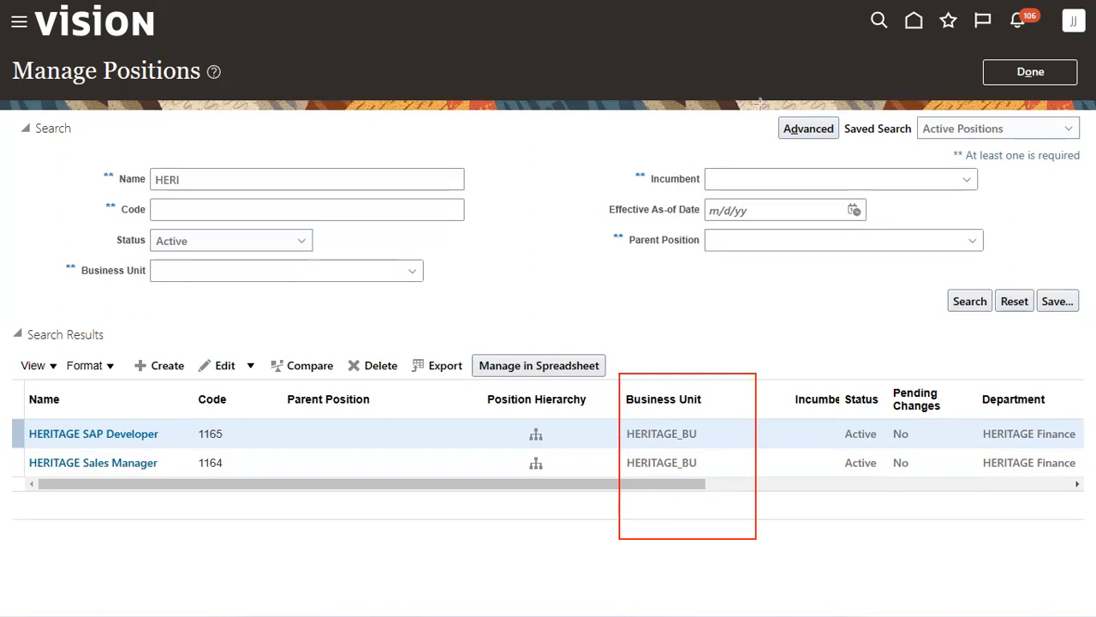
pyautogui.click(1031, 72)
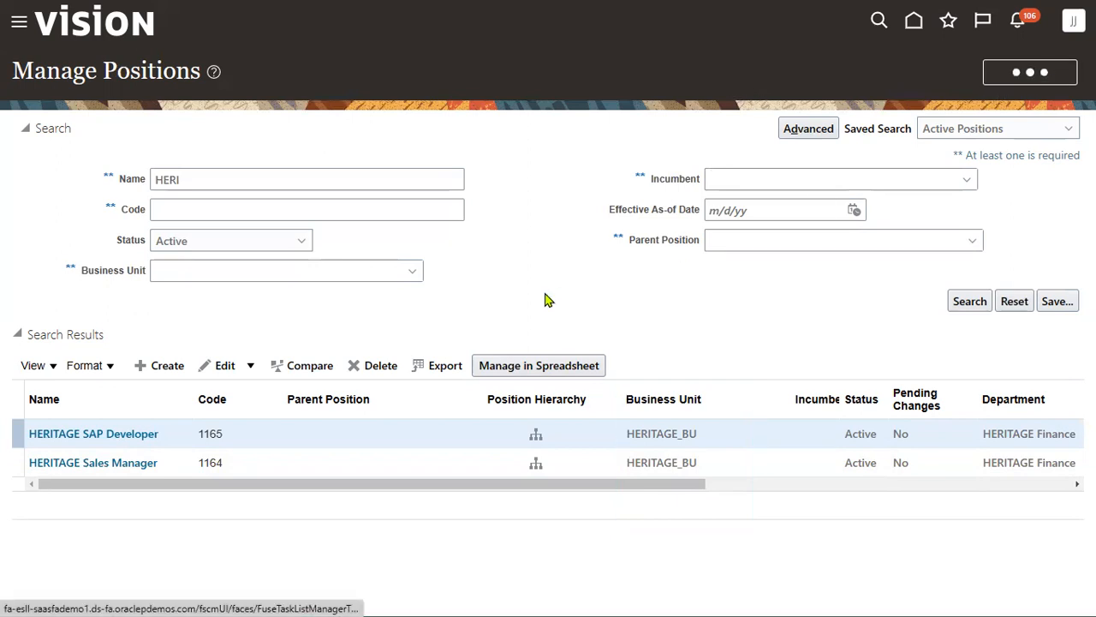
pyautogui.hotkey('alt', 'Tab')
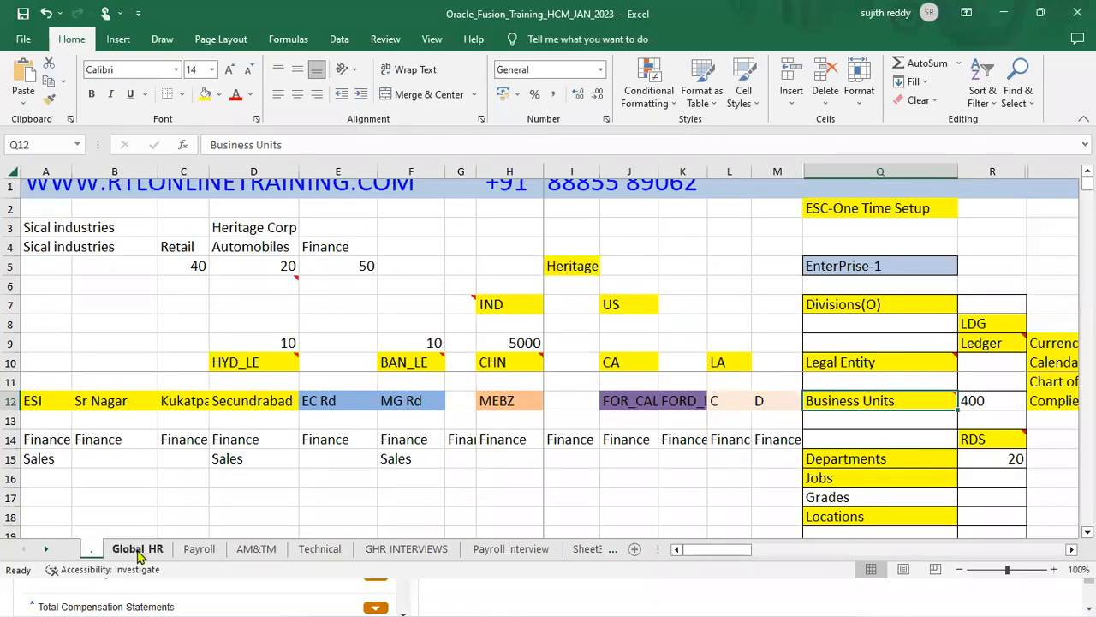
# - Mark Define Grades on Global_HR, check the Grades entry on the overview sheet, and return
pyautogui.click(137, 549)
pyautogui.moveTo(47, 321); pyautogui.dragTo(129, 319)
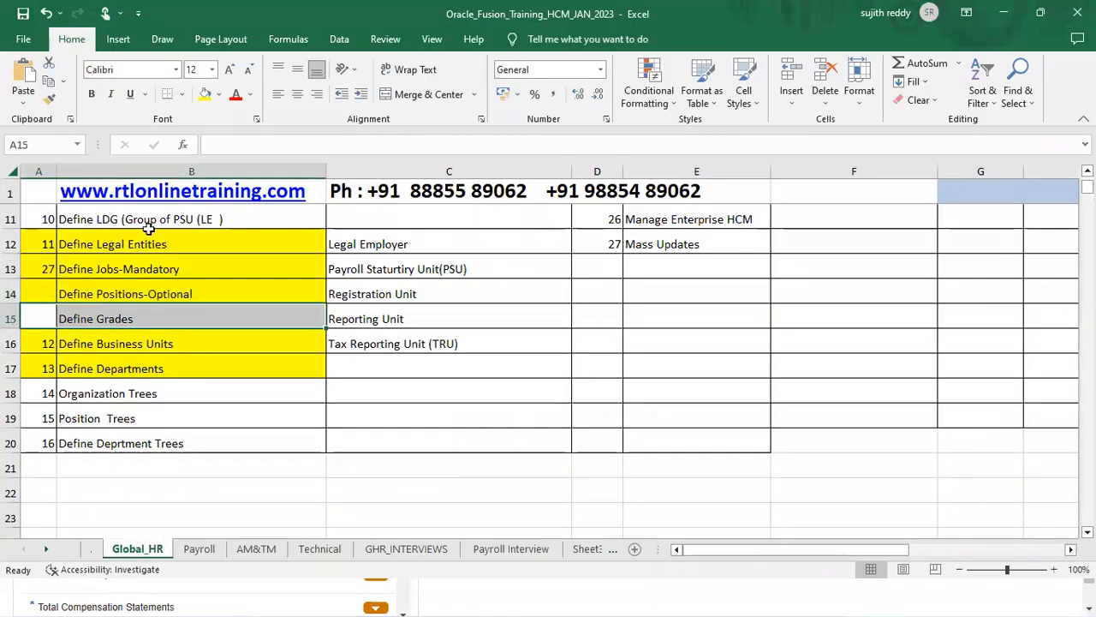
pyautogui.click(93, 550)
pyautogui.click(812, 496)
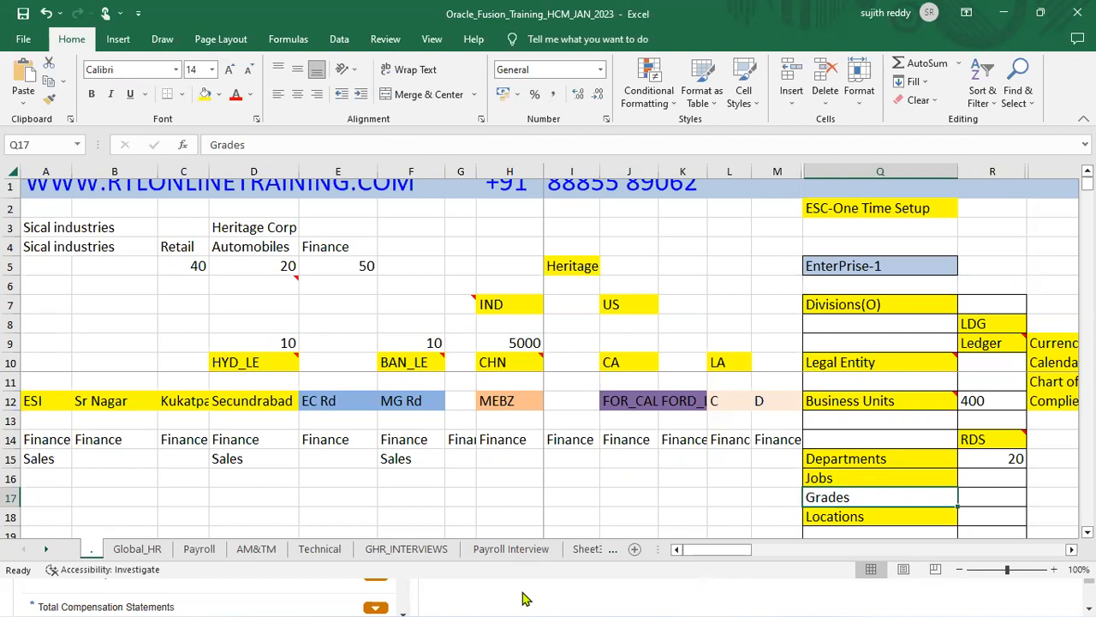
pyautogui.click(135, 555)
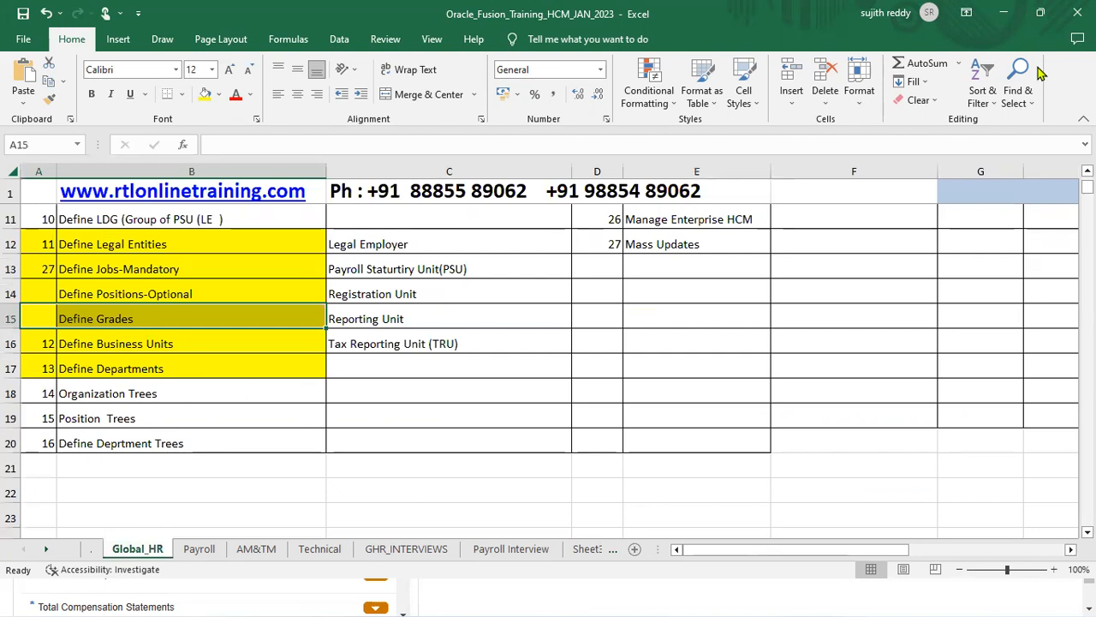
# - Open Manage Reference Data Sets and search for existing HERITAGE set codes
pyautogui.click(1002, 10)
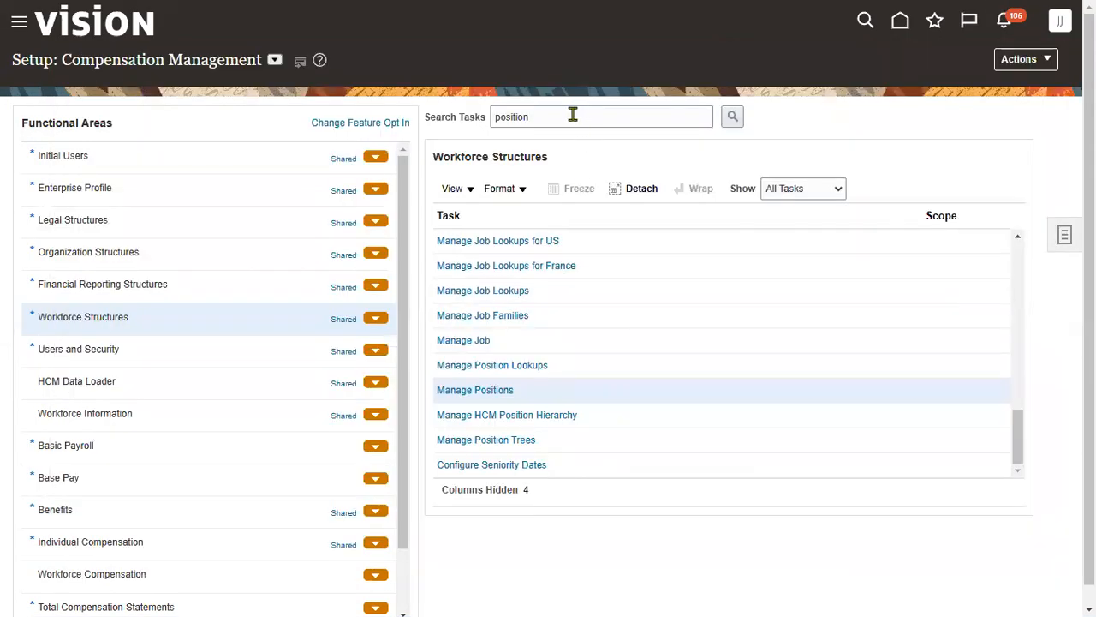
pyautogui.doubleClick(573, 115)
pyautogui.write('REFER')
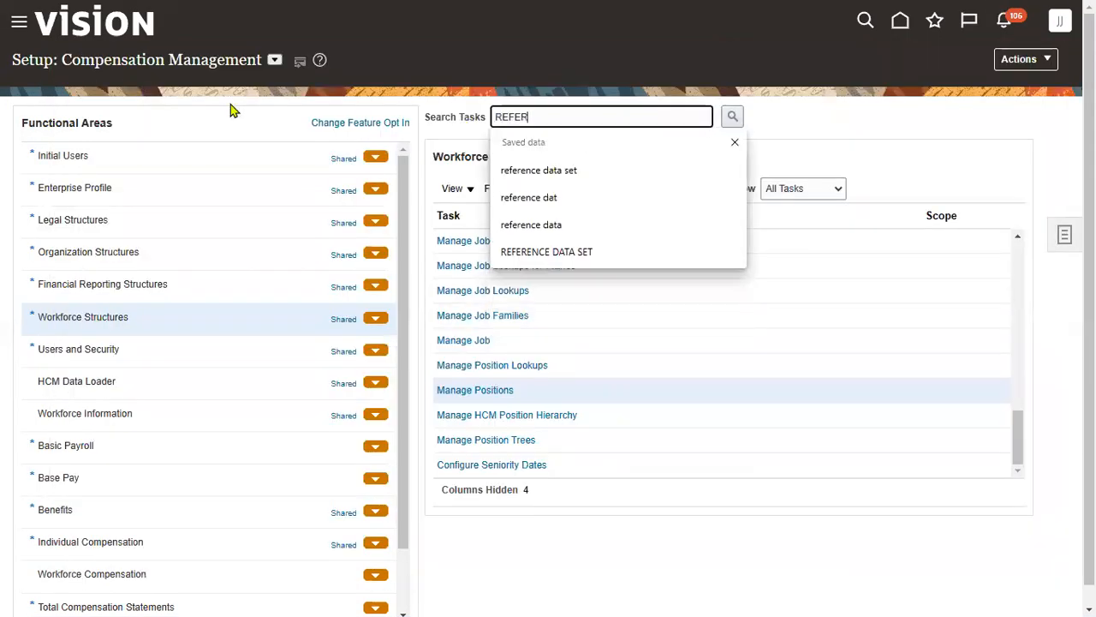
pyautogui.click(641, 173)
pyautogui.click(732, 117)
pyautogui.click(357, 284)
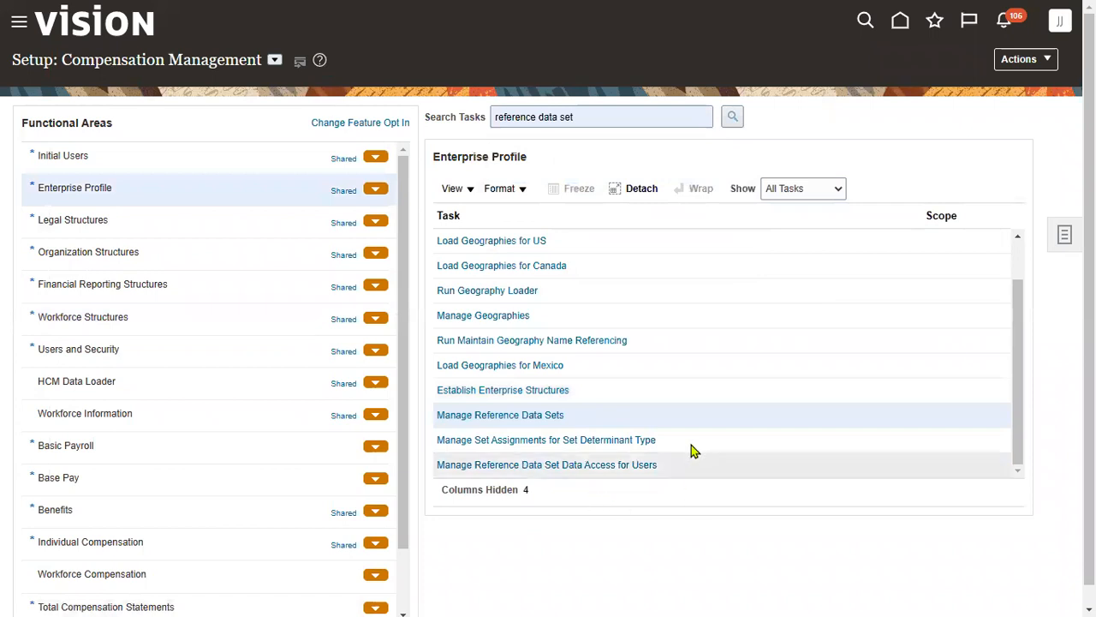
pyautogui.click(553, 416)
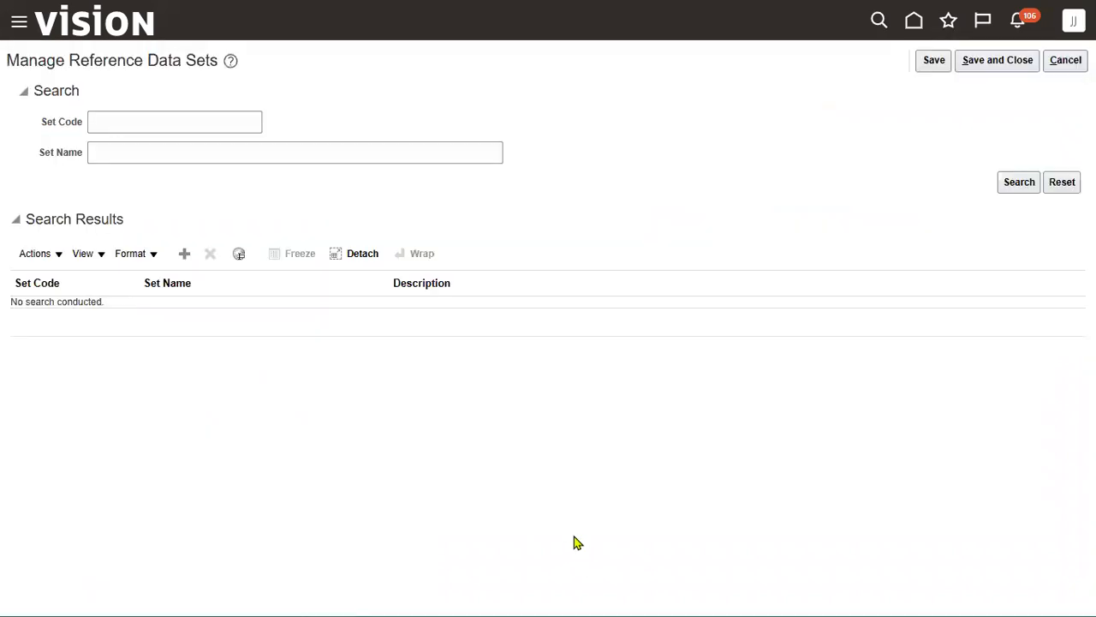
pyautogui.click(179, 125)
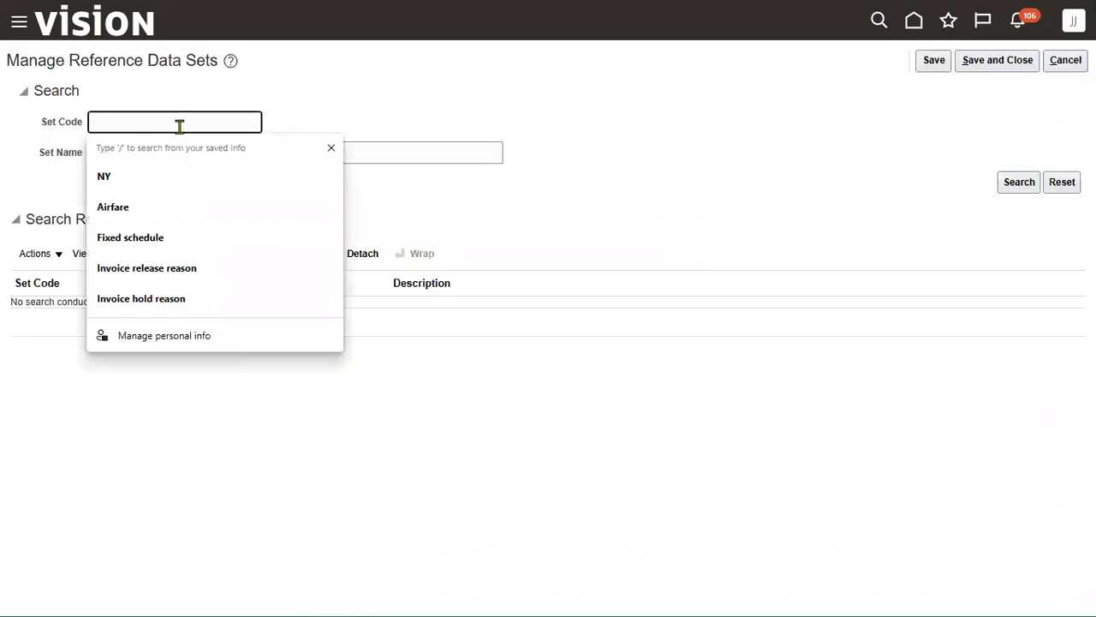
pyautogui.write('HERITAGE')
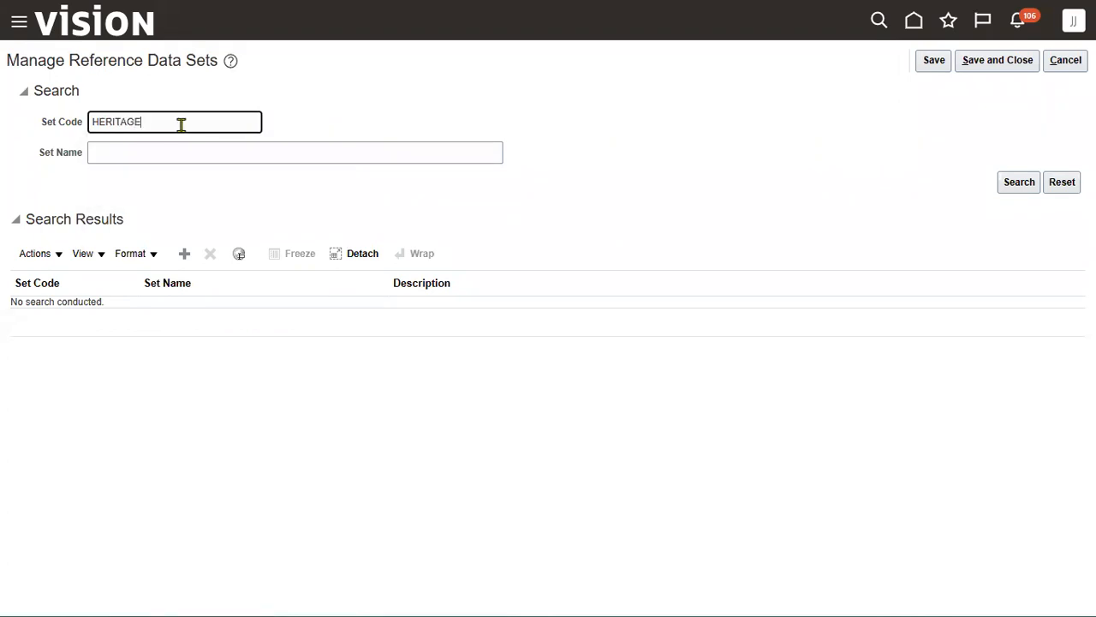
pyautogui.press('Return')
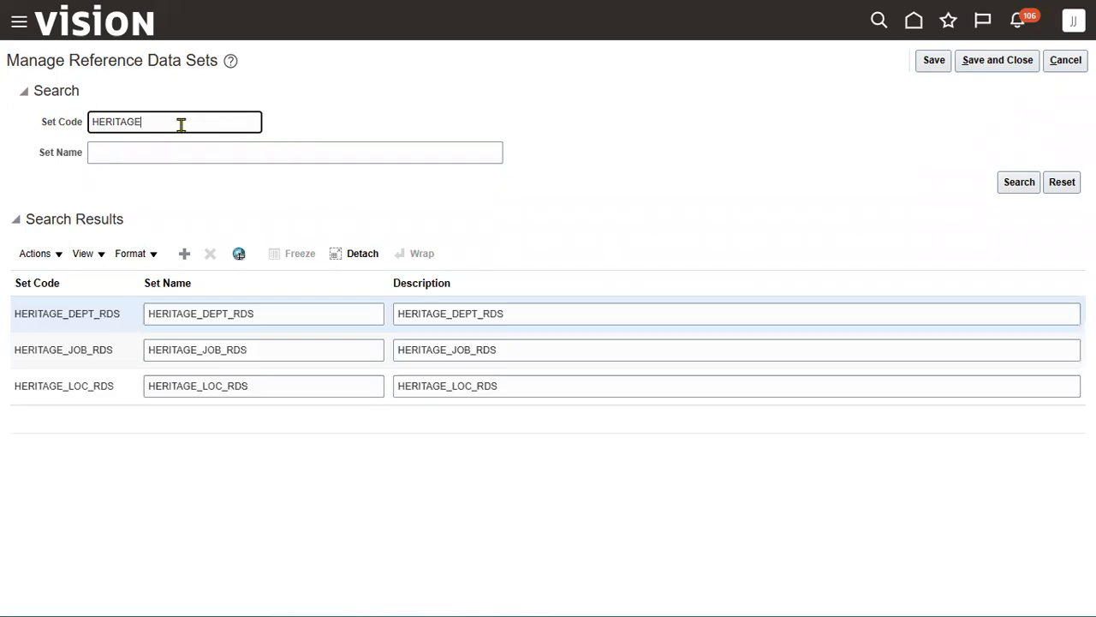
# - Add set HERITAGE_GRADE_RDS, reuse the code as name and description, and save
pyautogui.click(184, 255)
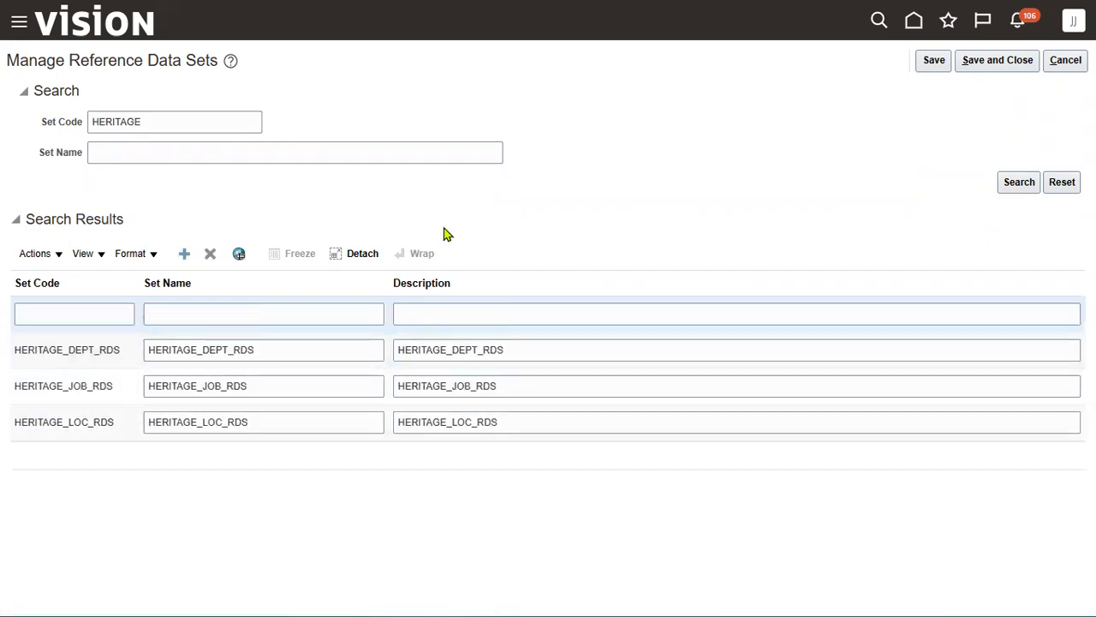
pyautogui.click(128, 313)
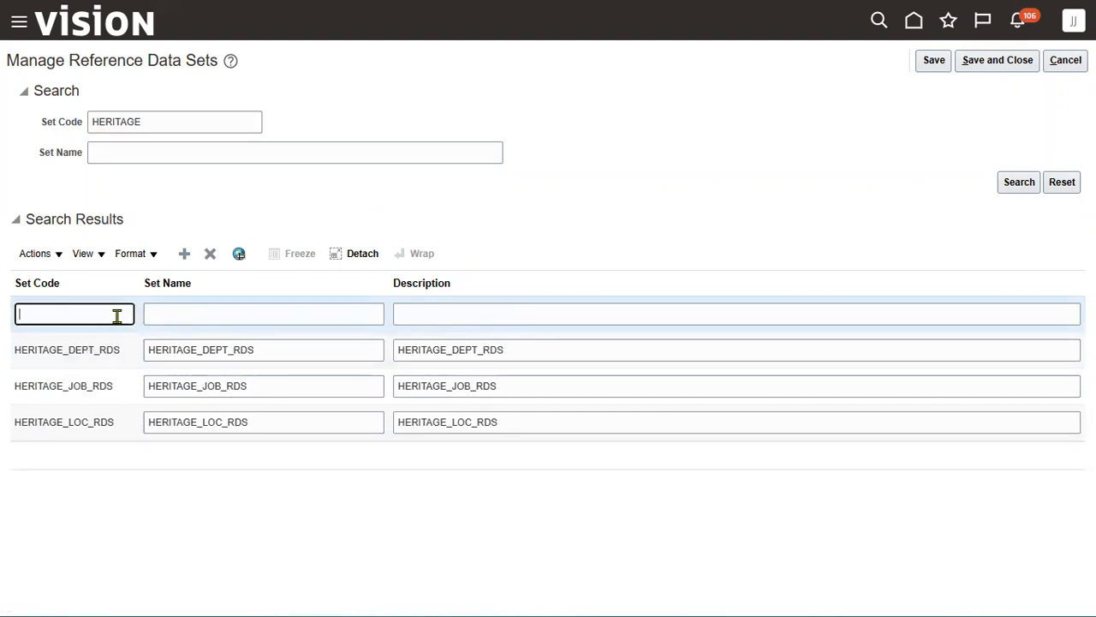
pyautogui.write('HERITAGE-')
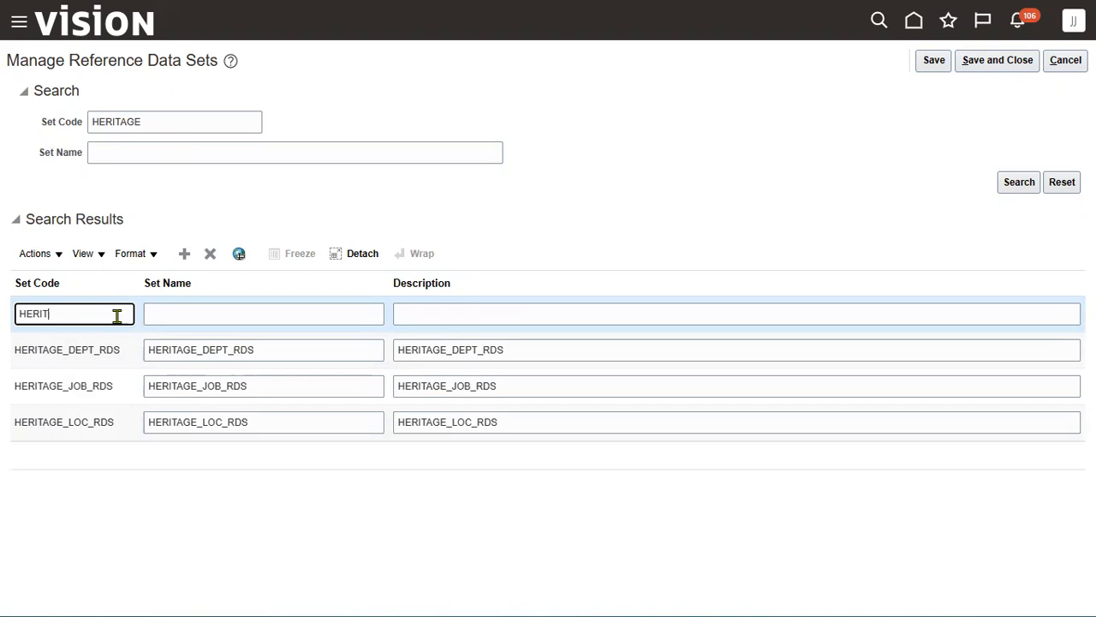
pyautogui.press('BackSpace')
pyautogui.write('_')
pyautogui.write('GRADE-')
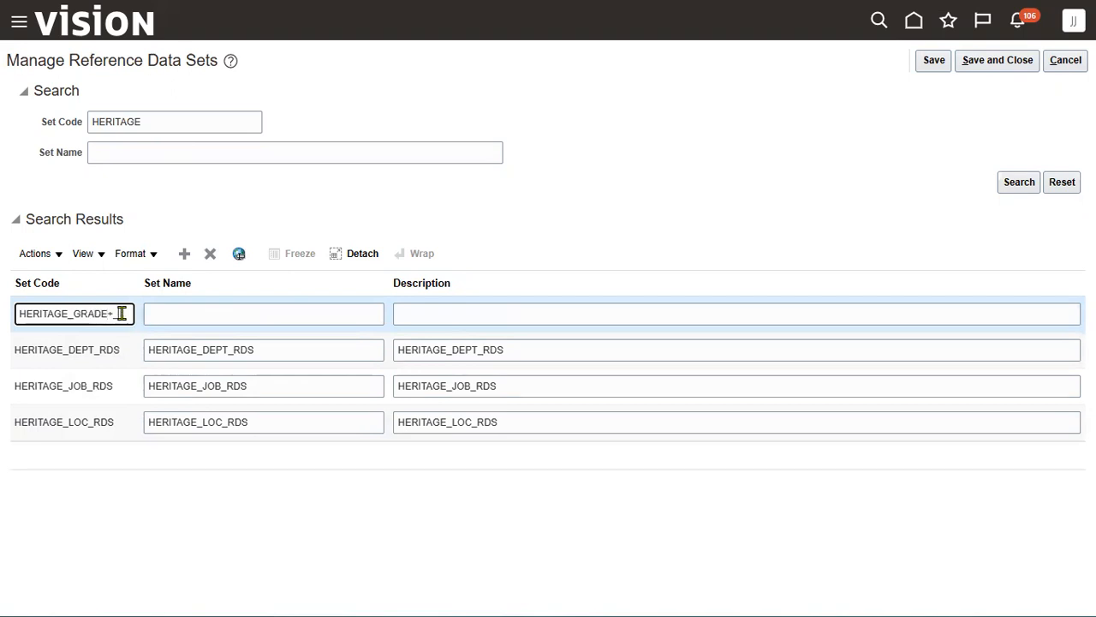
pyautogui.press('BackSpace')
pyautogui.write('_RDS')
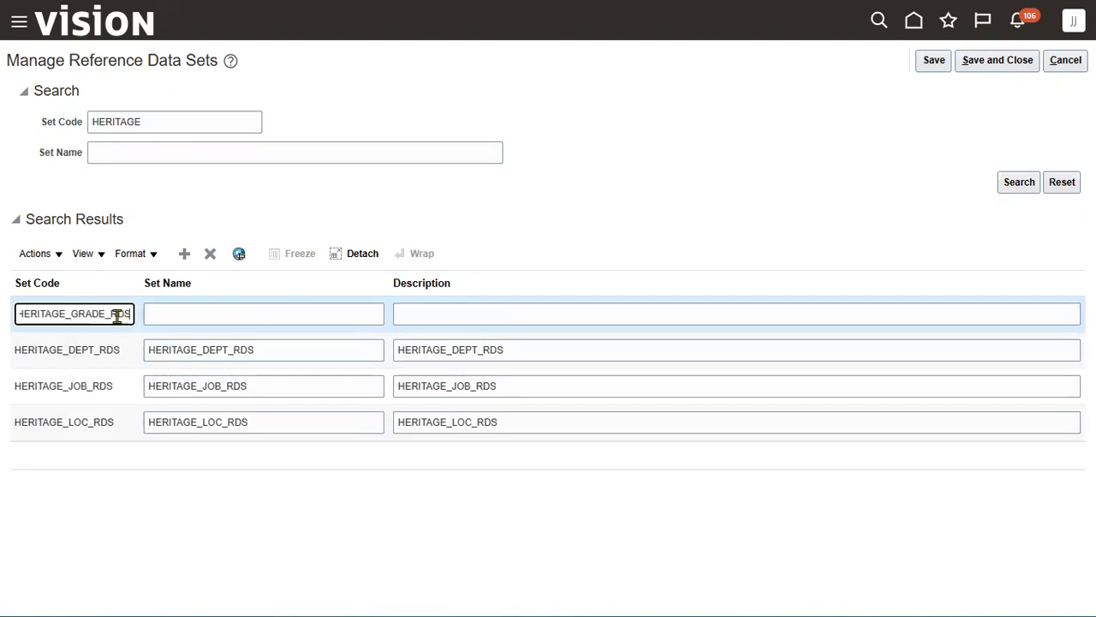
pyautogui.doubleClick(117, 315)
pyautogui.hotkey('ctrl', 'c')
pyautogui.press('Tab')
pyautogui.hotkey('ctrl', 'v')
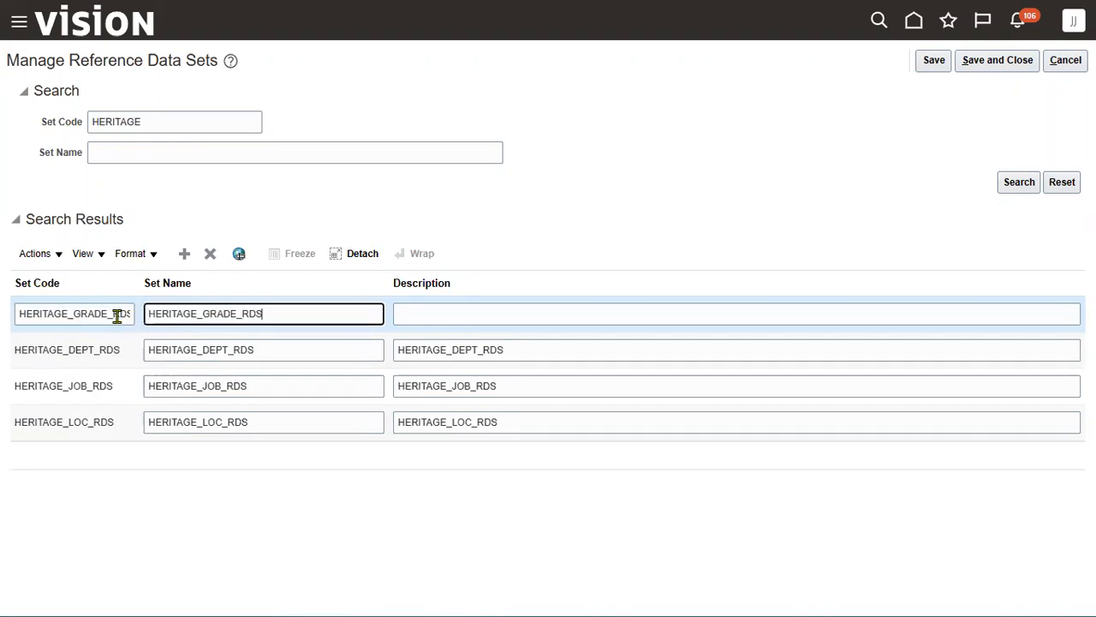
pyautogui.press('Tab')
pyautogui.hotkey('ctrl', 'v')
pyautogui.click(981, 61)
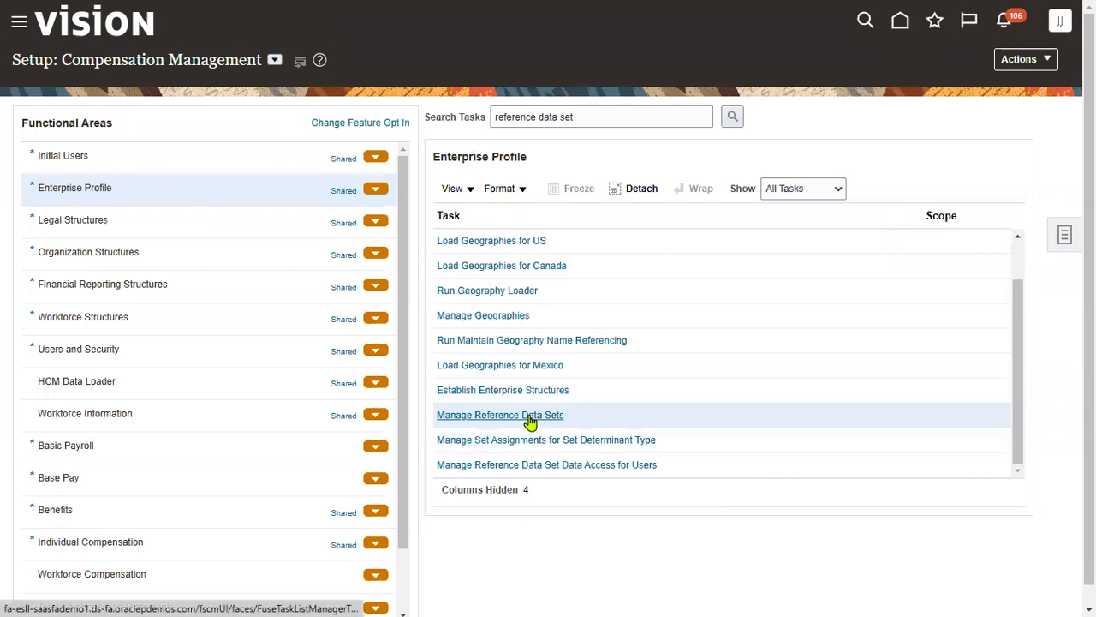
# - Find Manage Grades with a GRADE task search and start a new grade
pyautogui.moveTo(617, 117); pyautogui.dragTo(364, 103)
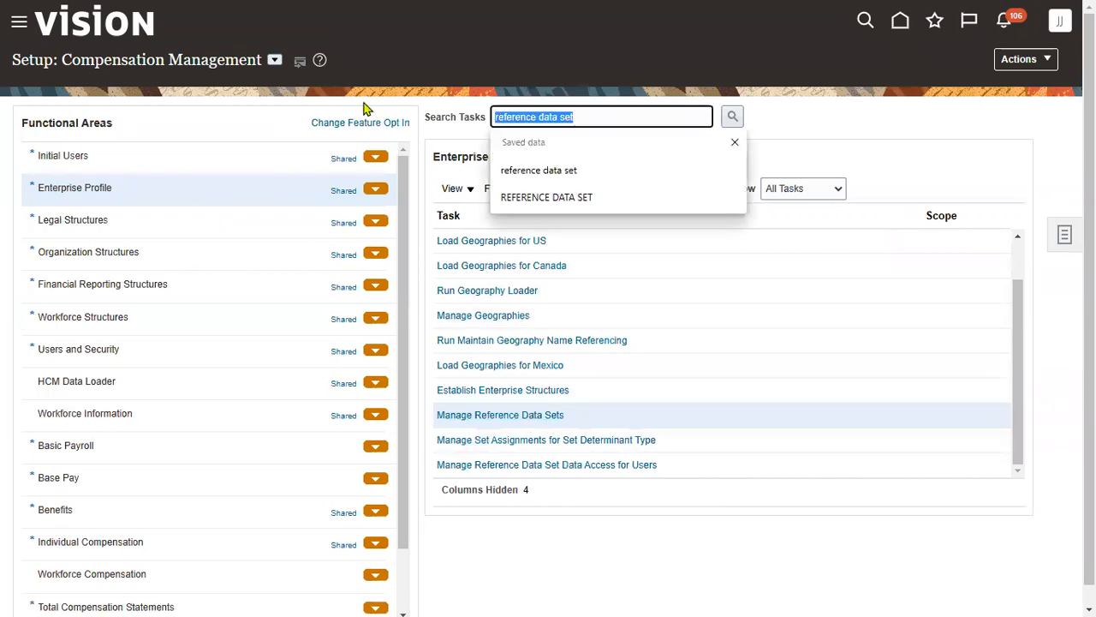
pyautogui.write('GRADE')
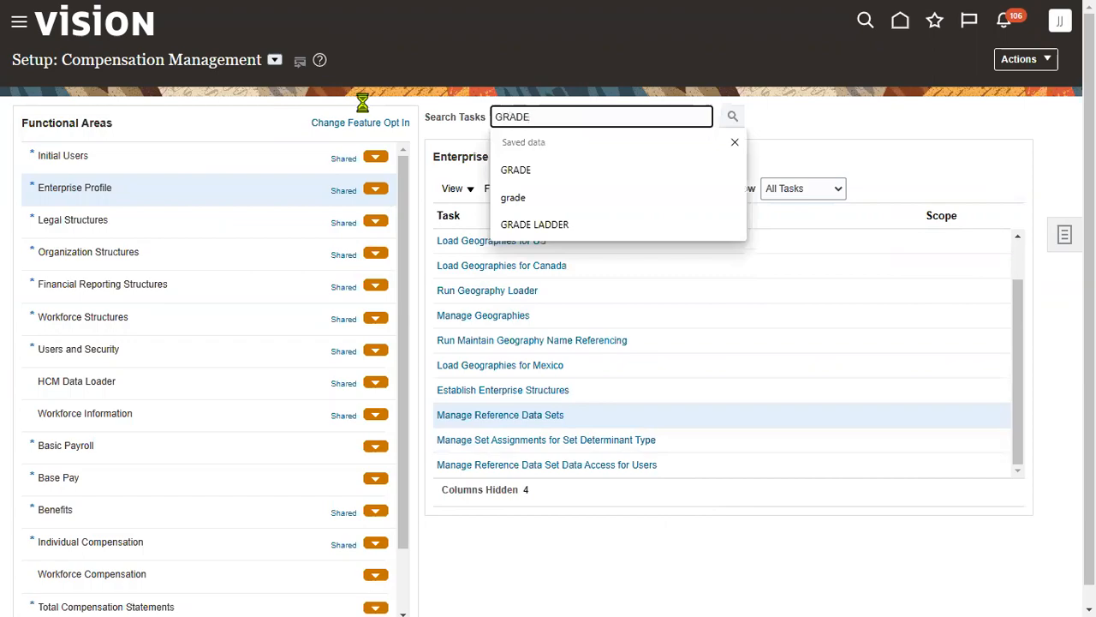
pyautogui.press('Return')
pyautogui.click(335, 256)
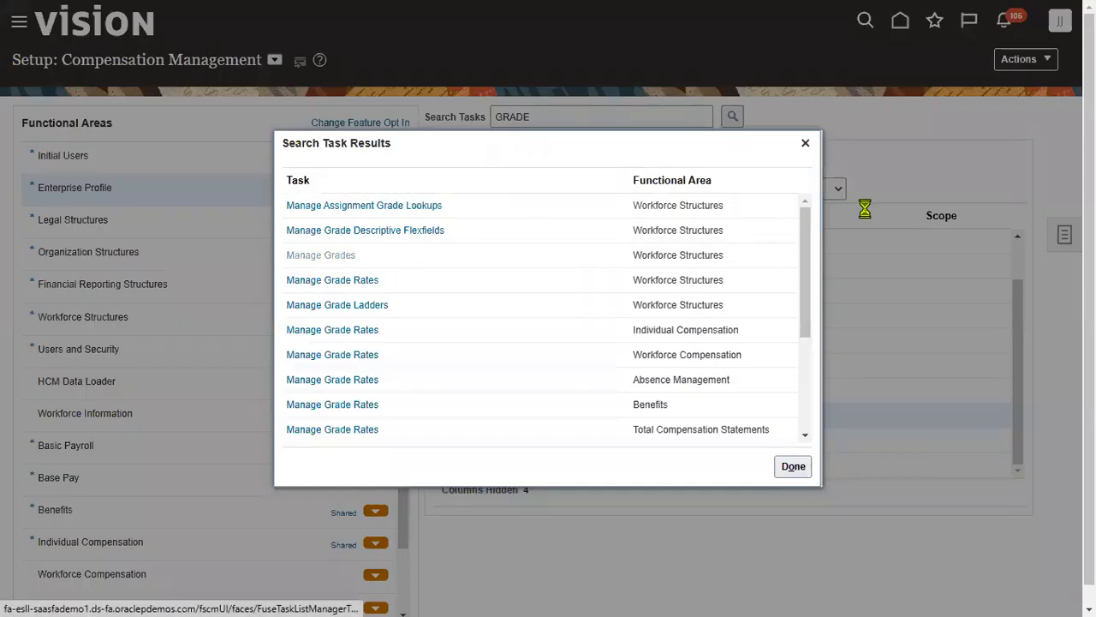
pyautogui.click(459, 243)
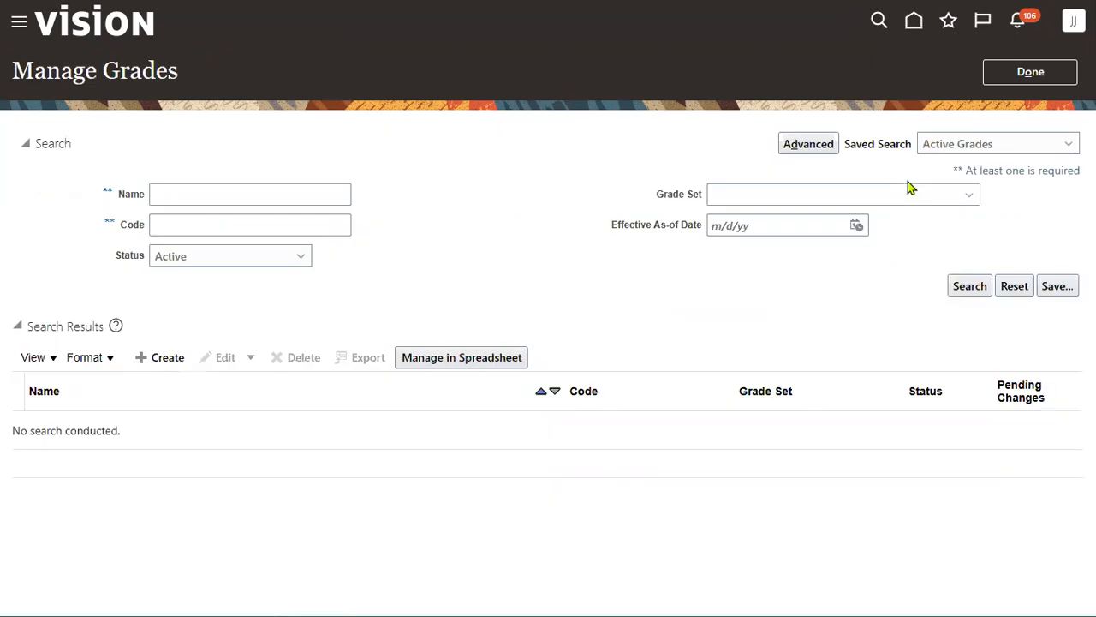
pyautogui.click(176, 357)
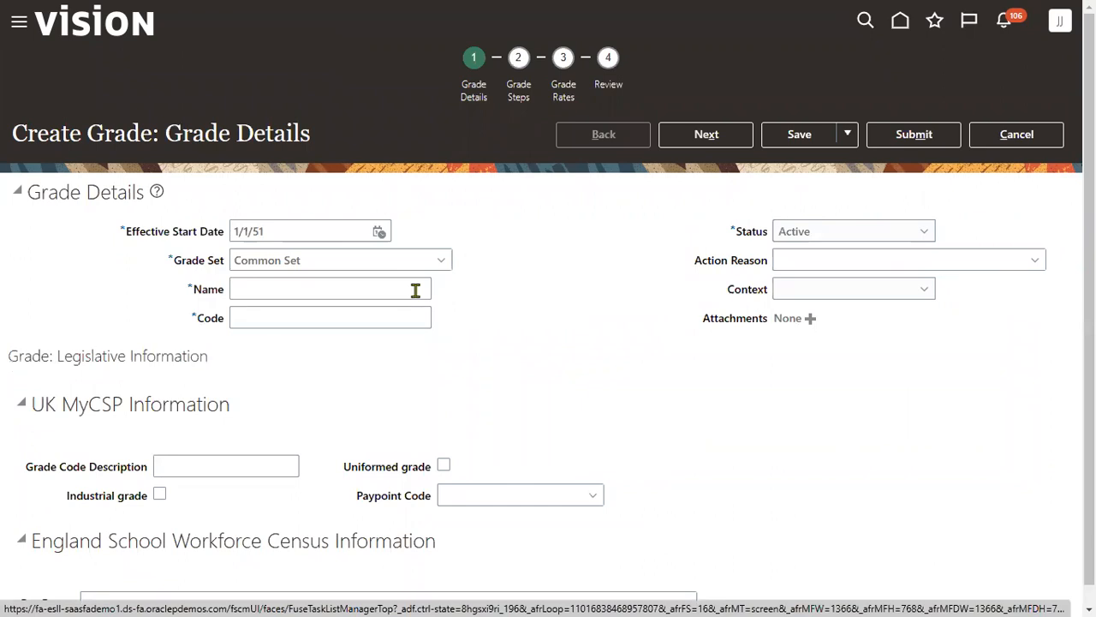
# - Pick grade set HERITAGE_GRADE_RDS, enter HERITAGE A as both name and code, and continue
pyautogui.moveTo(389, 258); pyautogui.dragTo(3, 323)
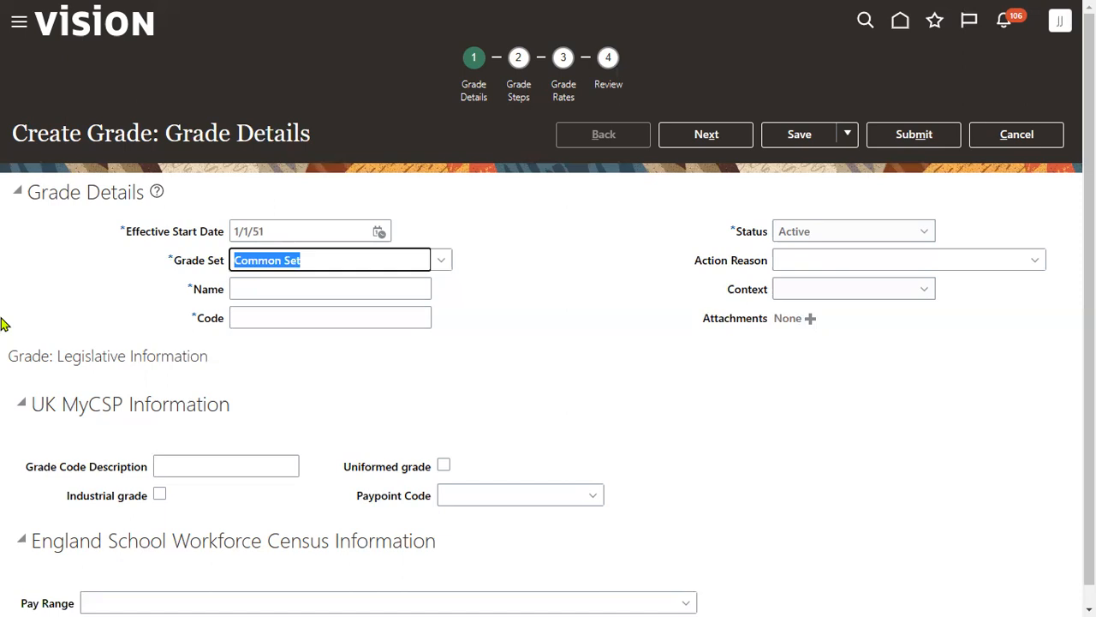
pyautogui.write('HER')
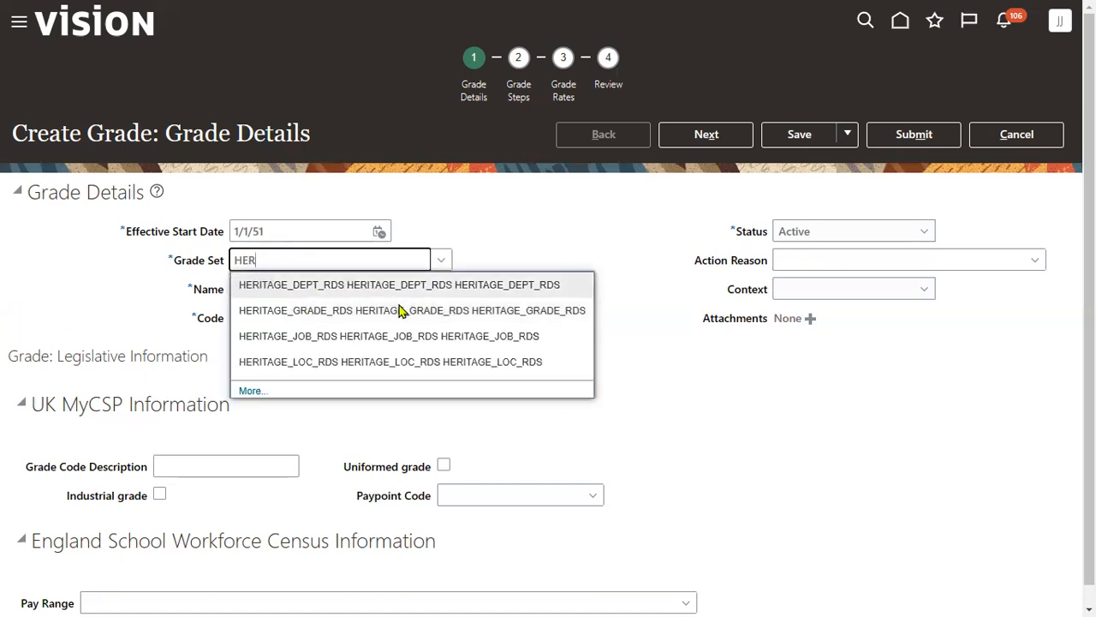
pyautogui.click(404, 311)
pyautogui.click(345, 286)
pyautogui.write('GR')
pyautogui.press('BackSpace')
pyautogui.press('BackSpace')
pyautogui.write('HERIT')
pyautogui.write('AGE A')
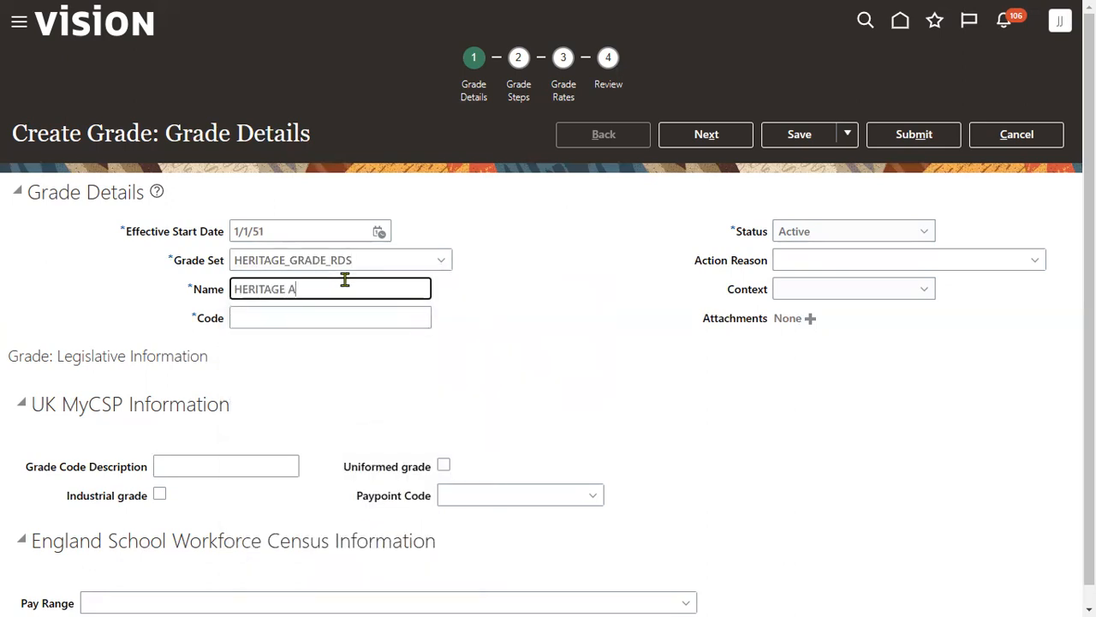
pyautogui.hotkey('ctrl', 'a')
pyautogui.press('Tab')
pyautogui.hotkey('ctrl', 'v')
pyautogui.click(718, 139)
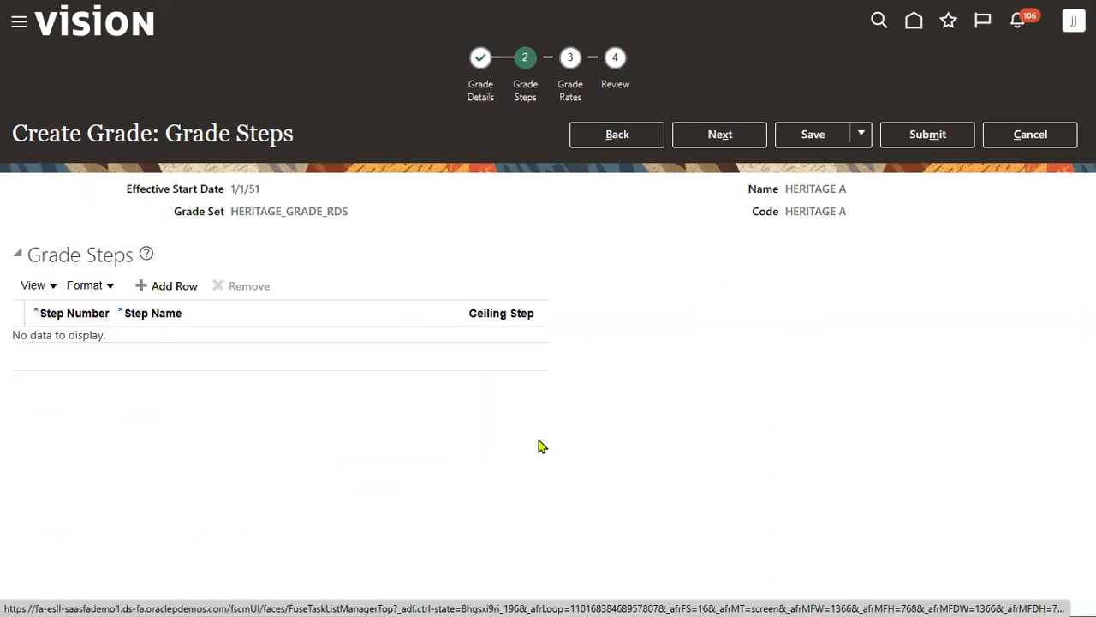
# - Add grade steps S1, S2 and S3
pyautogui.click(178, 285)
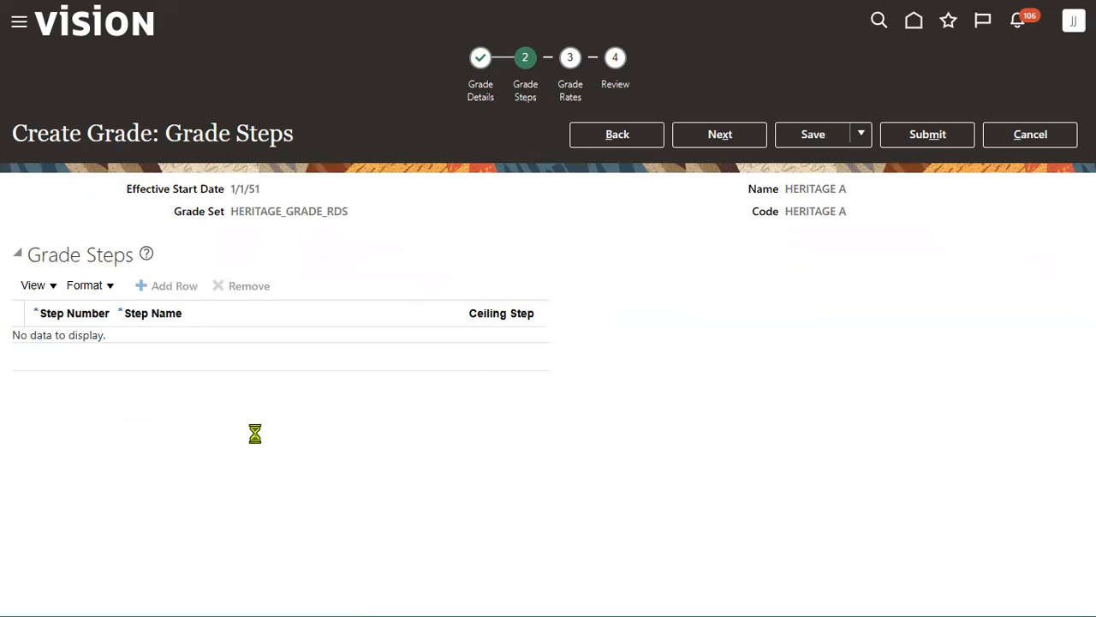
pyautogui.click(237, 347)
pyautogui.write('S1')
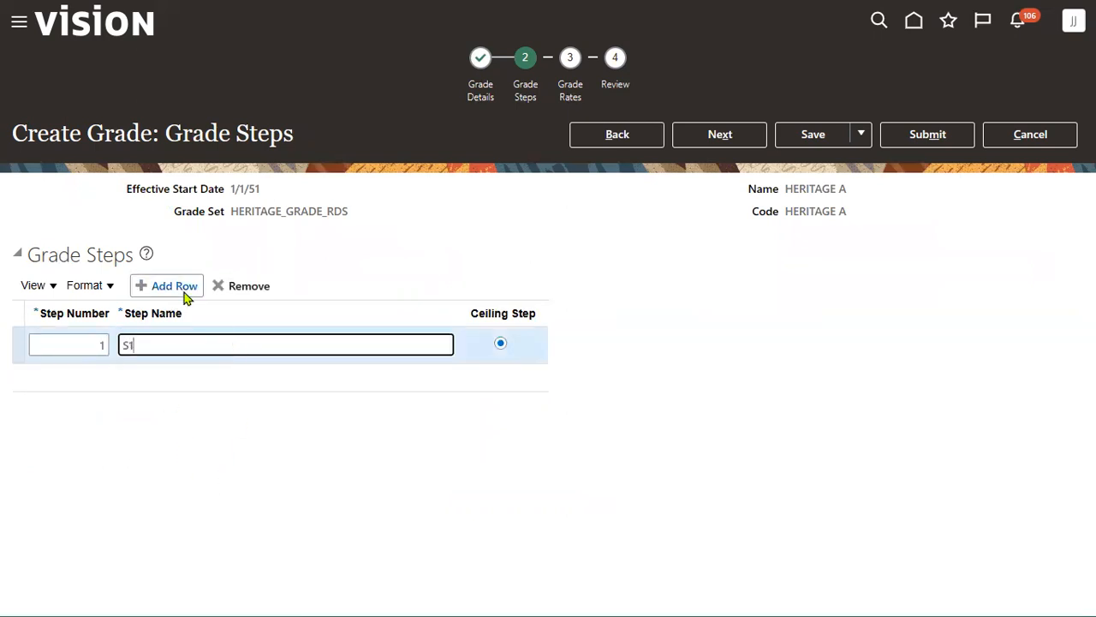
pyautogui.click(176, 288)
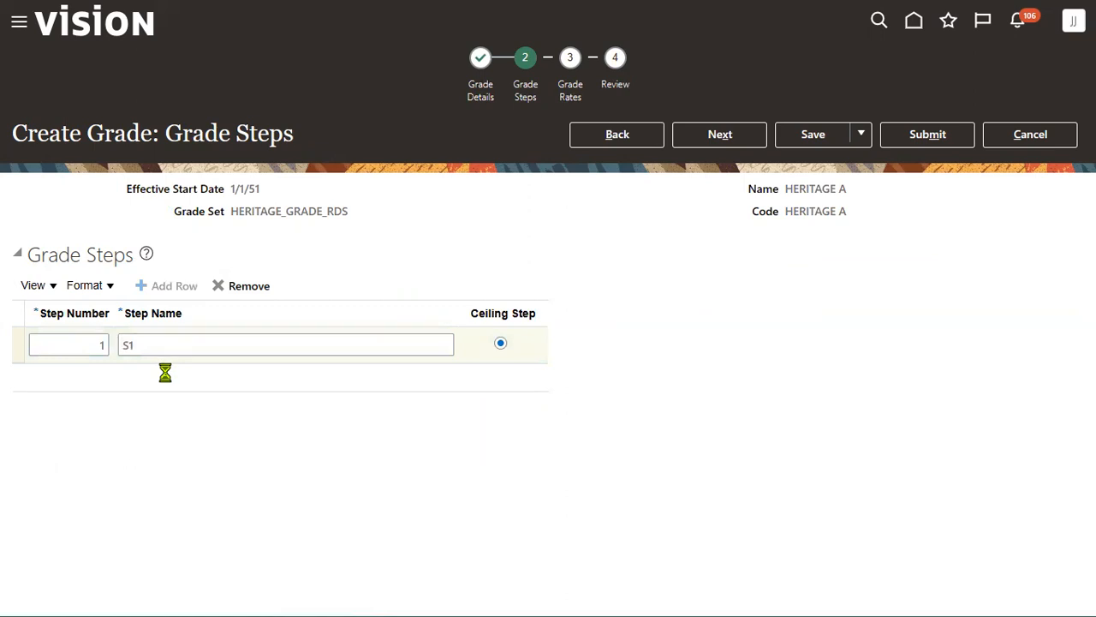
pyautogui.click(168, 378)
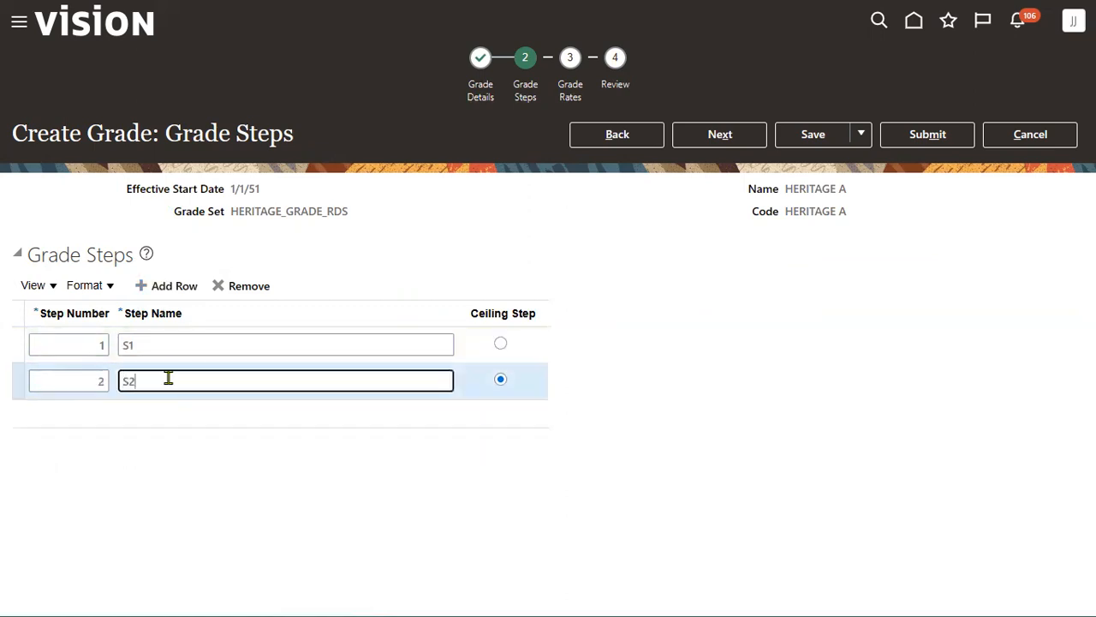
pyautogui.write('S2')
pyautogui.click(167, 291)
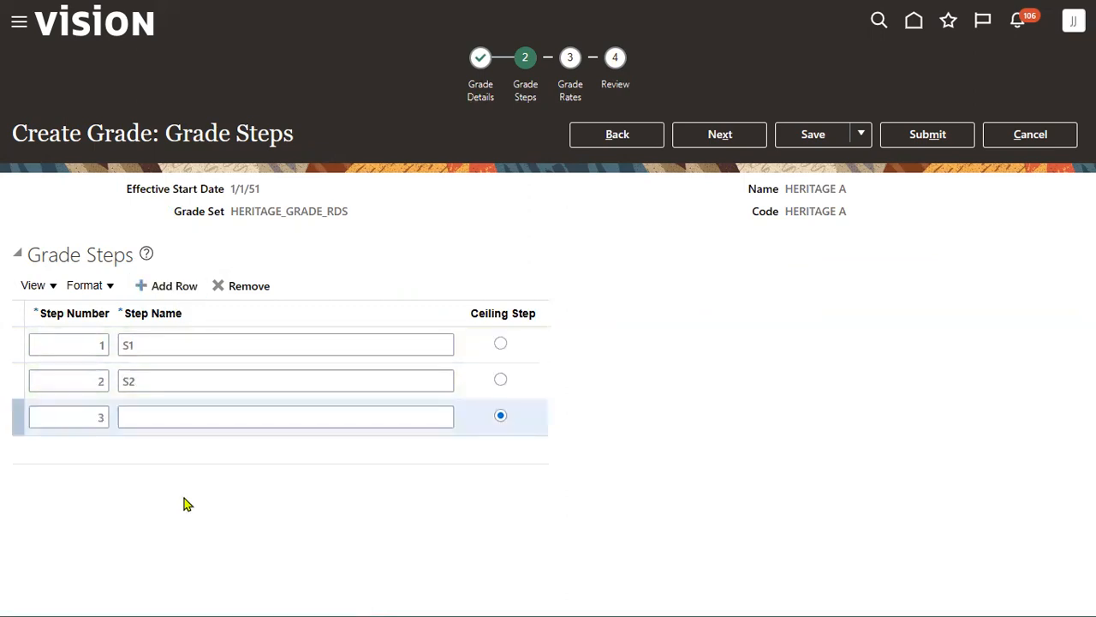
pyautogui.click(173, 416)
pyautogui.write('S3')
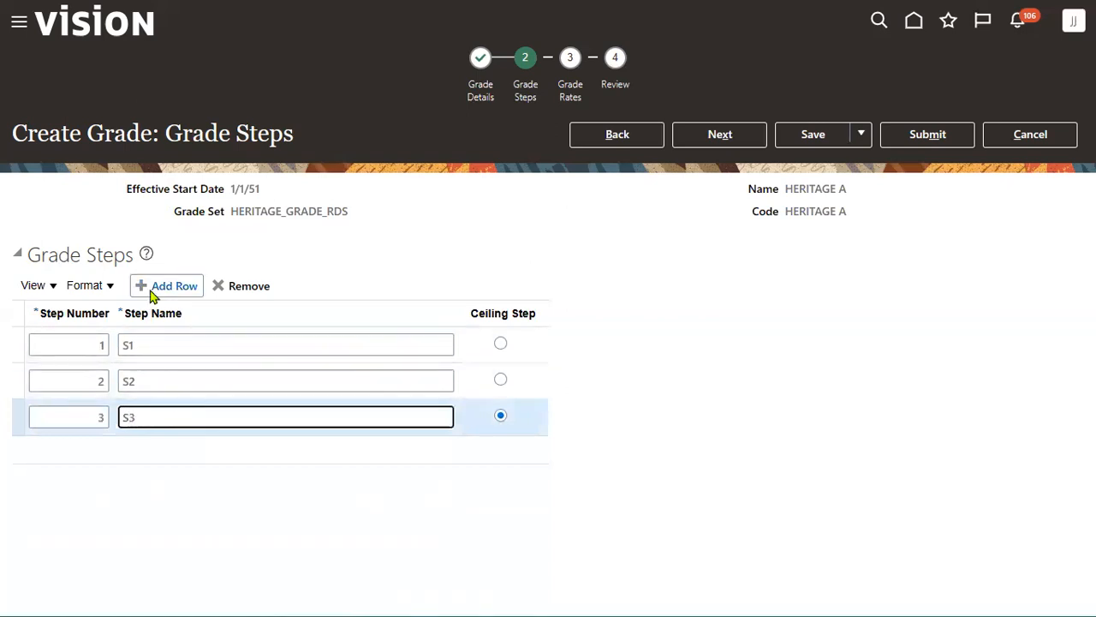
# - Add fourth step S4, make S3 the ceiling step, and continue to rates
pyautogui.click(153, 290)
pyautogui.click(169, 454)
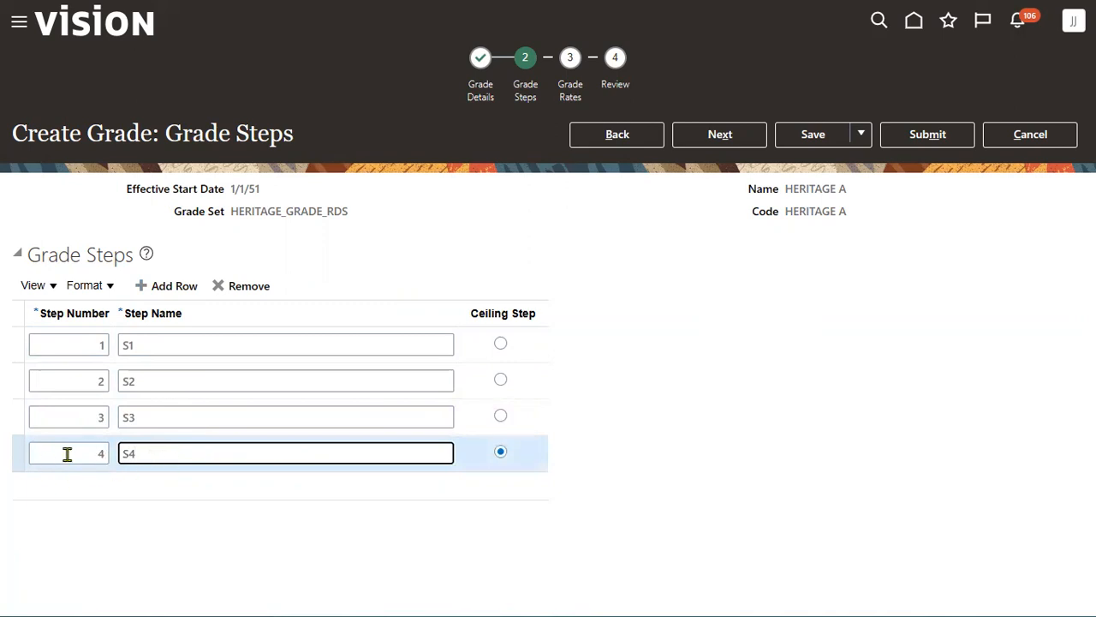
pyautogui.click(206, 409)
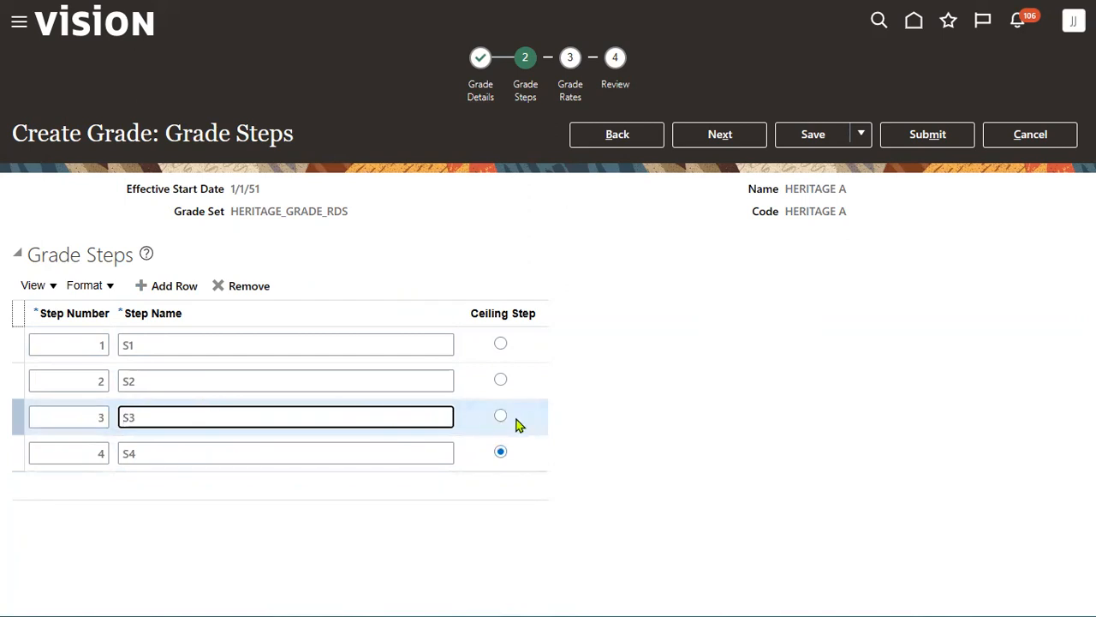
pyautogui.click(501, 417)
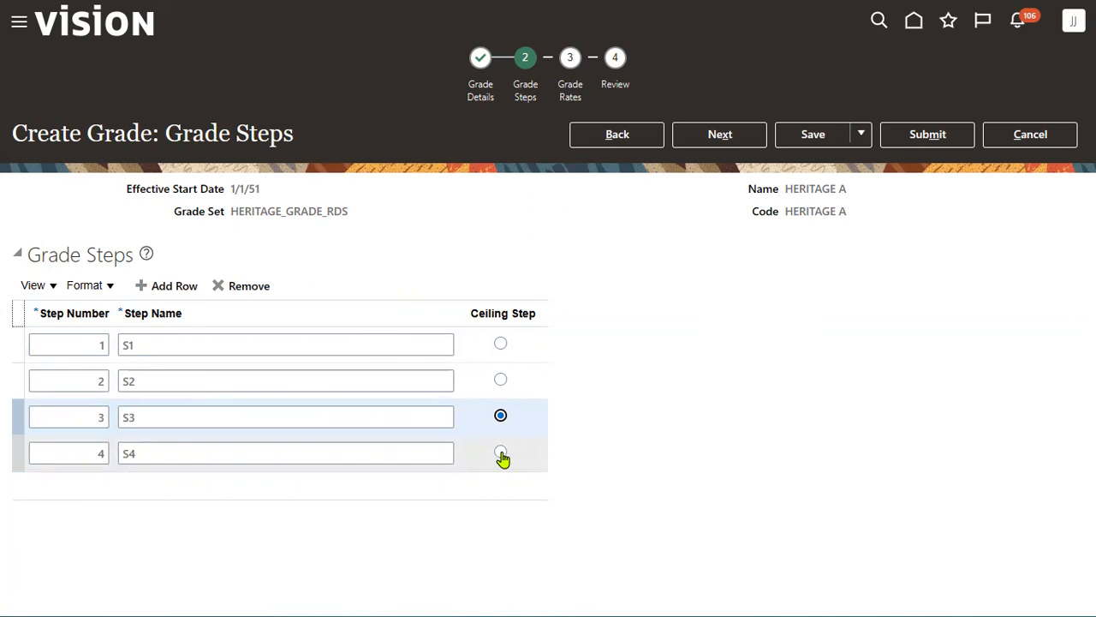
pyautogui.click(724, 139)
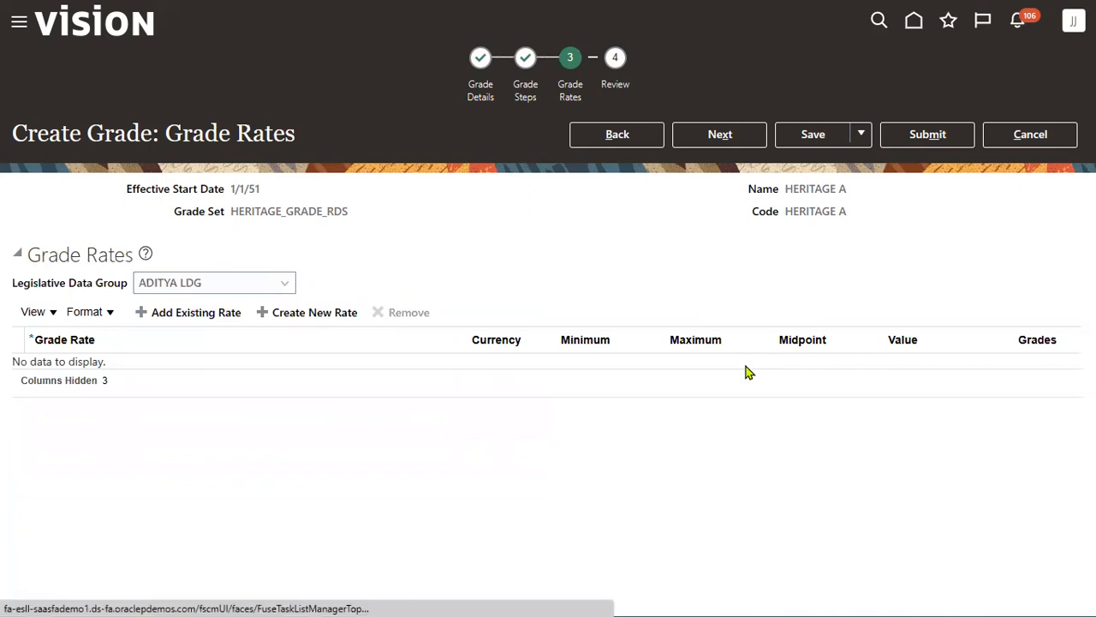
# - Choose US Legislative Data Group for the grade rates
pyautogui.doubleClick(268, 289)
pyautogui.click(407, 286)
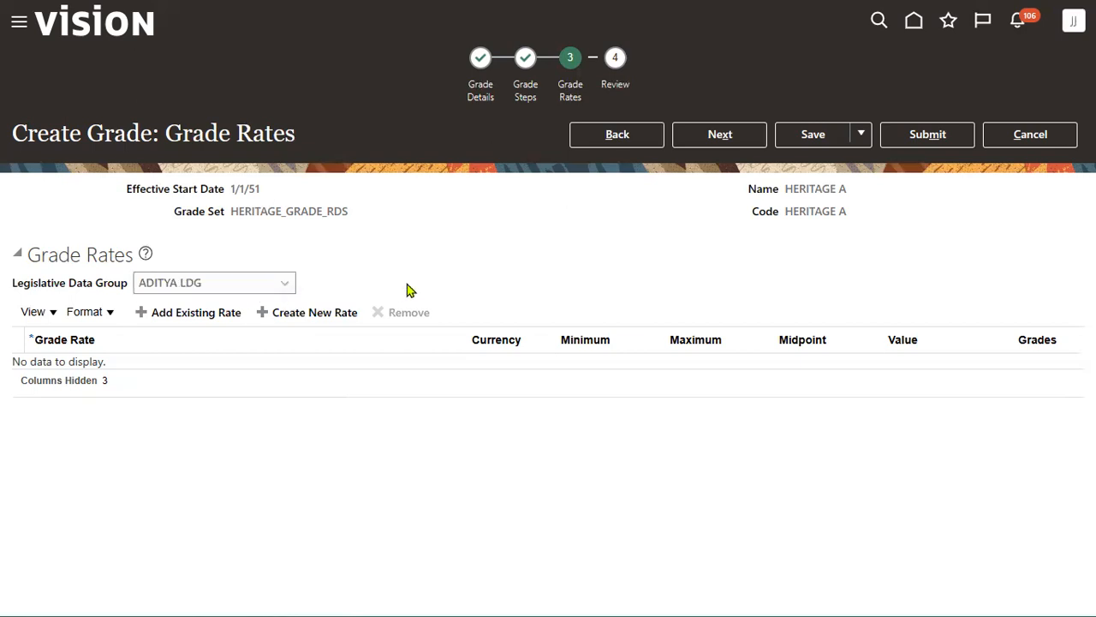
pyautogui.click(285, 285)
pyautogui.click(445, 292)
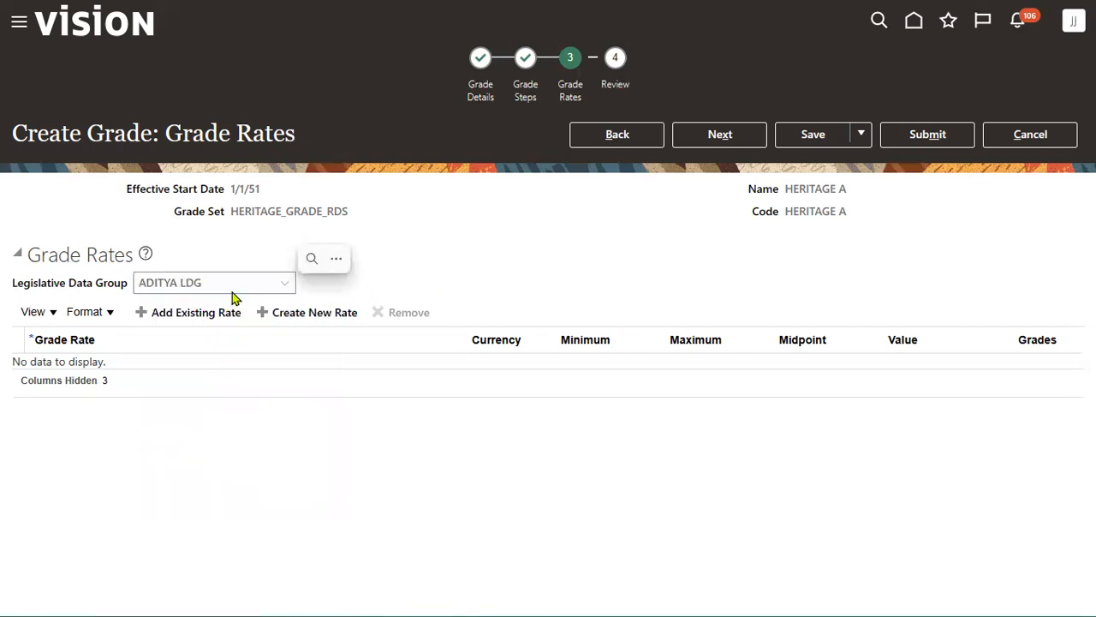
pyautogui.click(186, 282)
pyautogui.click(186, 281)
pyautogui.press('u')
pyautogui.press('s')
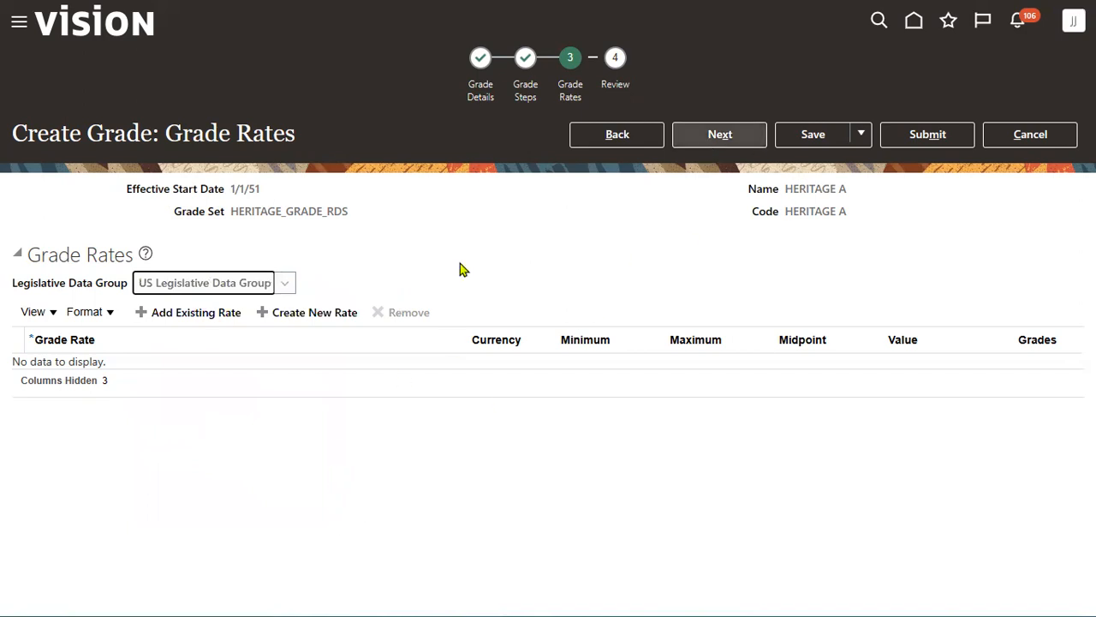
# - Create monthly rate HERITAGE A SAL with minimum 2,000 and maximum 4,000
pyautogui.click(324, 316)
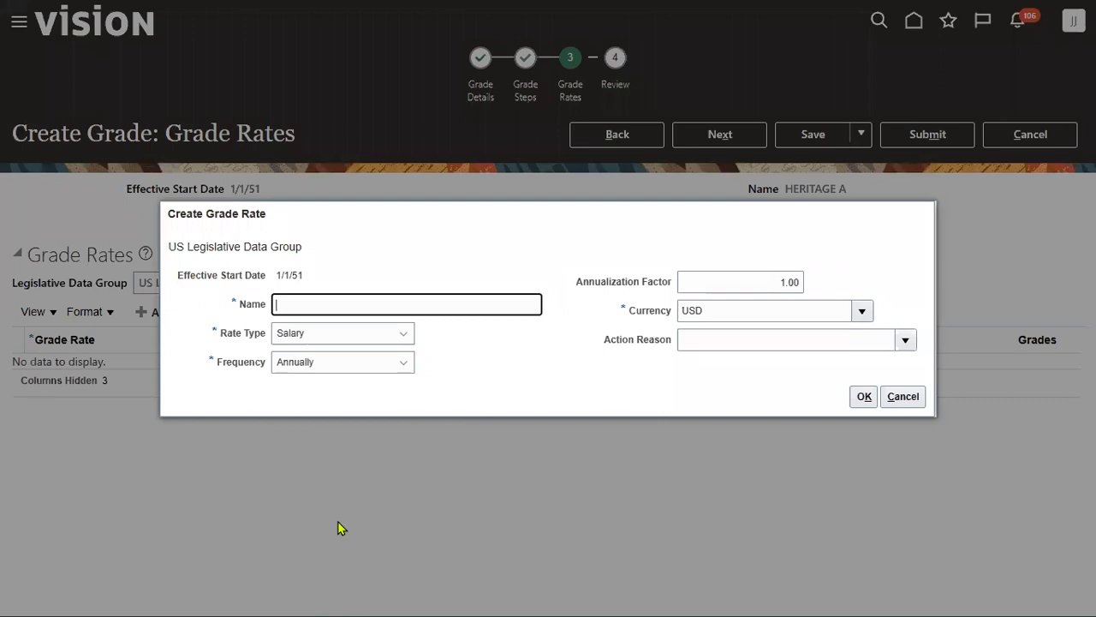
pyautogui.write('HERITAGE A')
pyautogui.click(390, 362)
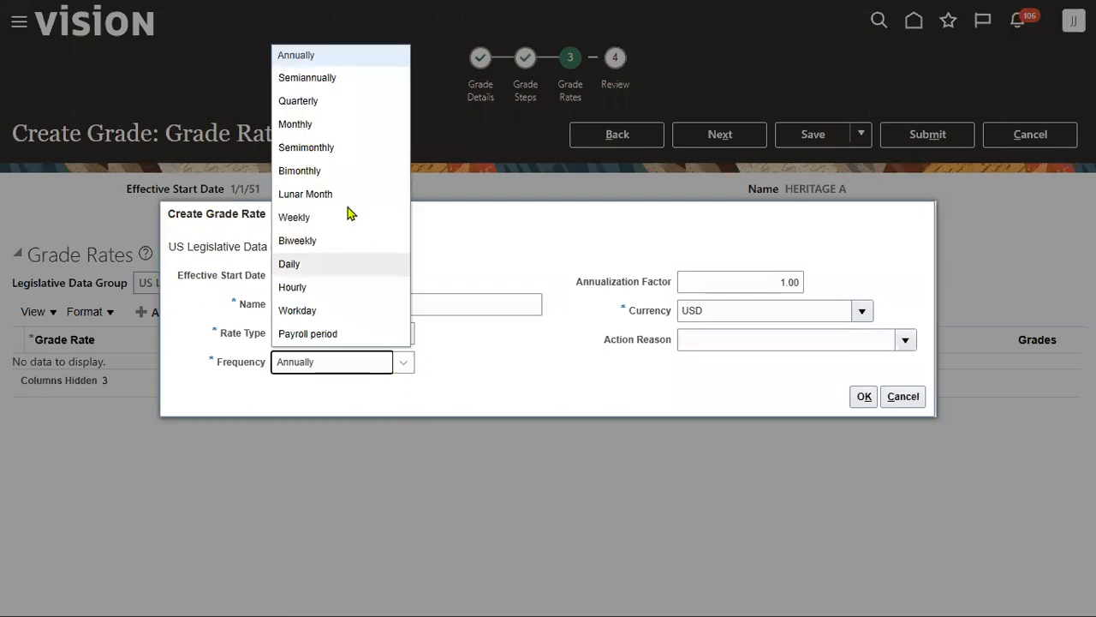
pyautogui.click(324, 124)
pyautogui.click(855, 392)
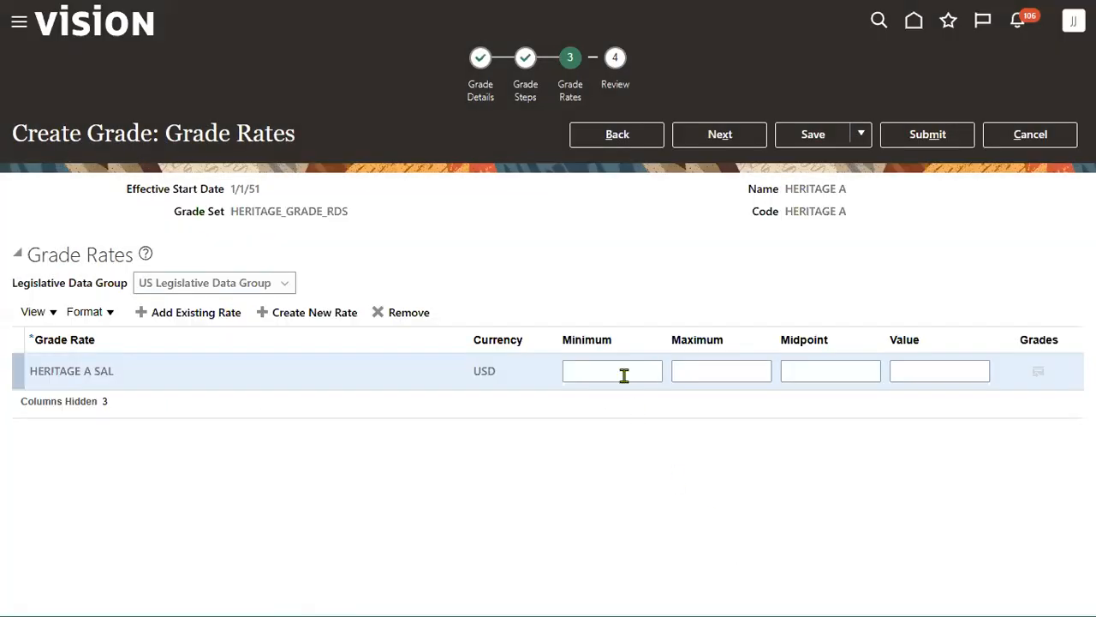
pyautogui.click(624, 375)
pyautogui.write('2,000')
pyautogui.click(744, 371)
pyautogui.write('4,000')
pyautogui.click(754, 444)
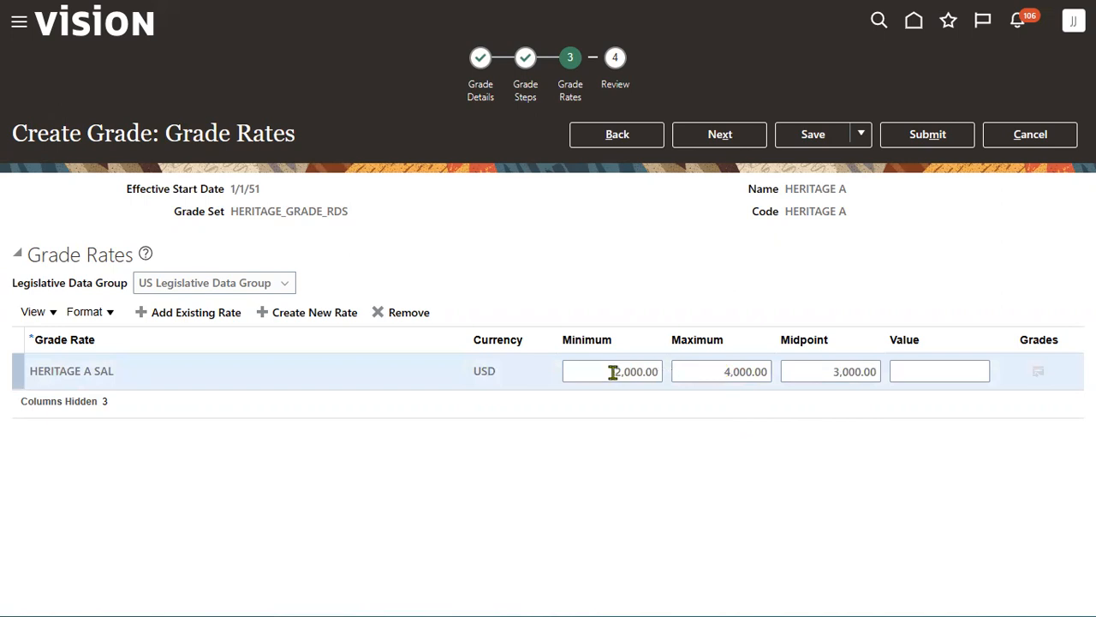
# - Submit grade HERITAGE A, confirm with Yes, and acknowledge the confirmation
pyautogui.click(718, 135)
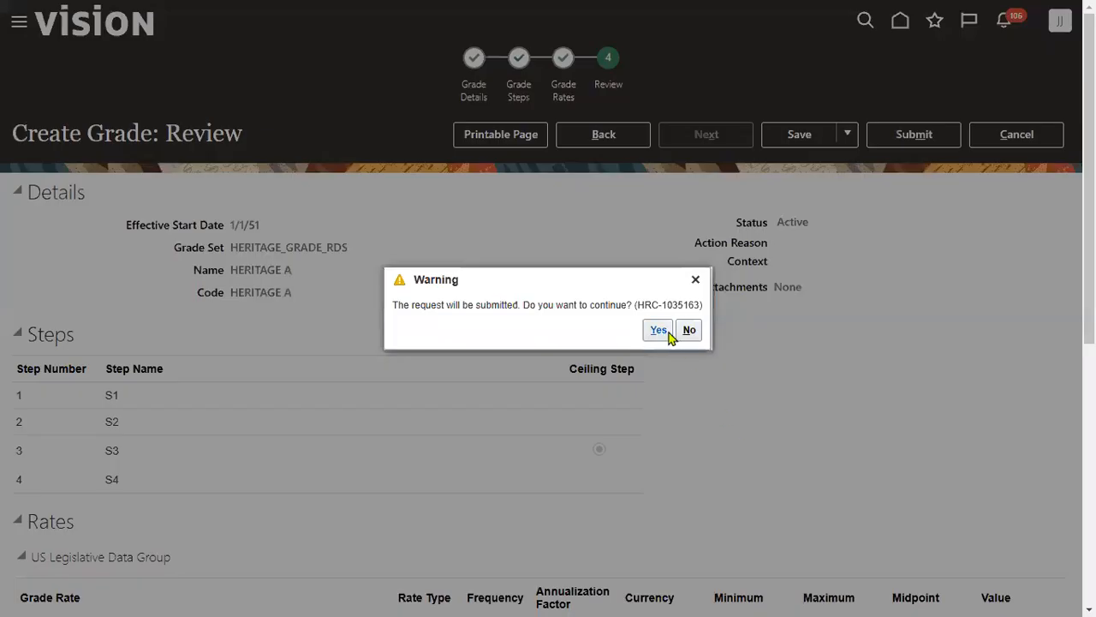
pyautogui.click(660, 331)
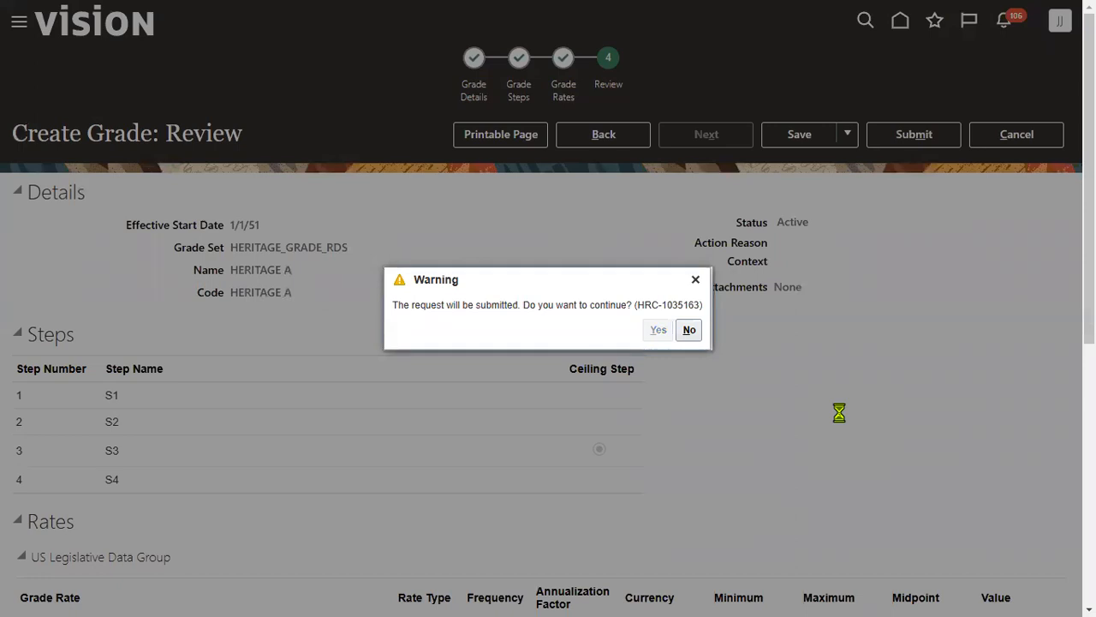
pyautogui.click(591, 330)
pyautogui.click(177, 359)
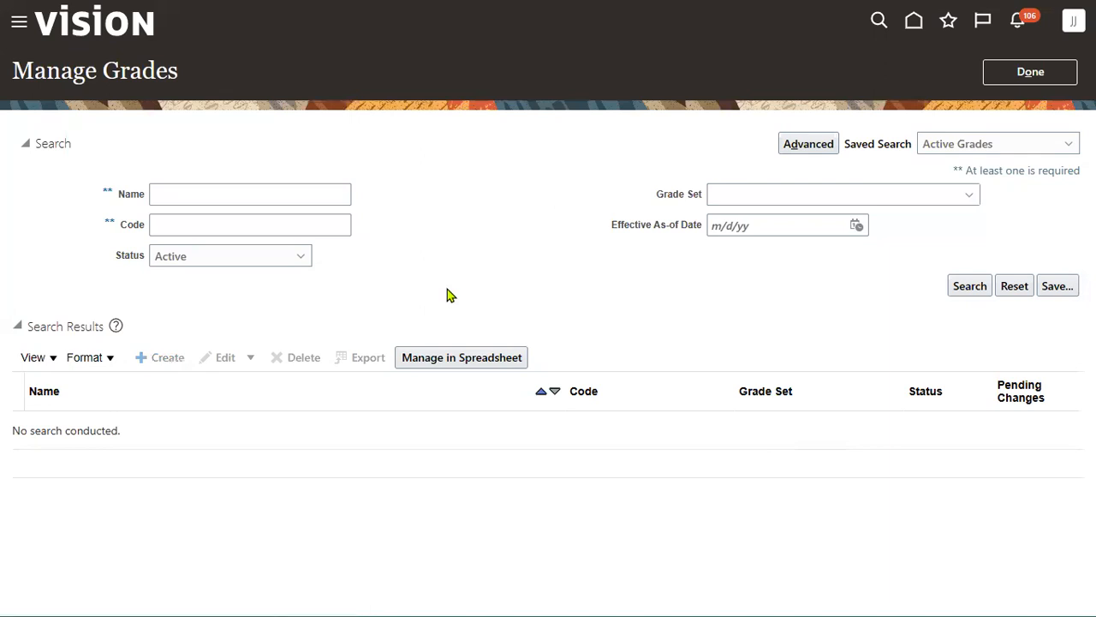
# - Create grade HERITAGE B (code HERITAGE B) in grade set HERITAGE_GRADE_RDS
pyautogui.moveTo(335, 259); pyautogui.dragTo(3, 249)
pyautogui.write('HER')
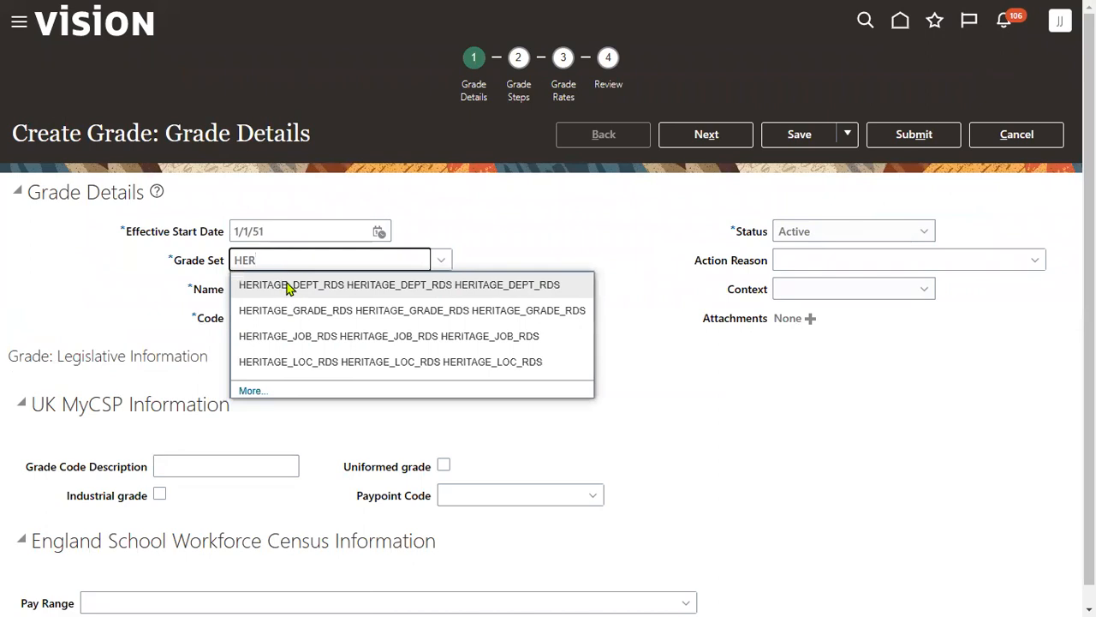
pyautogui.click(298, 312)
pyautogui.click(314, 293)
pyautogui.write('HERITAGE')
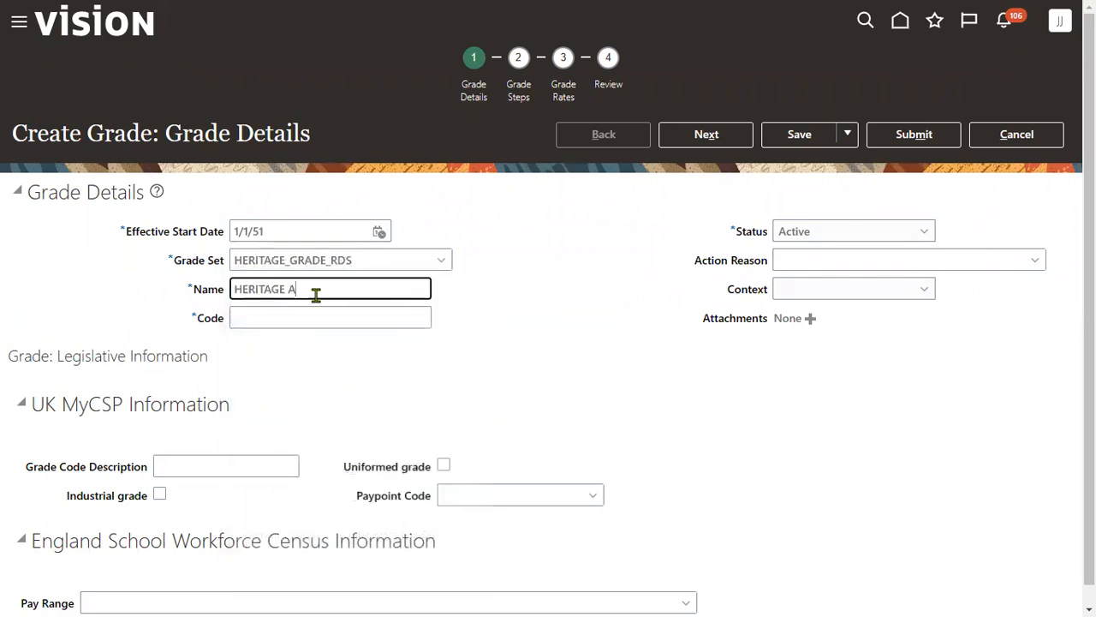
pyautogui.write(' B')
pyautogui.hotkey('ctrl', 'a')
pyautogui.hotkey('ctrl', 'c')
pyautogui.press('Tab')
pyautogui.hotkey('ctrl', 'v')
pyautogui.click(711, 141)
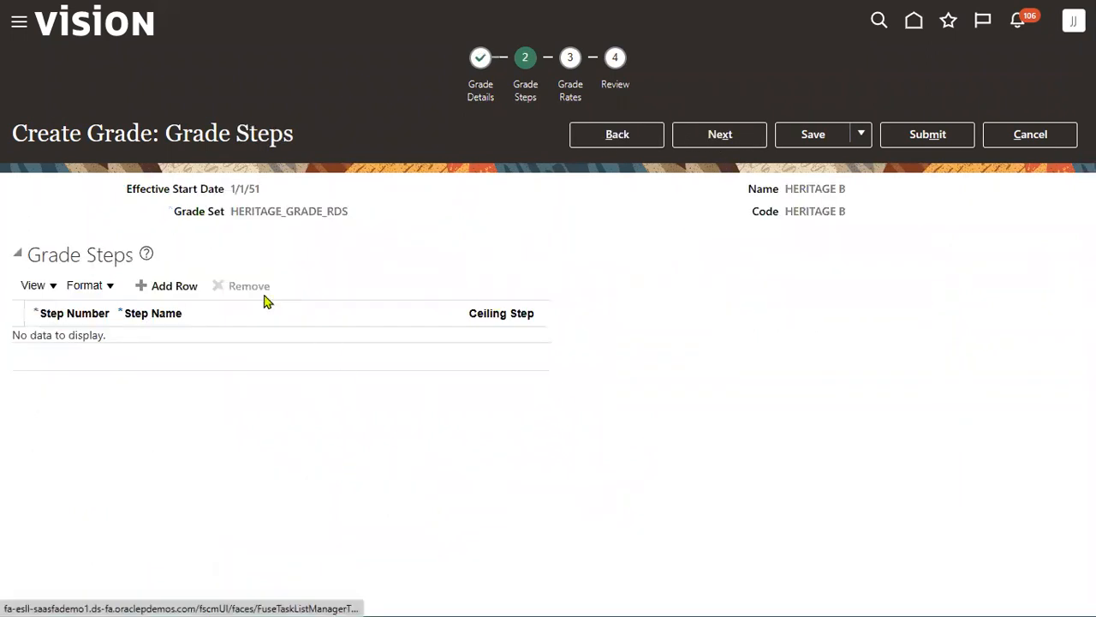
# - Add grade step S1, move on to rates, and pick the legislative data group
pyautogui.click(166, 343)
pyautogui.write('S1')
pyautogui.click(724, 134)
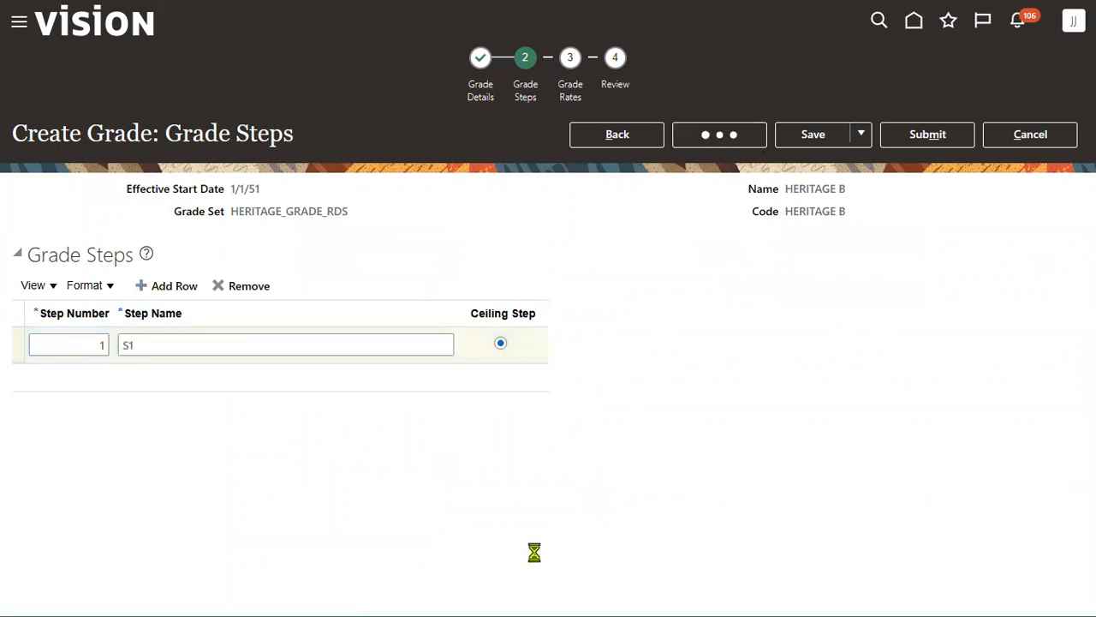
pyautogui.click(258, 290)
pyautogui.click(260, 291)
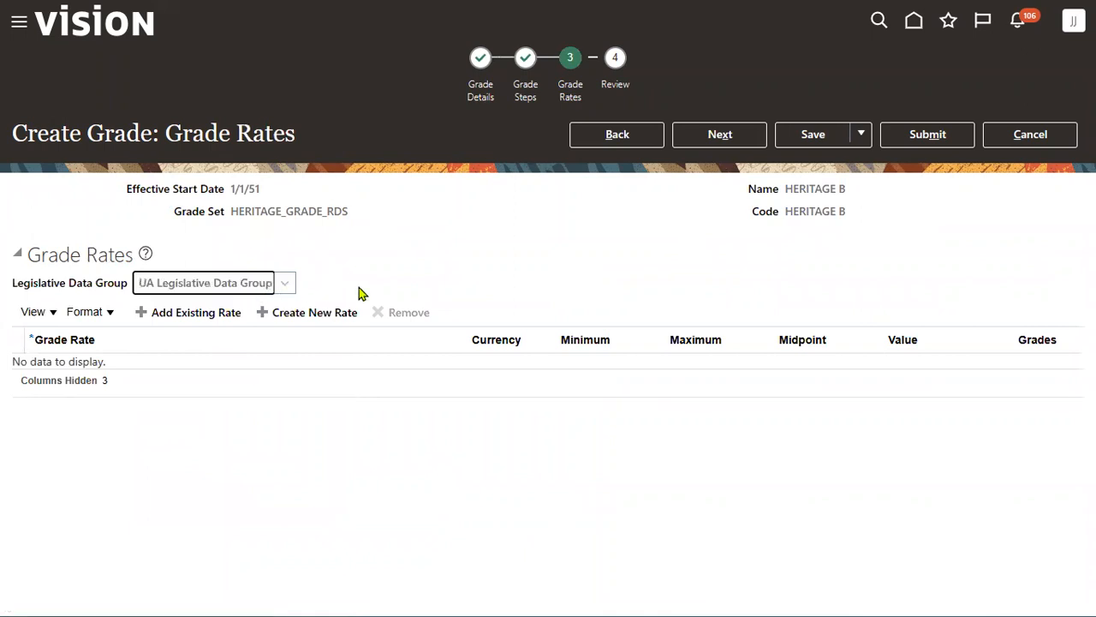
# - Create a new monthly grade rate named HERITAGE B SALARY
pyautogui.click(300, 314)
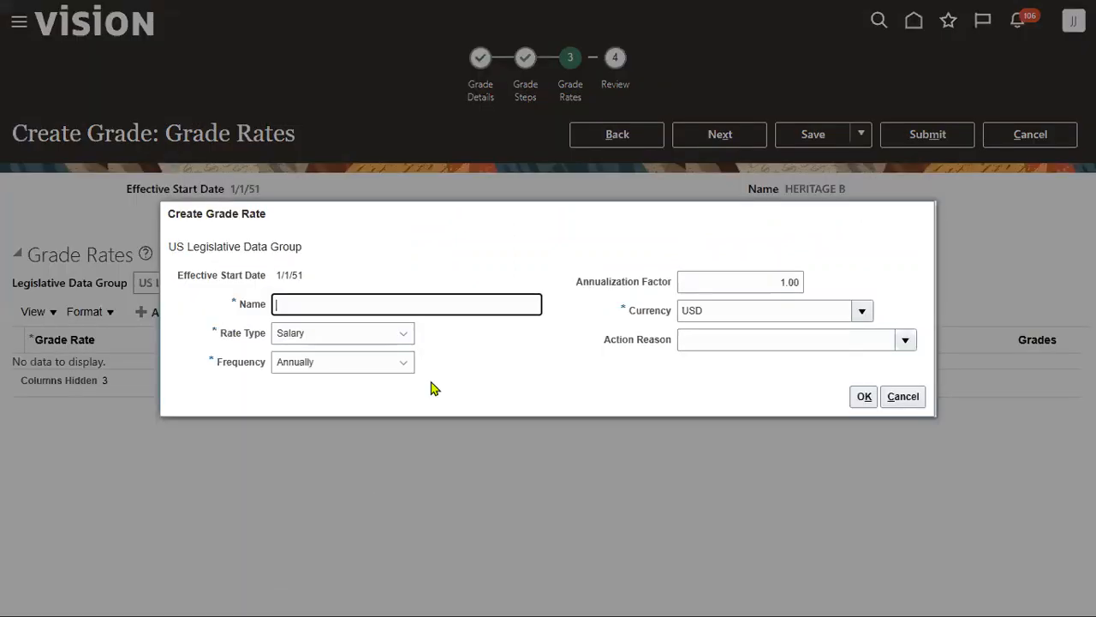
pyautogui.hotkey('ctrl', 'v')
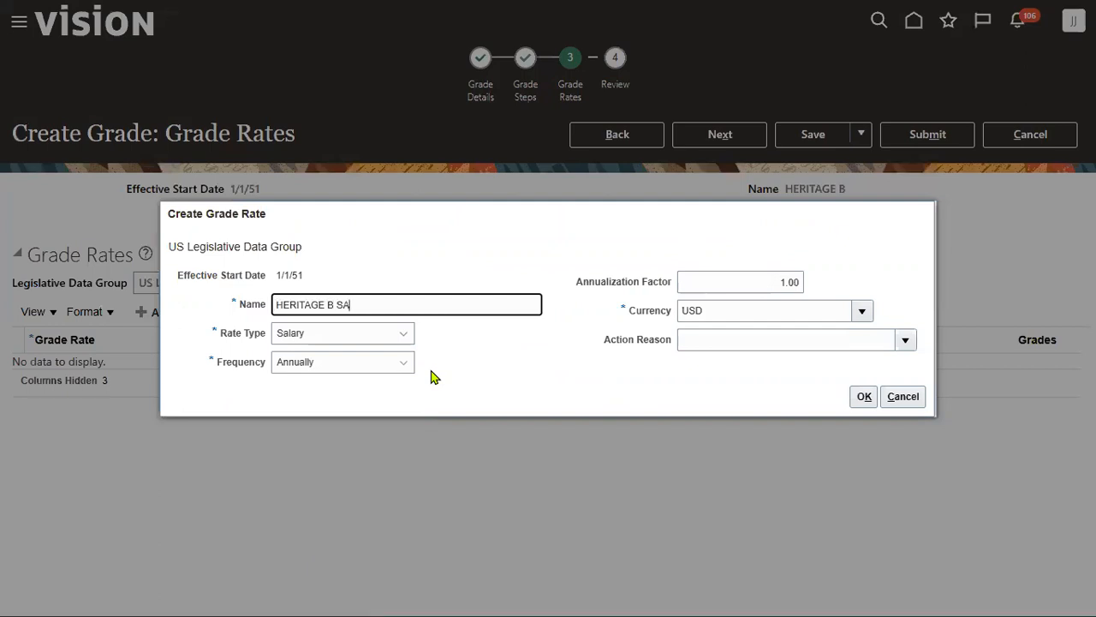
pyautogui.write('SALARY')
pyautogui.press('Tab')
pyautogui.press('Tab')
pyautogui.press('m')
pyautogui.click(866, 396)
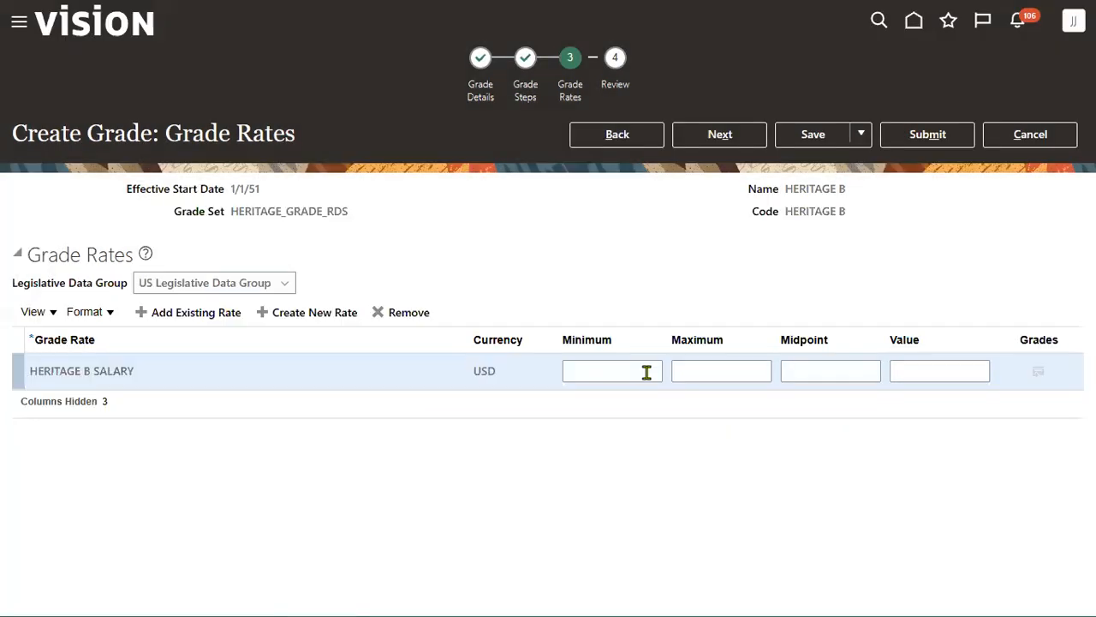
# - Enter minimum 1000 and maximum 3000, then advance to the Review step
pyautogui.click(620, 364)
pyautogui.write('1000')
pyautogui.click(725, 368)
pyautogui.write('3000')
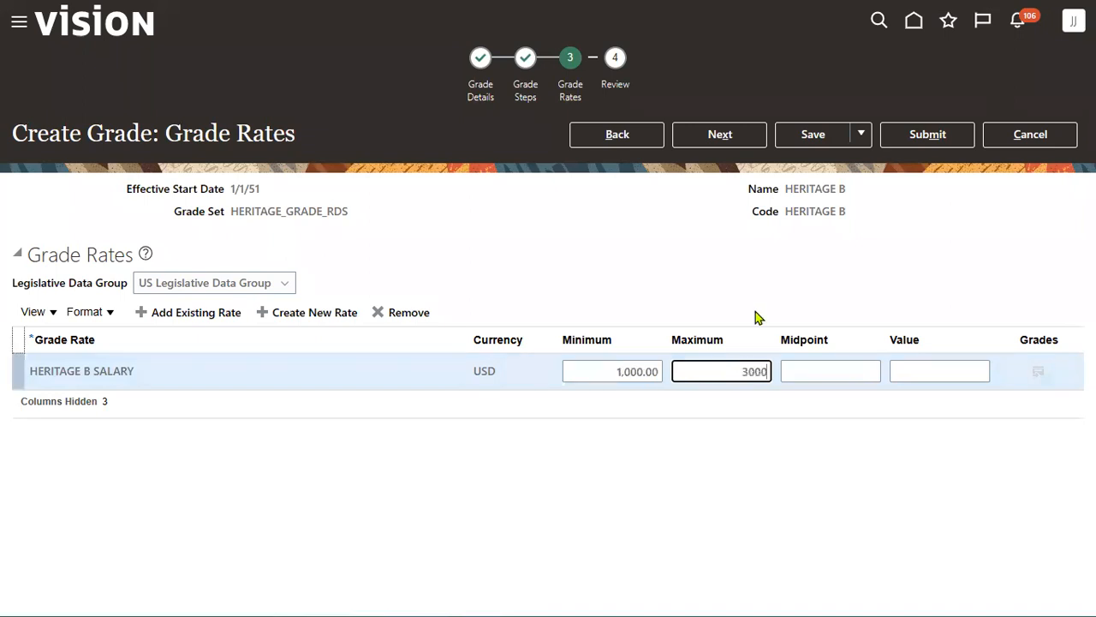
pyautogui.click(734, 144)
pyautogui.click(734, 144)
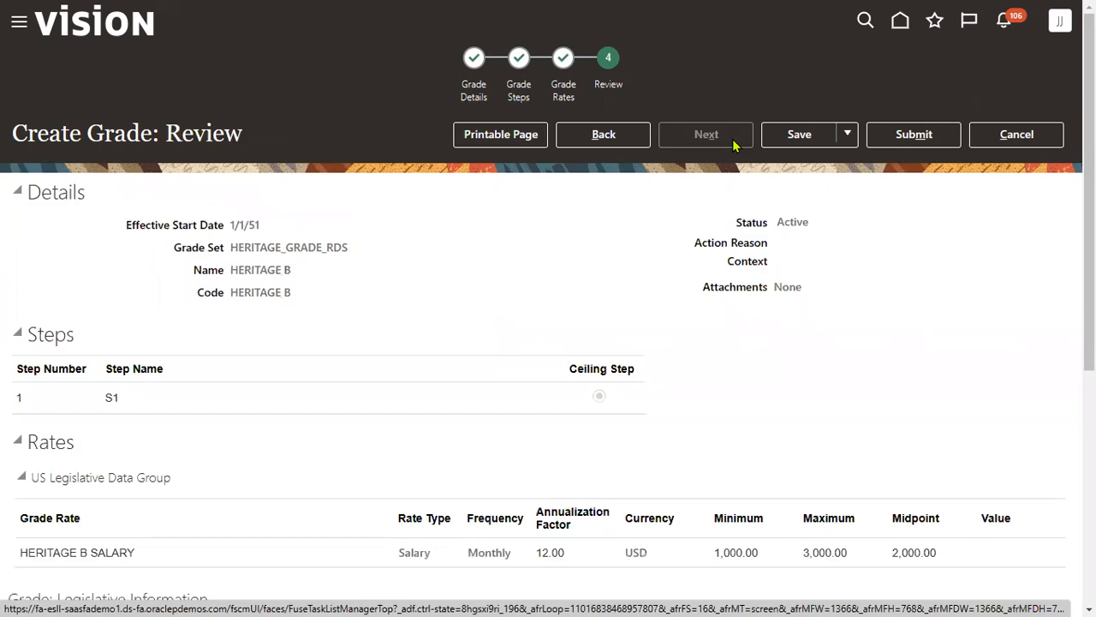
# - Submit grade HERITAGE B, answer Yes to the warning, and acknowledge with OK
pyautogui.click(906, 141)
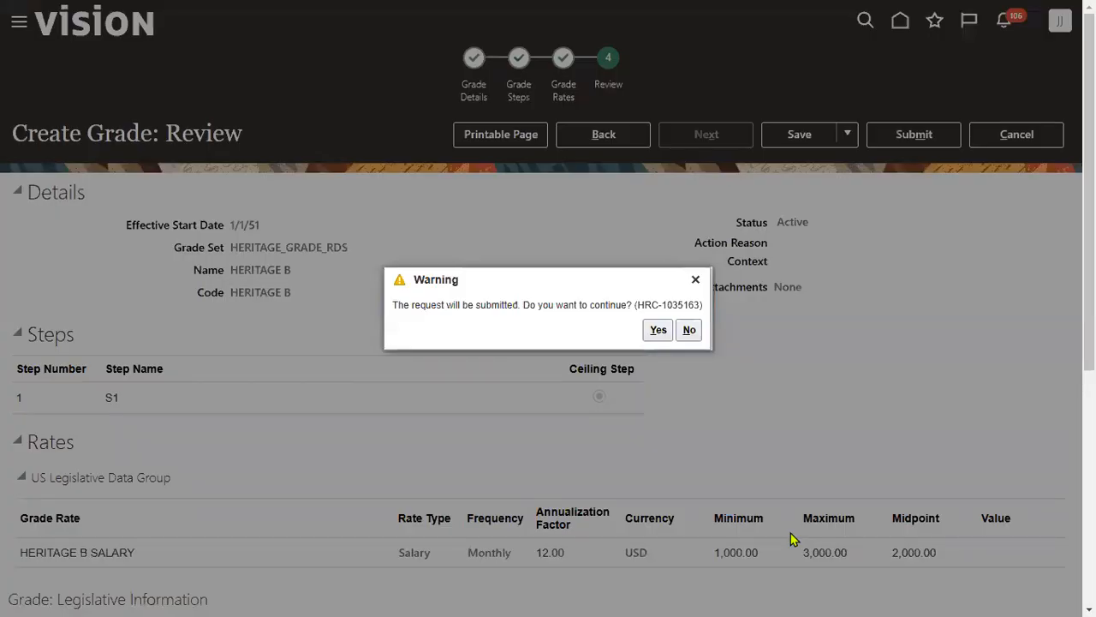
pyautogui.click(658, 330)
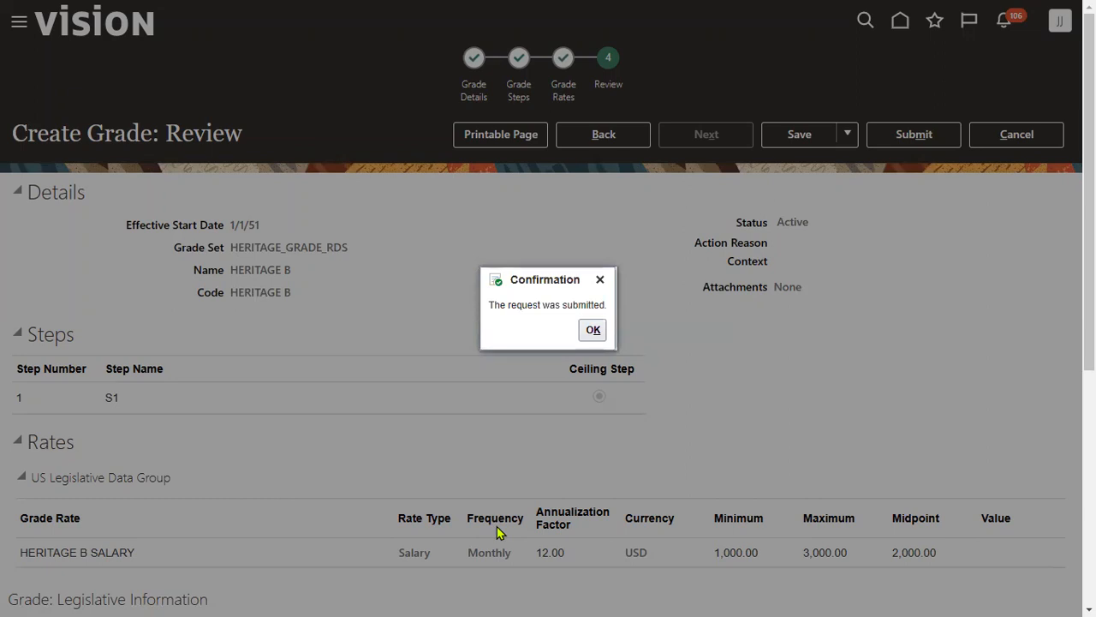
pyautogui.click(585, 331)
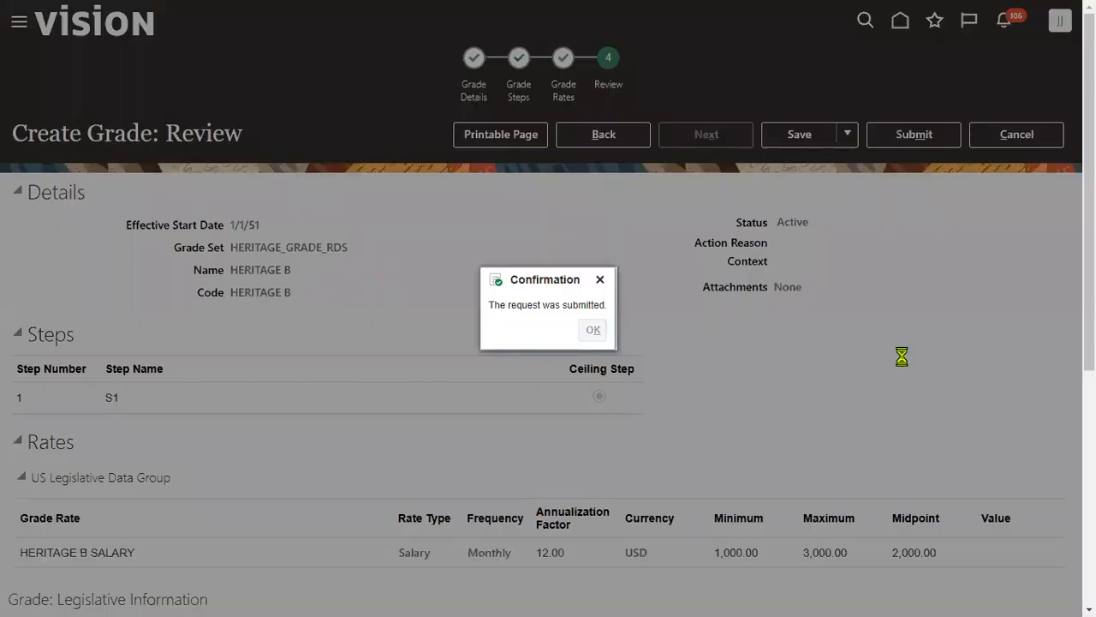
# - Check cells R14 and Q12 on the Excel setup sheet, then return to Manage Grades
pyautogui.hotkey('alt', 'Tab')
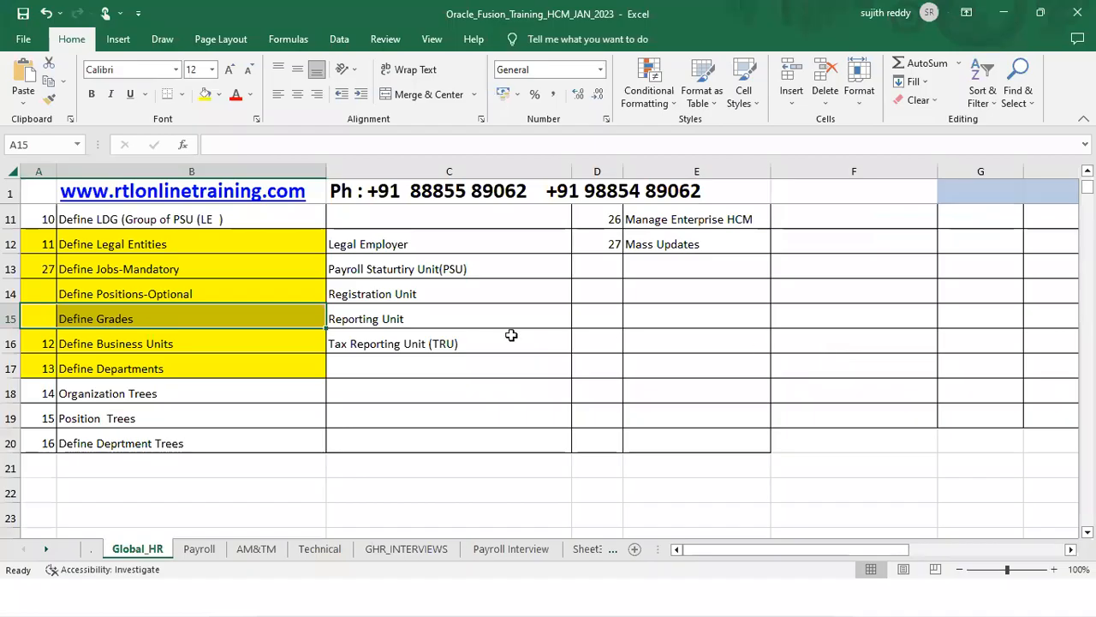
pyautogui.click(94, 551)
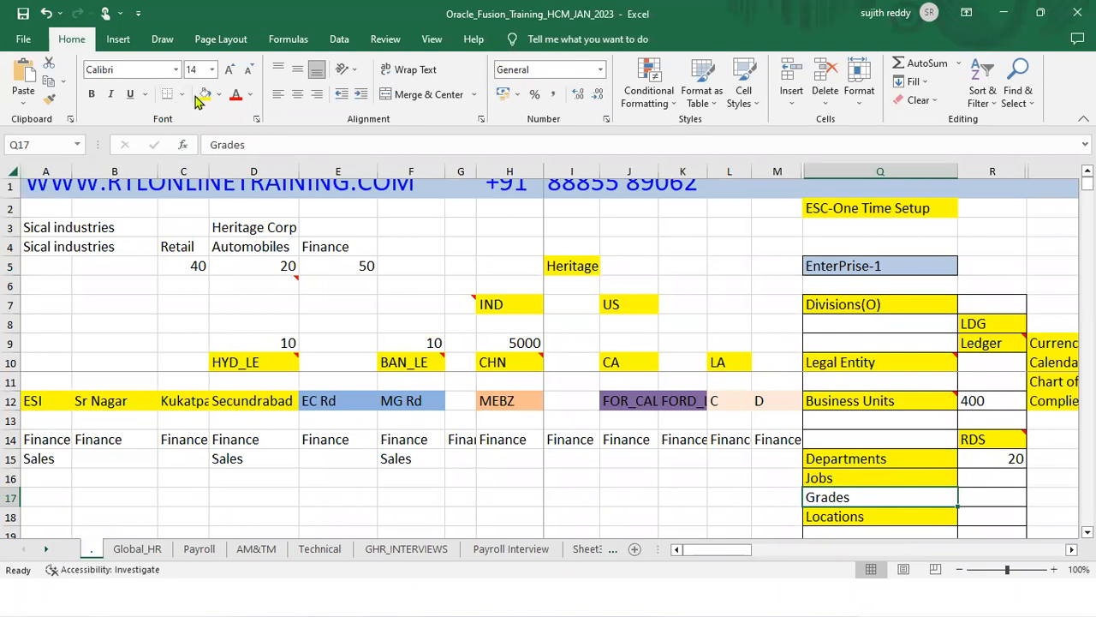
pyautogui.click(992, 441)
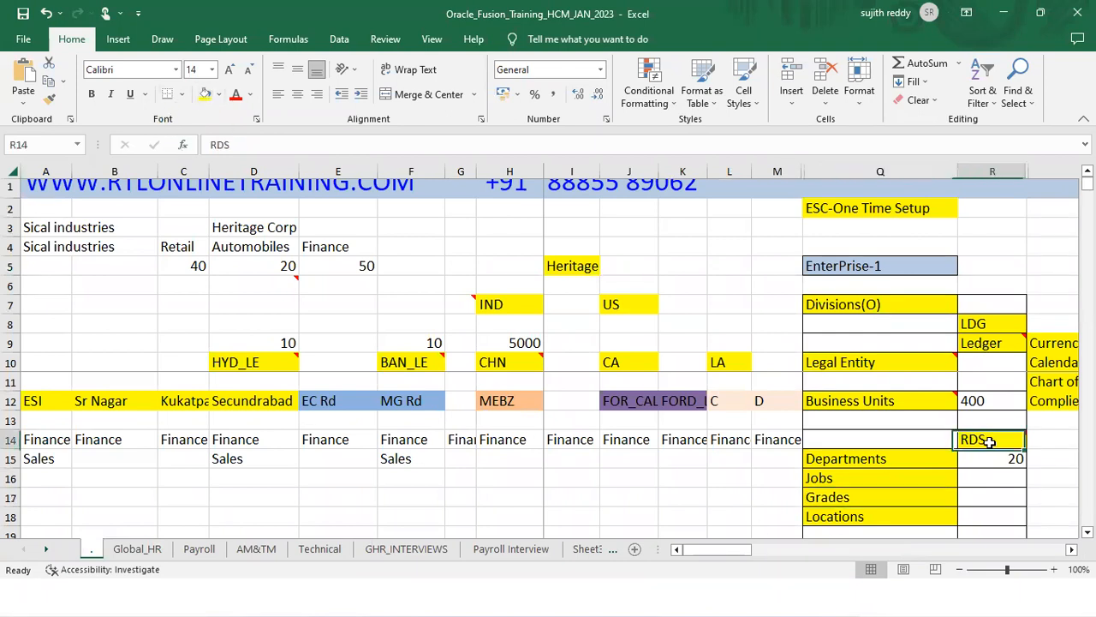
pyautogui.click(880, 400)
pyautogui.hotkey('alt', 'Tab')
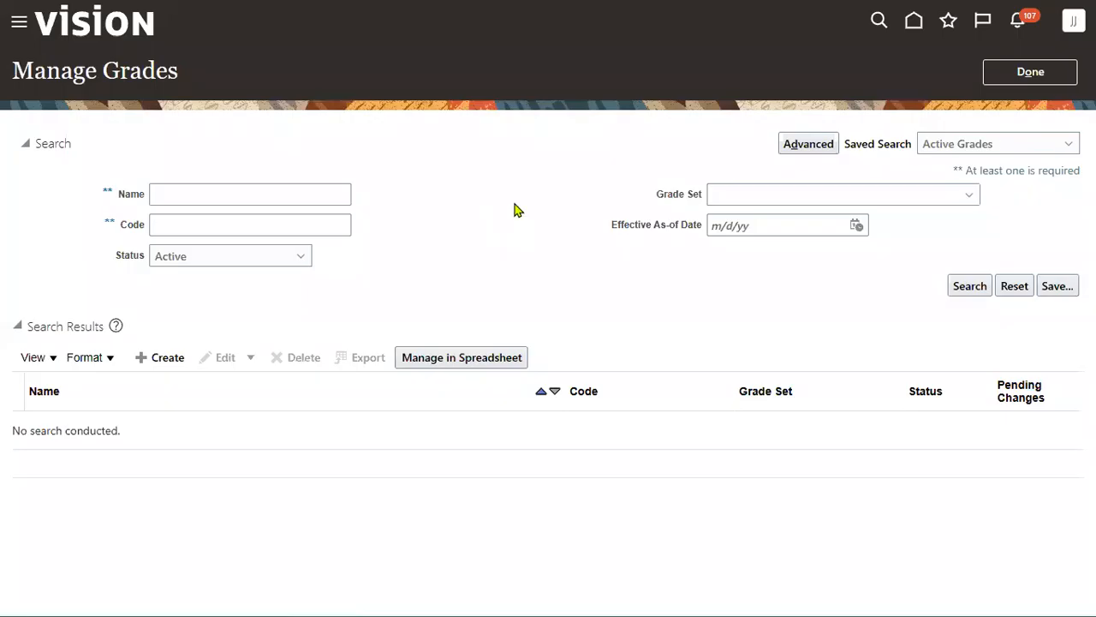
# - Close Manage Grades, search setup tasks for business unit, and choose Manage Business Unit Set Assignment
pyautogui.click(1004, 82)
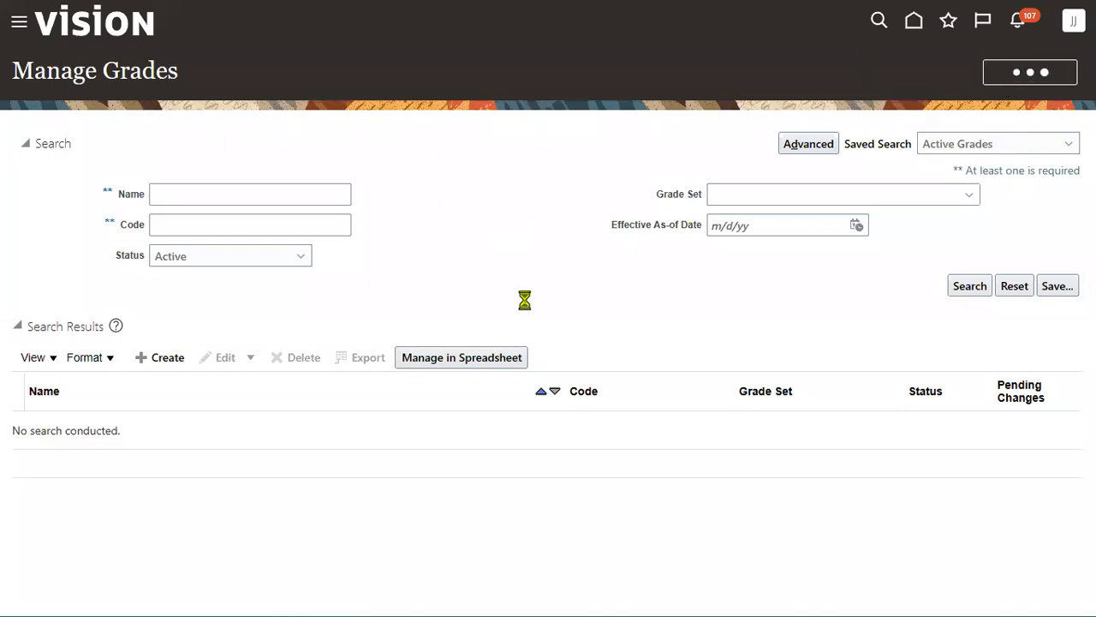
pyautogui.moveTo(556, 123); pyautogui.dragTo(391, 123)
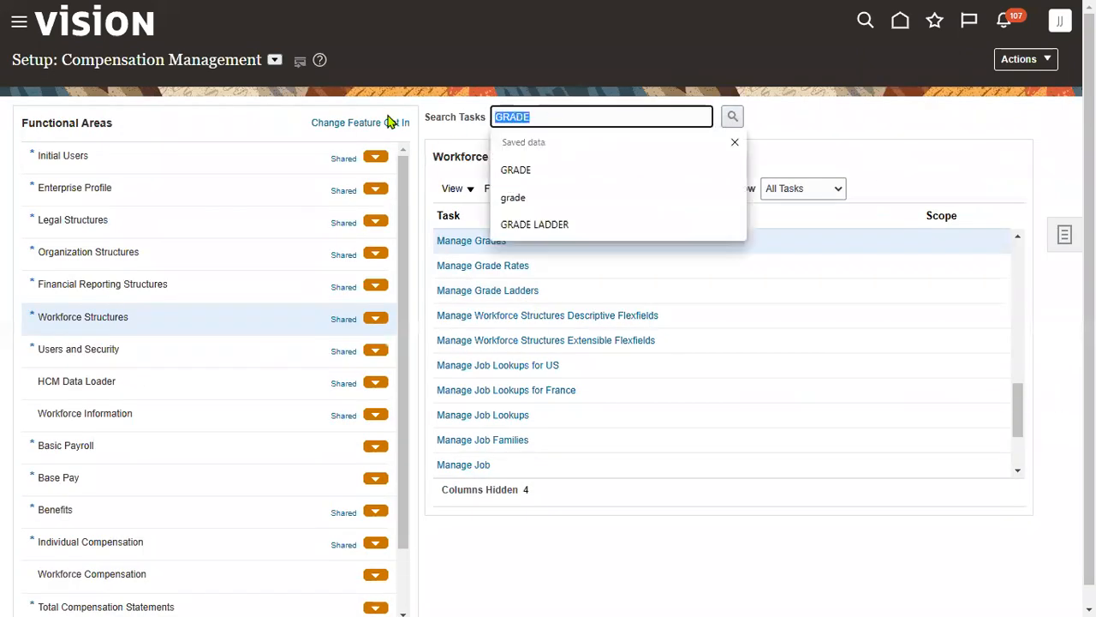
pyautogui.write('BUS')
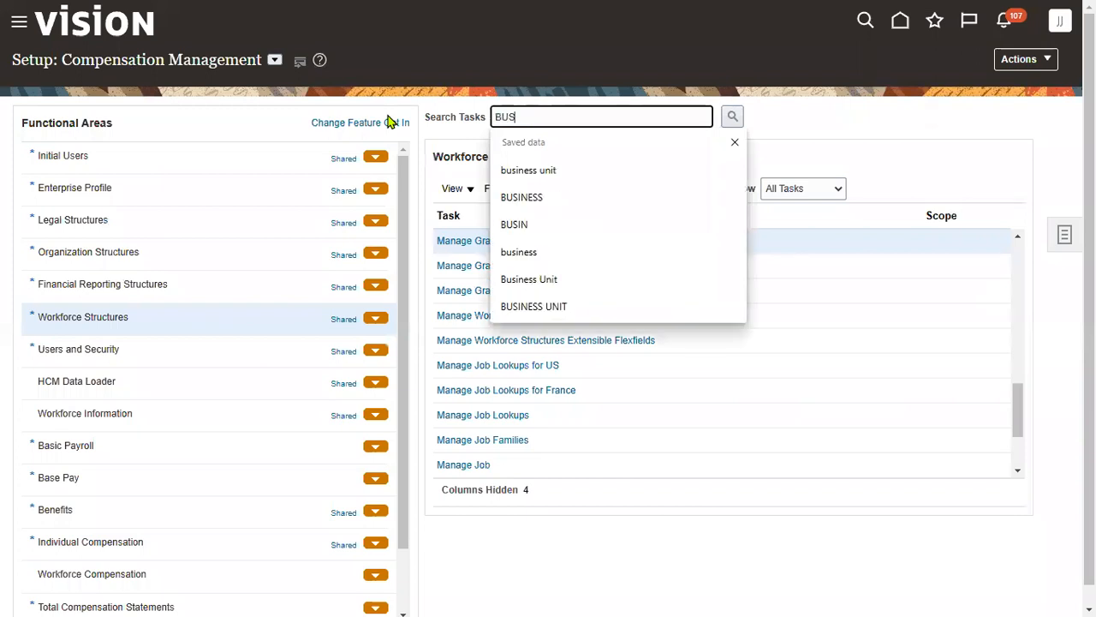
pyautogui.click(519, 170)
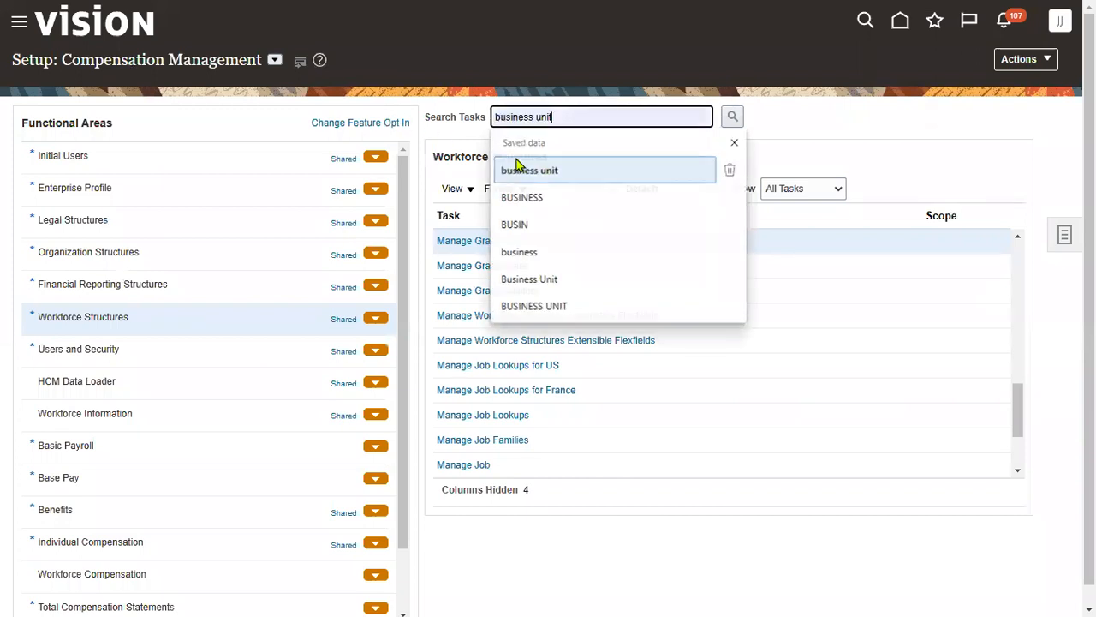
pyautogui.click(732, 116)
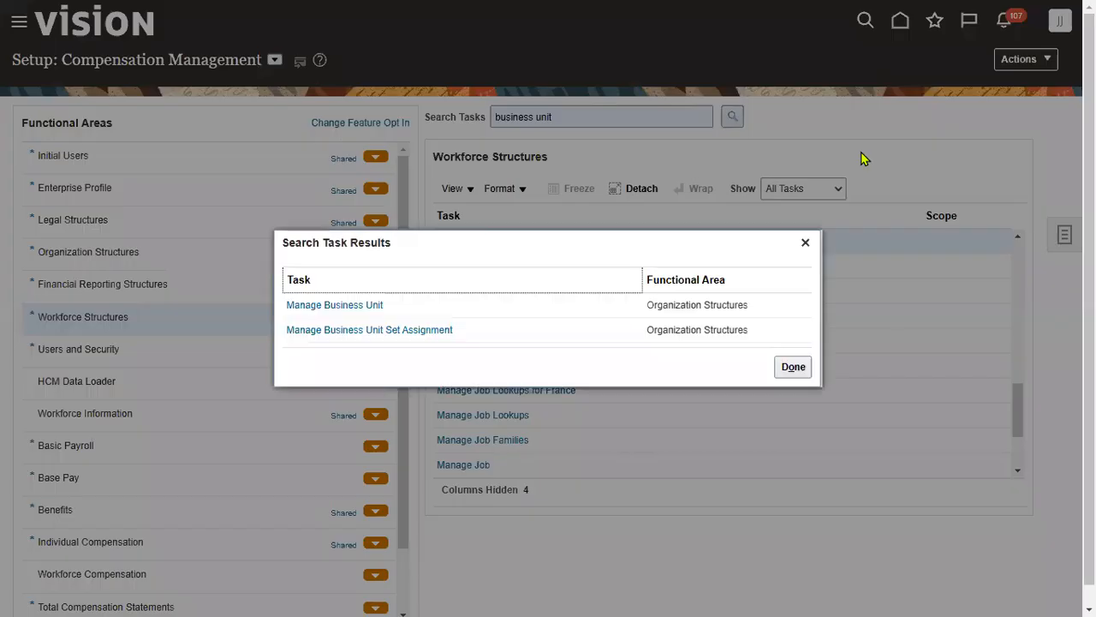
pyautogui.click(422, 330)
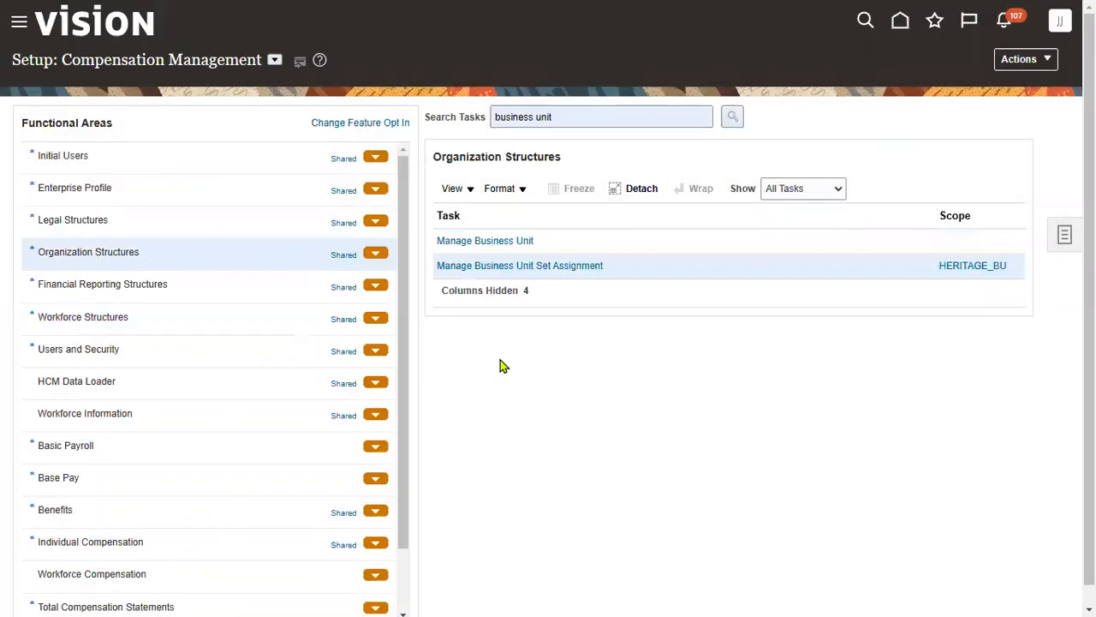
# - Open the set assignments for business unit HERITAGE_BU
pyautogui.click(582, 267)
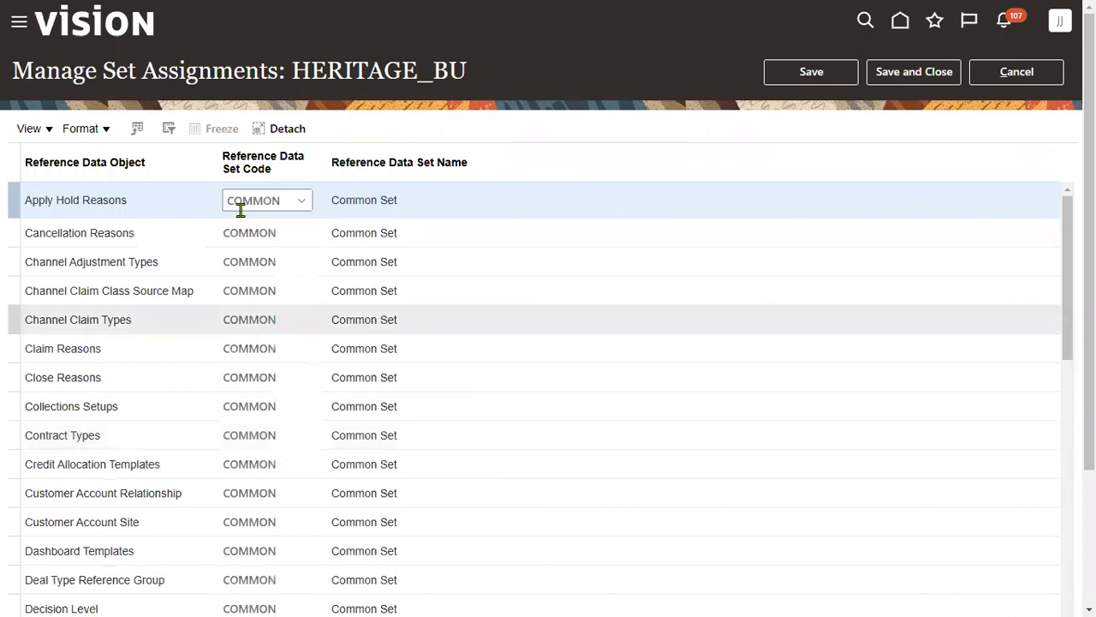
pyautogui.moveTo(296, 71); pyautogui.dragTo(429, 75)
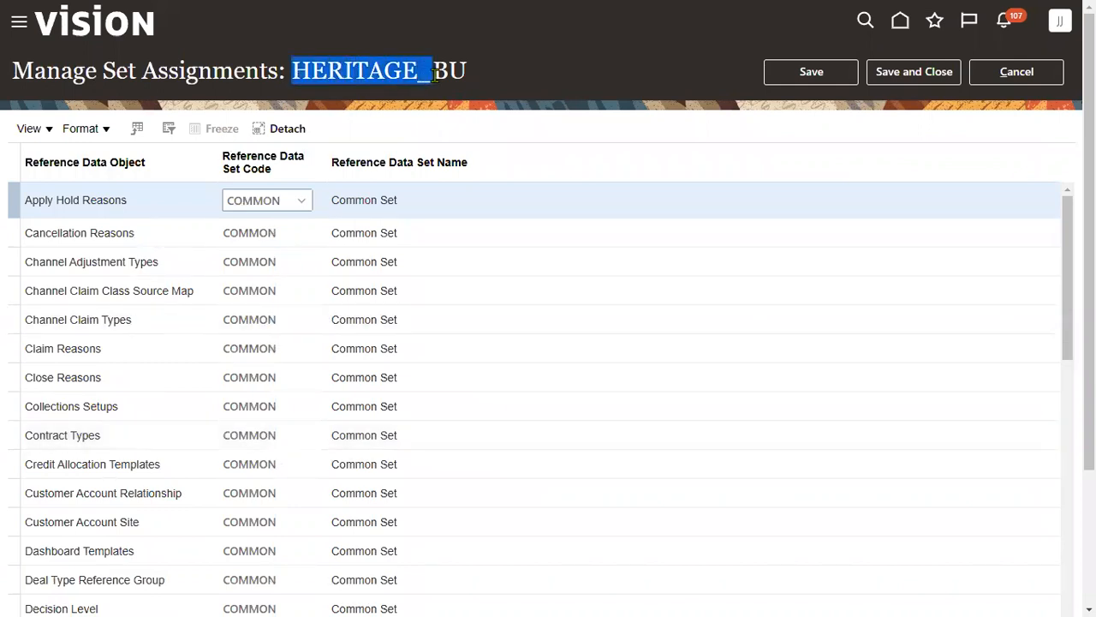
pyautogui.click(1067, 480)
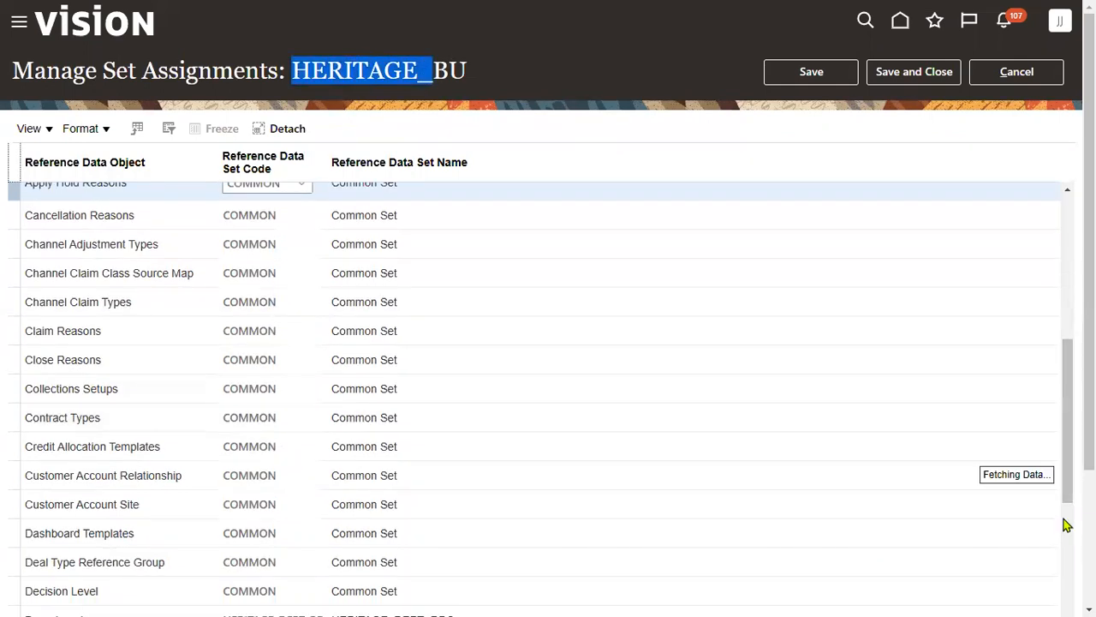
pyautogui.click(1066, 532)
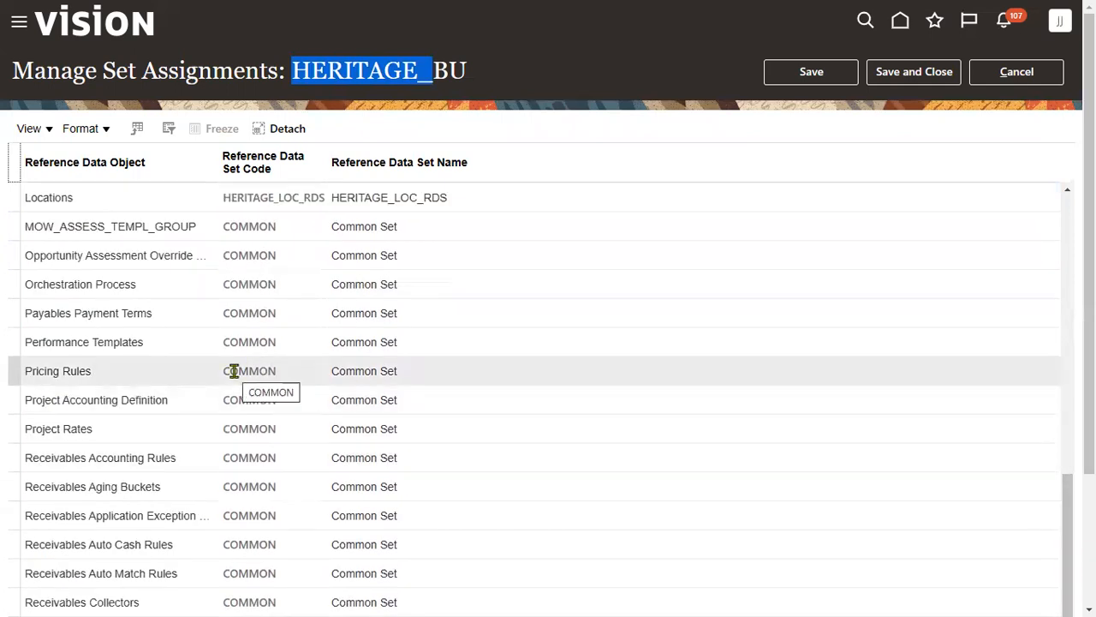
pyautogui.scroll(3, 236, 375)
pyautogui.scroll(3, 237, 377)
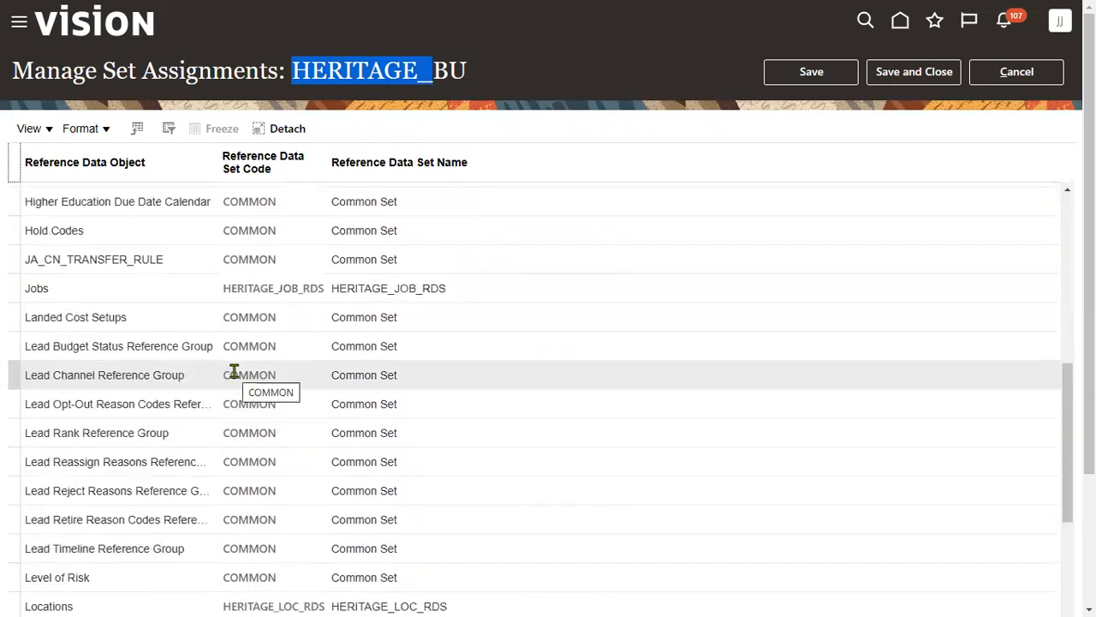
pyautogui.scroll(2, 237, 377)
# - Set the Grades reference data set to HERITAGE_GRADE_RDS and save and close
pyautogui.click(237, 224)
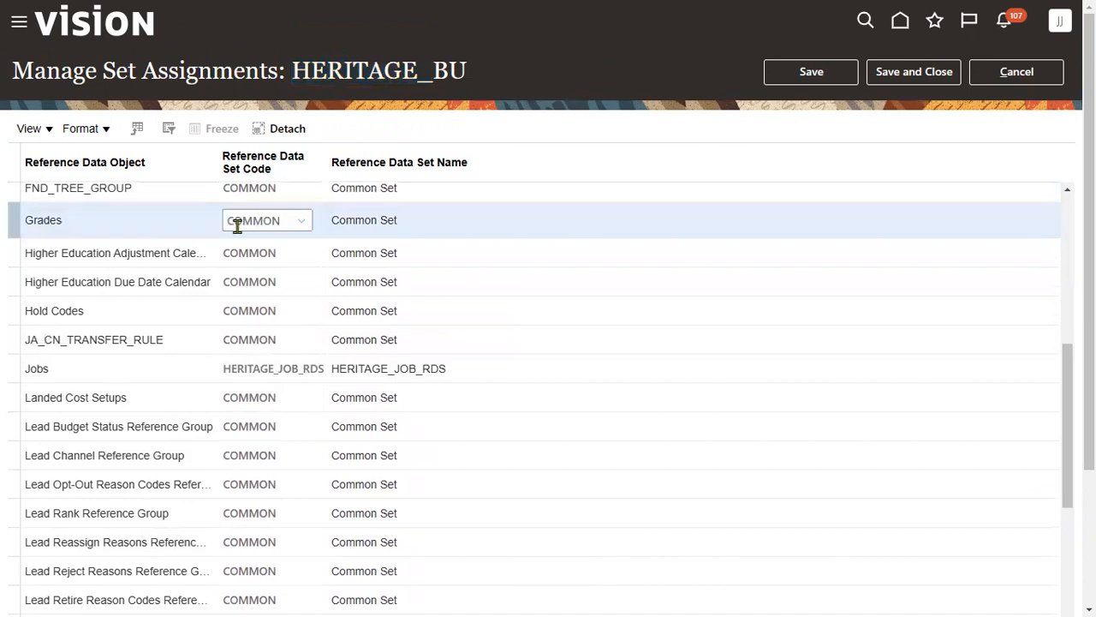
pyautogui.scroll(-2, 257, 219)
pyautogui.scroll(2, 629, 246)
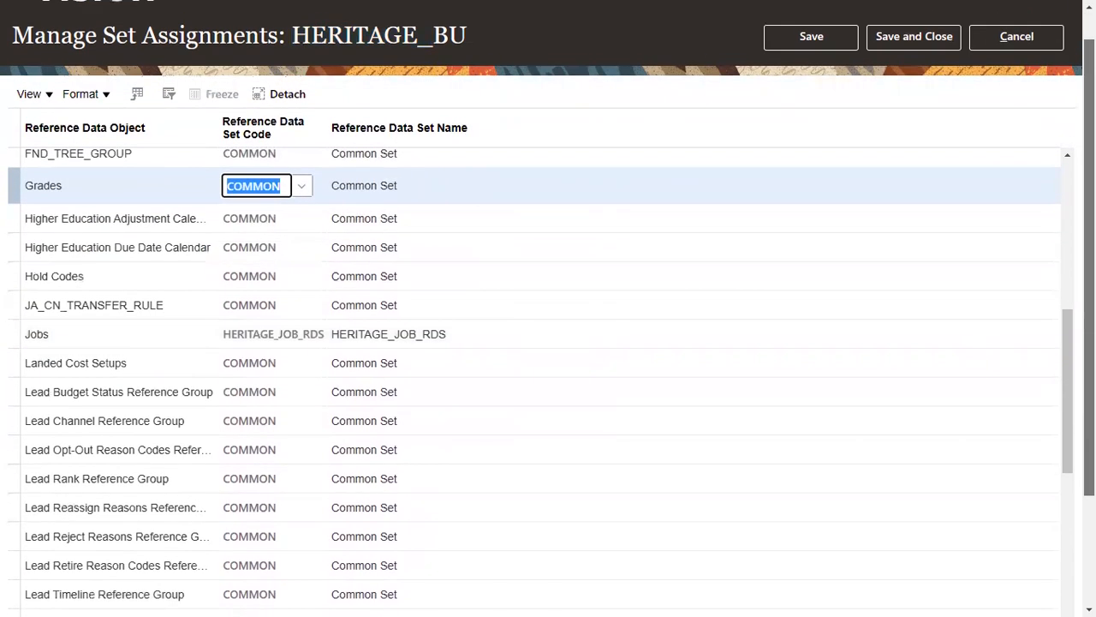
pyautogui.write('G')
pyautogui.press('BackSpace')
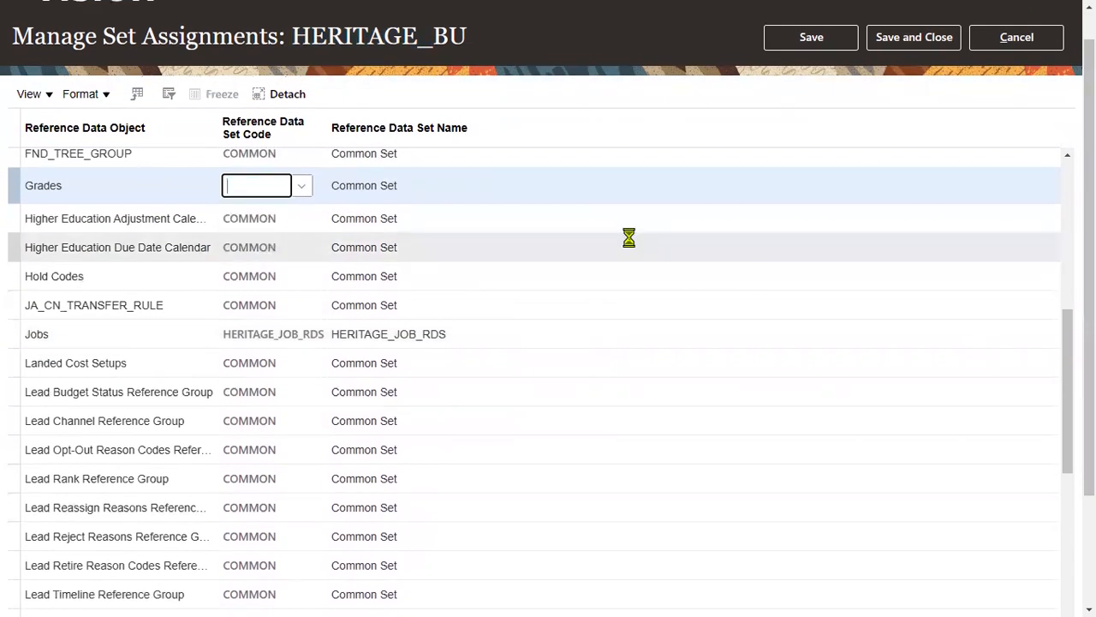
pyautogui.write('HERI')
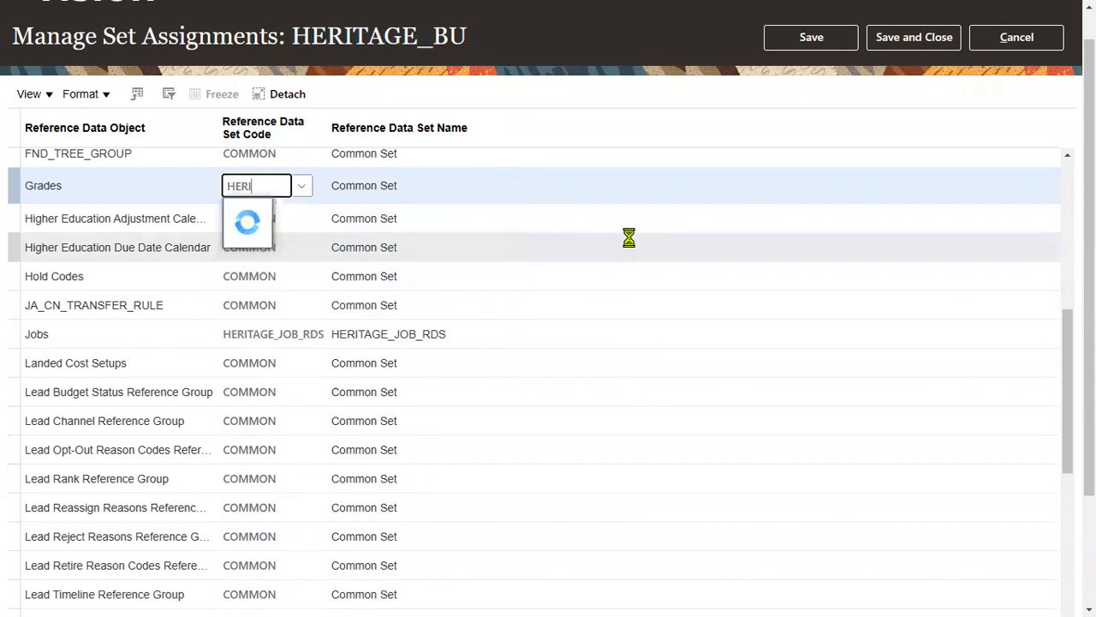
pyautogui.click(472, 238)
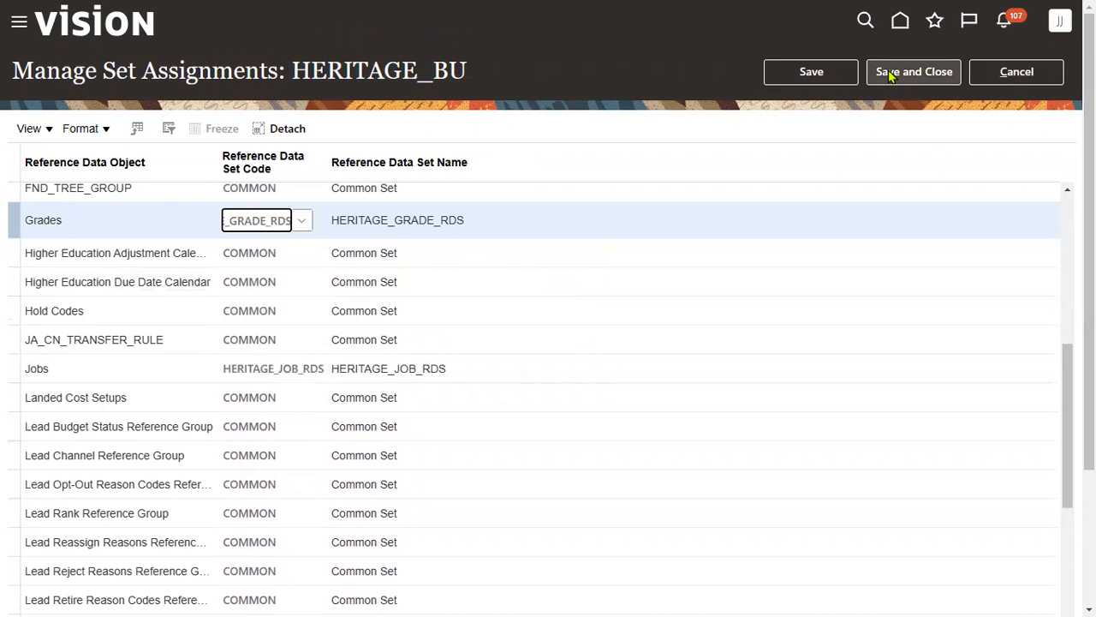
pyautogui.click(891, 73)
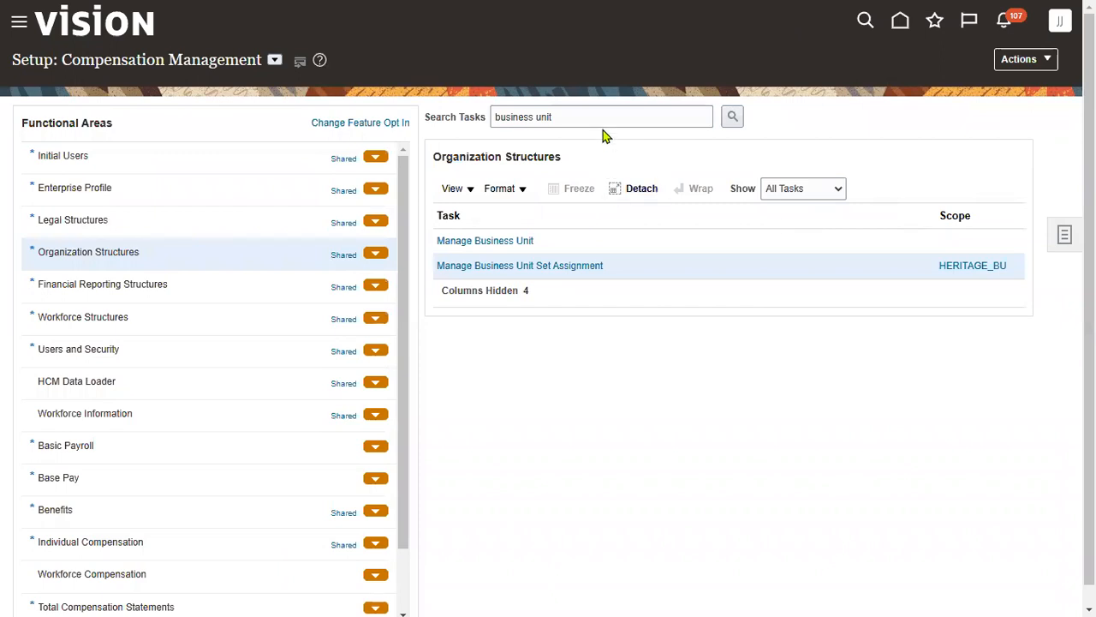
# - Search setup tasks for GRADE and go to Manage Grade Ladders
pyautogui.tripleClick(582, 120)
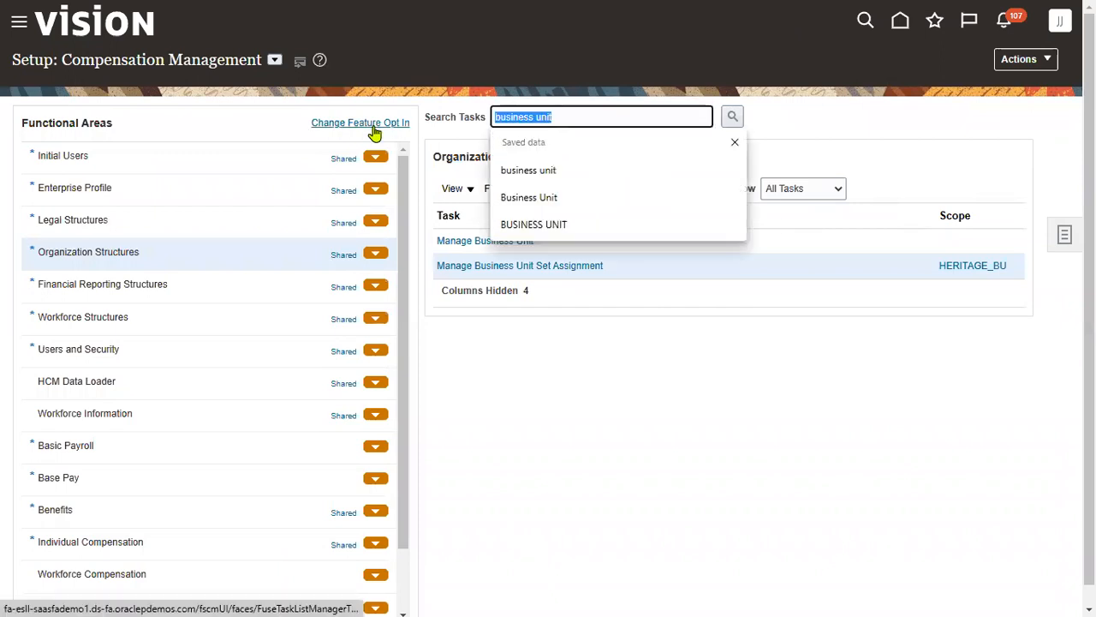
pyautogui.write('GRADE')
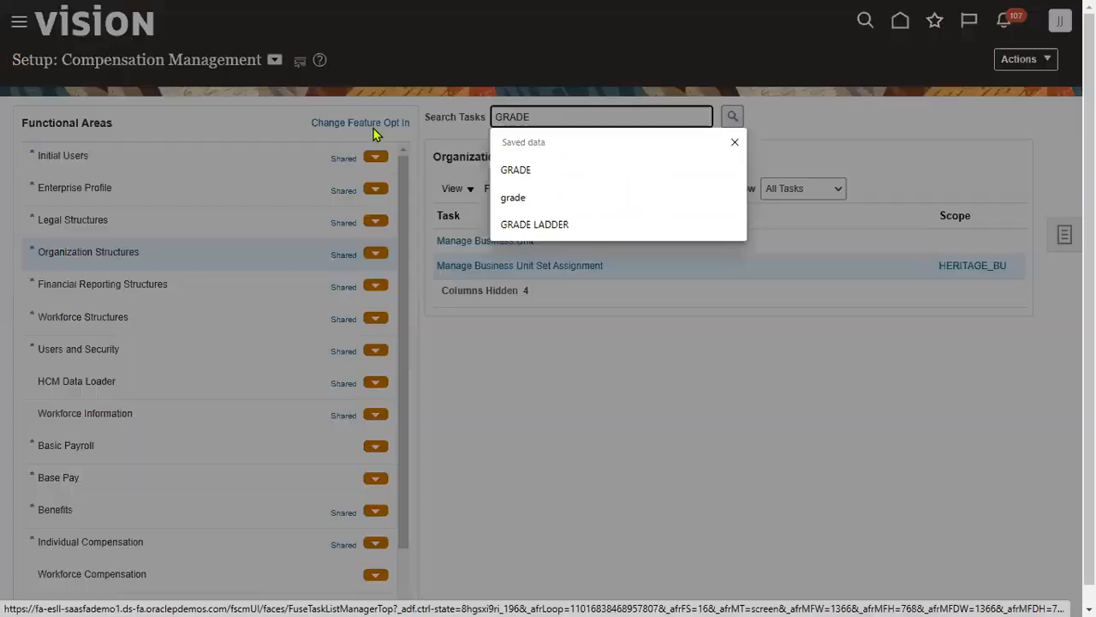
pyautogui.press('Return')
pyautogui.click(351, 256)
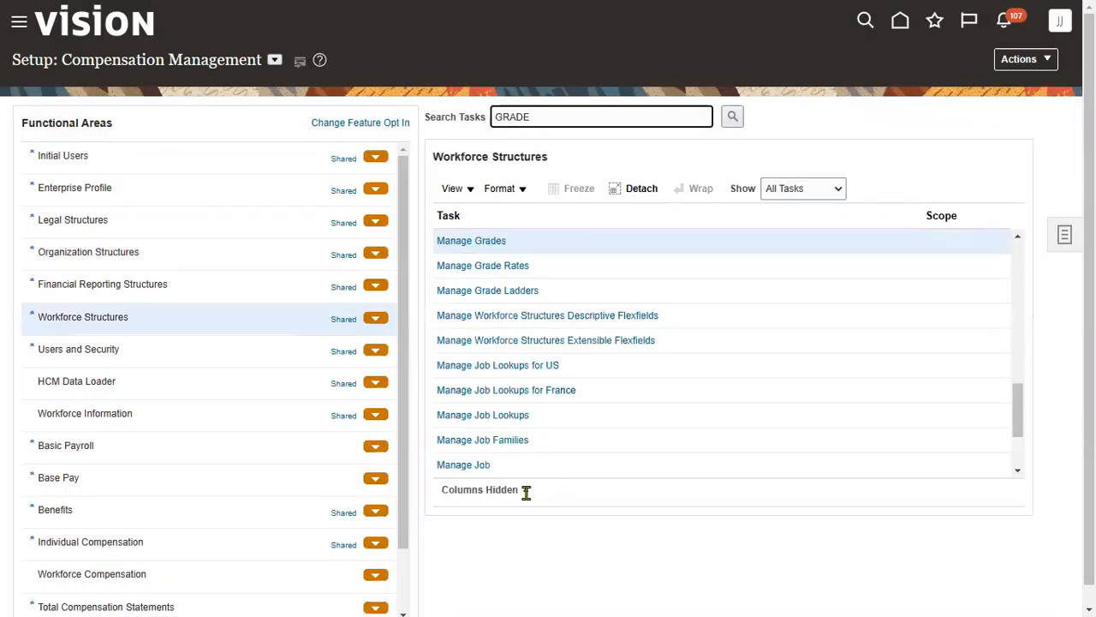
pyautogui.click(524, 292)
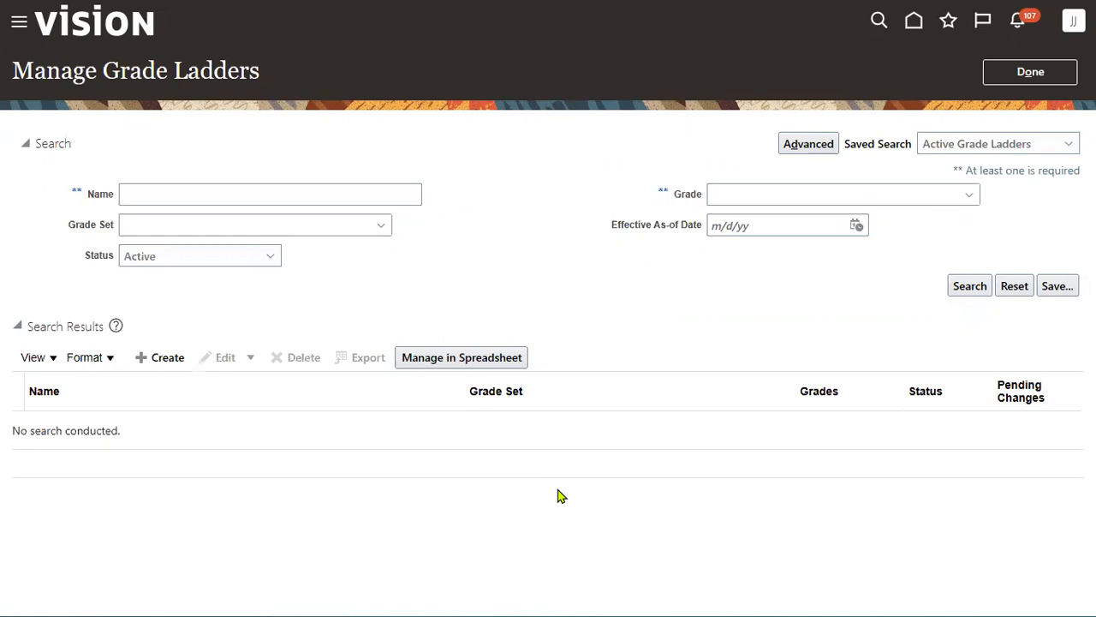
# - Create a grade ladder named HERITAGE Grade Ladder using grade set HERITAGE_GRADE_RDS
pyautogui.click(161, 358)
pyautogui.write('HER')
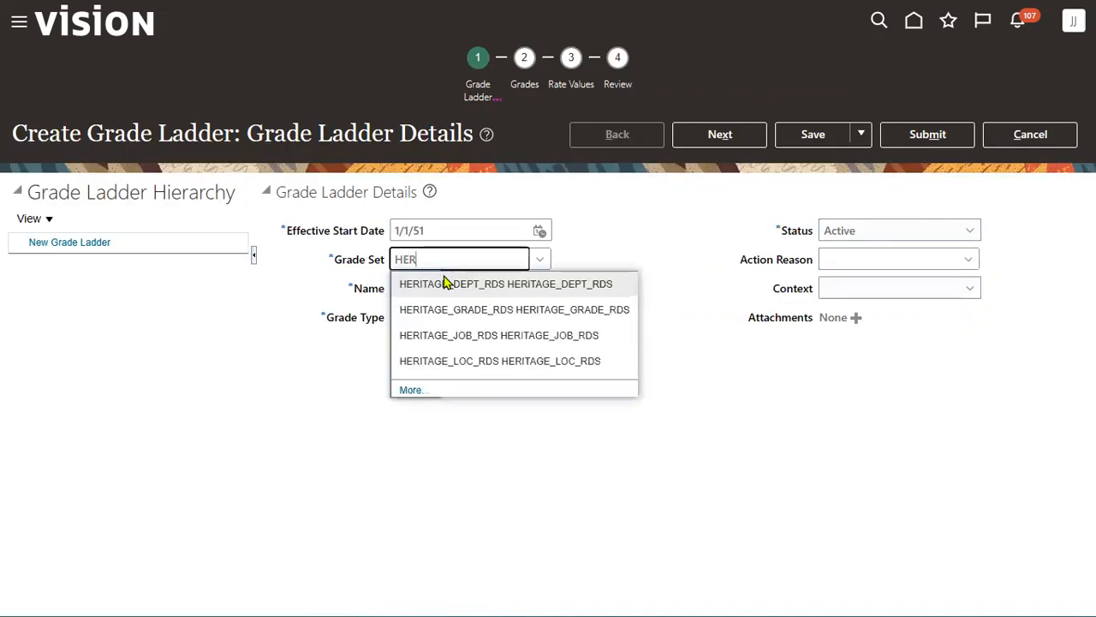
pyautogui.click(452, 314)
pyautogui.click(506, 291)
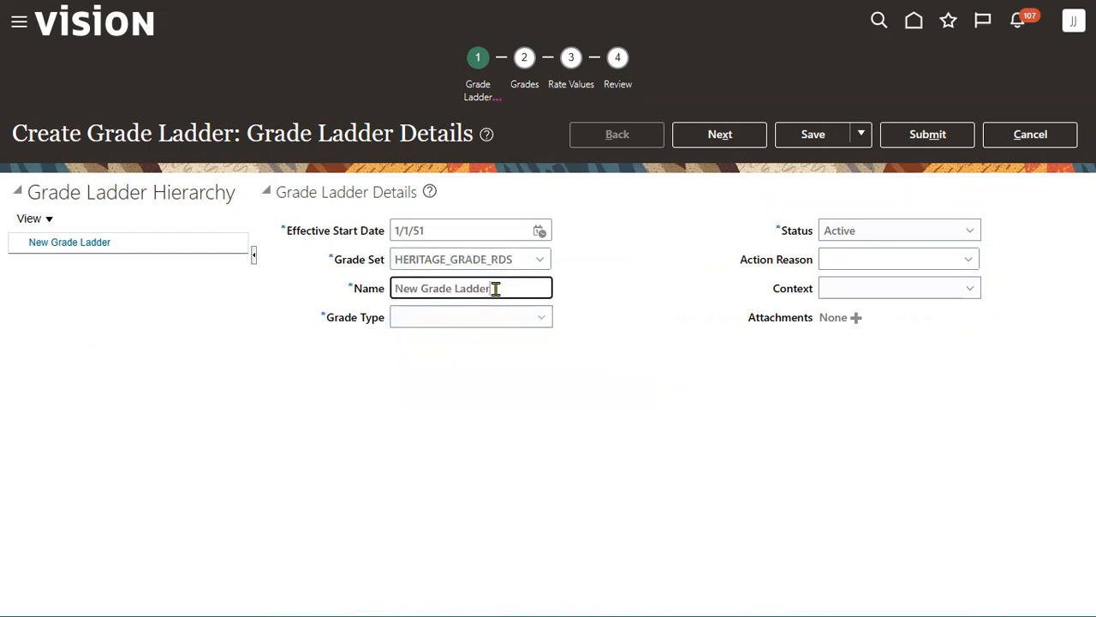
pyautogui.doubleClick(415, 290)
pyautogui.write('HERIT')
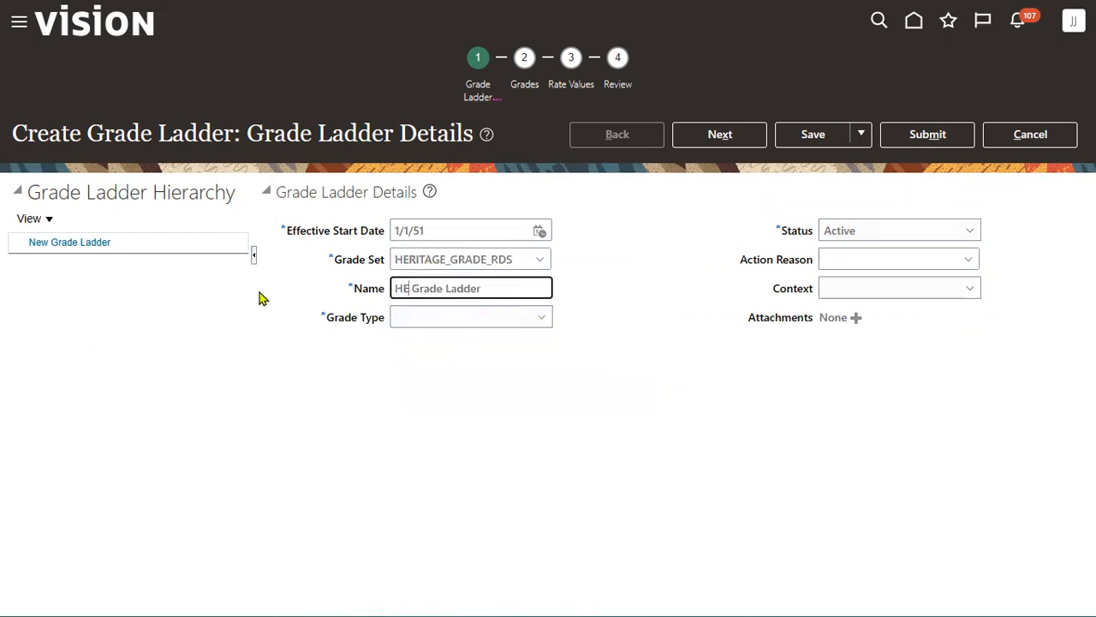
pyautogui.write('AGE')
pyautogui.press('Tab')
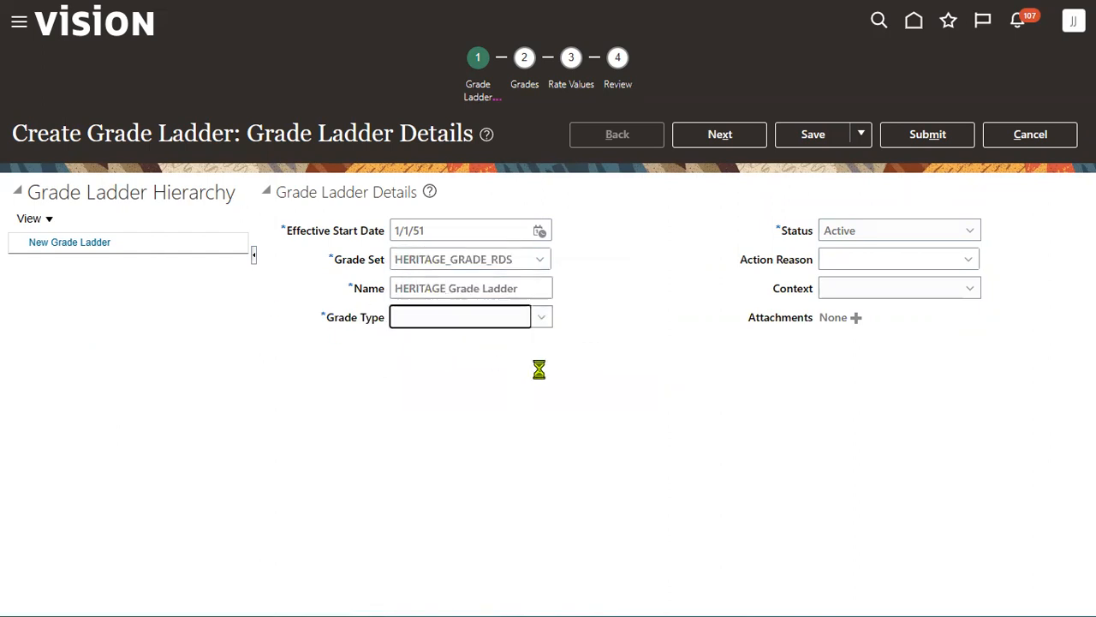
# - Set Grade Type to Grade with steps and continue to the Grades step
pyautogui.click(522, 323)
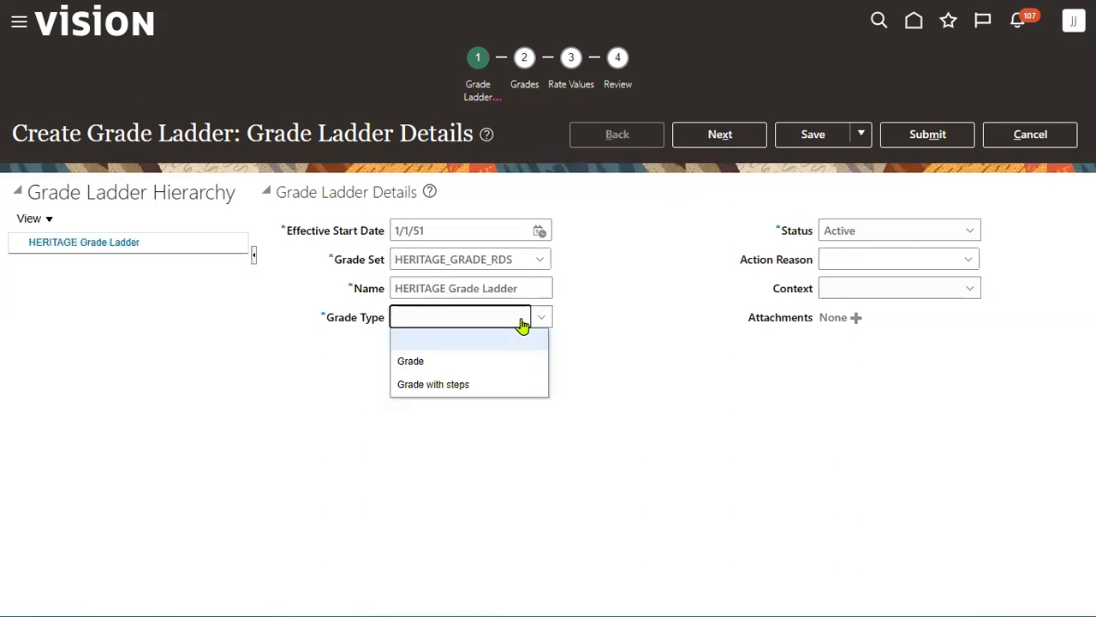
pyautogui.click(495, 385)
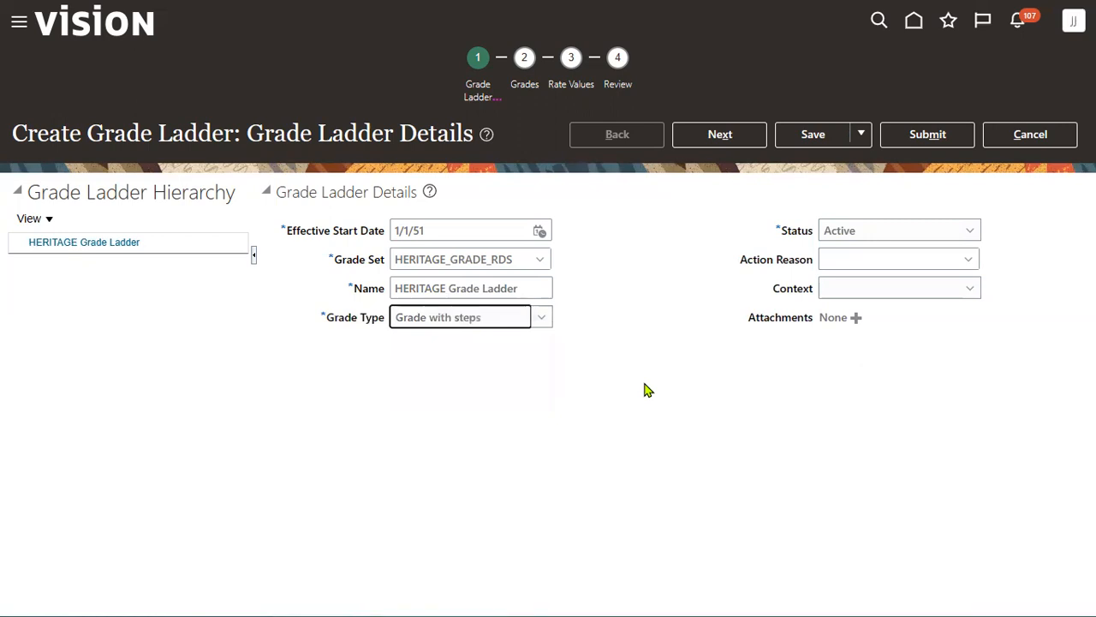
pyautogui.click(742, 134)
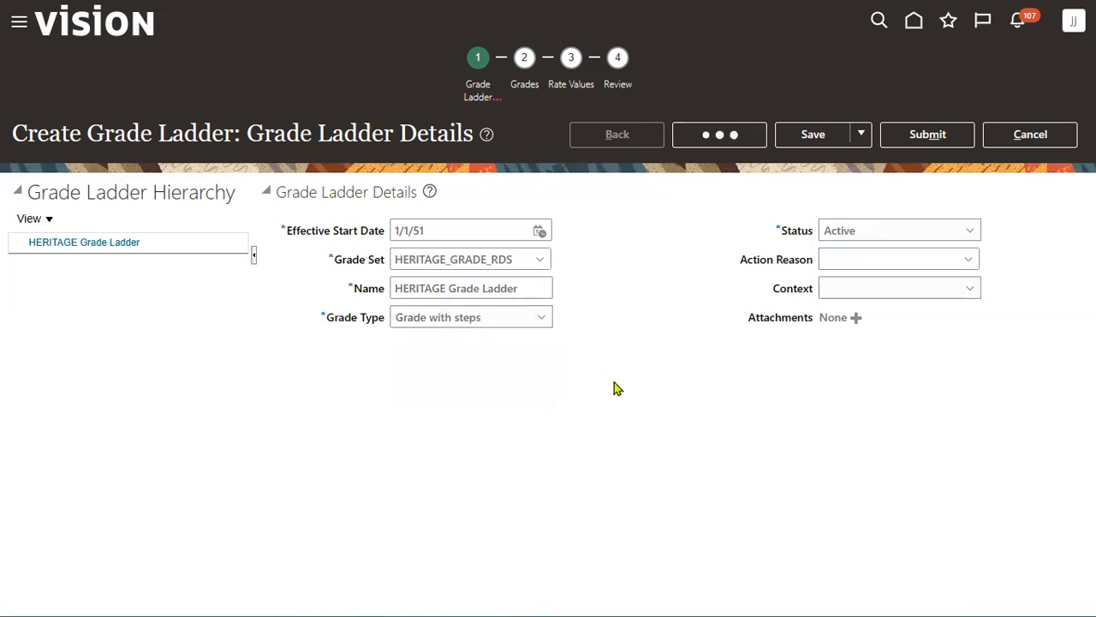
pyautogui.click(442, 304)
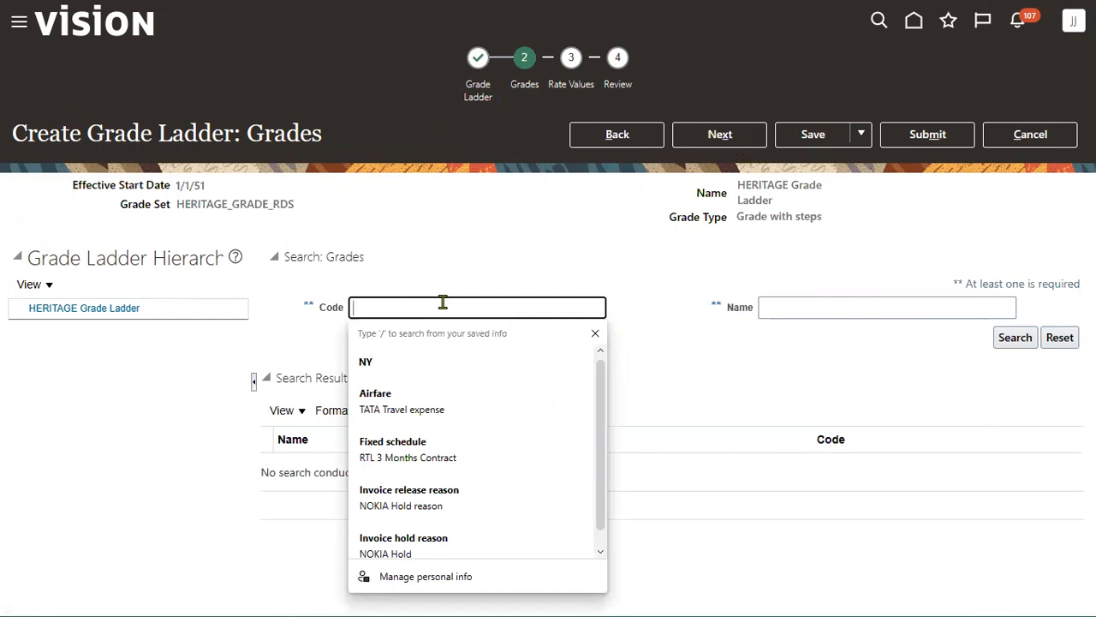
# - Search code HERITAGE, add HERITAGE B, then HERITAGE A after HERITAGE B, and continue
pyautogui.write('HERITAGE')
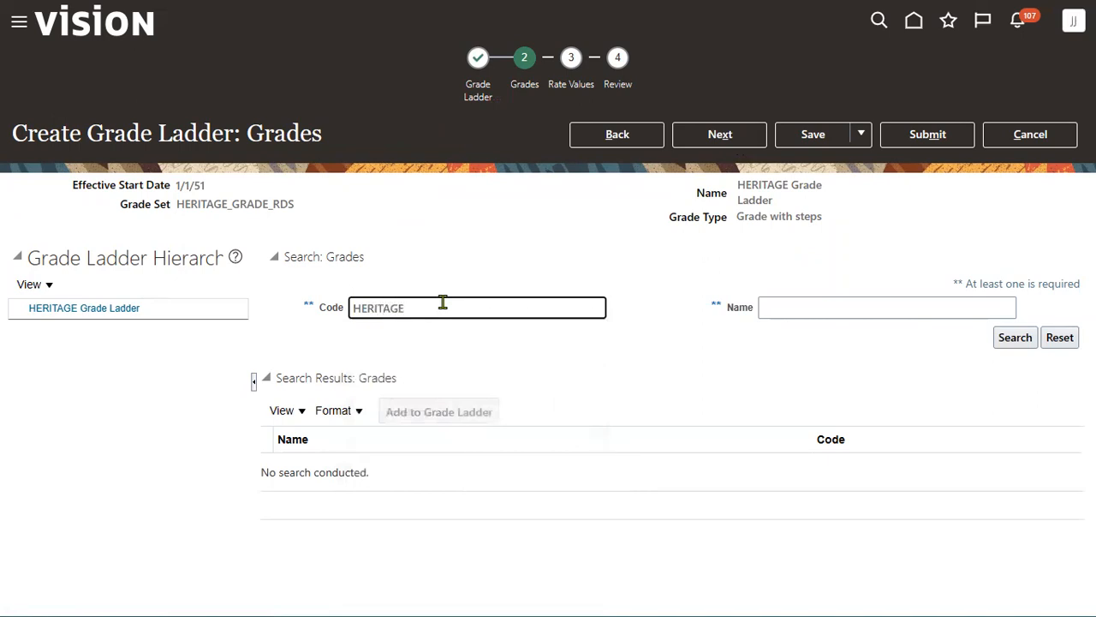
pyautogui.press('Return')
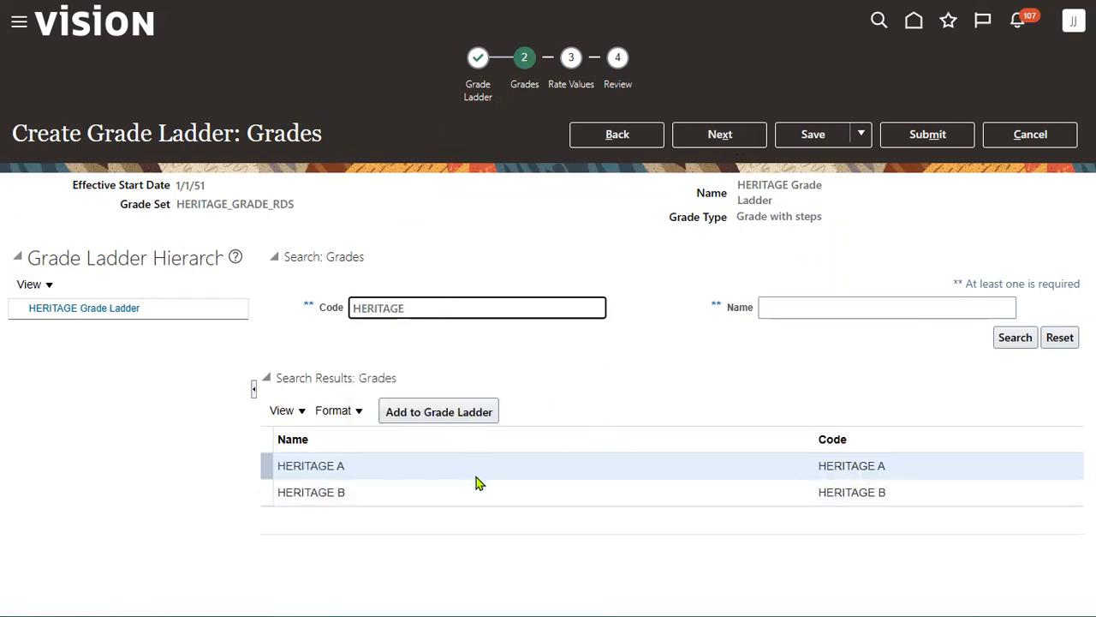
pyautogui.click(477, 475)
pyautogui.click(469, 502)
pyautogui.click(485, 418)
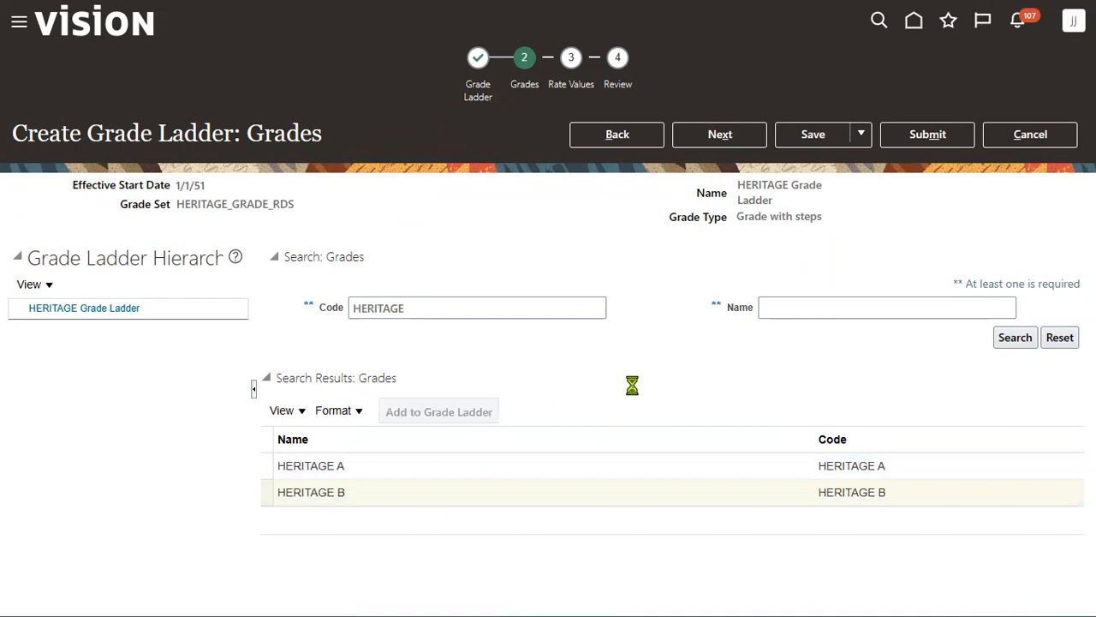
pyautogui.click(570, 464)
pyautogui.click(482, 412)
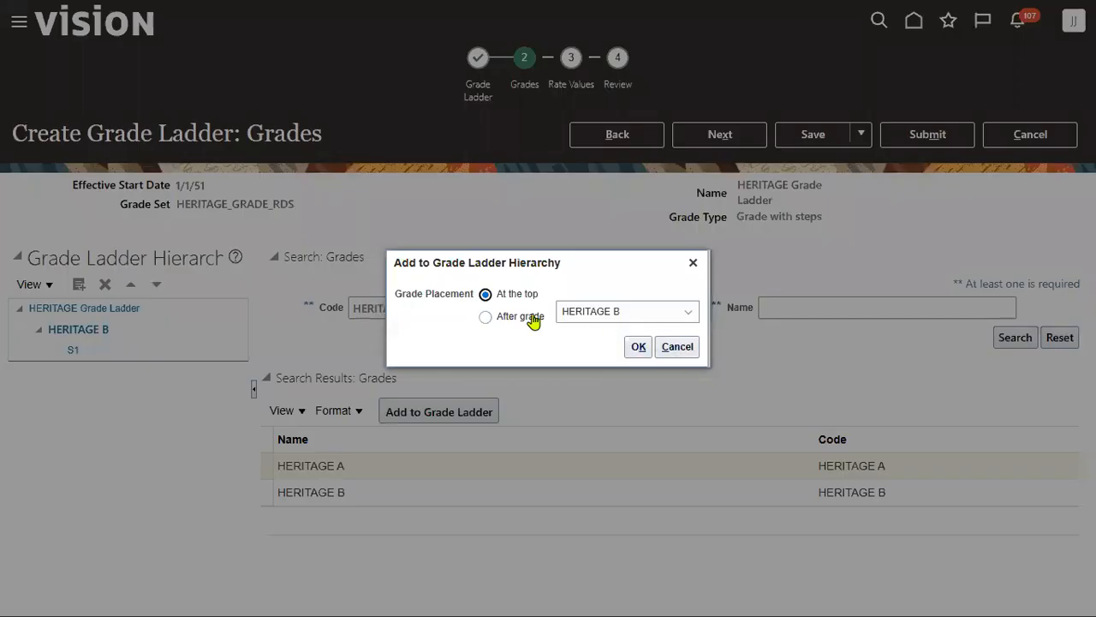
pyautogui.click(533, 318)
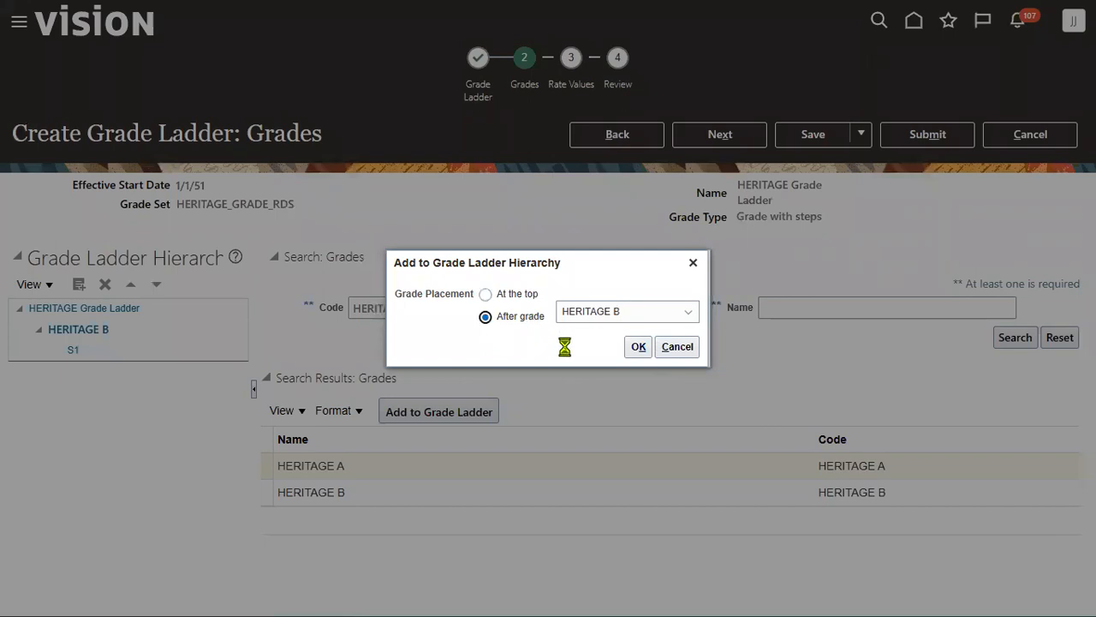
pyautogui.click(639, 347)
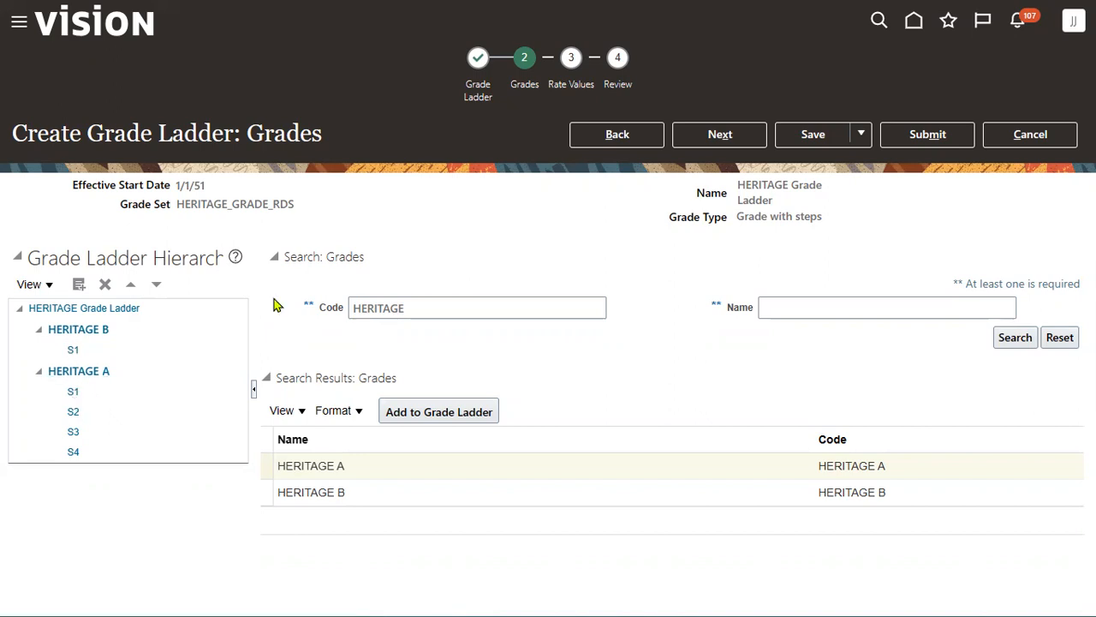
pyautogui.click(722, 134)
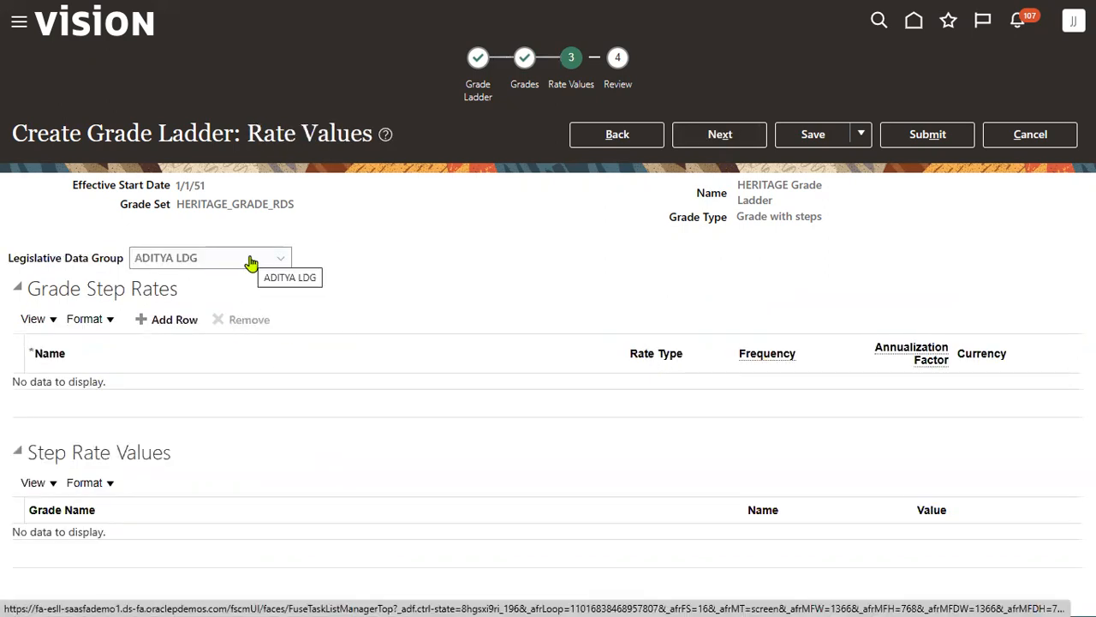
# - Set the step rate's Legislative Data Group to US Legislative Data Group
pyautogui.moveTo(87, 288); pyautogui.dragTo(177, 289)
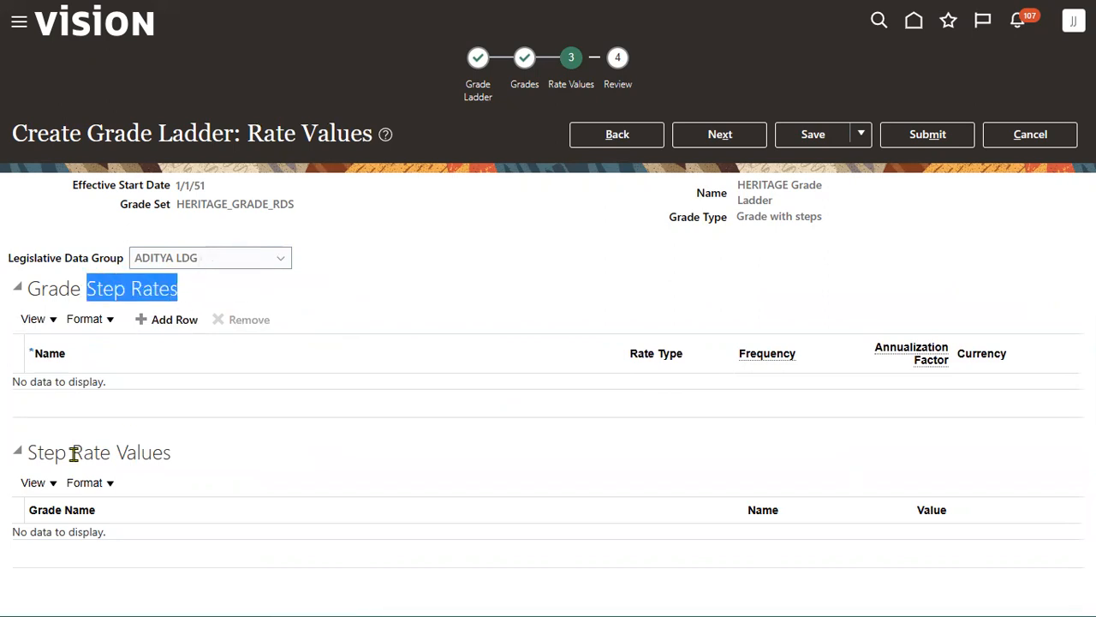
pyautogui.moveTo(72, 452); pyautogui.dragTo(140, 452)
pyautogui.click(229, 260)
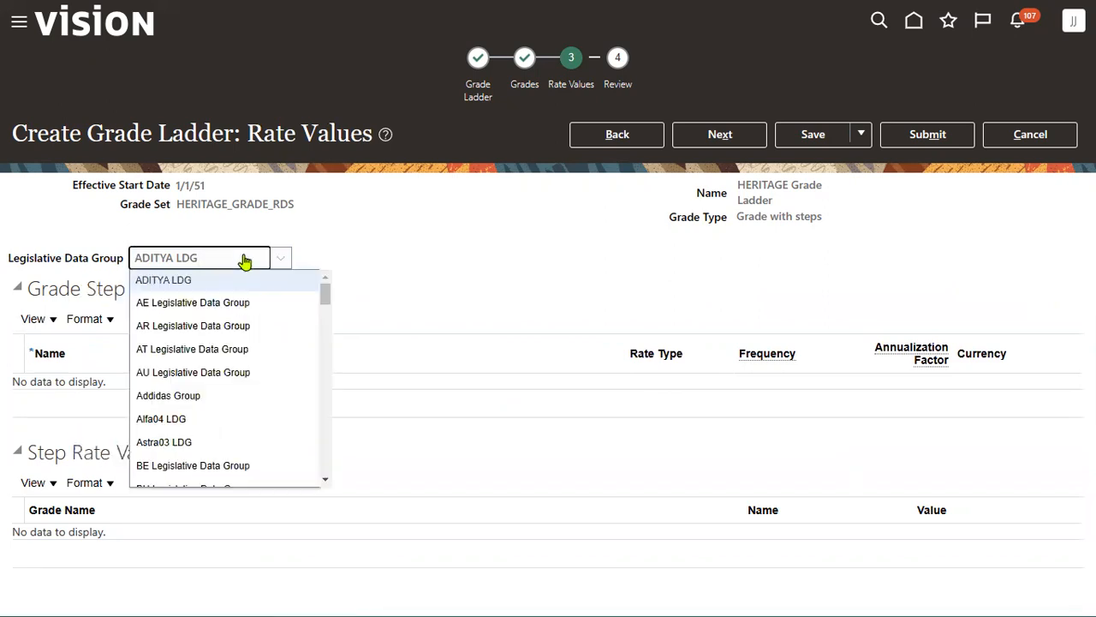
pyautogui.click(282, 262)
pyautogui.click(285, 263)
pyautogui.click(288, 265)
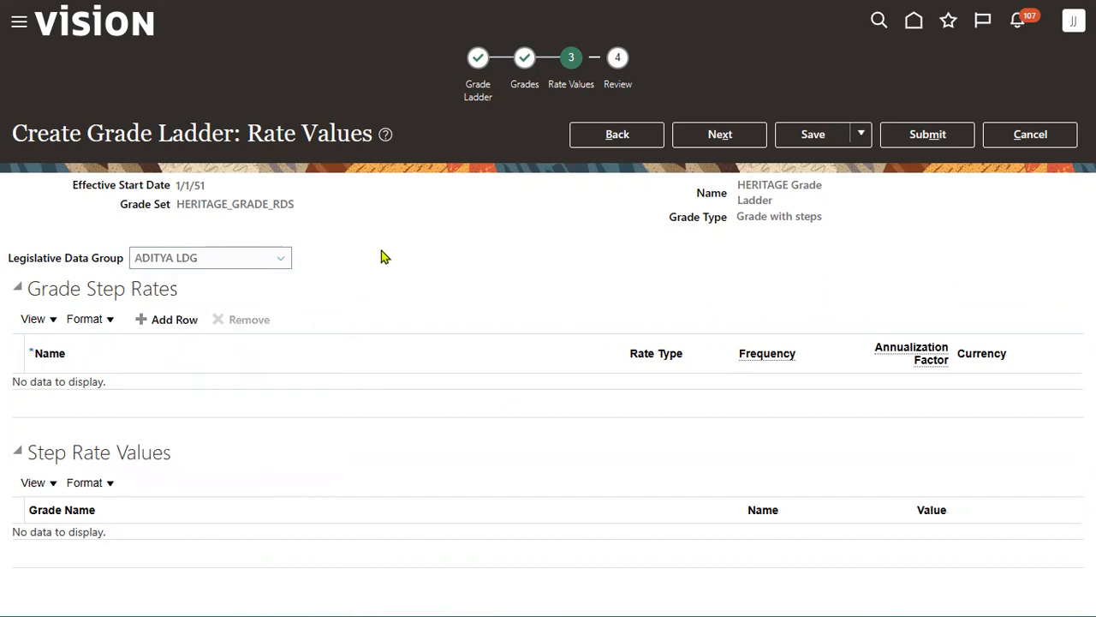
pyautogui.click(280, 258)
pyautogui.click(280, 259)
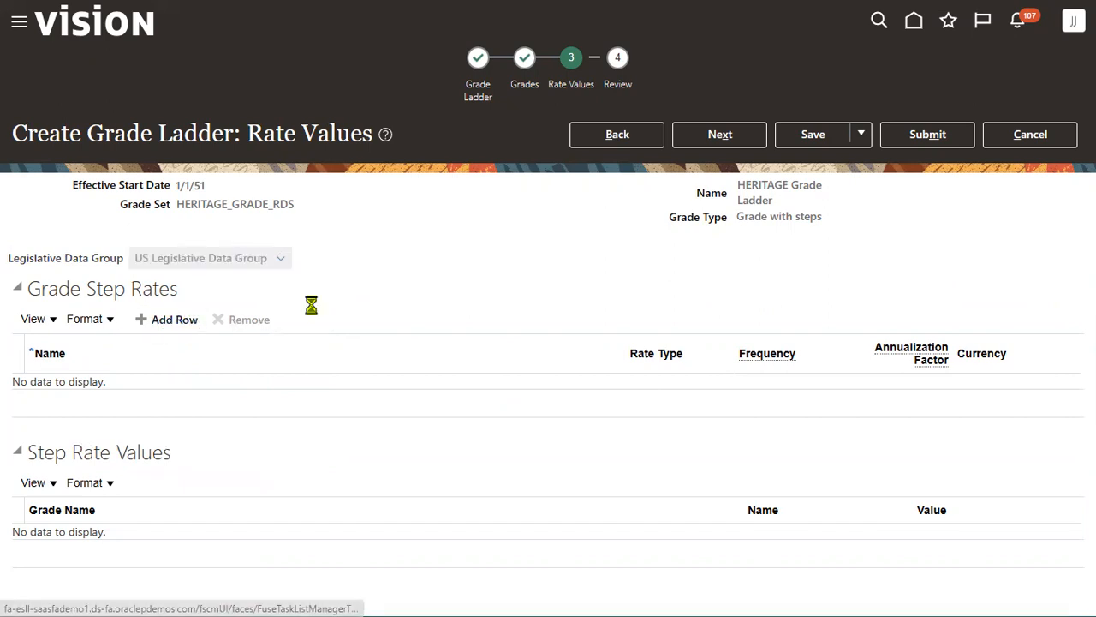
# - Add a step rate row named HERITAGE Salary Rates with Monthly frequency
pyautogui.click(172, 322)
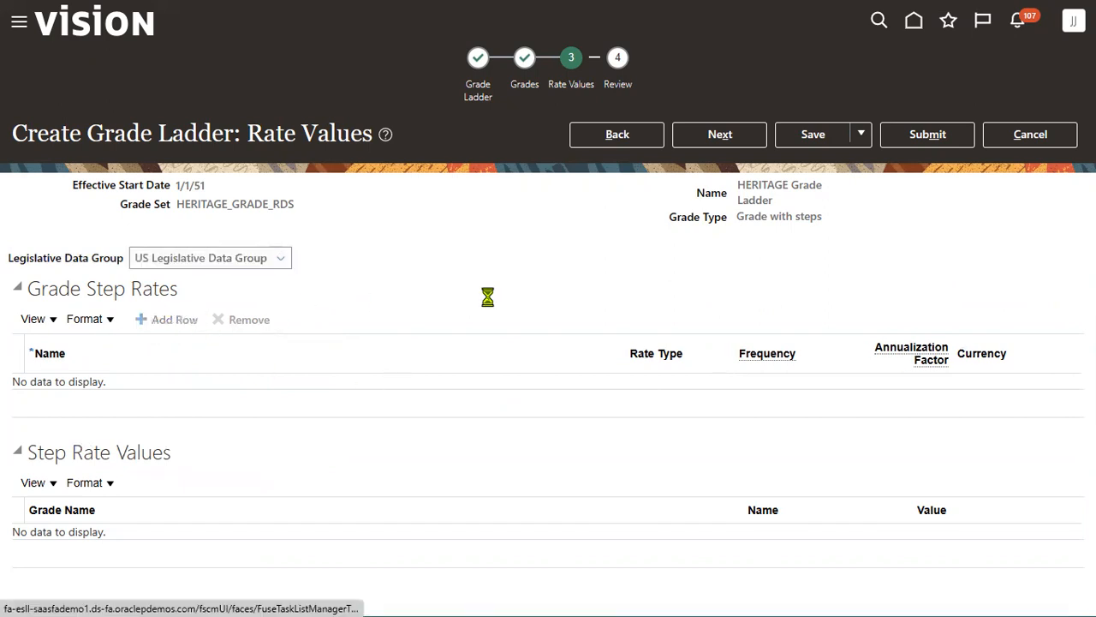
pyautogui.click(289, 390)
pyautogui.write('HERITAGE B')
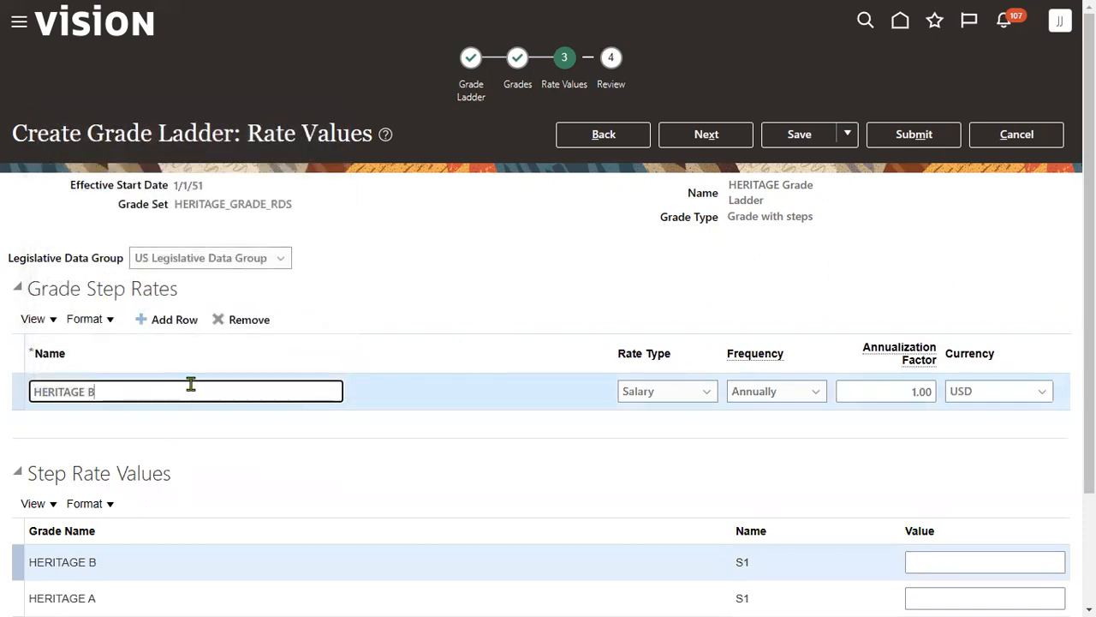
pyautogui.press('BackSpace')
pyautogui.write('Salary Rates')
pyautogui.click(774, 392)
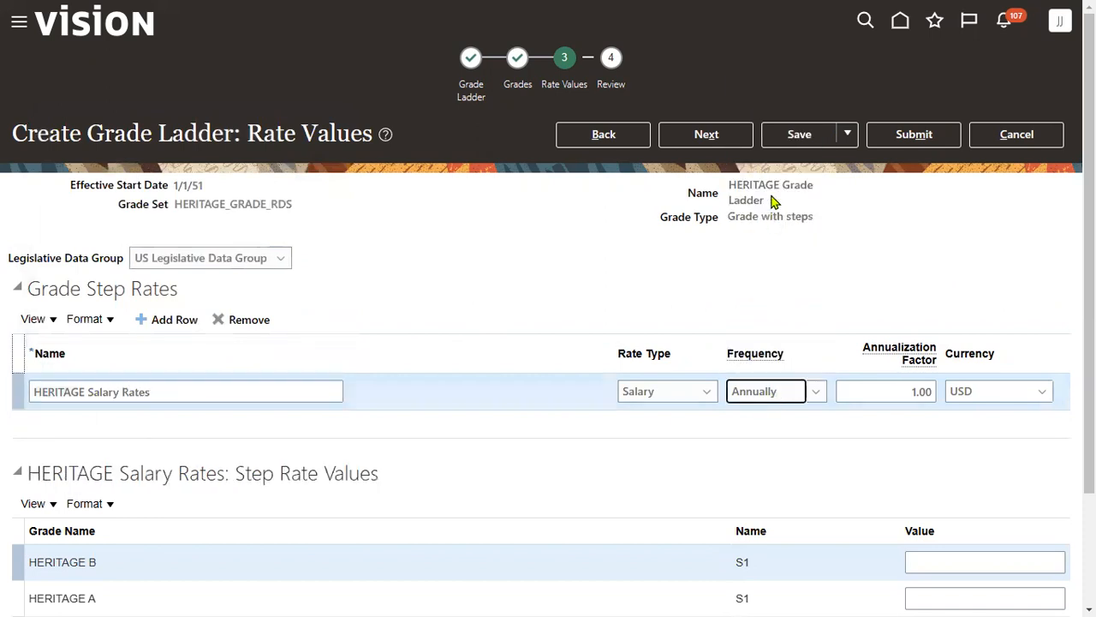
pyautogui.click(766, 394)
pyautogui.click(769, 154)
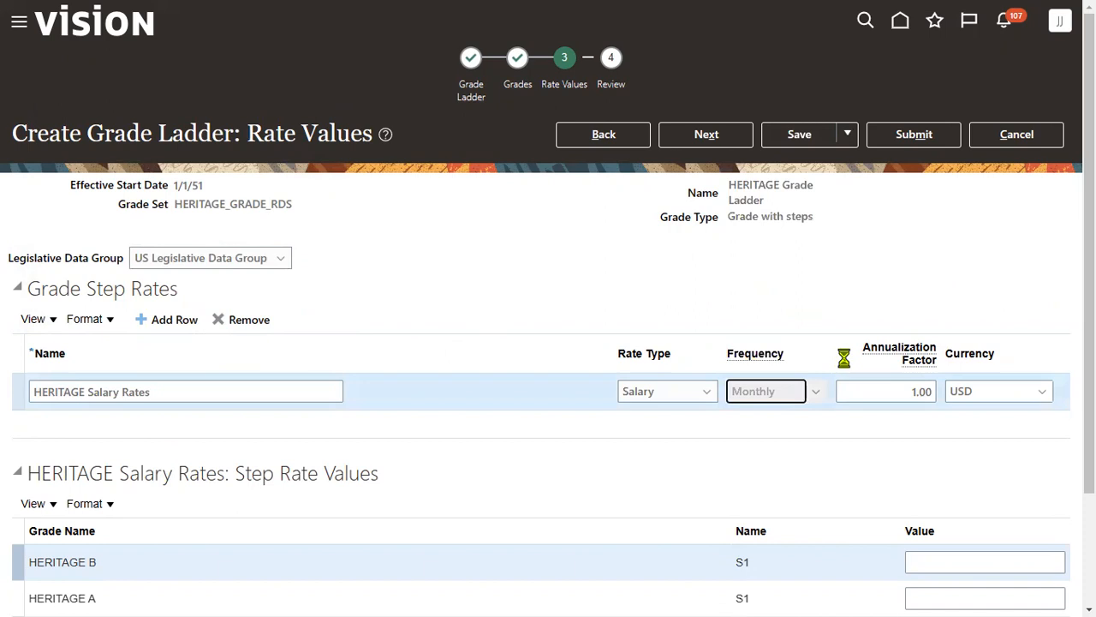
pyautogui.moveTo(1089, 469); pyautogui.dragTo(1088, 585)
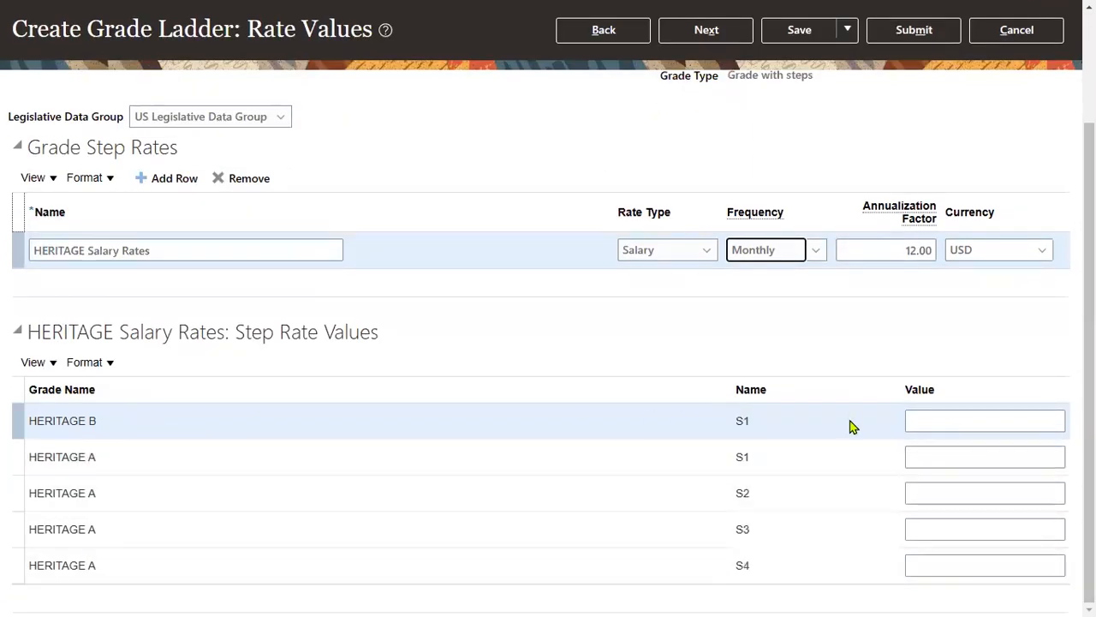
# - Enter step rates: HERITAGE B S1 1200; HERITAGE A S1–S4 2700, 2800, 3400, 3900
pyautogui.click(944, 421)
pyautogui.write('1200')
pyautogui.click(955, 465)
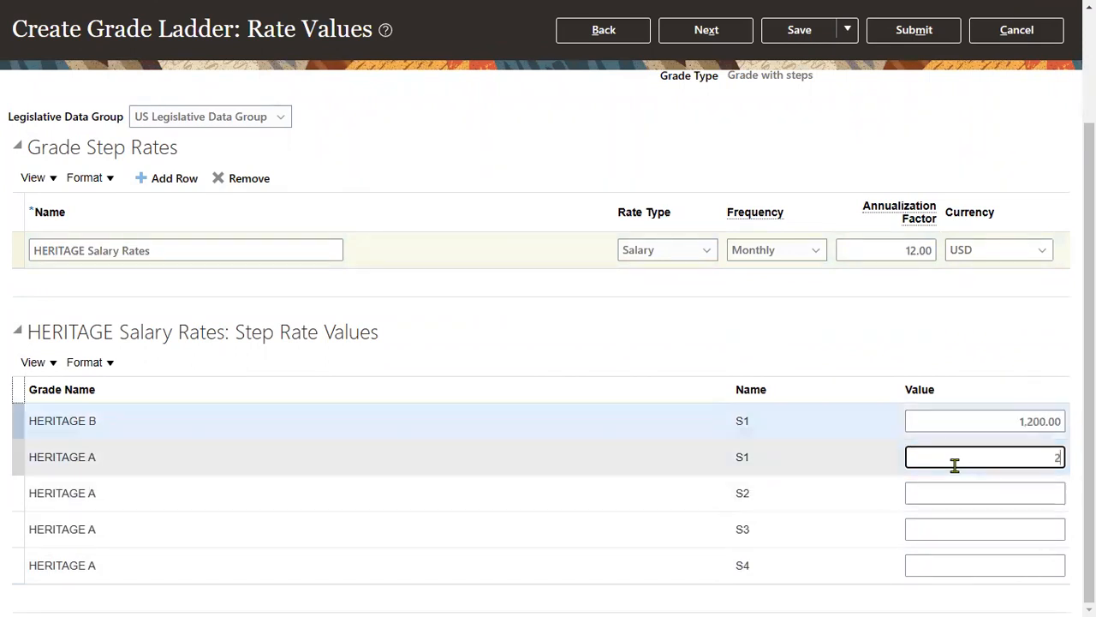
pyautogui.write('2700')
pyautogui.click(966, 497)
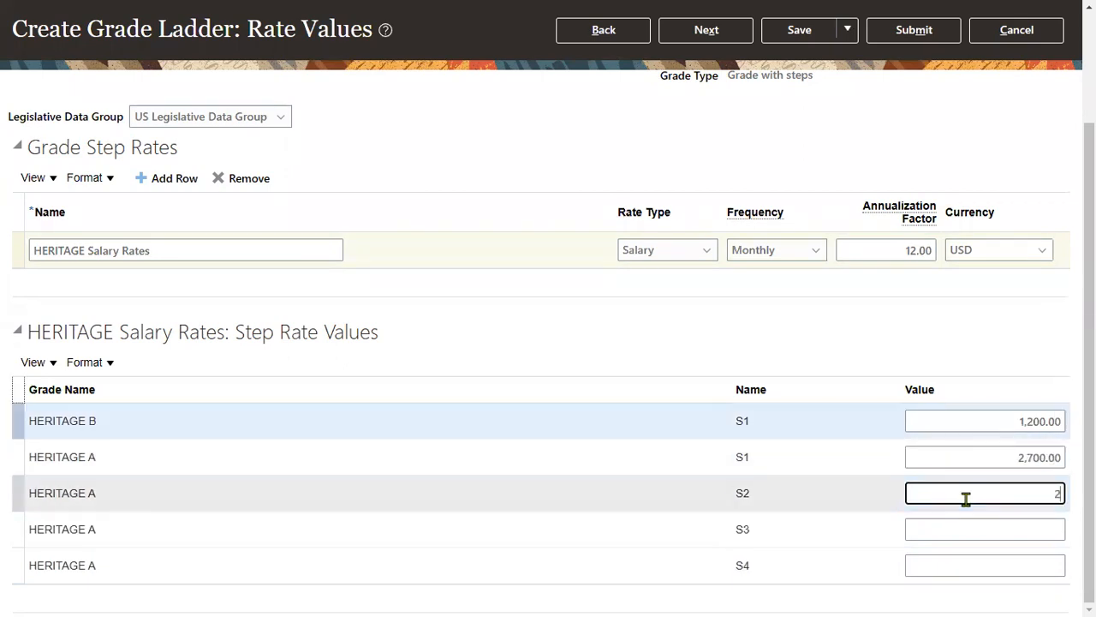
pyautogui.write('2800')
pyautogui.click(967, 531)
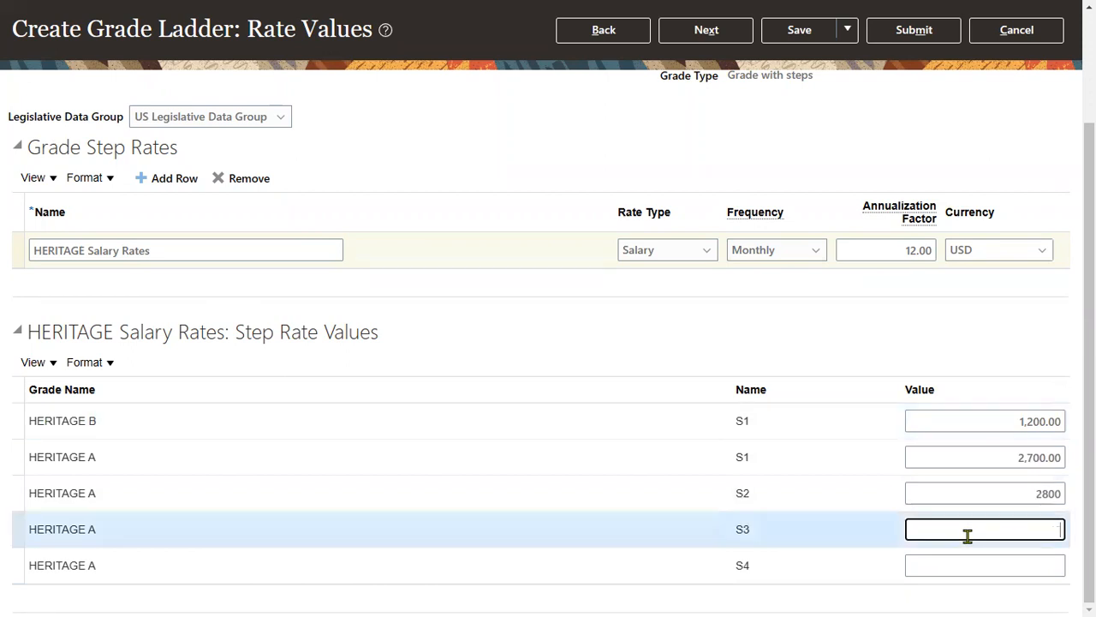
pyautogui.write('3')
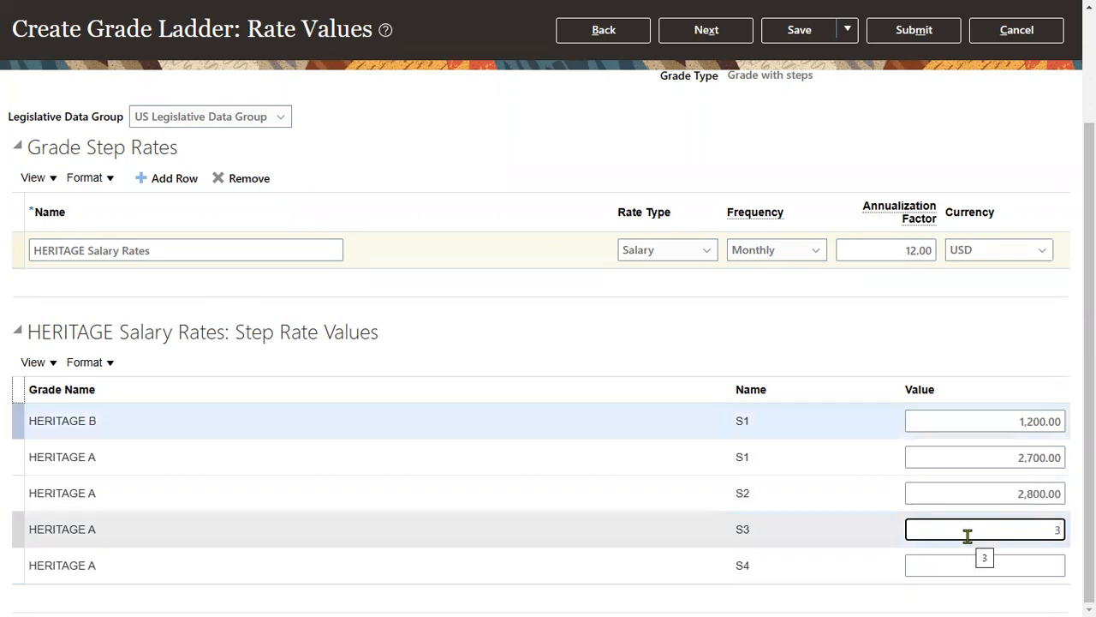
pyautogui.write('400')
pyautogui.click(972, 562)
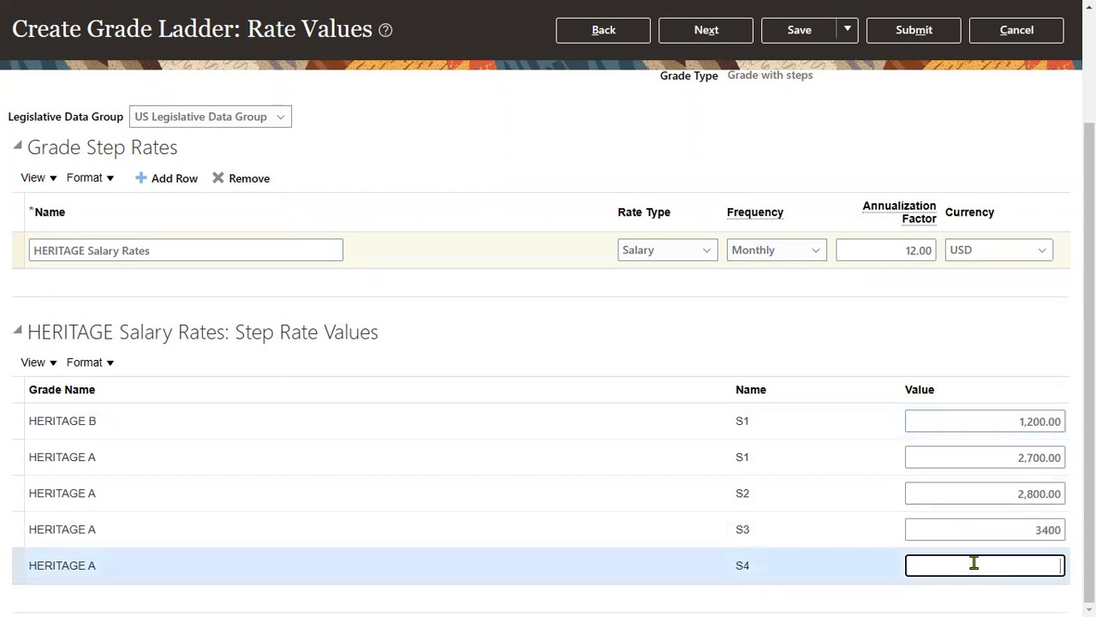
pyautogui.write('3,')
pyautogui.write('9')
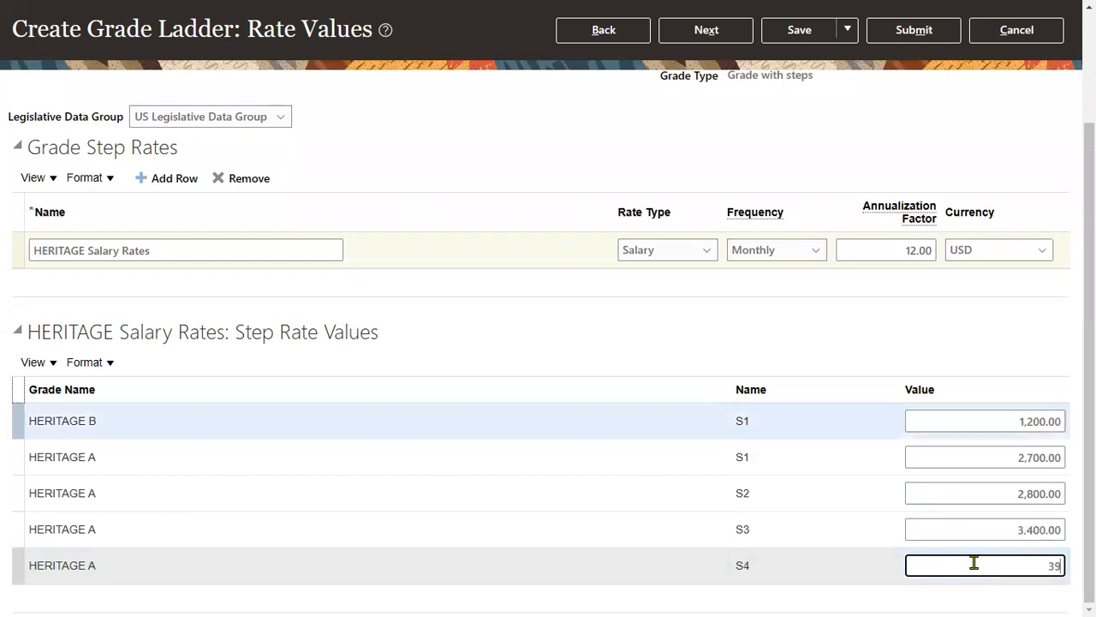
pyautogui.write('00')
pyautogui.click(973, 343)
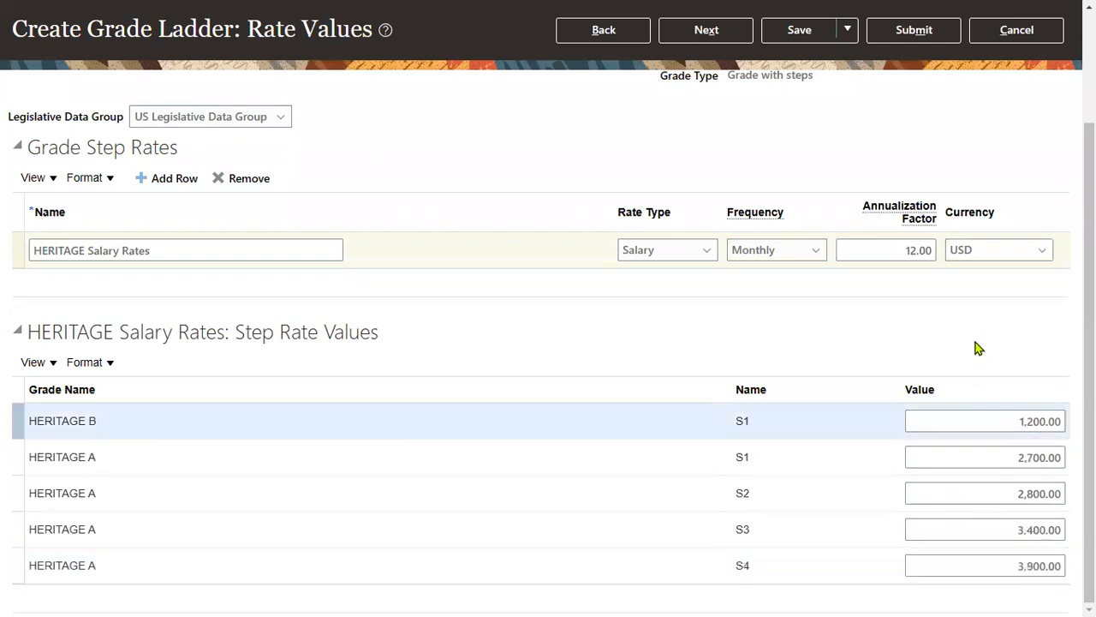
# - Submit the HERITAGE Grade Ladder, confirm the warning and acknowledgment, and close Manage Grade Ladders
pyautogui.scroll(3, 1016, 203)
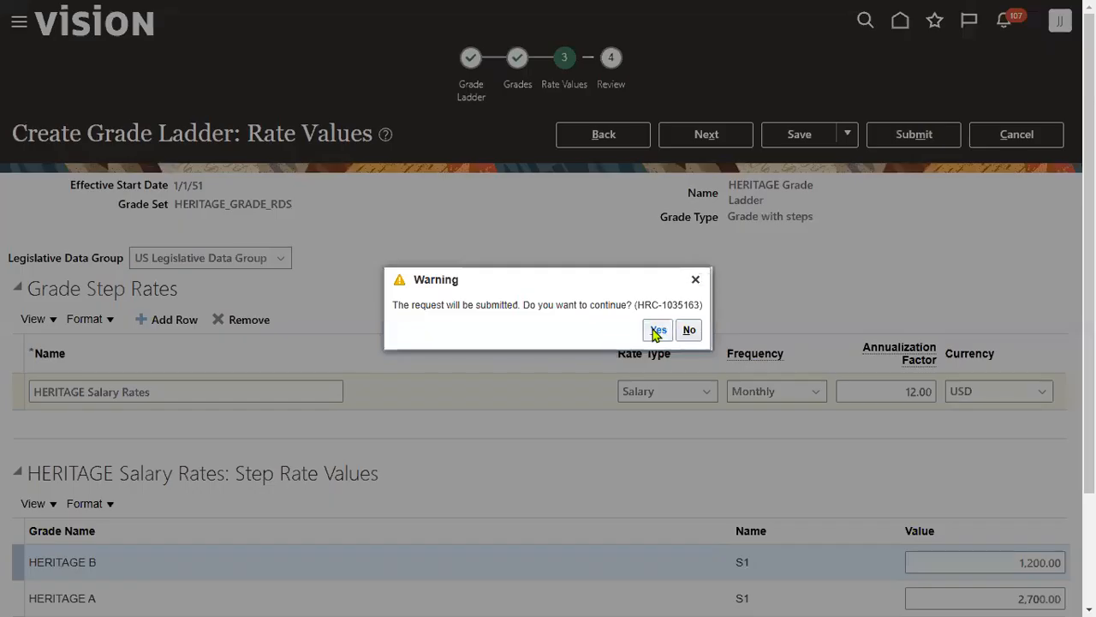
pyautogui.click(657, 331)
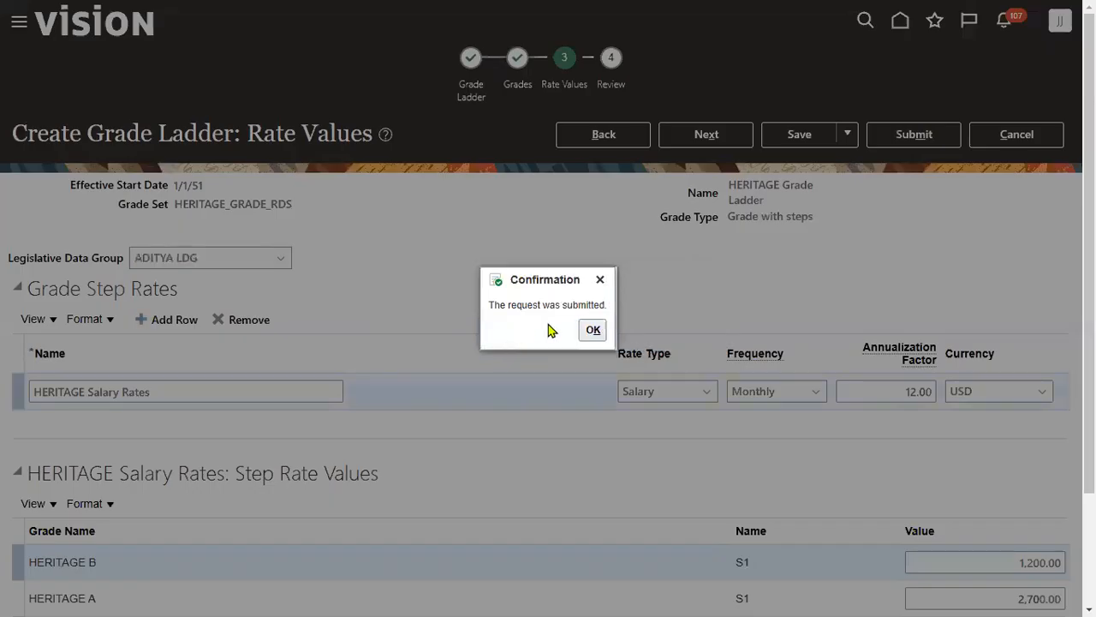
pyautogui.click(593, 332)
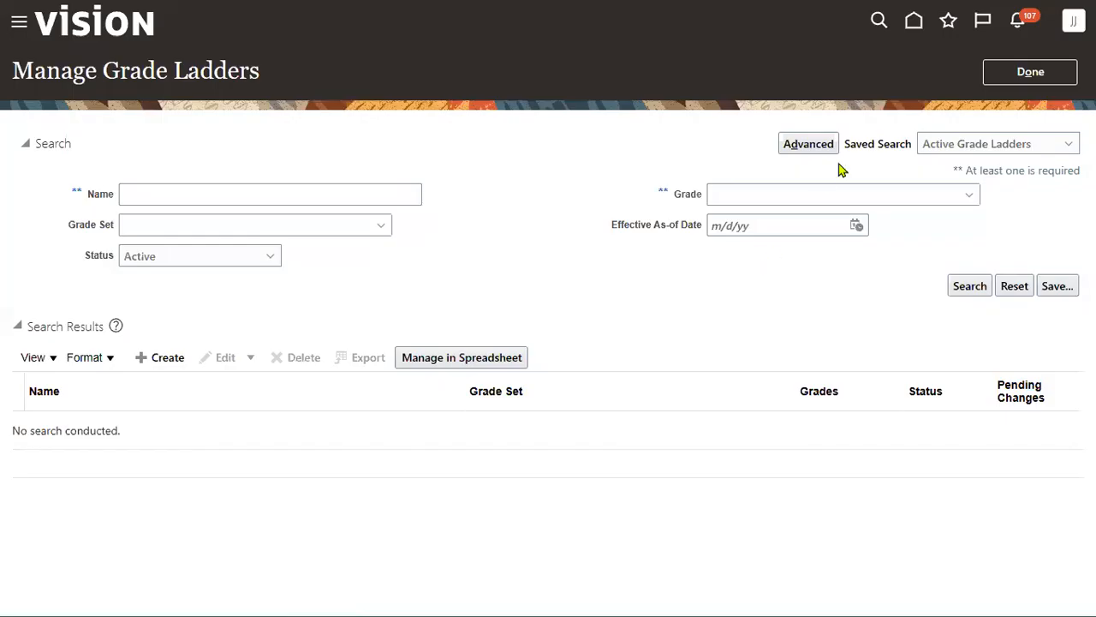
pyautogui.click(1035, 74)
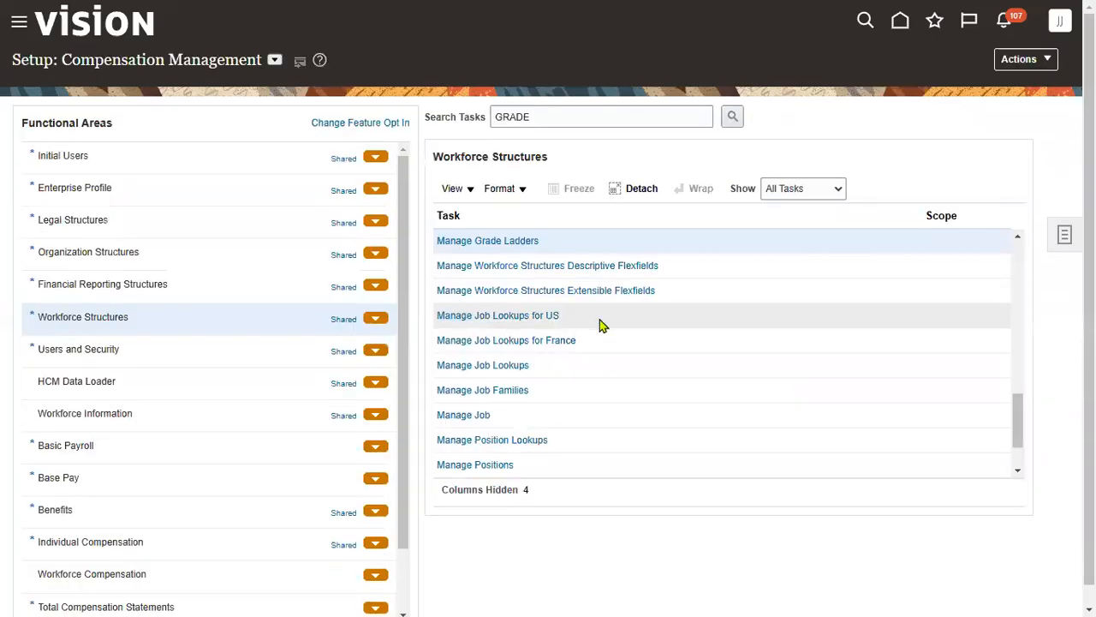
pyautogui.hotkey('alt', 'Tab')
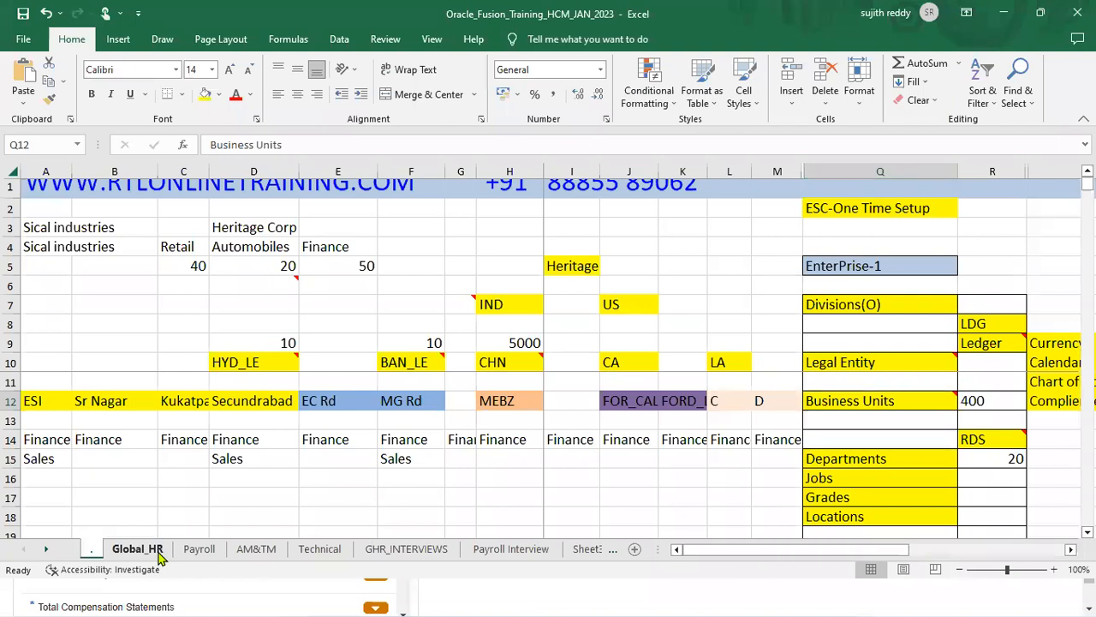
# - Review the Global_HR checklist's job and position steps (A13:B14), then minimise Excel
pyautogui.click(142, 549)
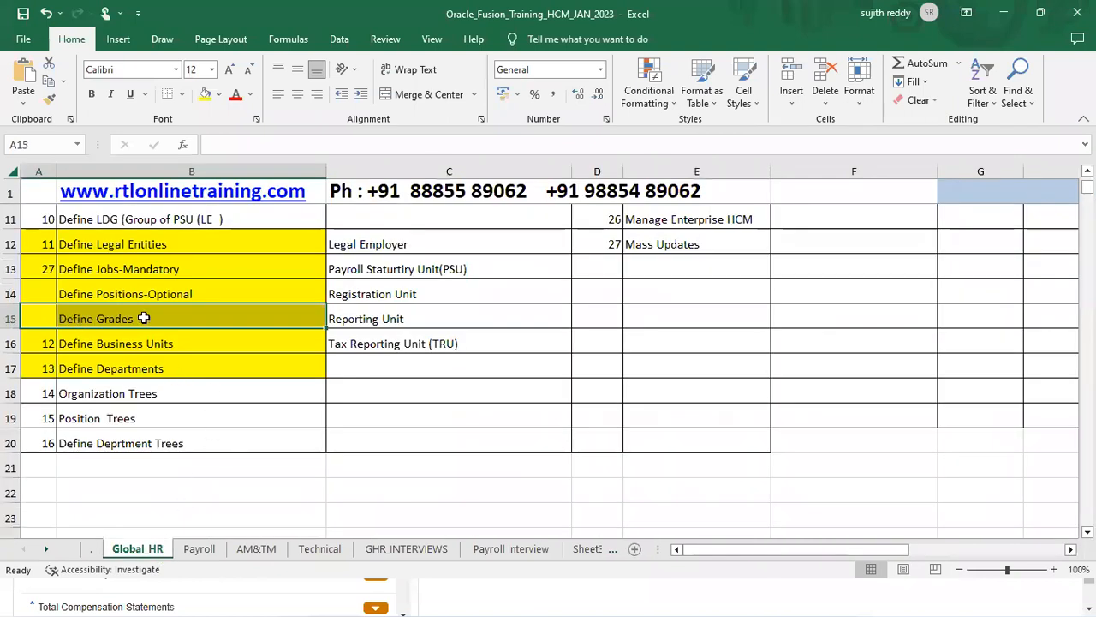
pyautogui.moveTo(44, 268); pyautogui.dragTo(103, 289)
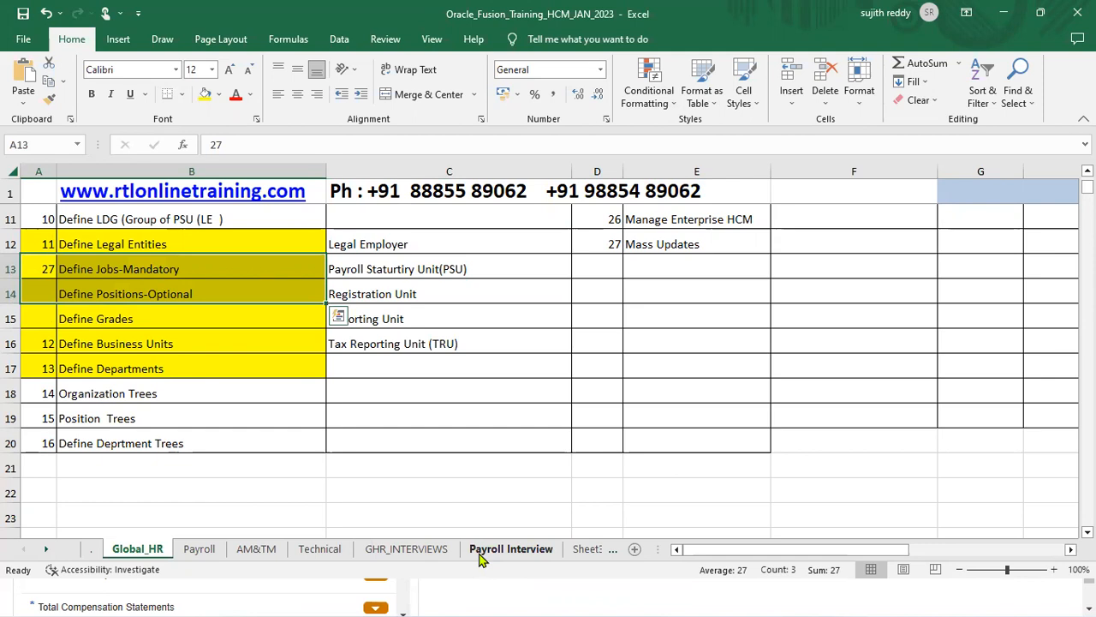
pyautogui.click(1003, 13)
pyautogui.doubleClick(582, 118)
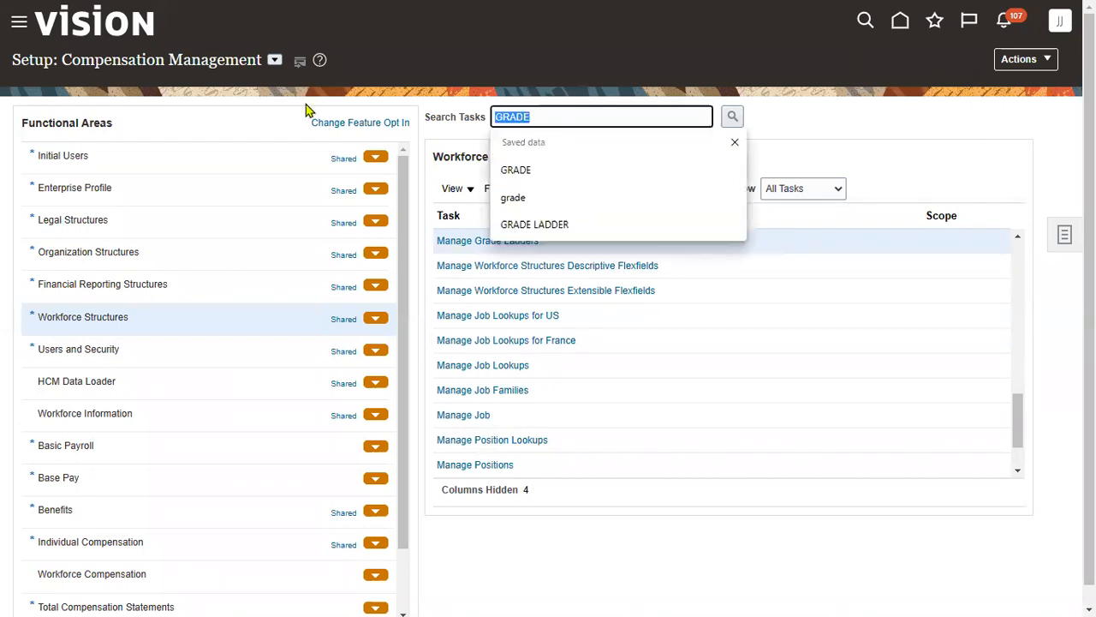
# - Find HERITAGE Manager by searching Manage Job for HERI and open its Edit menu
pyautogui.write('JOB')
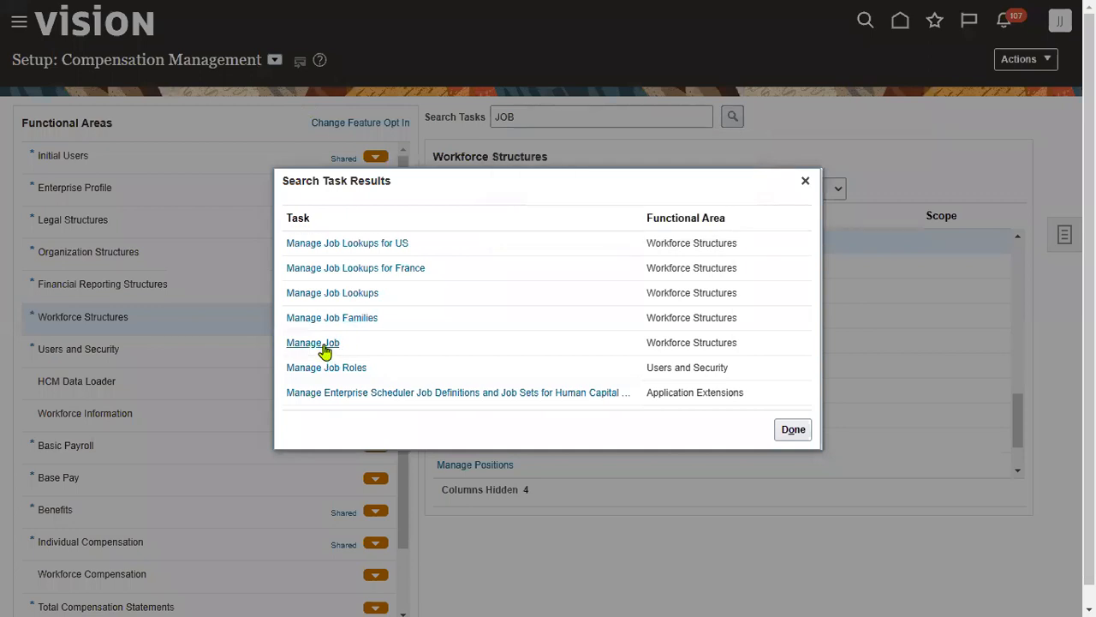
pyautogui.click(318, 344)
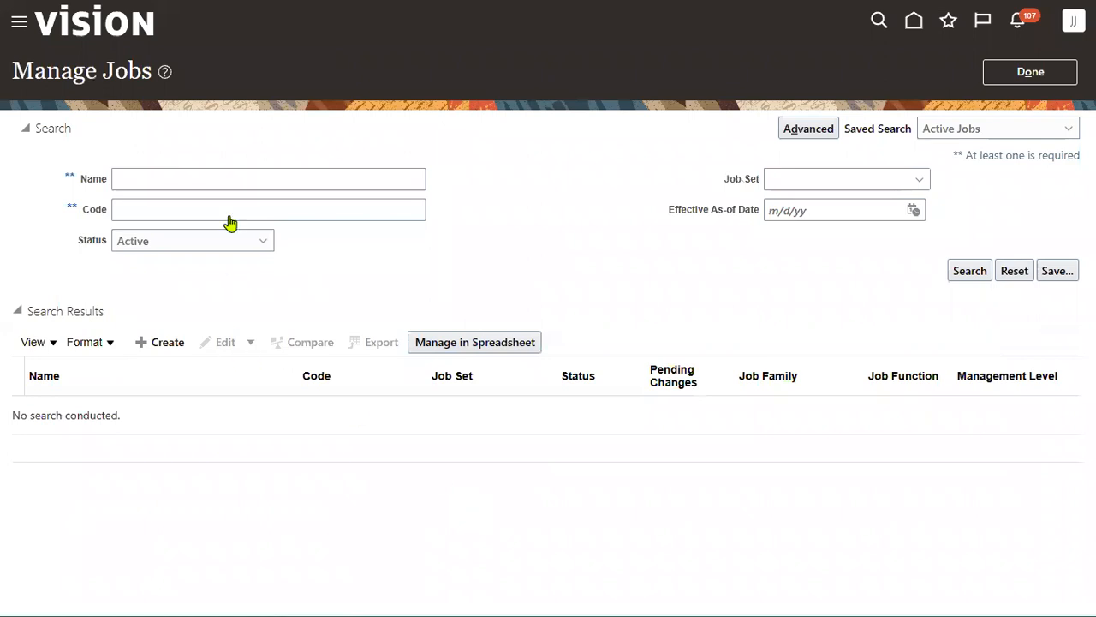
pyautogui.click(245, 177)
pyautogui.write('HE')
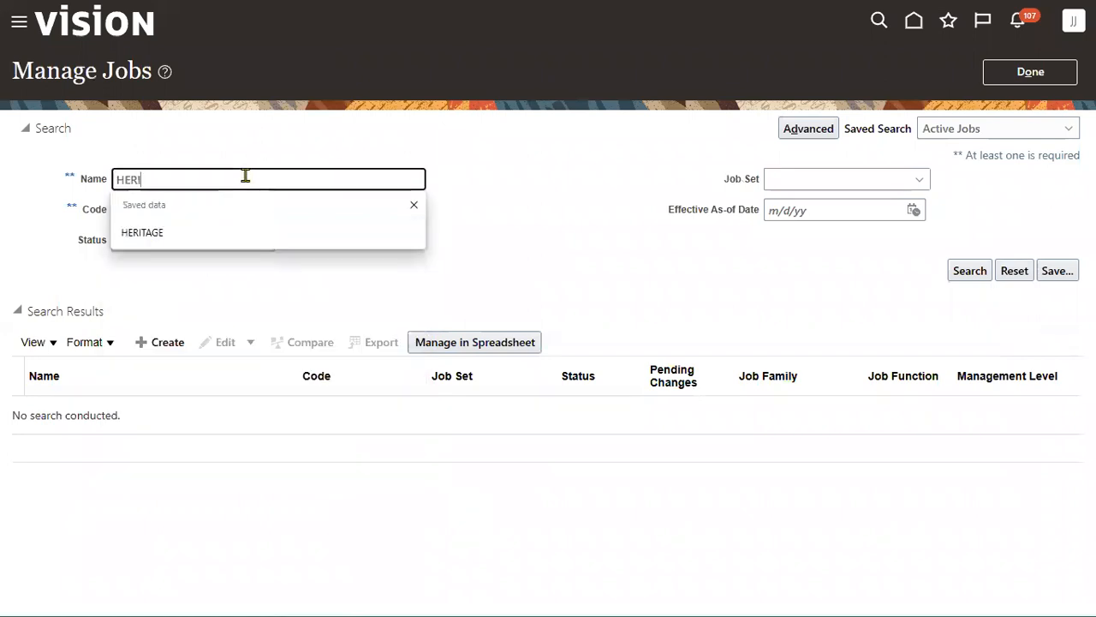
pyautogui.write('RI')
pyautogui.press('Return')
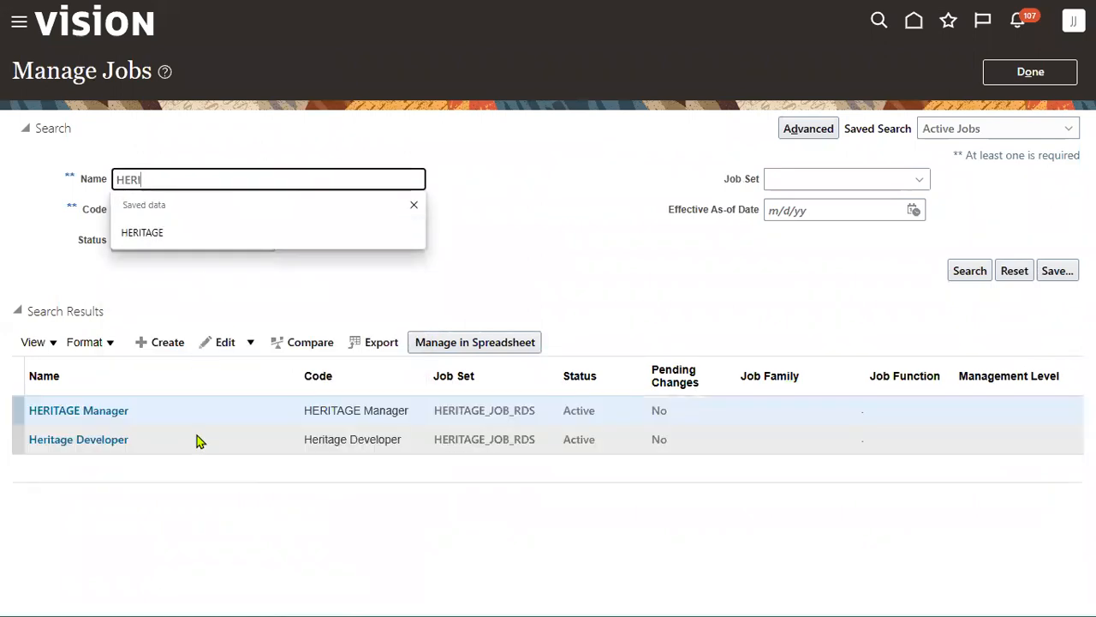
pyautogui.click(120, 412)
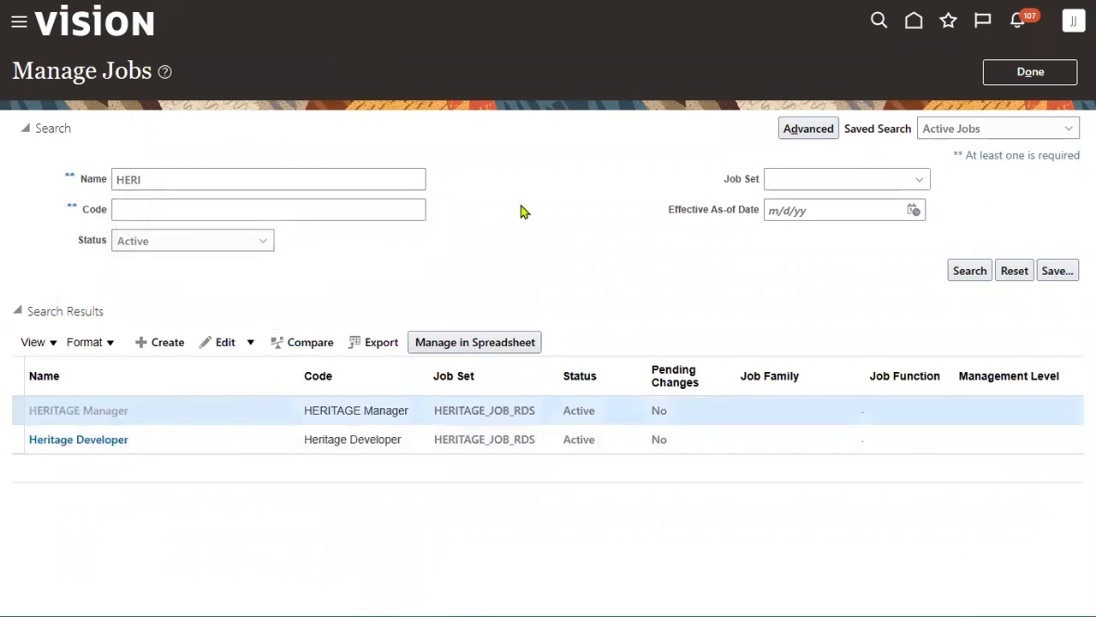
pyautogui.click(949, 238)
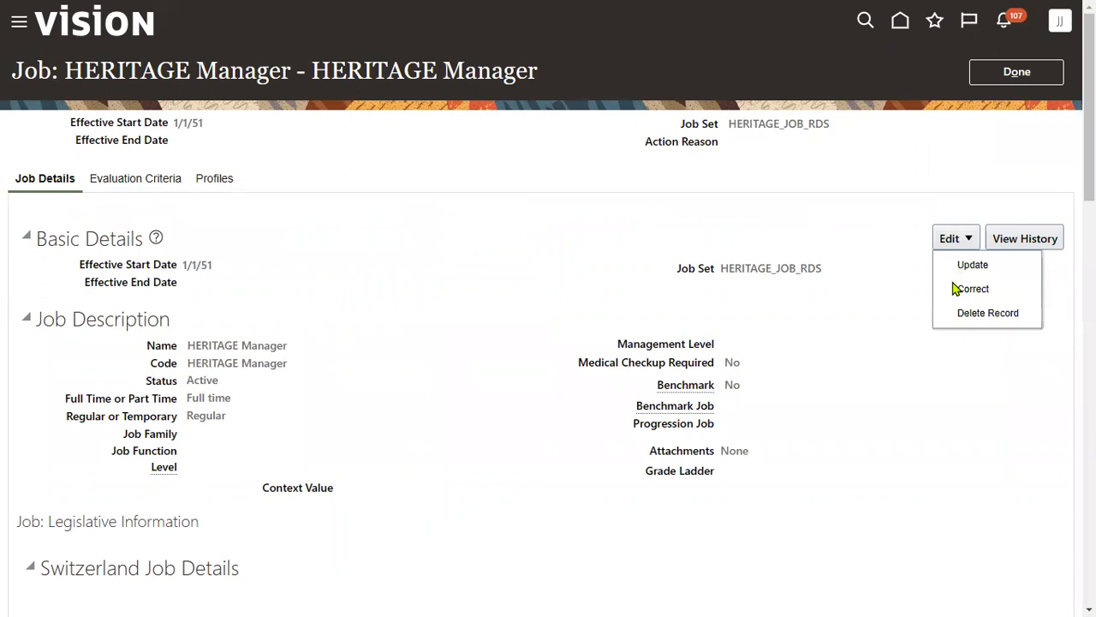
# - Correct the job, adding valid grade rows HERITAGE A and HERITAGE B
pyautogui.click(960, 289)
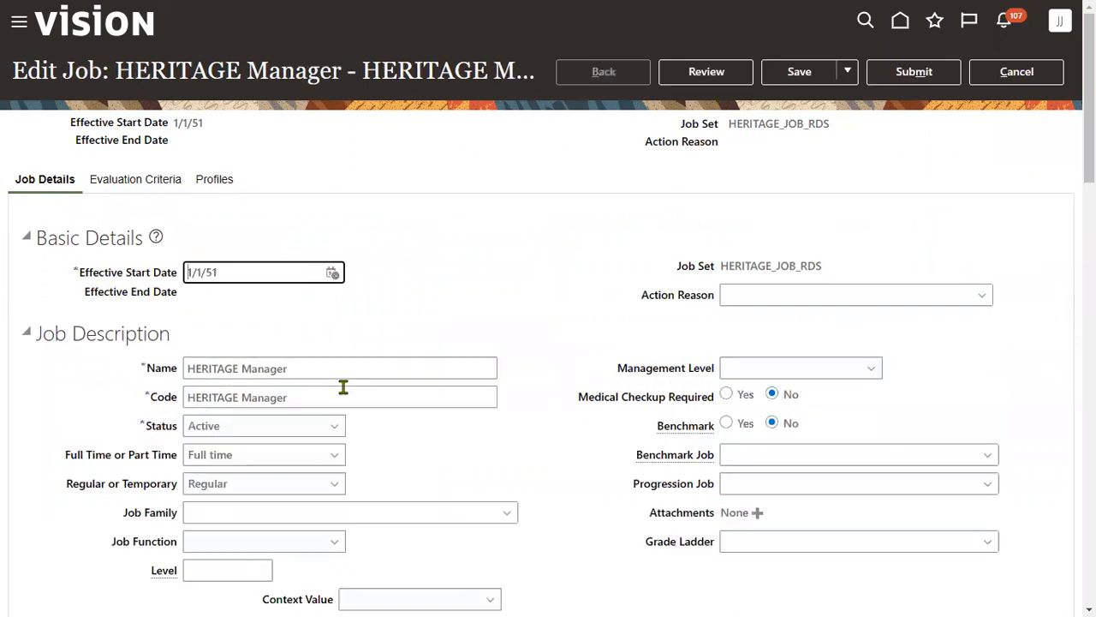
pyautogui.scroll(-5, 343, 394)
pyautogui.scroll(-15, 343, 387)
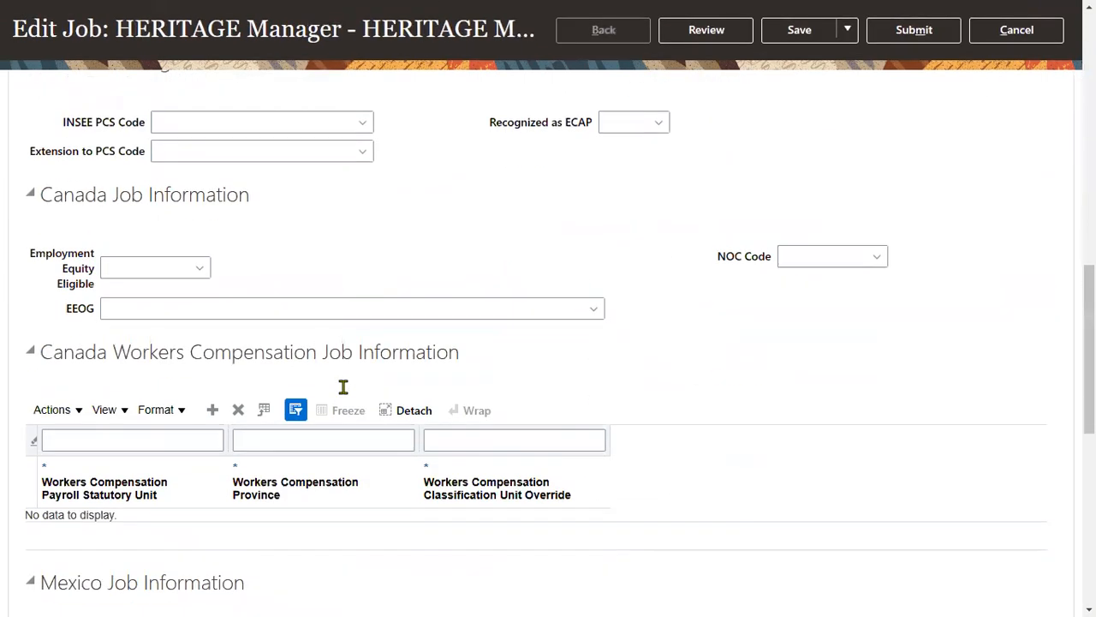
pyautogui.click(127, 528)
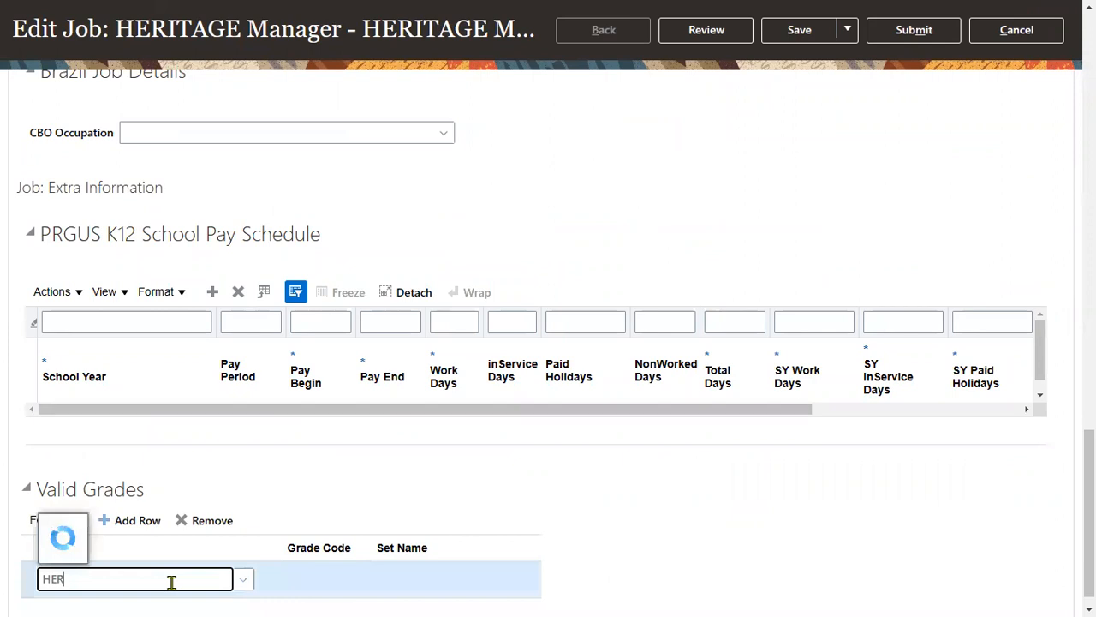
pyautogui.click(152, 505)
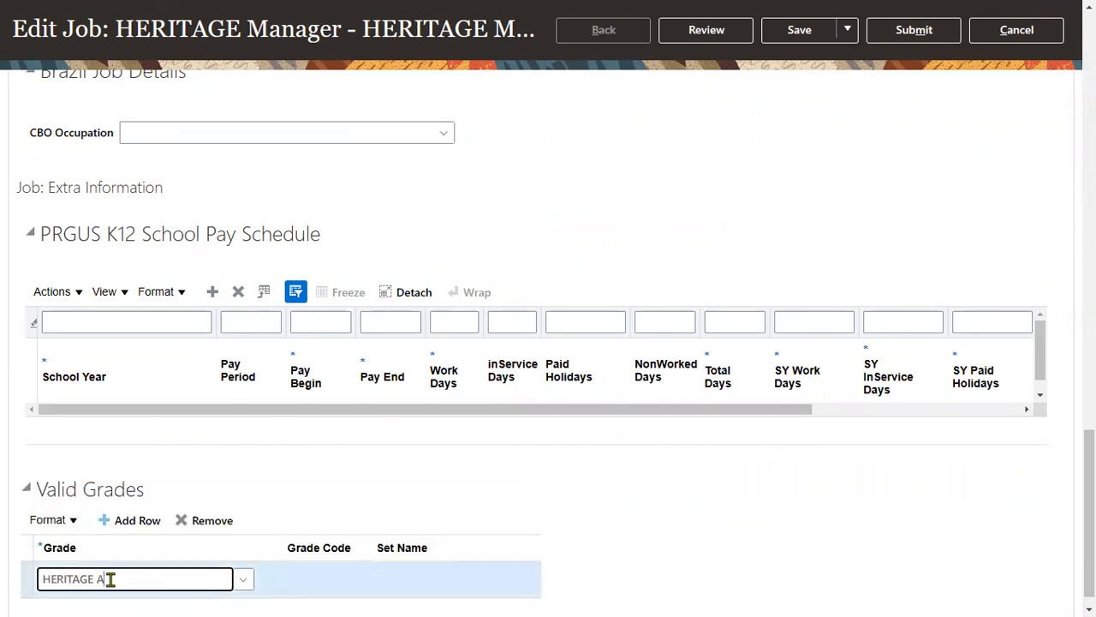
pyautogui.click(149, 522)
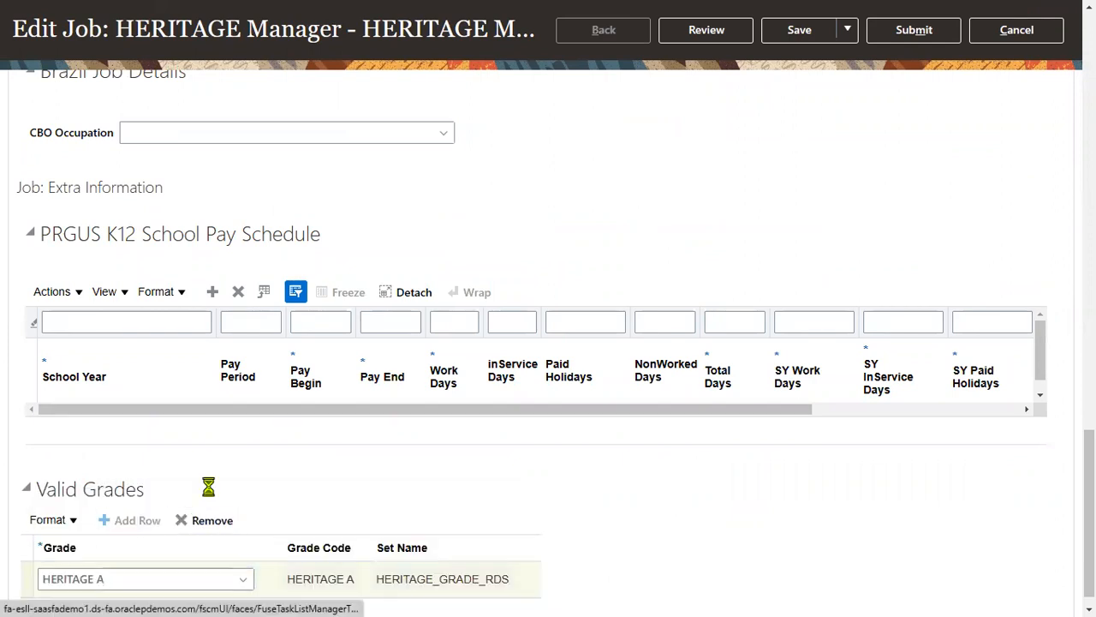
pyautogui.scroll(-1, 207, 499)
pyautogui.click(132, 520)
pyautogui.write('HERITAGE B')
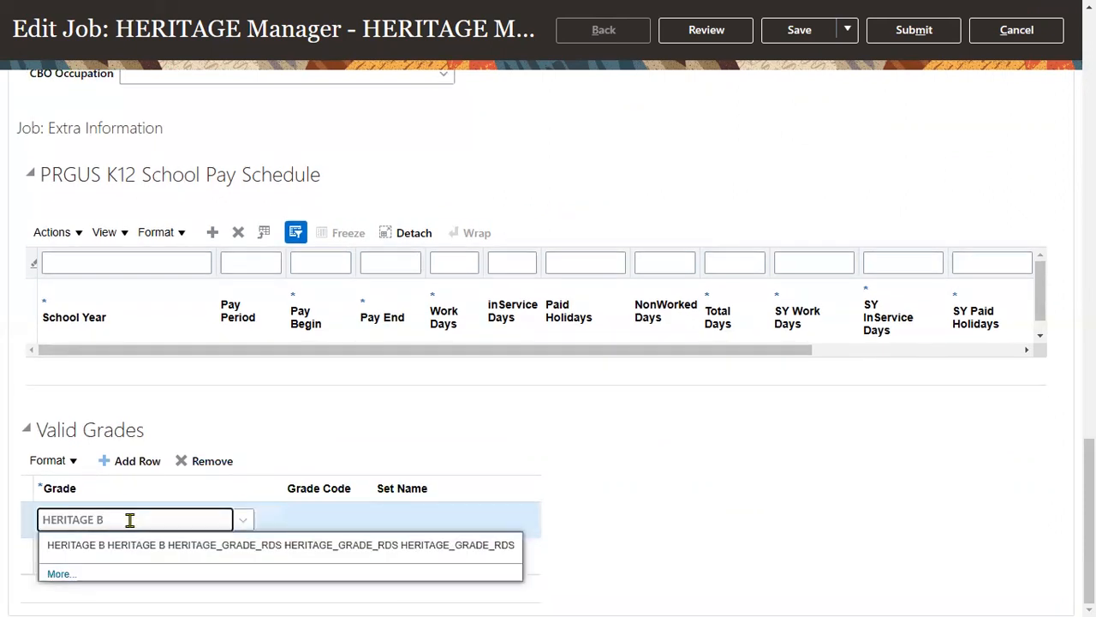
pyautogui.click(302, 548)
# - Submit the HERITAGE Manager job correction and confirm both prompts
pyautogui.scroll(15, 1035, 171)
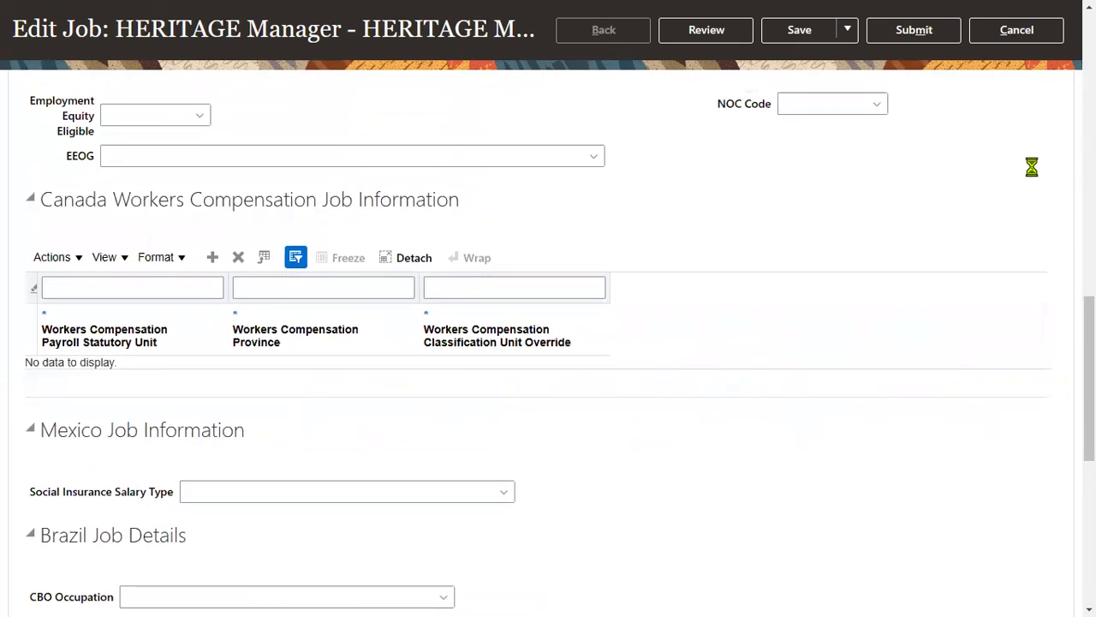
pyautogui.scroll(2, 1034, 175)
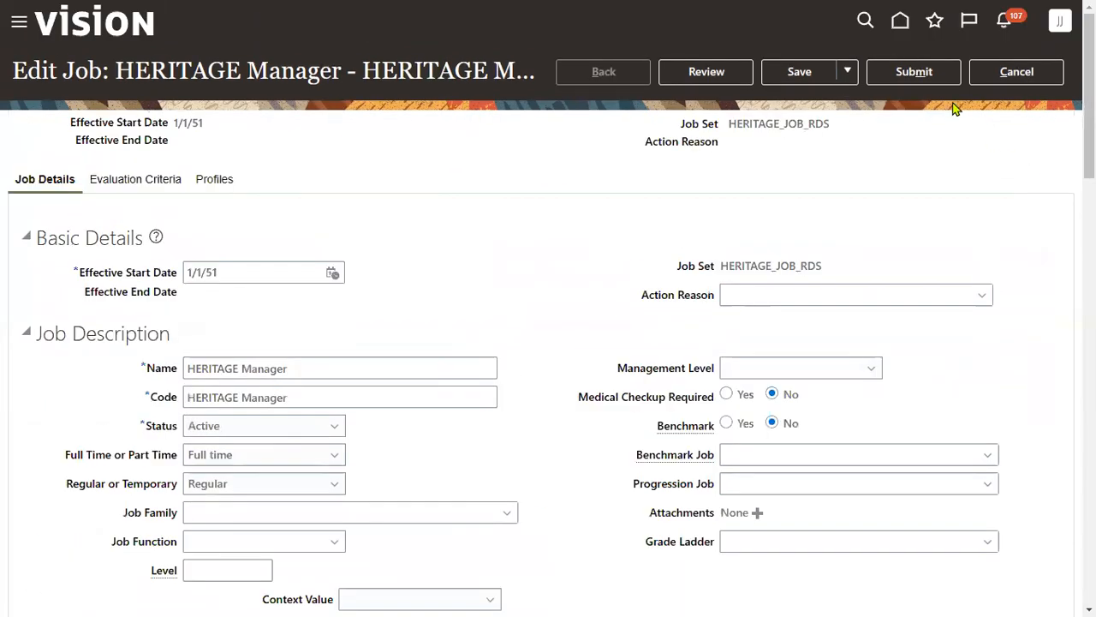
pyautogui.click(942, 75)
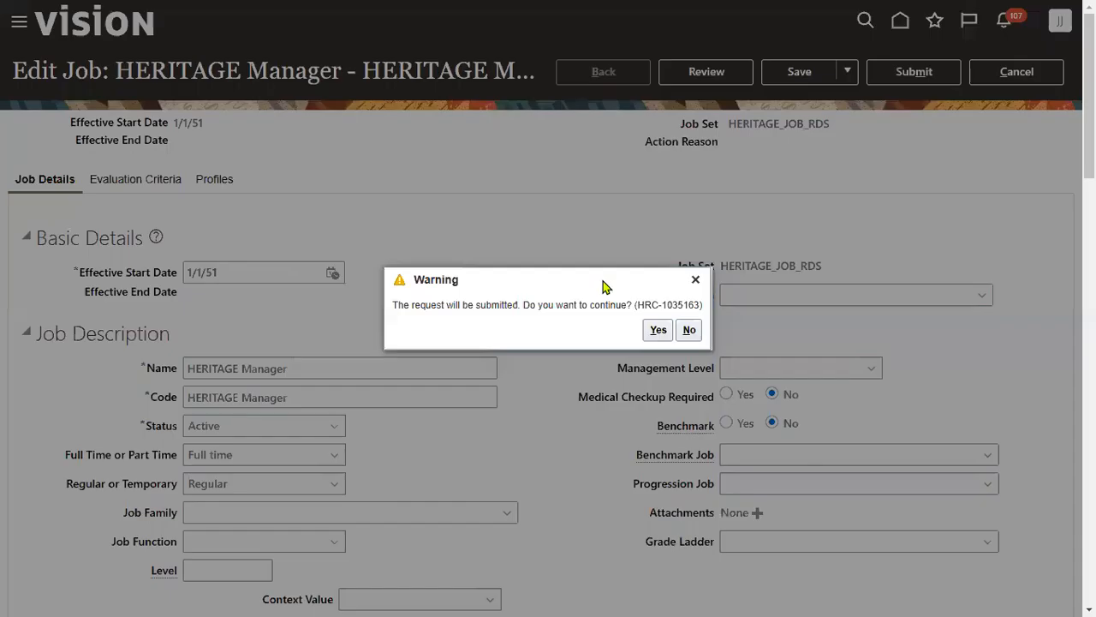
pyautogui.click(658, 330)
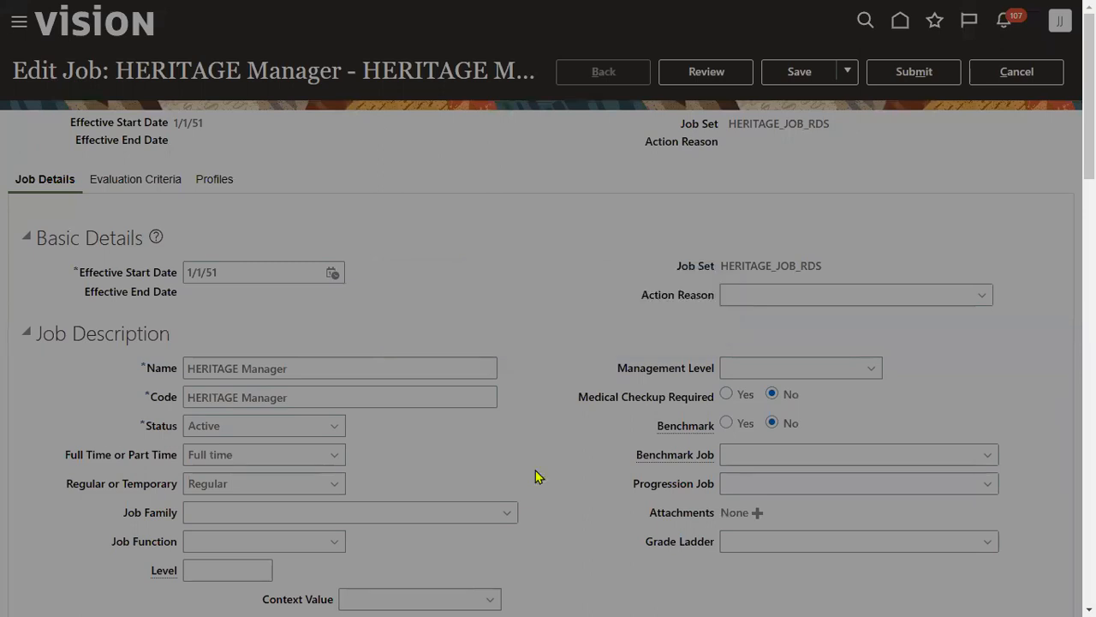
pyautogui.click(590, 331)
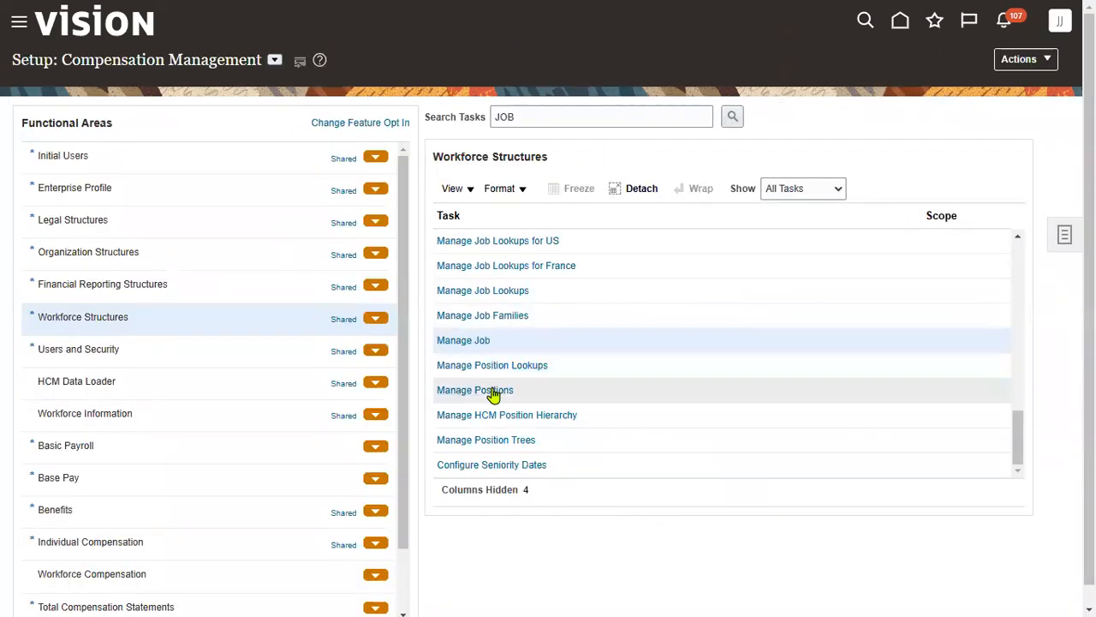
# - Open Manage Positions and enter HERITAGE as the position name to search
pyautogui.click(493, 393)
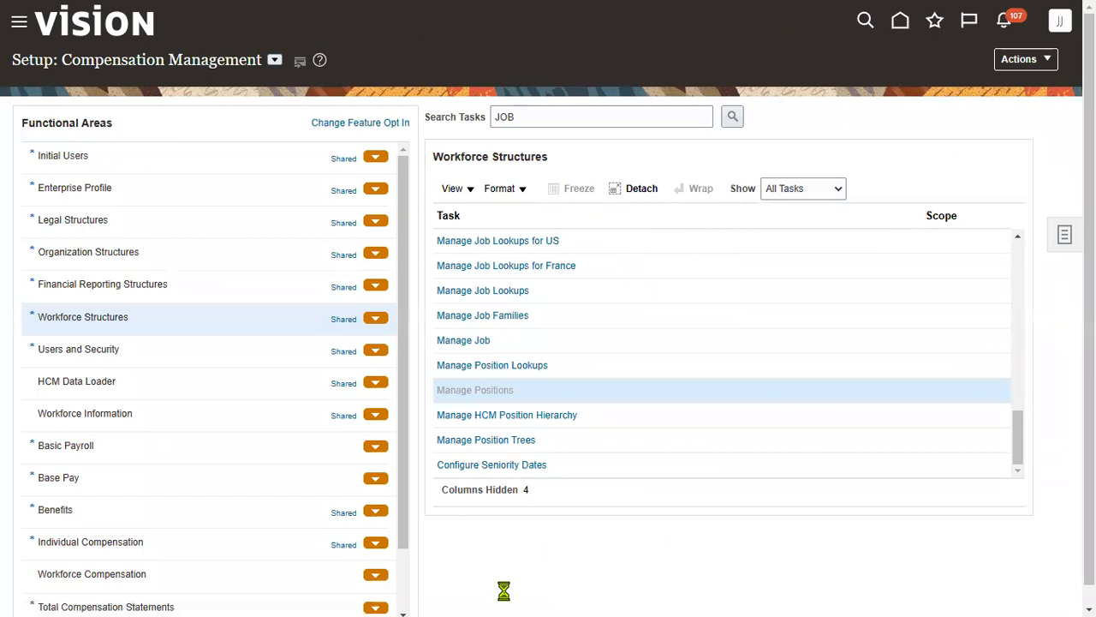
pyautogui.click(272, 180)
pyautogui.write('HERITAGE B')
pyautogui.press('BackSpace')
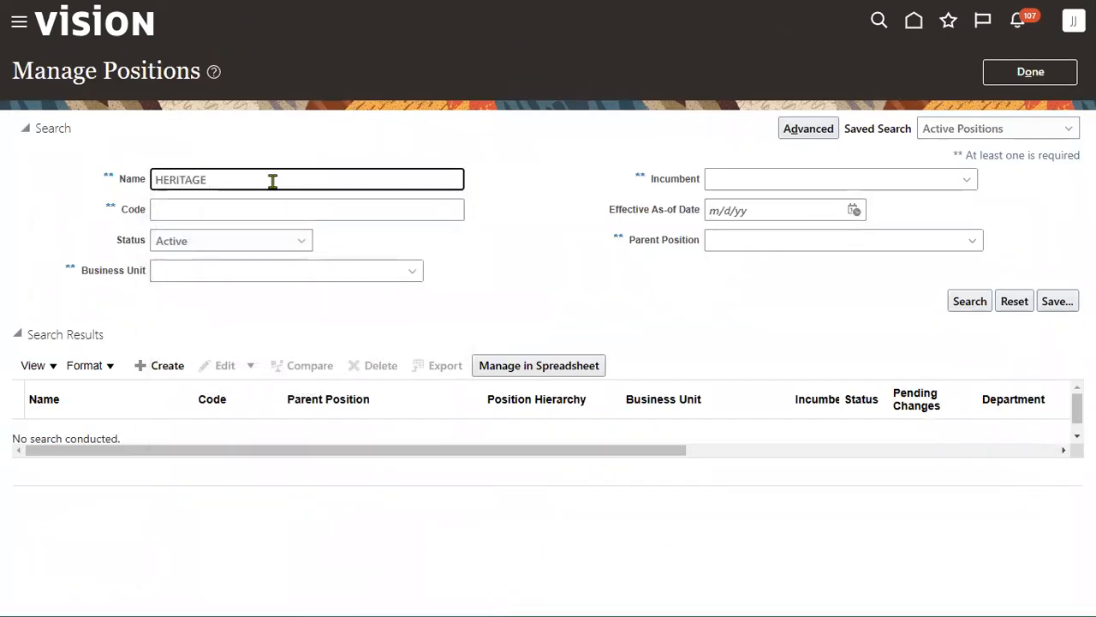
pyautogui.press('BackSpace')
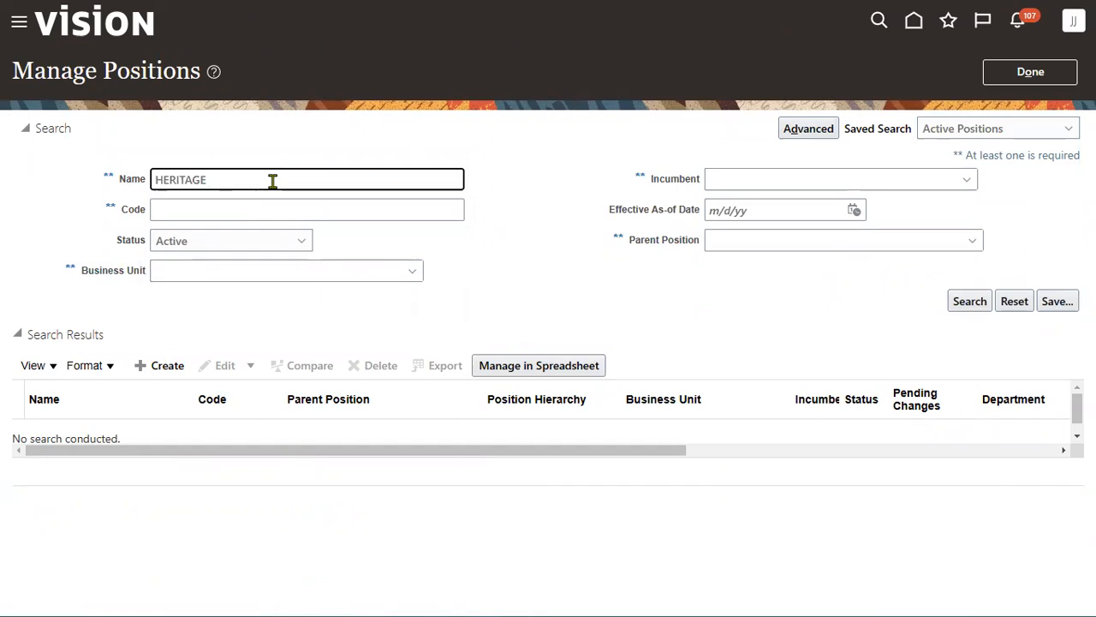
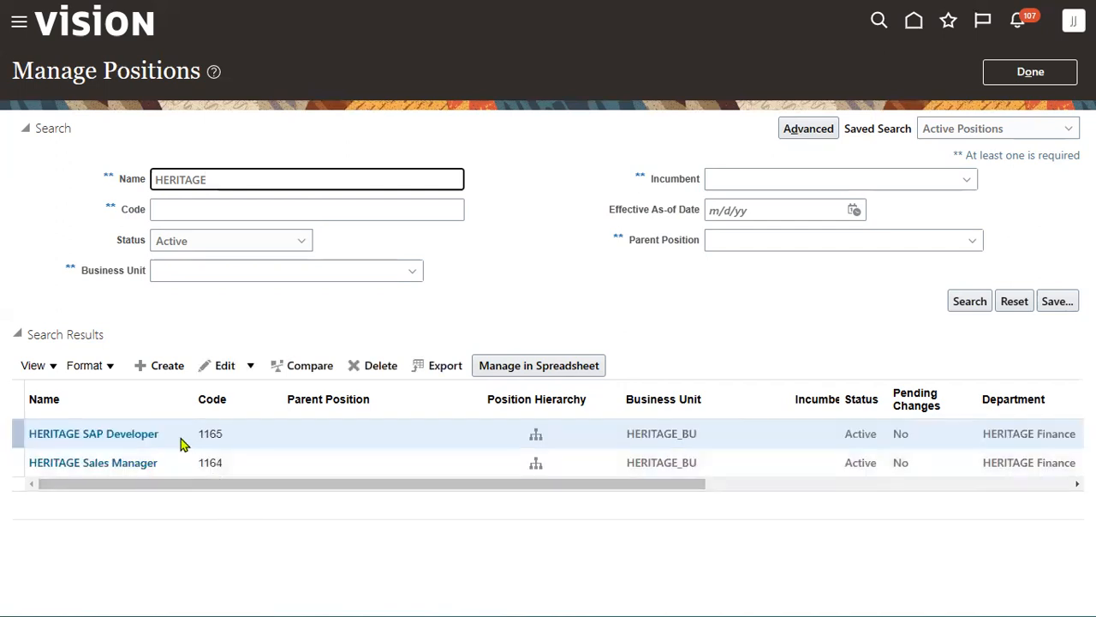
# - Open the HERITAGE Sales Manager position in correction mode and scroll to its Valid Grades section
pyautogui.click(167, 465)
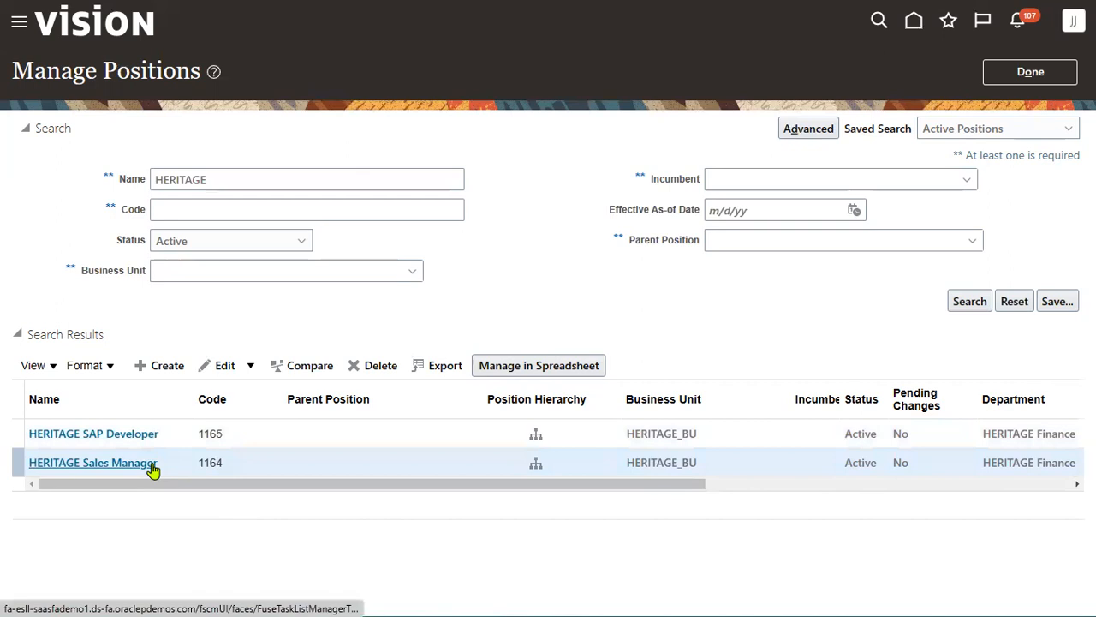
pyautogui.click(153, 466)
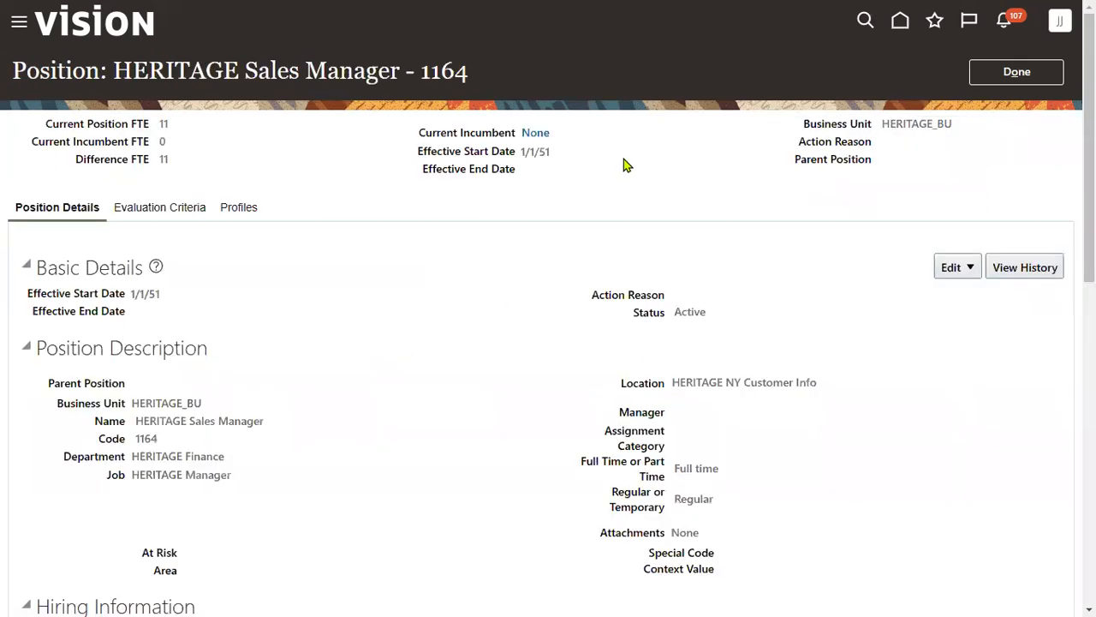
pyautogui.click(966, 267)
pyautogui.click(974, 319)
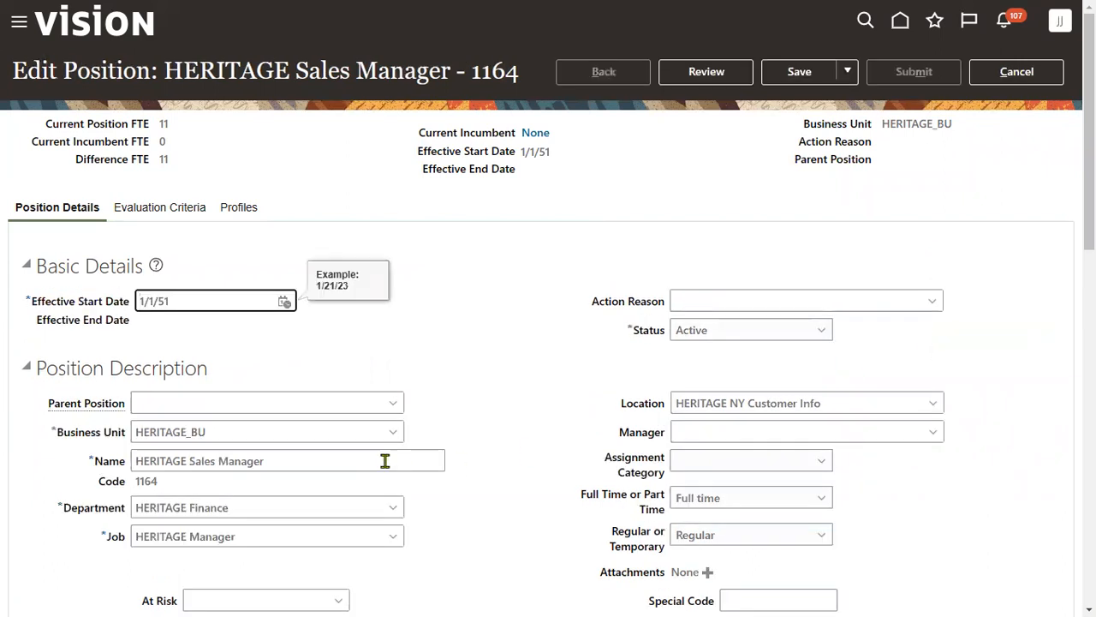
pyautogui.scroll(-5, 384, 463)
pyautogui.scroll(-5, 385, 467)
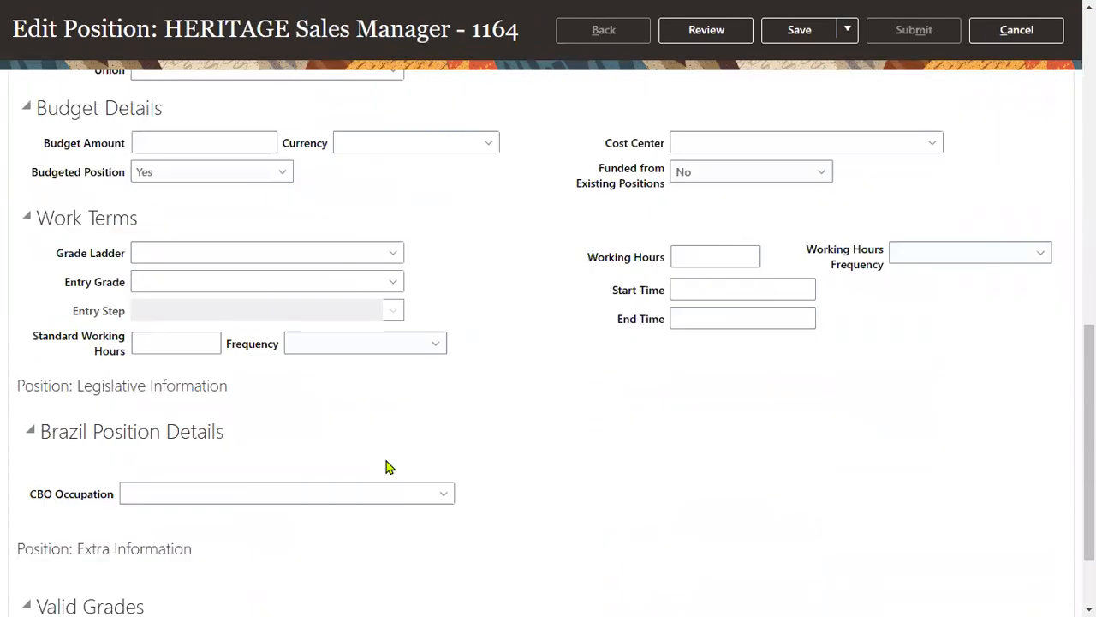
# - Add valid grade rows HERITAGE A and HERITAGE B to the position and review the change
pyautogui.click(71, 520)
pyautogui.click(184, 580)
pyautogui.write('heri')
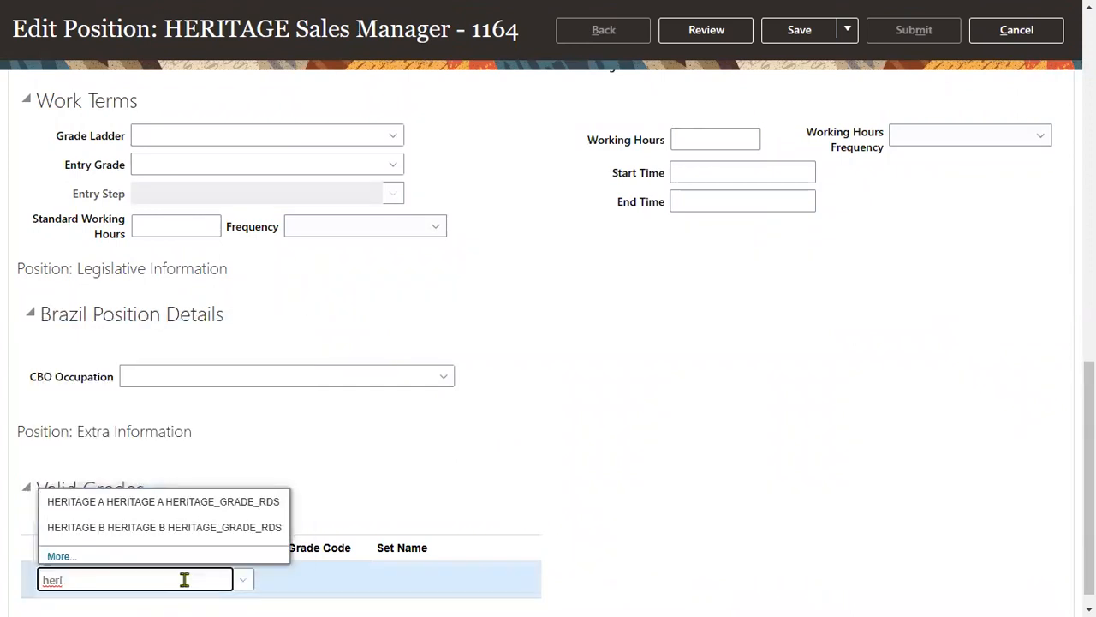
pyautogui.click(197, 505)
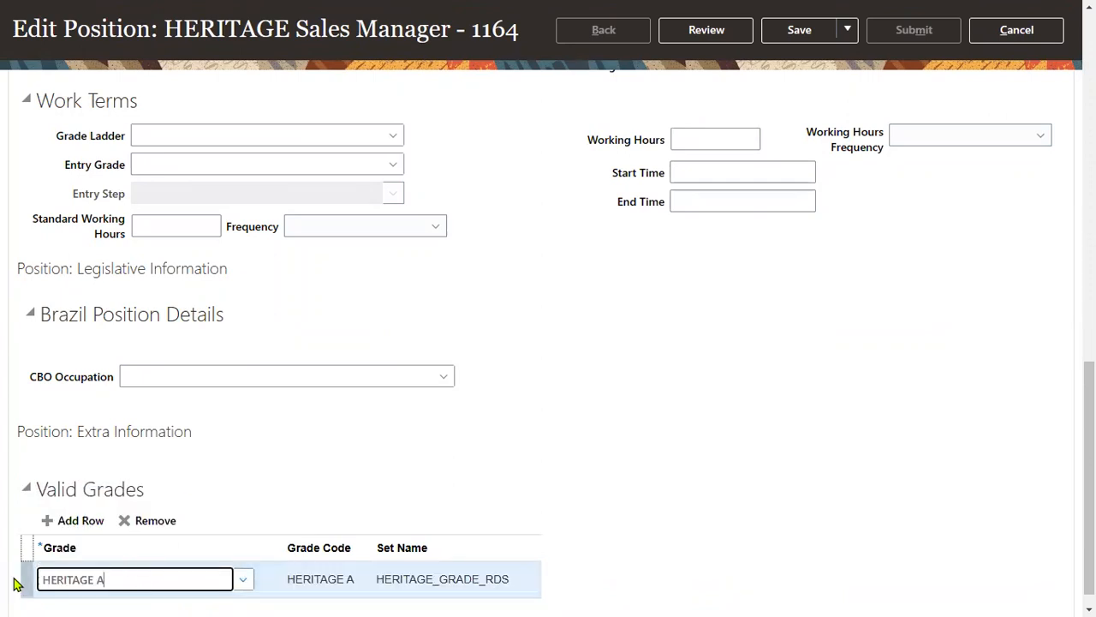
pyautogui.click(85, 521)
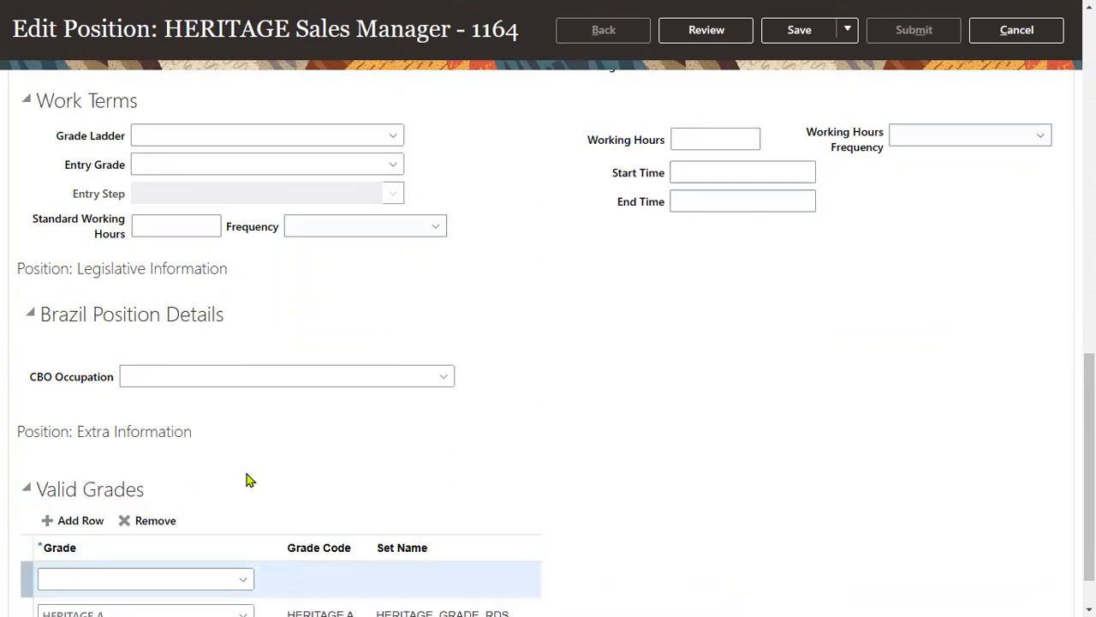
pyautogui.scroll(-1, 246, 479)
pyautogui.click(179, 521)
pyautogui.write('HERITAGE B')
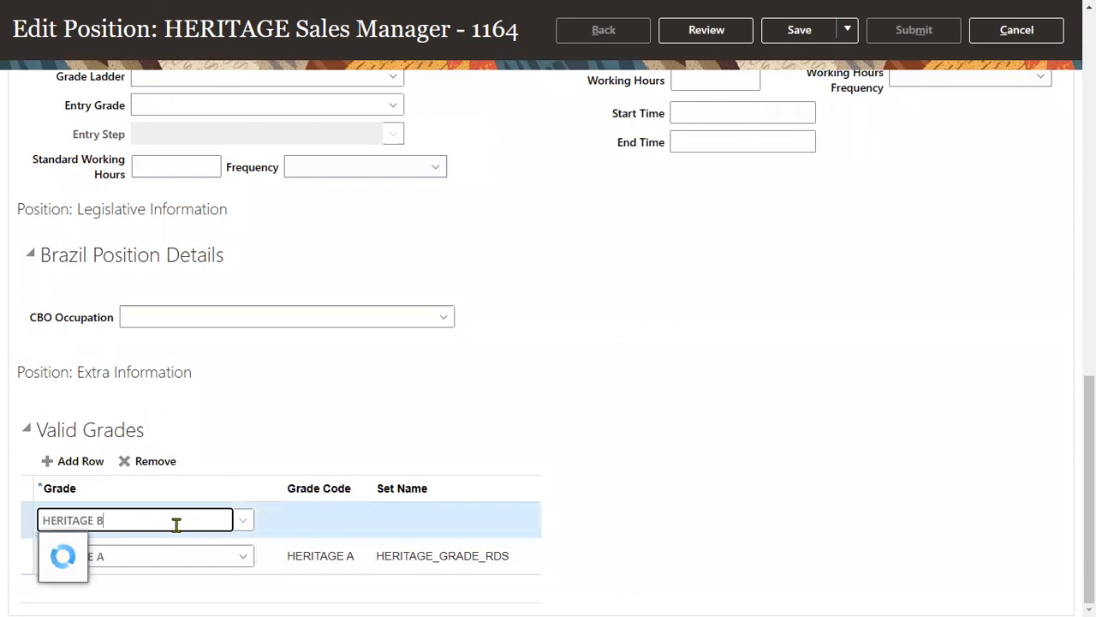
pyautogui.click(248, 543)
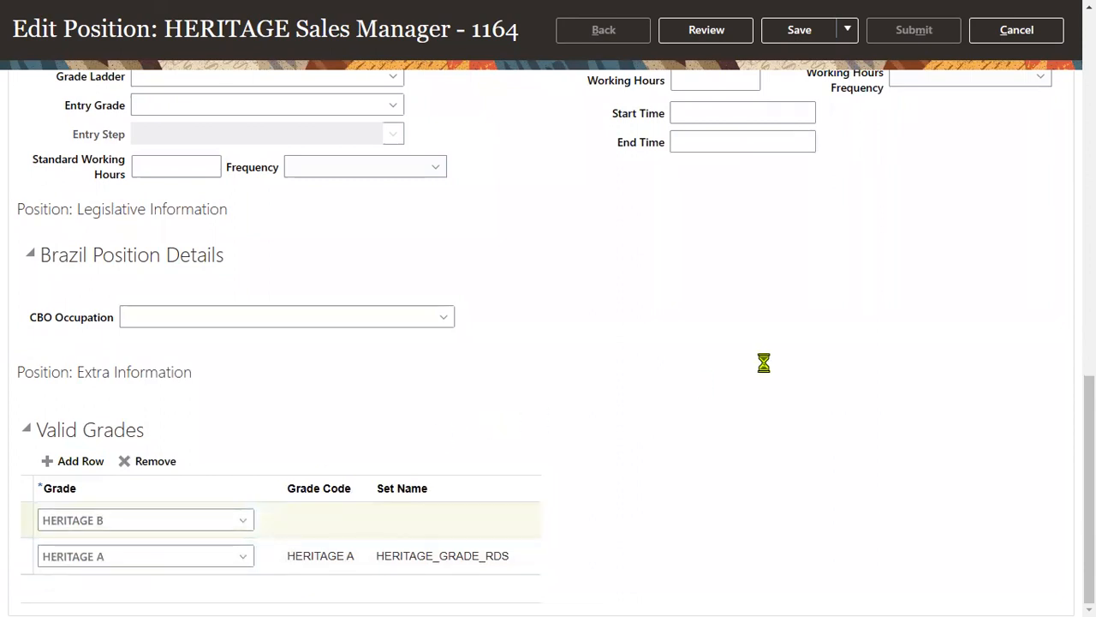
pyautogui.scroll(10, 764, 363)
pyautogui.click(734, 76)
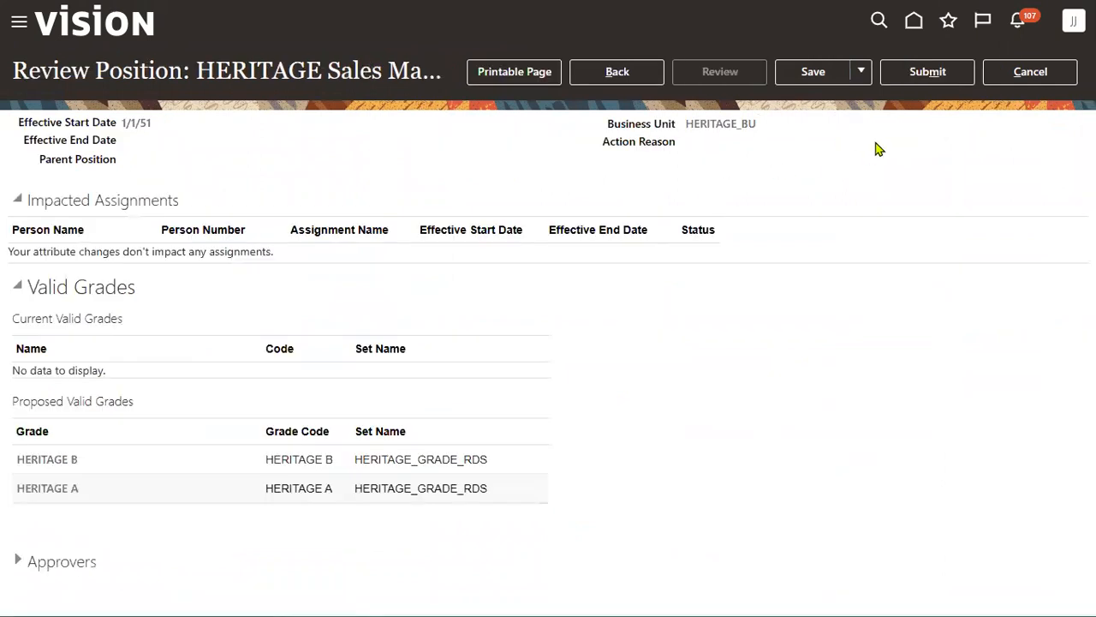
# - Submit the position grade change, confirm both prompts, and return to Compensation Management setup
pyautogui.click(937, 73)
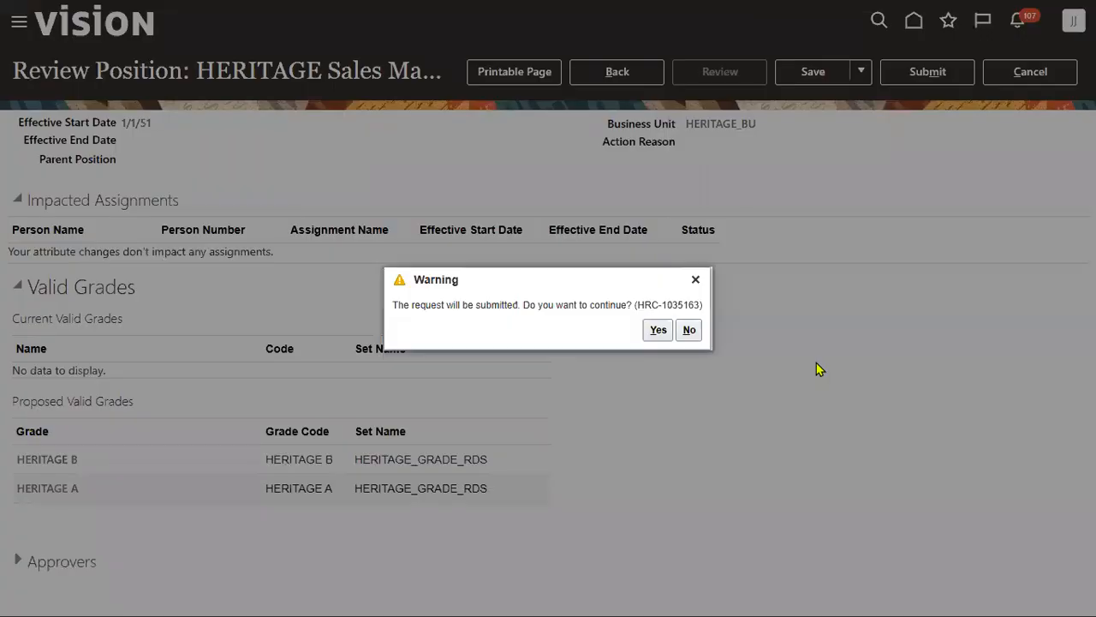
pyautogui.click(658, 330)
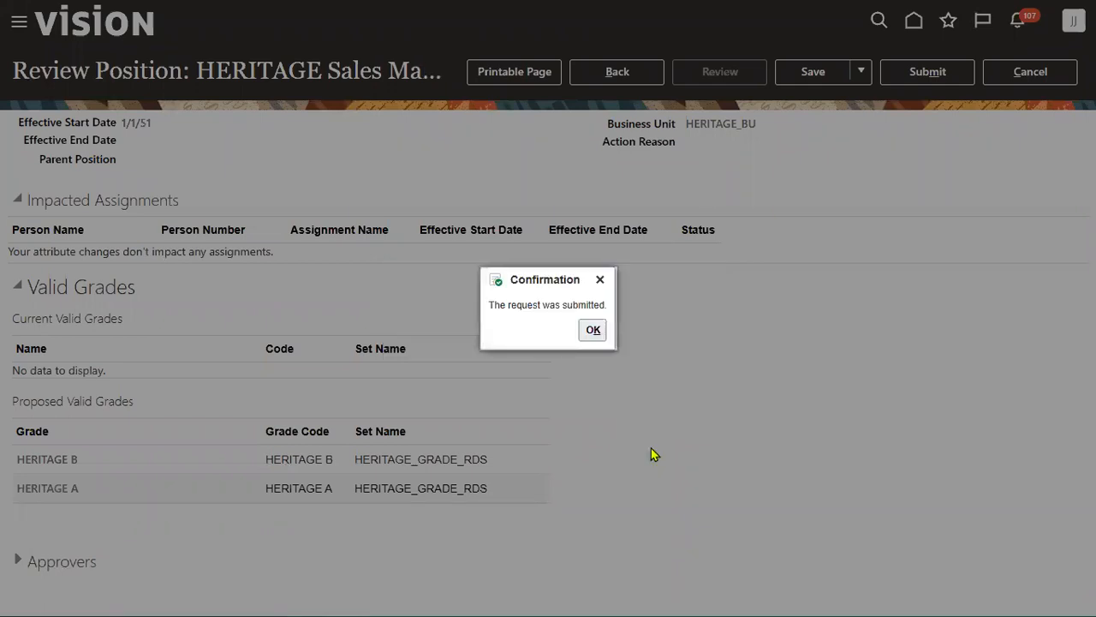
pyautogui.click(591, 330)
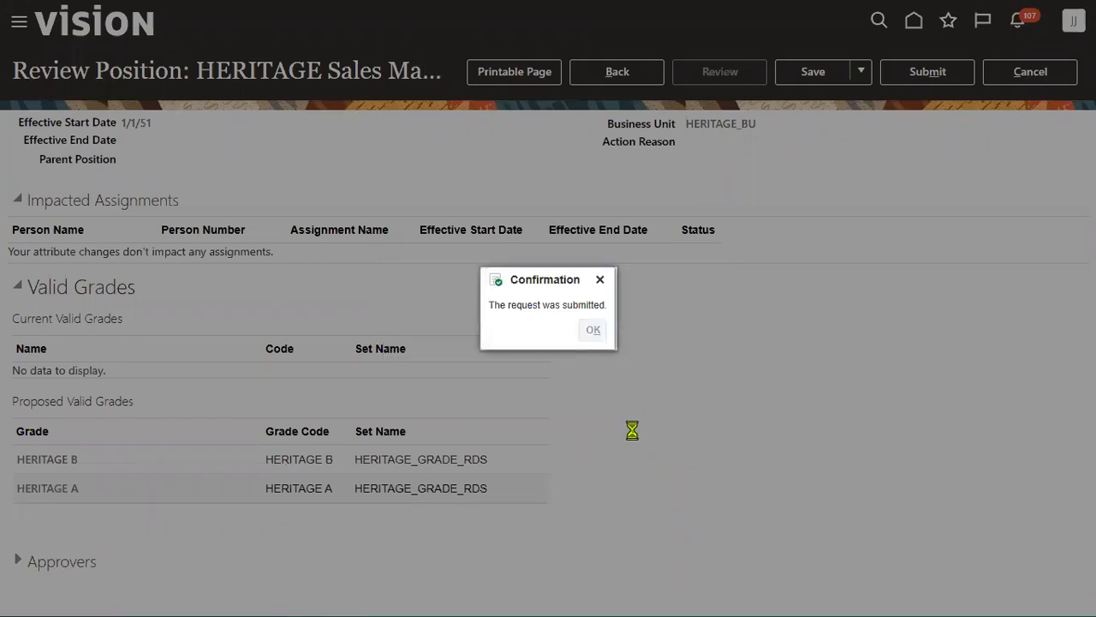
pyautogui.click(1053, 77)
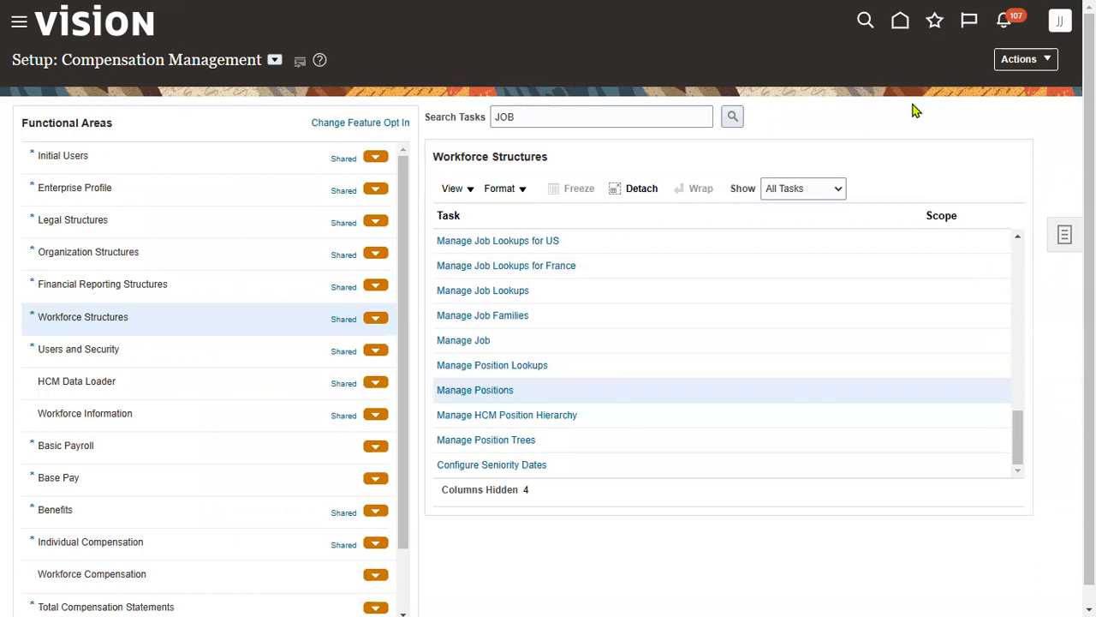
# - Go through My Client Groups to New Person and start Hire an Employee
pyautogui.click(19, 26)
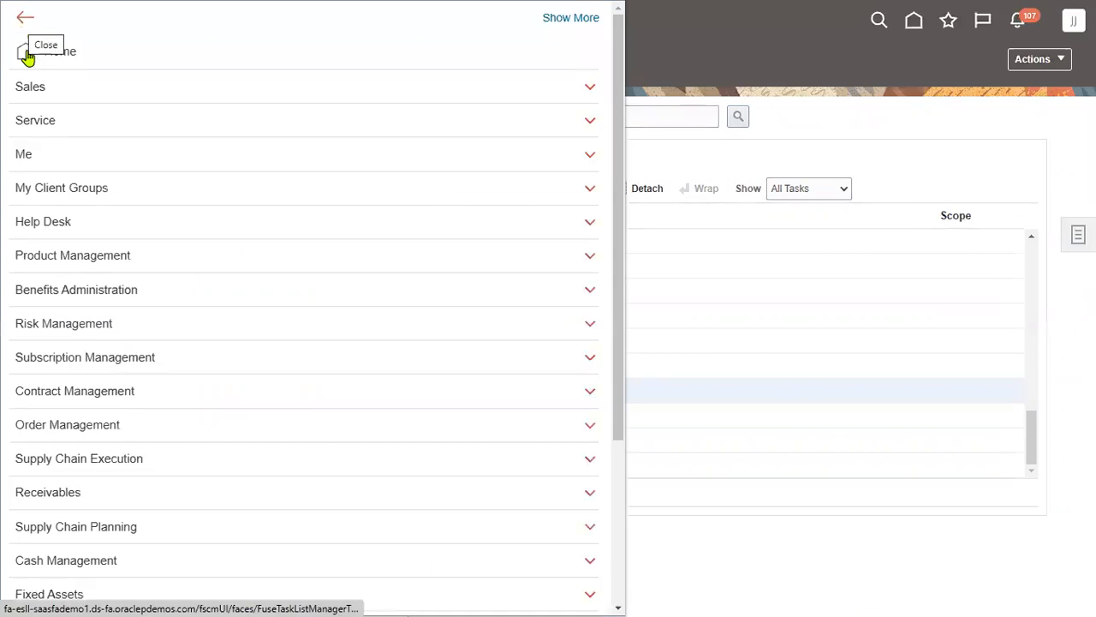
pyautogui.click(92, 185)
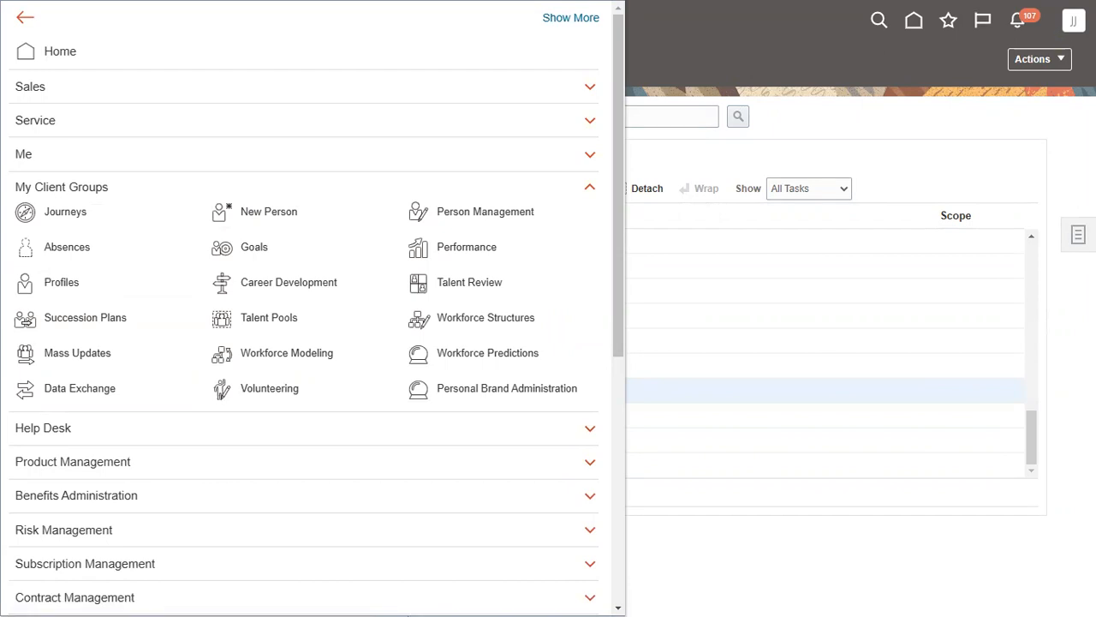
pyautogui.click(283, 220)
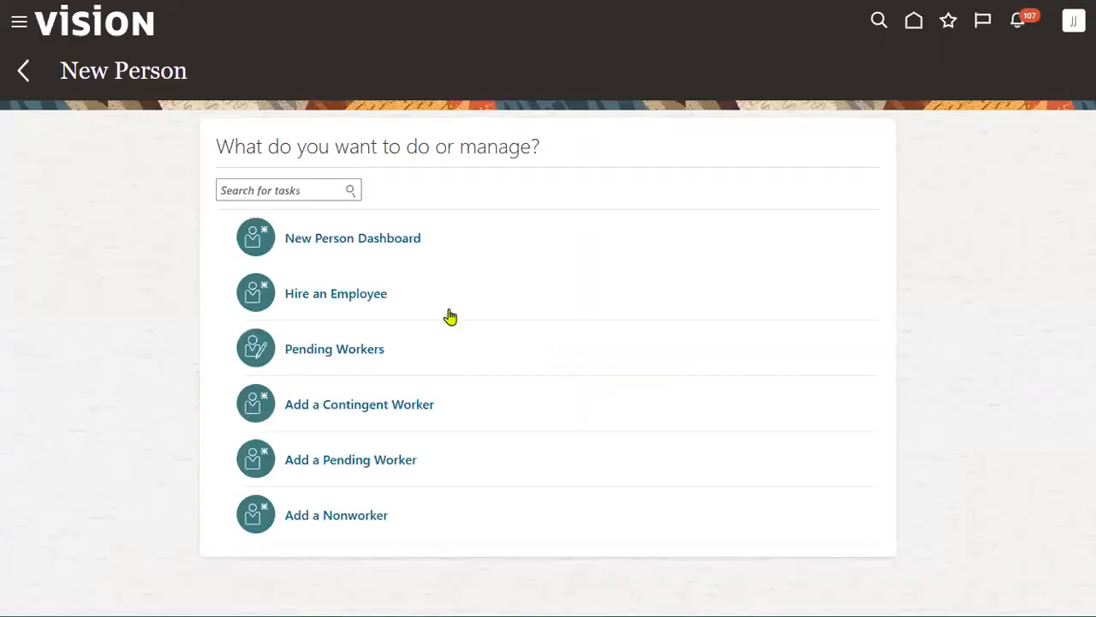
pyautogui.click(335, 299)
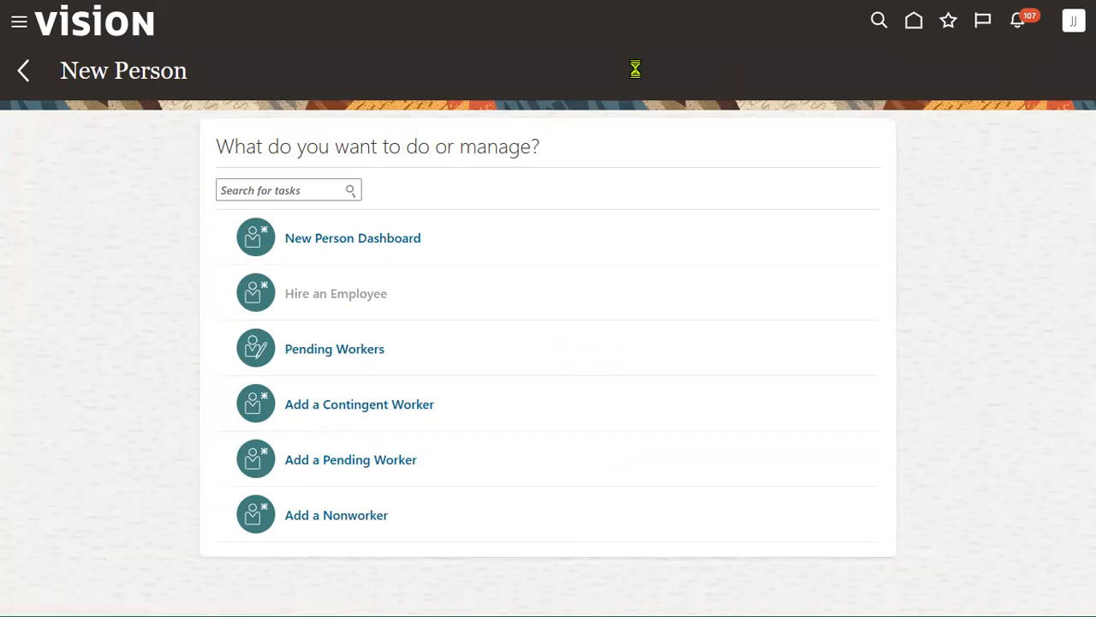
# - Switch to the training workbook's first sheet and find the Legal Entity note in Q10
pyautogui.hotkey('alt', 'Tab')
pyautogui.hotkey('alt', 'Tab')
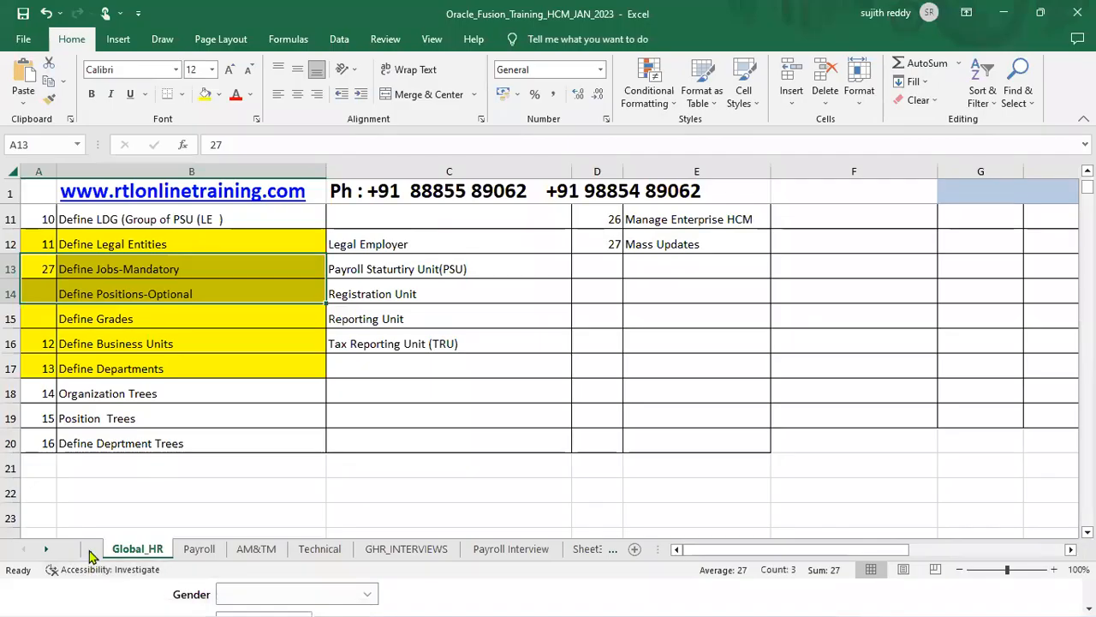
pyautogui.click(90, 549)
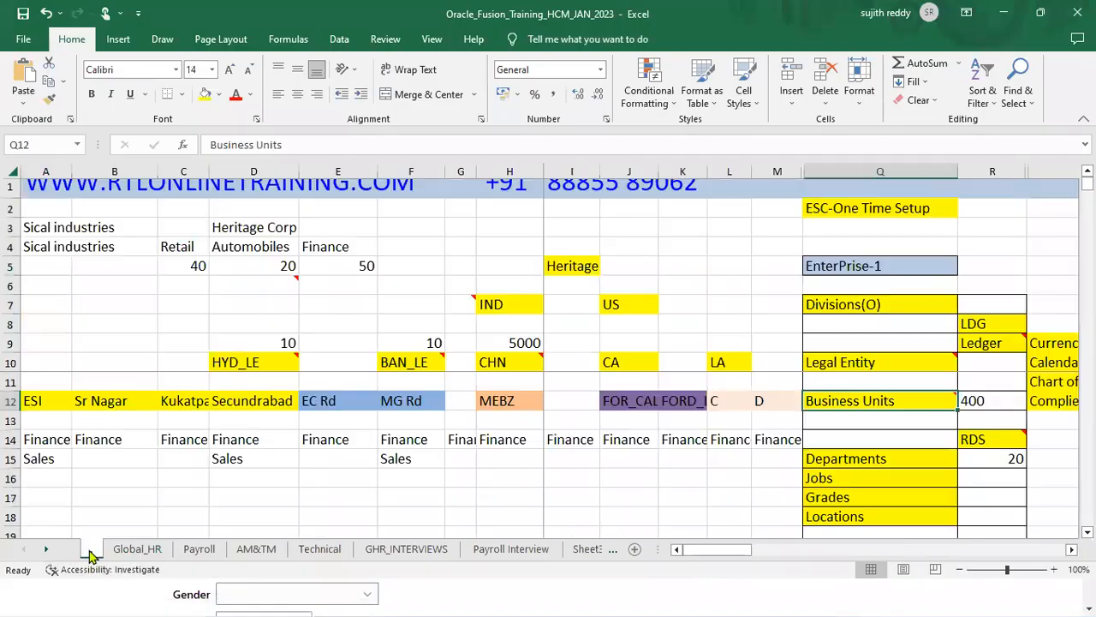
pyautogui.click(894, 362)
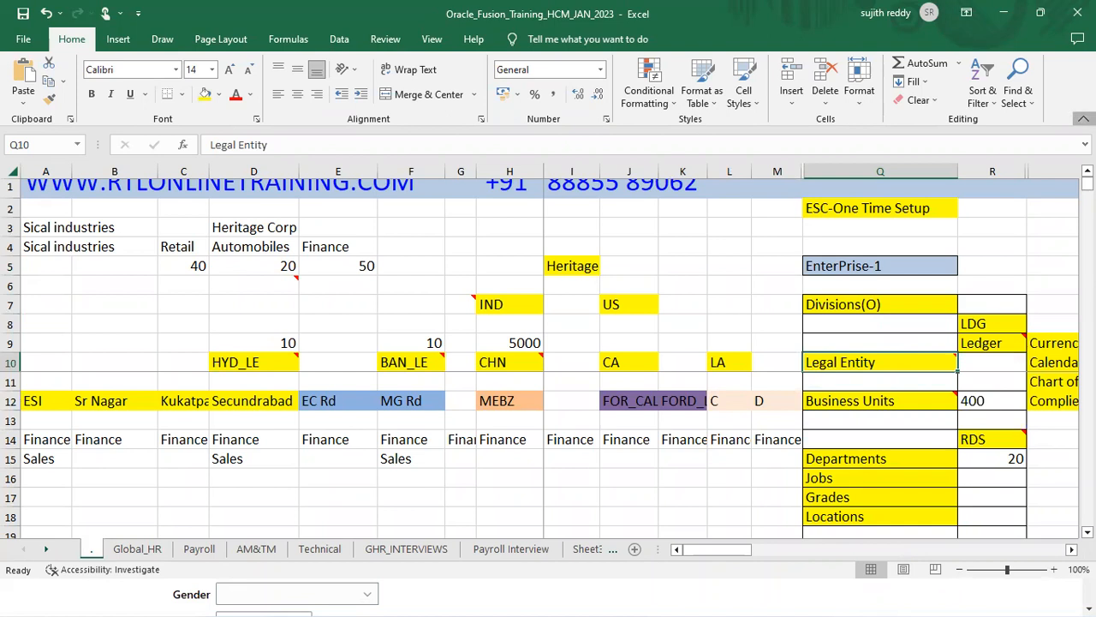
pyautogui.click(1083, 119)
# - Review the EnterPrise-1, LDG, Ledger and Divisions setup cells, then return to the Hire form
pyautogui.moveTo(831, 288)
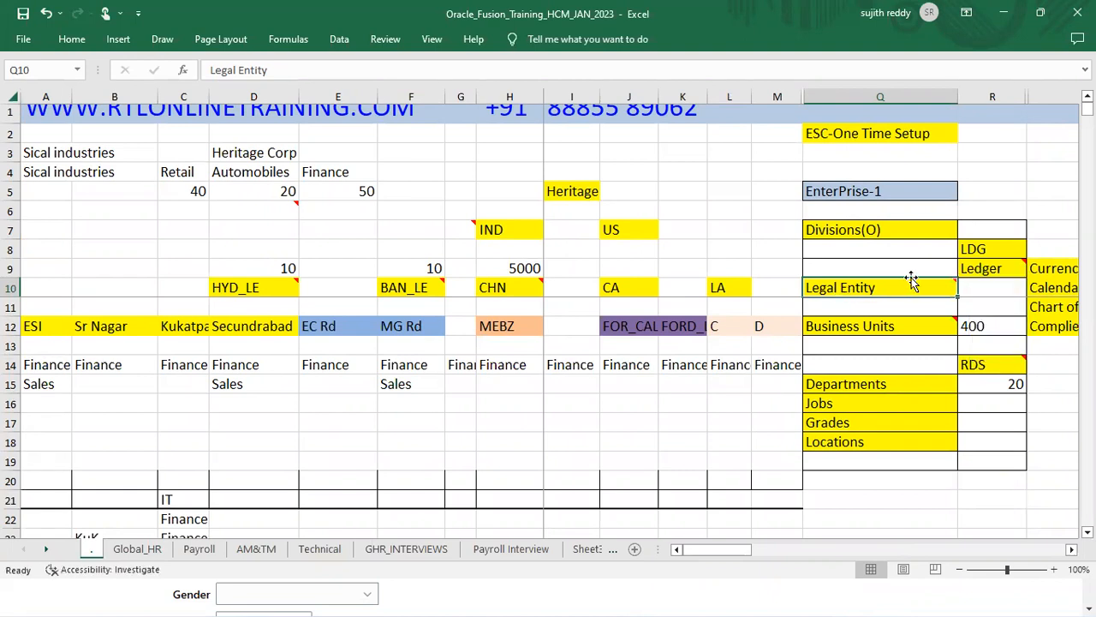
pyautogui.moveTo(911, 278)
pyautogui.moveTo(1004, 268); pyautogui.dragTo(992, 243)
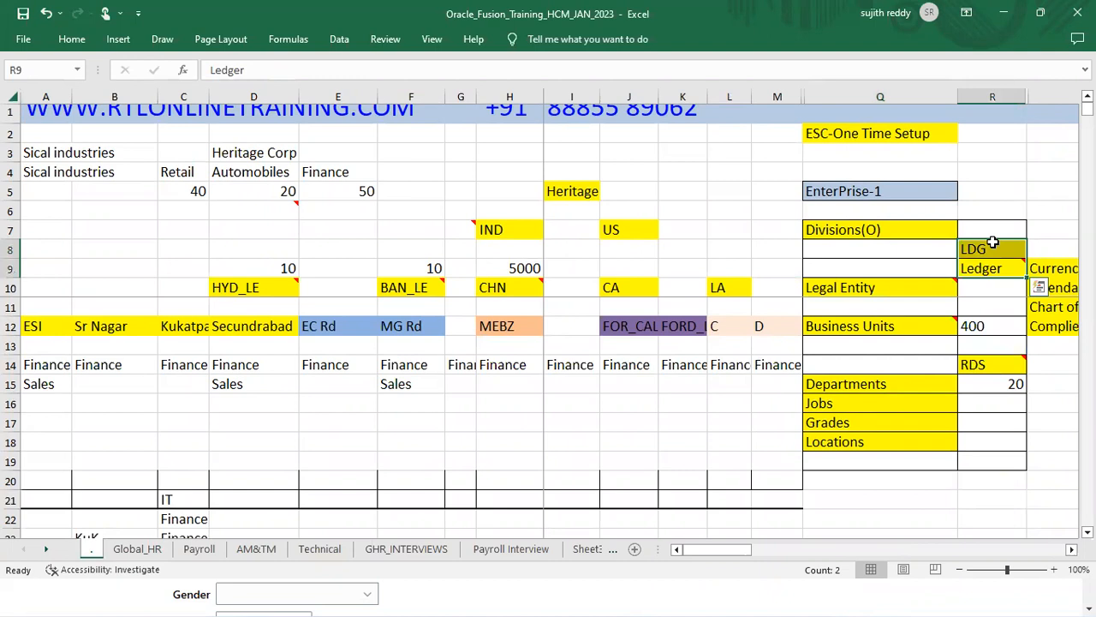
pyautogui.click(913, 226)
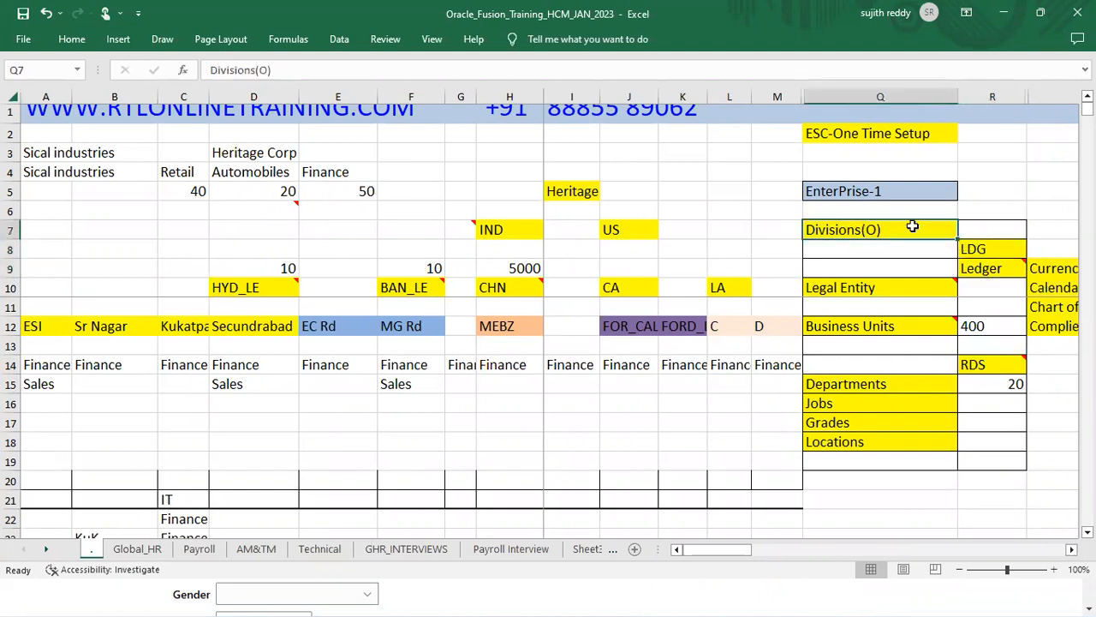
pyautogui.moveTo(911, 236); pyautogui.dragTo(1046, 447)
pyautogui.click(849, 191)
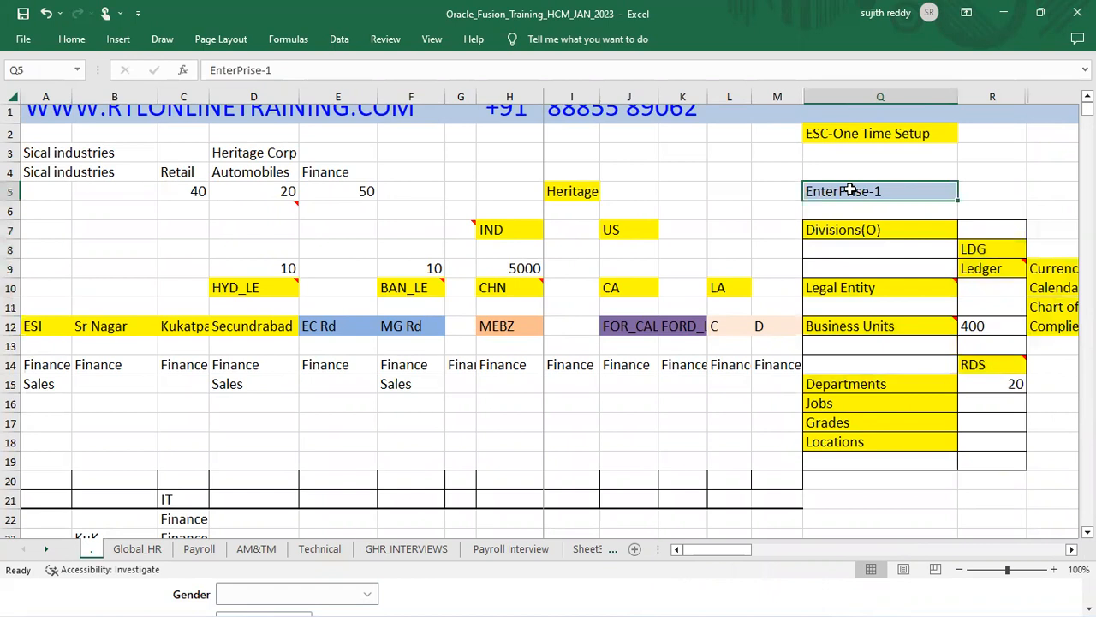
pyautogui.moveTo(915, 186); pyautogui.dragTo(918, 226)
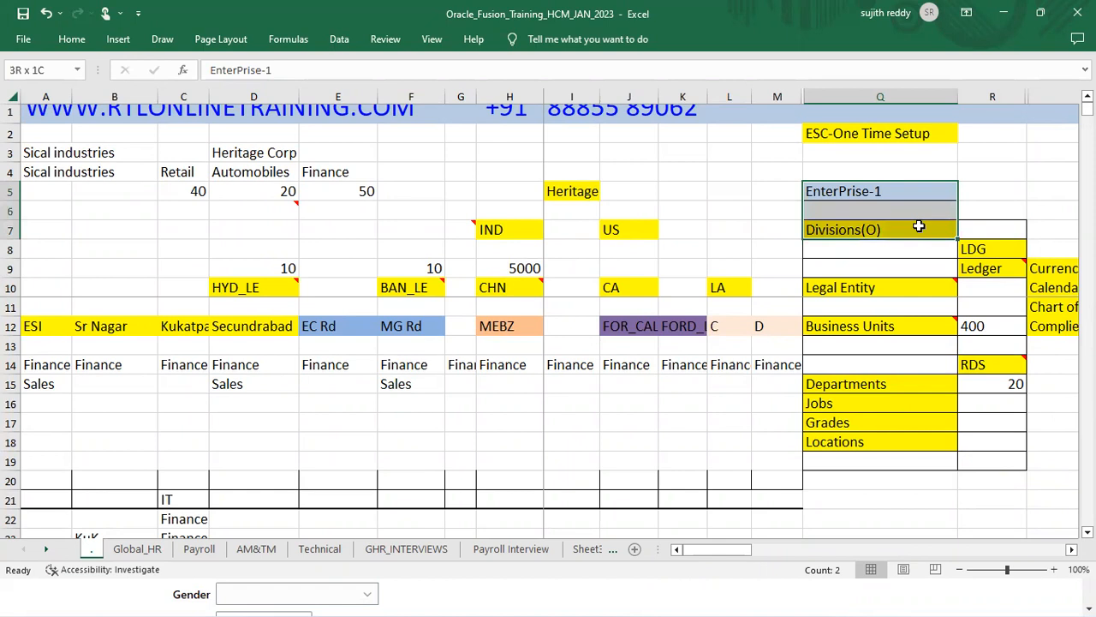
pyautogui.click(892, 290)
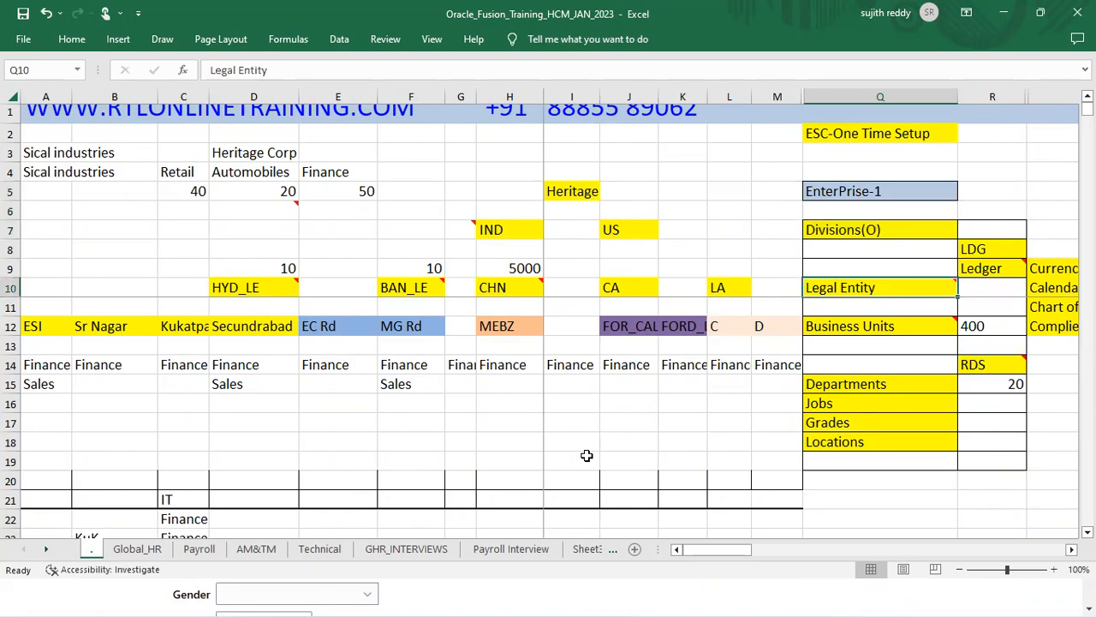
pyautogui.hotkey('alt', 'Tab')
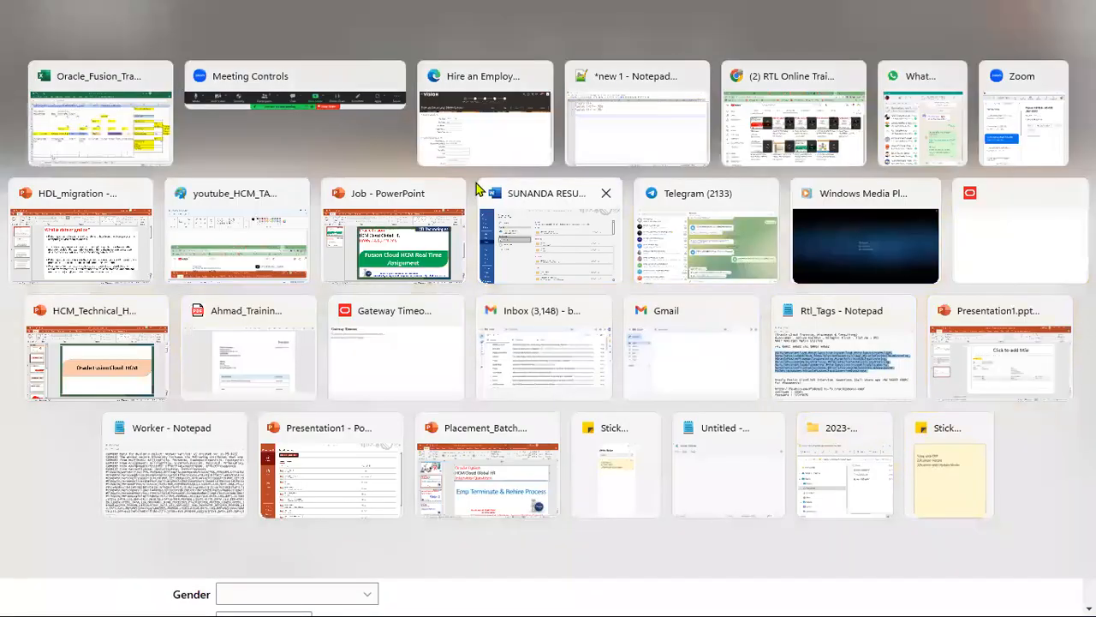
pyautogui.click(478, 150)
# - Set hire reason to Hire to fill vacant position and legal employer to Heritage NY LE
pyautogui.moveTo(132, 311); pyautogui.dragTo(212, 317)
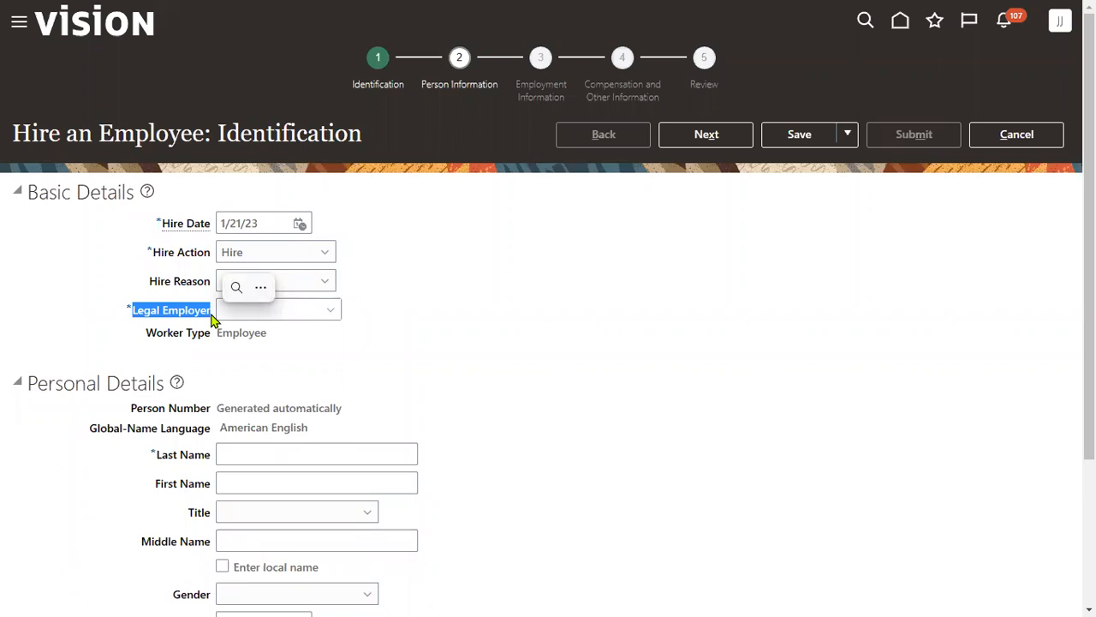
pyautogui.click(309, 281)
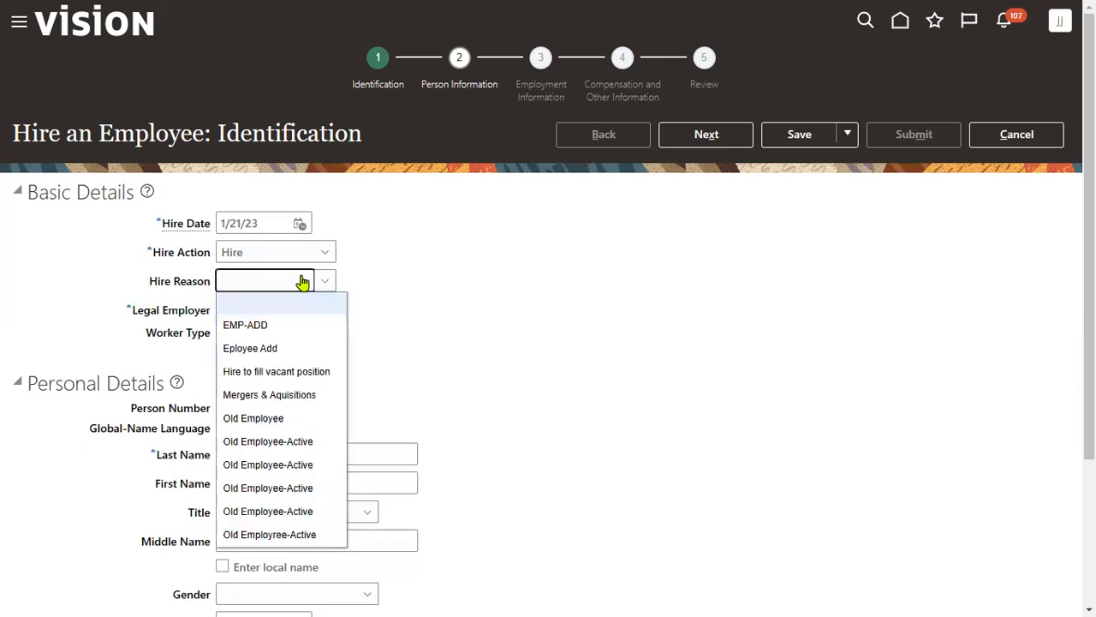
pyautogui.click(282, 374)
pyautogui.click(276, 306)
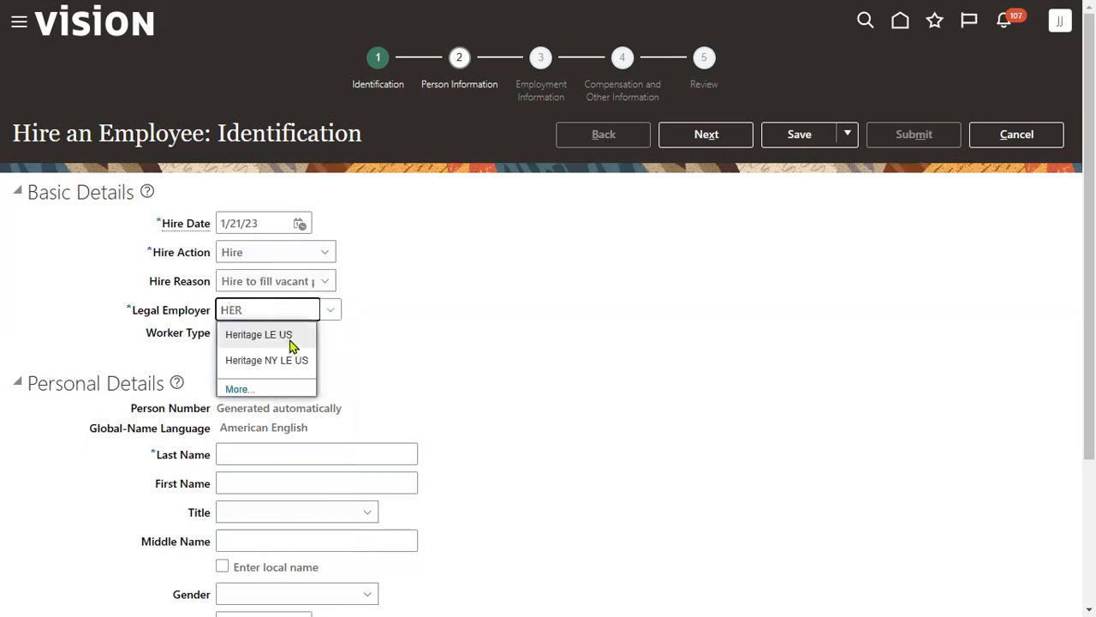
pyautogui.click(294, 363)
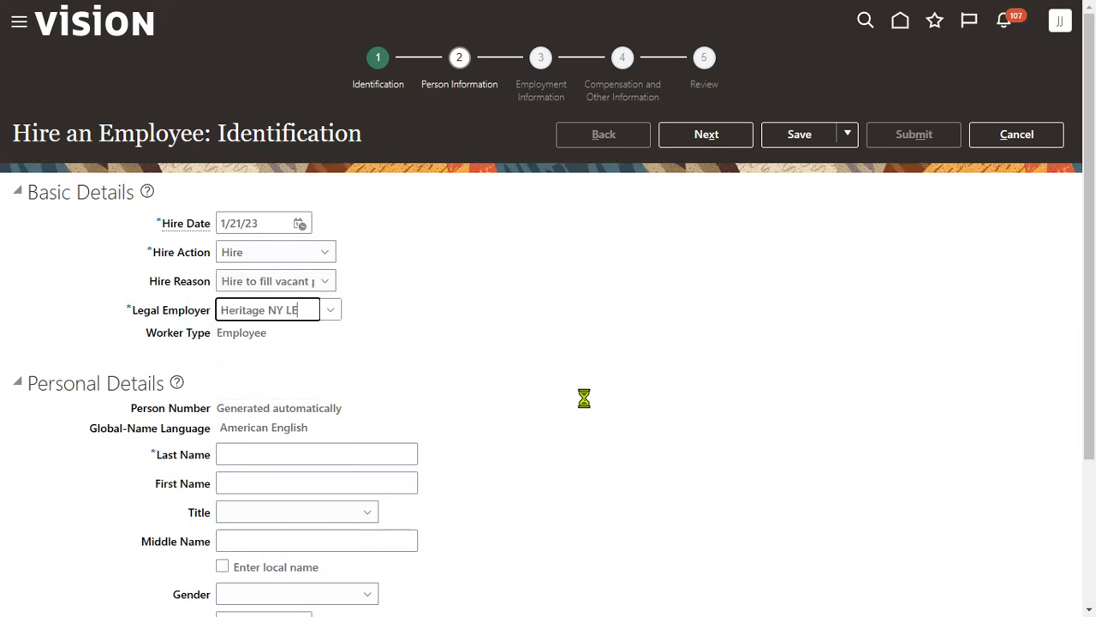
# - Enter the hire's last and first name, correcting a typo in the last name
pyautogui.scroll(-2, 348, 289)
pyautogui.click(309, 269)
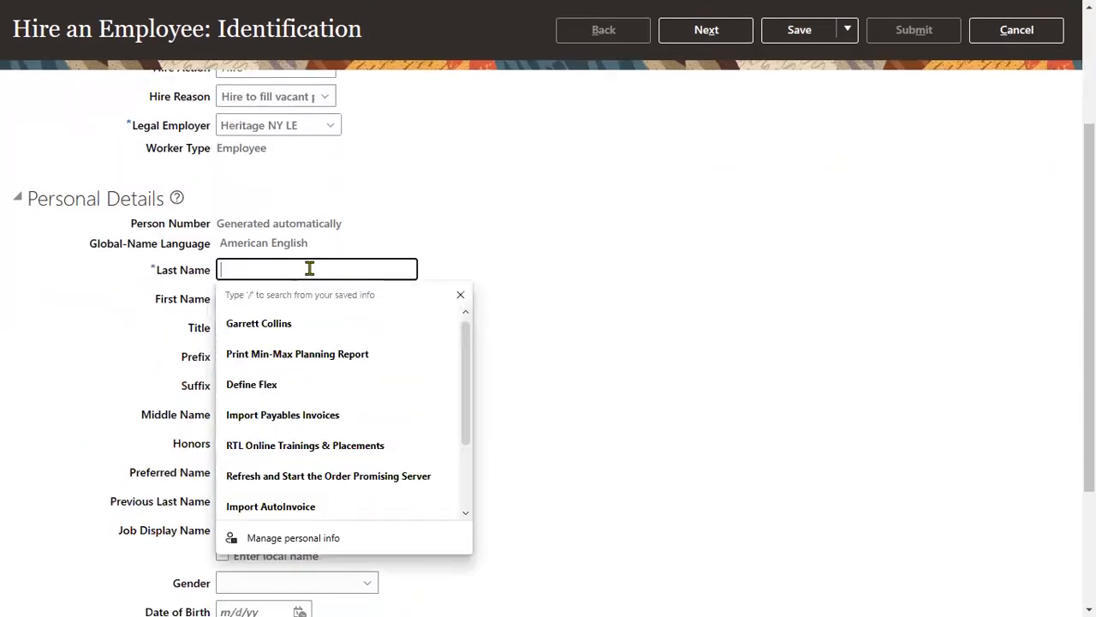
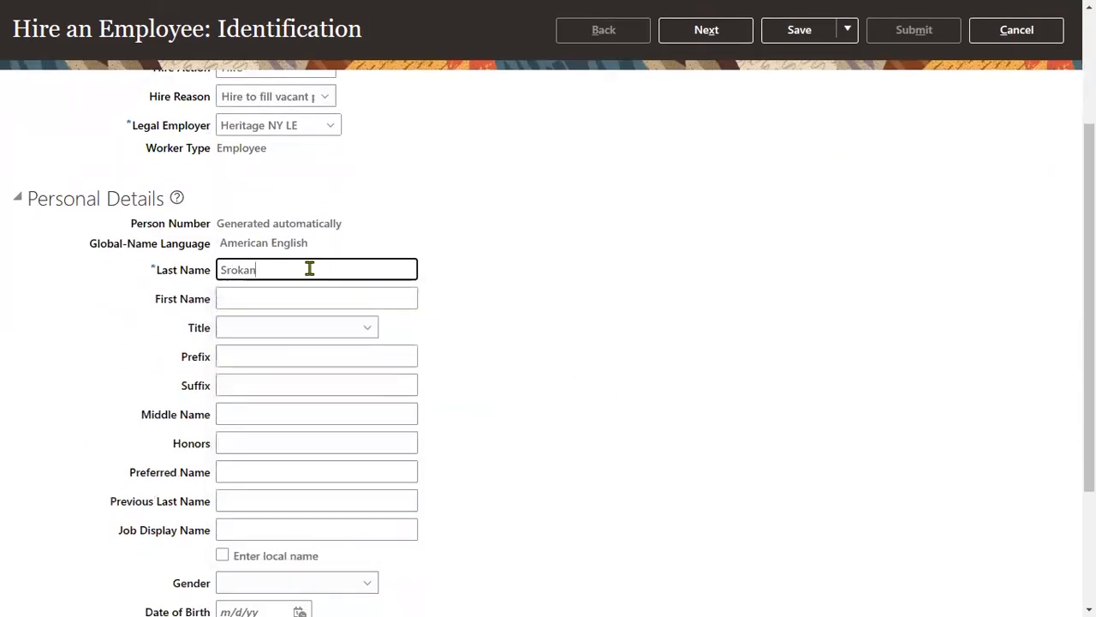
pyautogui.press('Tab')
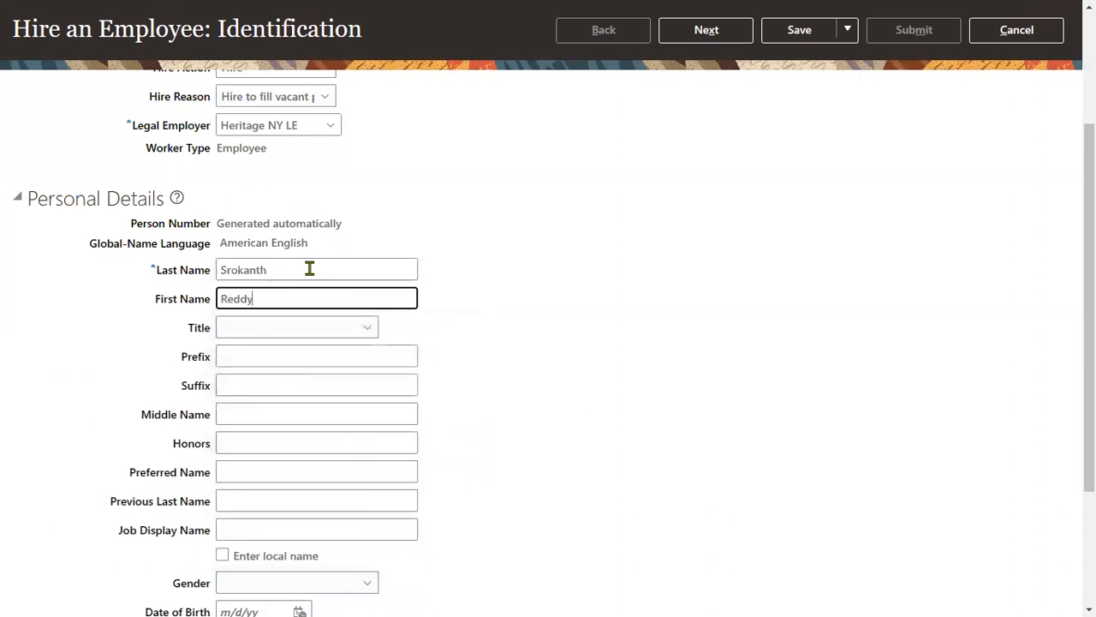
pyautogui.click(239, 268)
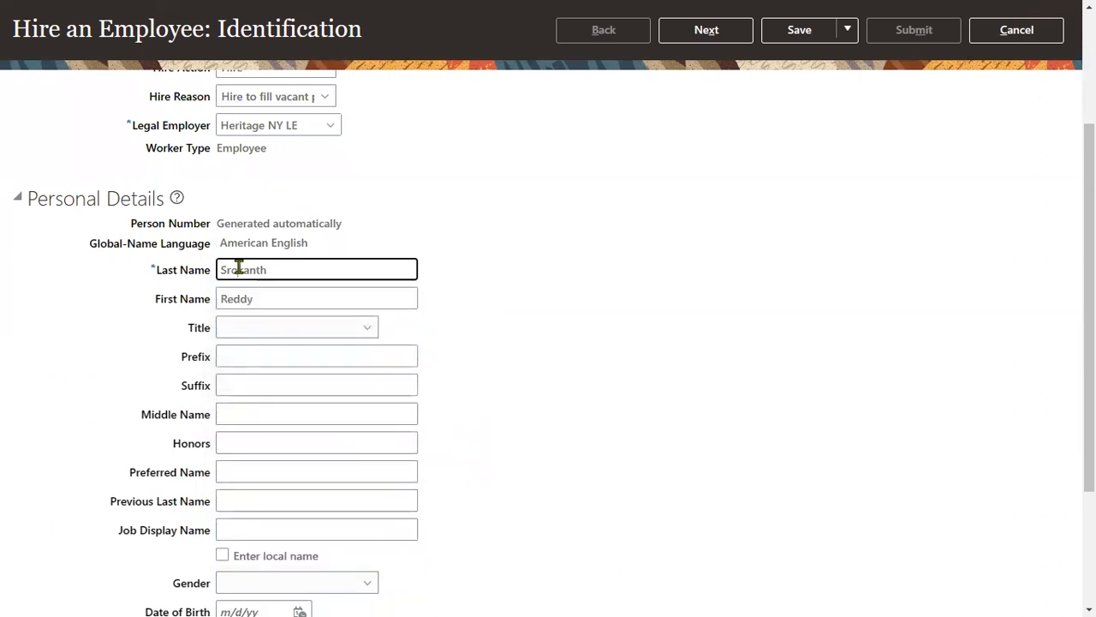
pyautogui.press('BackSpace')
pyautogui.write('i')
# - Set title Mr., gender Male and date of birth 1/1/88
pyautogui.click(286, 327)
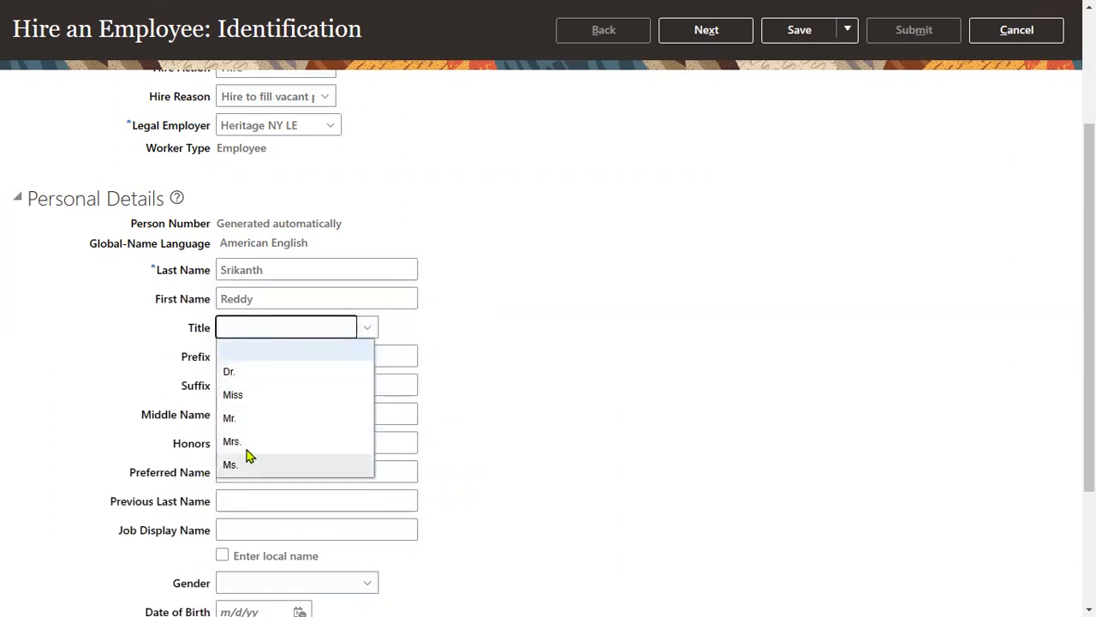
pyautogui.click(251, 426)
pyautogui.scroll(-3, 514, 441)
pyautogui.click(325, 399)
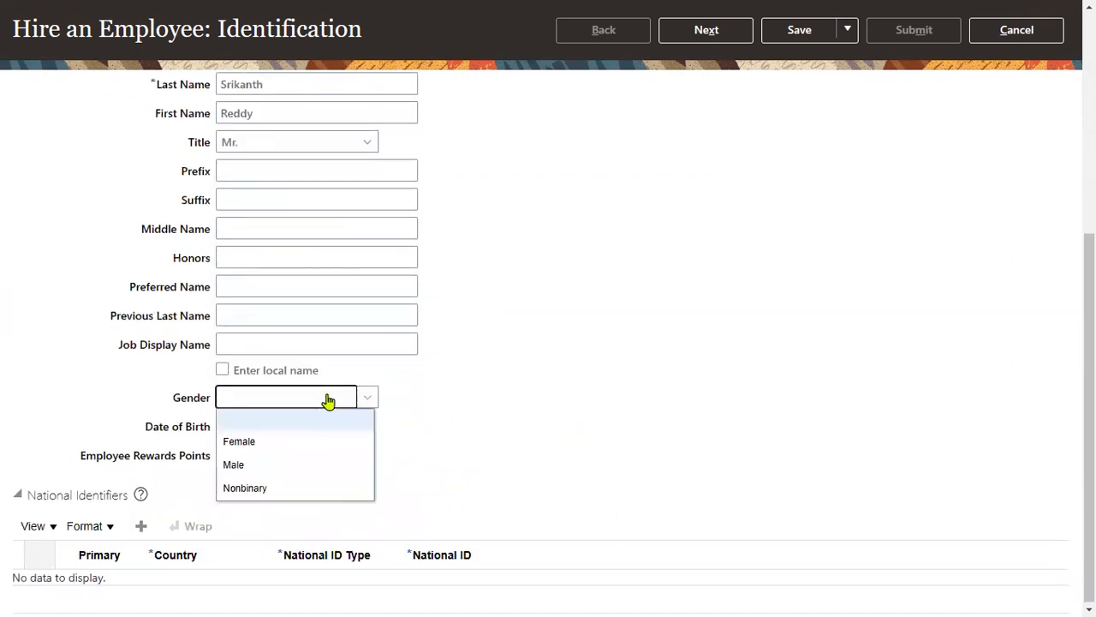
pyautogui.click(251, 465)
pyautogui.click(259, 424)
pyautogui.write('1/1')
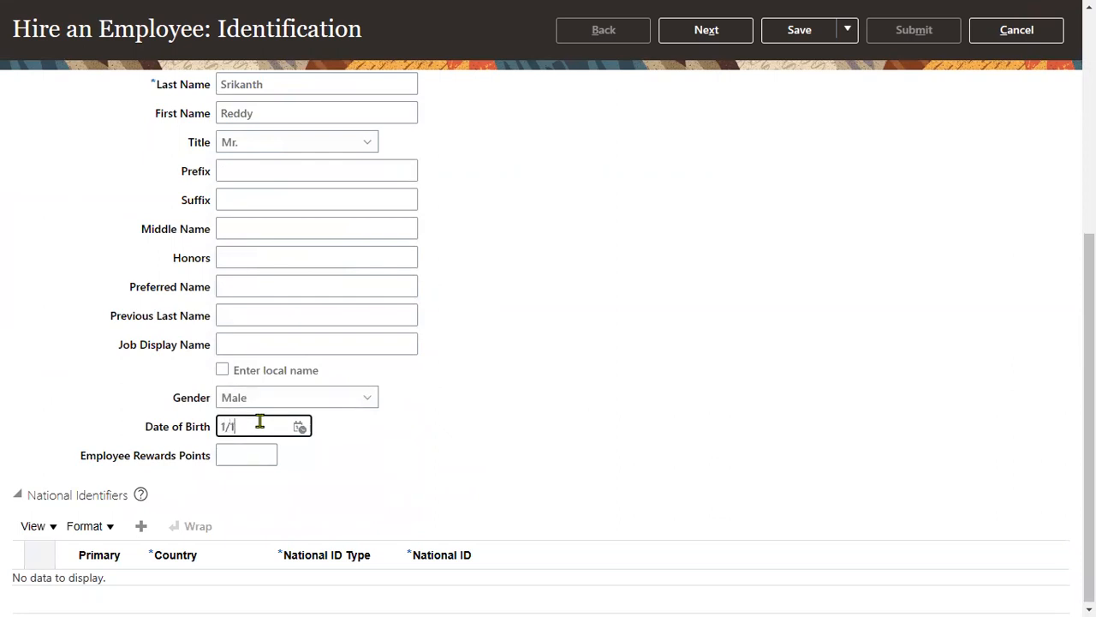
pyautogui.click(233, 486)
# - Add a Social Security Number national identifier row and start entering the number
pyautogui.click(142, 525)
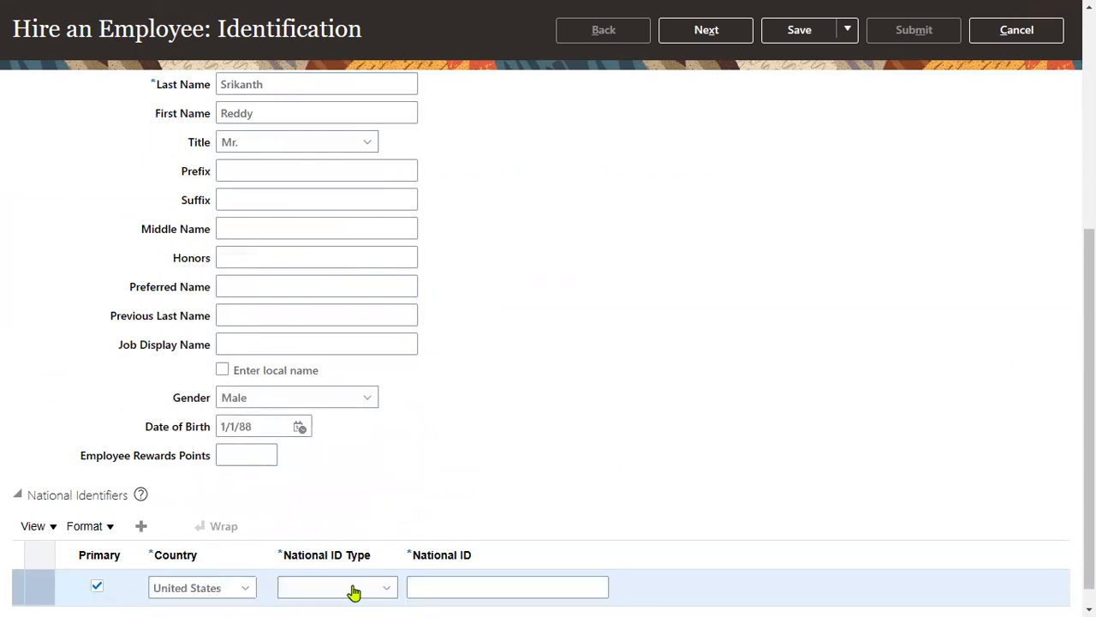
pyautogui.click(354, 589)
pyautogui.click(355, 530)
pyautogui.click(463, 586)
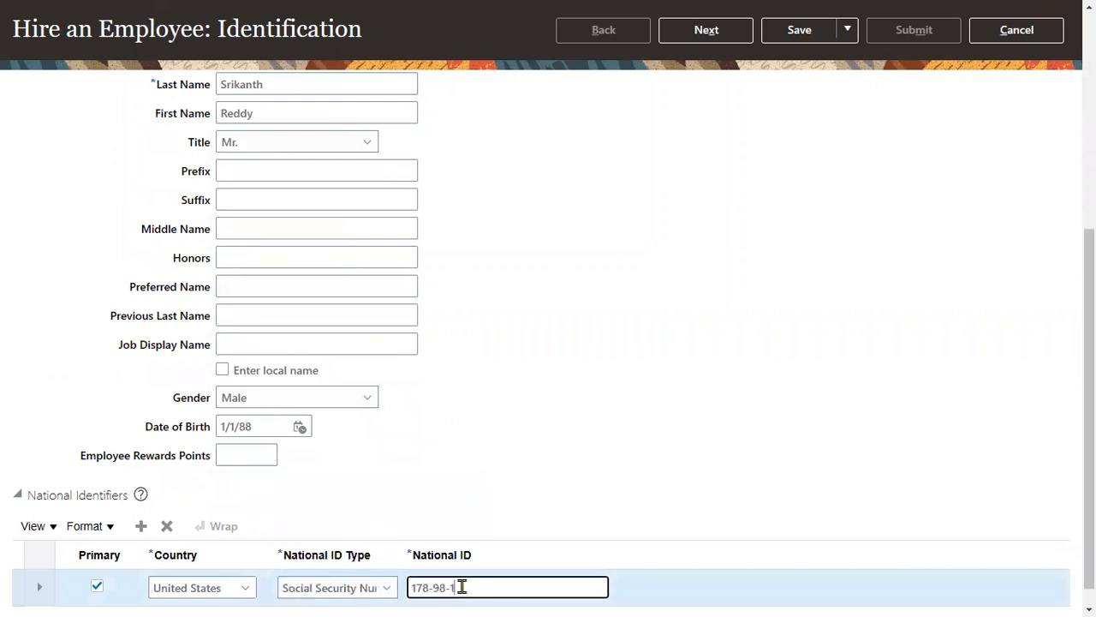
# - On Person Information, fill the home address from a saved suggestion plus ZIP code, then continue
pyautogui.scroll(5, 719, 441)
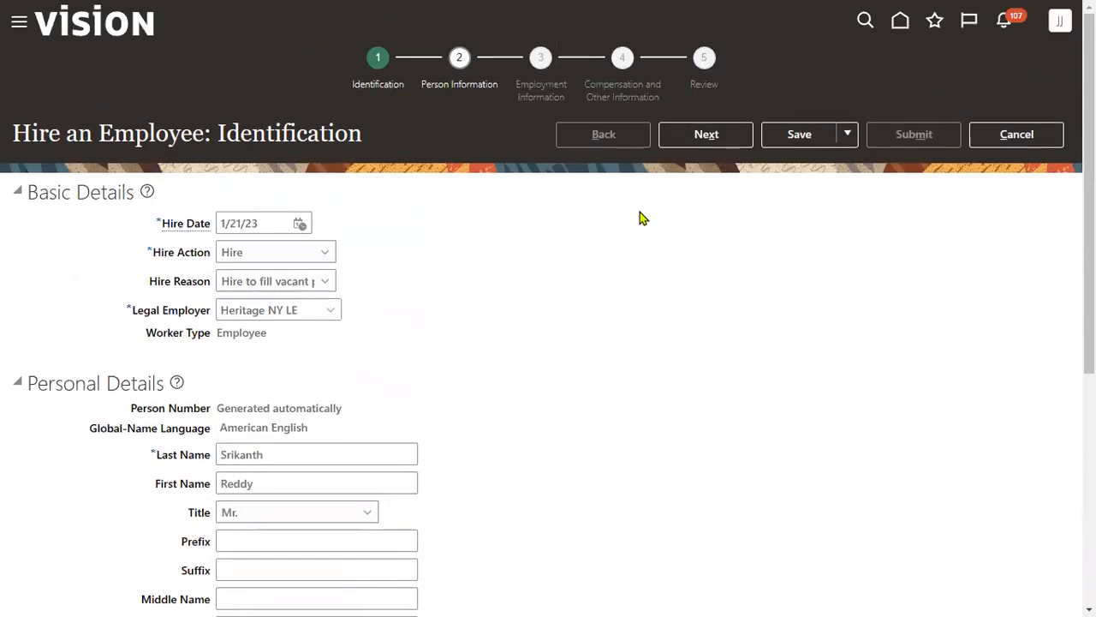
pyautogui.click(707, 134)
pyautogui.click(297, 371)
pyautogui.click(314, 431)
pyautogui.press('Tab')
pyautogui.press('Tab')
pyautogui.press('Tab')
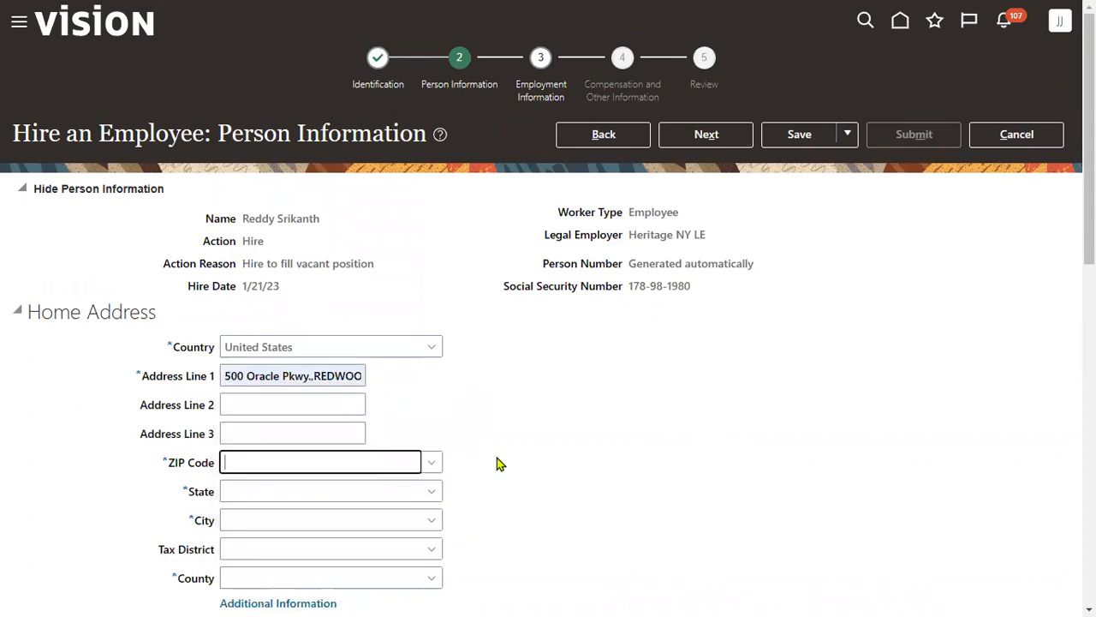
pyautogui.write('12200')
pyautogui.press('Tab')
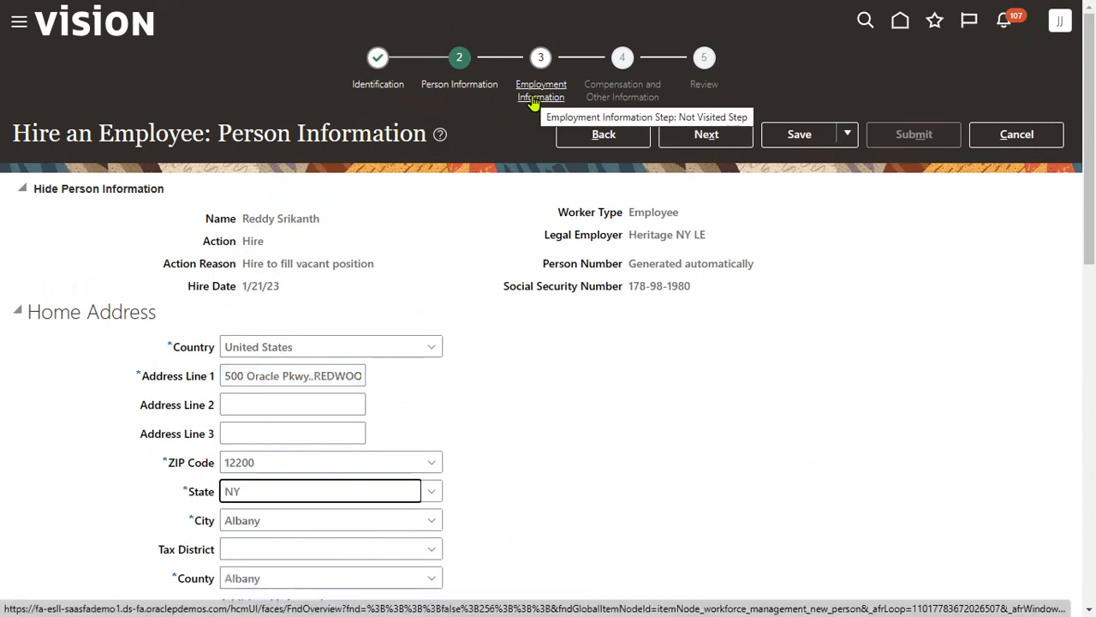
pyautogui.click(702, 135)
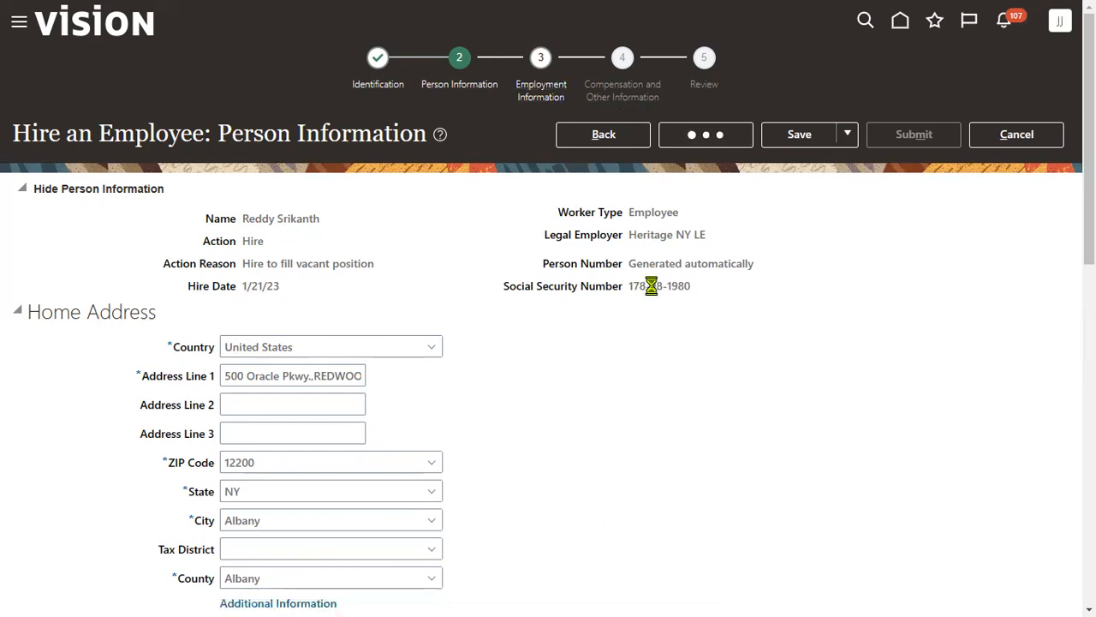
# - Check the Business Units entry in Excel cell Q12 and return to the hire form
pyautogui.hotkey('alt', 'Tab')
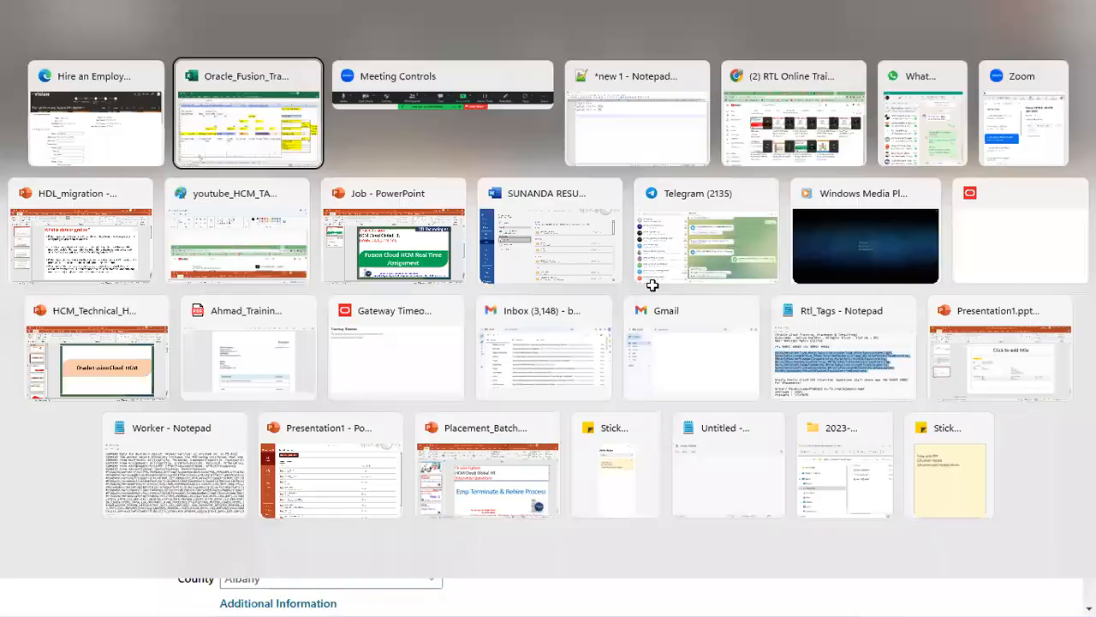
pyautogui.moveTo(890, 287)
pyautogui.click(873, 327)
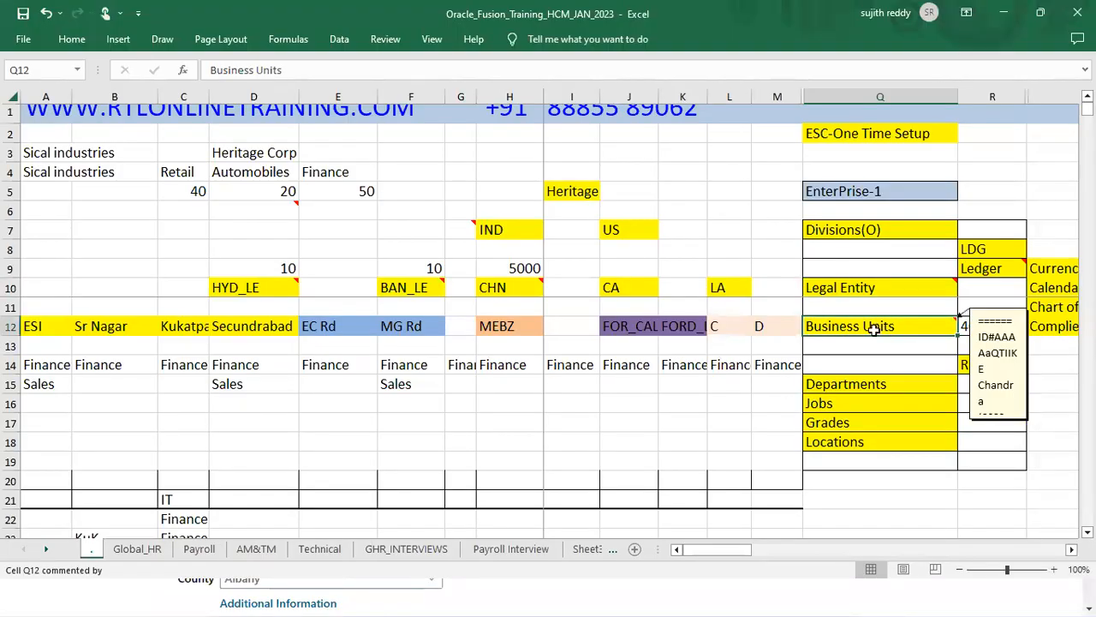
pyautogui.hotkey('alt', 'Tab')
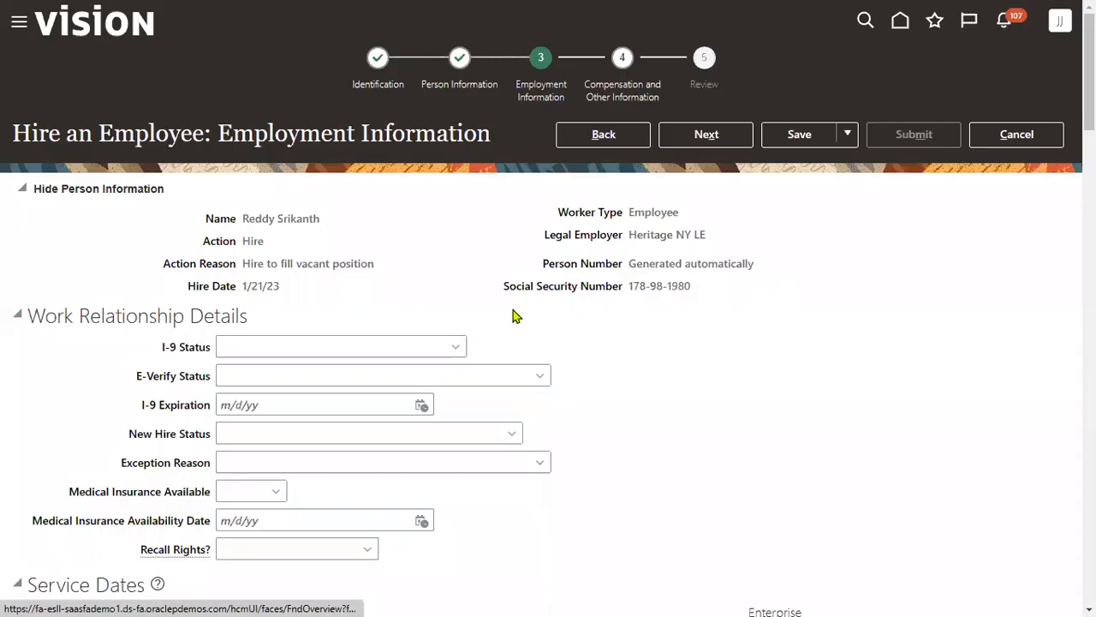
# - Set the assignment's business unit to HERITAGE_BU
pyautogui.moveTo(631, 238); pyautogui.dragTo(714, 238)
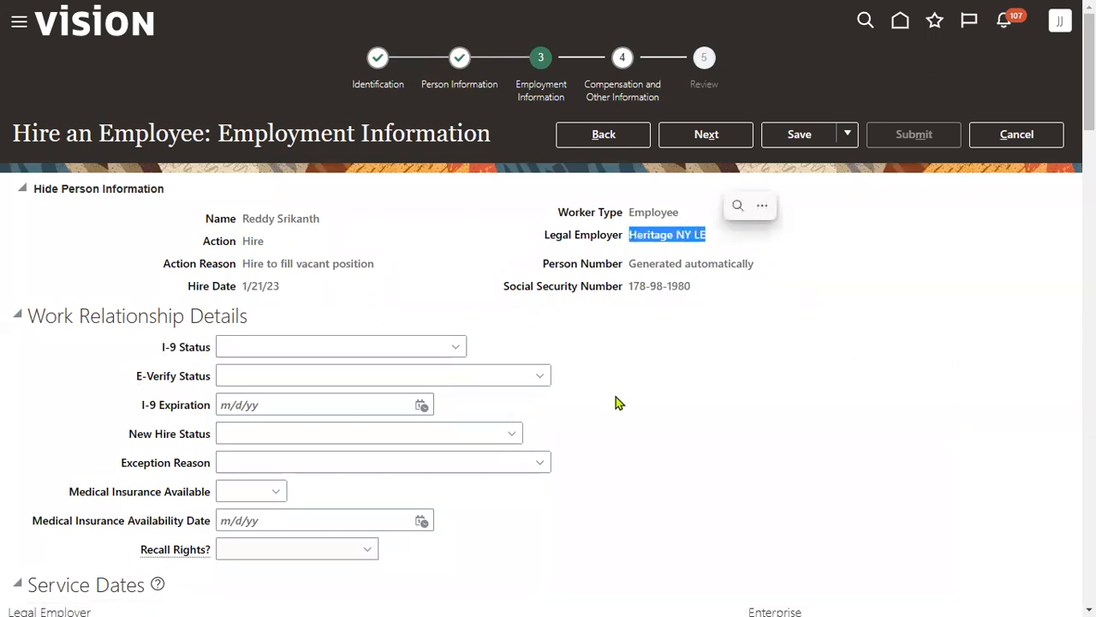
pyautogui.scroll(-3, 616, 397)
pyautogui.scroll(-1, 616, 402)
pyautogui.click(311, 444)
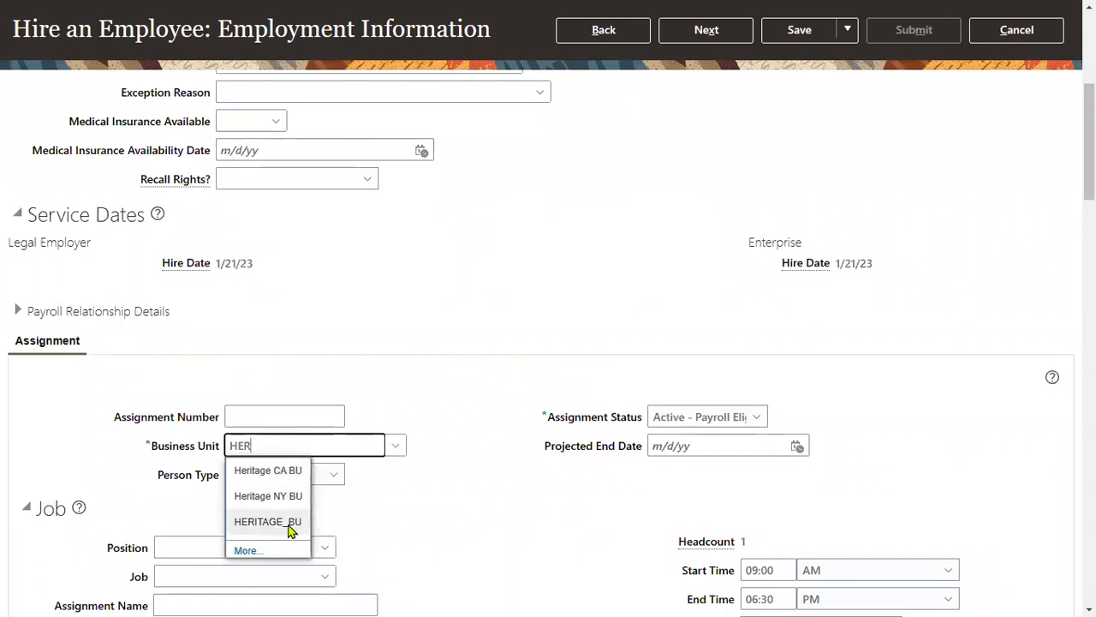
pyautogui.click(290, 522)
# - Check the Departments entry in the Excel setup sheet before filling the Position field
pyautogui.scroll(-2, 388, 511)
pyautogui.click(228, 362)
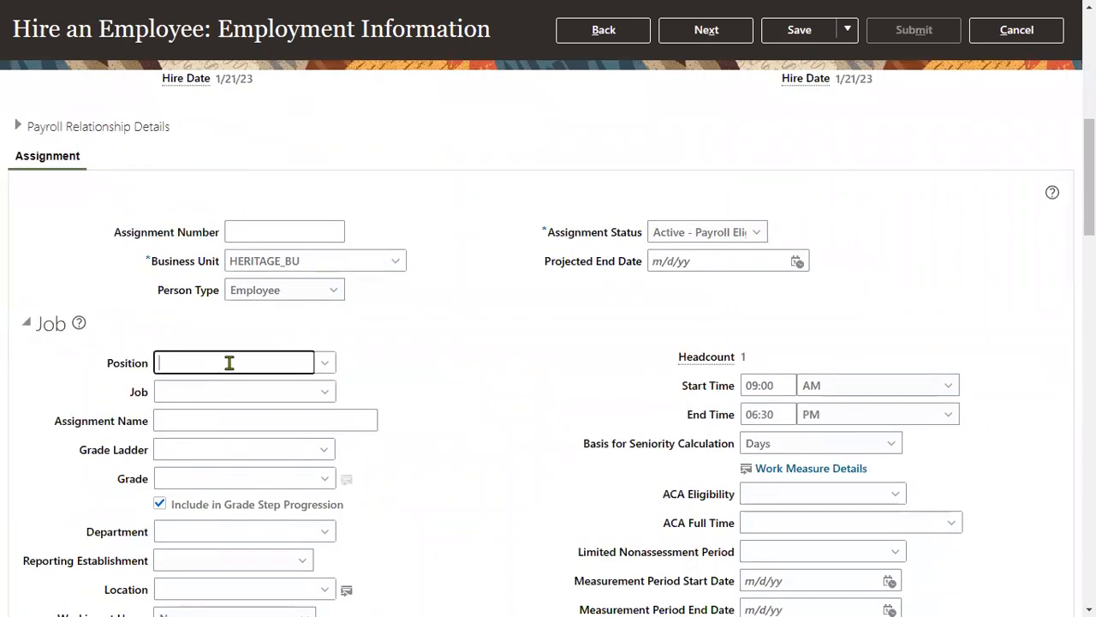
pyautogui.click(590, 333)
pyautogui.hotkey('alt', 'Tab')
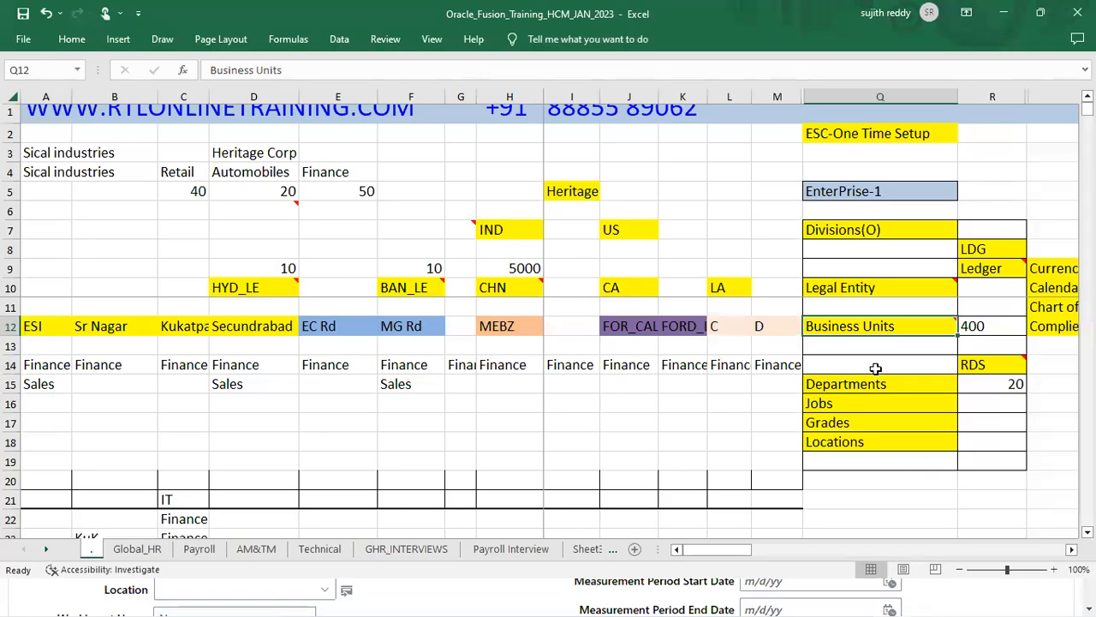
pyautogui.click(880, 384)
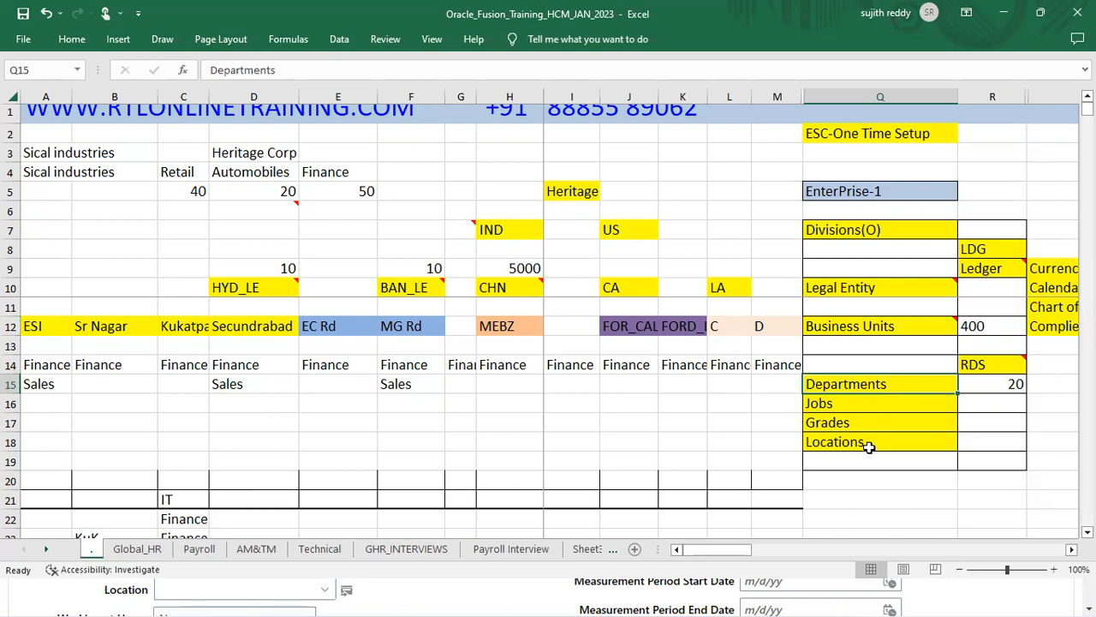
pyautogui.hotkey('alt', 'Tab')
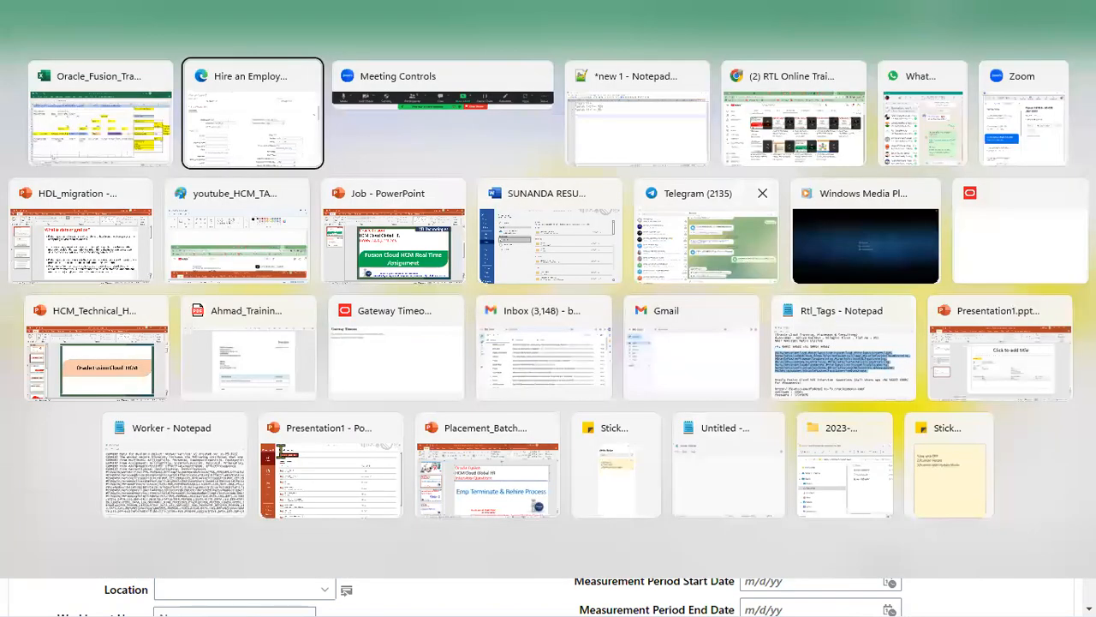
pyautogui.moveTo(110, 369); pyautogui.dragTo(146, 370)
pyautogui.scroll(-1, 147, 382)
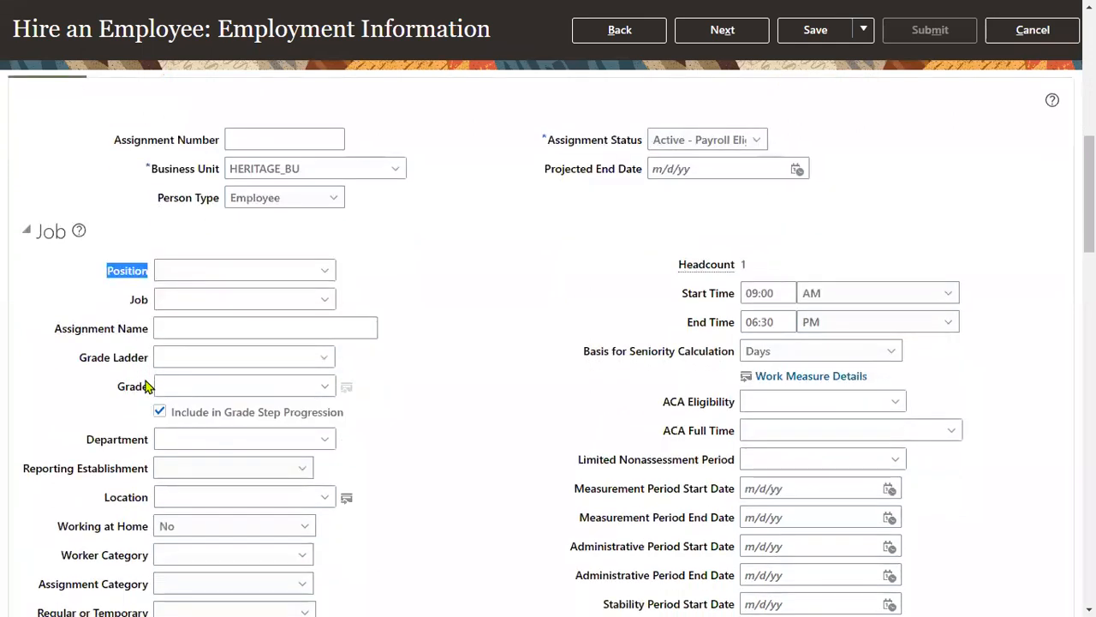
# - Assign position HERITAGE Sales Manager and point out the defaulted Job, Department and Location
pyautogui.click(263, 273)
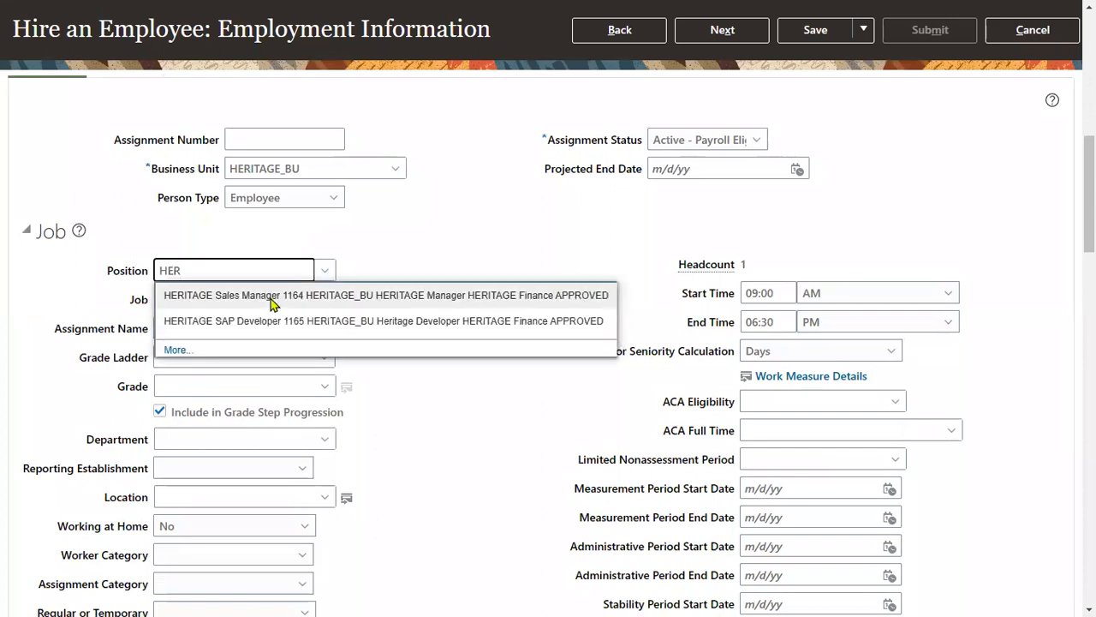
pyautogui.click(272, 296)
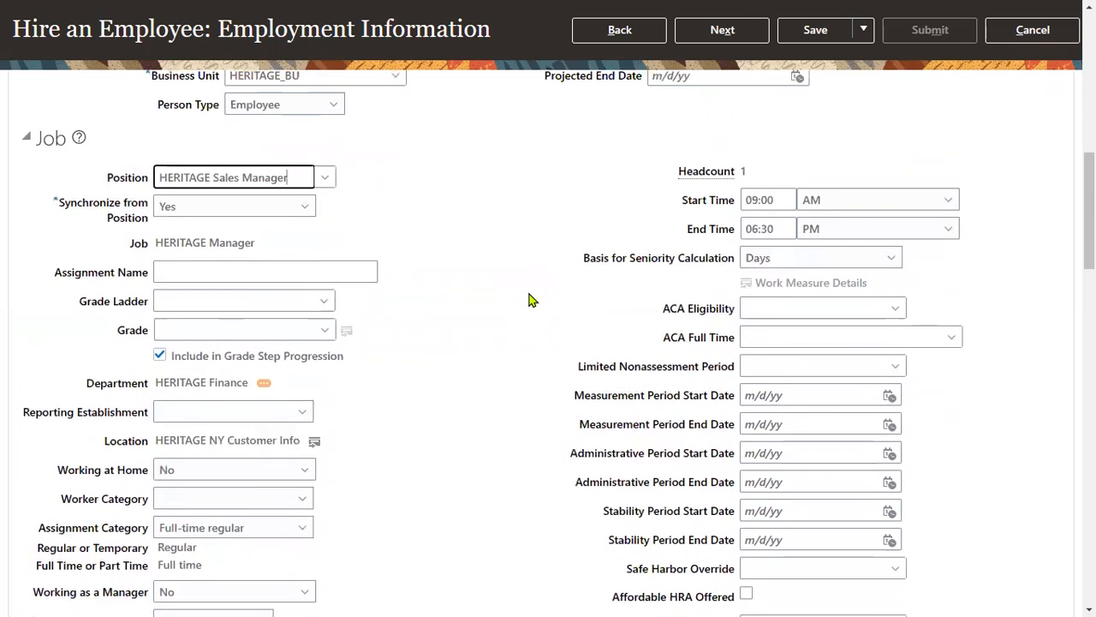
pyautogui.moveTo(131, 244); pyautogui.dragTo(146, 249)
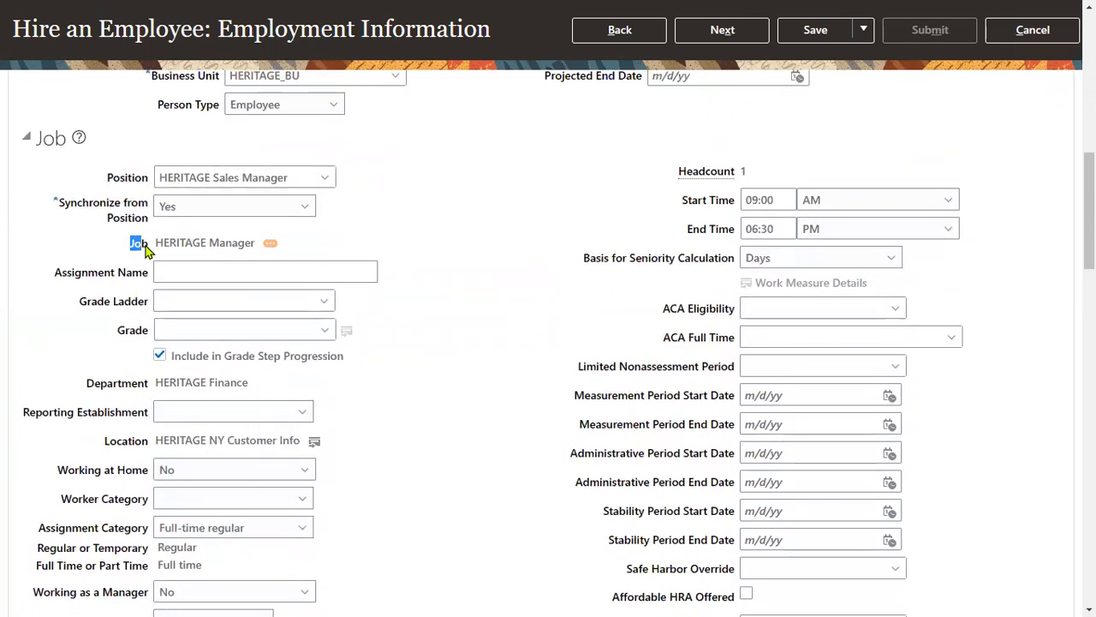
pyautogui.moveTo(86, 385); pyautogui.dragTo(145, 389)
pyautogui.moveTo(104, 442); pyautogui.dragTo(144, 445)
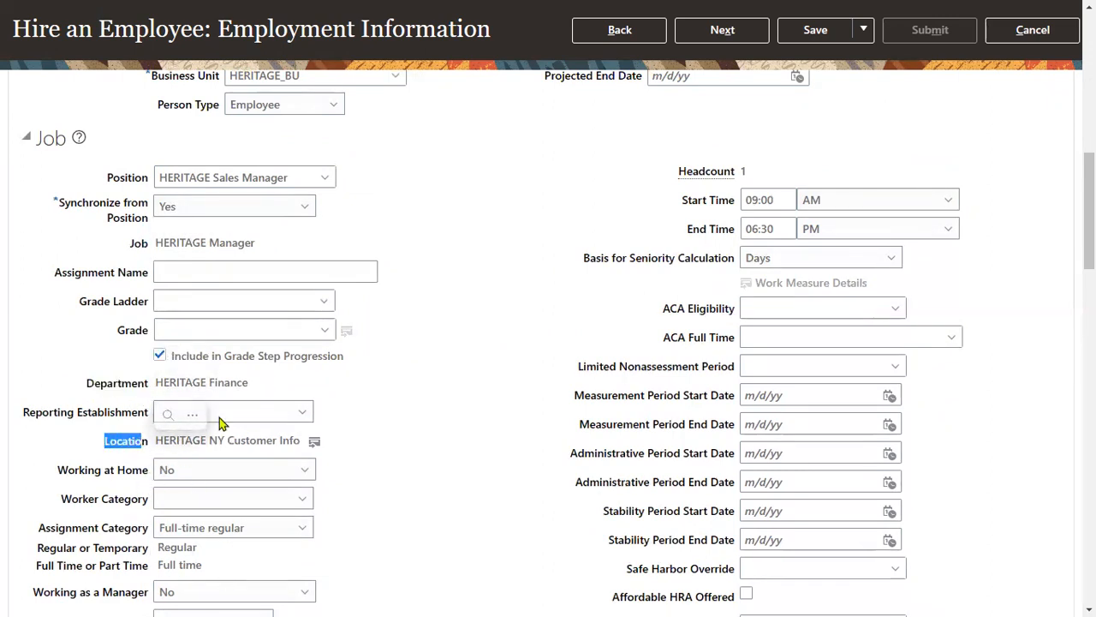
pyautogui.click(454, 388)
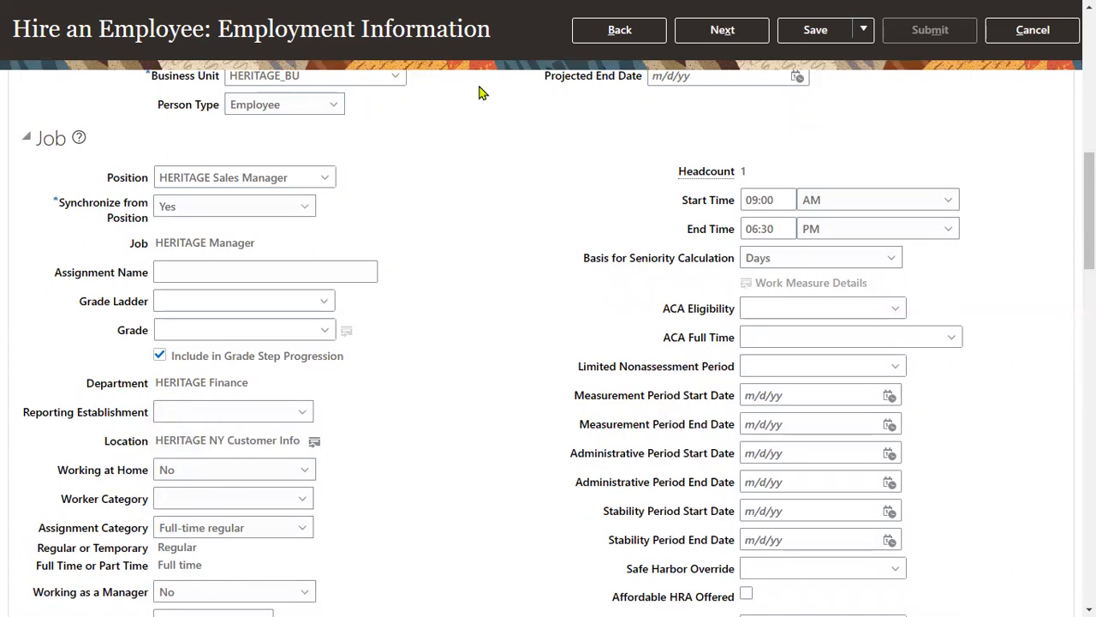
# - Outline the business unit, position, job, department and location fields for emphasis
pyautogui.scroll(1, 754, 88)
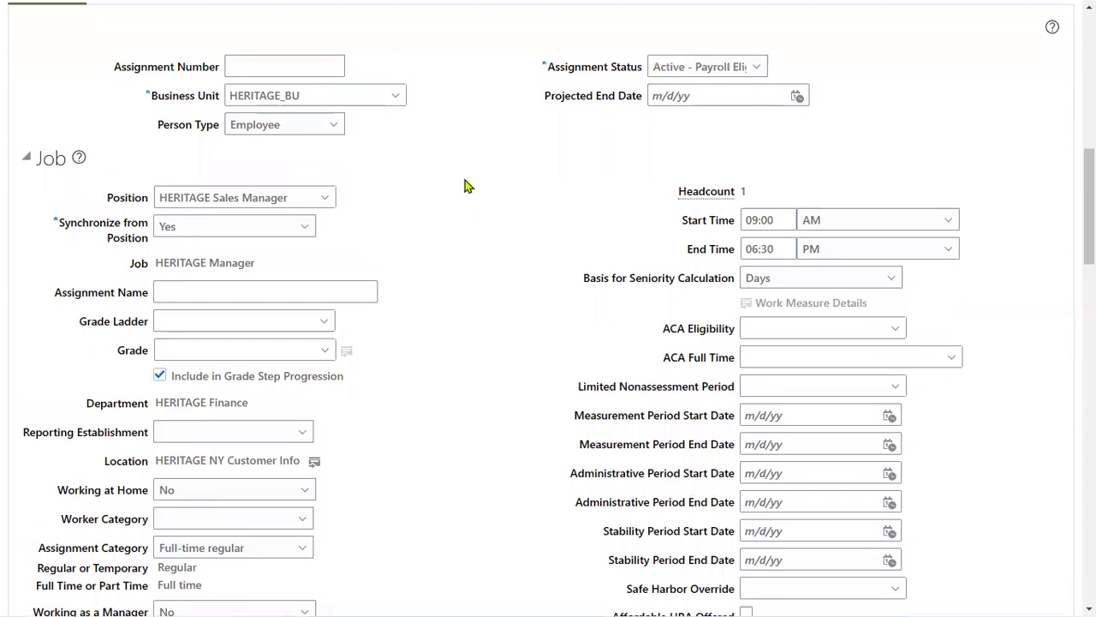
pyautogui.moveTo(133, 86); pyautogui.dragTo(226, 105)
pyautogui.moveTo(95, 182); pyautogui.dragTo(203, 211)
pyautogui.moveTo(122, 255); pyautogui.dragTo(233, 272)
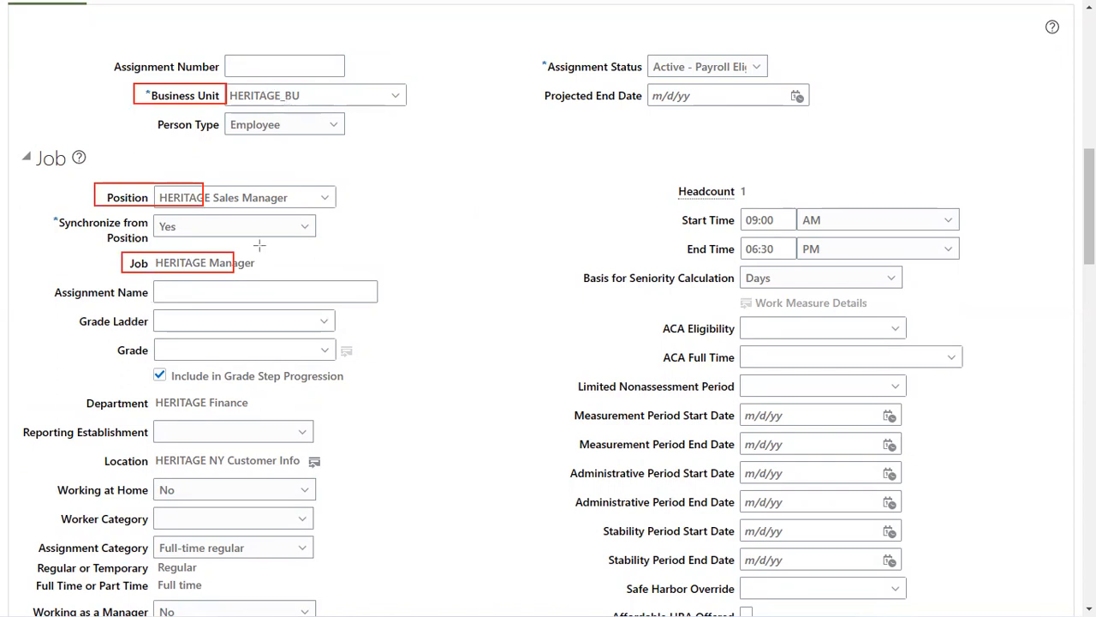
pyautogui.moveTo(76, 388); pyautogui.dragTo(264, 418)
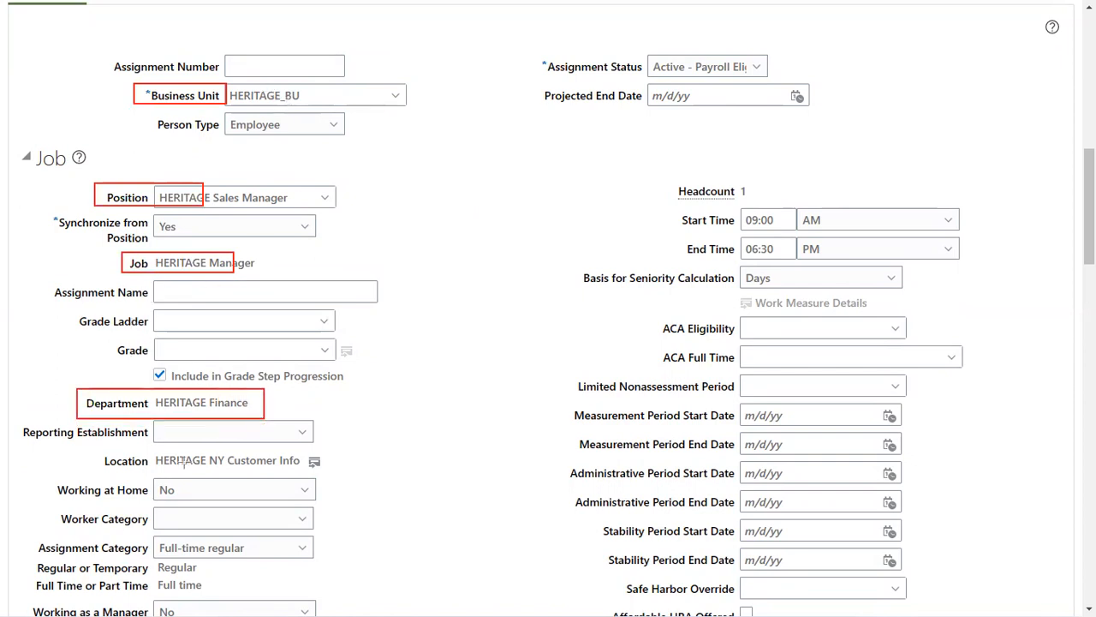
pyautogui.moveTo(93, 446); pyautogui.dragTo(305, 475)
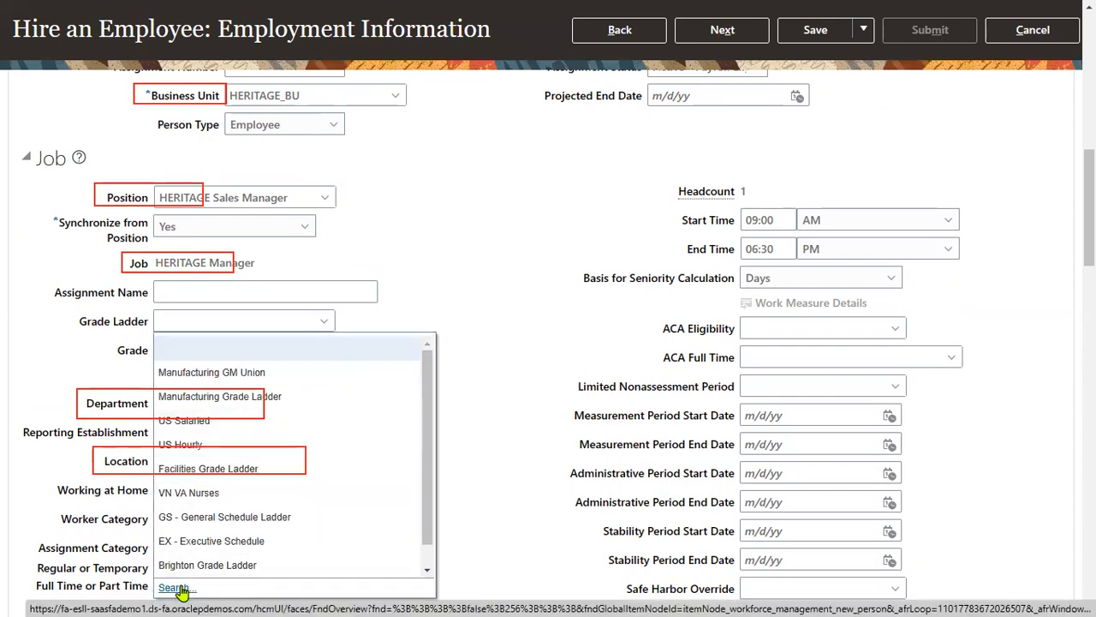
# - Search grade ladders for 'HER' and set HERITAGE Grade Ladder on the assignment
pyautogui.click(176, 588)
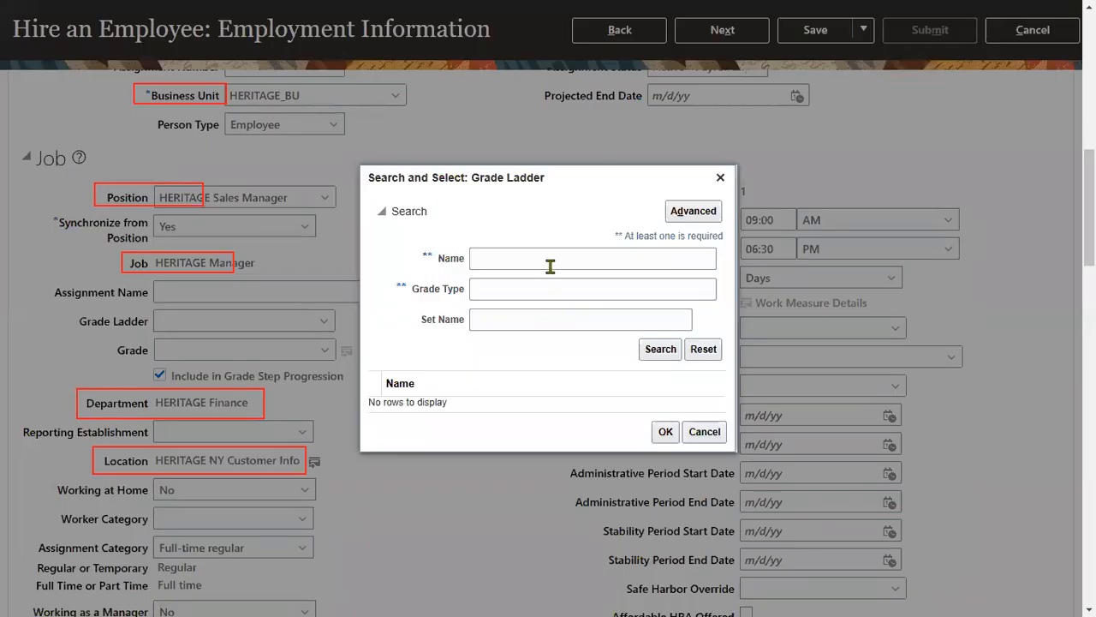
pyautogui.click(551, 267)
pyautogui.write('HER')
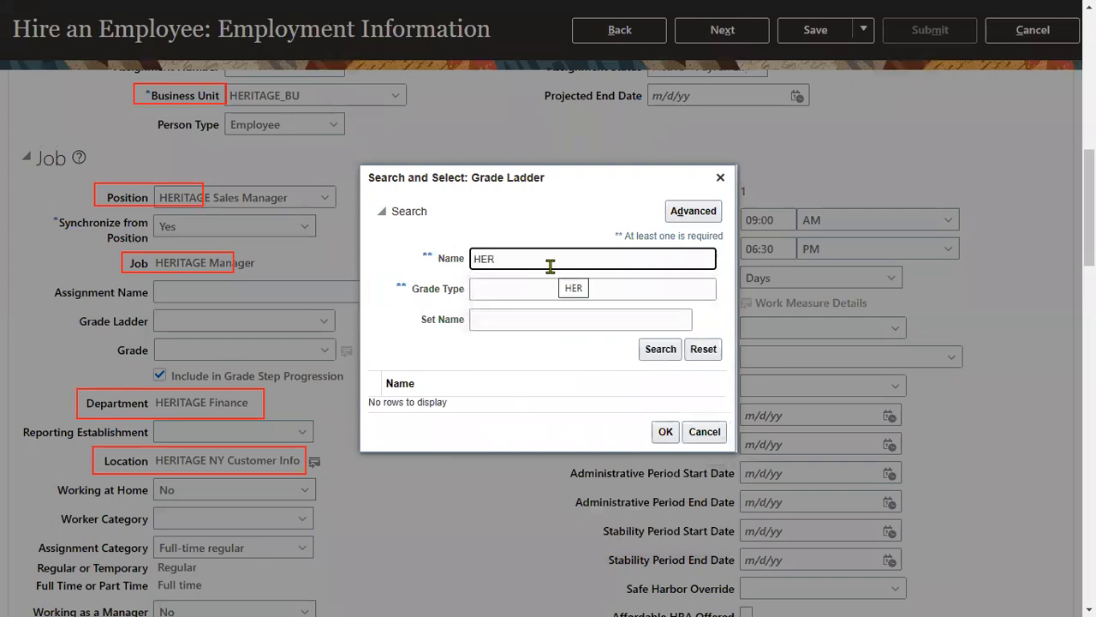
pyautogui.press('Return')
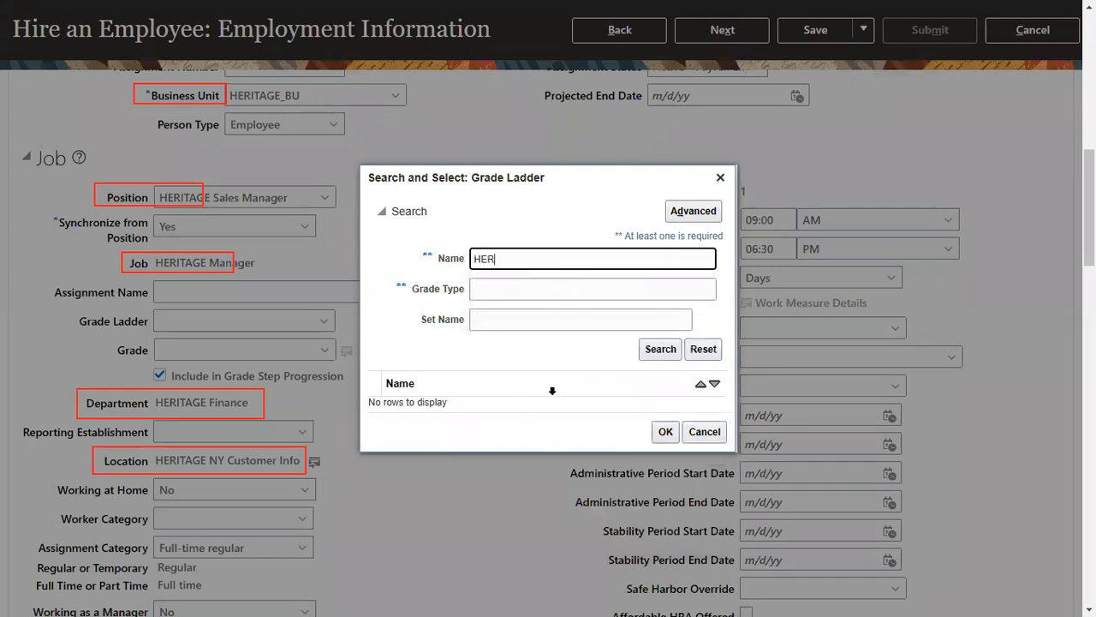
pyautogui.click(555, 404)
pyautogui.click(663, 441)
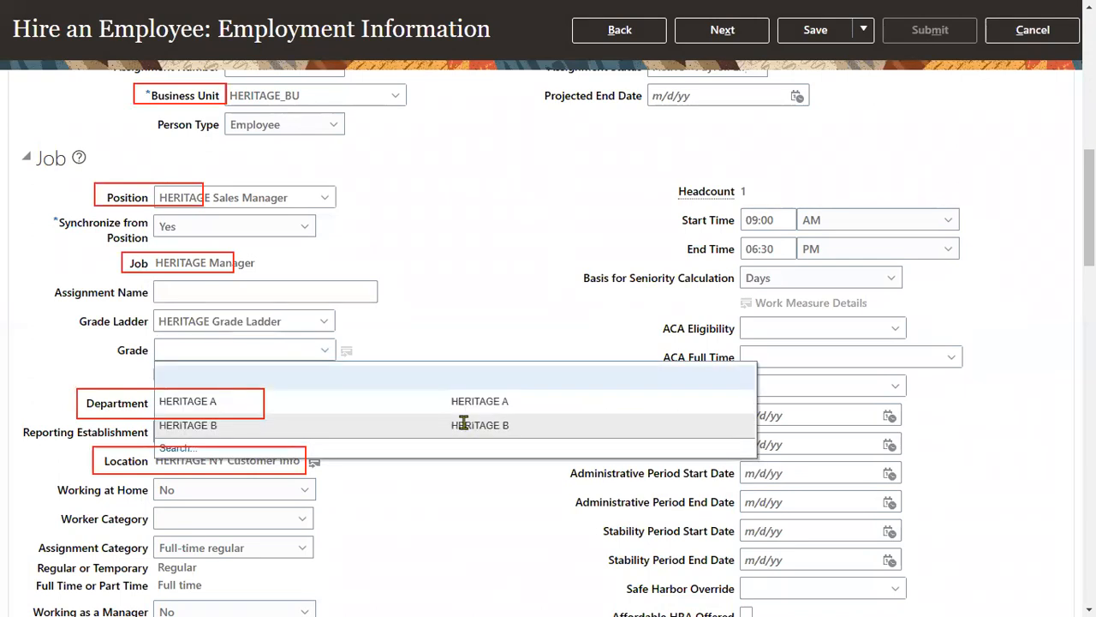
# - Choose grade HERITAGE A and set the grade step to S2
pyautogui.click(462, 408)
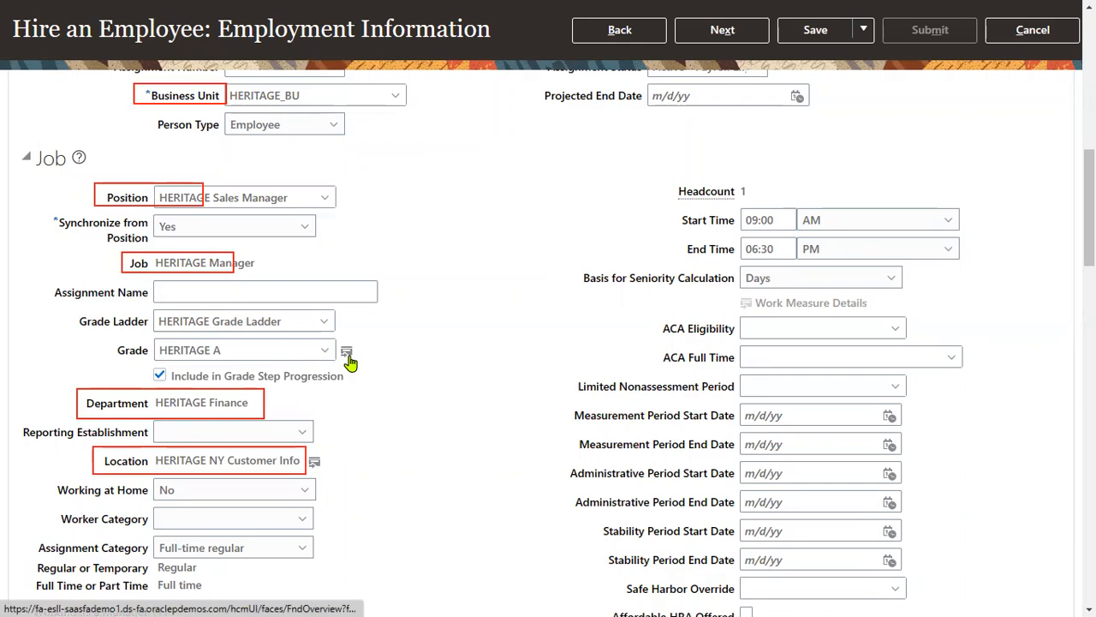
pyautogui.click(347, 356)
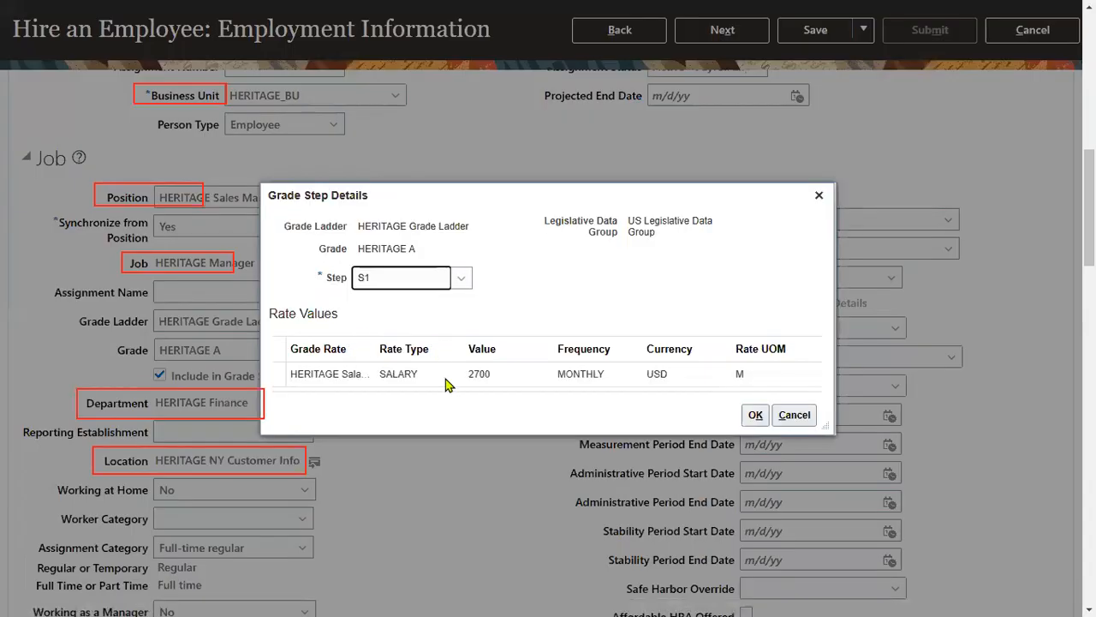
pyautogui.click(394, 276)
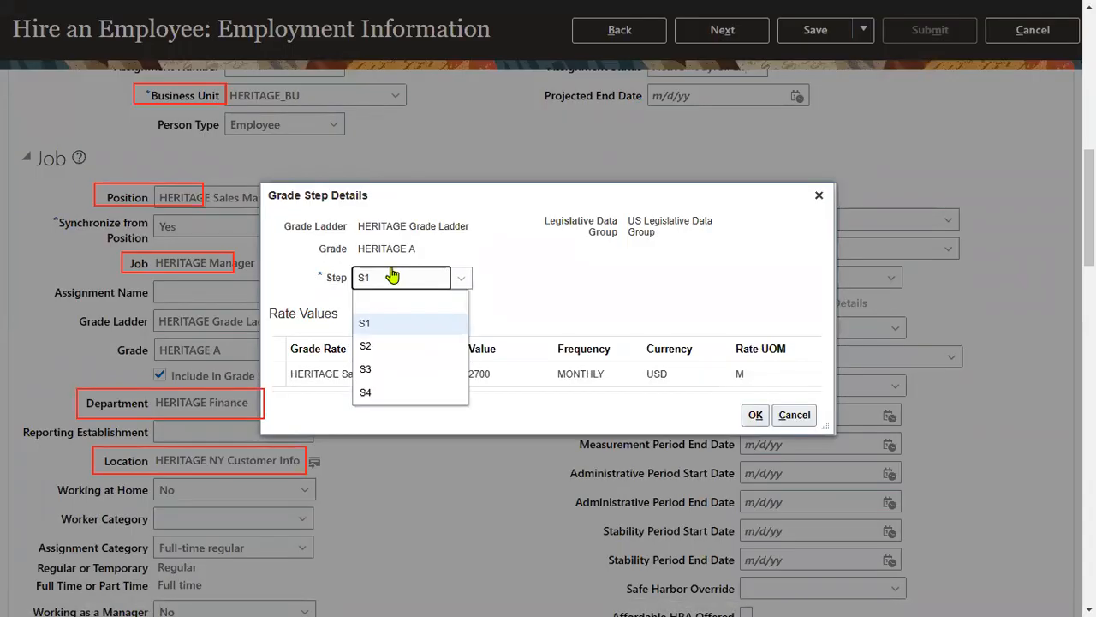
pyautogui.click(366, 346)
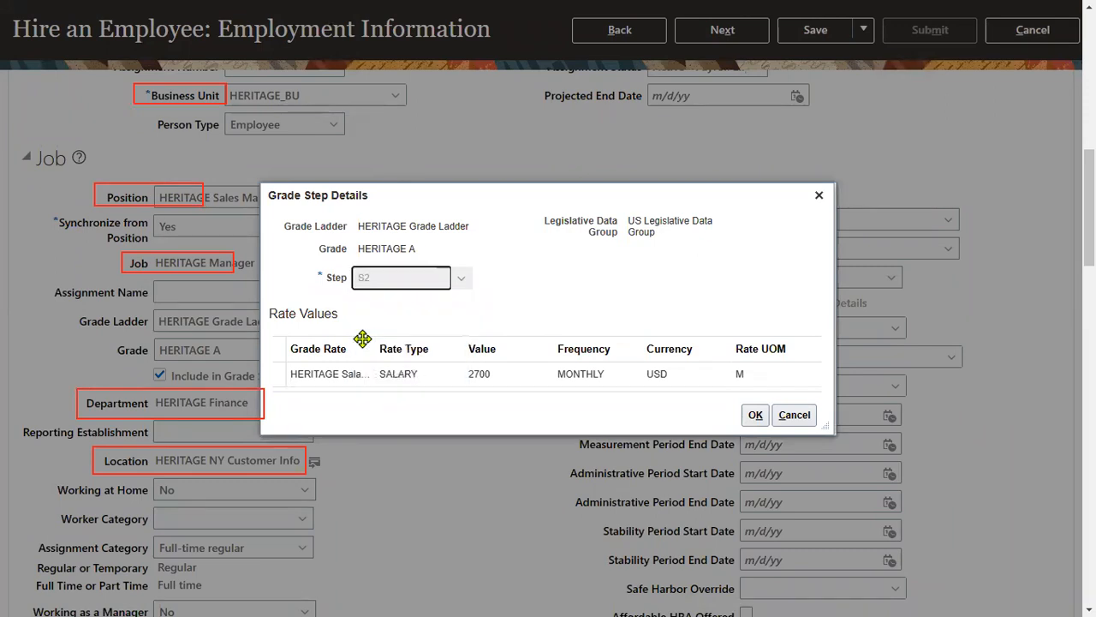
pyautogui.click(758, 416)
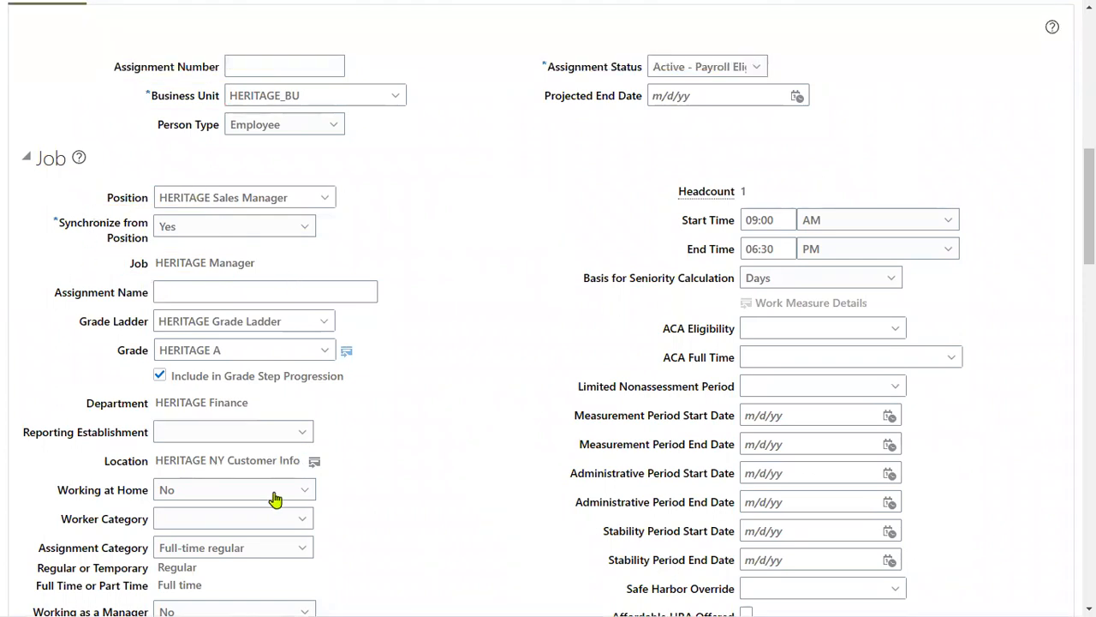
pyautogui.scroll(10, 742, 152)
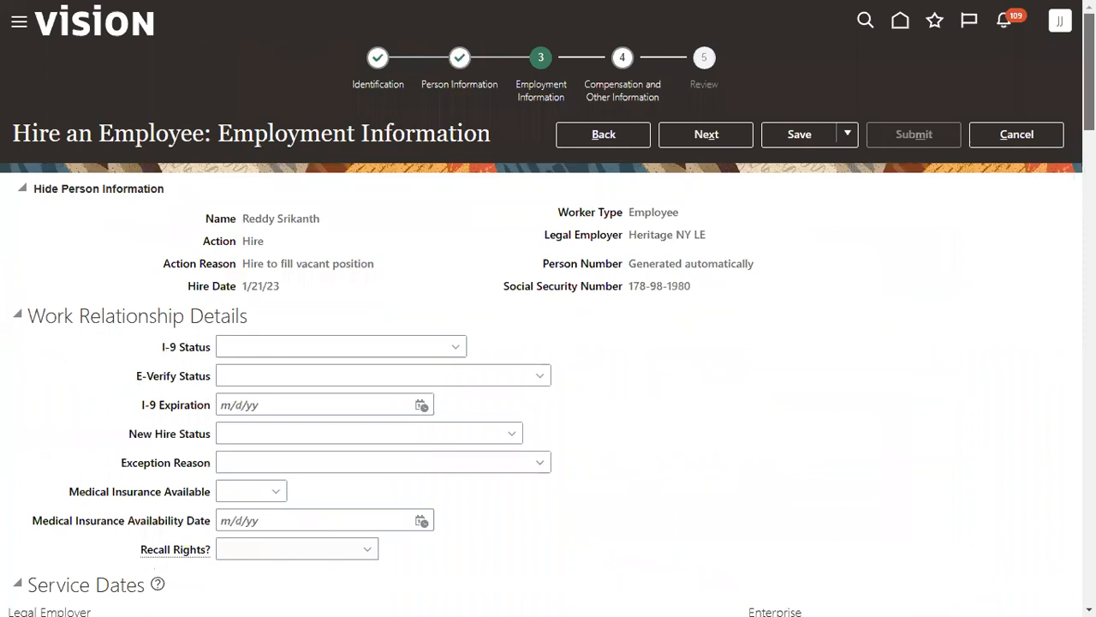
# - Continue past compensation to the Review page and submit the new hire request
pyautogui.click(717, 138)
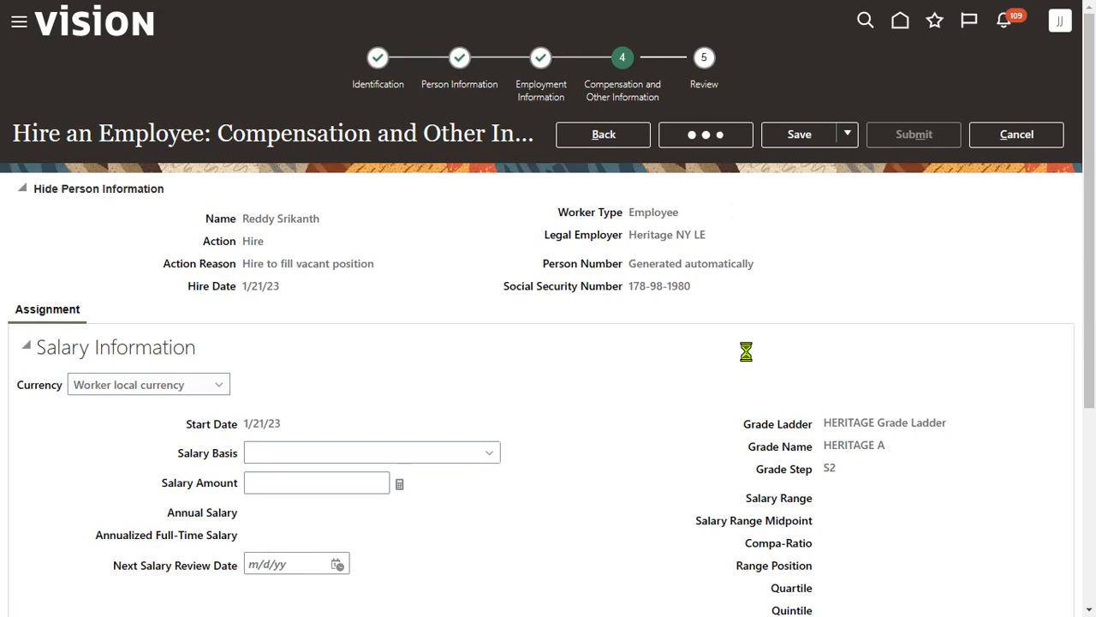
pyautogui.click(903, 143)
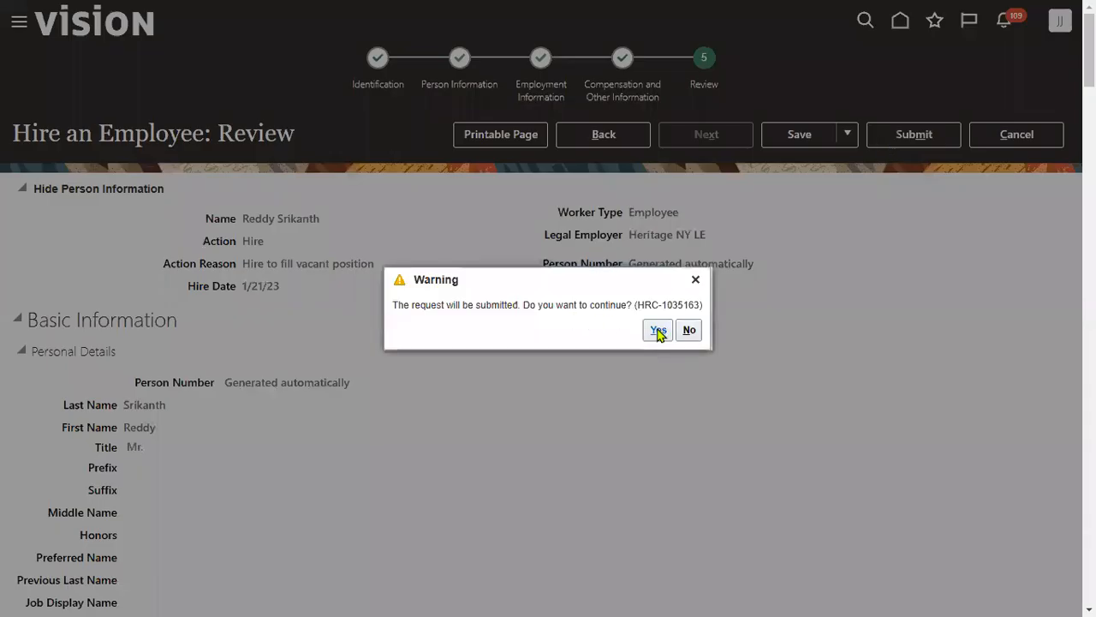
pyautogui.hotkey('alt', 'Tab')
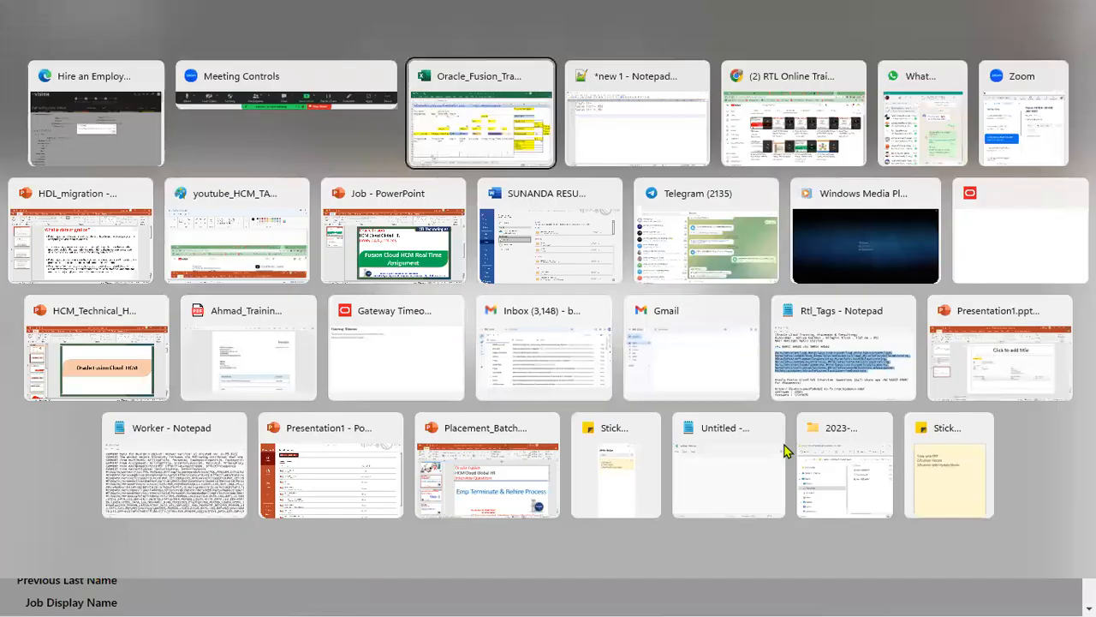
# - Shade Global_HR cells D3:E3 yellow in Excel, then acknowledge the hire-submitted confirmation
pyautogui.click(137, 549)
pyautogui.click(342, 374)
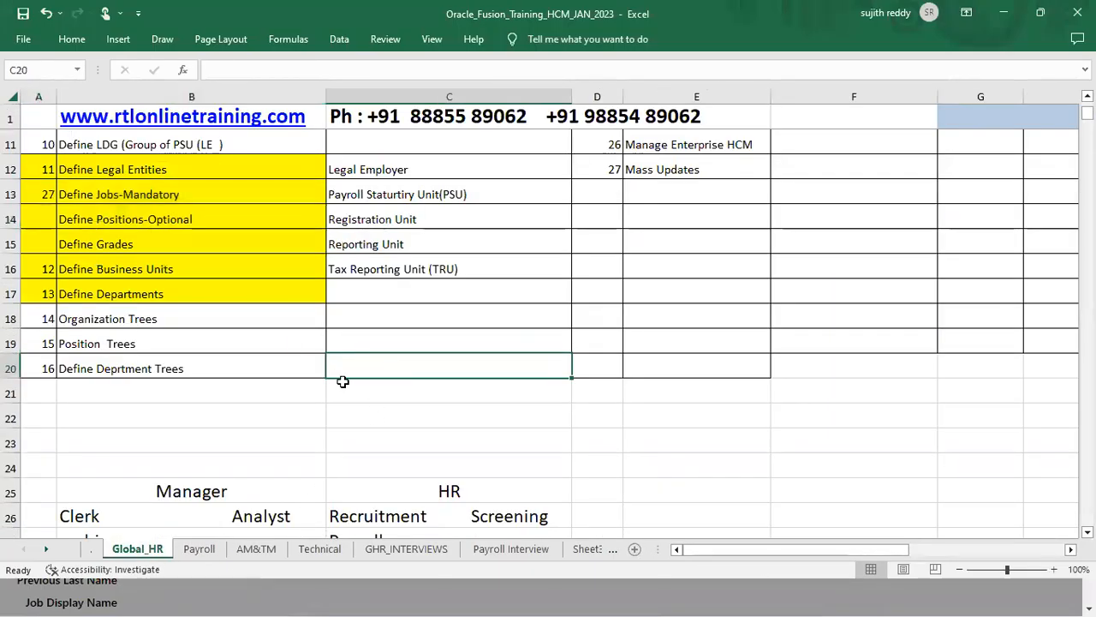
pyautogui.scroll(3, 342, 377)
pyautogui.moveTo(610, 169); pyautogui.dragTo(676, 169)
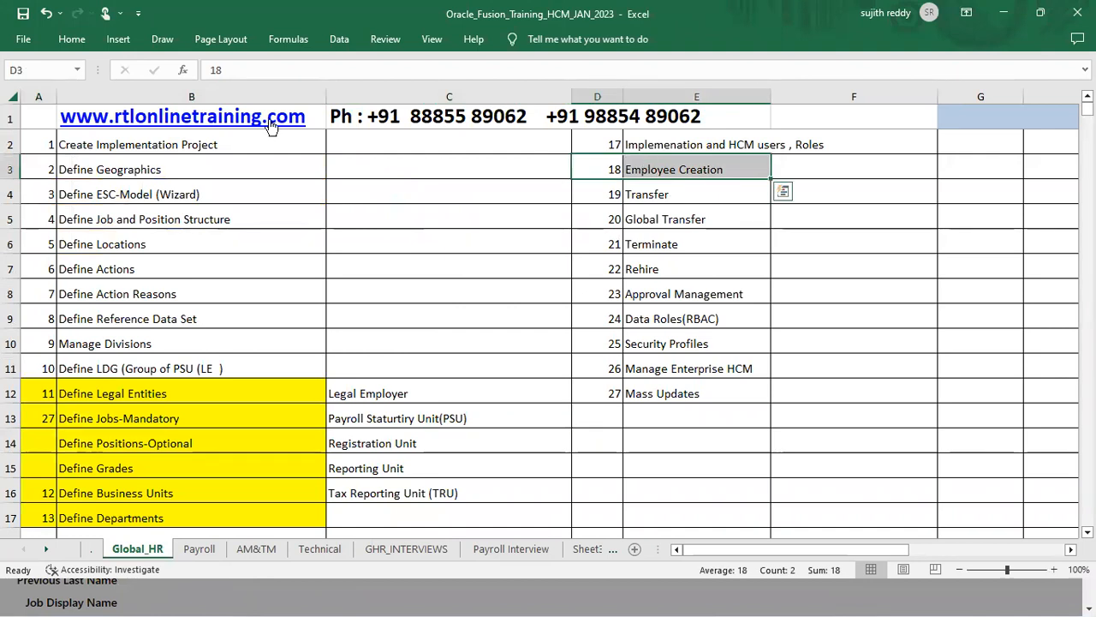
pyautogui.click(72, 39)
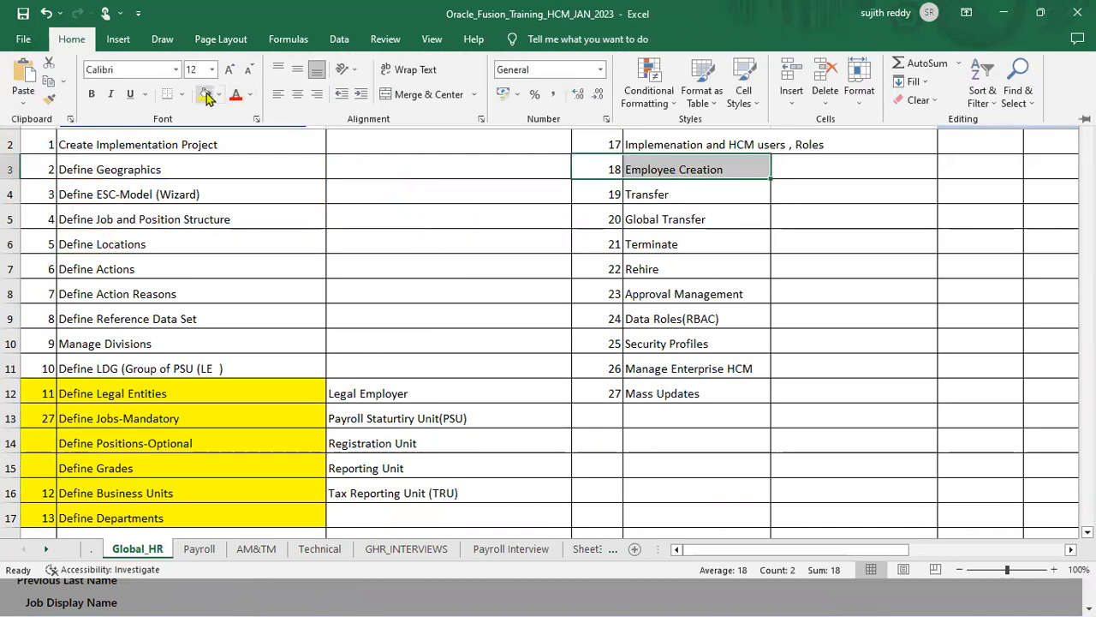
pyautogui.click(206, 96)
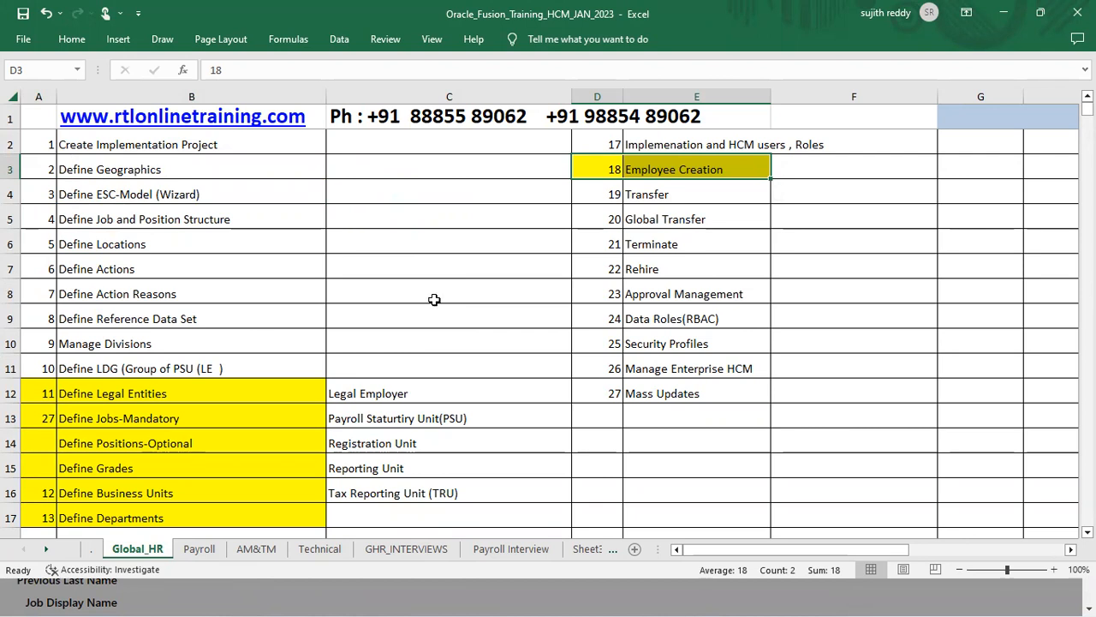
pyautogui.click(1004, 14)
pyautogui.click(590, 330)
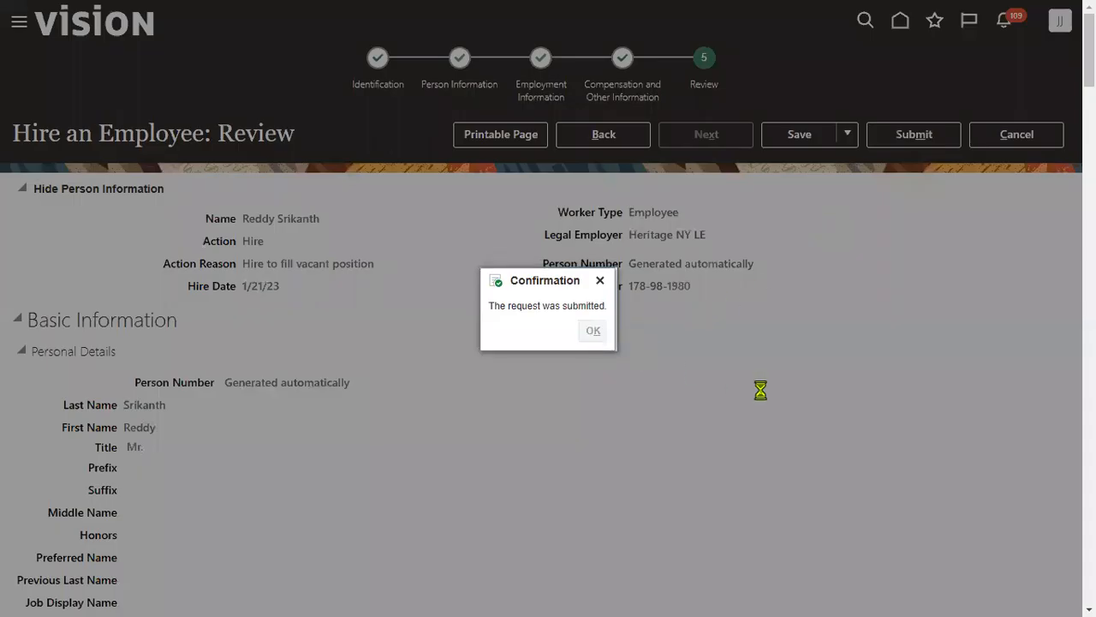